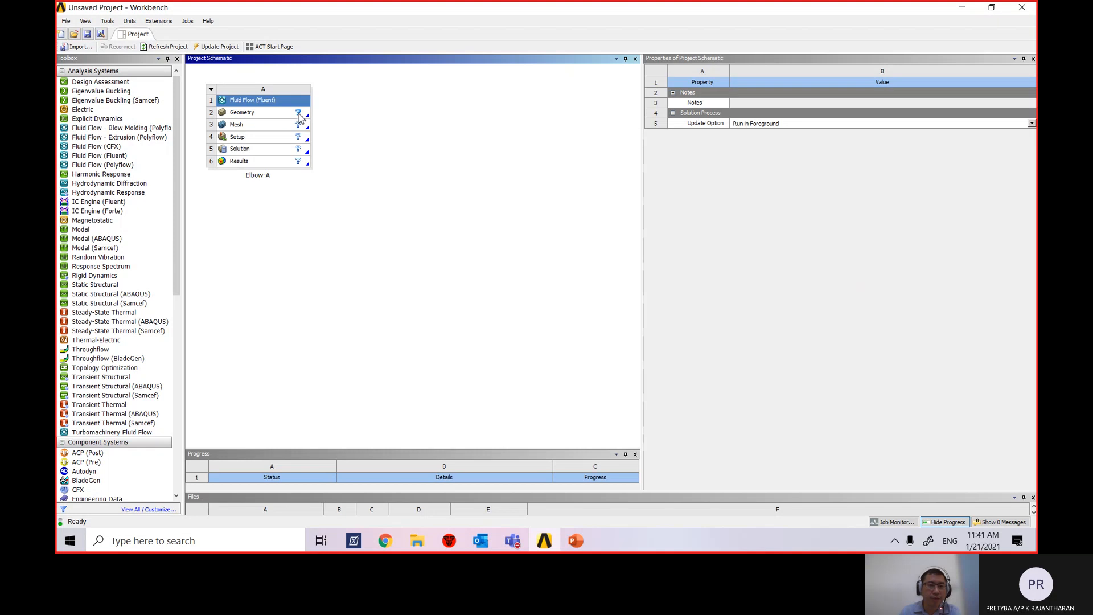
# Select Elbow-A's Geometry cell (A2) and bring up its context menu.
pyautogui.click(275, 119)
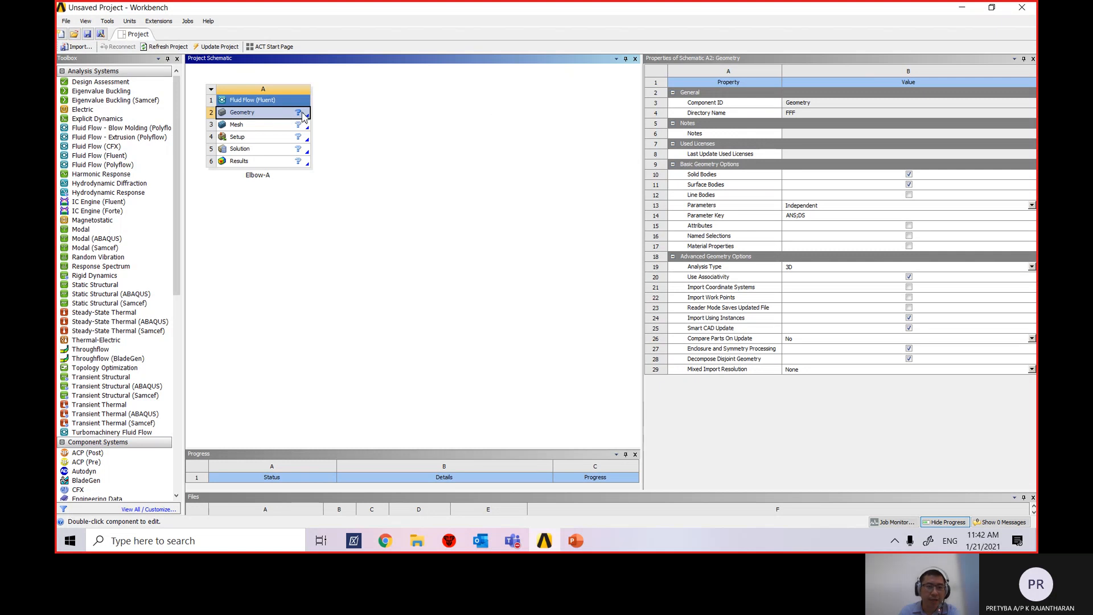
pyautogui.click(303, 115)
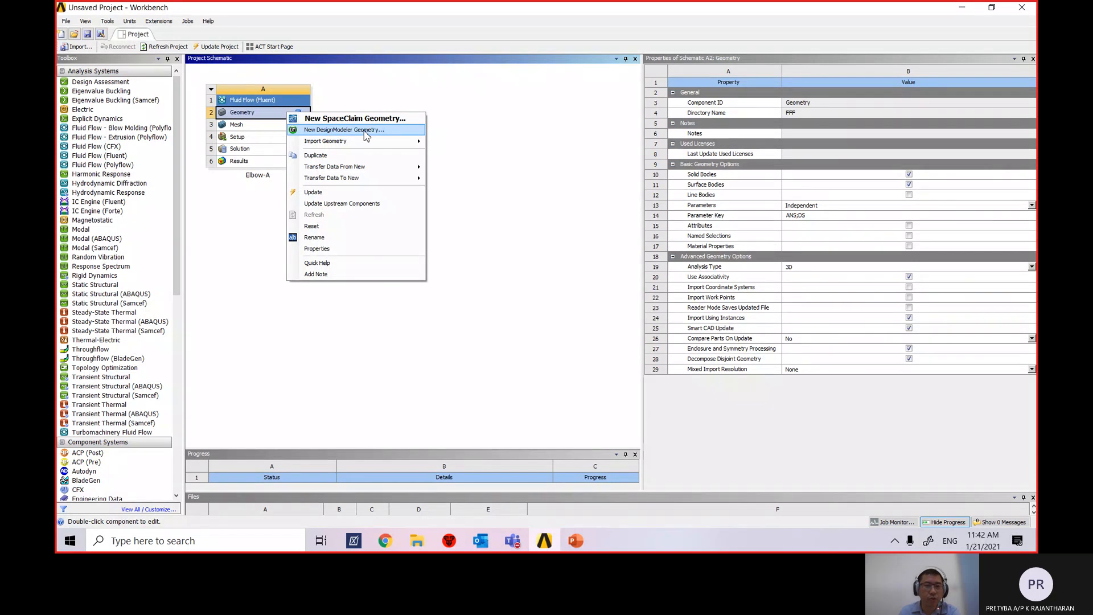
# Choose New DesignModeler Geometry to launch an empty DesignModeler model for Elbow-A.
pyautogui.moveTo(364, 145)
pyautogui.click(360, 131)
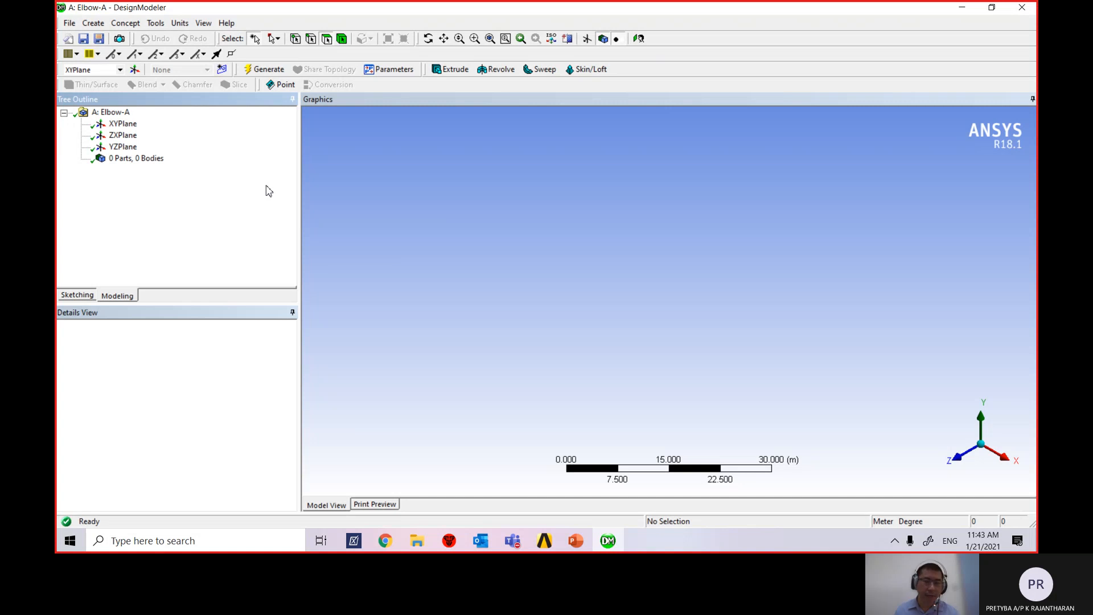
# Minimize DesignModeler and browse the project save dialog to D:\Nilai U\EE3400\ANSYS workbench exercise.
pyautogui.click(963, 8)
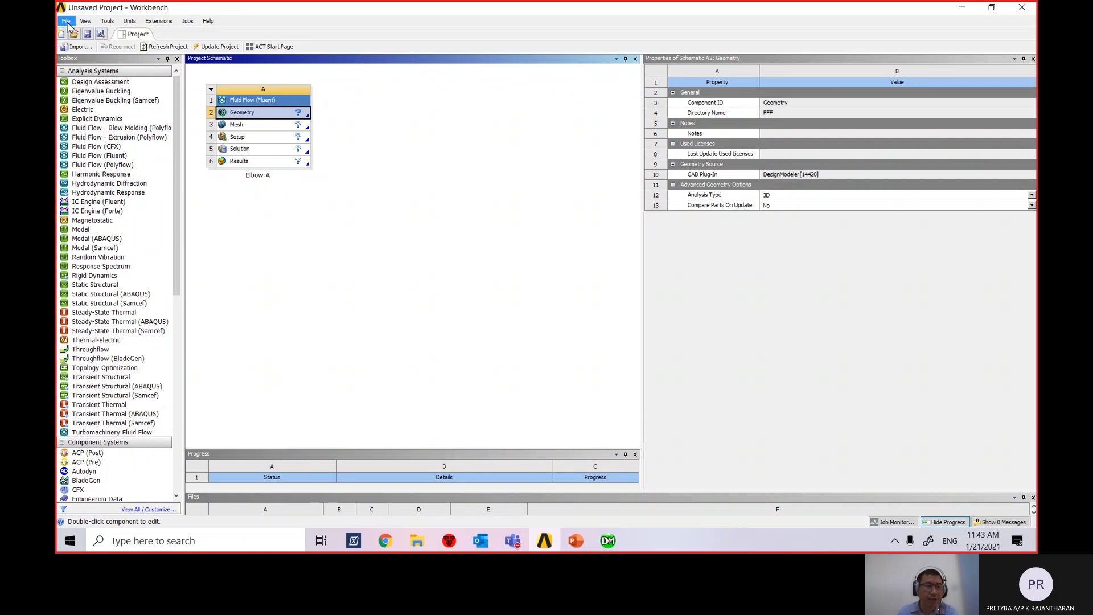
pyautogui.click(66, 22)
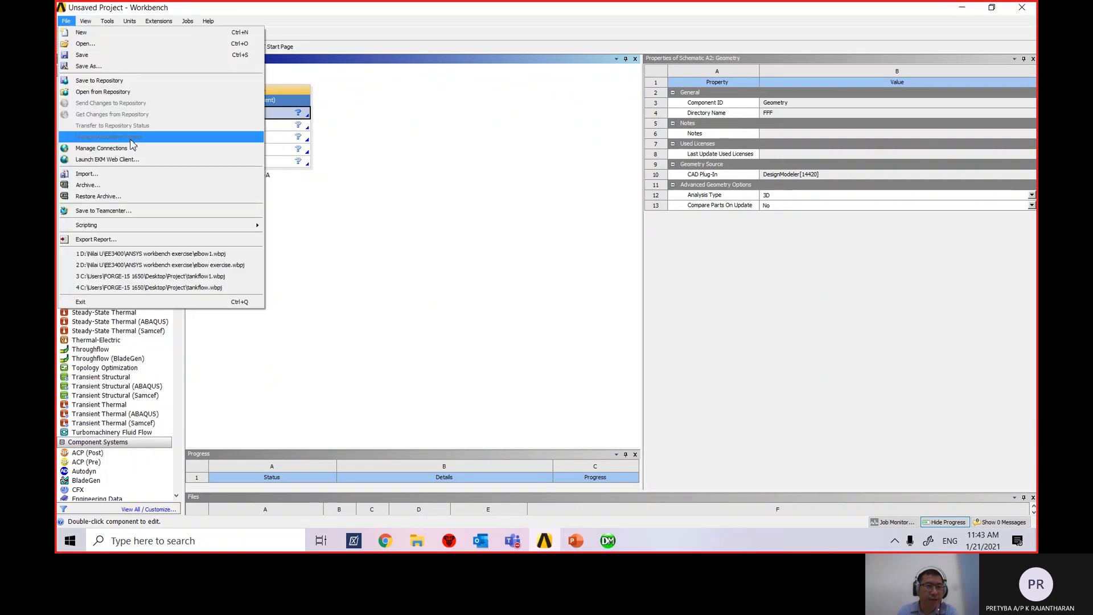
pyautogui.click(153, 55)
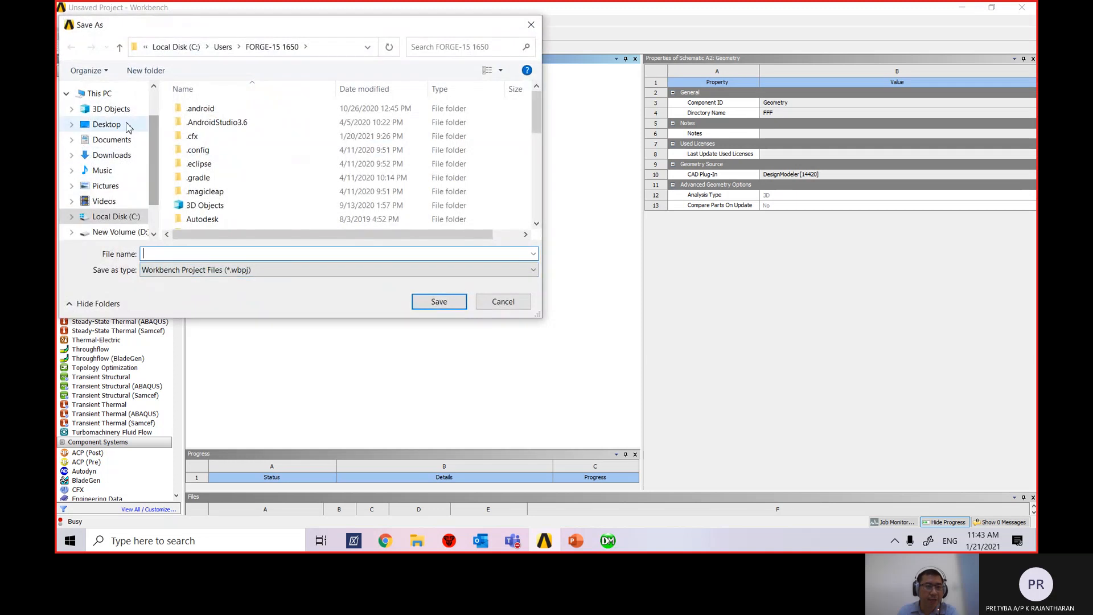
pyautogui.scroll(-1, 129, 127)
pyautogui.click(114, 180)
pyautogui.scroll(-3, 216, 196)
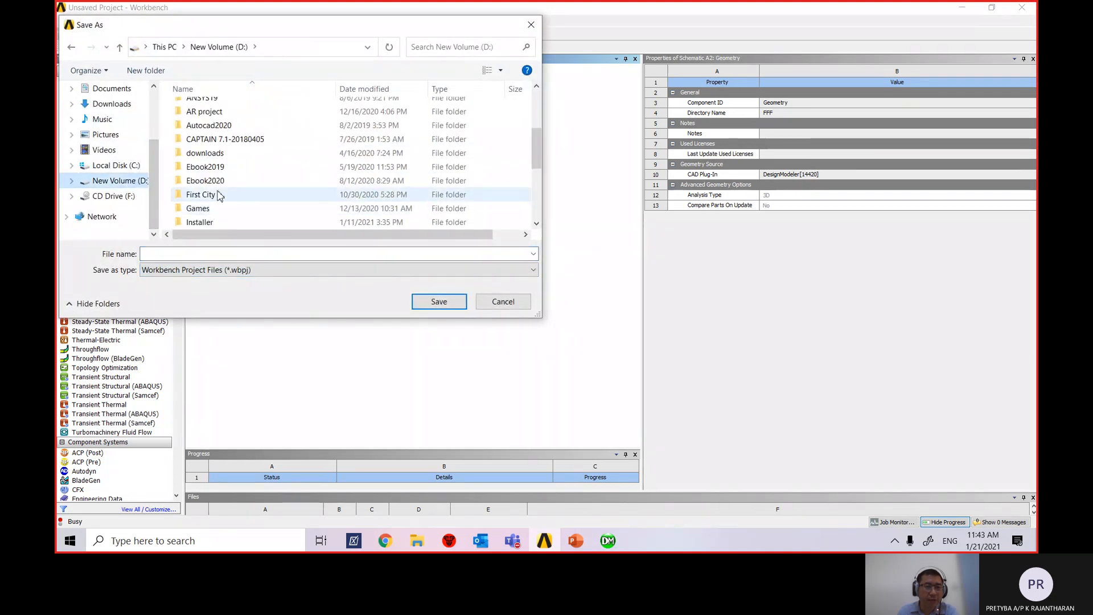
pyautogui.scroll(-5, 219, 196)
pyautogui.doubleClick(216, 128)
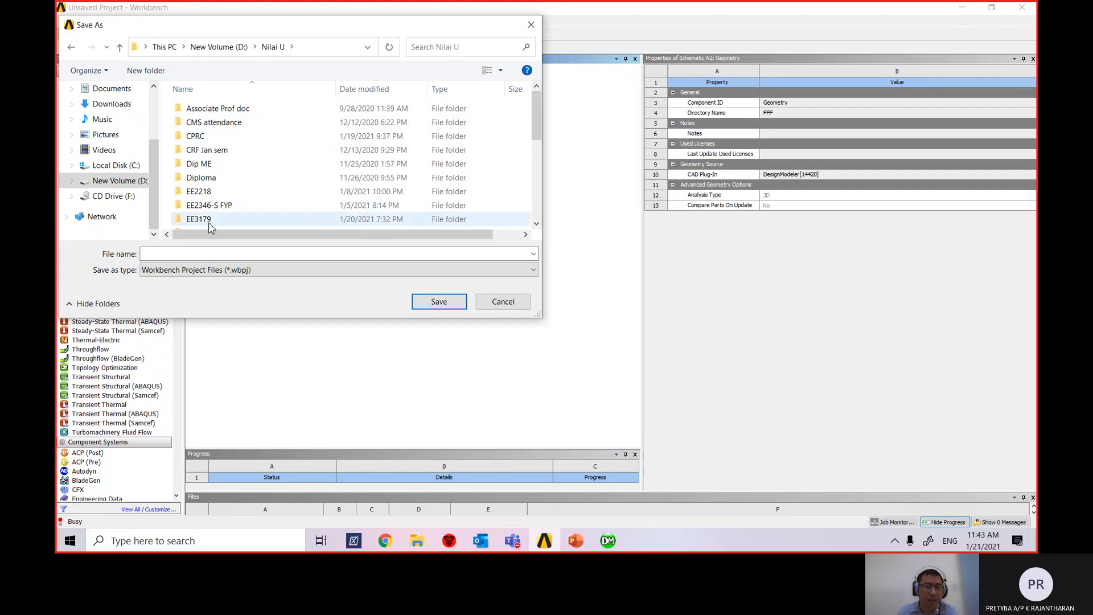
pyautogui.scroll(-3, 211, 226)
pyautogui.doubleClick(239, 116)
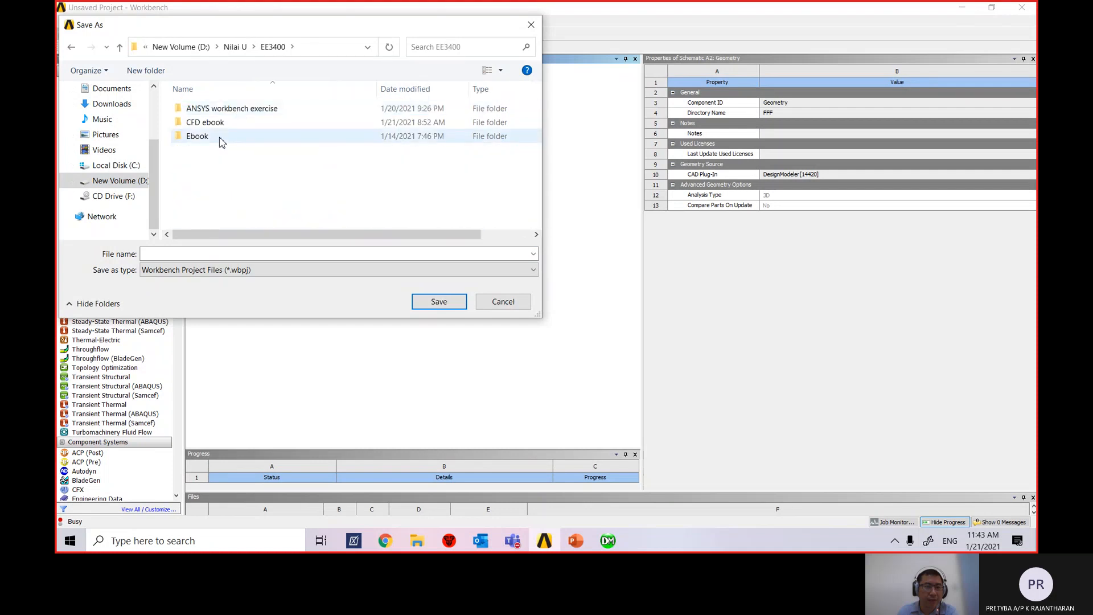
pyautogui.doubleClick(270, 112)
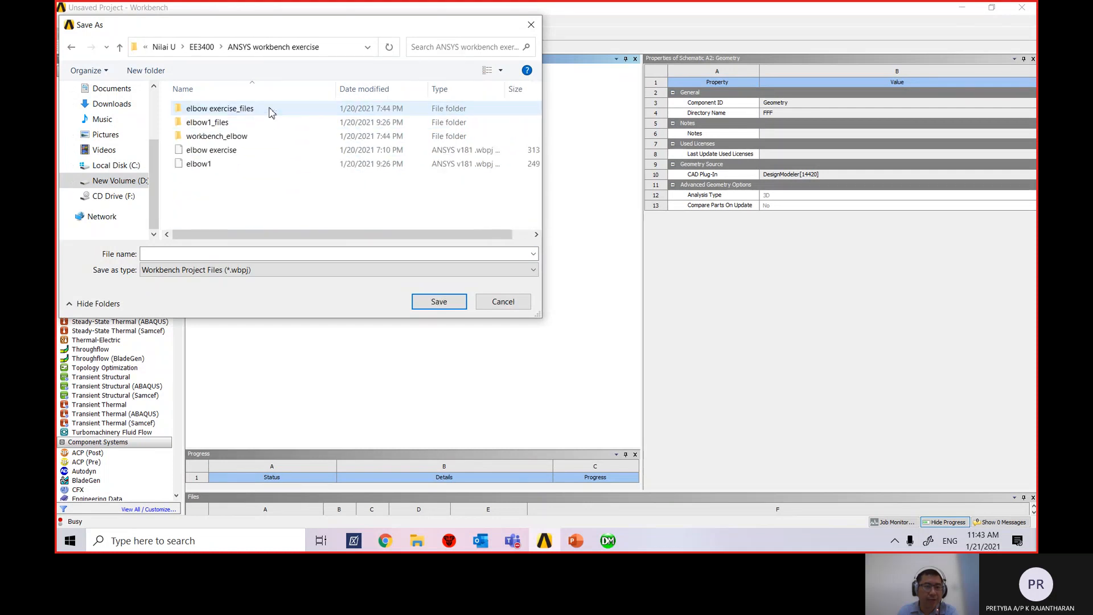
# Name the project ElbowA and save it.
pyautogui.click(219, 254)
pyautogui.moveTo(259, 26); pyautogui.dragTo(397, 63)
pyautogui.write('Eleb')
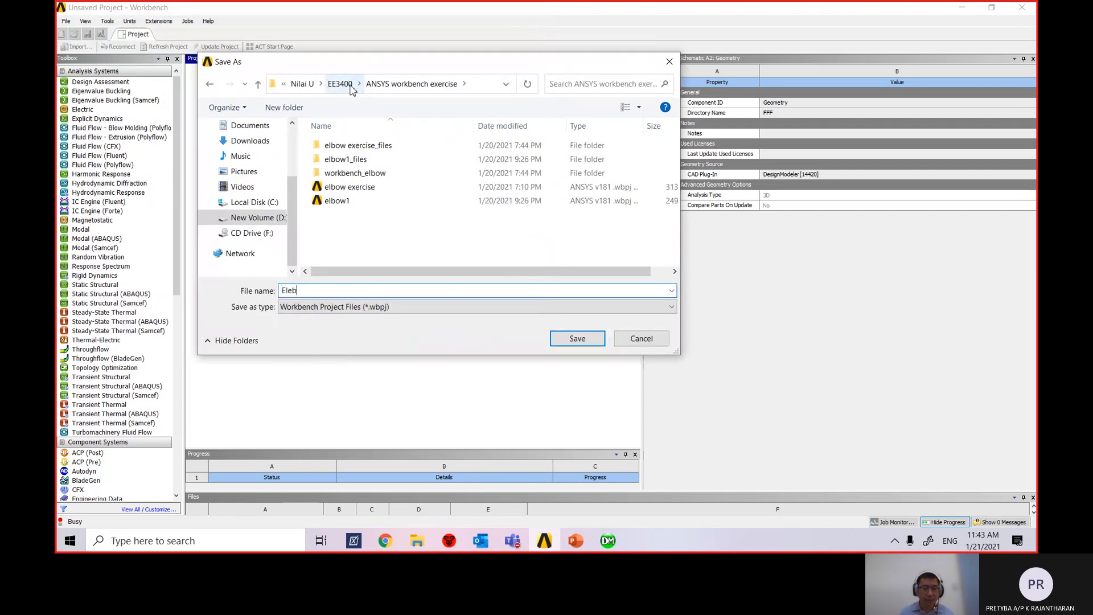
pyautogui.write('el')
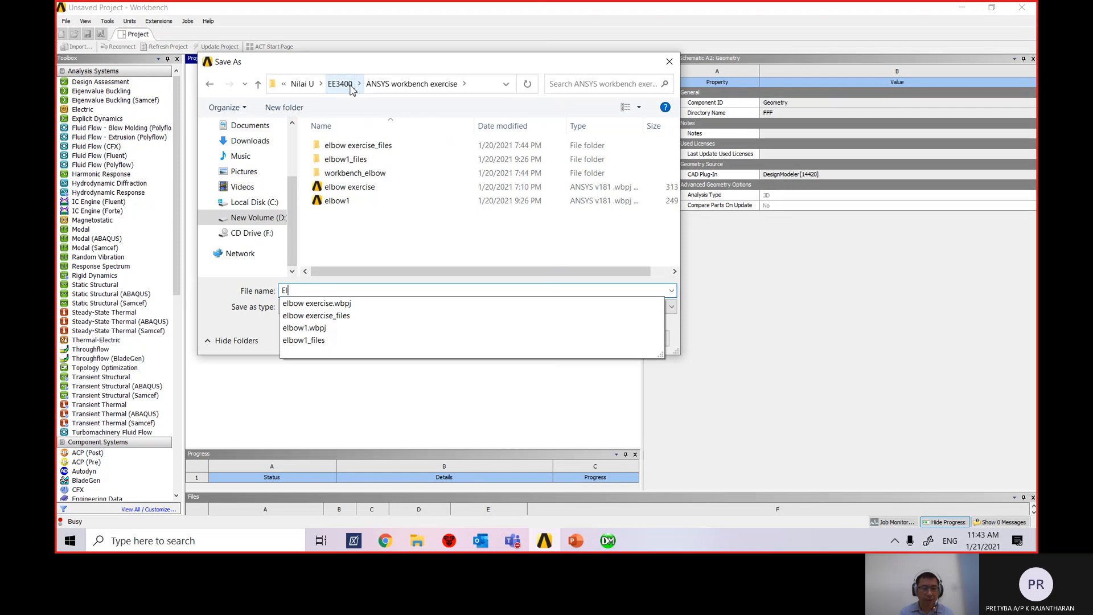
pyautogui.press('BackSpace')
pyautogui.press('BackSpace')
pyautogui.write('owA')
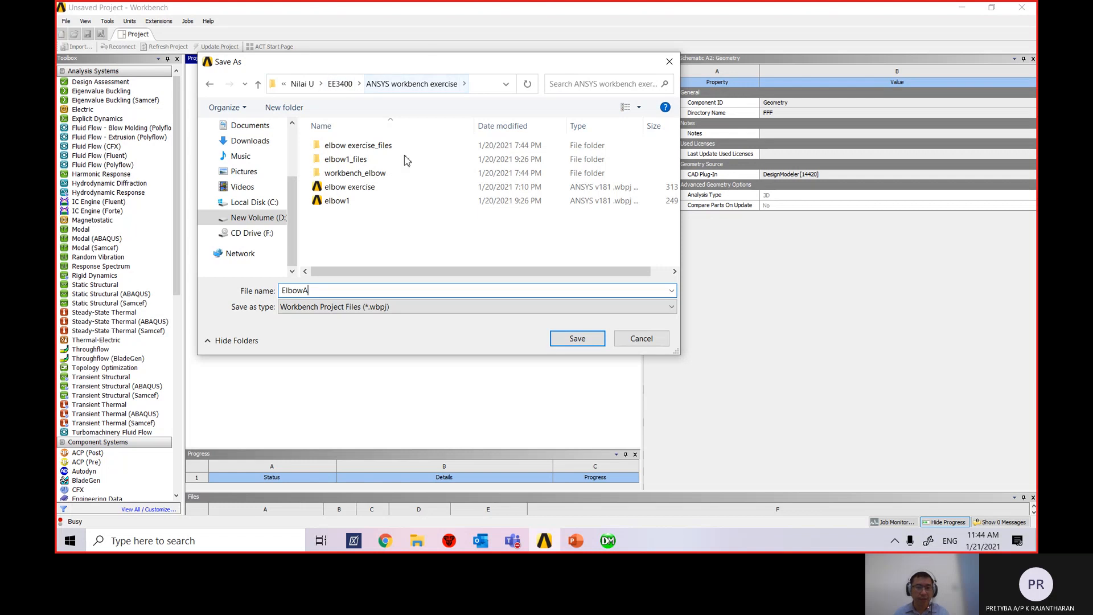
pyautogui.click(593, 341)
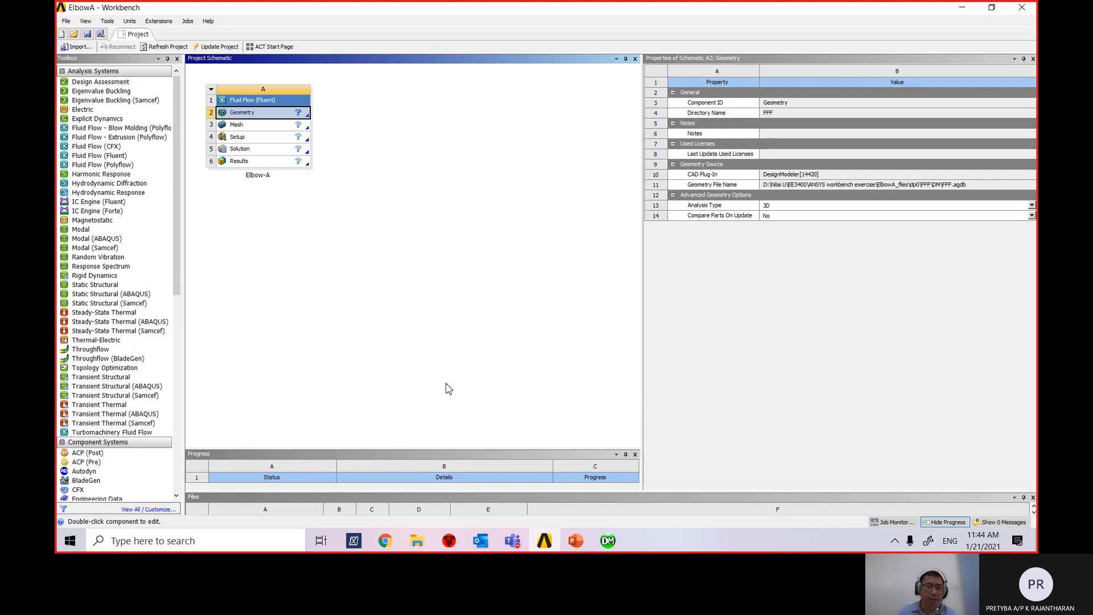
# Restore the DesignModeler window from its taskbar preview thumbnail.
pyautogui.moveTo(615, 548)
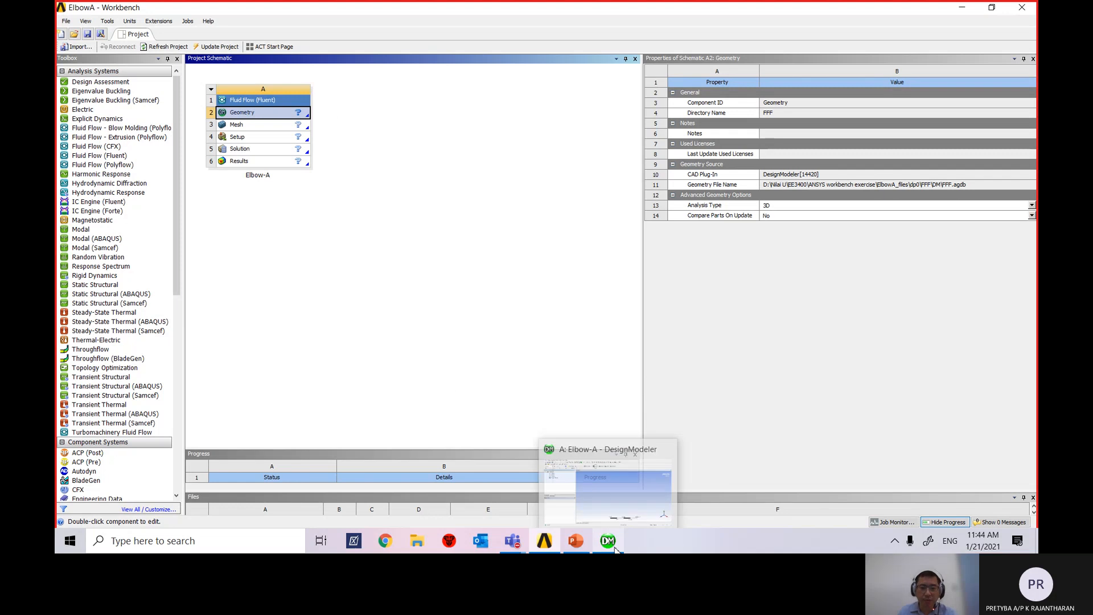
pyautogui.click(609, 485)
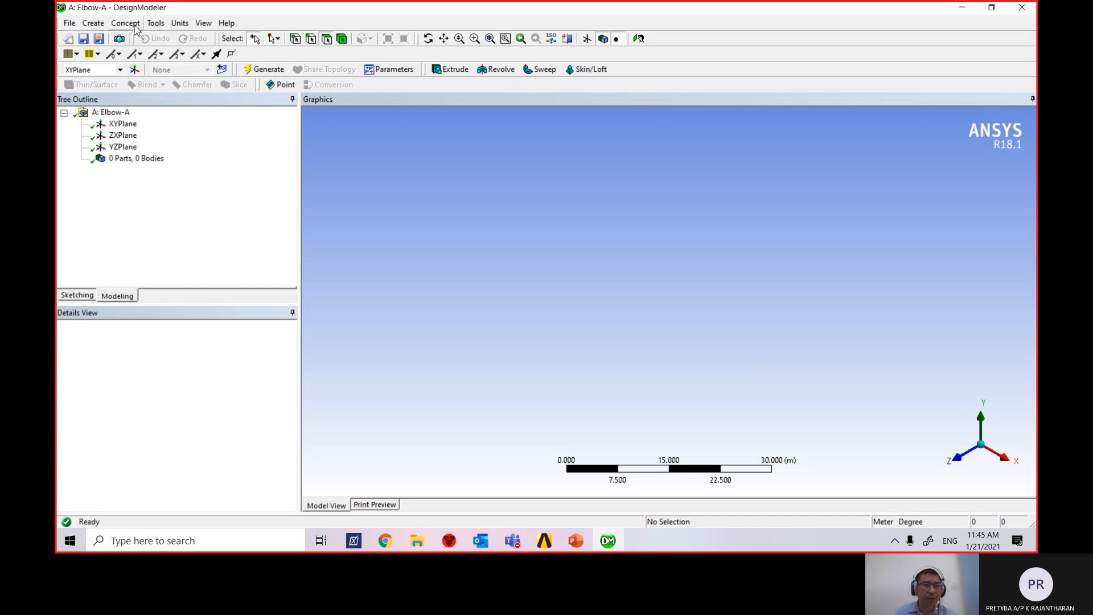
# Switch the DesignModeler model units to Millimeter.
pyautogui.click(181, 24)
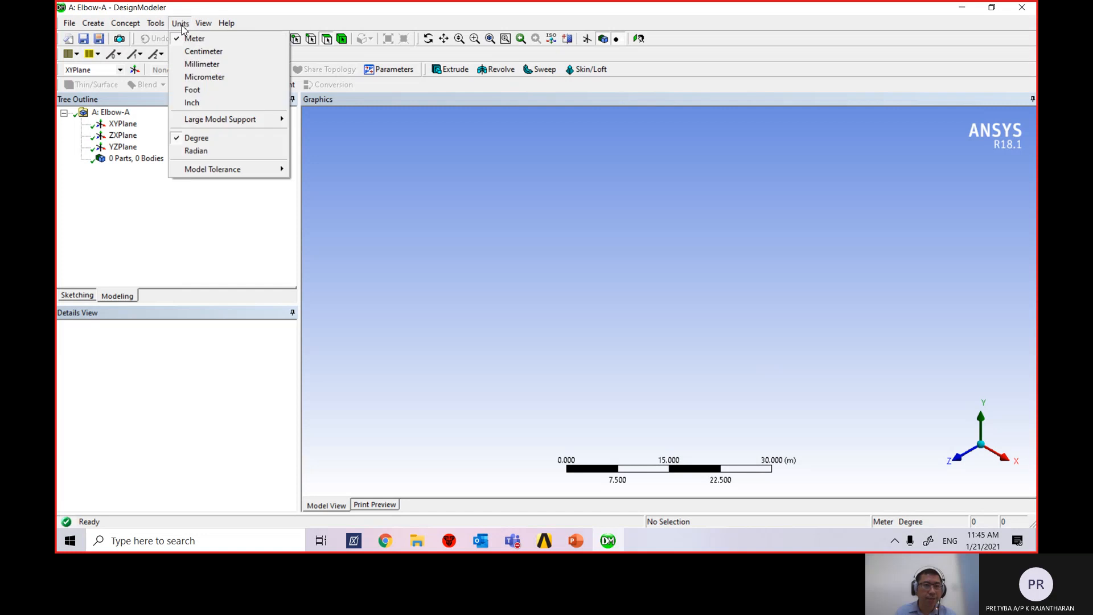
pyautogui.click(199, 64)
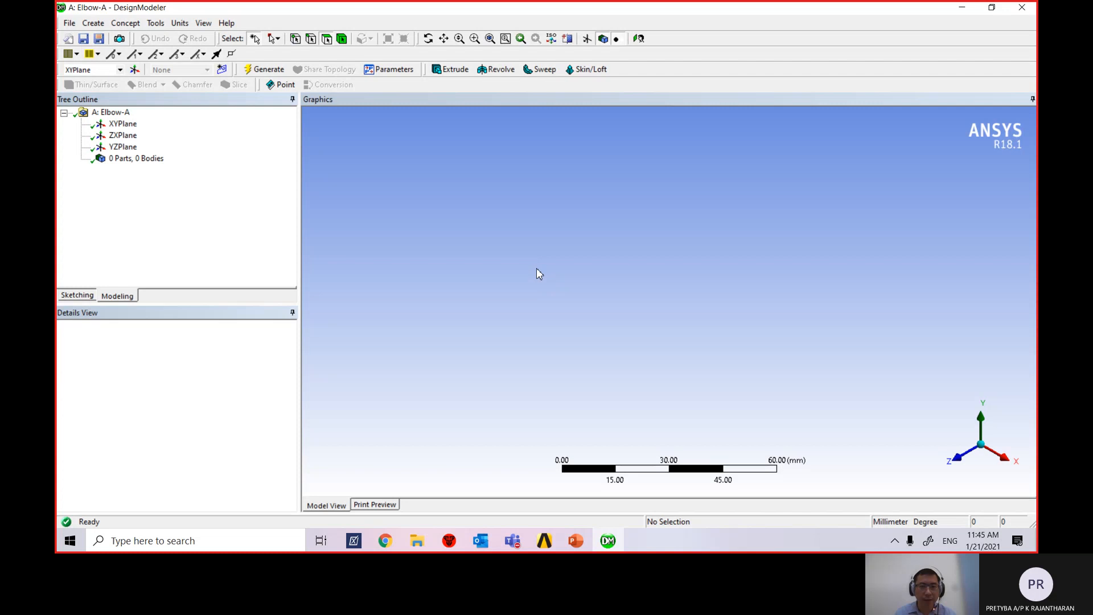
pyautogui.click(572, 549)
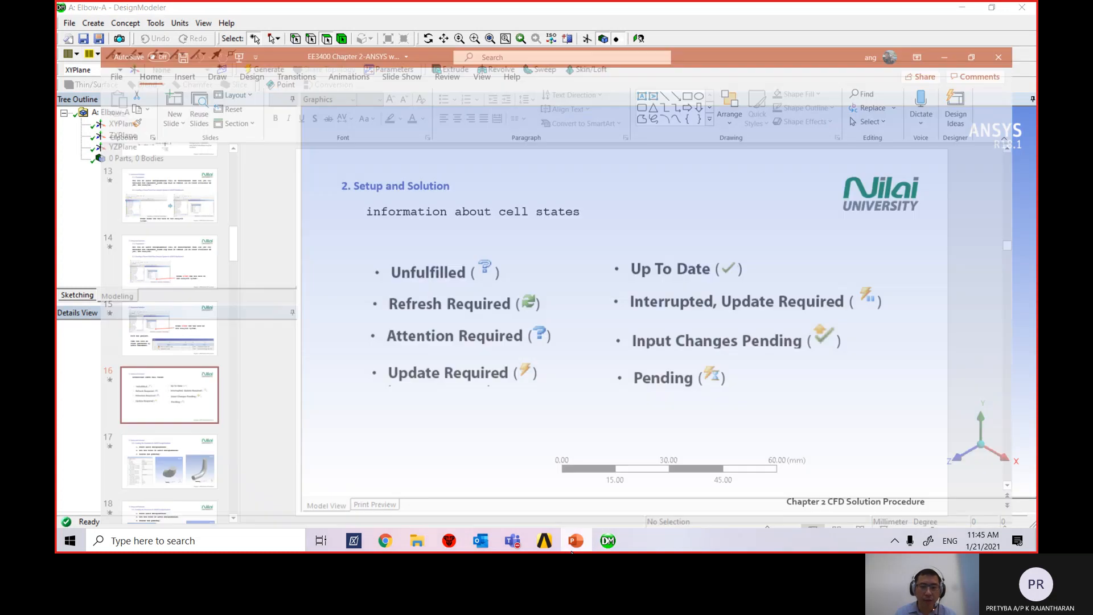
pyautogui.scroll(5, 131, 313)
pyautogui.click(171, 325)
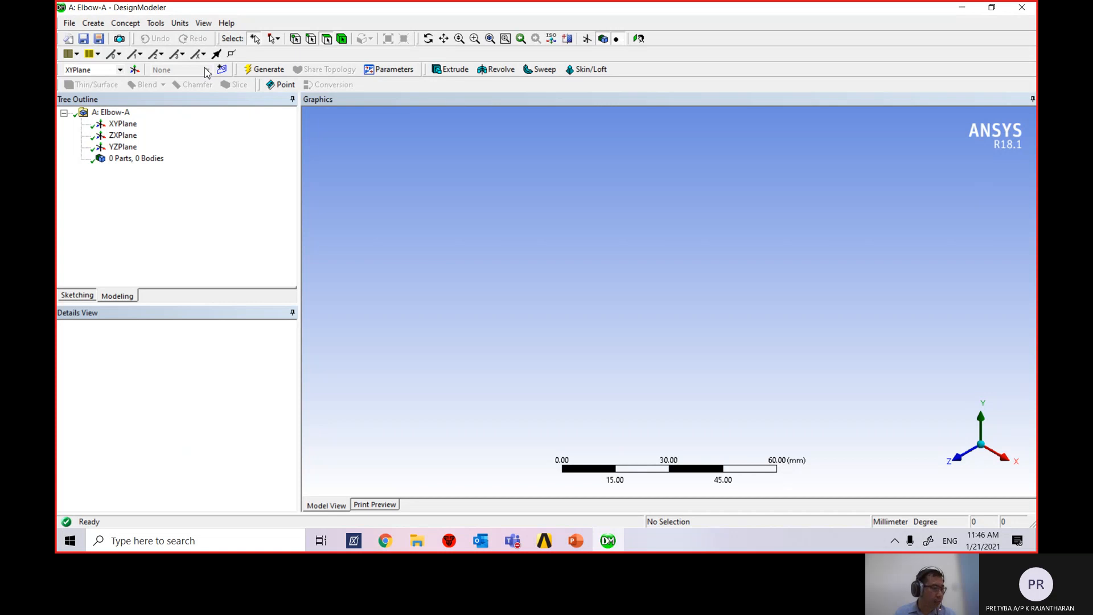
# Add a Torus1 primitive, review its radii in Details, and view the elbow drawing slide.
pyautogui.click(94, 24)
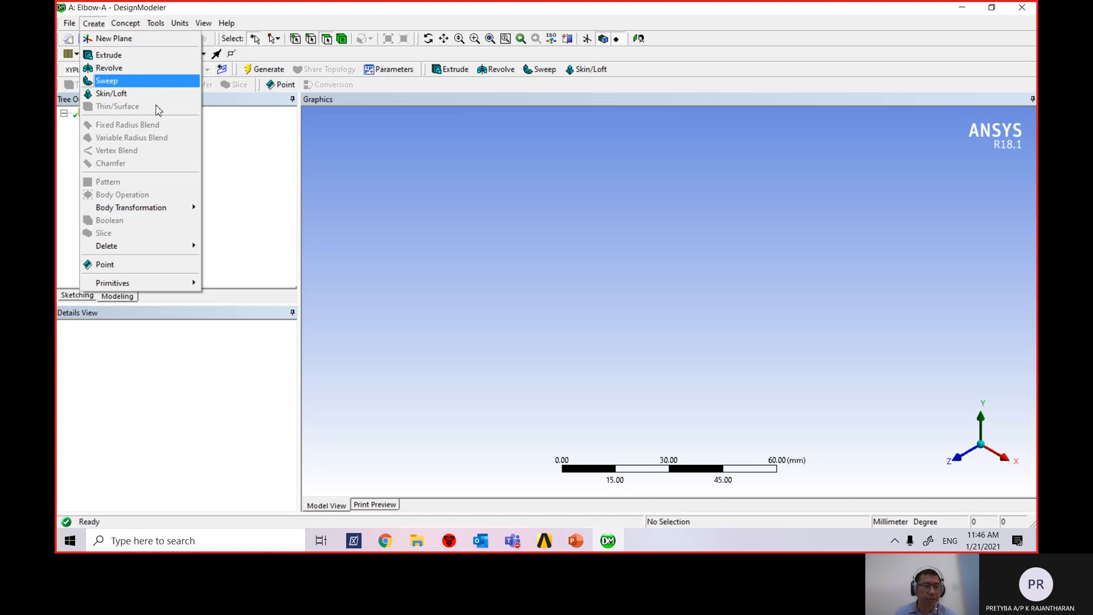
pyautogui.moveTo(170, 288)
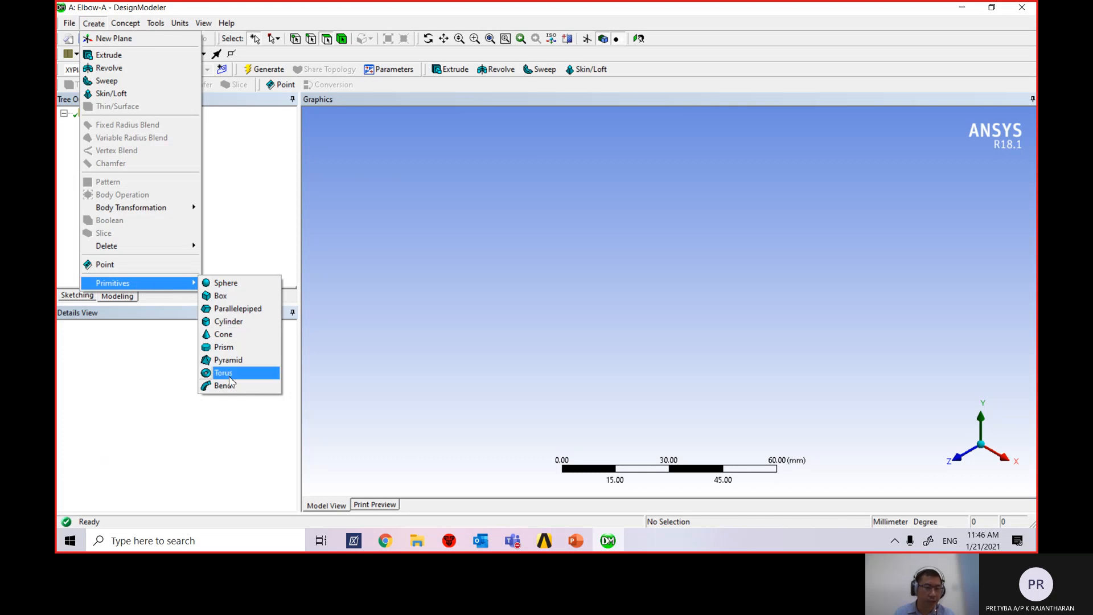
pyautogui.click(230, 375)
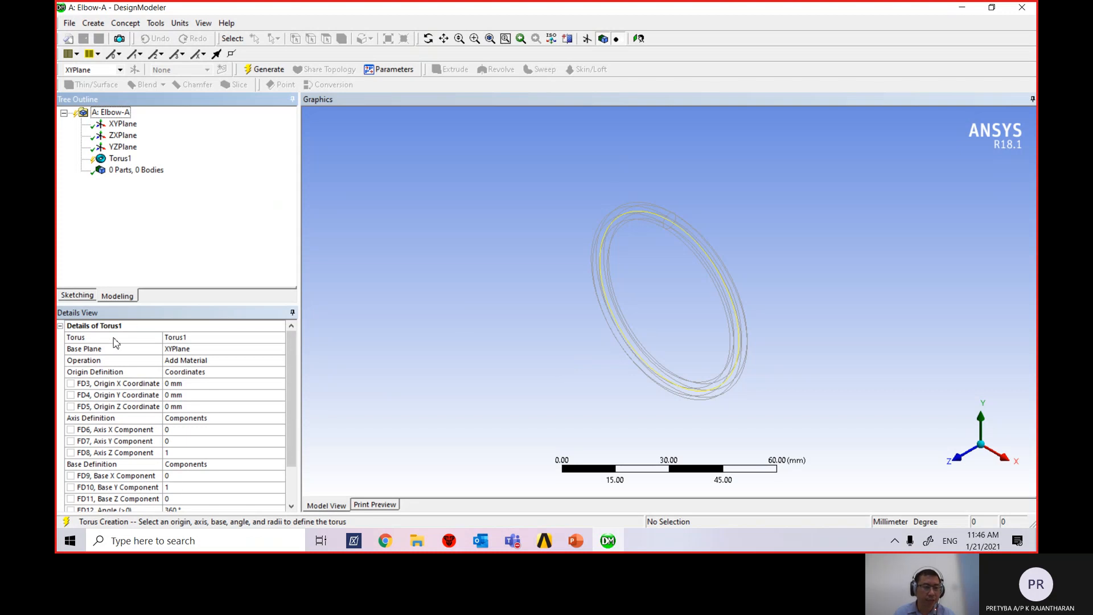
pyautogui.scroll(-2, 293, 359)
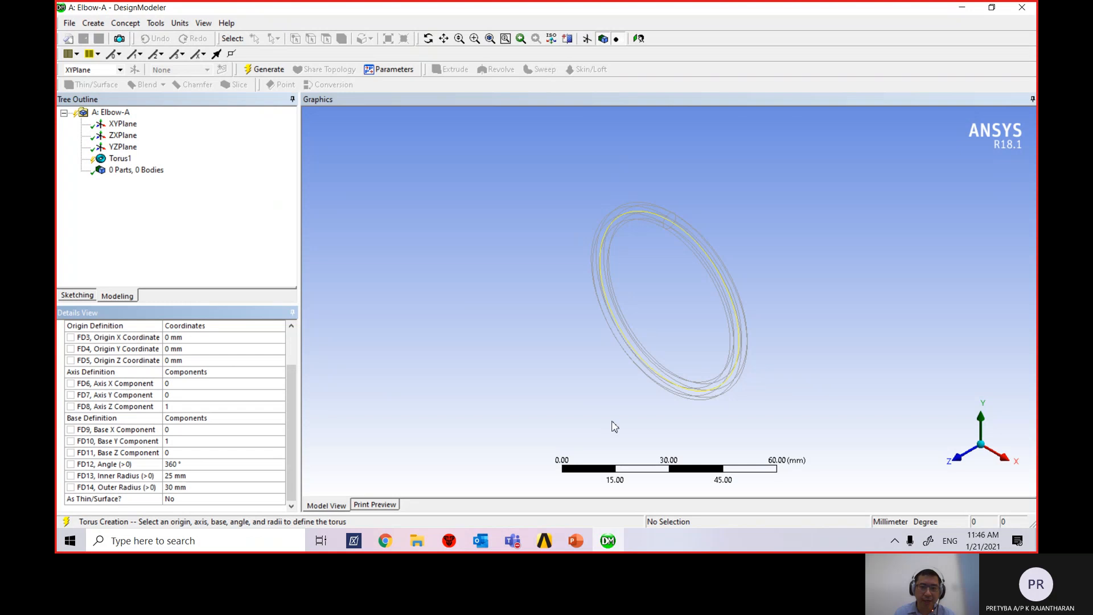
pyautogui.click(575, 549)
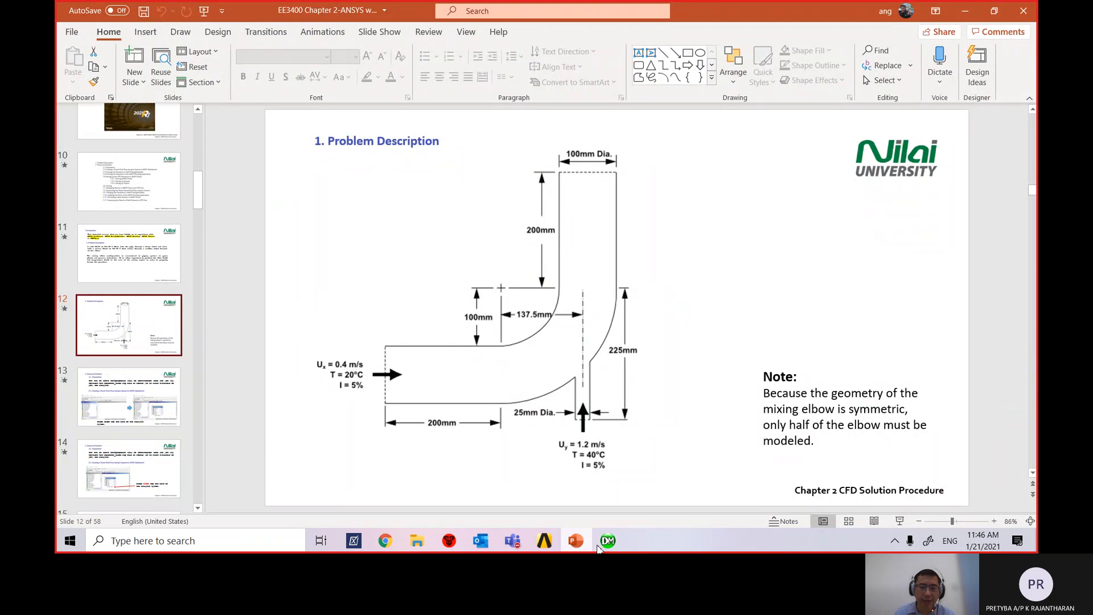
# Switch back from PowerPoint to the DesignModeler model with the Torus1 preview.
pyautogui.click(607, 544)
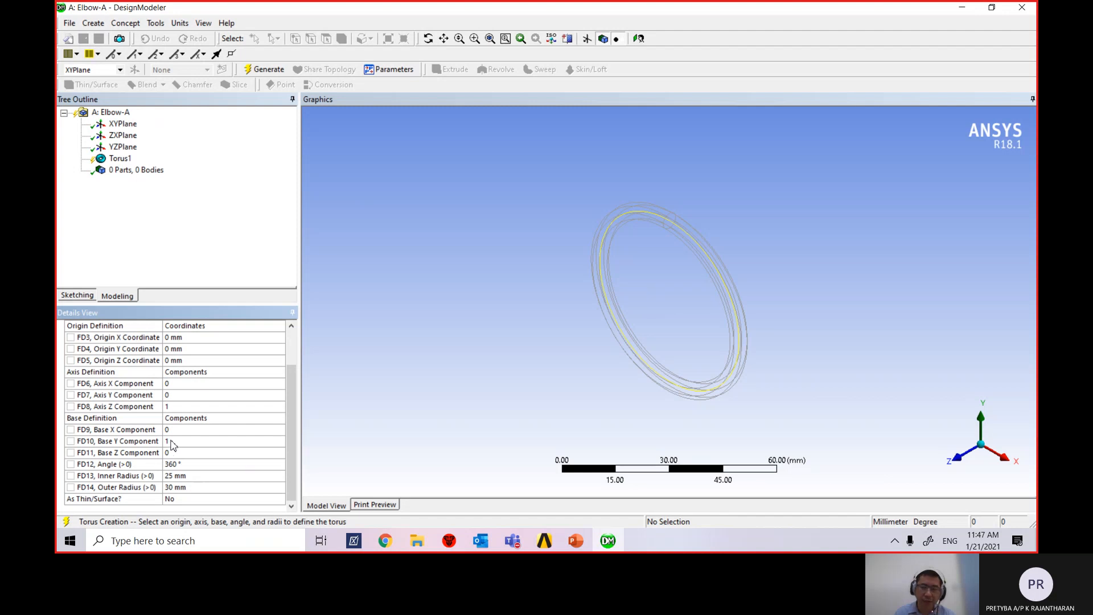
# Change Torus1's base Y component from 1 to -1.
pyautogui.click(171, 442)
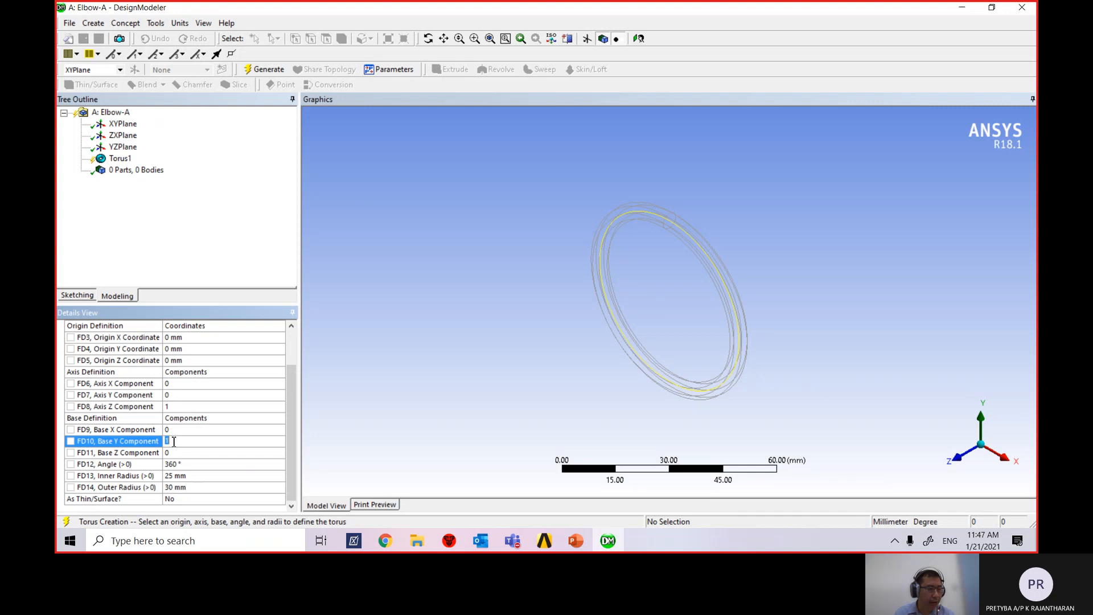
pyautogui.write('-')
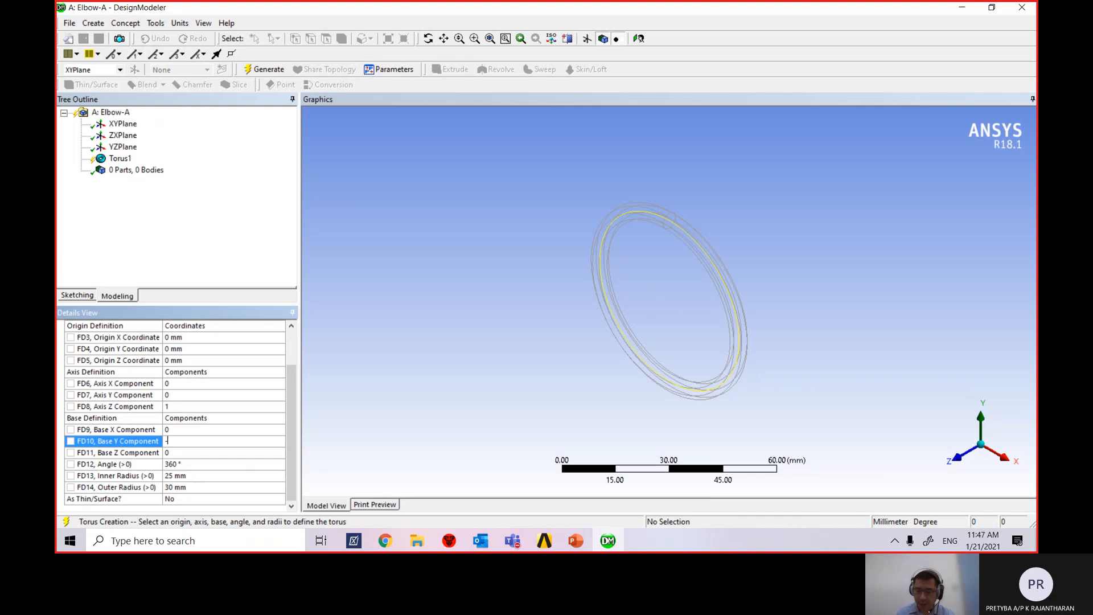
pyautogui.write('1')
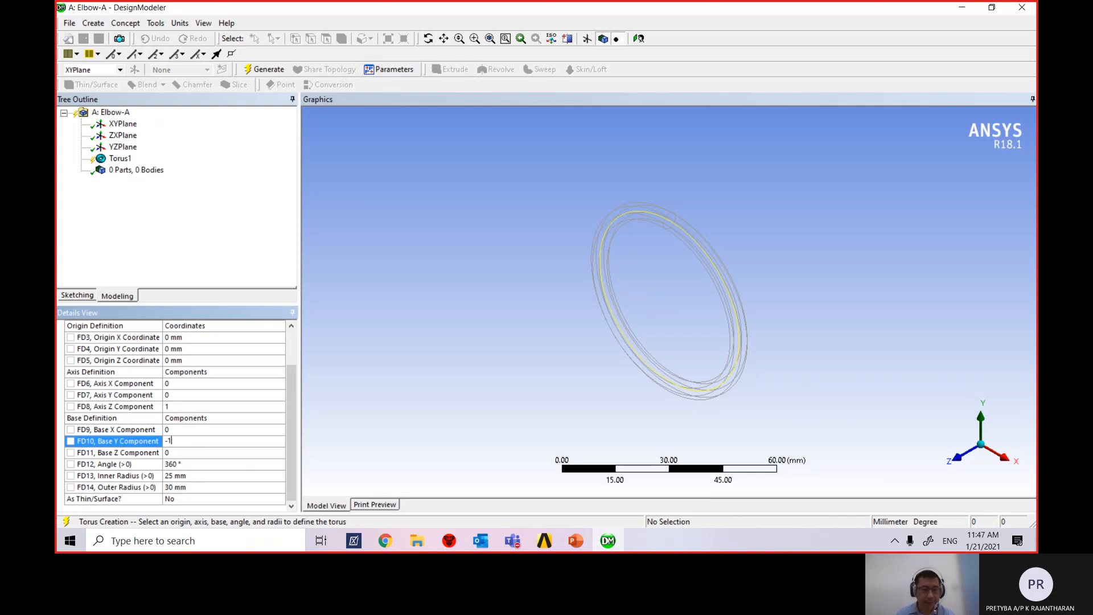
pyautogui.click(195, 453)
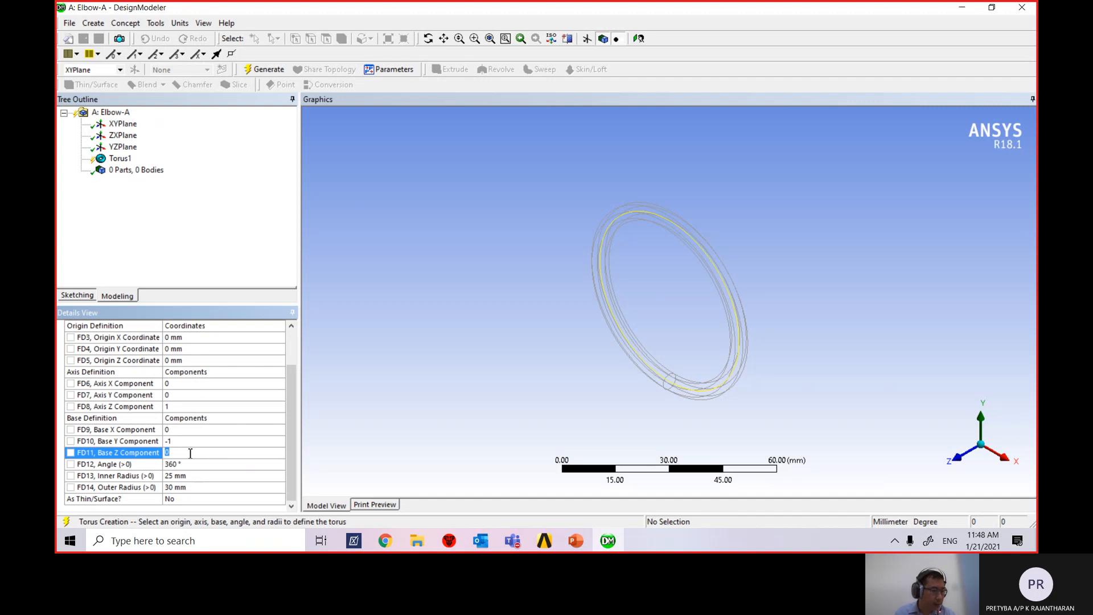
# Set the Torus1 sweep angle to 90° for a quarter-circle elbow.
pyautogui.click(194, 465)
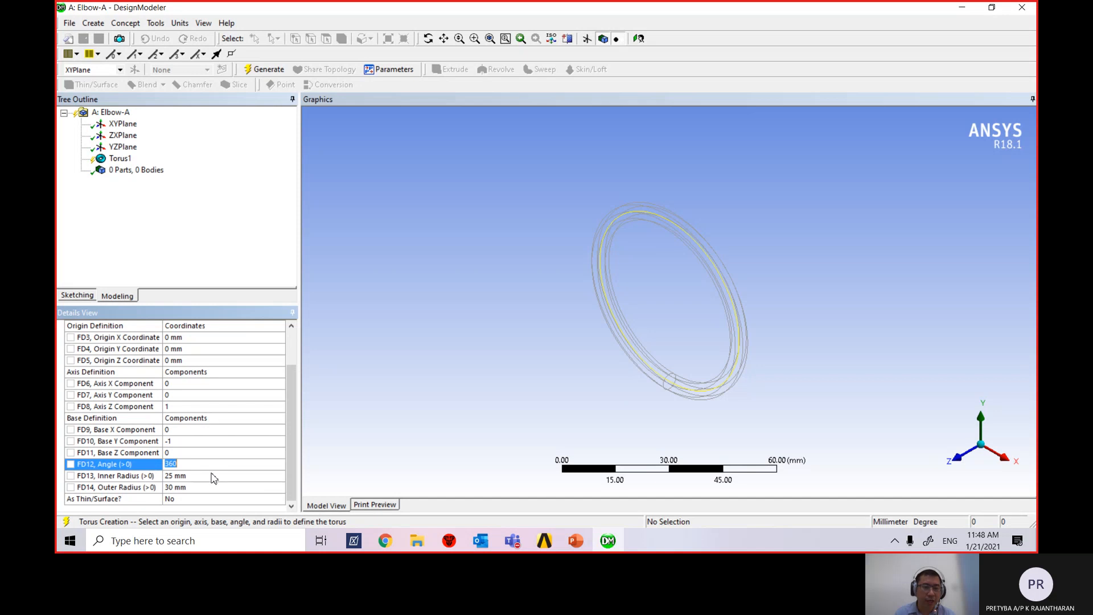
pyautogui.write('90')
pyautogui.press('Return')
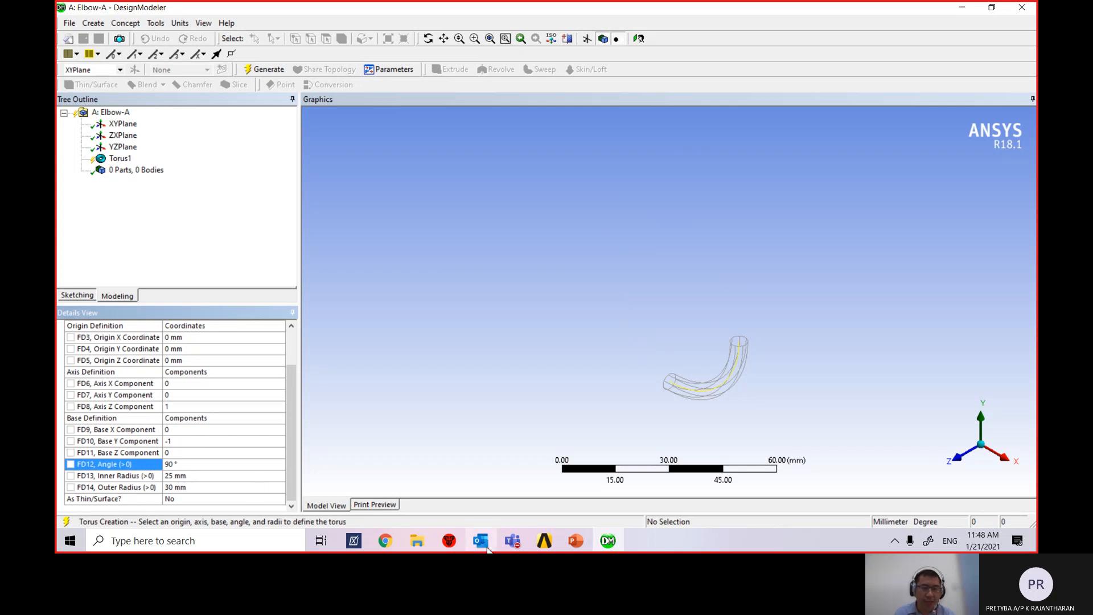
pyautogui.click(576, 541)
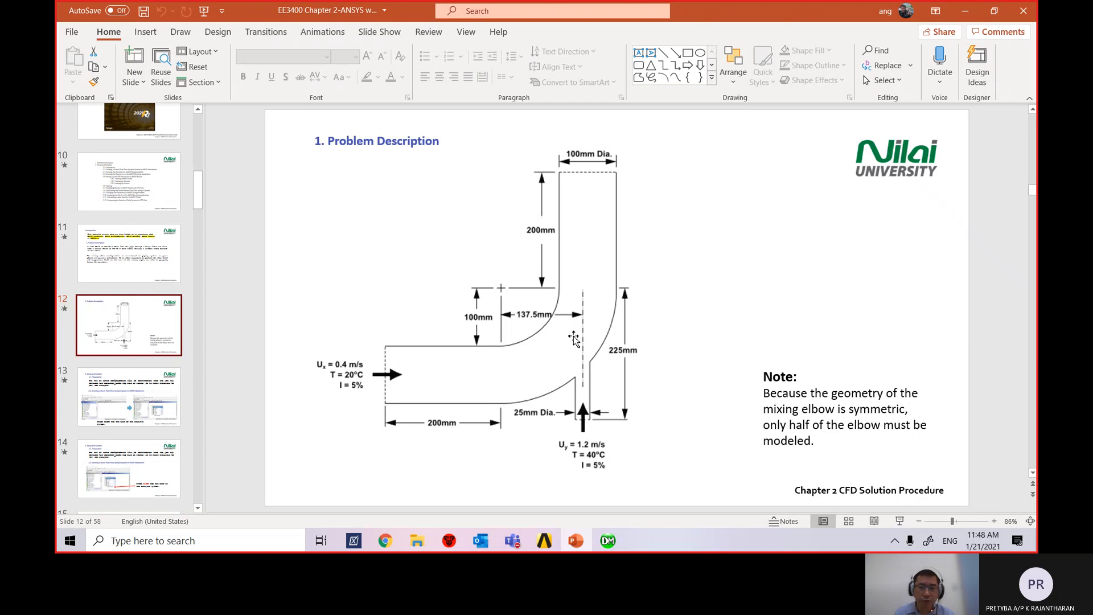
pyautogui.click(608, 541)
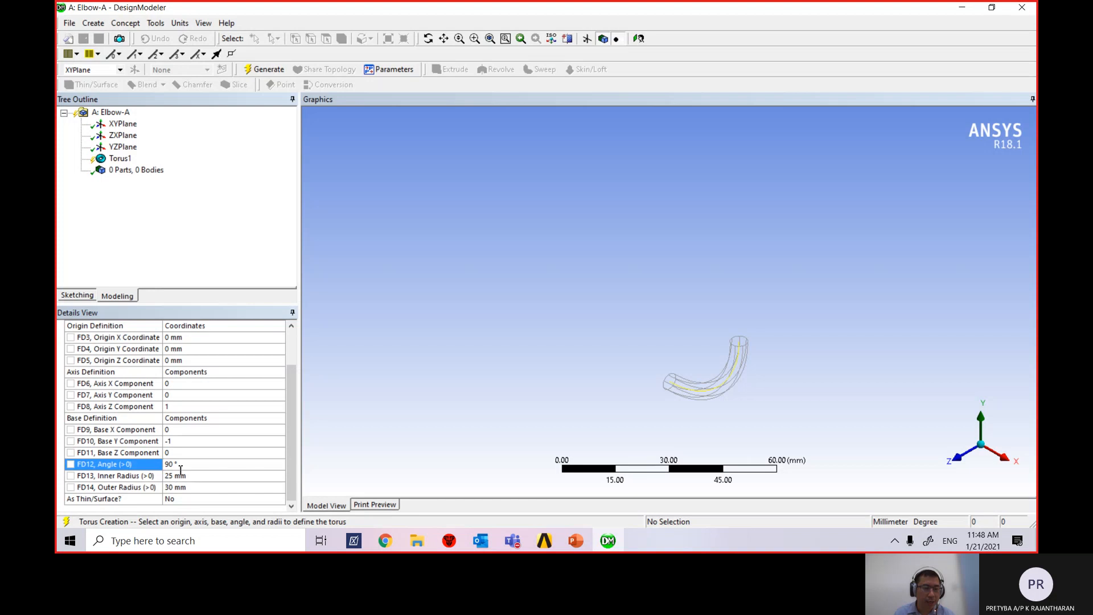
# Give Torus1 a 100 mm inner and 200 mm outer radius, then view the elbow slide.
pyautogui.click(192, 476)
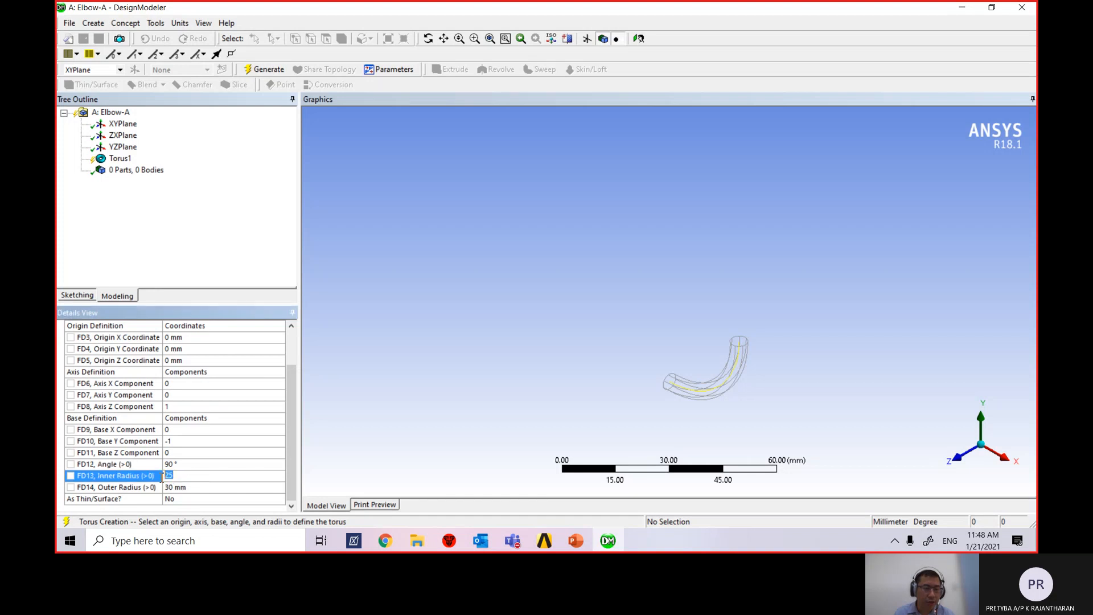
pyautogui.write('100')
pyautogui.press('Return')
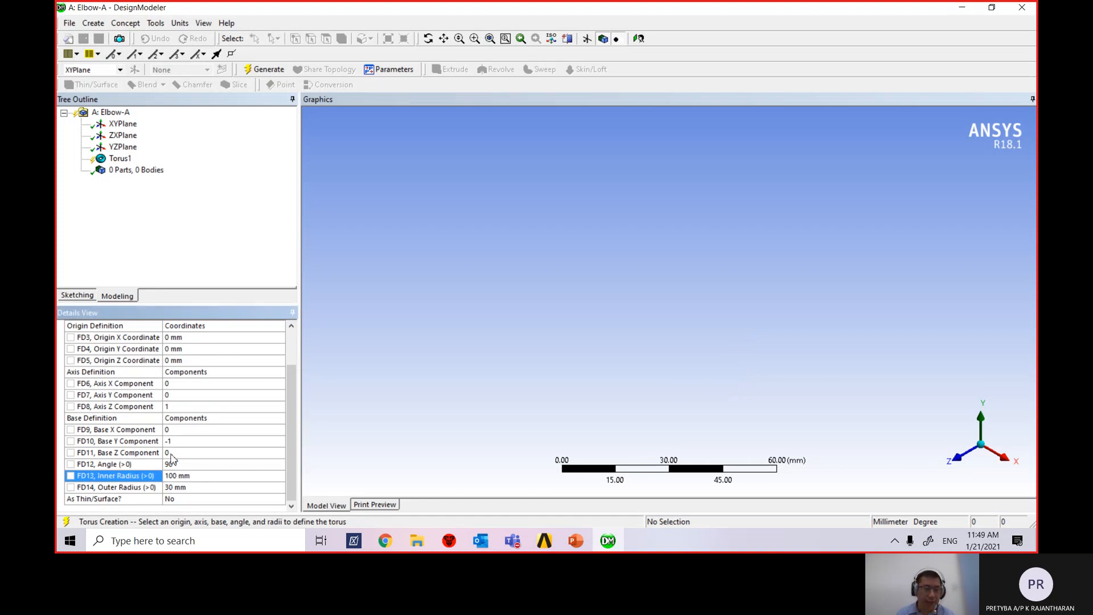
pyautogui.click(182, 488)
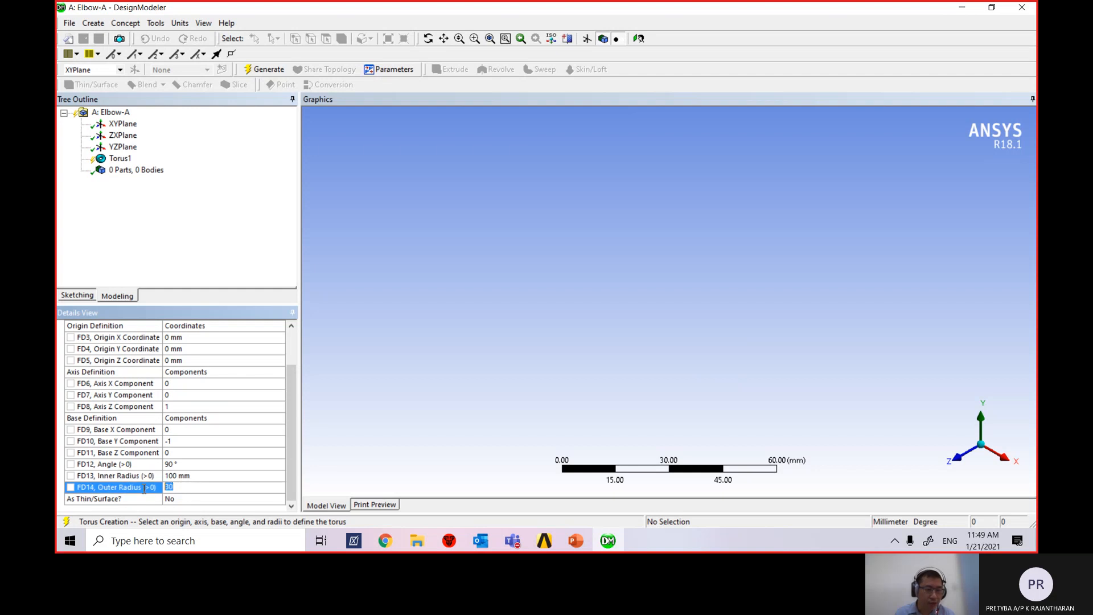
pyautogui.write('200')
pyautogui.press('Return')
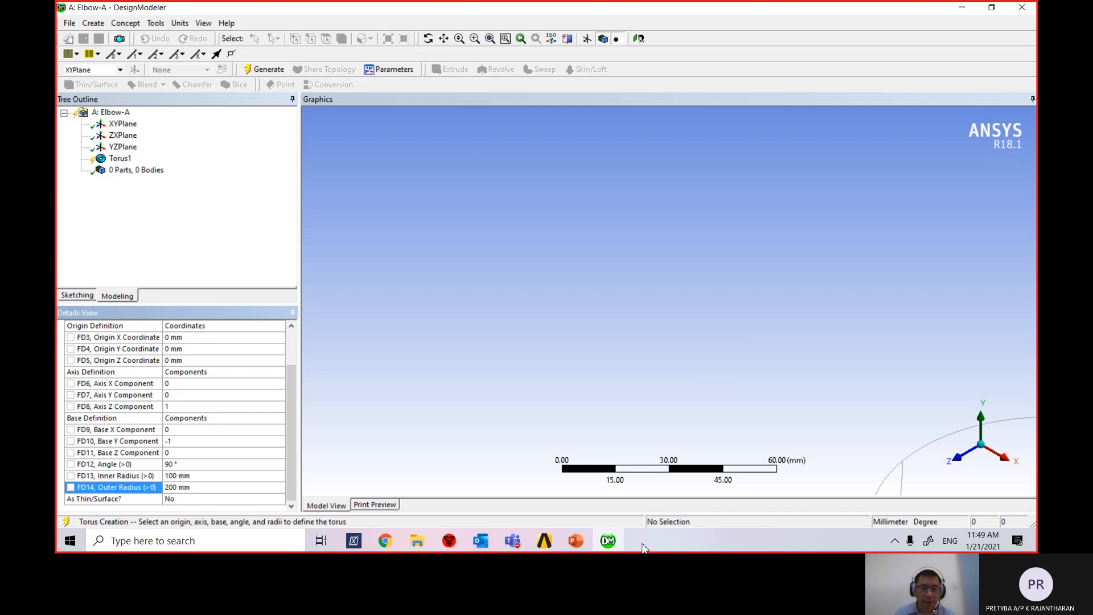
pyautogui.click(576, 540)
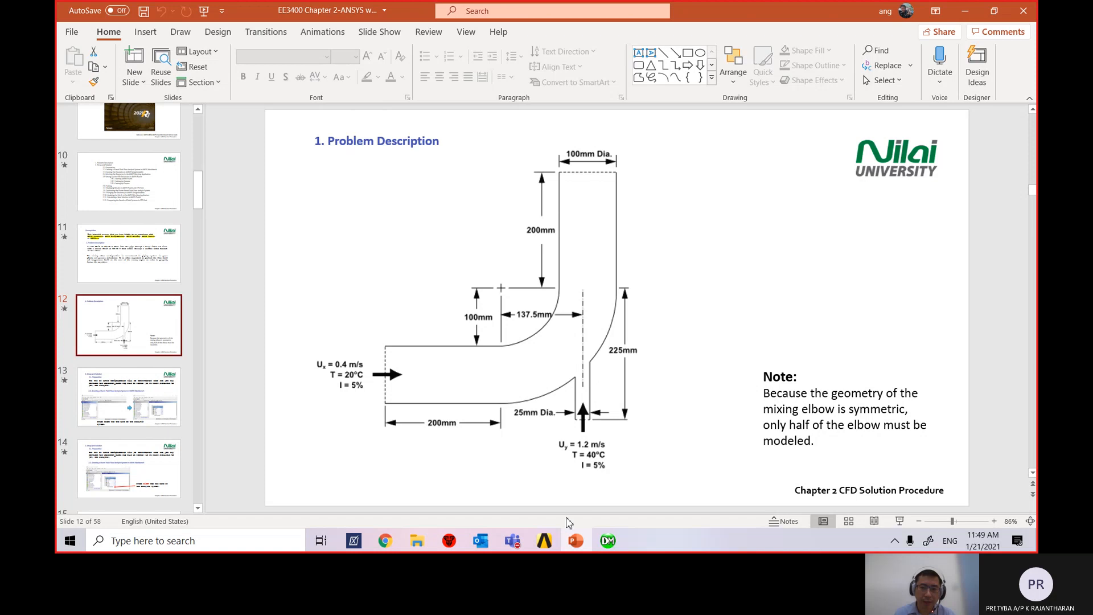
# Switch from the PowerPoint slides back to the ungenerated Torus1 in DesignModeler.
pyautogui.click(604, 546)
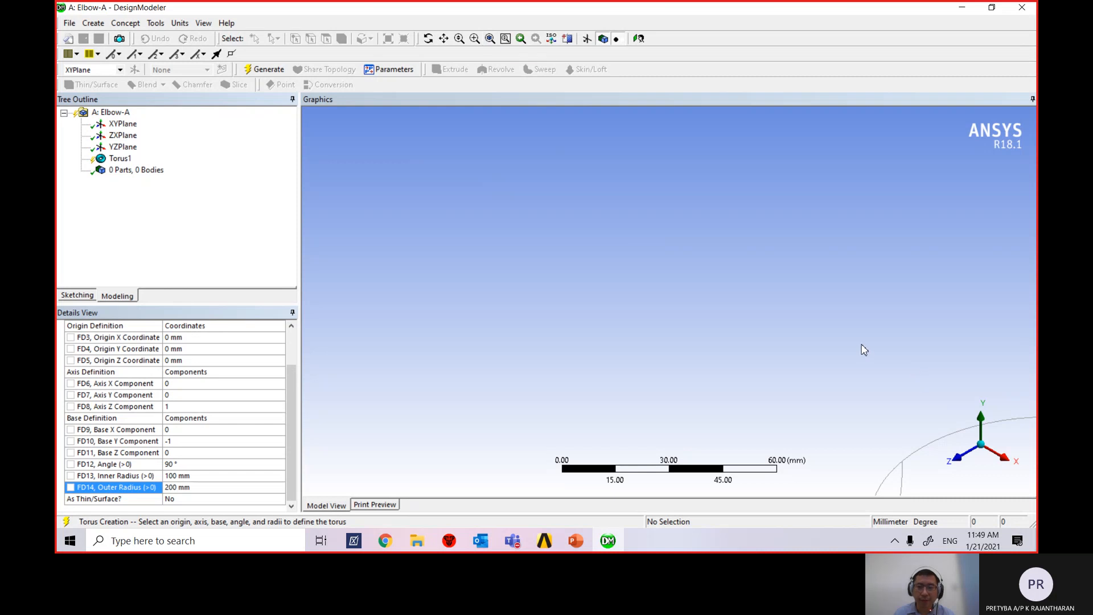
# Zoom and orbit to frame the whole 90° quarter-elbow Torus1 preview.
pyautogui.scroll(-5, 865, 350)
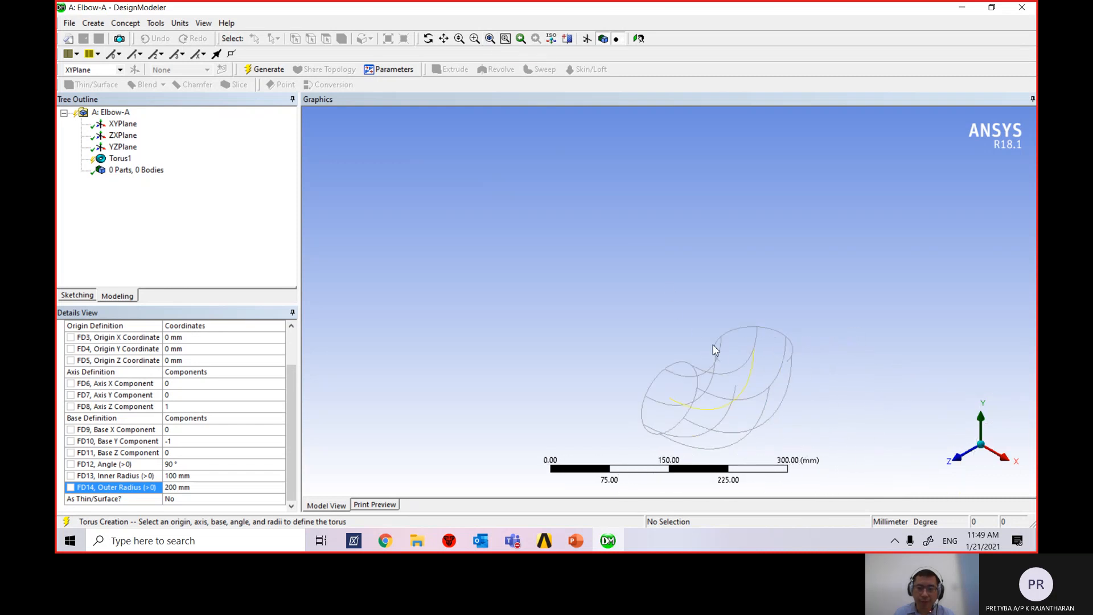
pyautogui.moveTo(801, 342); pyautogui.dragTo(850, 340, button='middle')
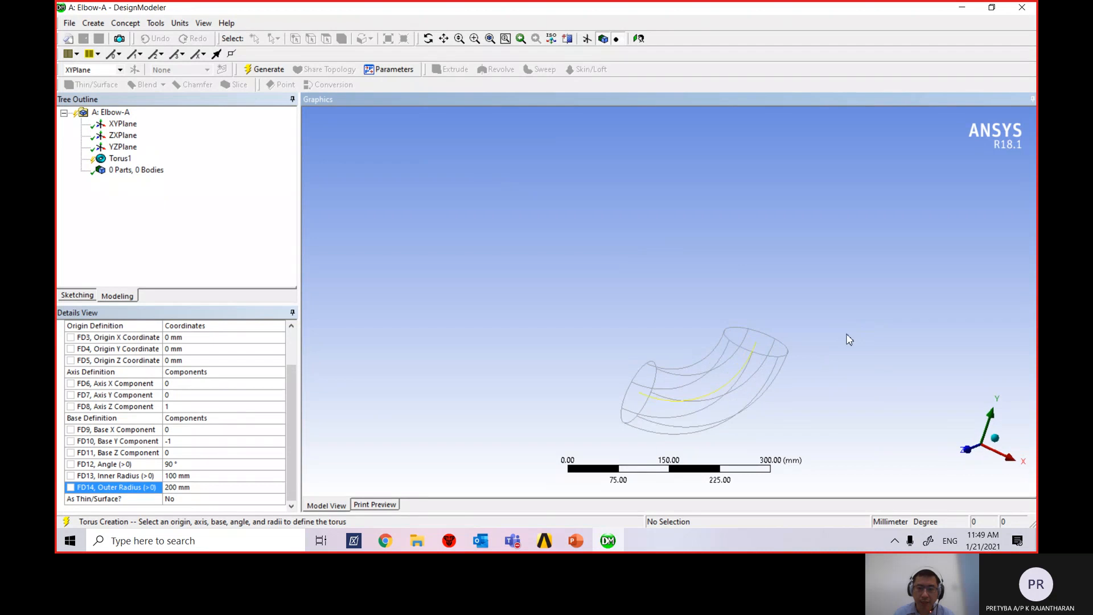
pyautogui.click(490, 39)
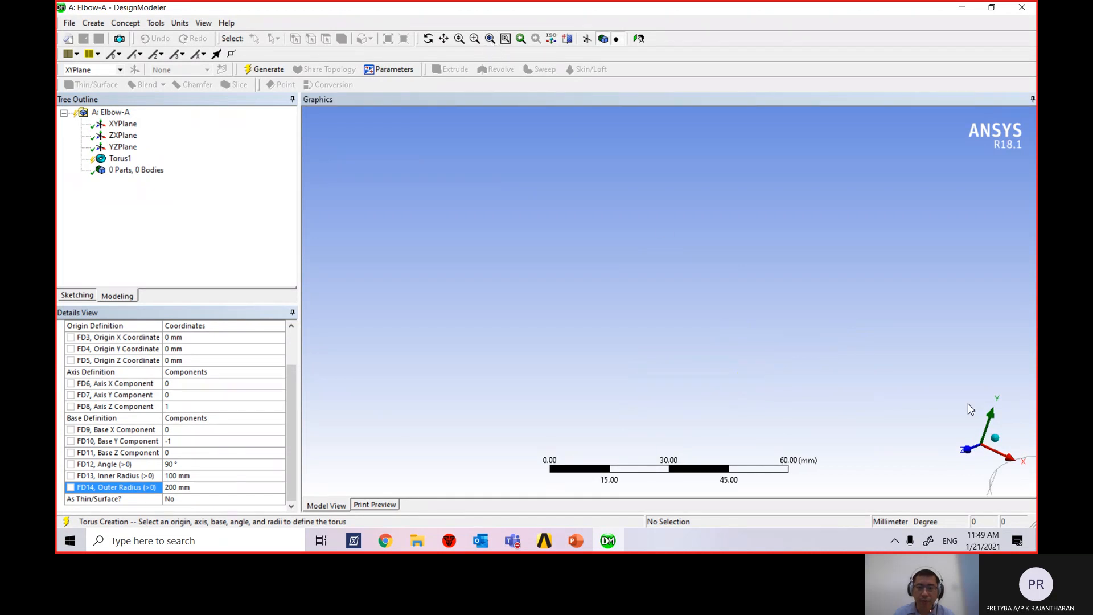
pyautogui.scroll(-5, 685, 313)
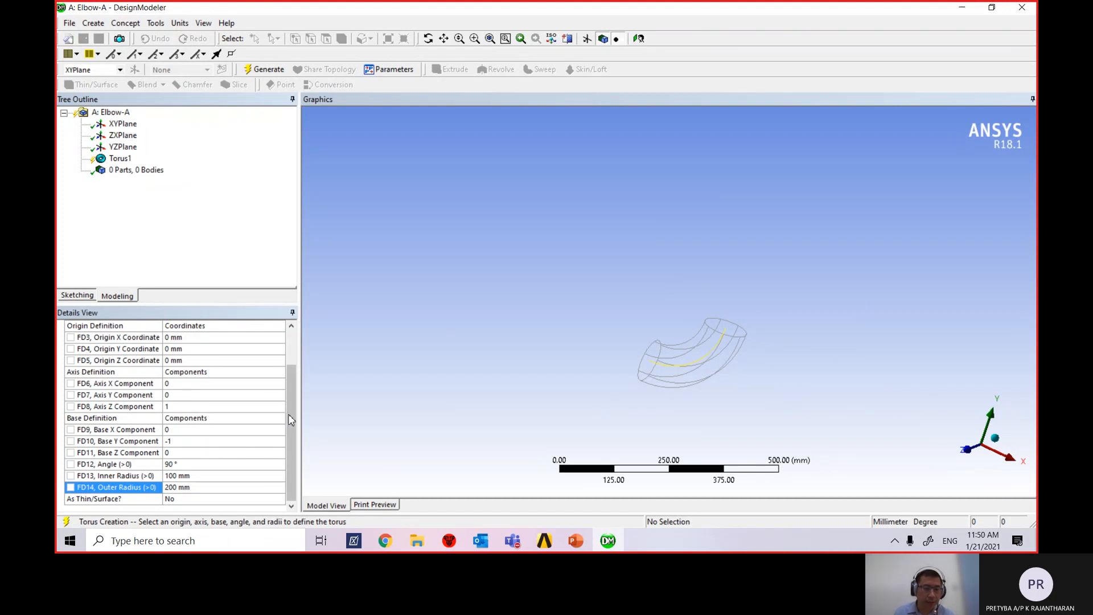
pyautogui.scroll(3, 289, 420)
pyautogui.scroll(-3, 292, 406)
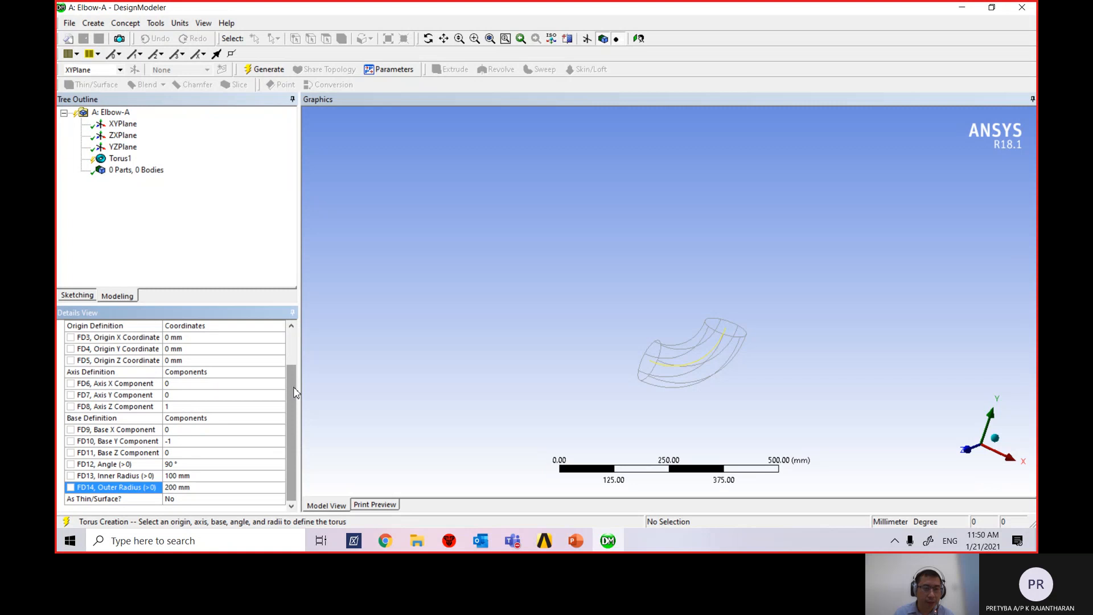
pyautogui.scroll(3, 288, 448)
pyautogui.scroll(-3, 288, 448)
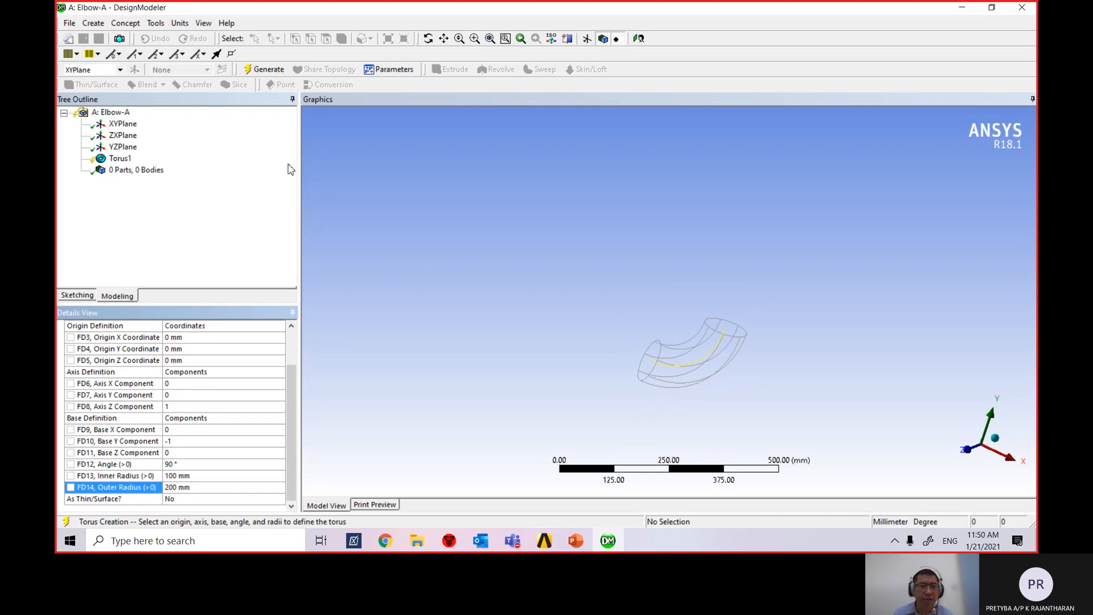
# Generate Torus1 as one solid 90° elbow body, then fit and orbit it for inspection.
pyautogui.click(262, 70)
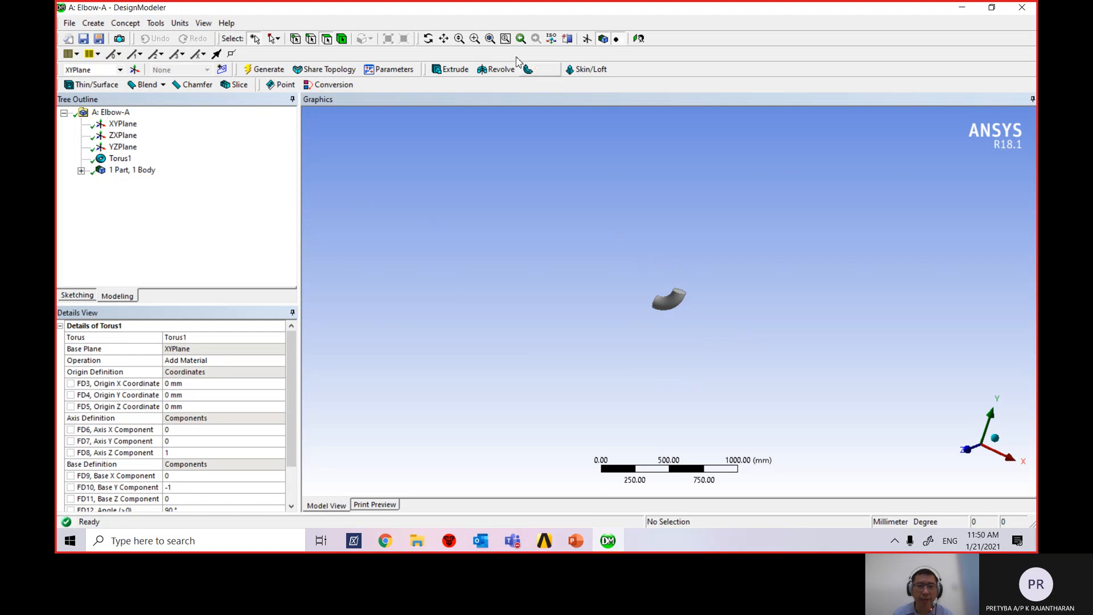
pyautogui.click(489, 39)
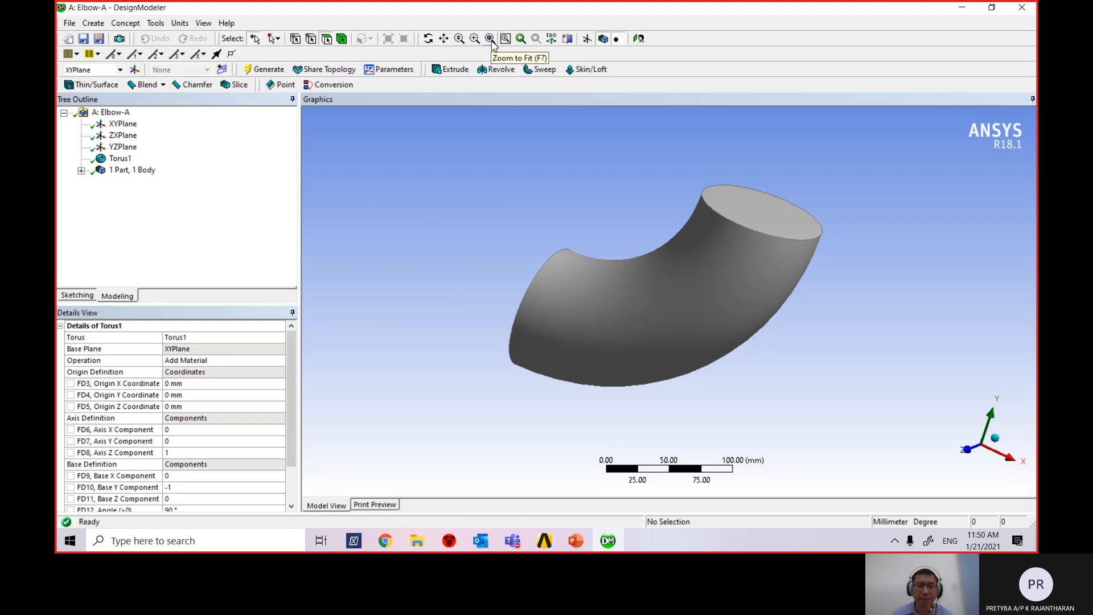
pyautogui.moveTo(447, 278); pyautogui.dragTo(532, 283, button='middle')
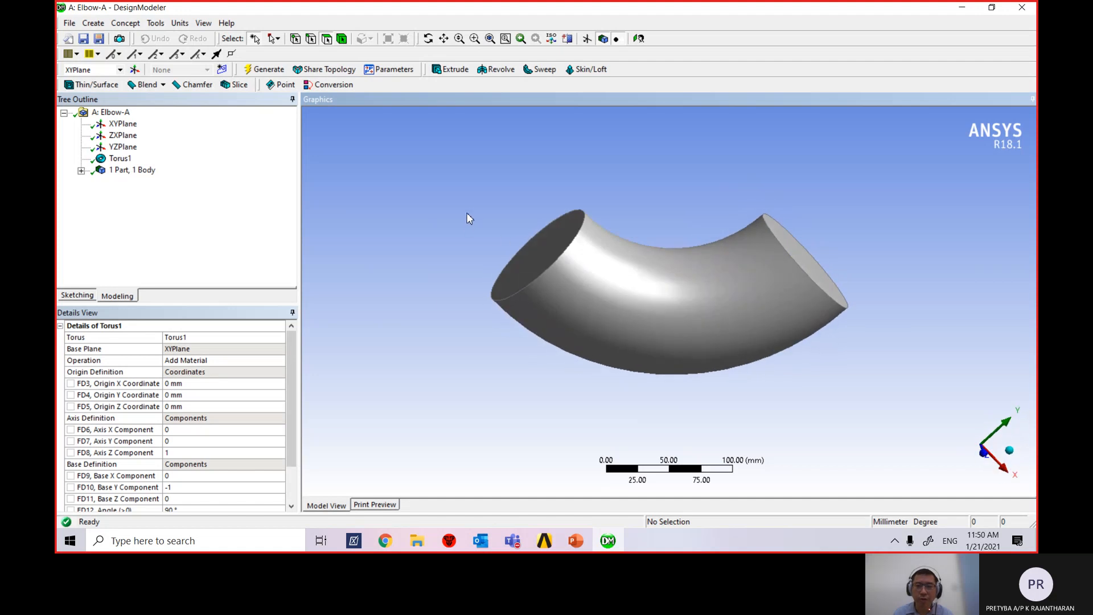
pyautogui.moveTo(467, 218); pyautogui.dragTo(464, 254, button='middle')
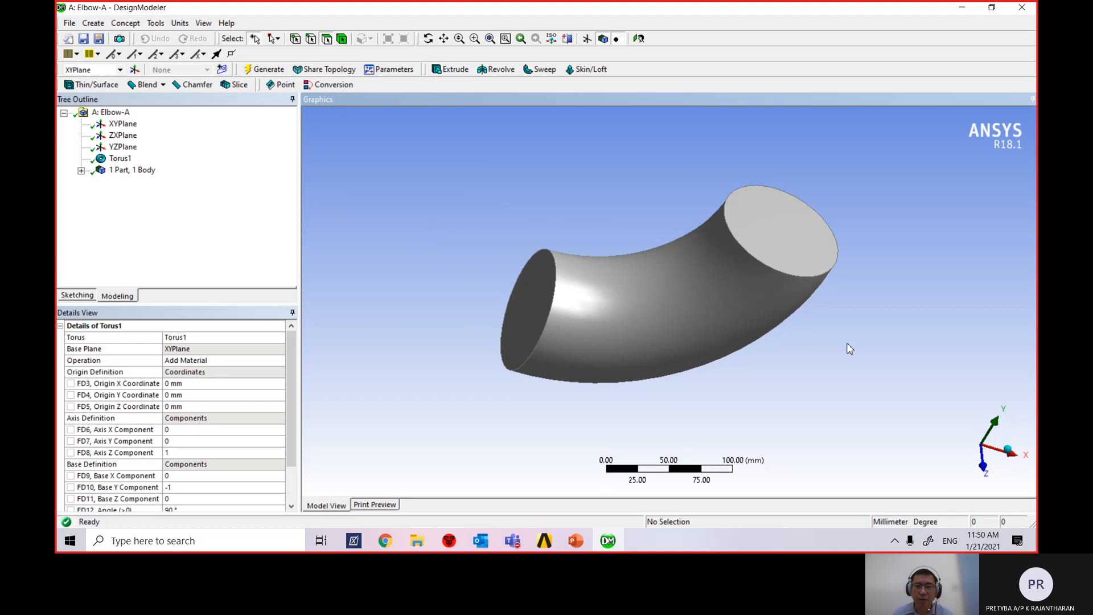
pyautogui.moveTo(849, 348); pyautogui.dragTo(902, 334, button='middle')
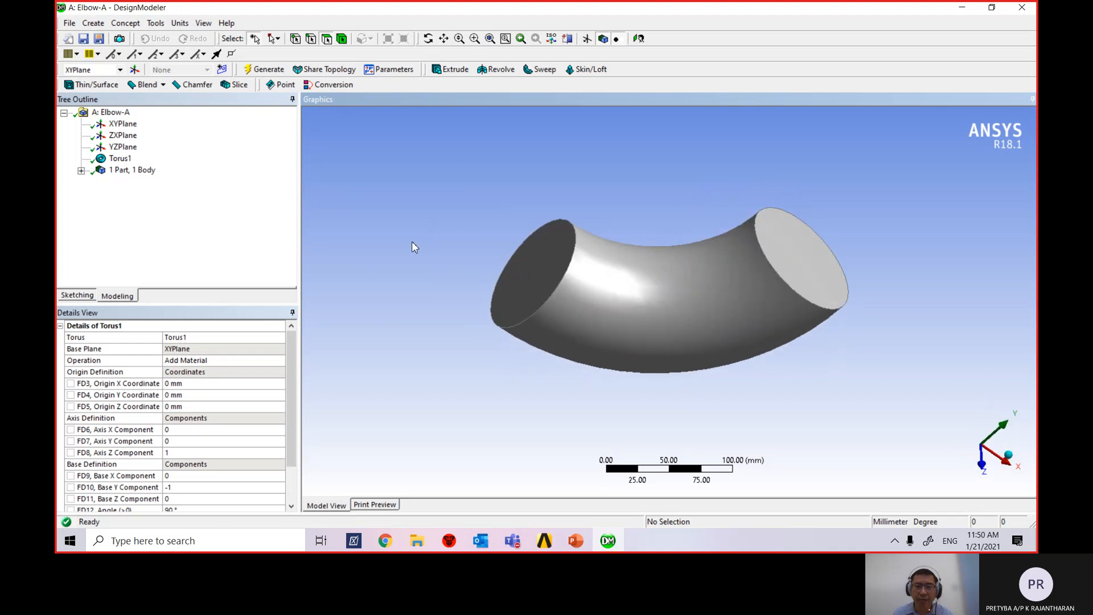
pyautogui.moveTo(414, 247); pyautogui.dragTo(443, 280, button='middle')
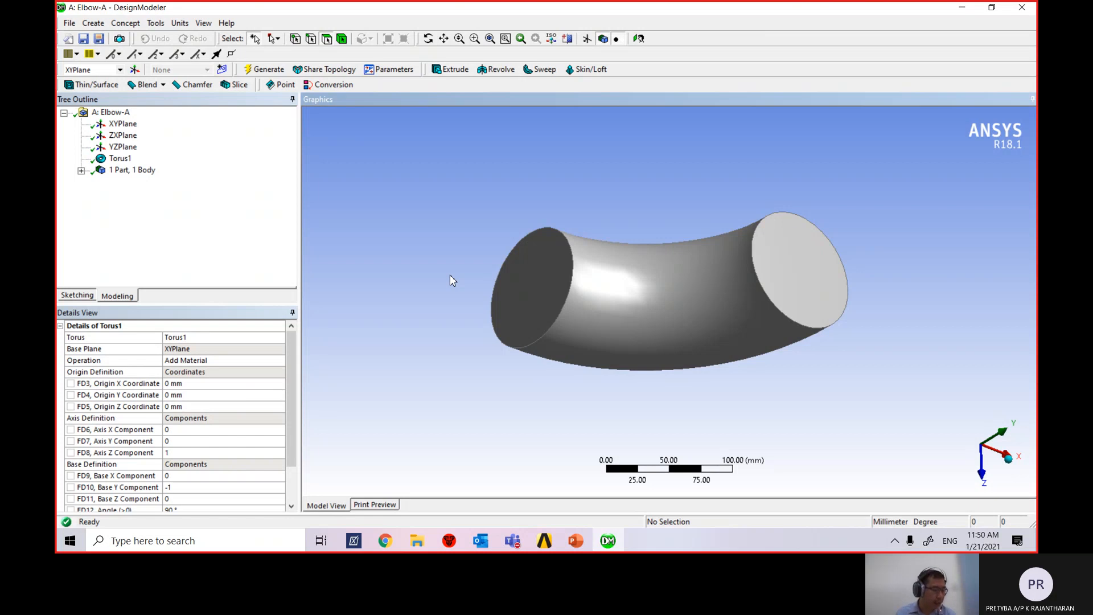
# Show the part's Solid body and, with the Faces filter, select the upper-right 7854 mm² end face.
pyautogui.click(80, 171)
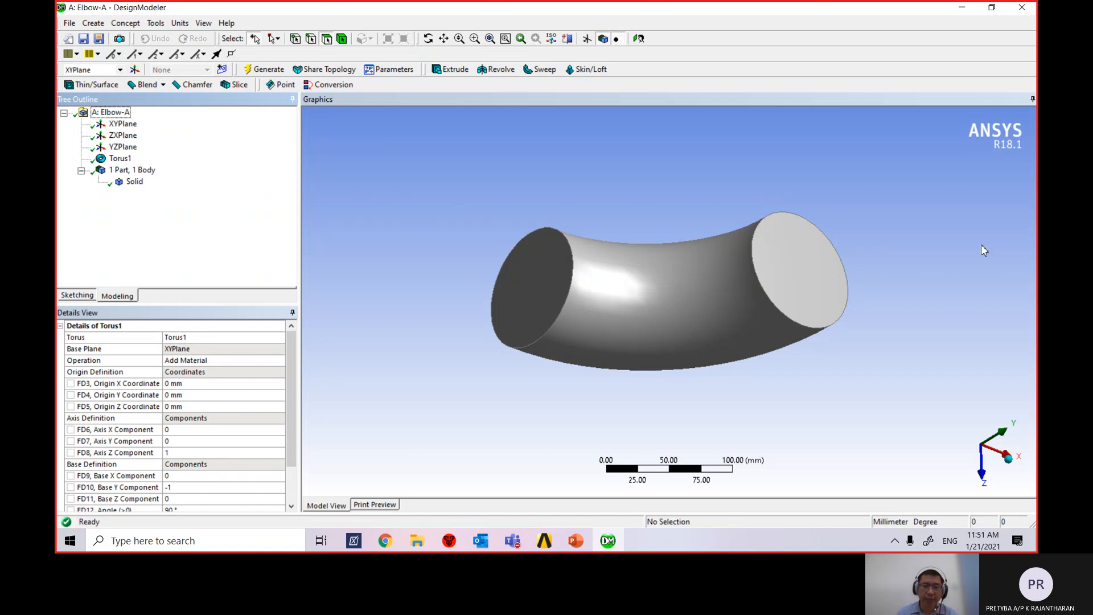
pyautogui.moveTo(905, 317)
pyautogui.mouseDown(button='middle')
pyautogui.moveTo(843, 247)
pyautogui.moveTo(886, 248)
pyautogui.moveTo(920, 283)
pyautogui.moveTo(915, 302)
pyautogui.mouseUp(button='middle')
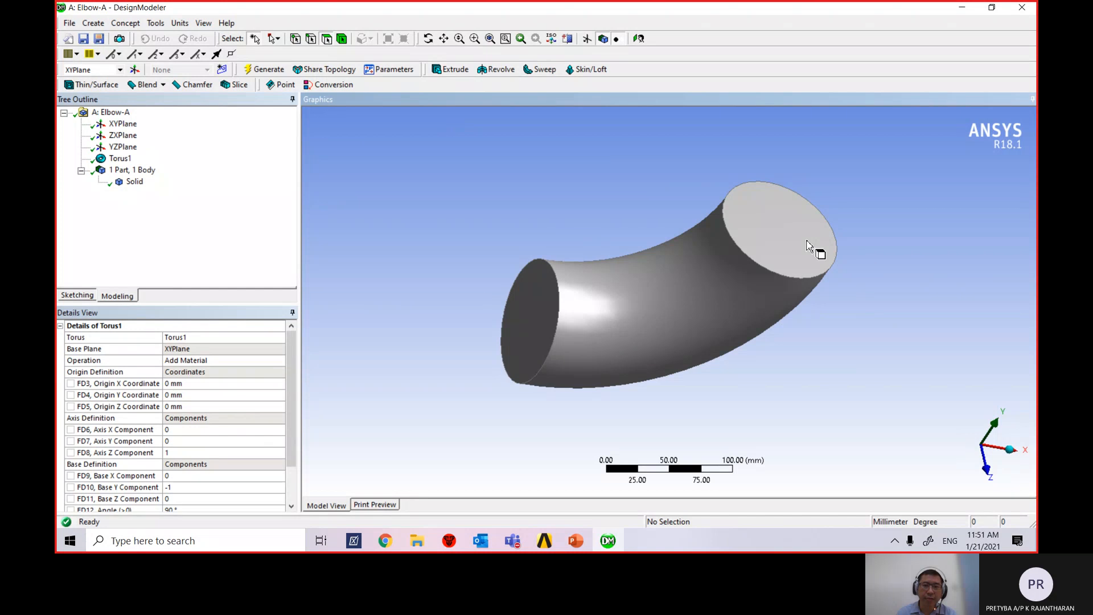
pyautogui.click(327, 39)
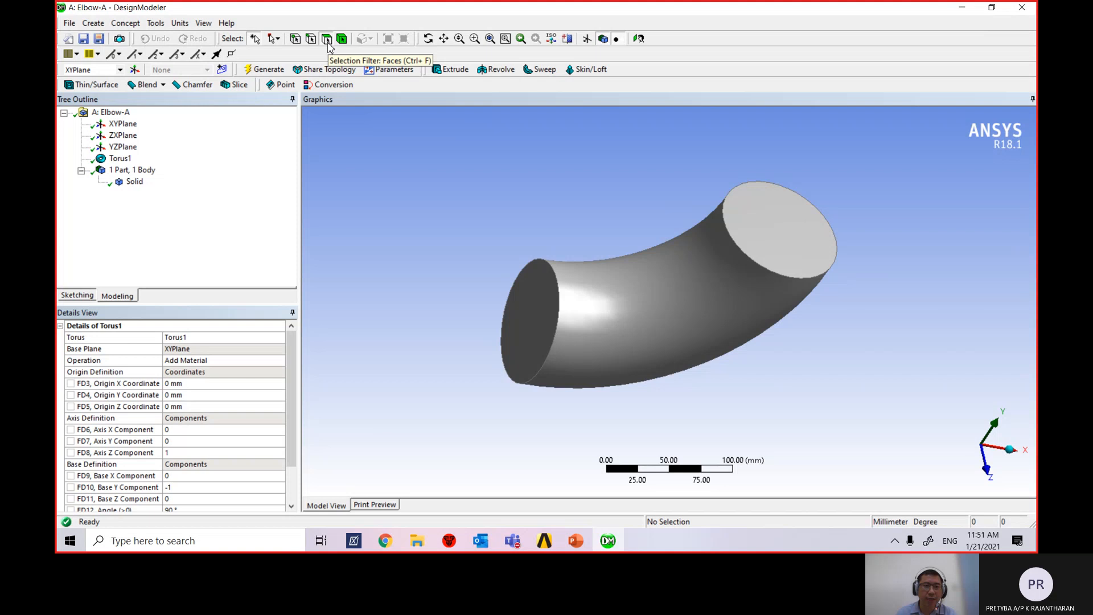
pyautogui.click(808, 252)
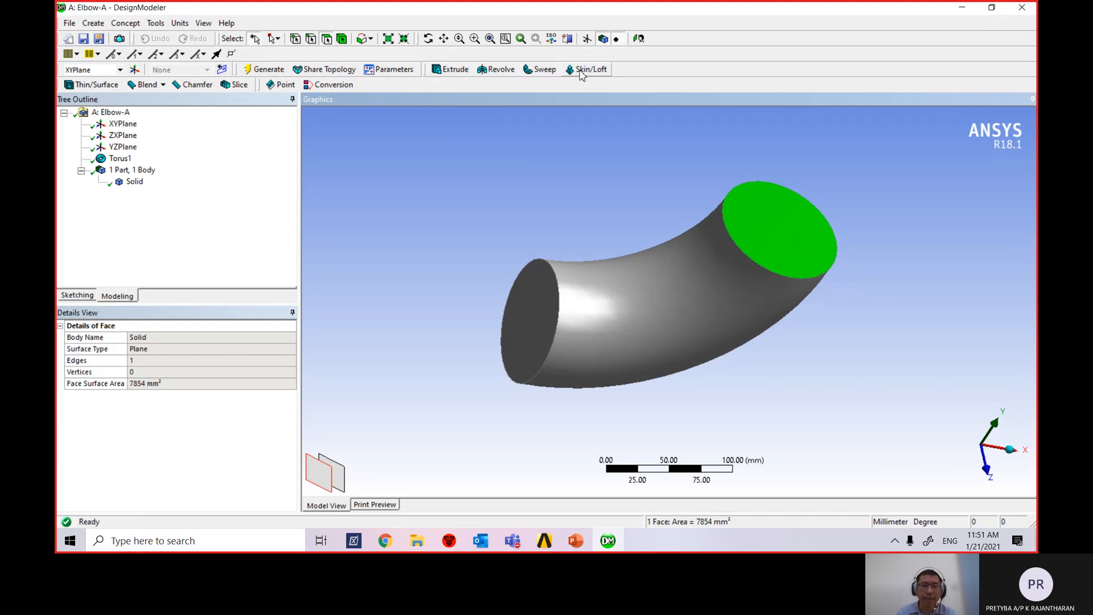
# Create Extrude1 on the selected elbow end face with direction None (Normal).
pyautogui.click(454, 70)
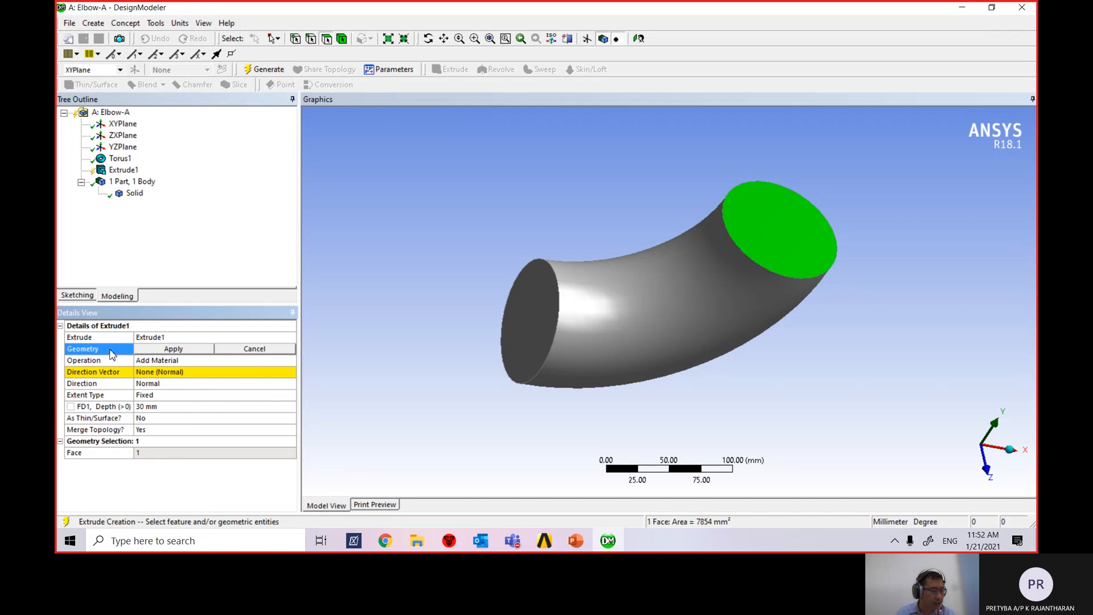
pyautogui.click(176, 349)
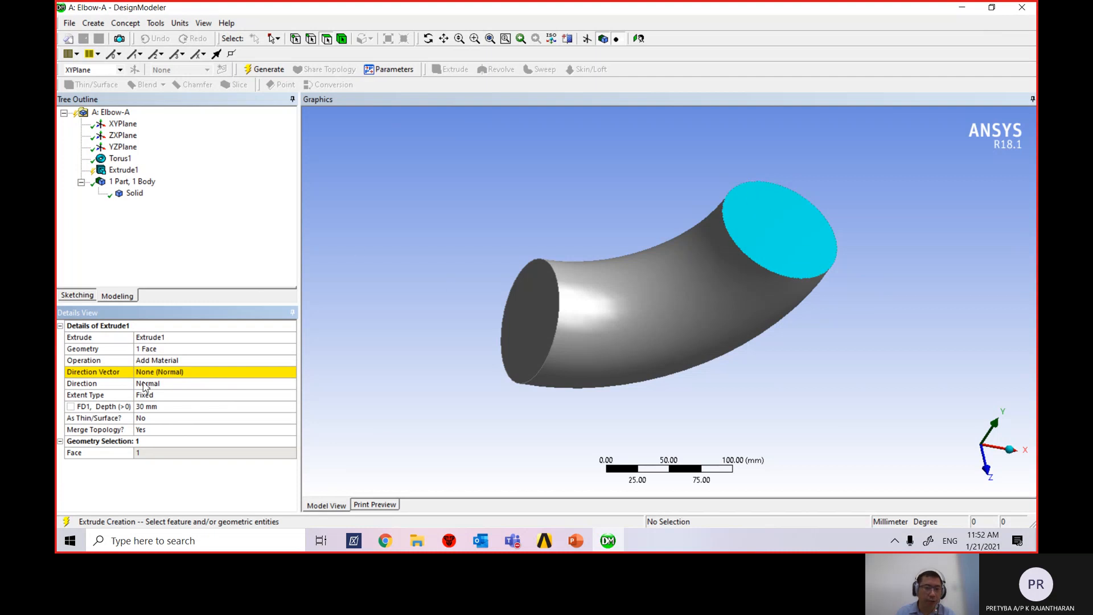
pyautogui.click(171, 374)
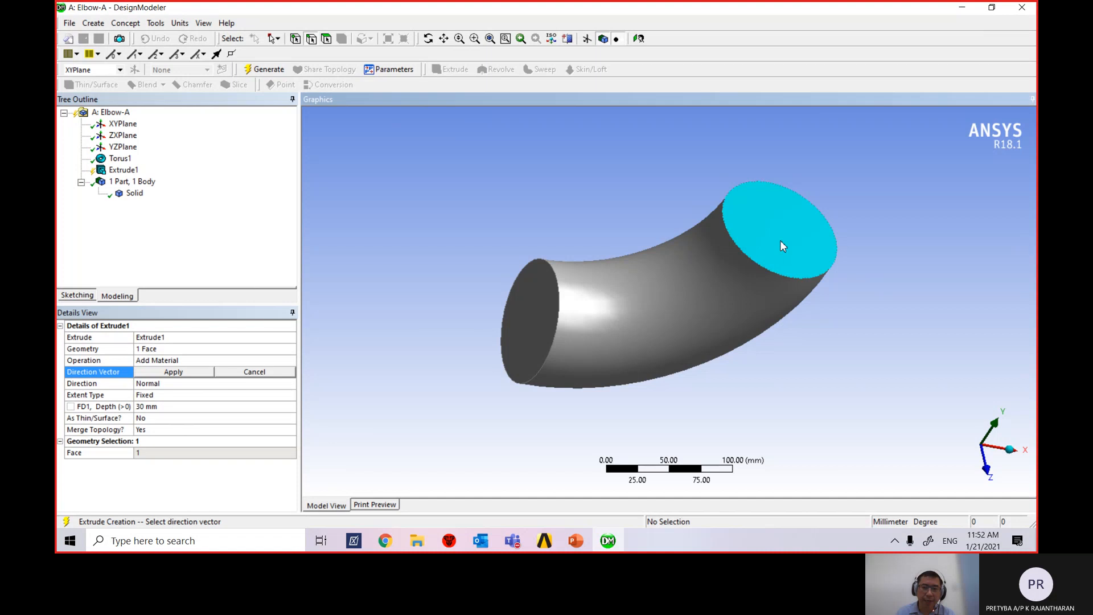
pyautogui.click(173, 373)
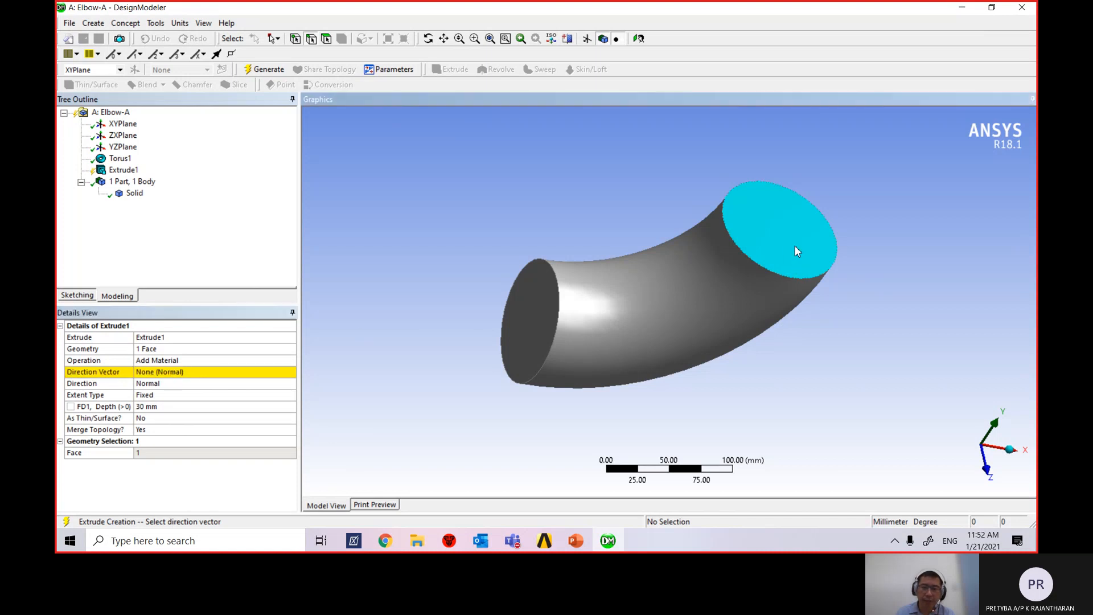
# Reconfirm the normal direction, begin editing the 30 mm depth, and bring up the problem slide.
pyautogui.click(170, 374)
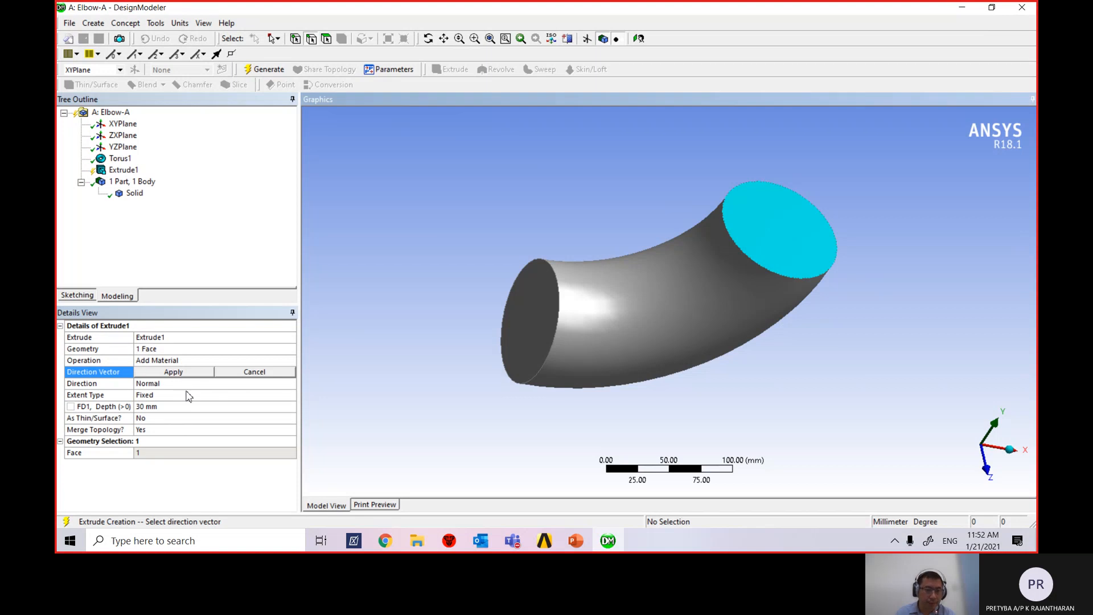
pyautogui.click(196, 374)
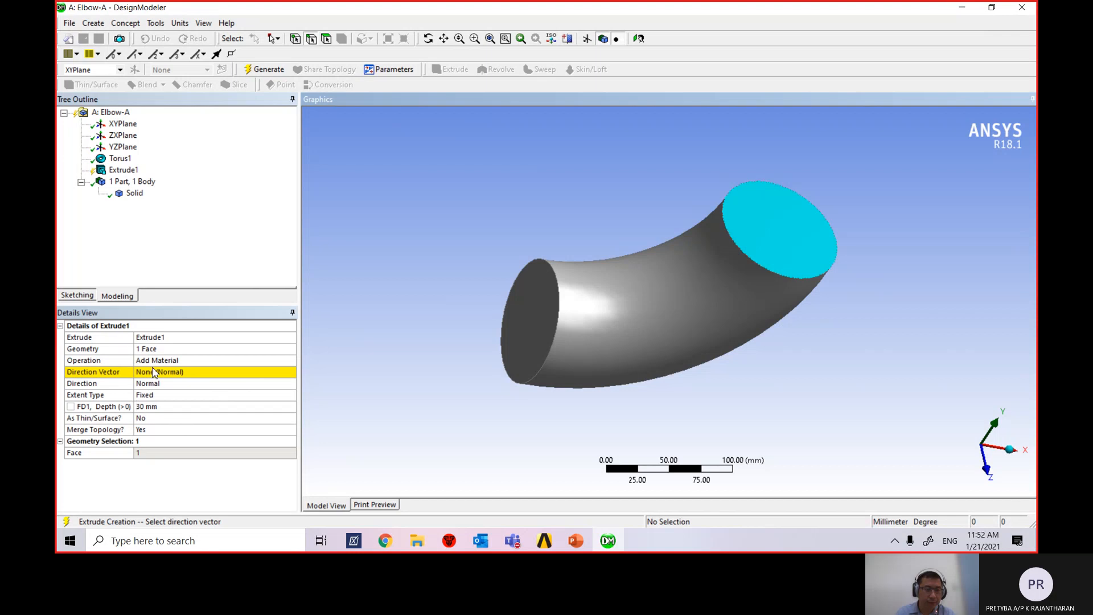
pyautogui.click(154, 371)
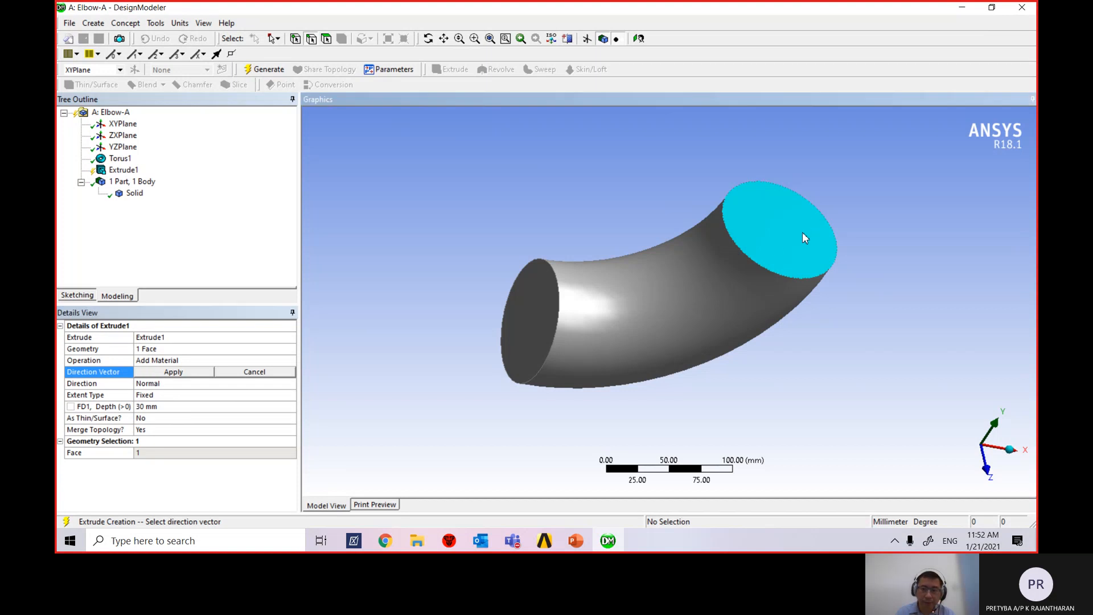
pyautogui.click(173, 372)
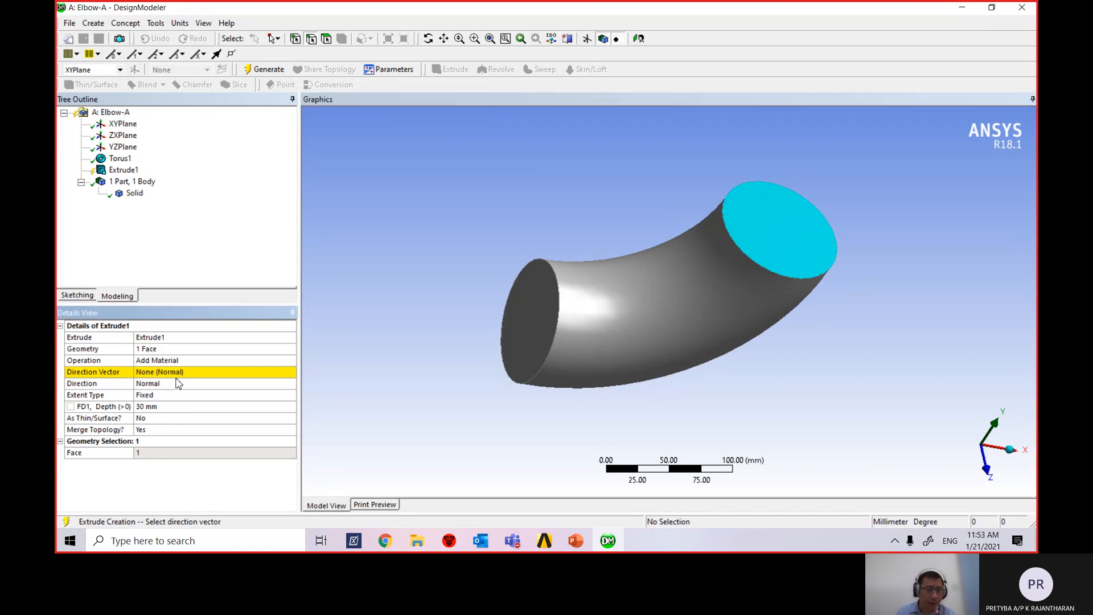
pyautogui.click(158, 408)
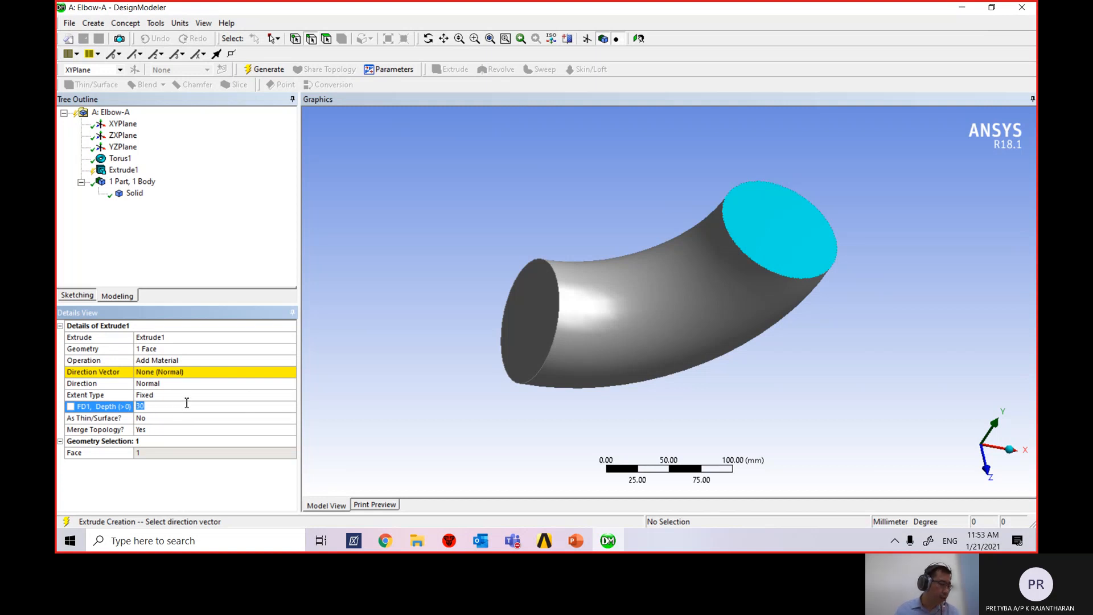
pyautogui.click(580, 547)
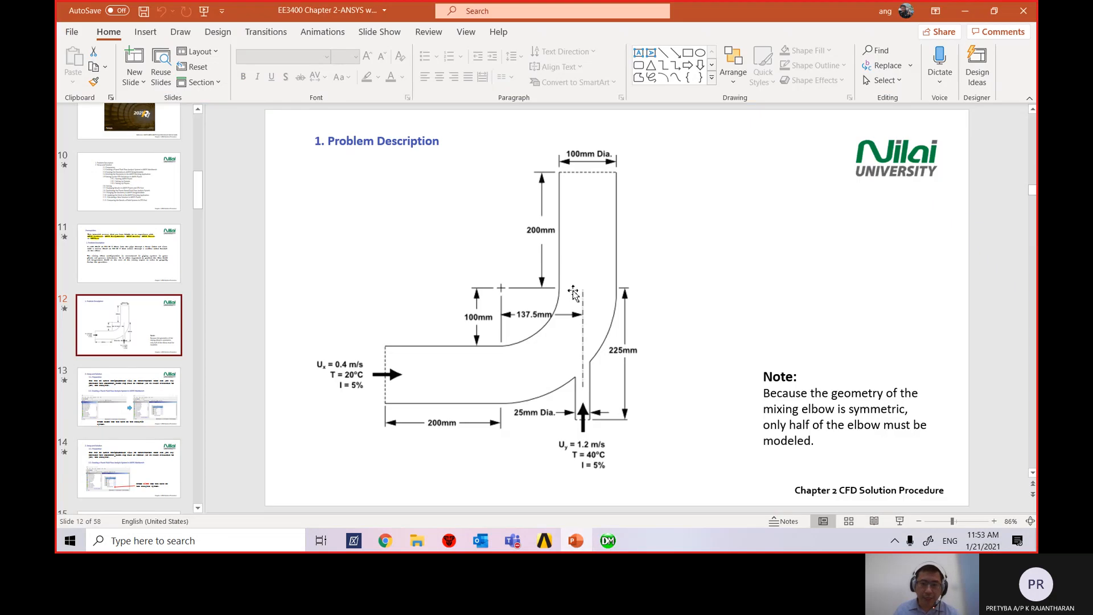
# Minimize PowerPoint after checking slide 12 and return to Extrude1's depth field.
pyautogui.click(966, 13)
pyautogui.click(151, 406)
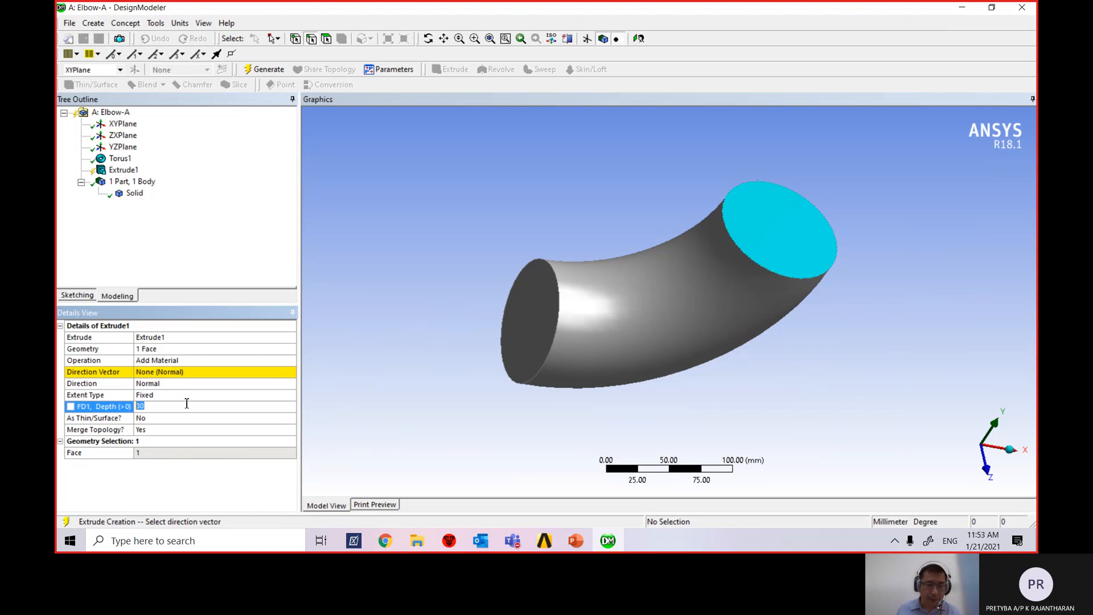
# Set Extrude1's depth to 200 mm, generate, and review its direction and face settings.
pyautogui.press('Return')
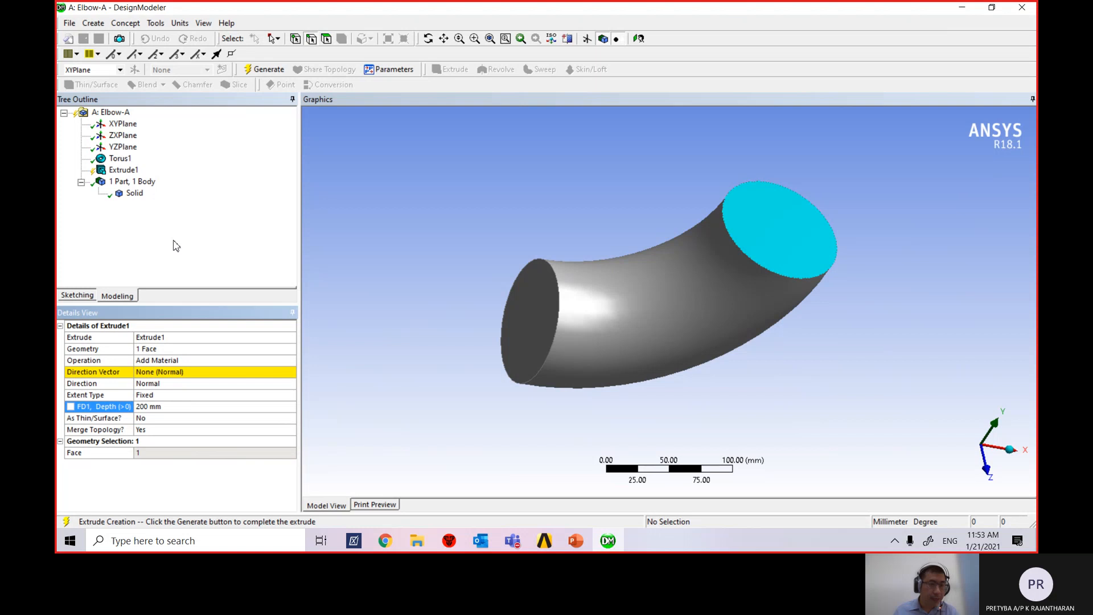
pyautogui.click(273, 71)
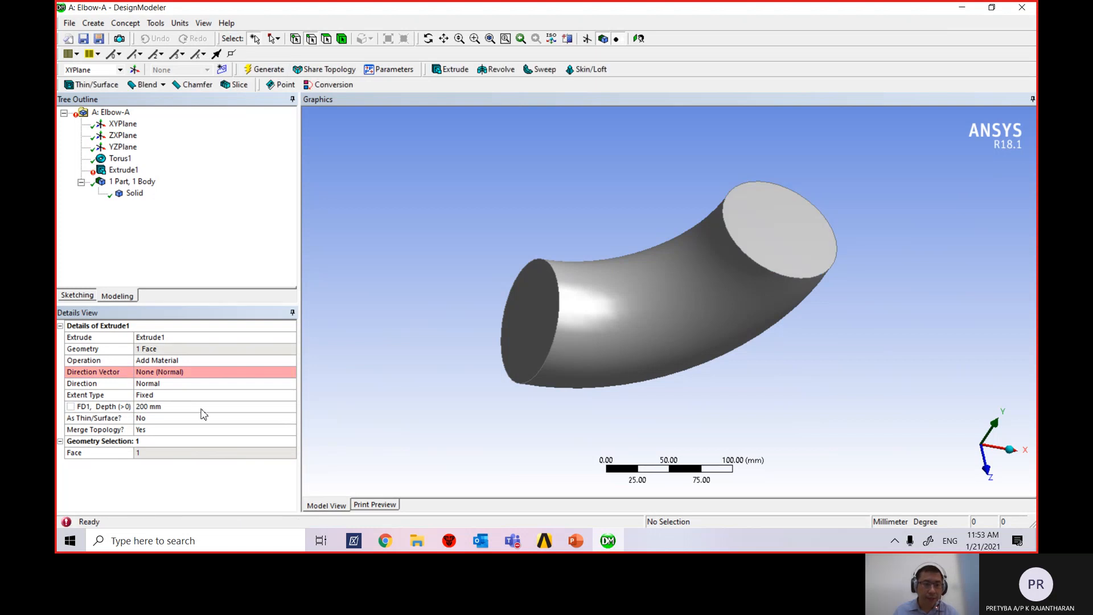
pyautogui.click(217, 373)
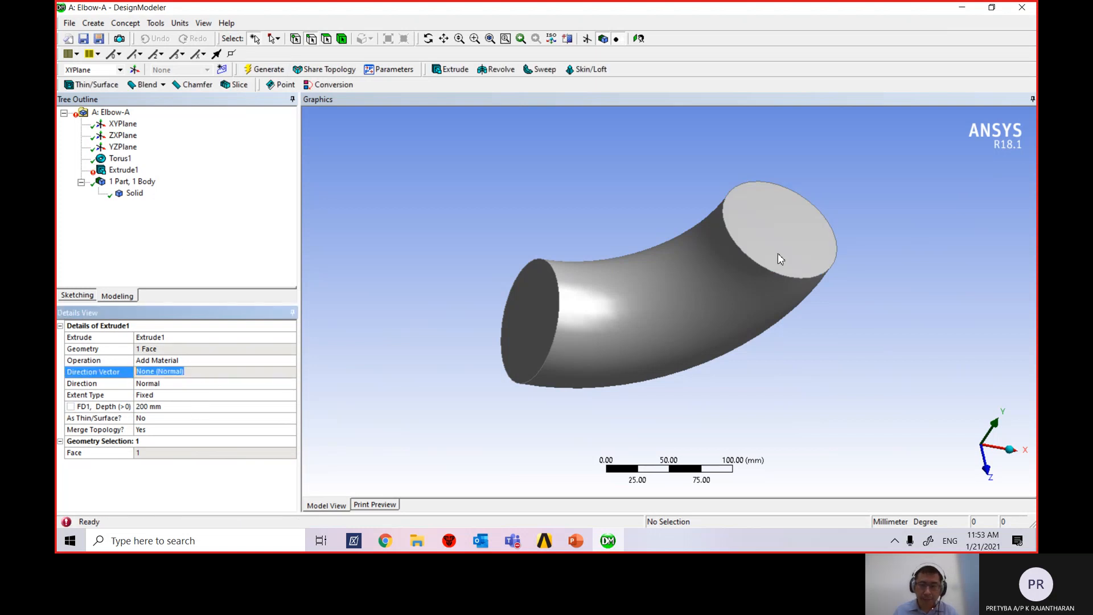
pyautogui.click(179, 349)
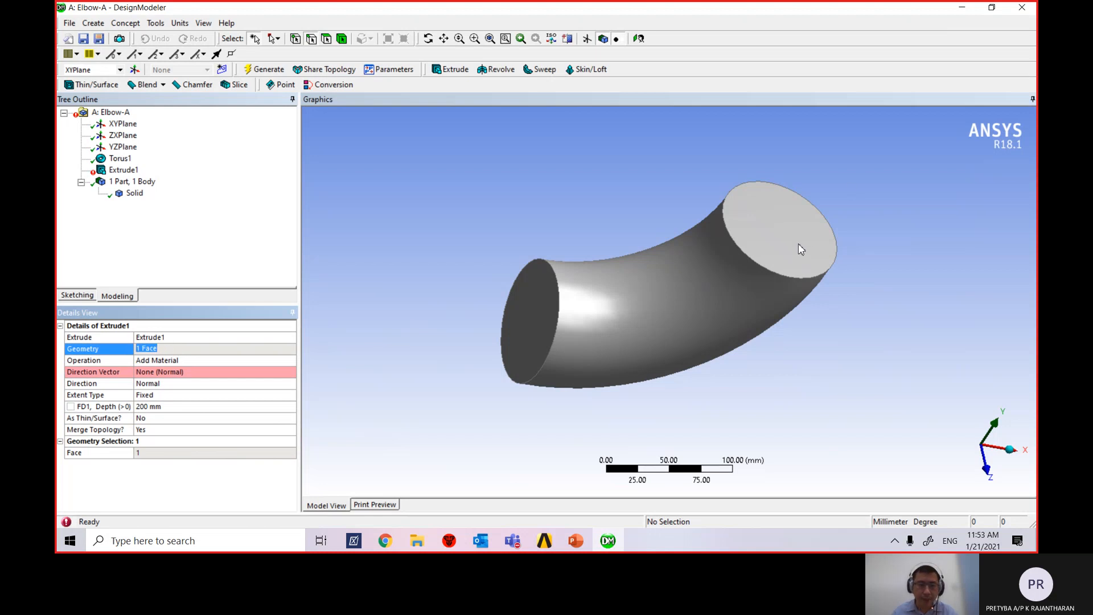
pyautogui.click(154, 349)
# Reopen Extrude1's face selection from the tree and re-pick the elbow's top end face.
pyautogui.click(124, 169)
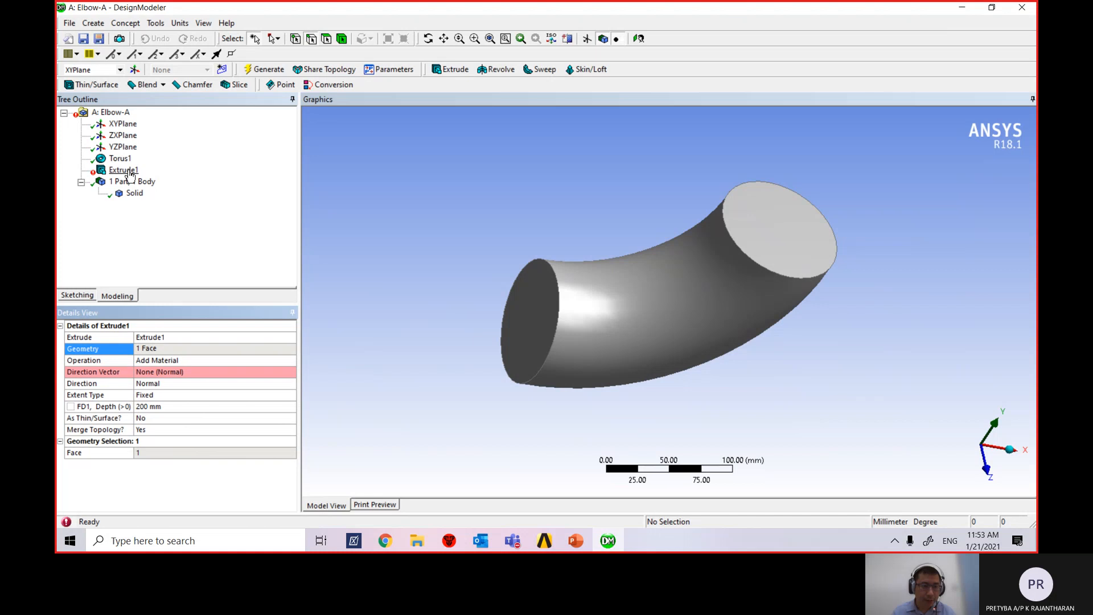
pyautogui.rightClick(130, 174)
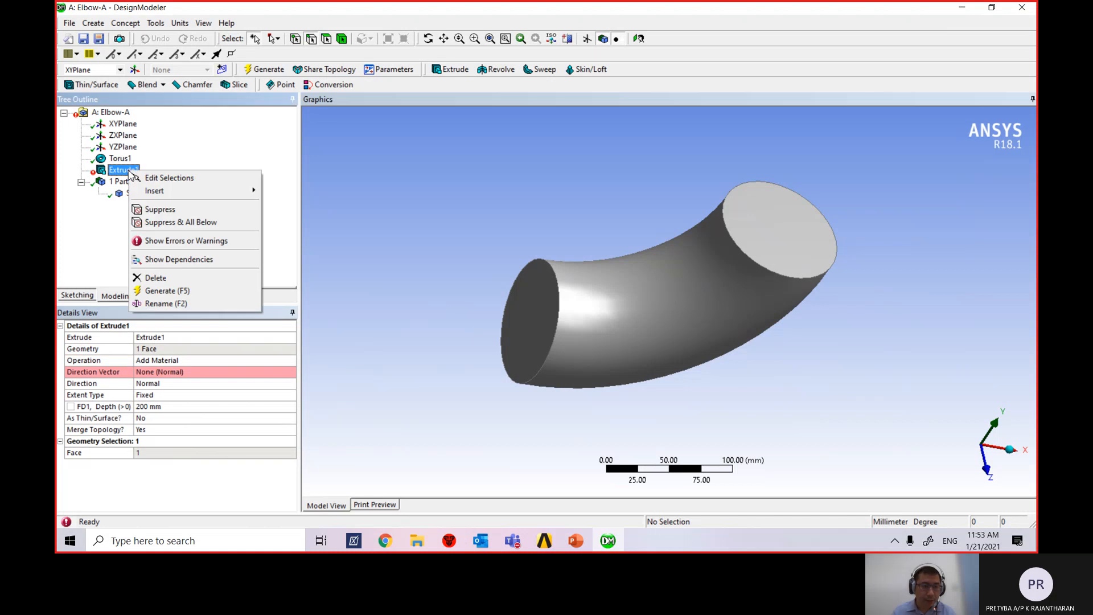
pyautogui.click(160, 181)
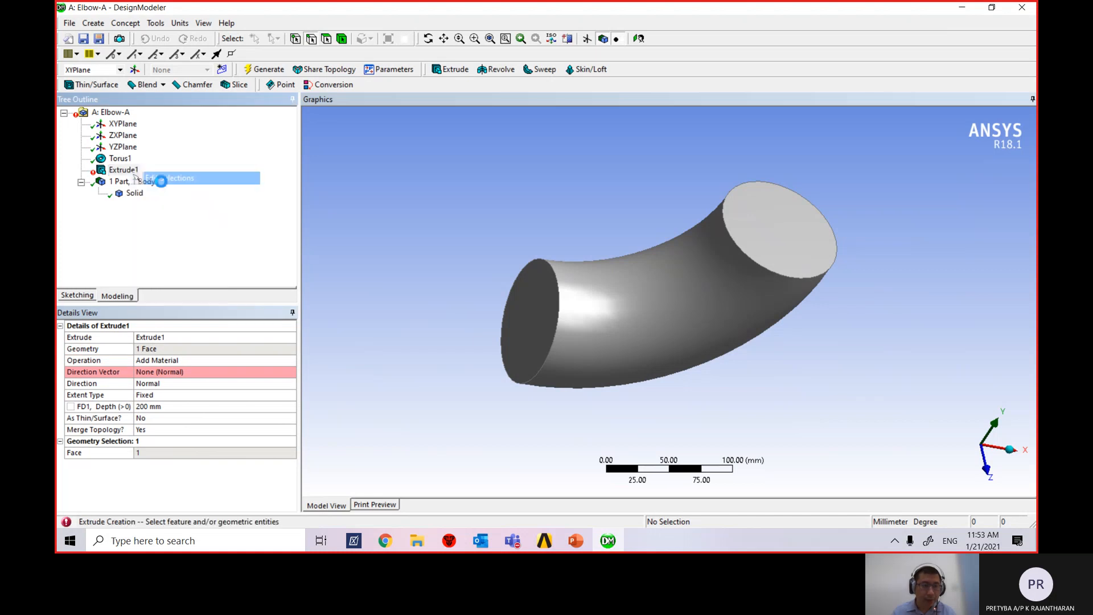
pyautogui.click(768, 232)
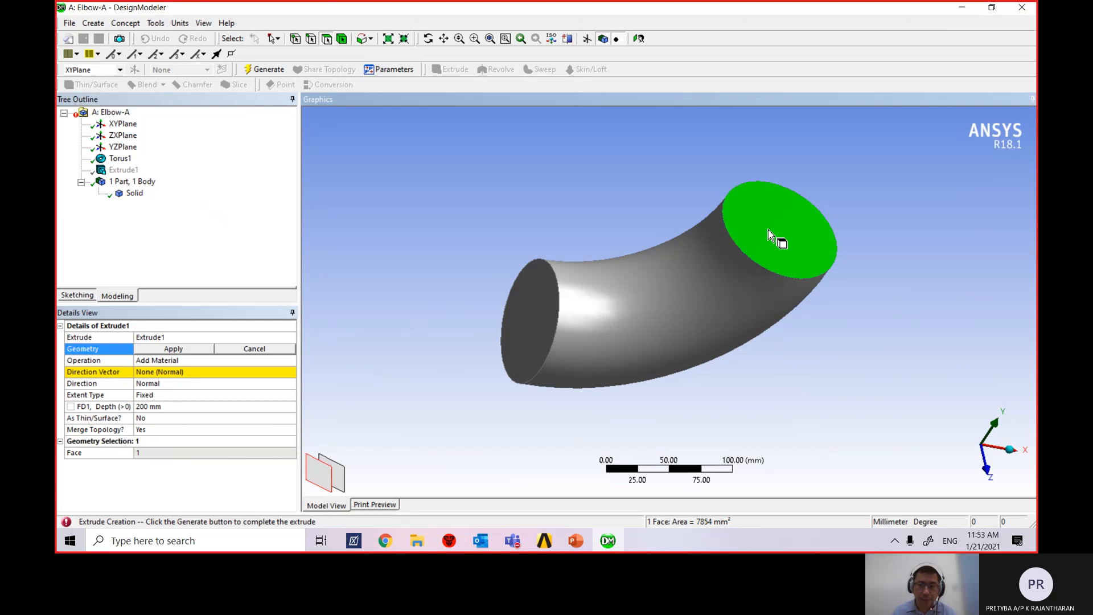
pyautogui.click(173, 349)
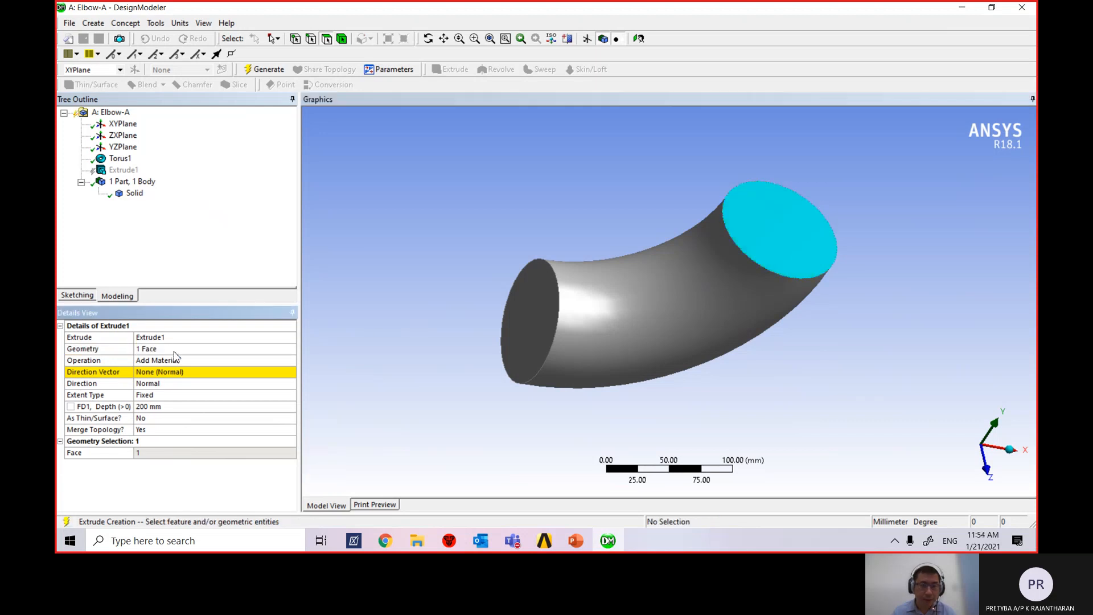
pyautogui.click(194, 373)
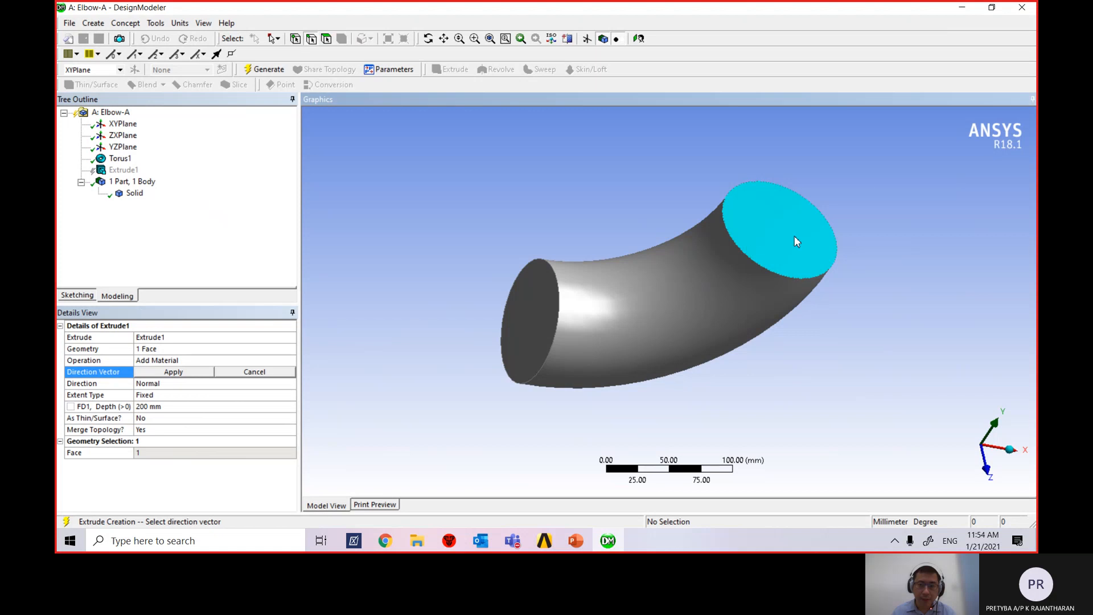
pyautogui.click(168, 373)
pyautogui.click(194, 349)
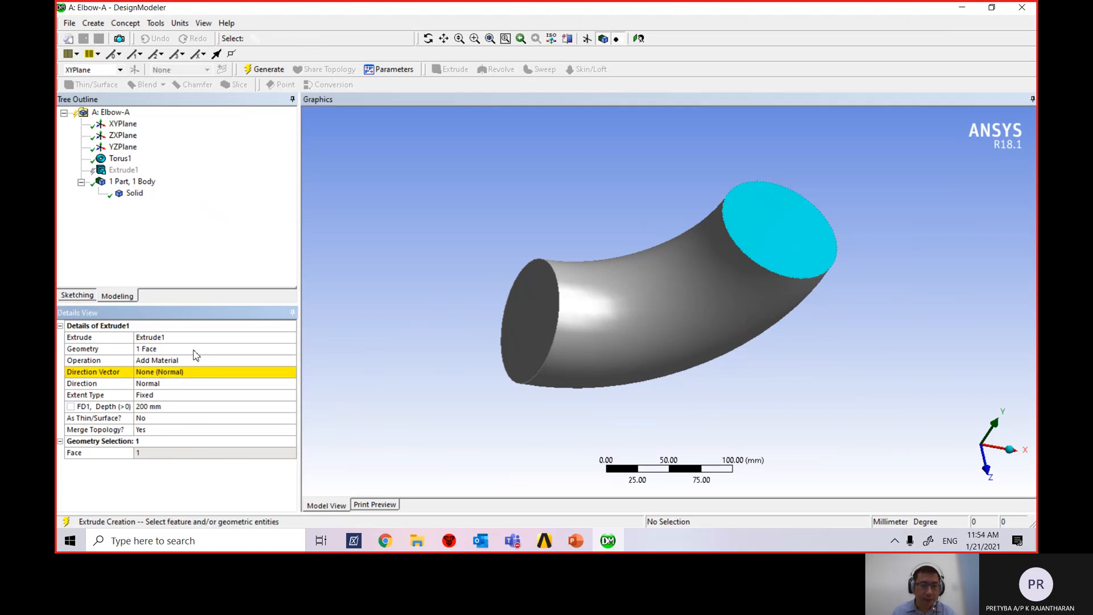
pyautogui.click(803, 242)
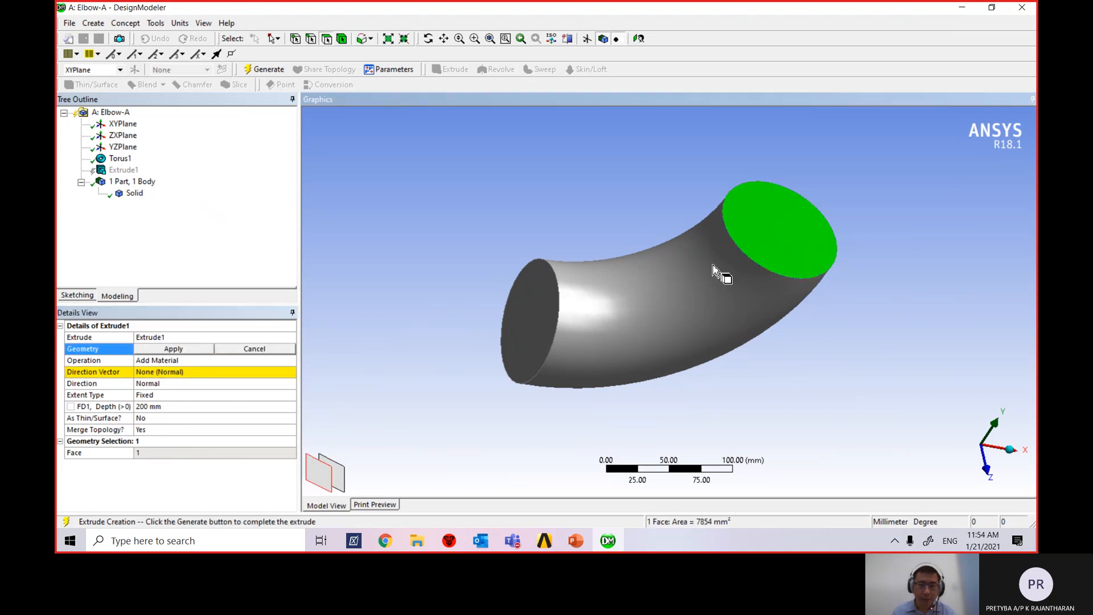
pyautogui.click(169, 349)
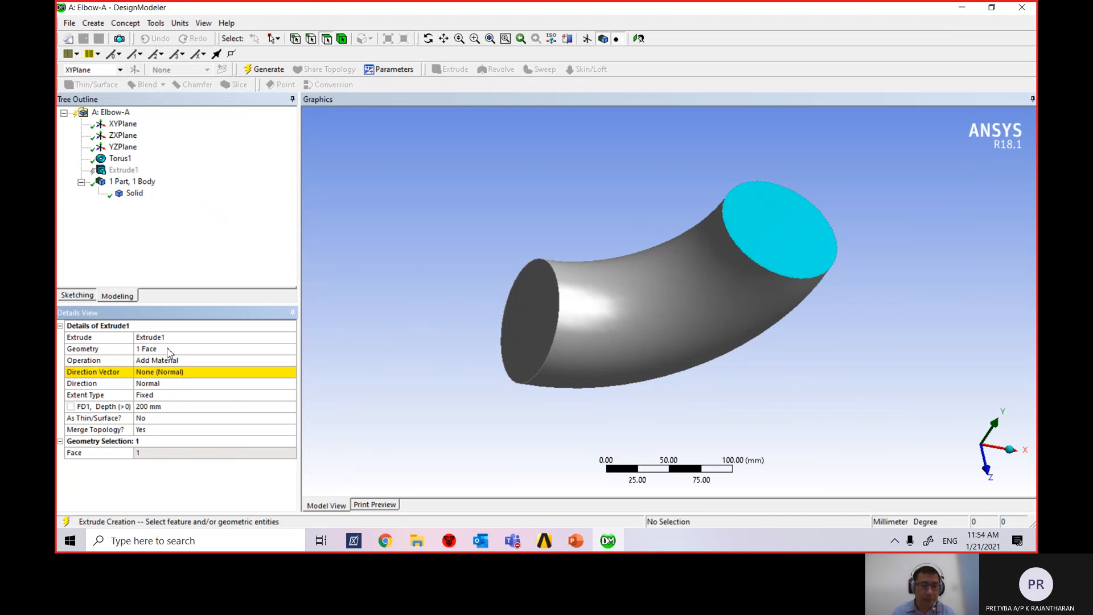
pyautogui.click(793, 247)
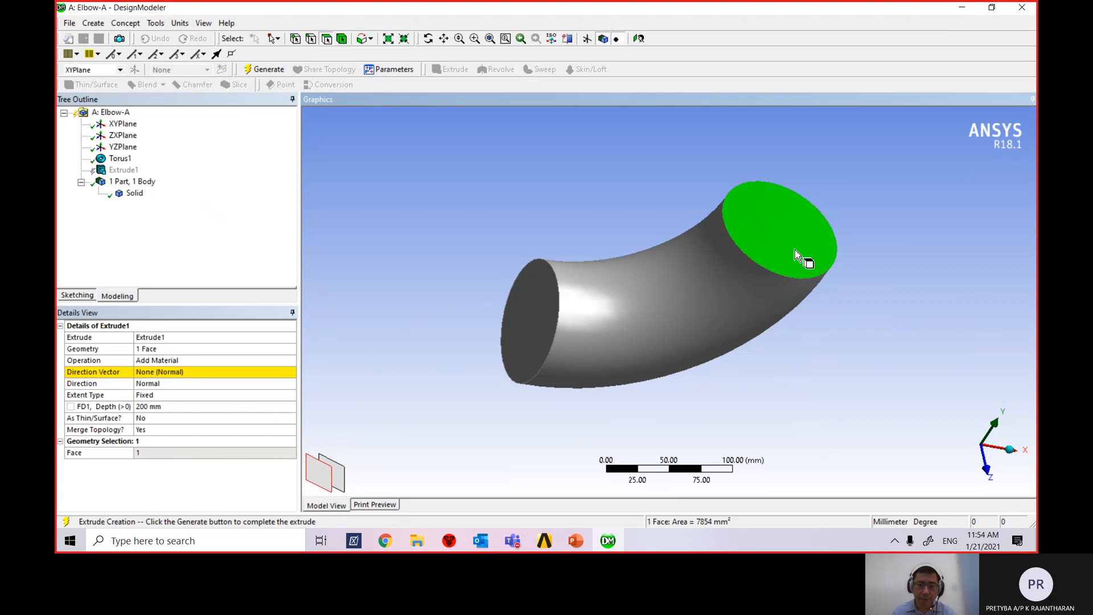
# Attempt to set the direction vector, leave it None (Normal), and exit direction picking.
pyautogui.click(179, 373)
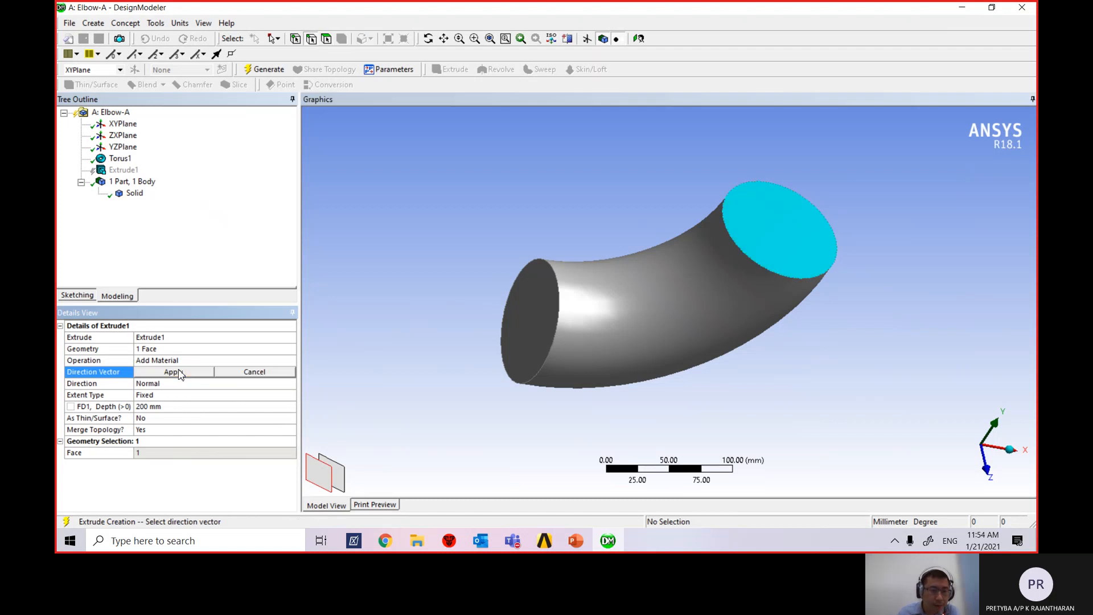
pyautogui.click(179, 373)
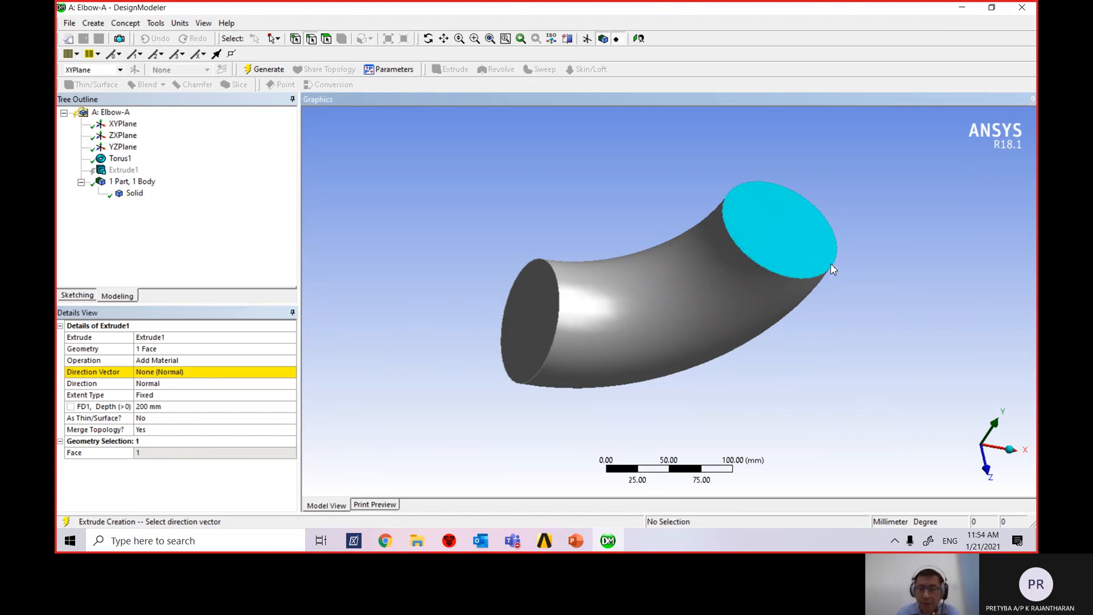
pyautogui.moveTo(822, 266); pyautogui.dragTo(763, 233, button='middle')
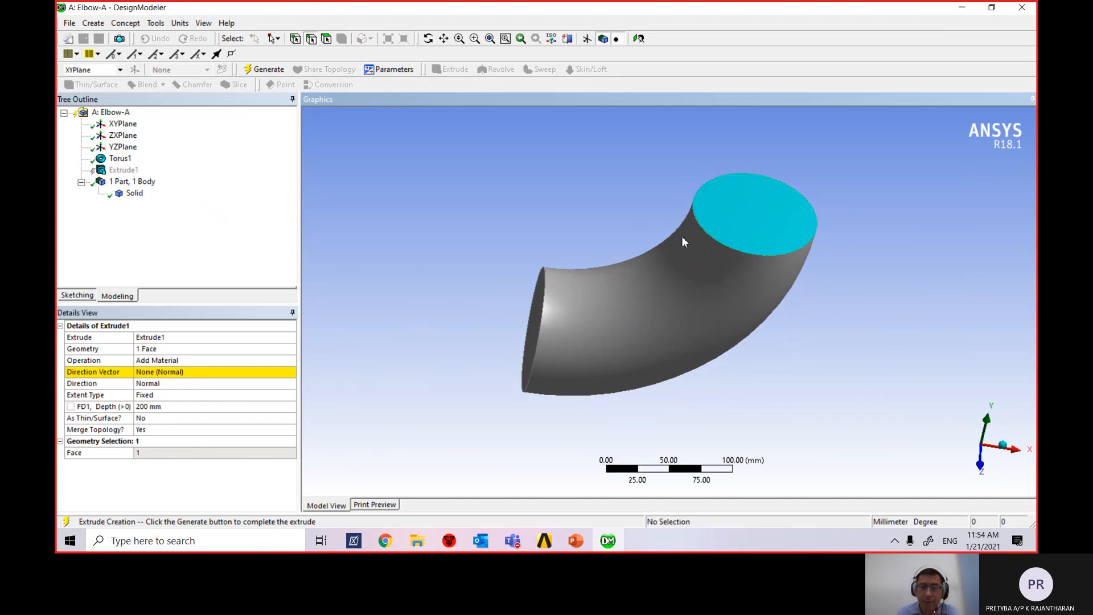
pyautogui.click(151, 376)
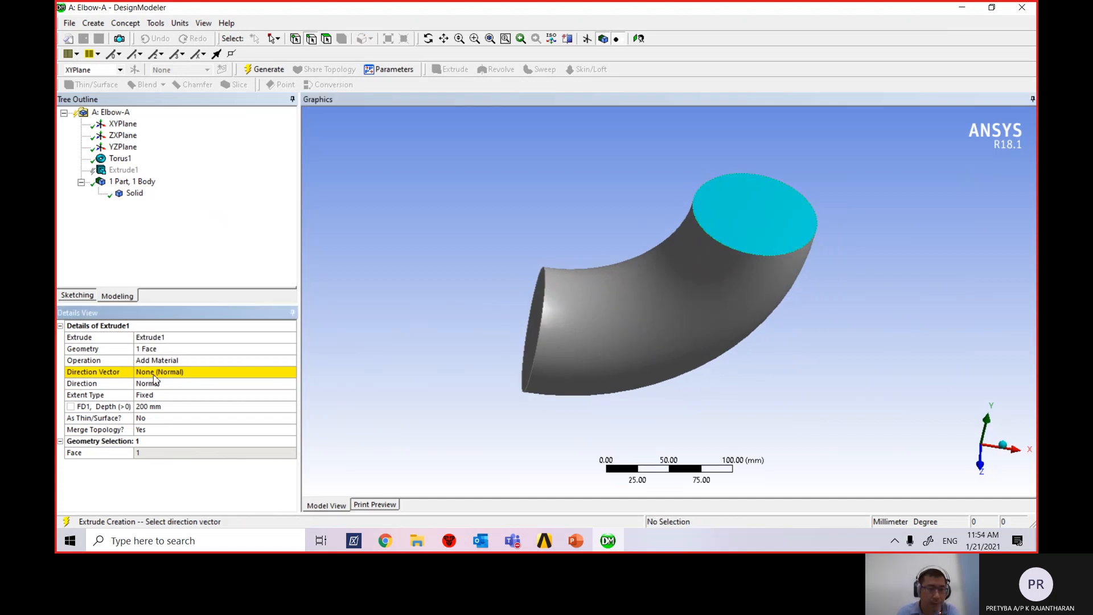
pyautogui.click(153, 375)
pyautogui.click(154, 375)
pyautogui.click(171, 374)
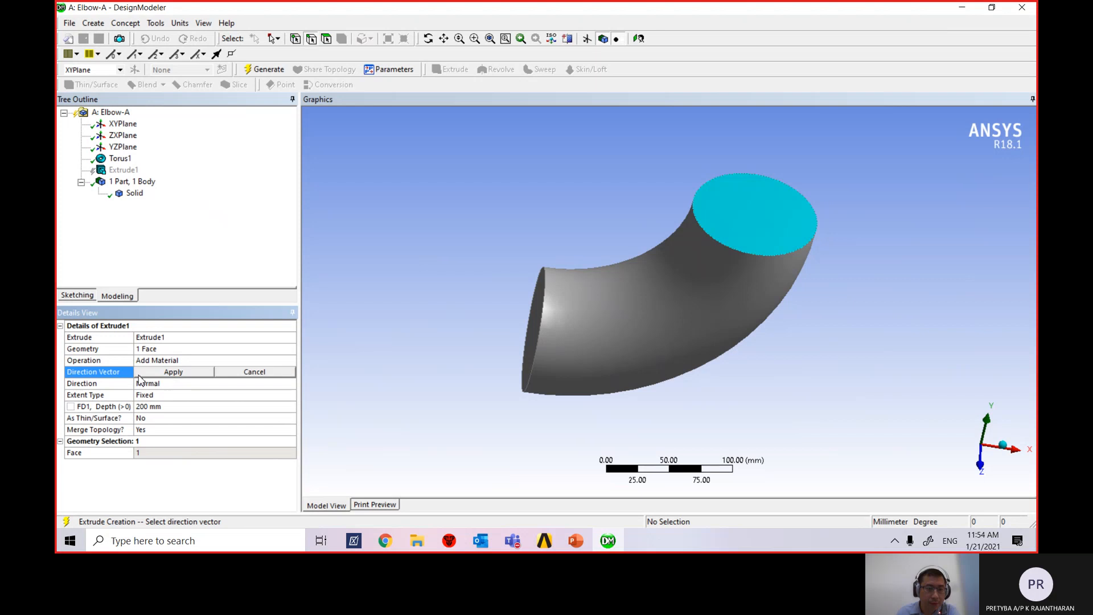
pyautogui.click(784, 257)
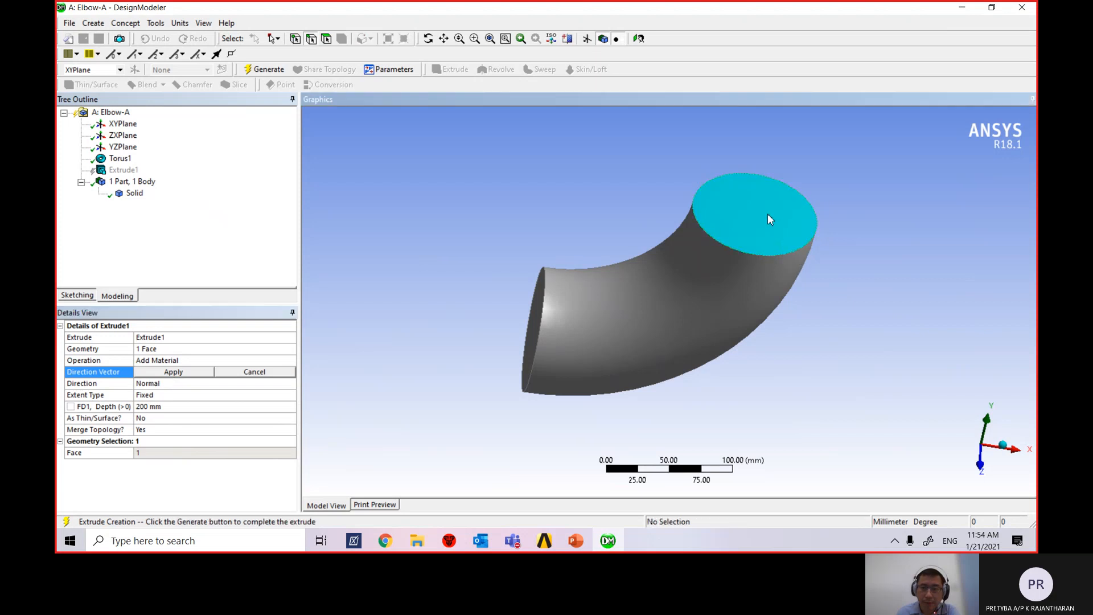
pyautogui.click(166, 372)
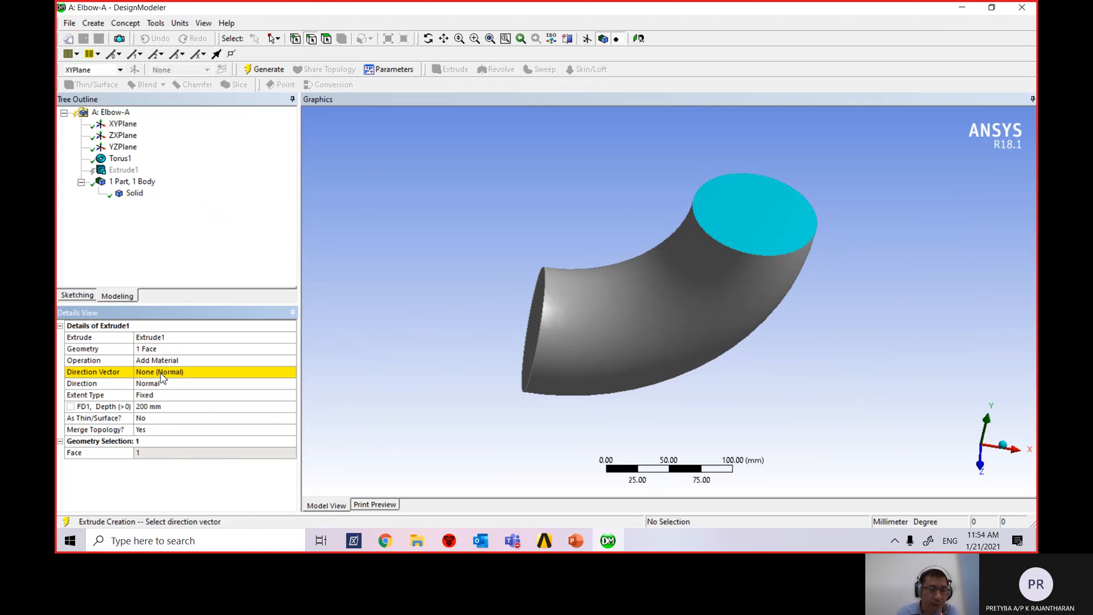
pyautogui.rightClick(764, 223)
pyautogui.click(744, 224)
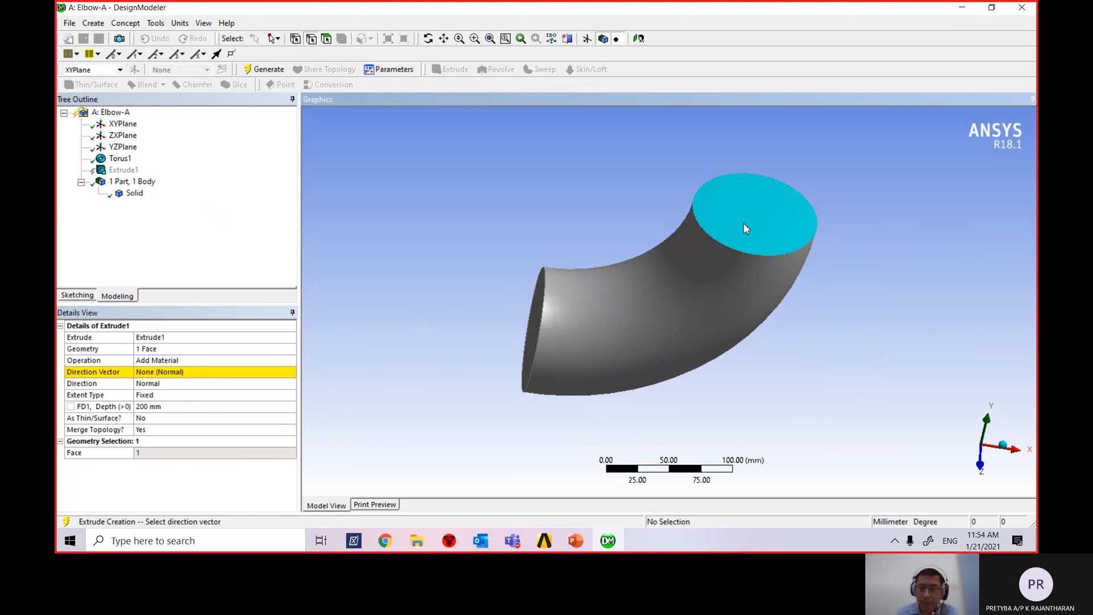
pyautogui.click(162, 372)
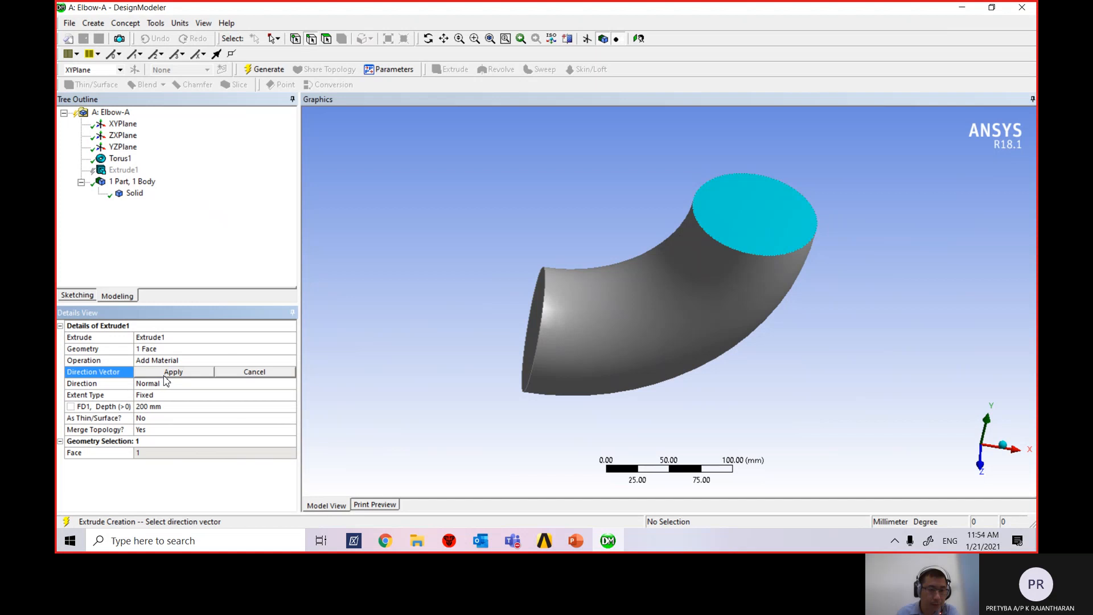
pyautogui.click(164, 375)
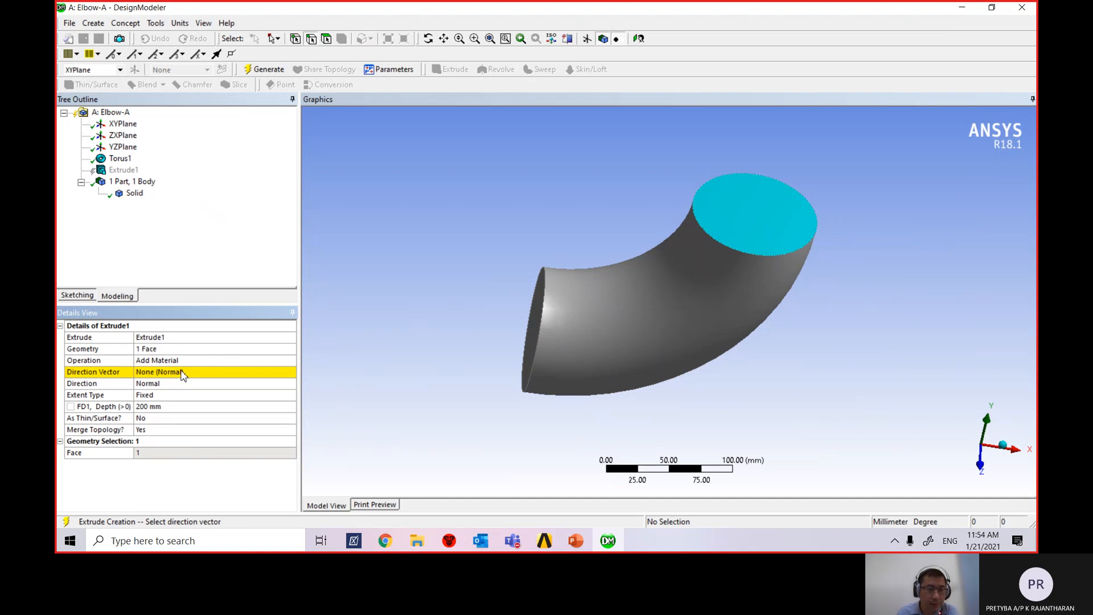
pyautogui.click(123, 170)
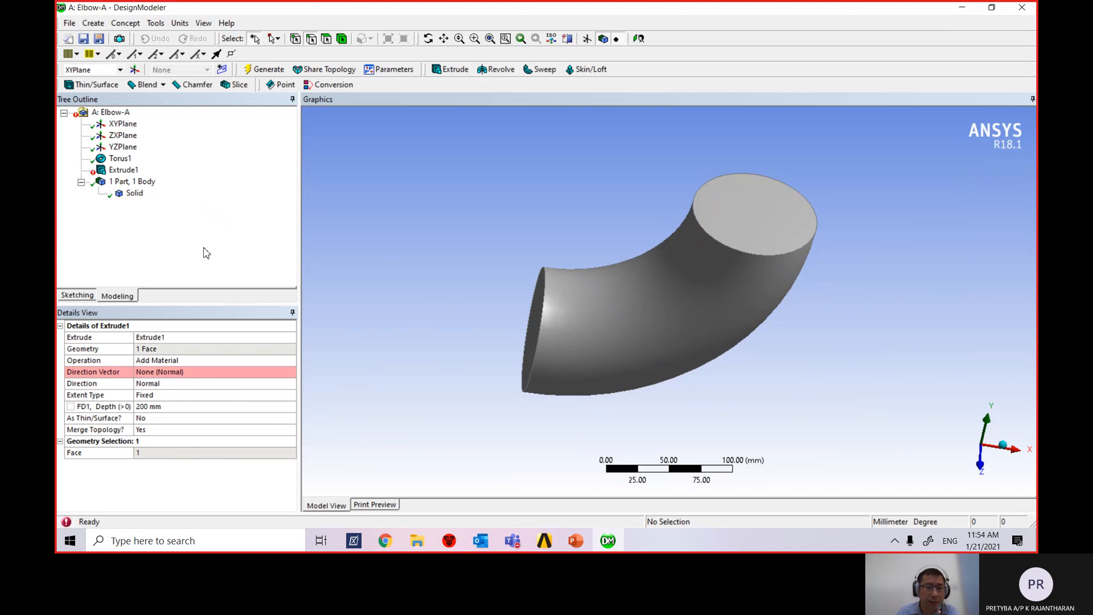
# Review Extrude1's direction and geometry rows, then reopen its faces via Edit Selections.
pyautogui.click(187, 372)
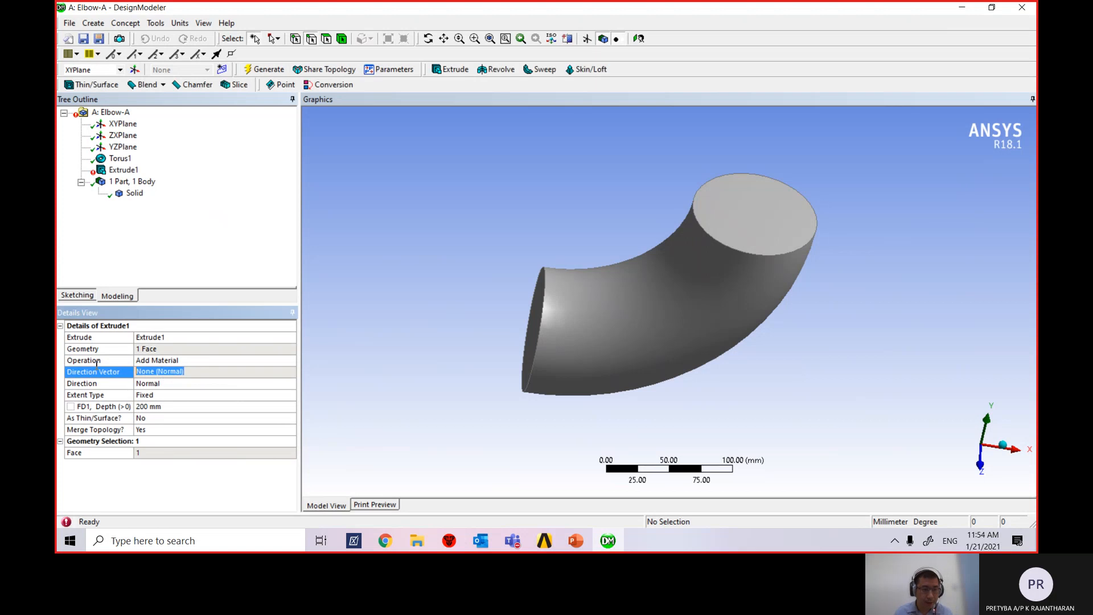
pyautogui.click(182, 374)
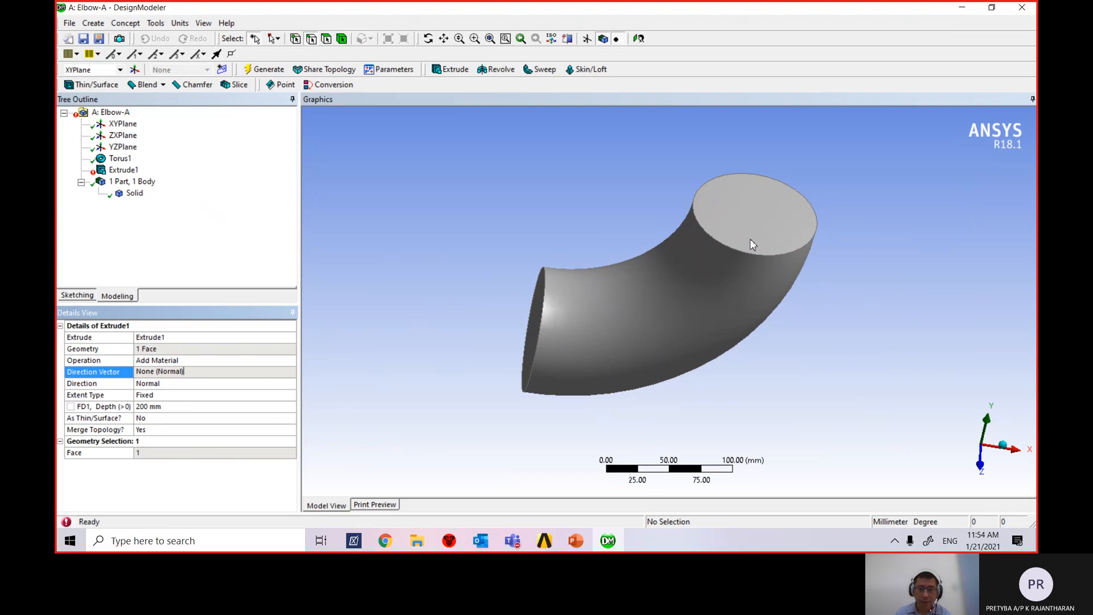
pyautogui.click(146, 348)
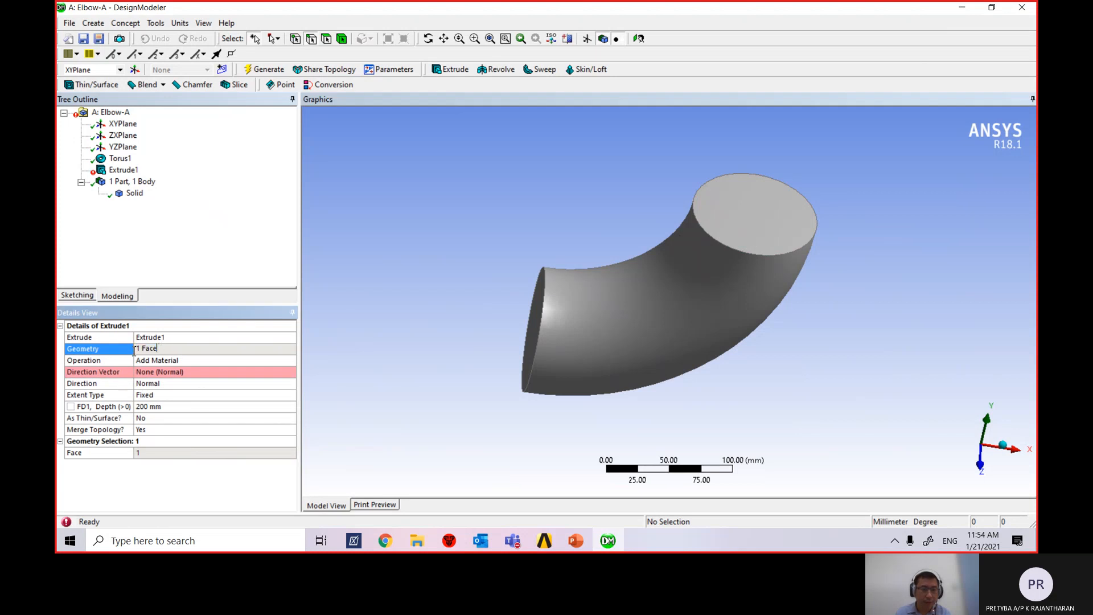
pyautogui.click(124, 171)
pyautogui.rightClick(126, 173)
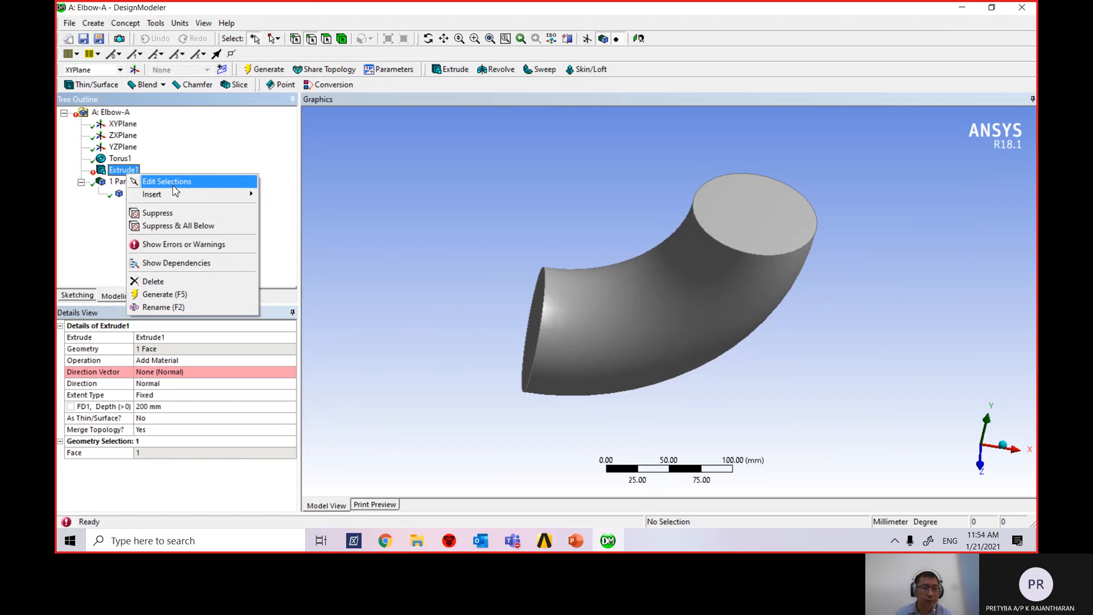
pyautogui.click(173, 187)
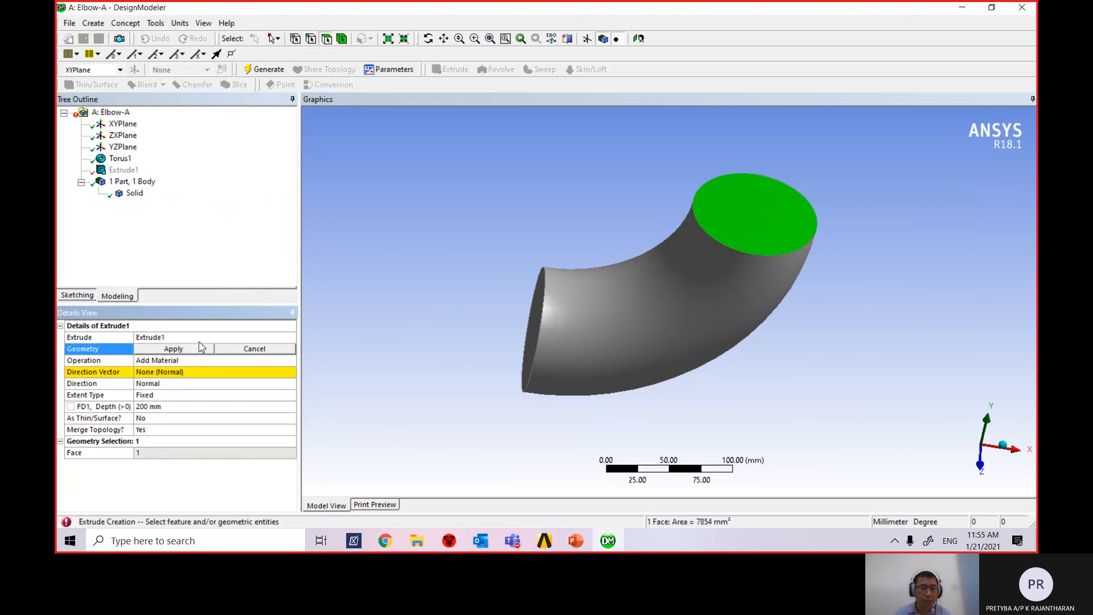
# Reapply the top end face as Extrude1's geometry and keep the Normal direction.
pyautogui.click(781, 237)
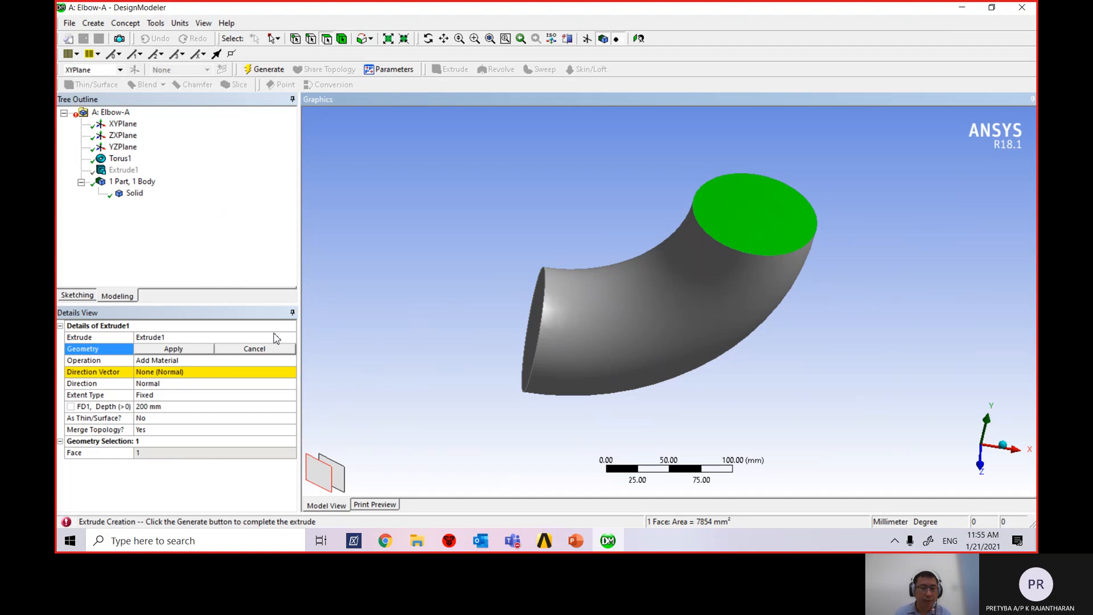
pyautogui.click(174, 349)
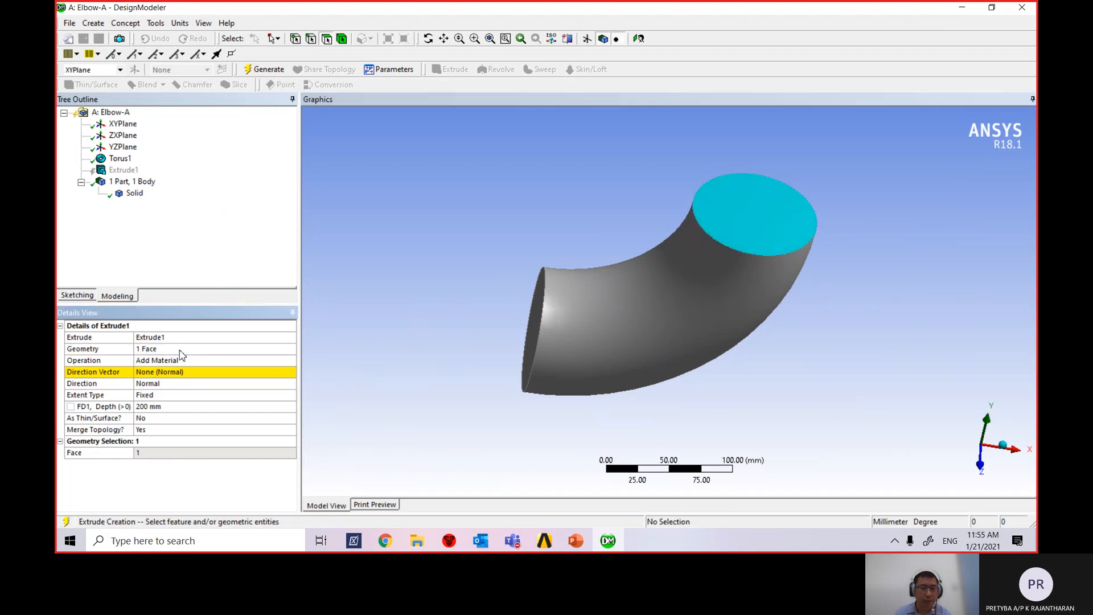
pyautogui.click(189, 383)
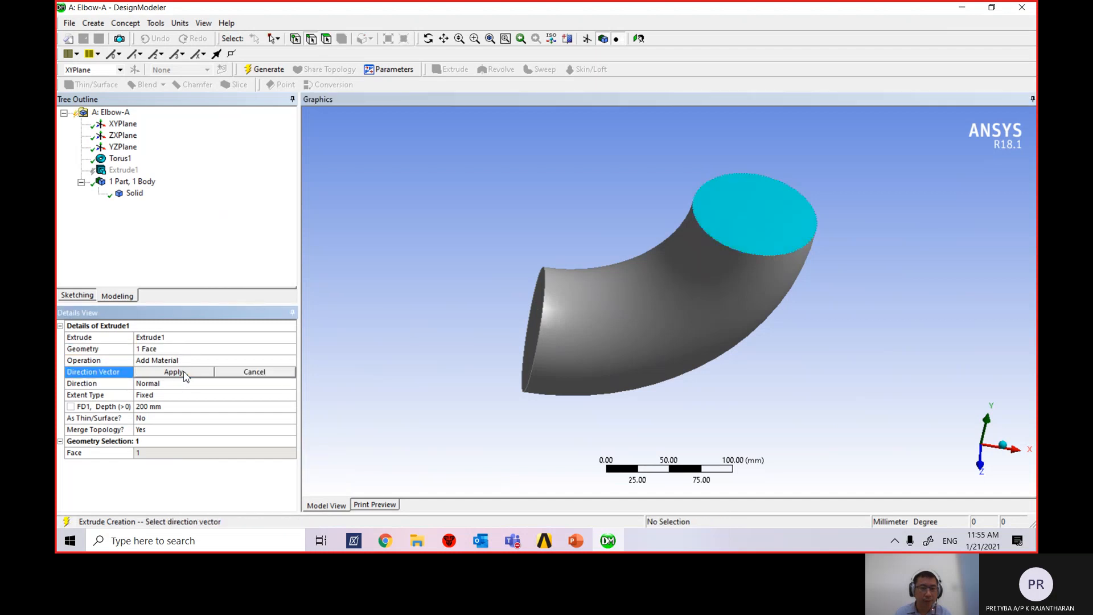
pyautogui.click(290, 383)
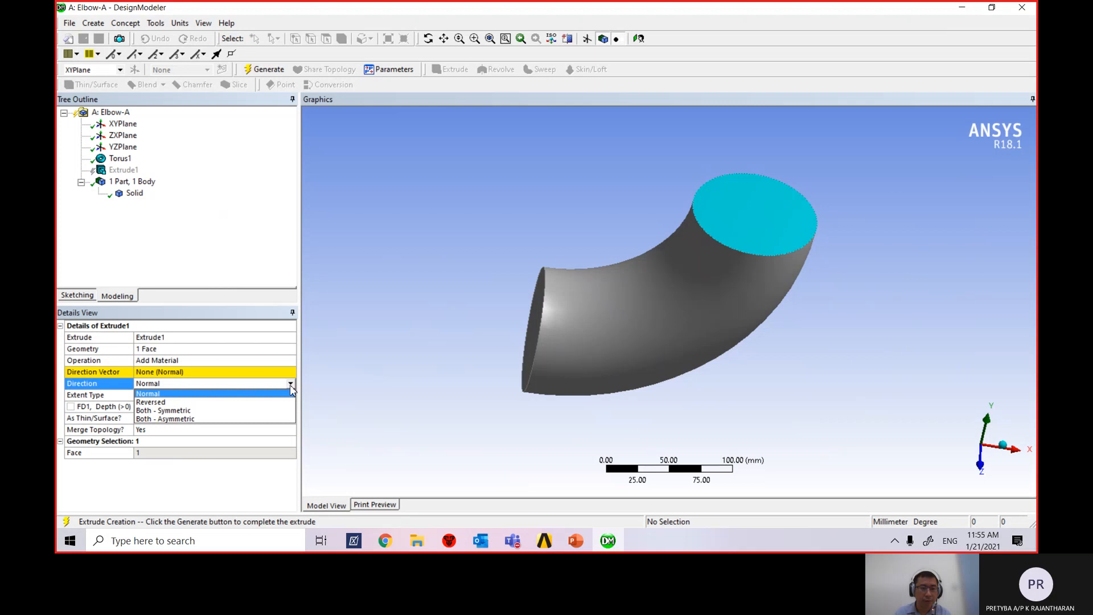
pyautogui.click(218, 383)
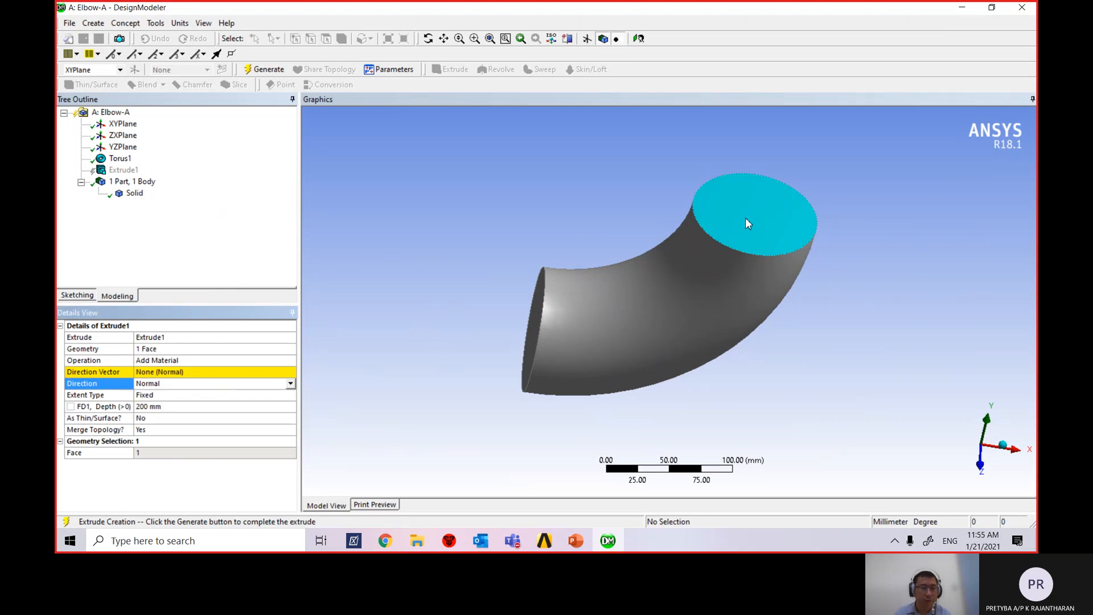
# Pick the top end face, after trying its circular edge, as the direction vector reference.
pyautogui.click(182, 371)
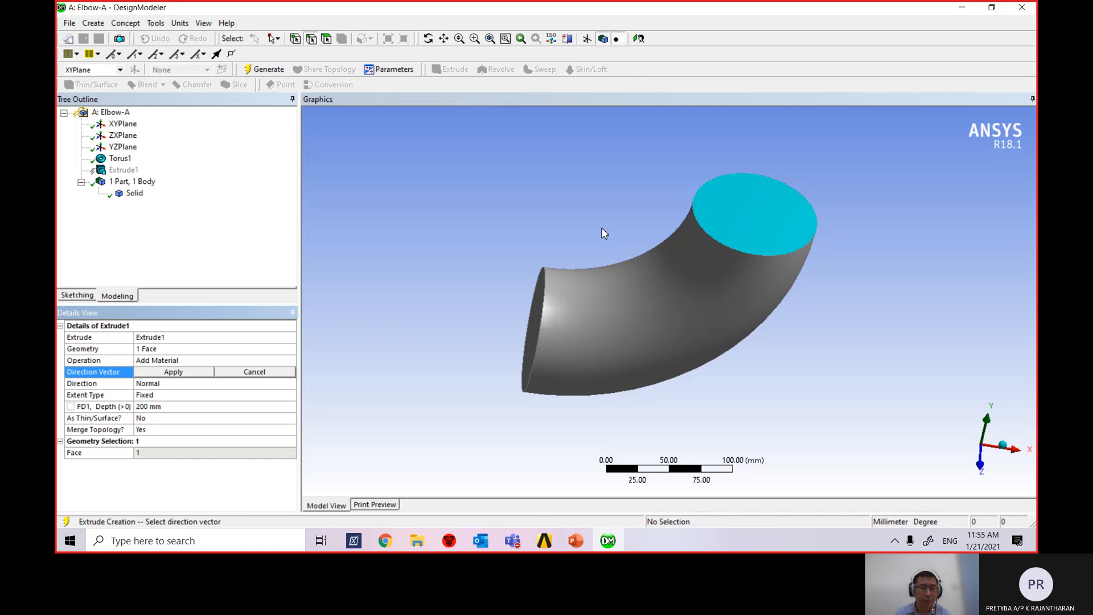
pyautogui.click(778, 256)
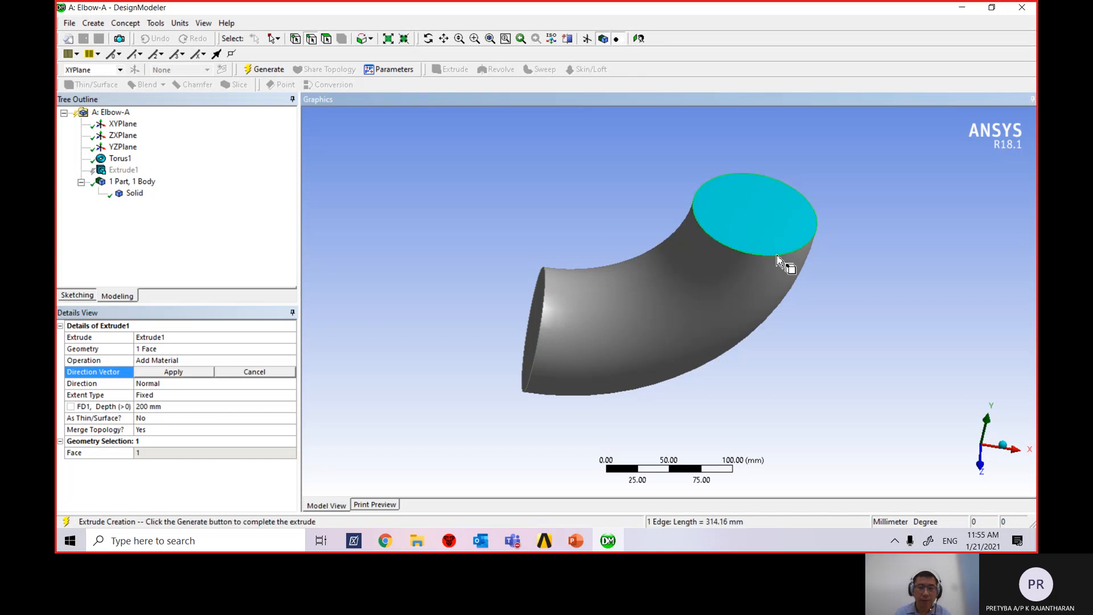
pyautogui.click(740, 227)
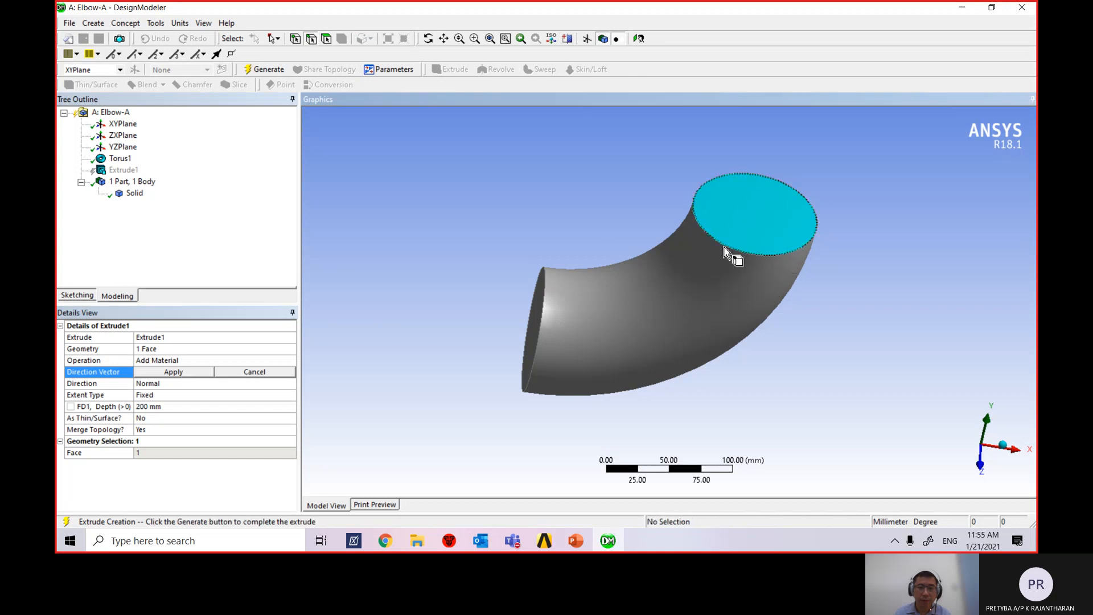
pyautogui.click(728, 248)
pyautogui.click(743, 224)
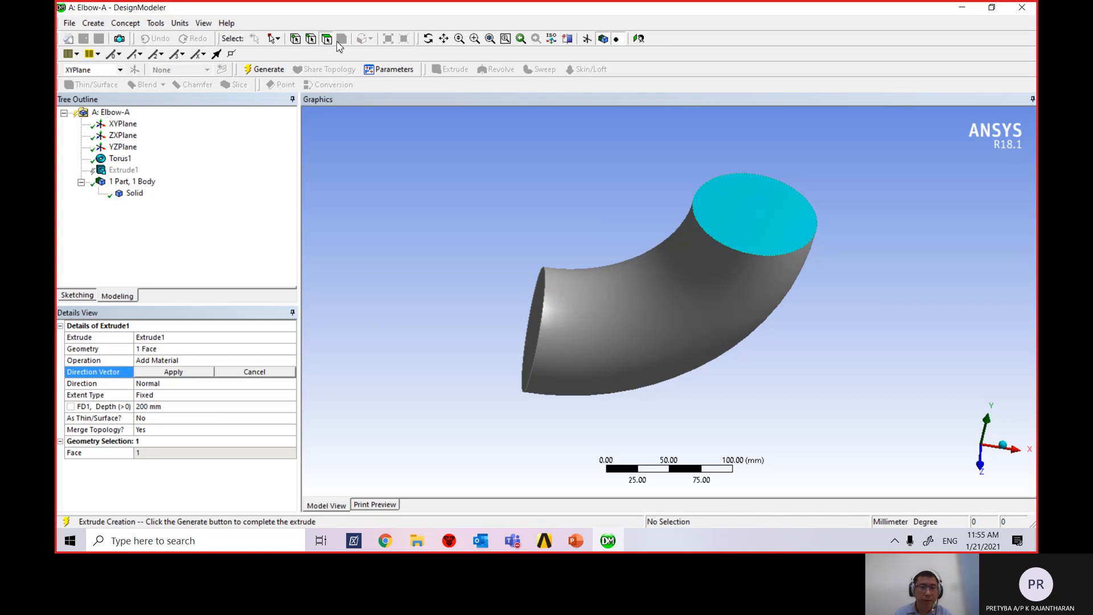
pyautogui.click(769, 231)
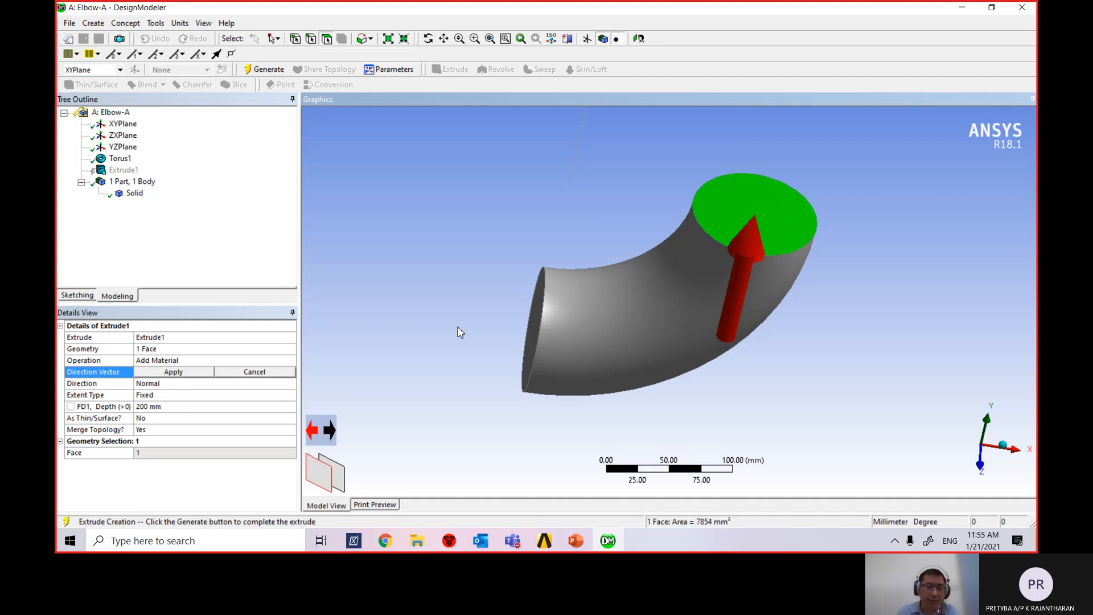
# Apply the face-normal direction, generate the 200 mm top-end extrusion, and set the Faces filter.
pyautogui.click(174, 373)
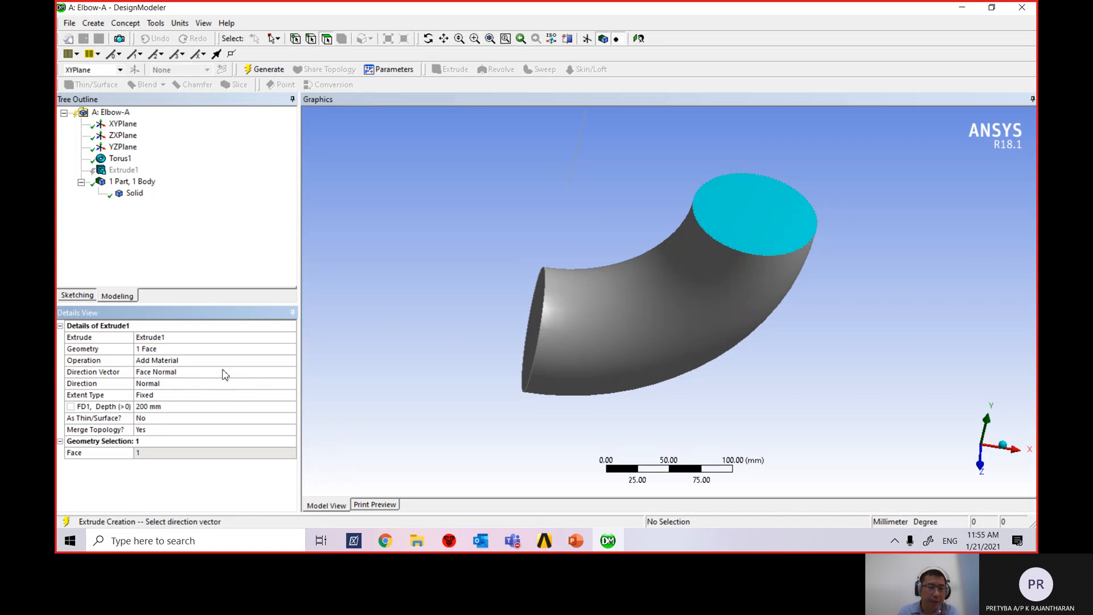
pyautogui.click(264, 69)
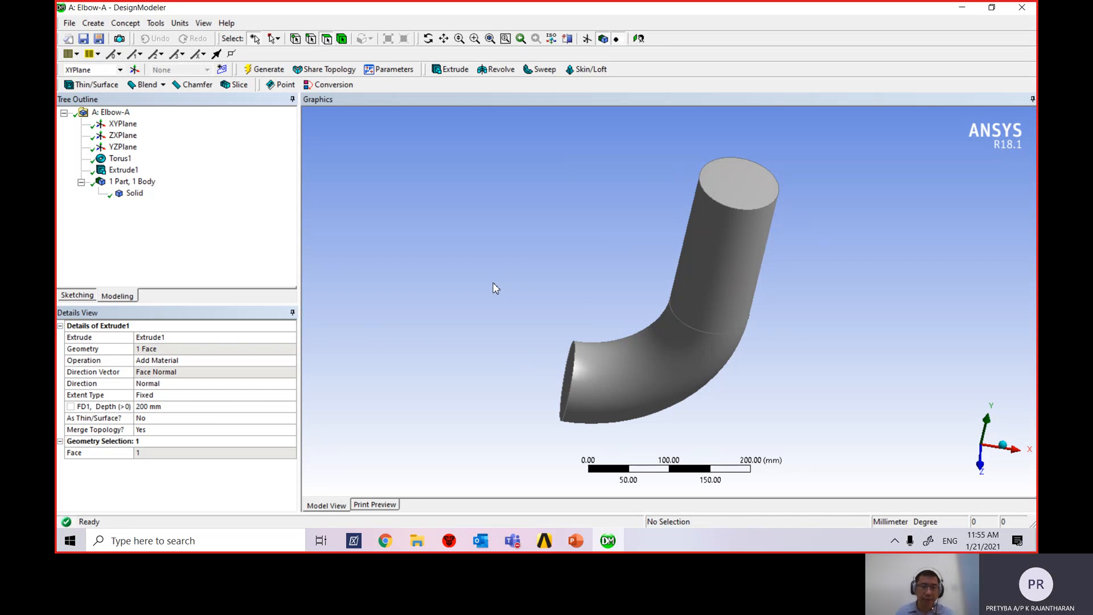
pyautogui.moveTo(569, 381); pyautogui.dragTo(561, 396, button='middle')
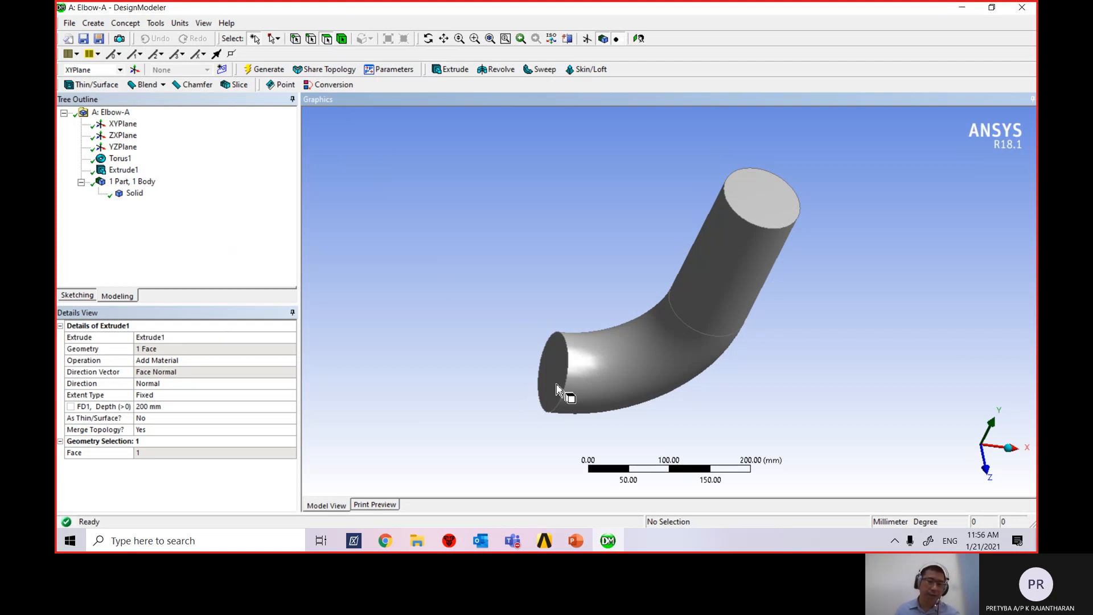
pyautogui.click(326, 41)
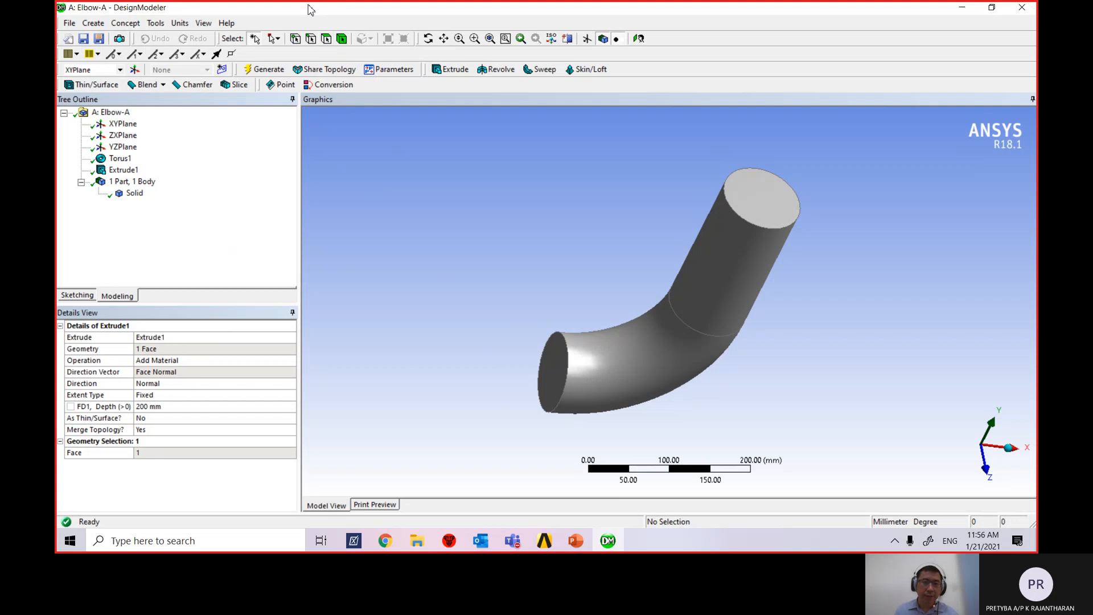
# Start Extrude2 on the elbow's lower open end face as its geometry.
pyautogui.click(552, 378)
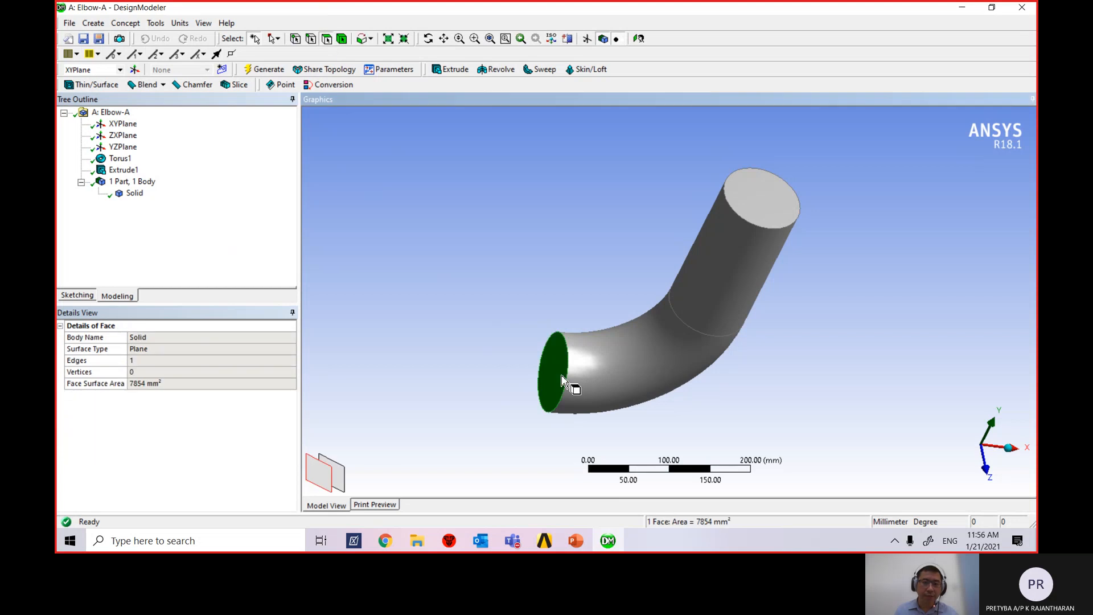
pyautogui.click(454, 69)
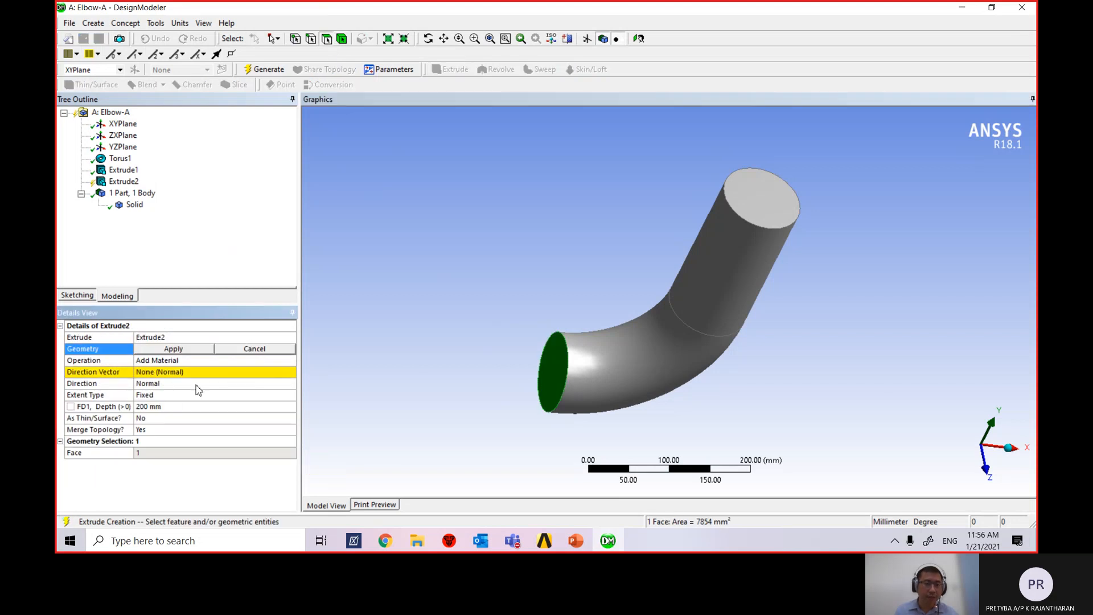
pyautogui.click(174, 350)
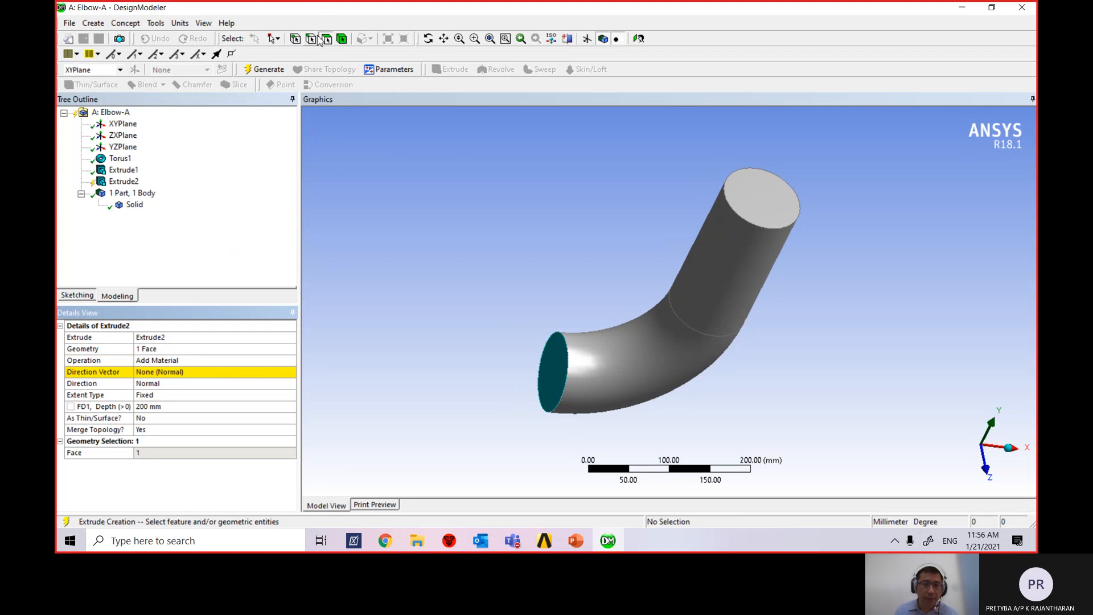
pyautogui.click(561, 387)
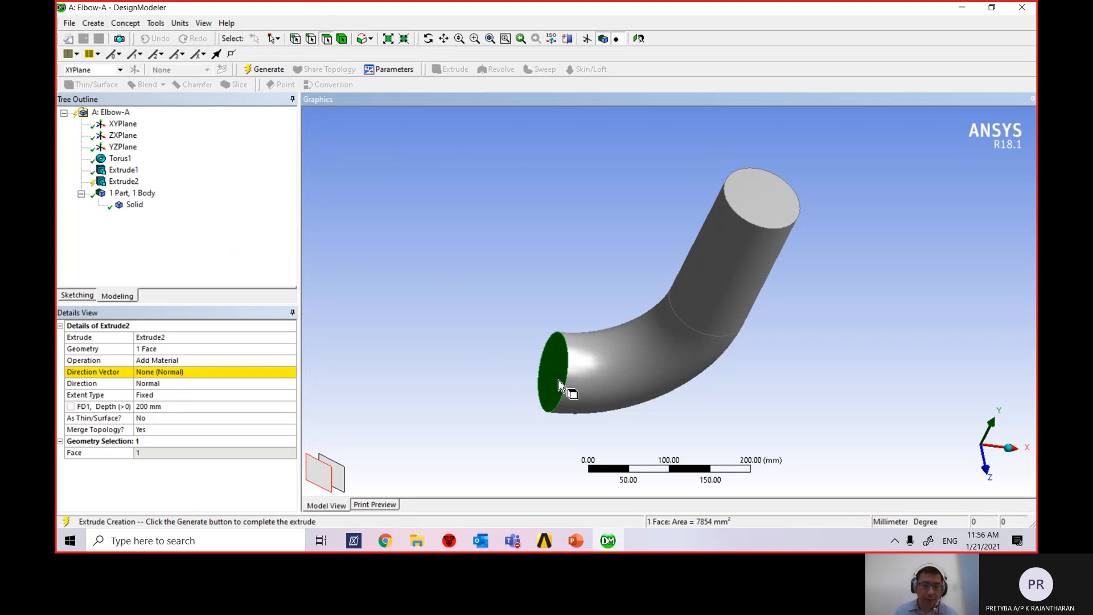
pyautogui.click(164, 375)
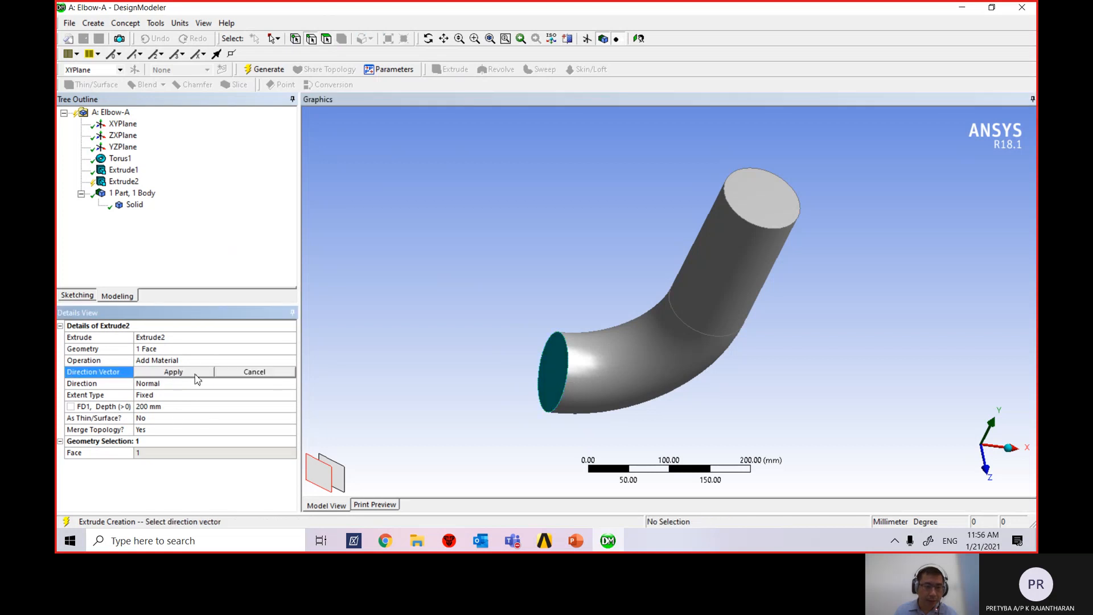
pyautogui.click(194, 375)
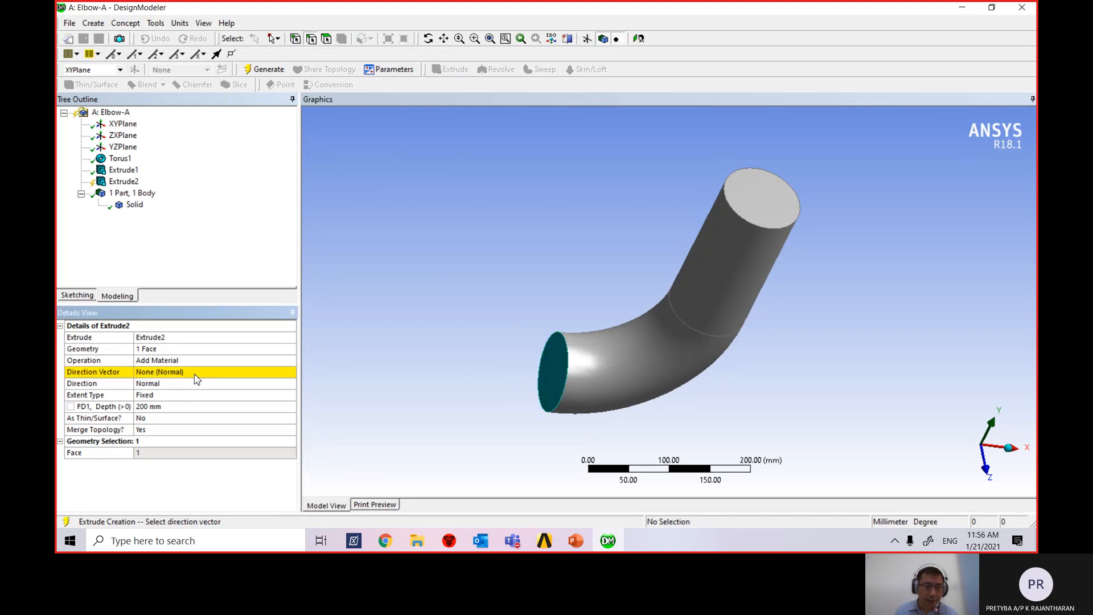
pyautogui.click(562, 393)
pyautogui.scroll(1, 552, 389)
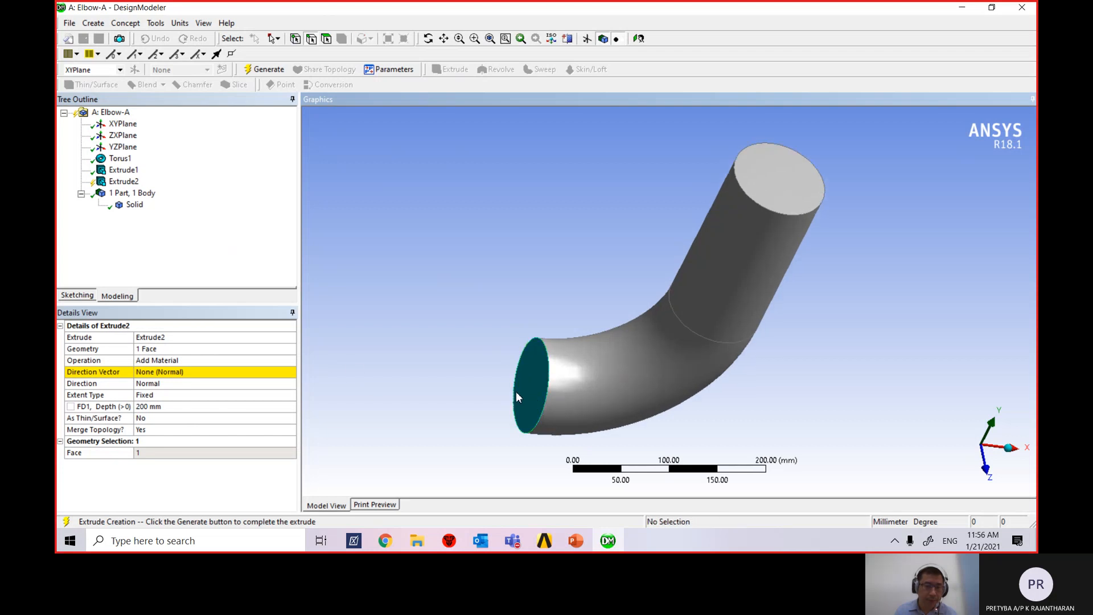
pyautogui.click(165, 374)
pyautogui.click(176, 349)
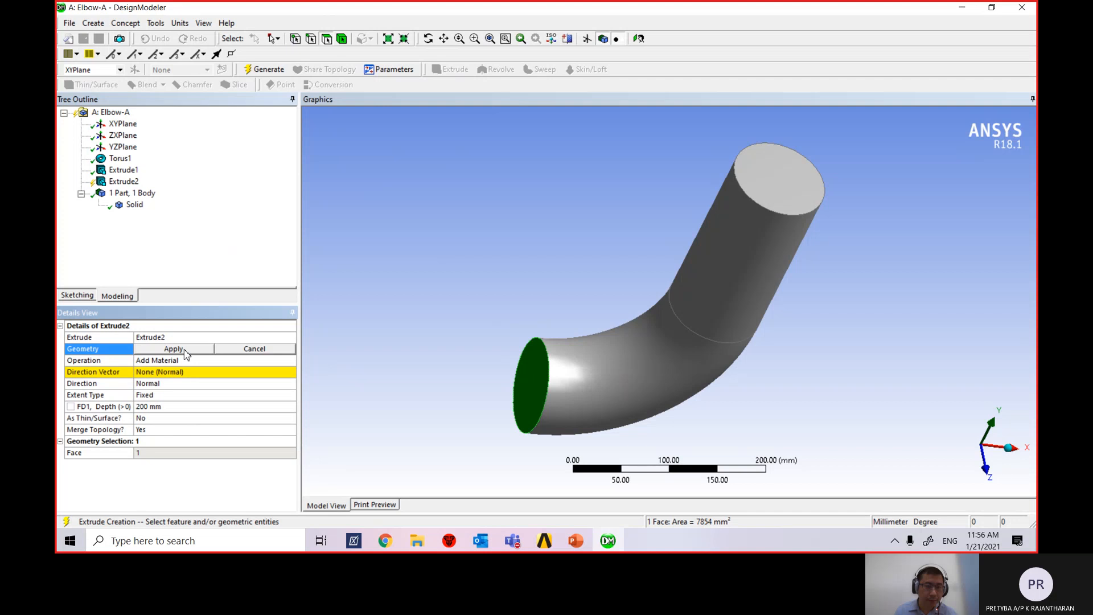
pyautogui.click(181, 350)
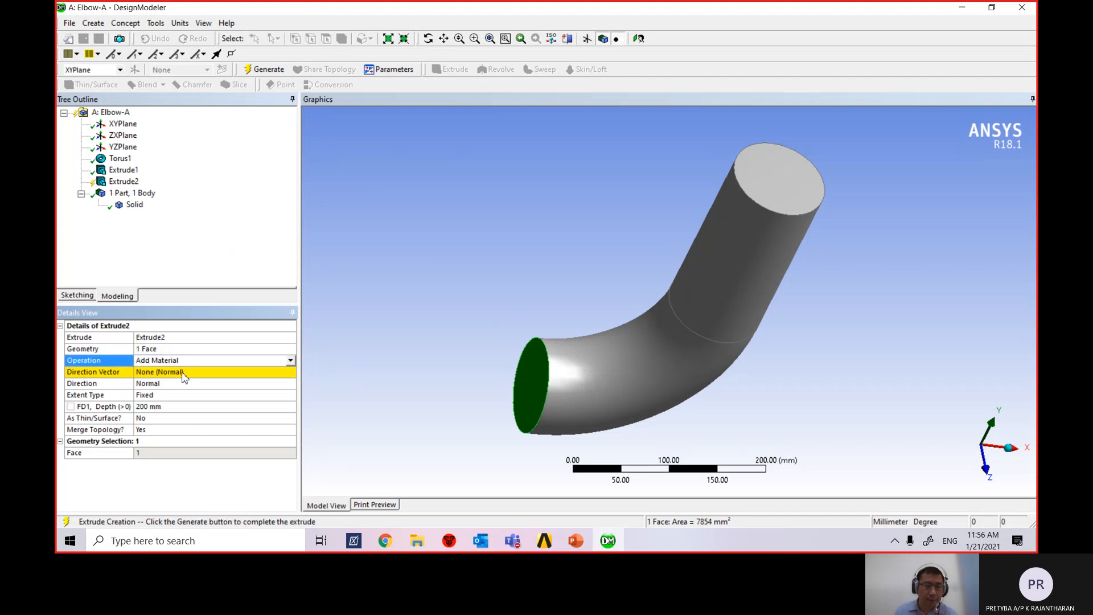
# Try picking references on the lower end for Extrude2's direction vector.
pyautogui.click(230, 374)
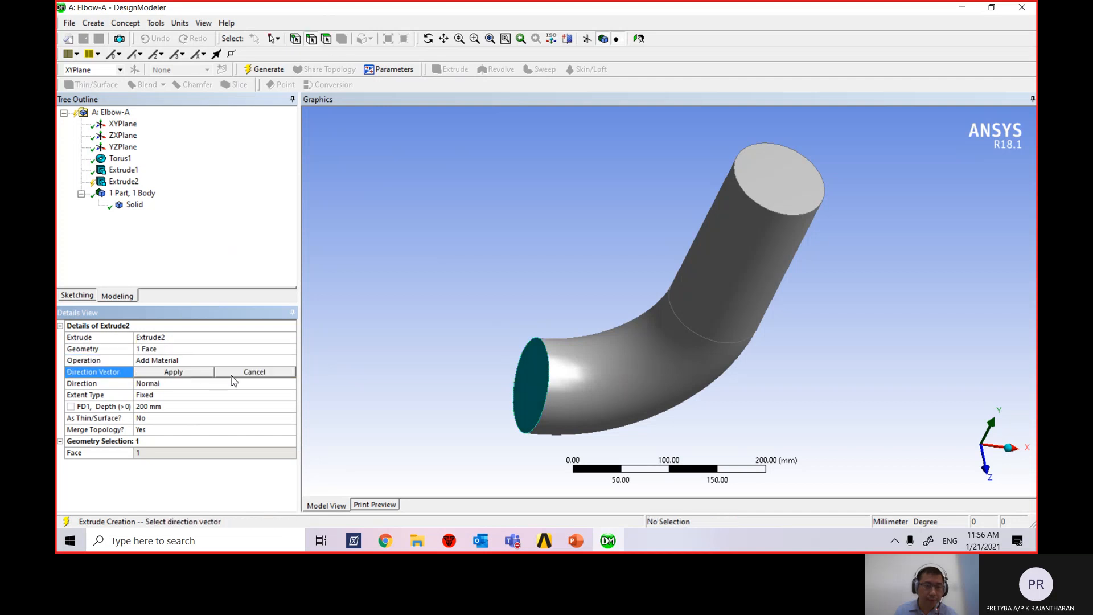
pyautogui.click(546, 395)
pyautogui.click(545, 395)
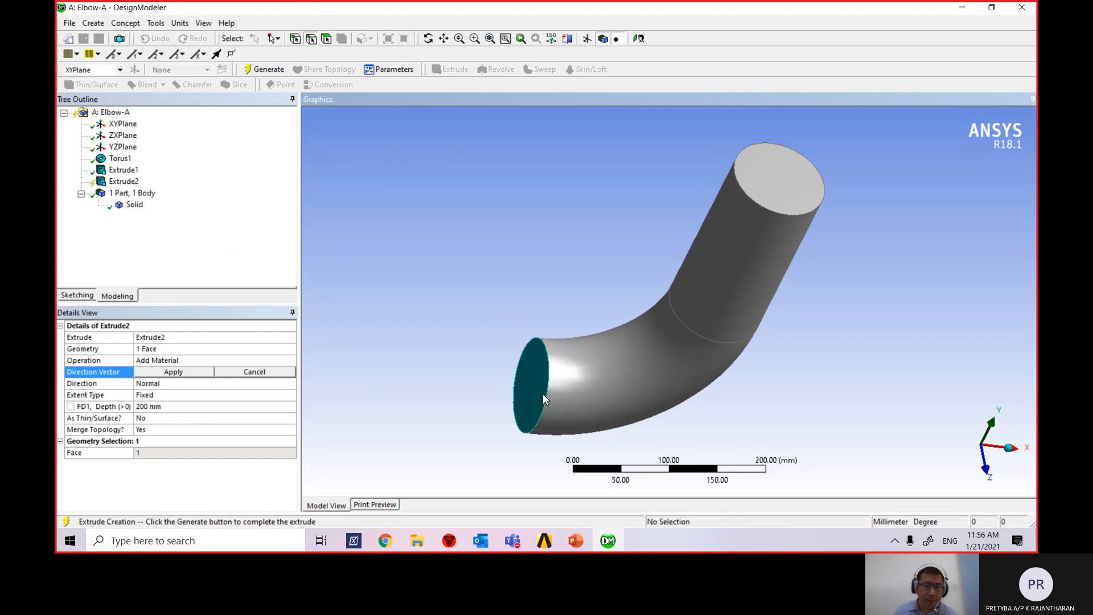
pyautogui.click(191, 373)
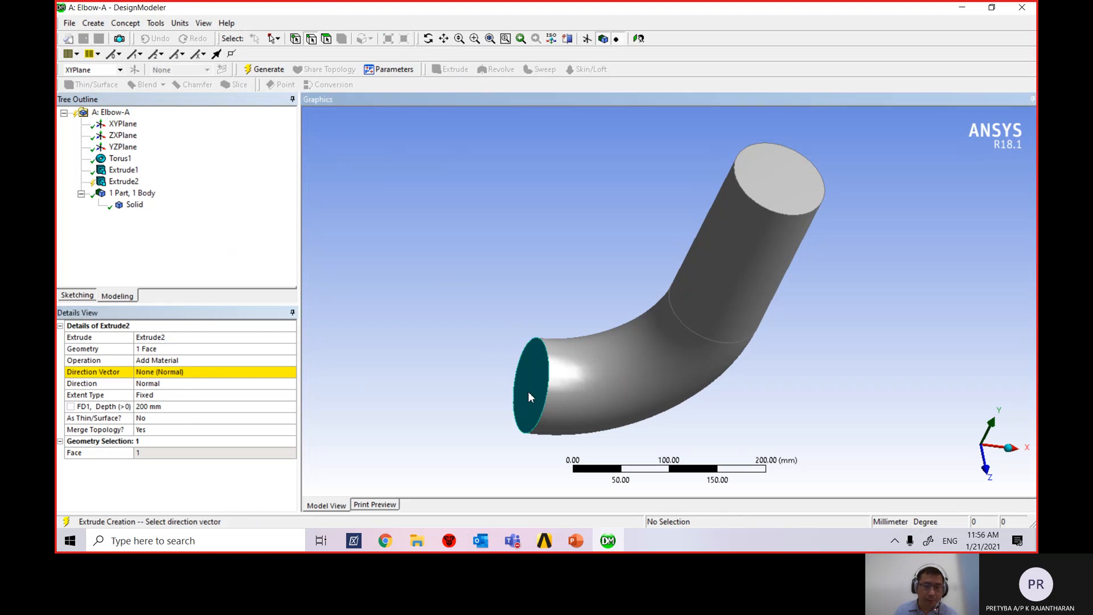
pyautogui.click(207, 373)
pyautogui.click(213, 374)
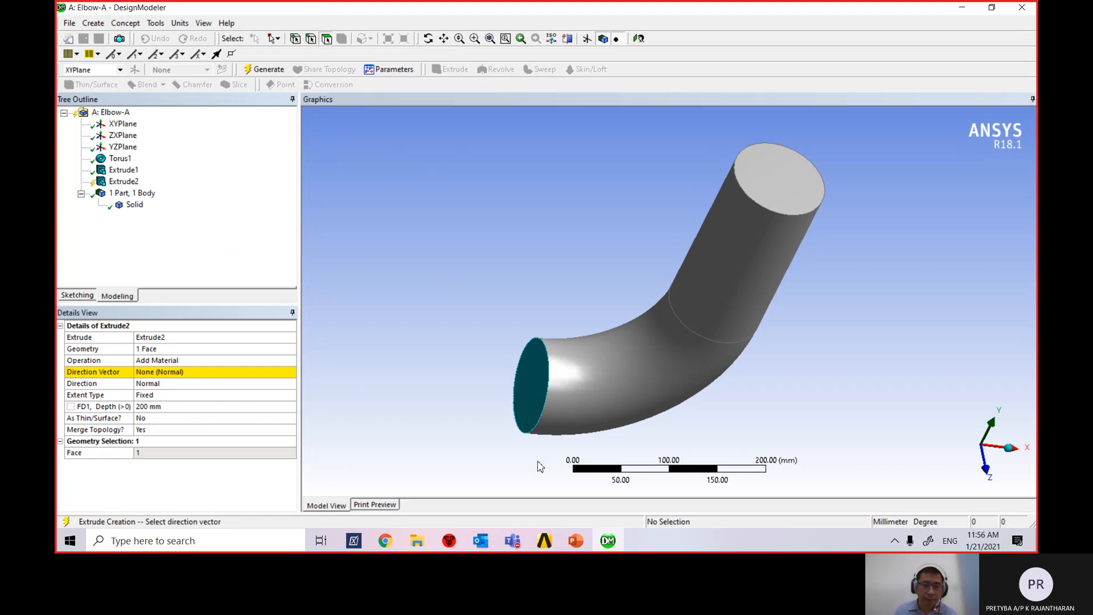
pyautogui.click(539, 412)
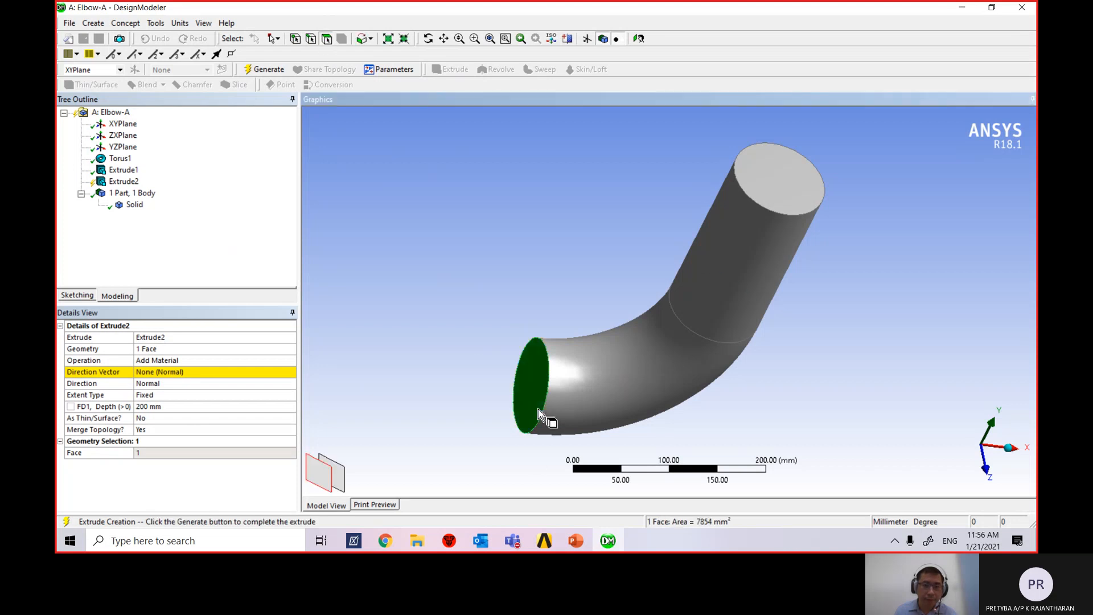
pyautogui.click(152, 376)
pyautogui.click(170, 375)
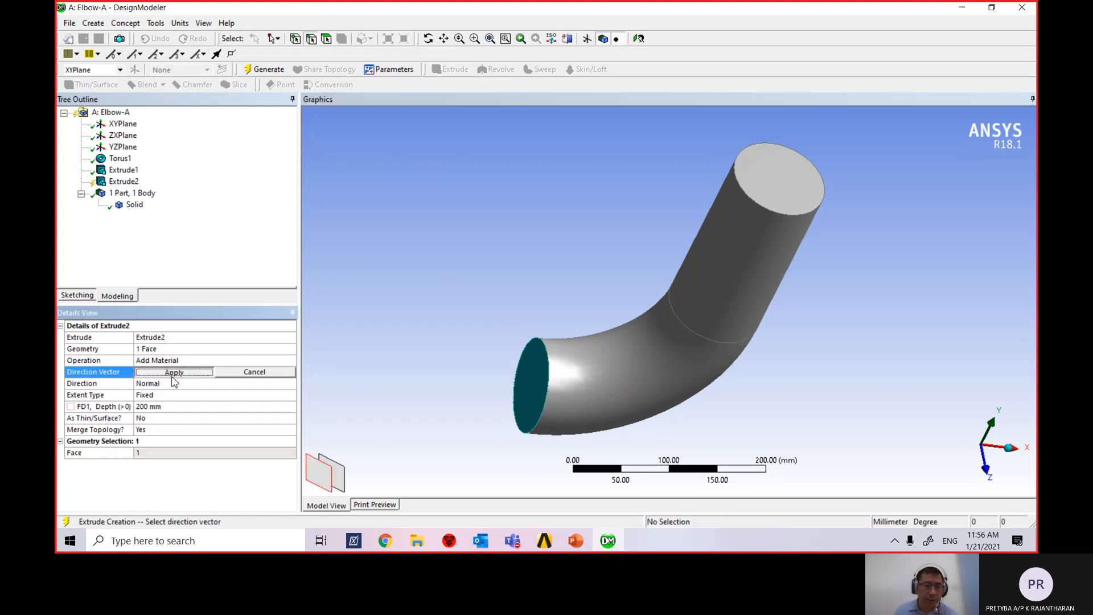
# With face-only picking, use the end face normal as direction and generate the 200 mm extrusion.
pyautogui.click(327, 40)
pyautogui.click(535, 400)
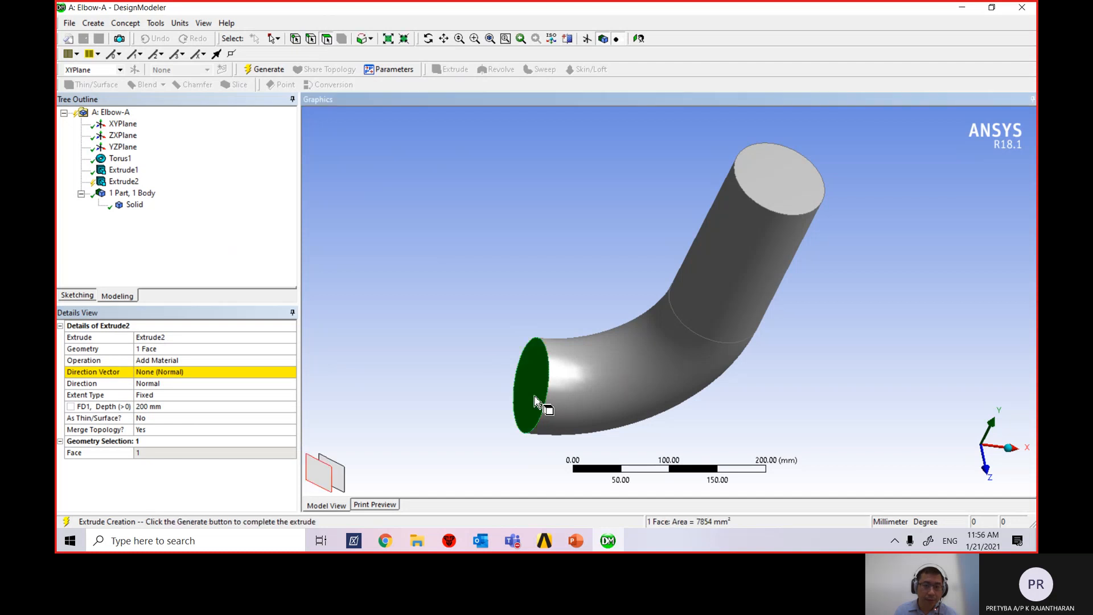
pyautogui.click(216, 383)
pyautogui.click(222, 373)
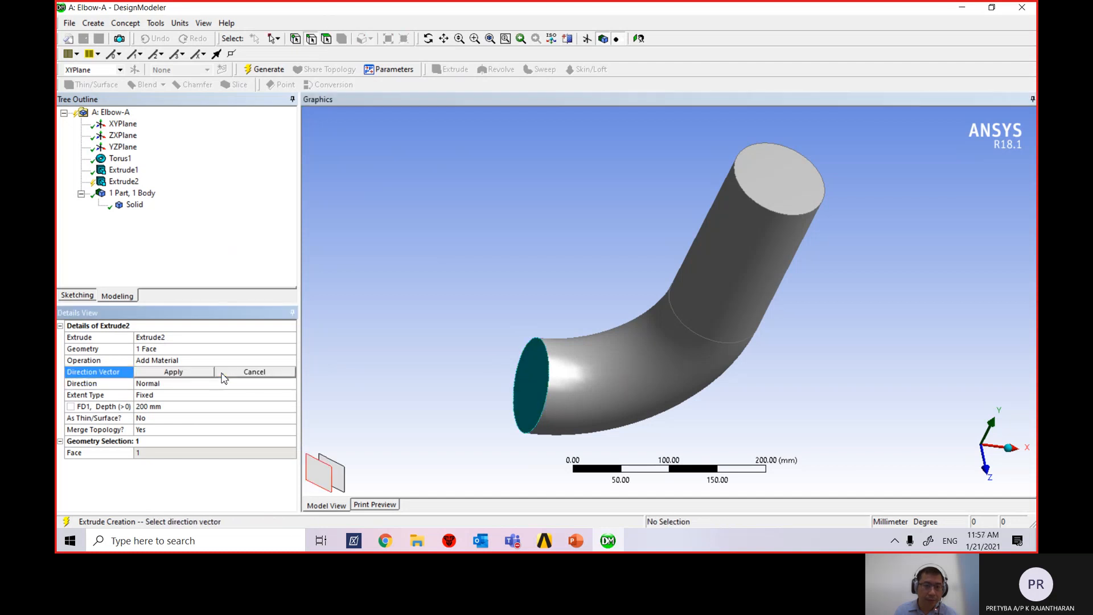
pyautogui.click(522, 377)
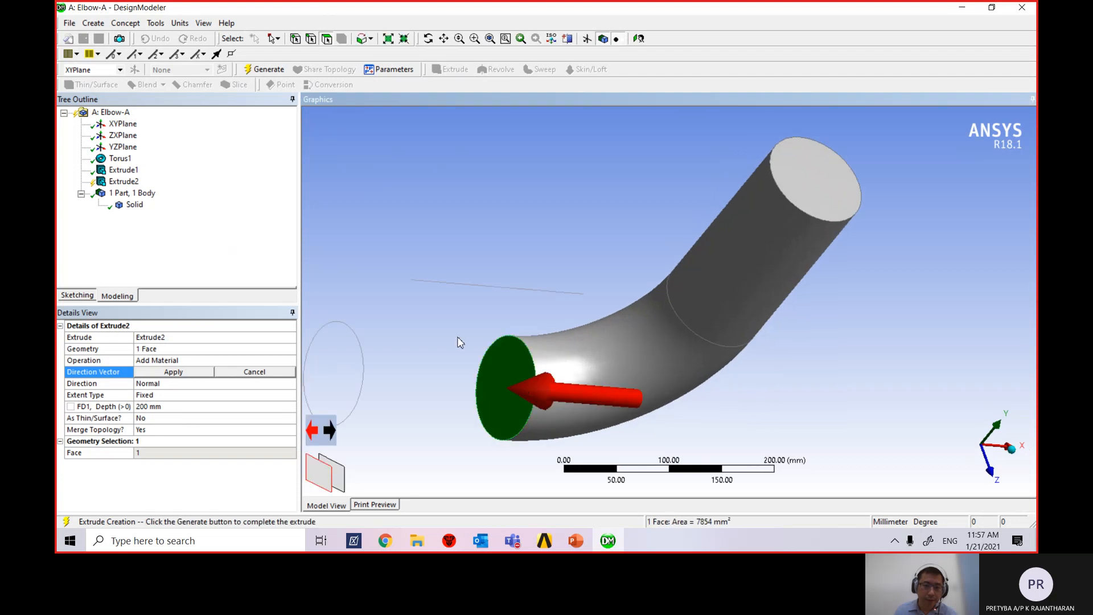
pyautogui.click(175, 372)
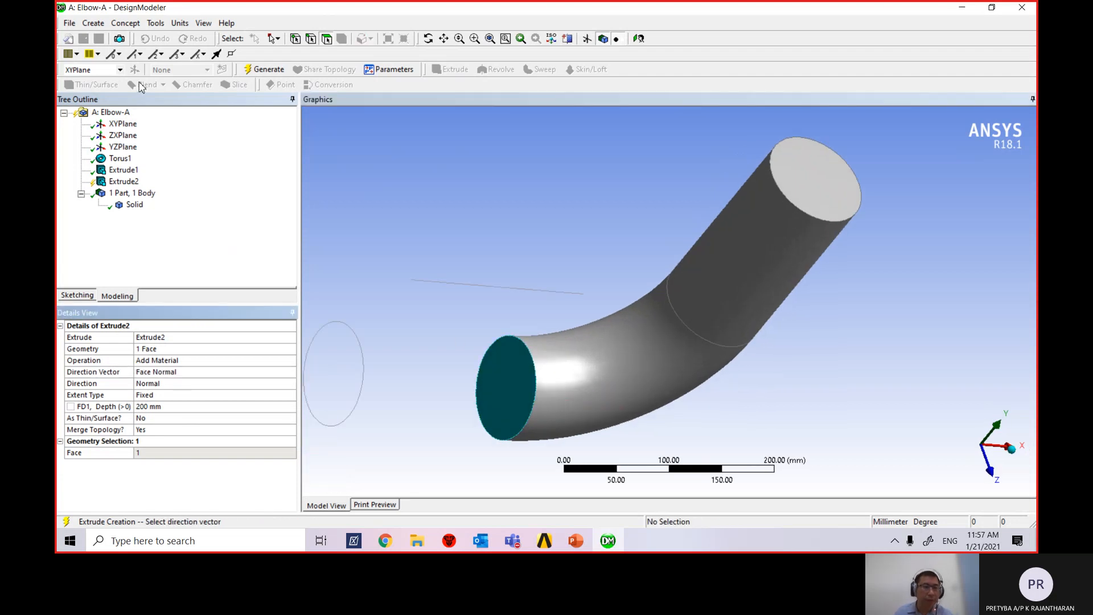
pyautogui.click(263, 69)
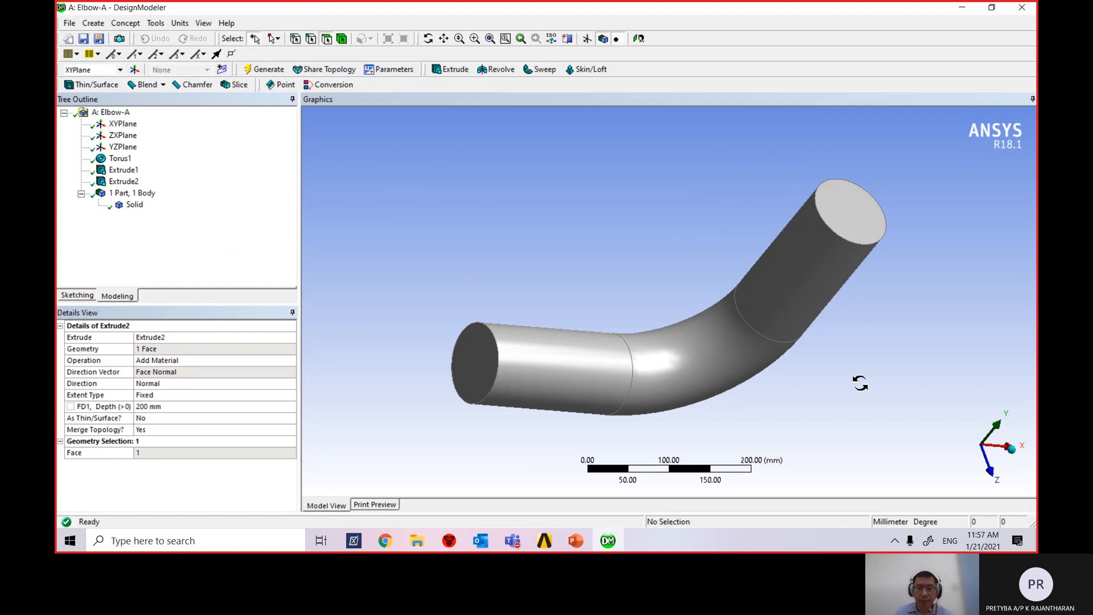
pyautogui.moveTo(860, 384); pyautogui.dragTo(842, 353, button='middle')
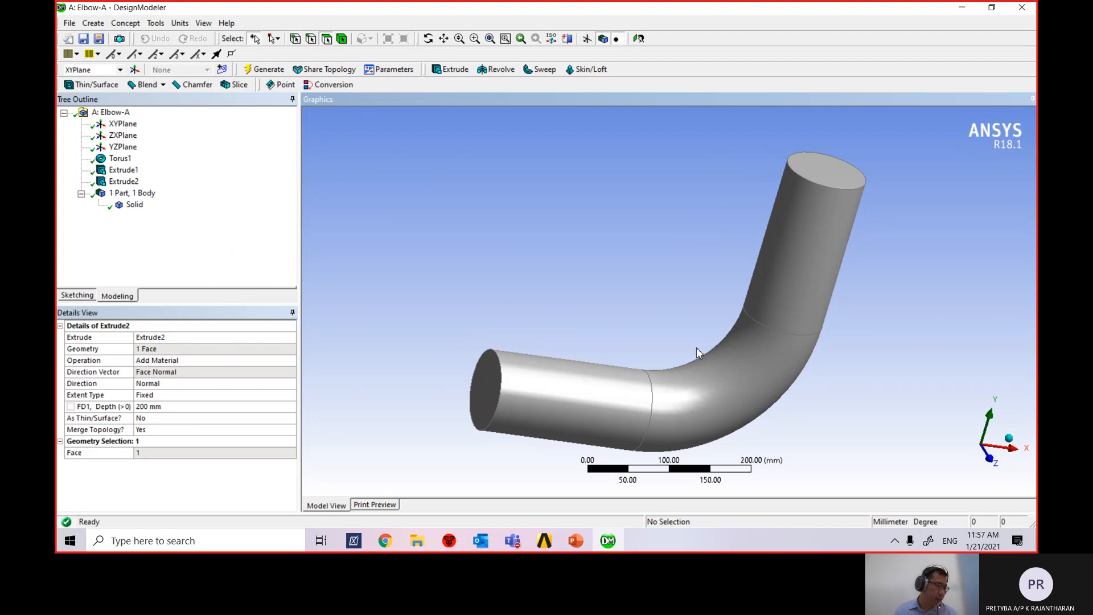
pyautogui.click(575, 543)
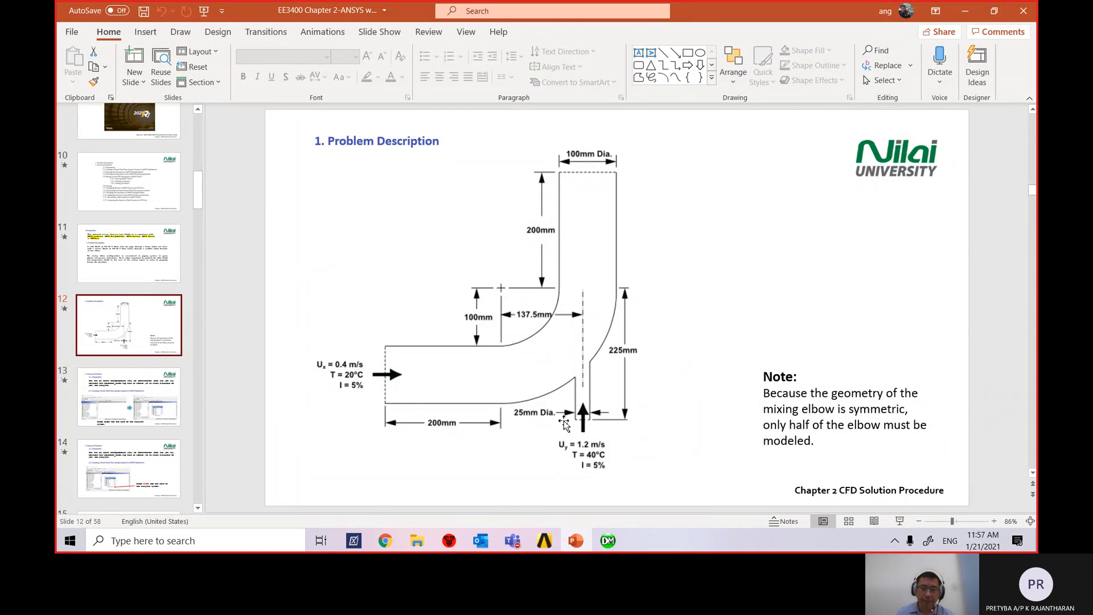
pyautogui.click(608, 541)
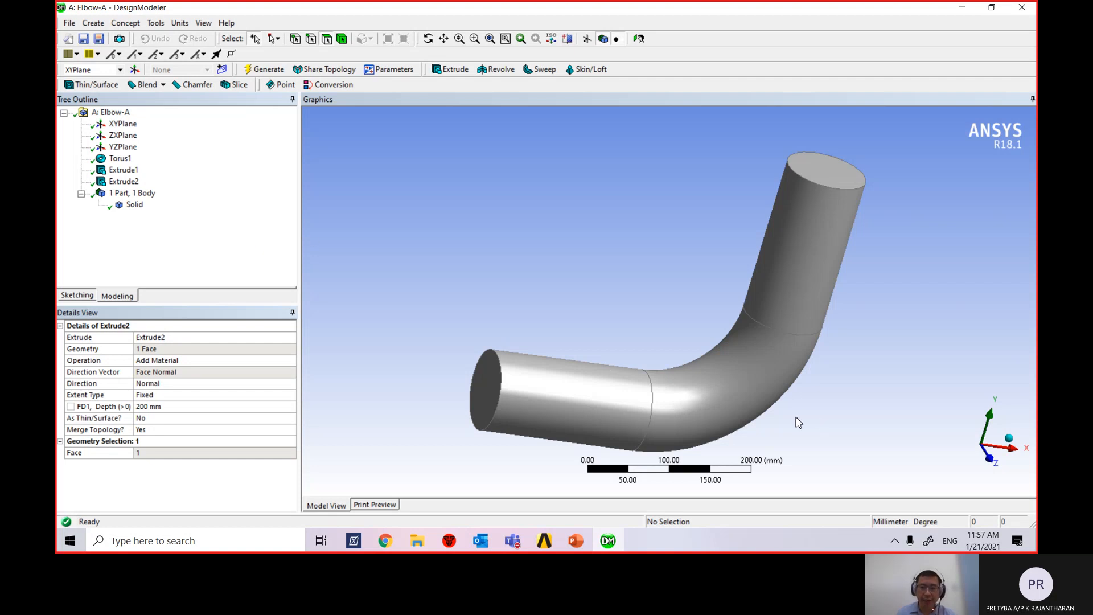
# Add Cylinder1 through Create > Primitives > Cylinder.
pyautogui.click(101, 24)
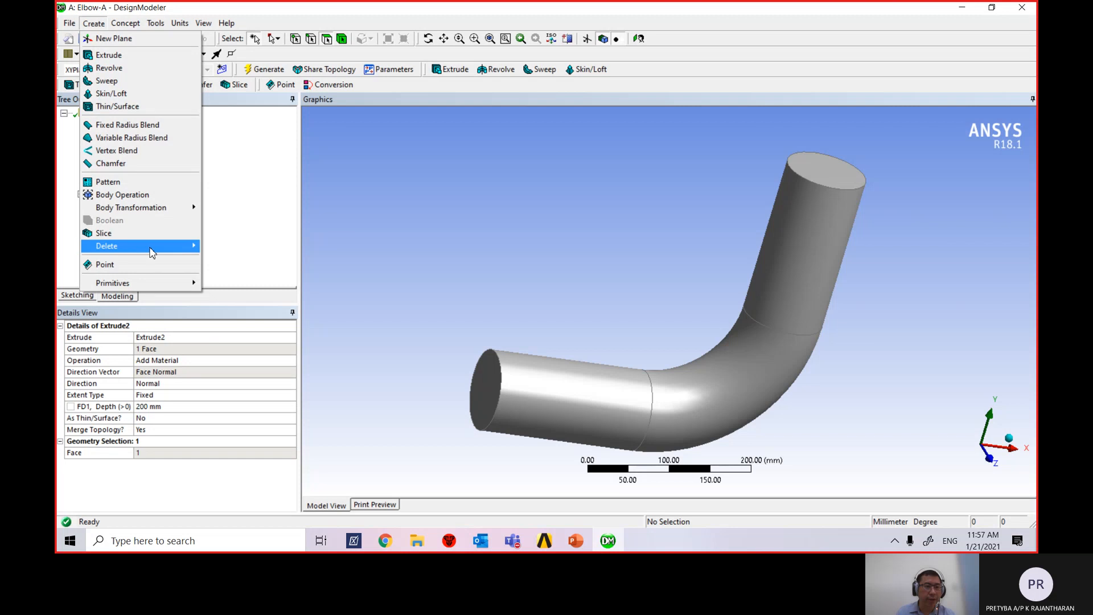
pyautogui.moveTo(160, 283)
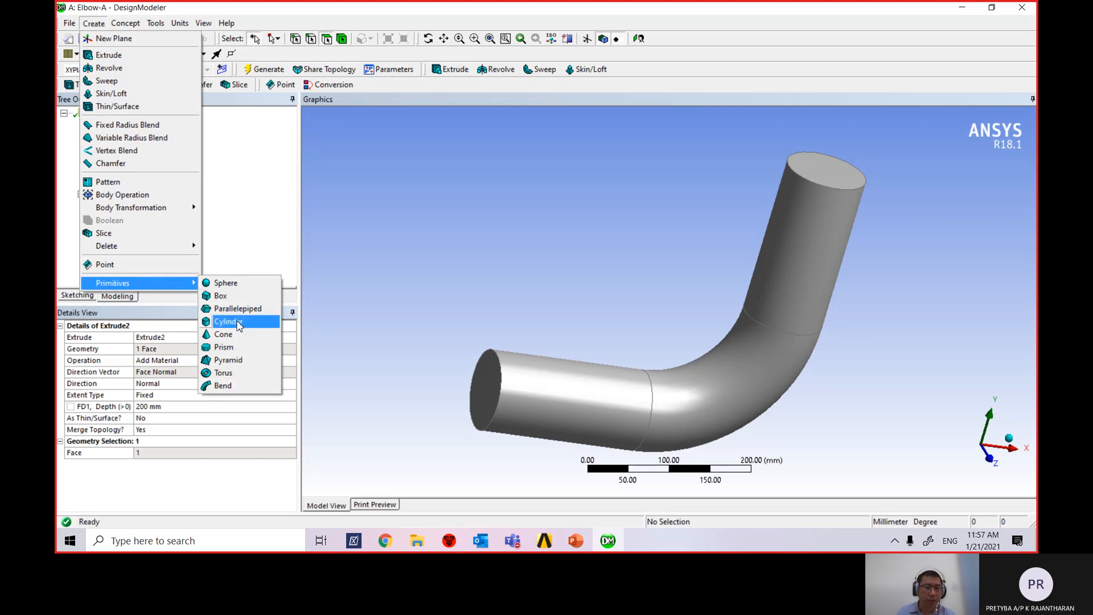
pyautogui.click(239, 323)
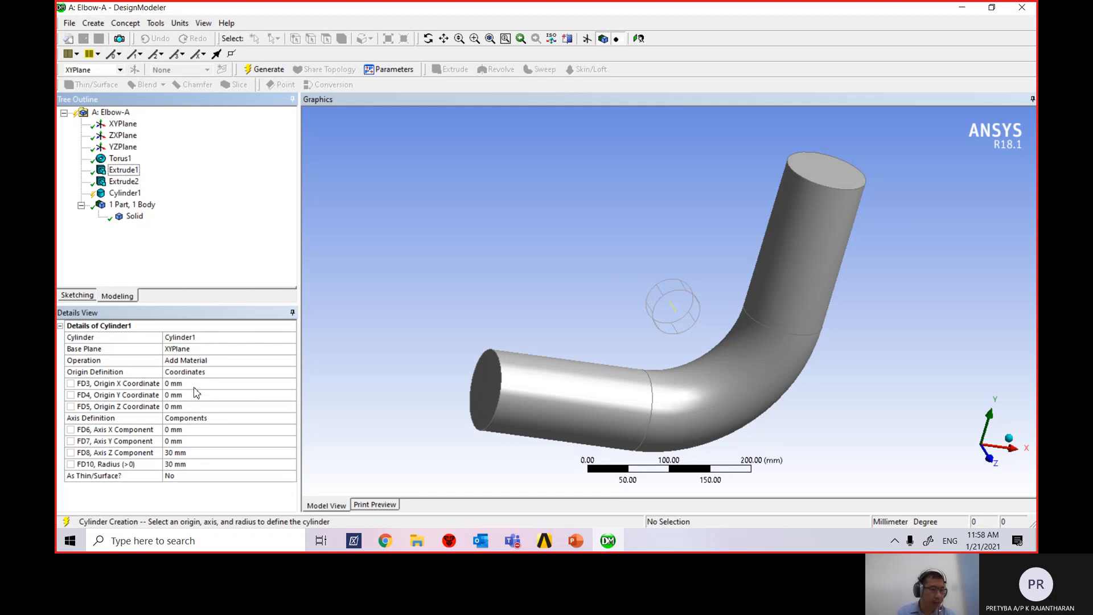
# Set Cylinder1's origin to X 137.5, Y -225, Z 0 mm.
pyautogui.click(195, 385)
pyautogui.write('1')
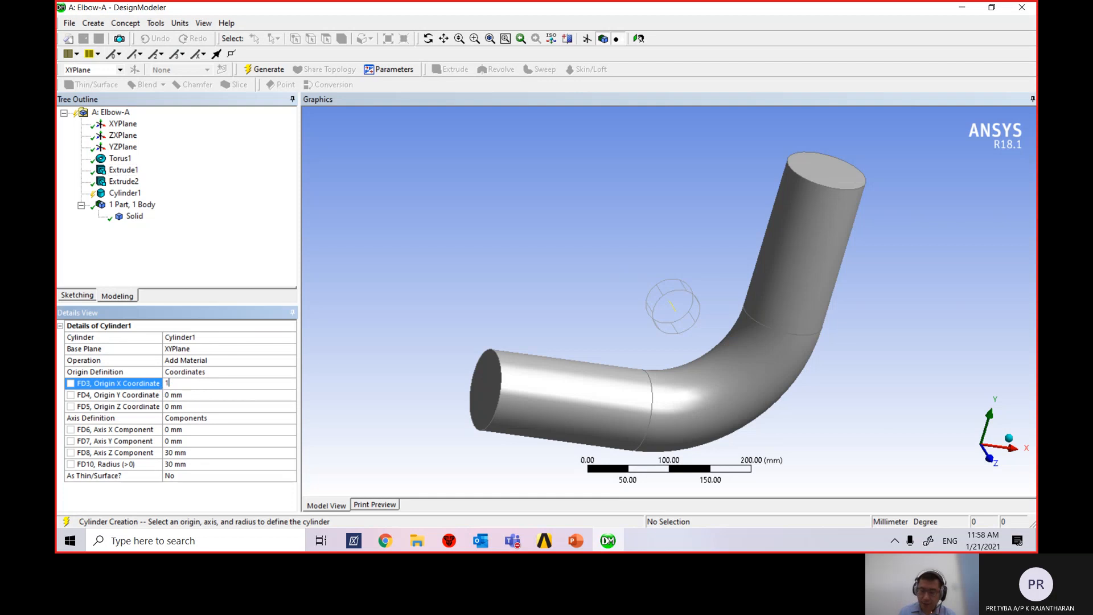
pyautogui.write('37.5')
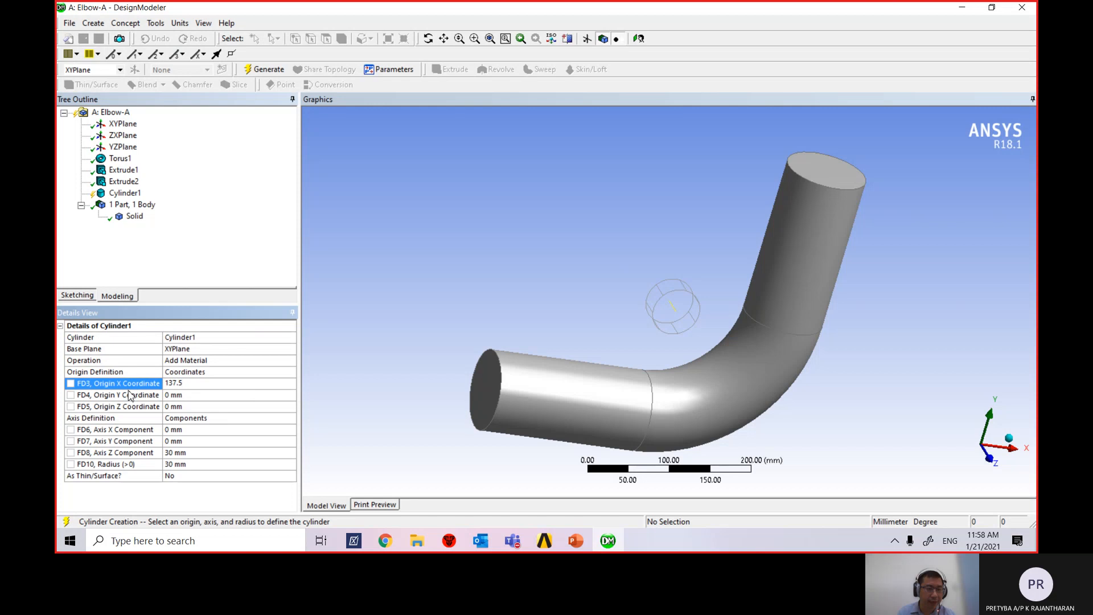
pyautogui.click(190, 395)
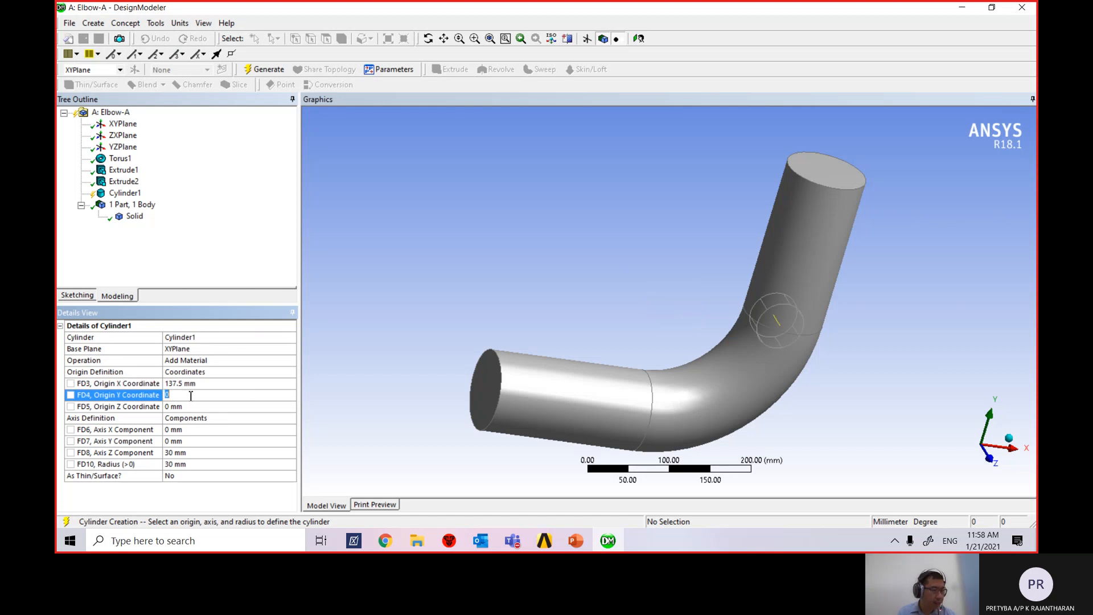
pyautogui.write('-225')
pyautogui.press('Return')
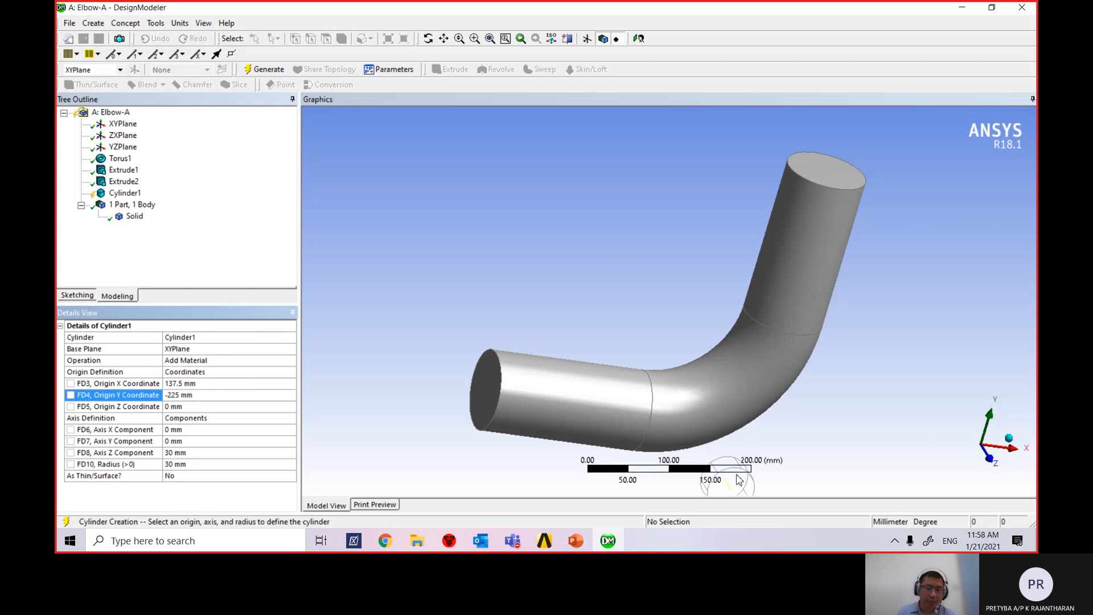
pyautogui.scroll(-2, 865, 447)
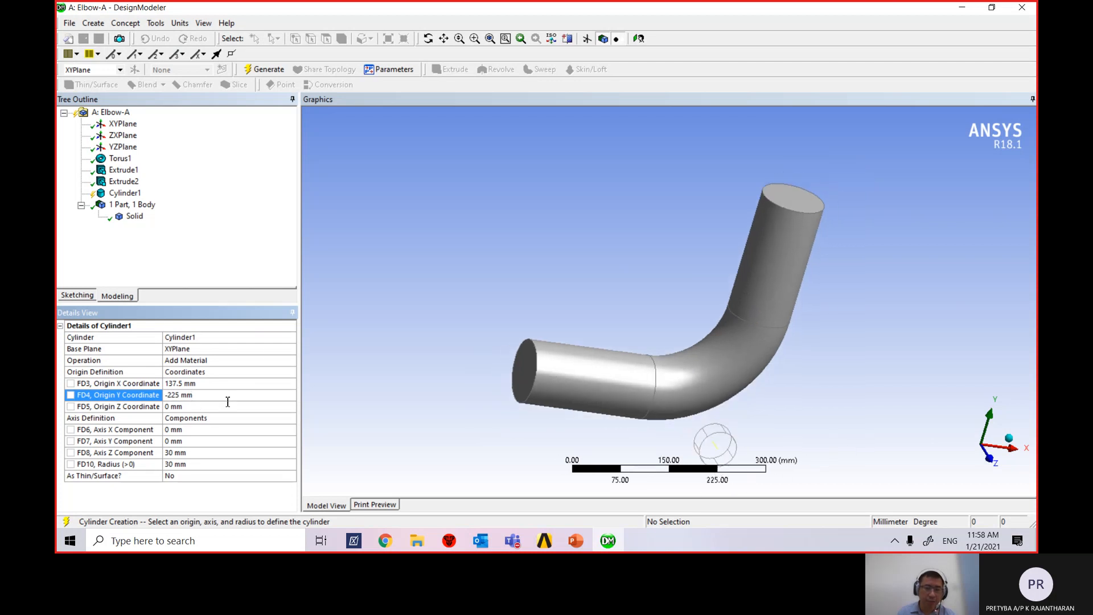
pyautogui.click(173, 406)
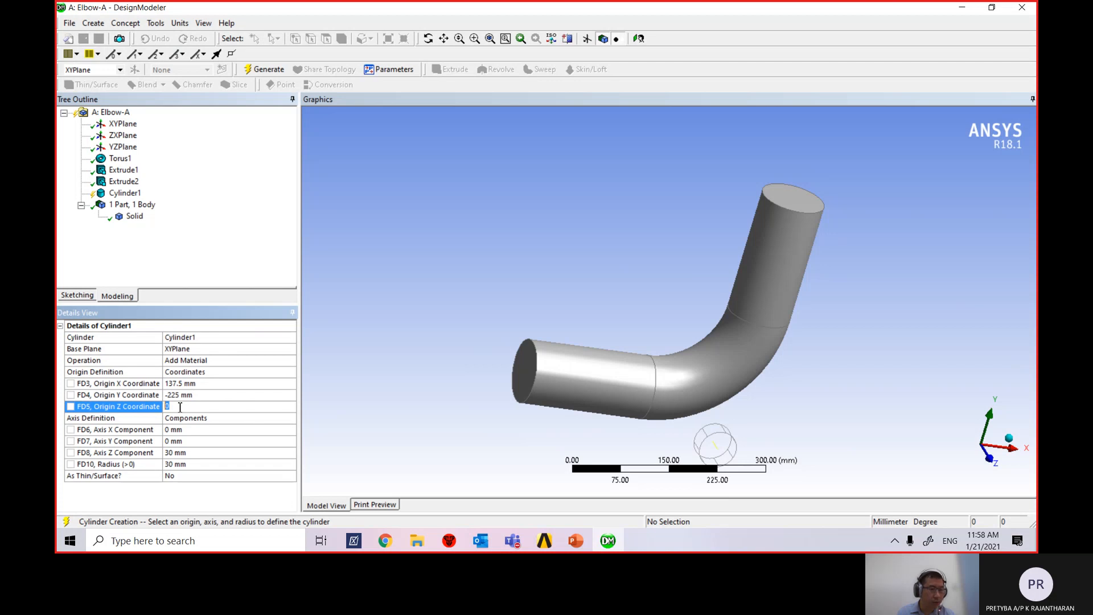
# Set Cylinder1's axis components to X 0, Y 125, Z 0 mm.
pyautogui.click(189, 431)
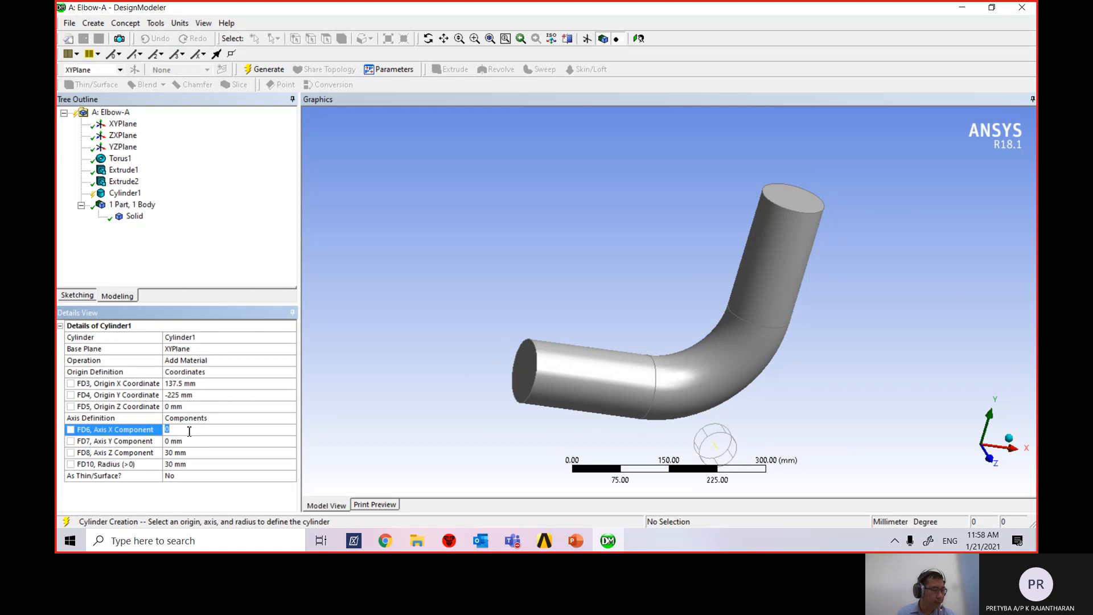
pyautogui.click(189, 452)
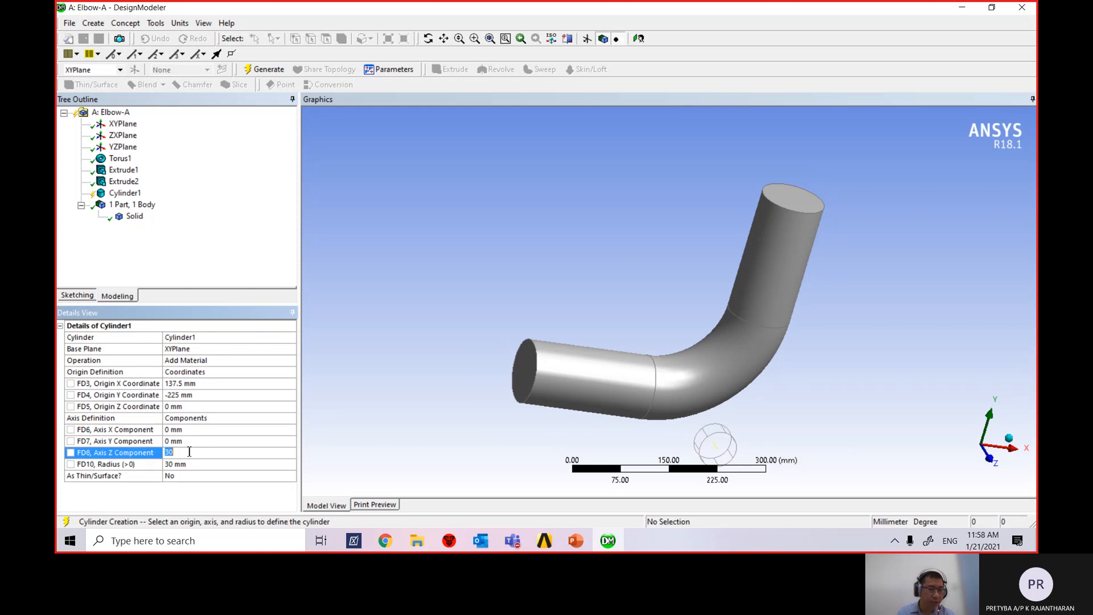
pyautogui.click(189, 443)
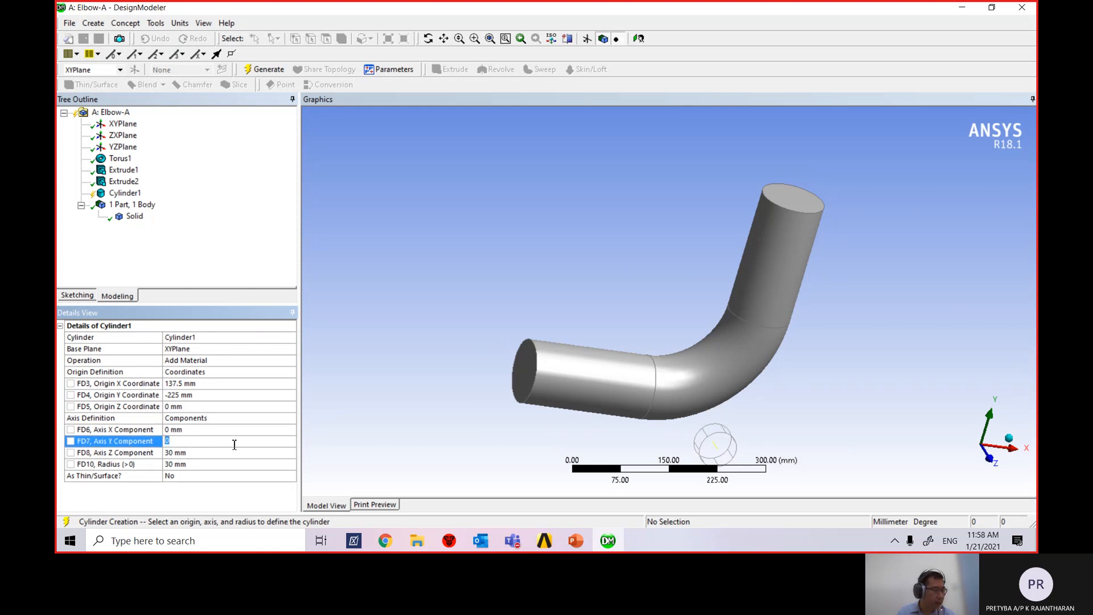
pyautogui.write('1')
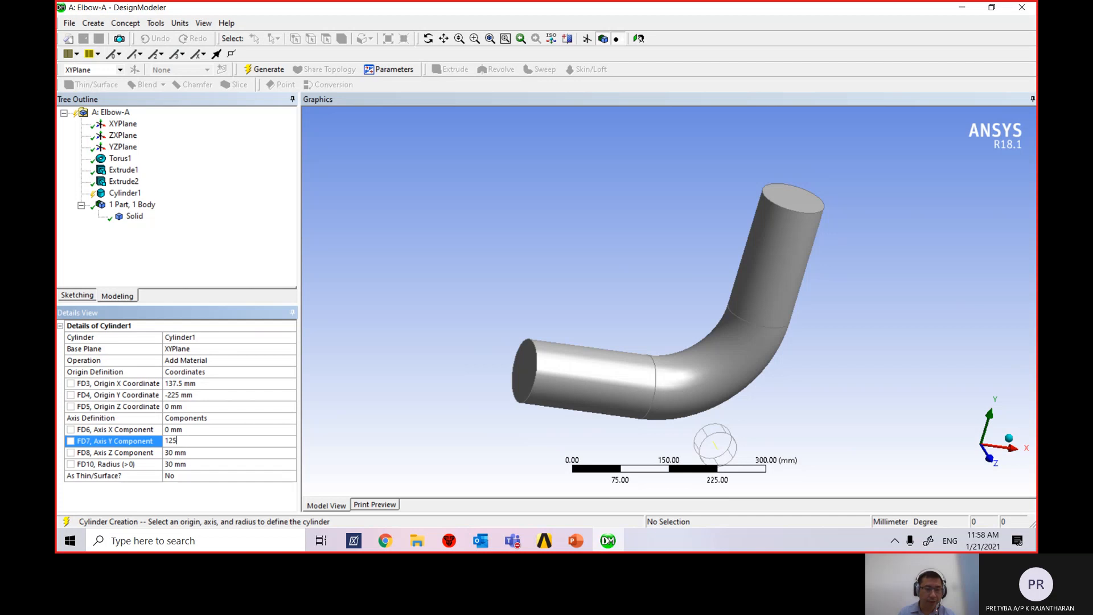
pyautogui.write('25')
pyautogui.press('Return')
pyautogui.click(181, 452)
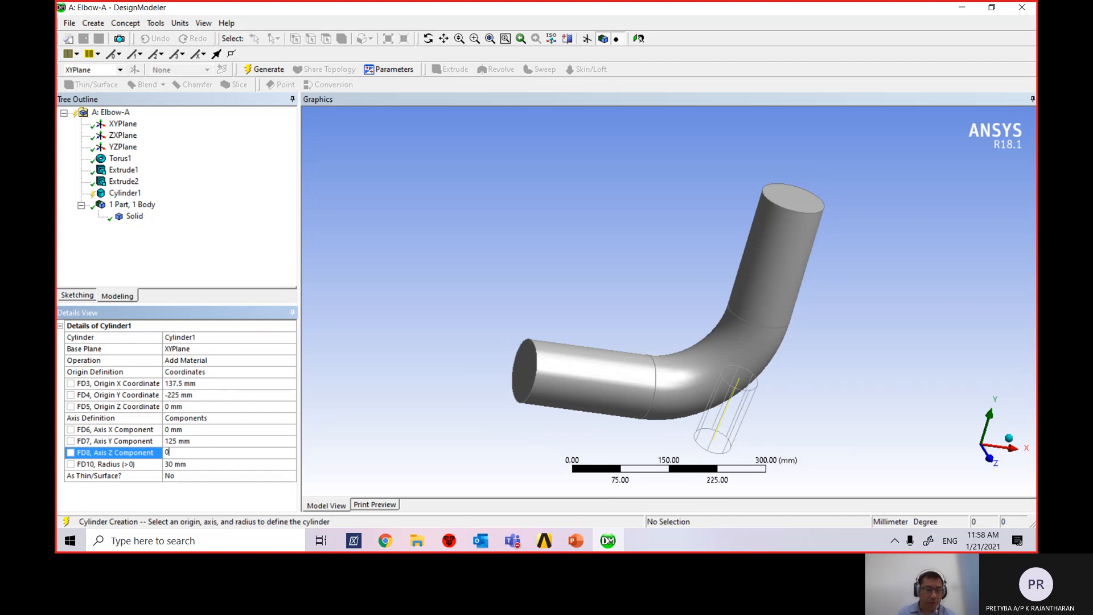
pyautogui.press('Return')
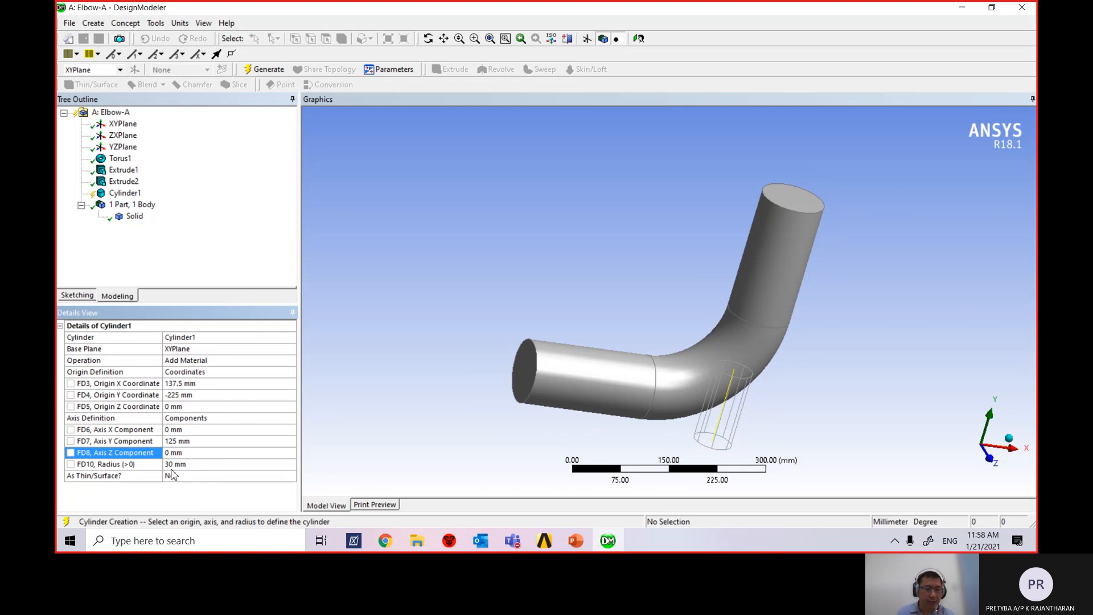
# Check slide 12's elbow dimensions in PowerPoint, then return to DesignModeler.
pyautogui.click(576, 540)
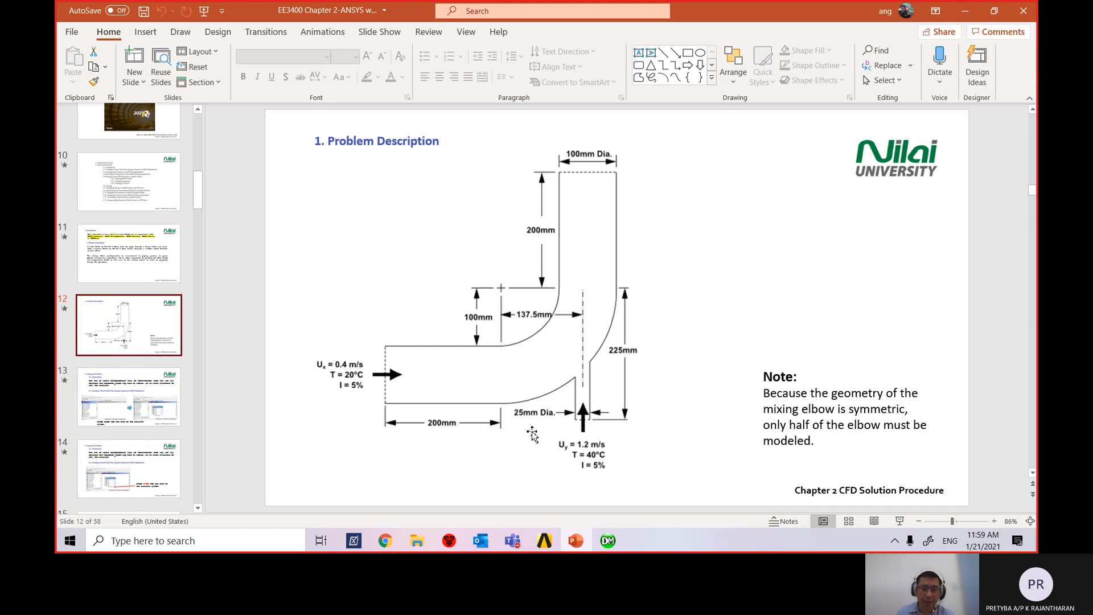
pyautogui.click(608, 541)
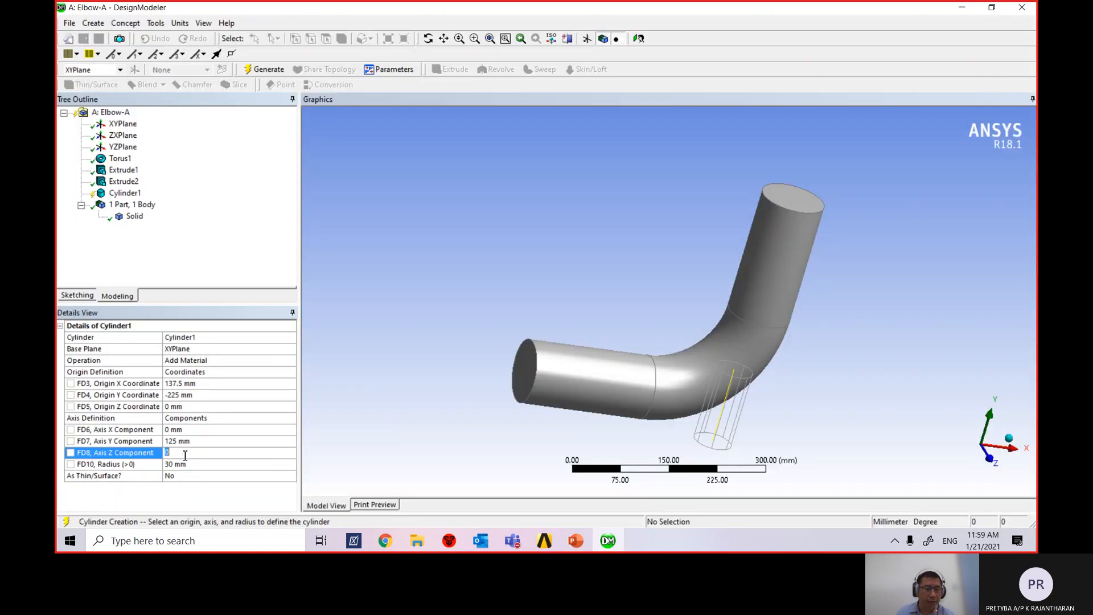
# Change Cylinder1's radius from 30 mm to 12.5 mm.
pyautogui.click(188, 464)
pyautogui.write('1')
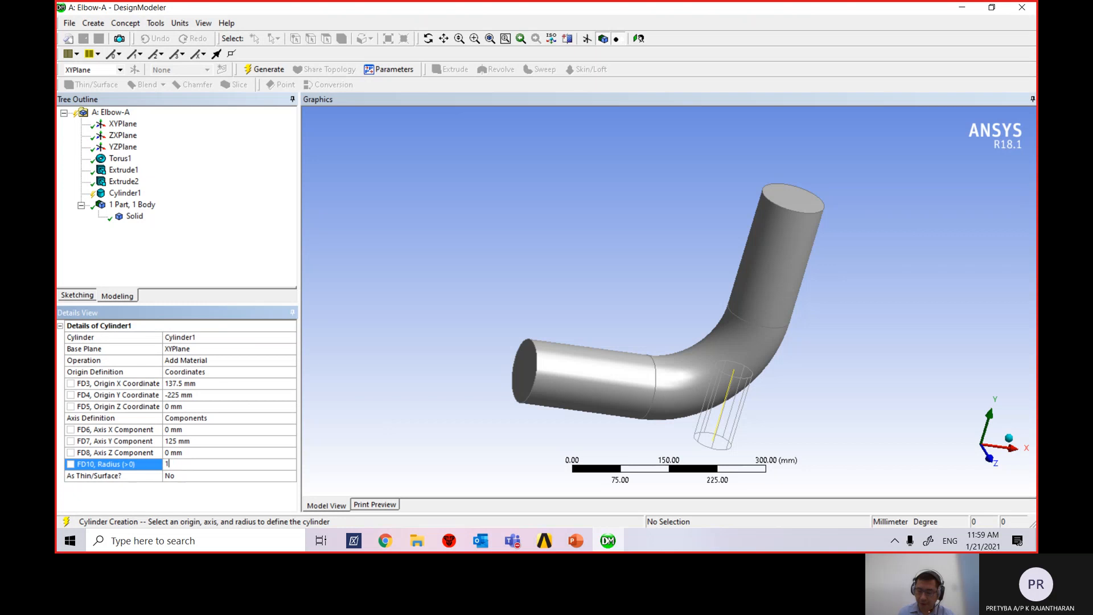
pyautogui.write('2.5')
pyautogui.press('Return')
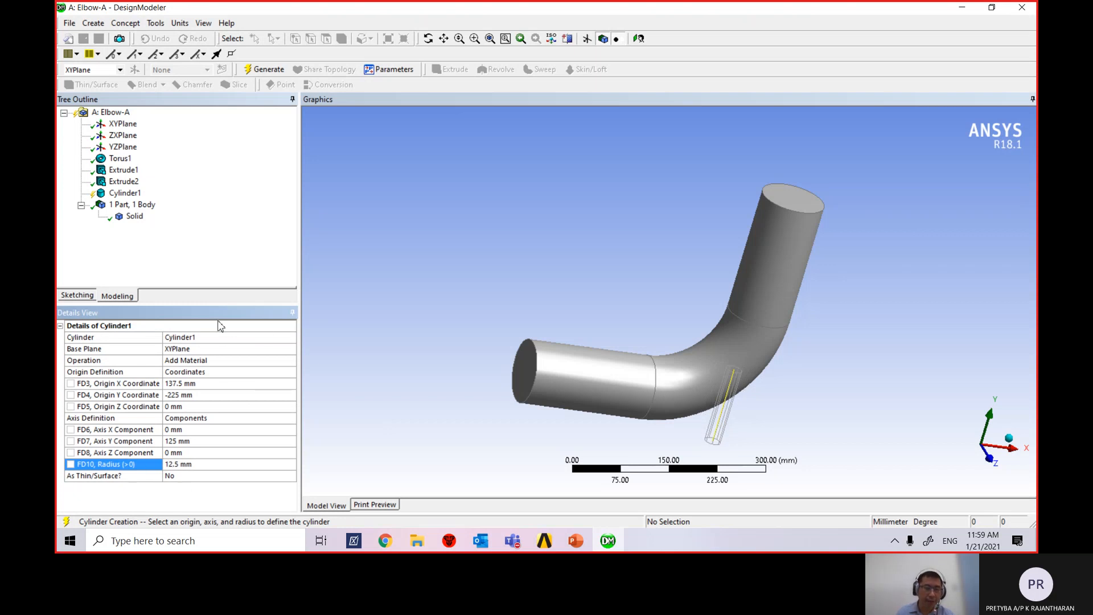
pyautogui.moveTo(857, 374); pyautogui.dragTo(799, 346, button='middle')
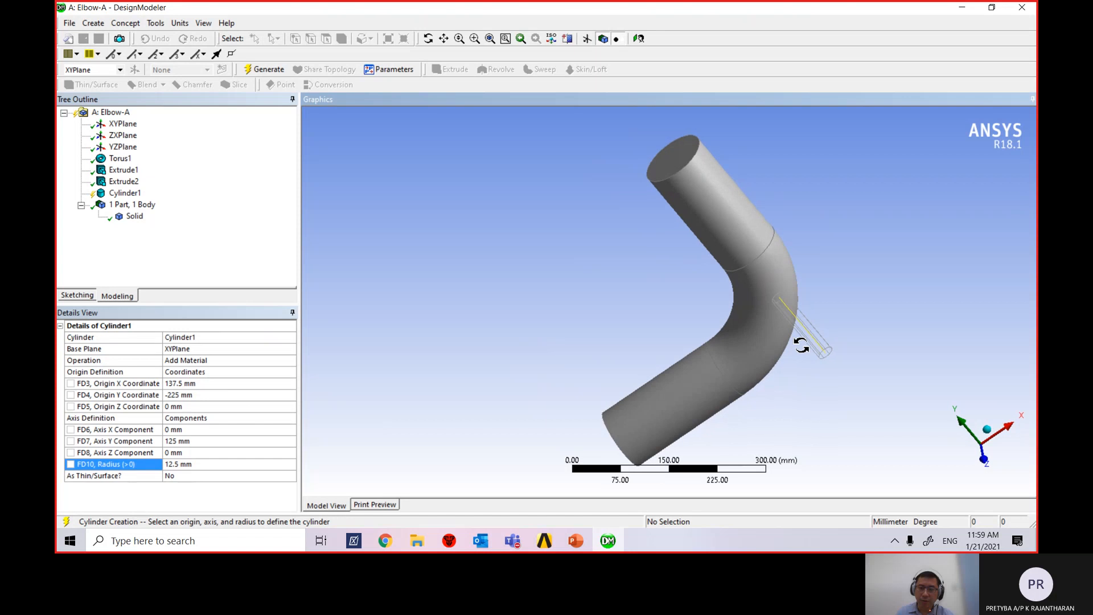
# Generate Cylinder1, fusing the 12.5 mm branch pipe onto the elbow body.
pyautogui.click(265, 72)
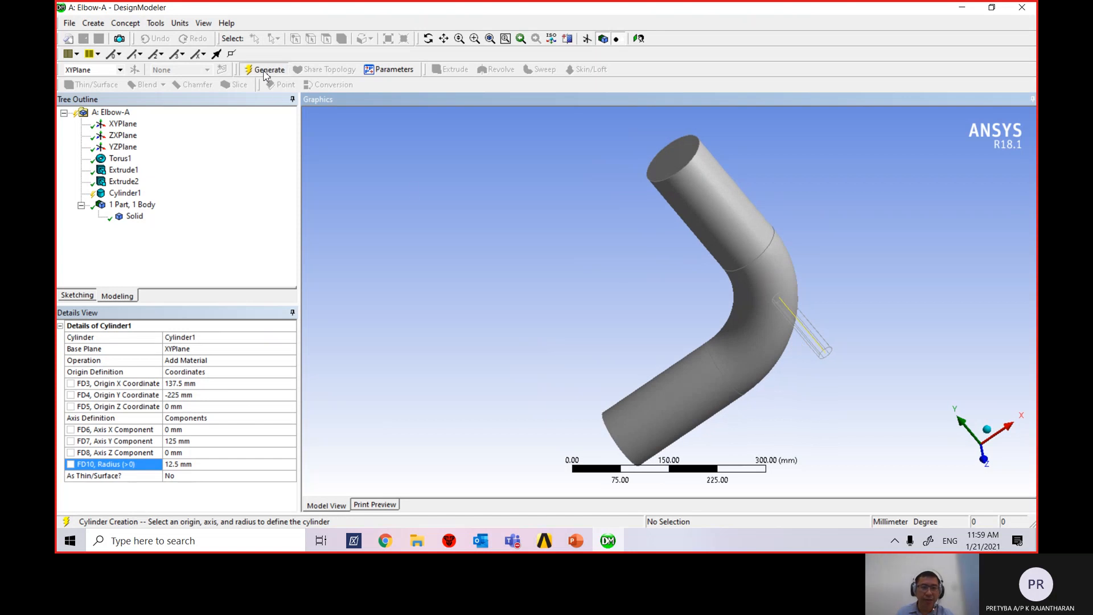
pyautogui.moveTo(727, 371); pyautogui.dragTo(842, 349, button='middle')
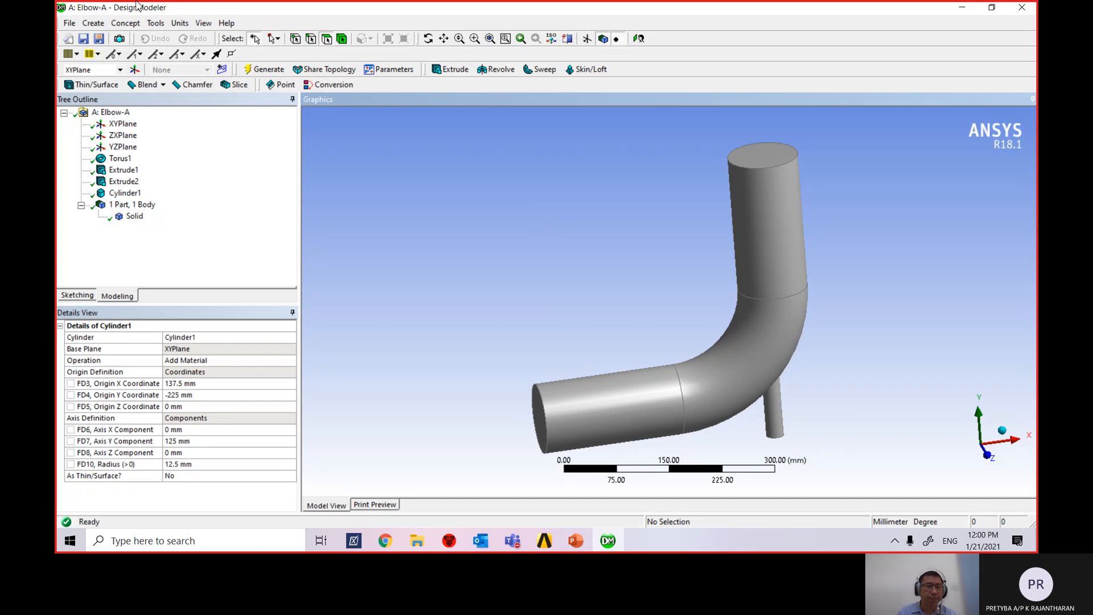
pyautogui.click(157, 24)
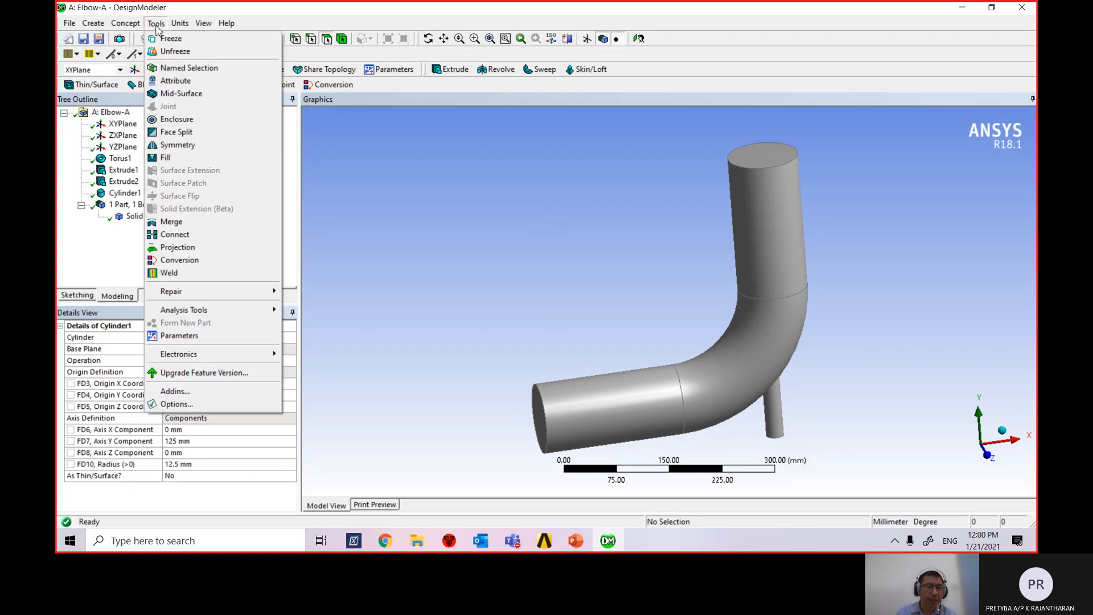
# Insert a Tools > Symmetry feature and activate its Symmetry Plane 1 field, viewing along X.
pyautogui.click(206, 149)
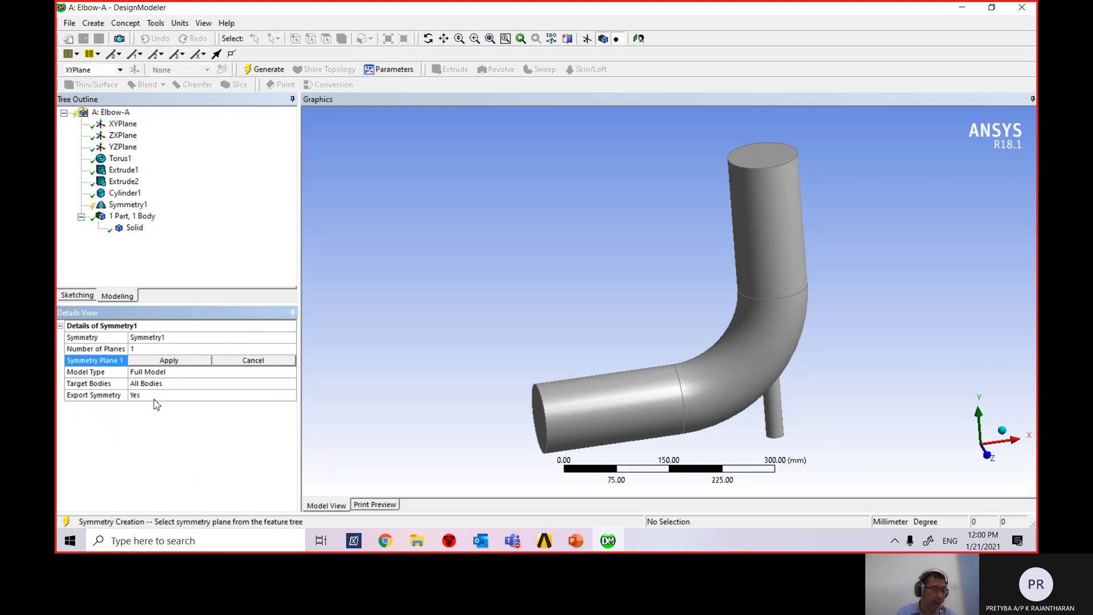
pyautogui.click(178, 361)
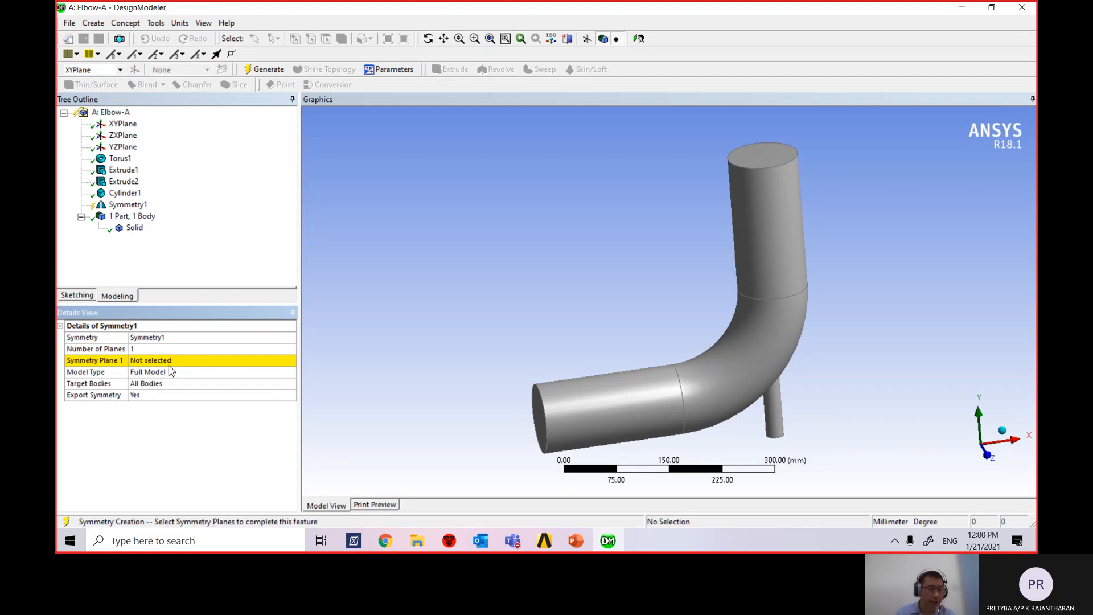
pyautogui.click(173, 362)
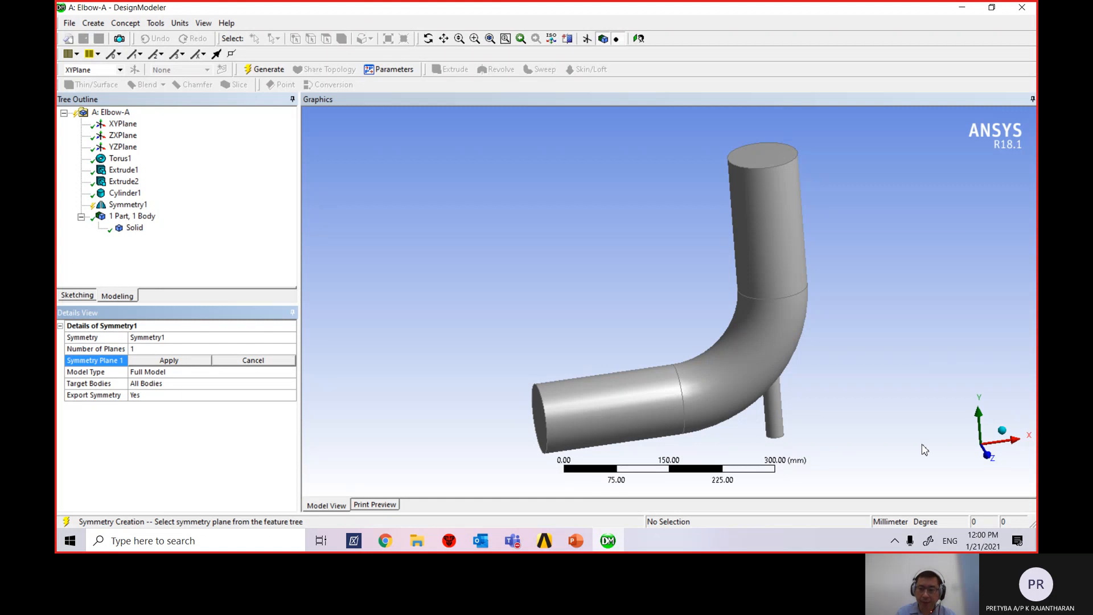
pyautogui.moveTo(923, 446); pyautogui.dragTo(1021, 476, button='middle')
pyautogui.click(954, 447)
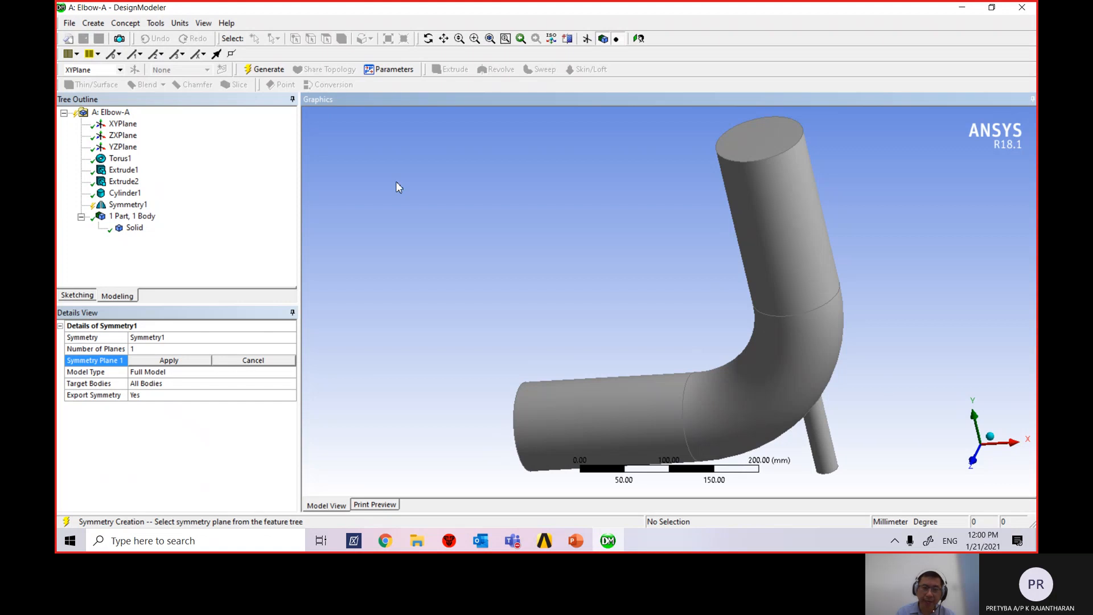
# Apply XYPlane as Symmetry1's plane and generate the half elbow.
pyautogui.click(122, 125)
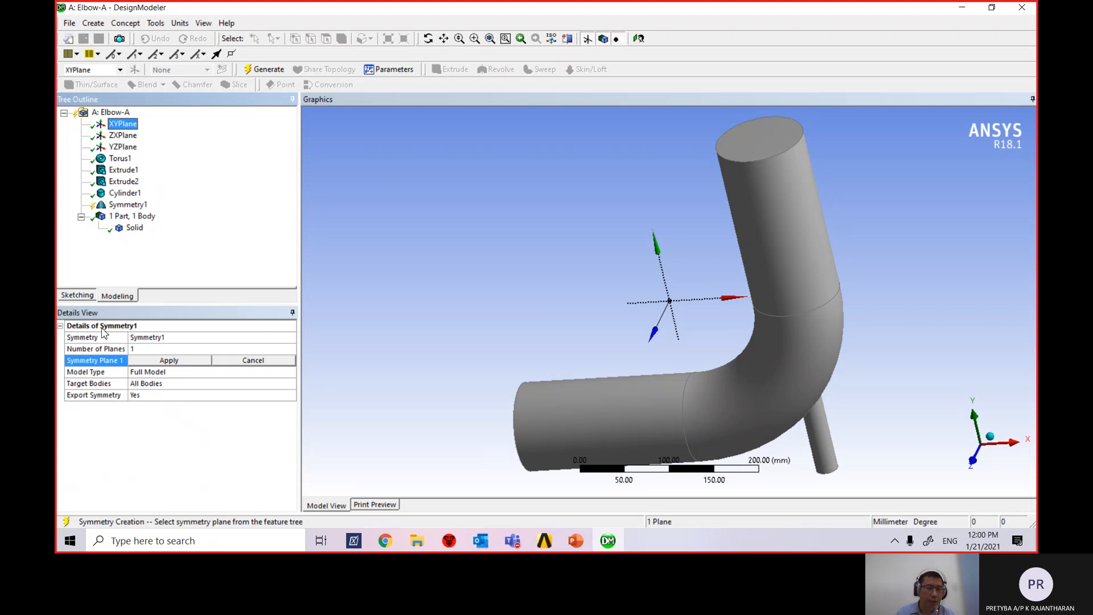
pyautogui.click(167, 361)
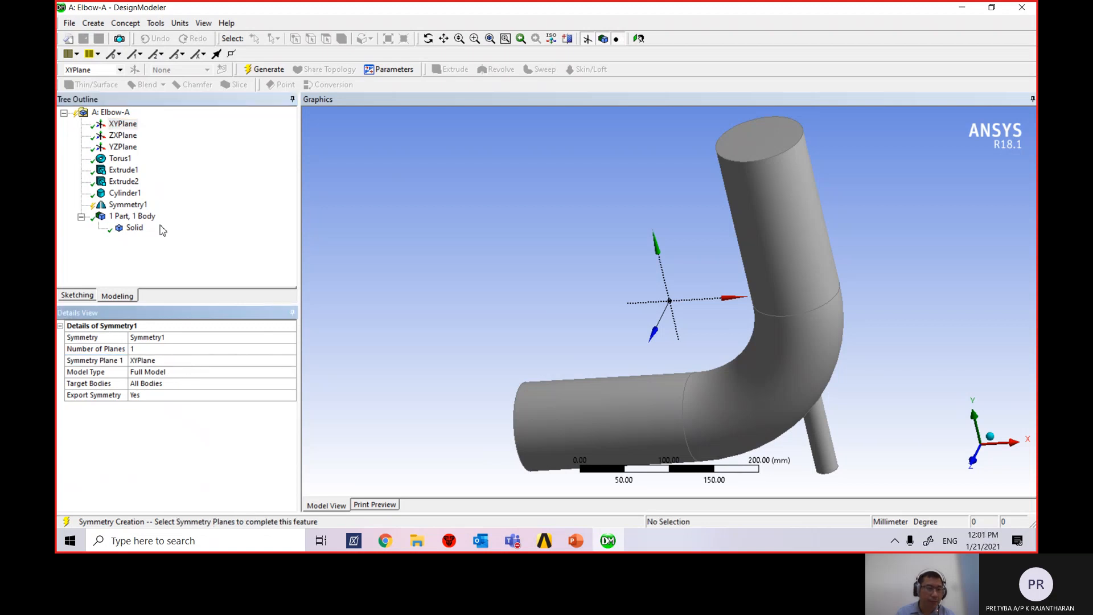
pyautogui.click(253, 70)
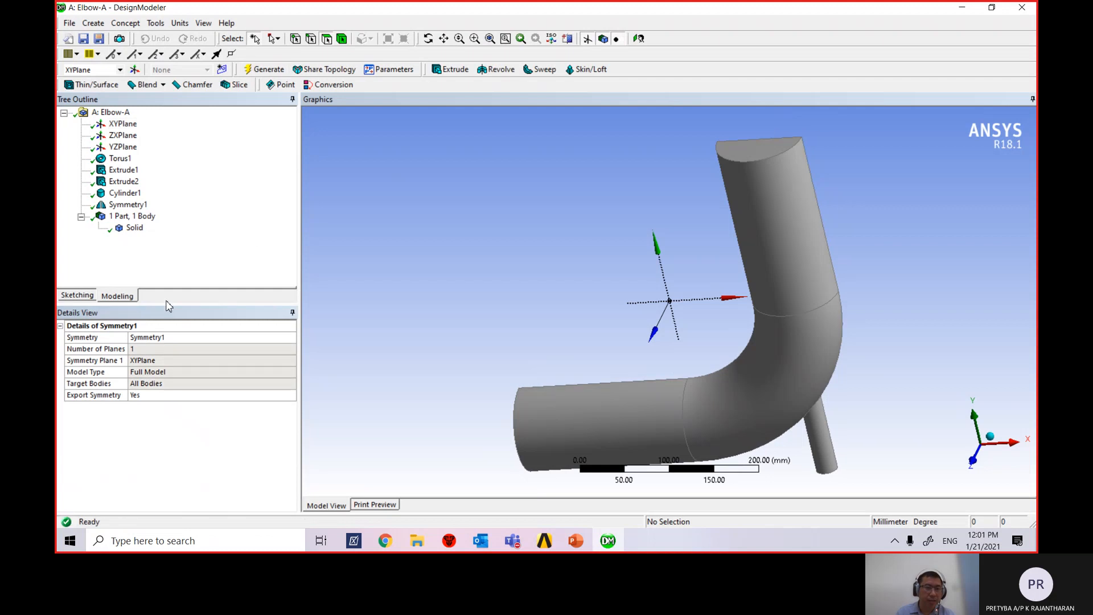
pyautogui.moveTo(363, 316); pyautogui.dragTo(458, 308, button='middle')
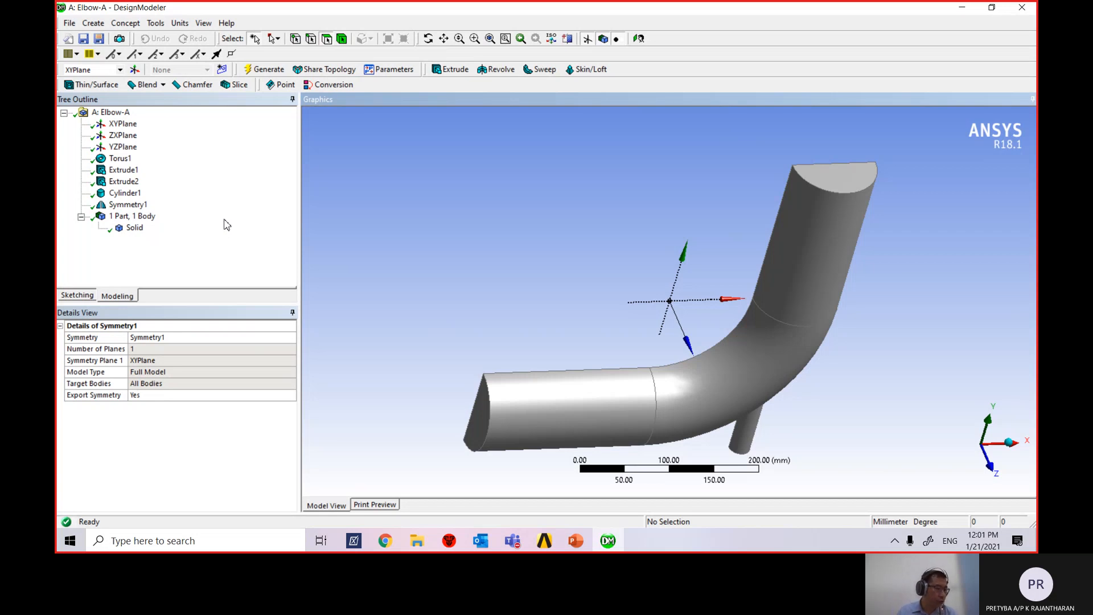
# Rename the half-elbow body to 'fluid'.
pyautogui.click(135, 228)
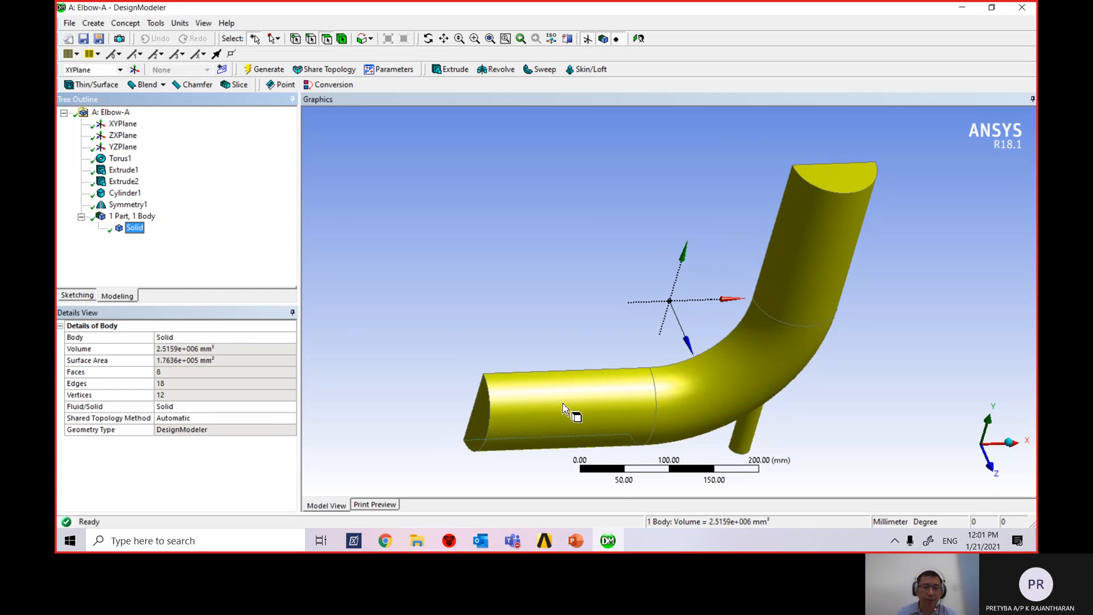
pyautogui.click(178, 338)
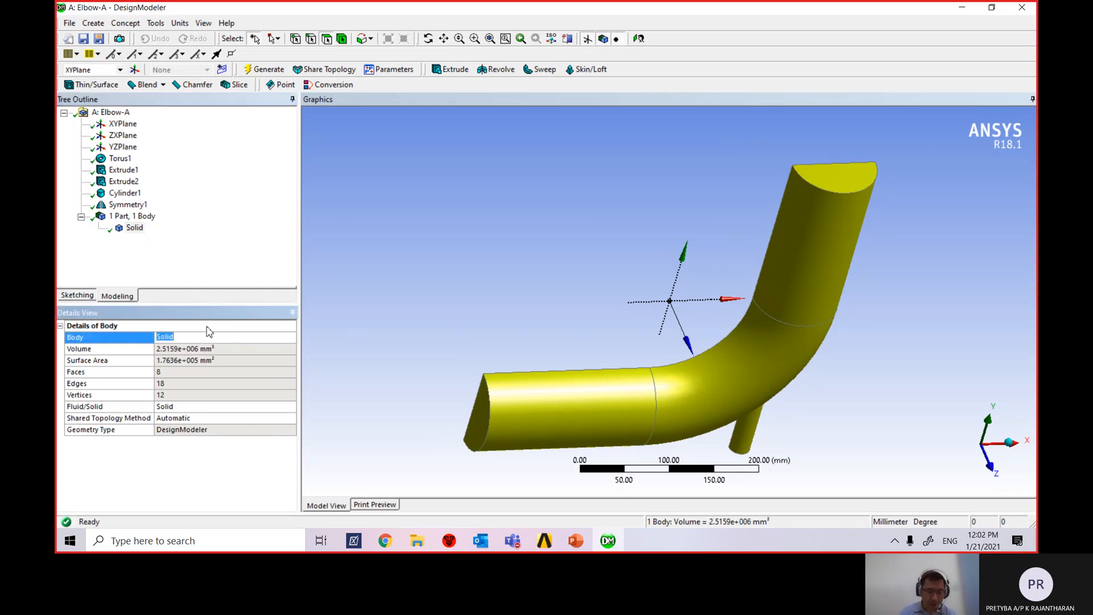
pyautogui.write('flu')
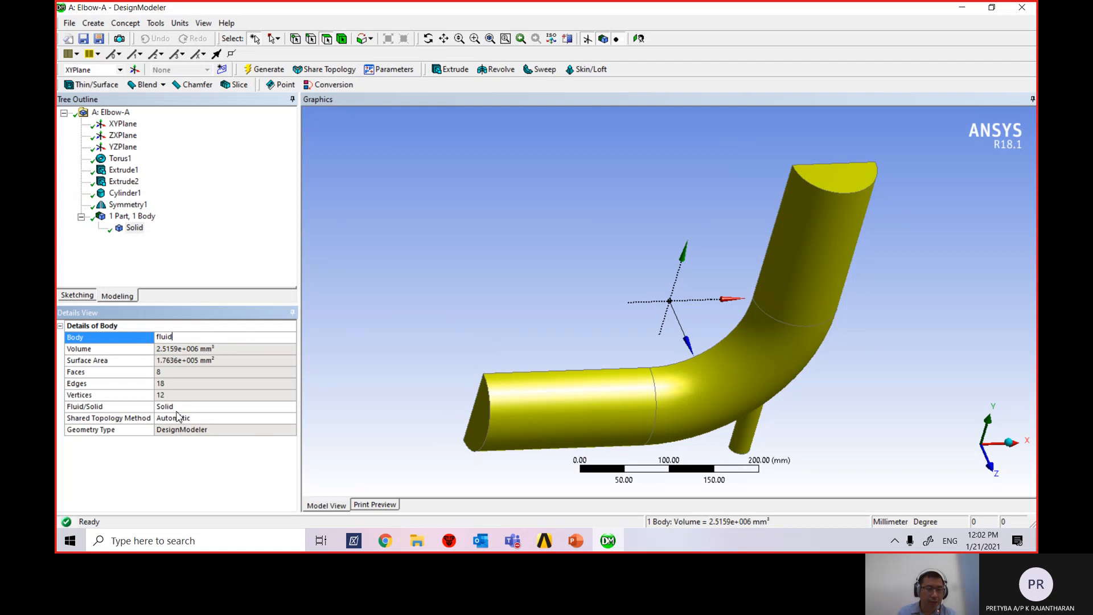
pyautogui.click(194, 408)
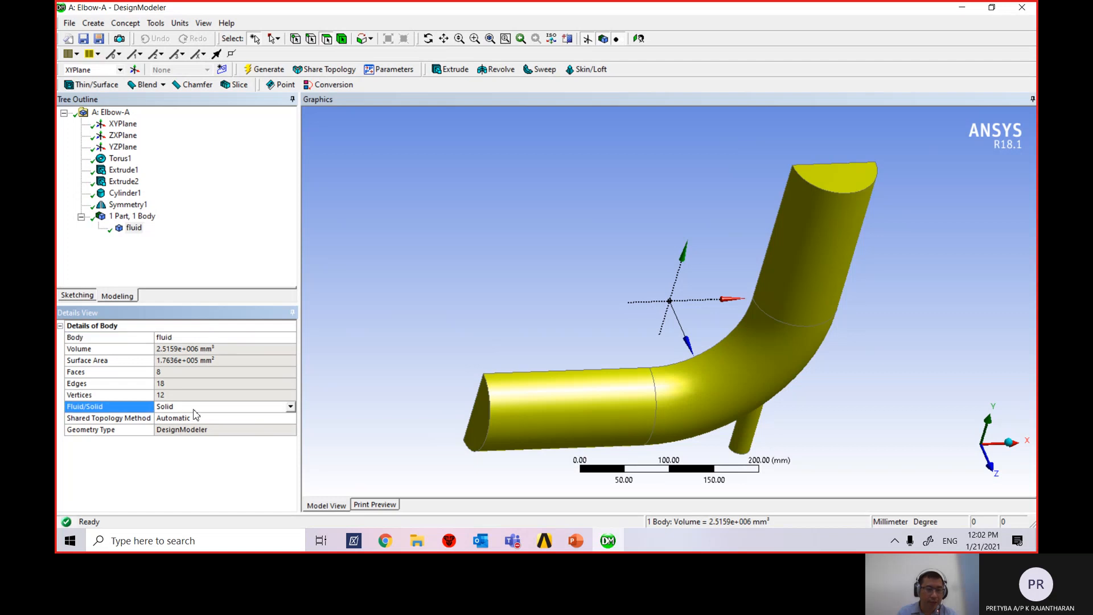
# Set the body type to Fluid, regenerate, and show slide 12 in PowerPoint.
pyautogui.click(291, 408)
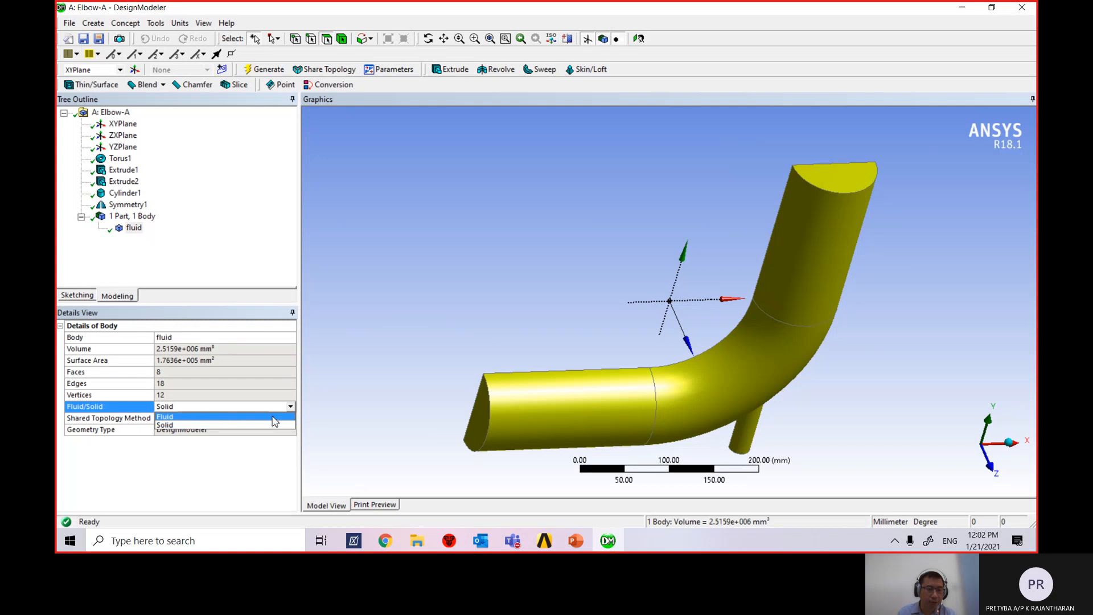
pyautogui.click(274, 417)
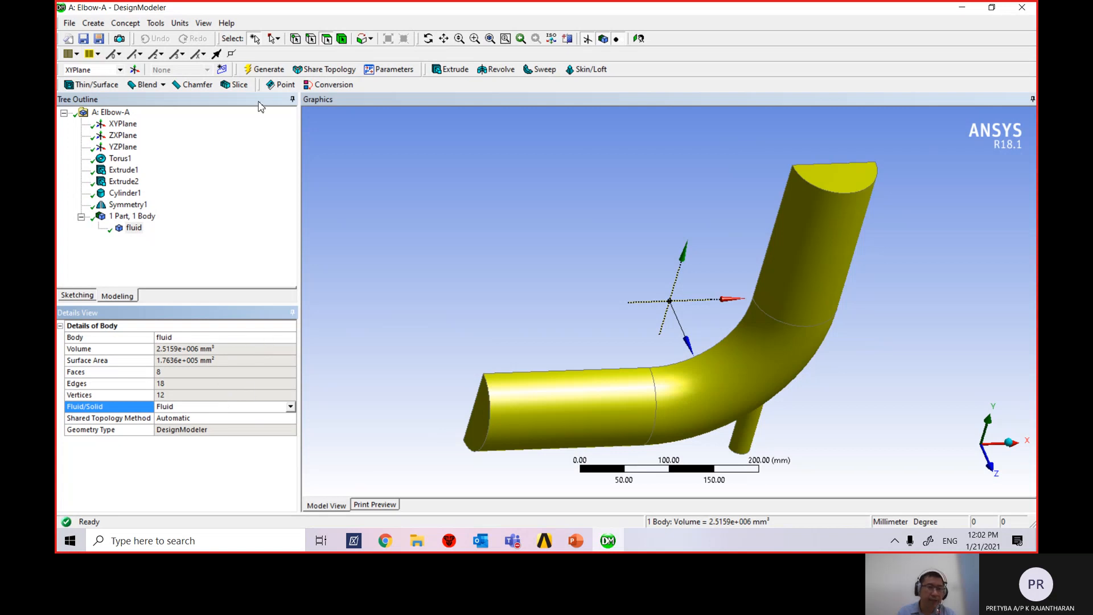
pyautogui.click(268, 70)
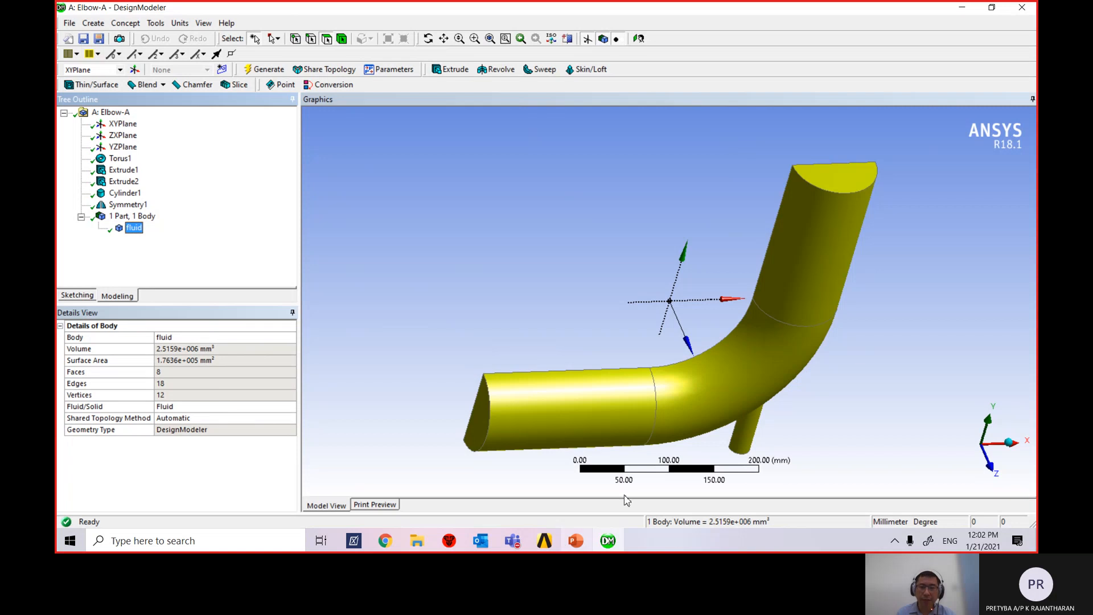
pyautogui.click(1027, 11)
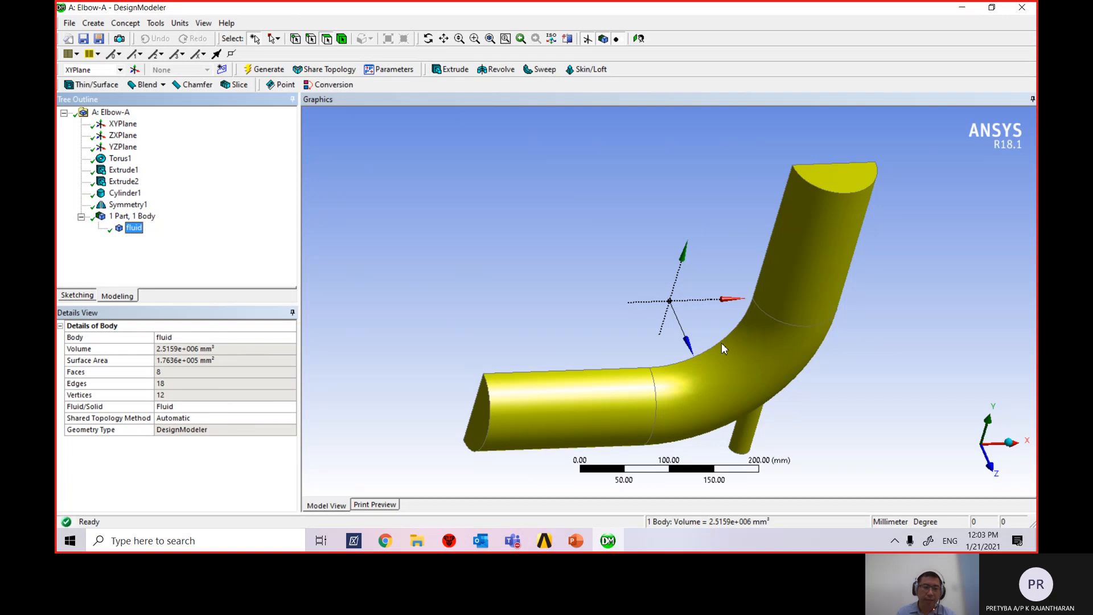
pyautogui.click(576, 542)
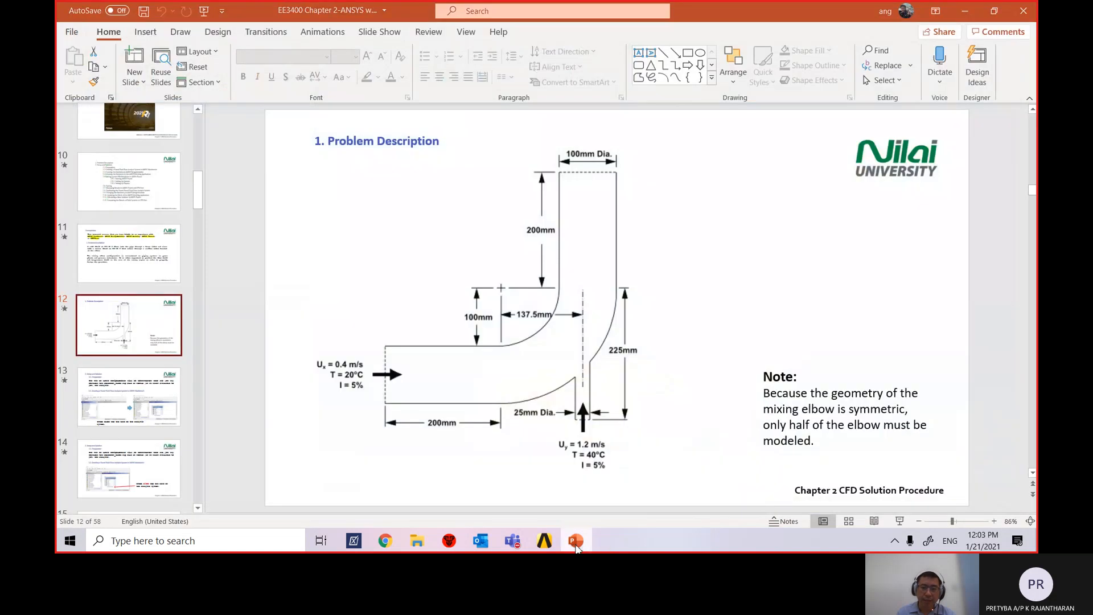
# Minimize PowerPoint to bring the Elbow-A project schematic back into view.
pyautogui.click(576, 541)
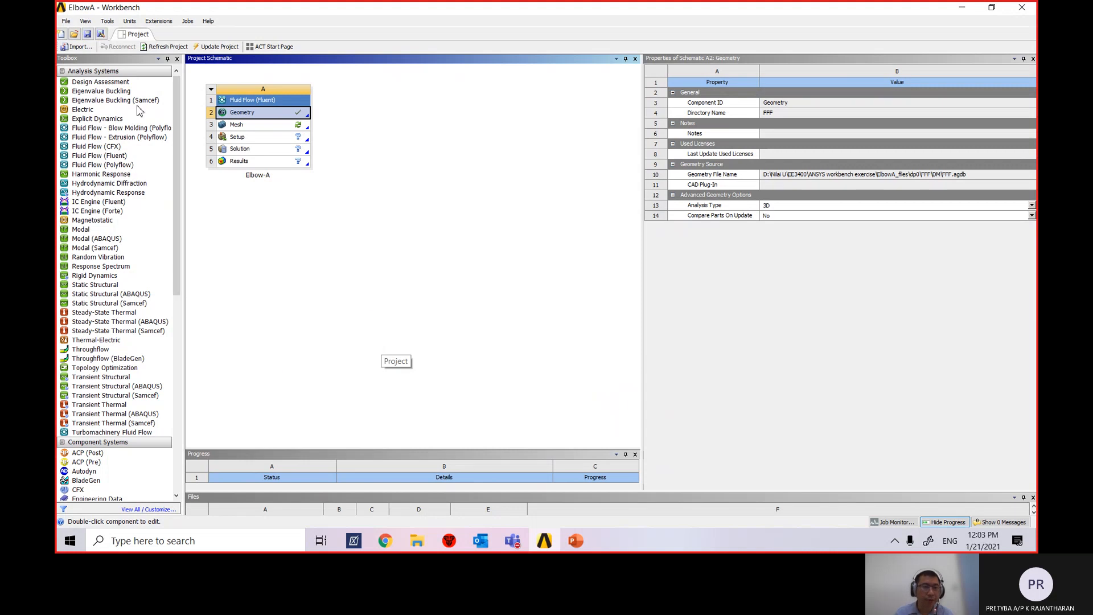
# Resize the Workbench panels so the Files panel lists FFF.agdb and Progress shrinks.
pyautogui.click(85, 22)
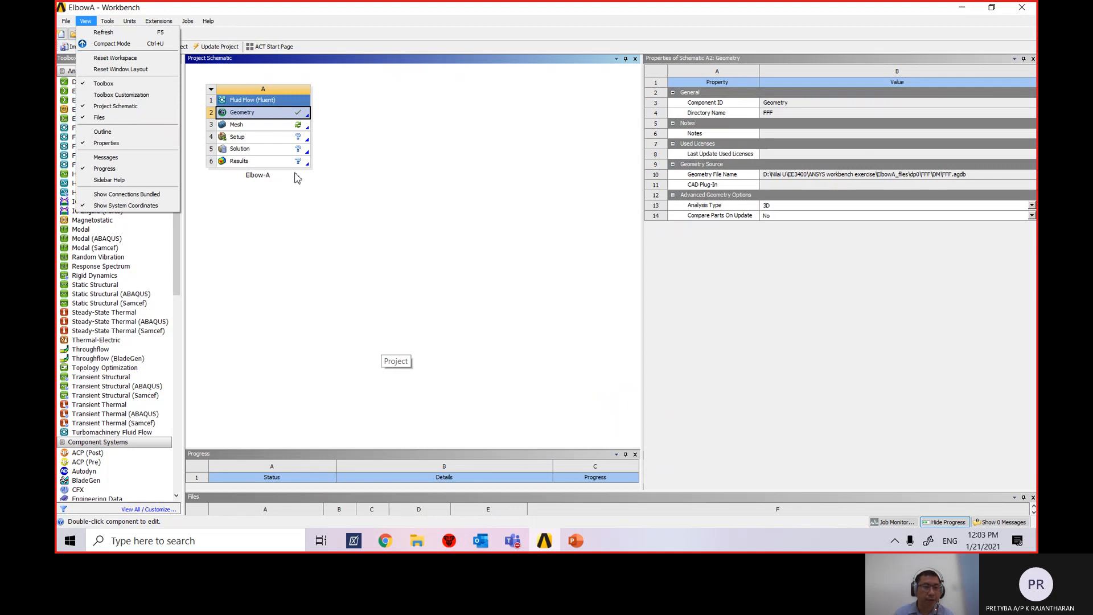
pyautogui.moveTo(352, 451); pyautogui.dragTo(357, 387)
pyautogui.moveTo(321, 494); pyautogui.dragTo(326, 411)
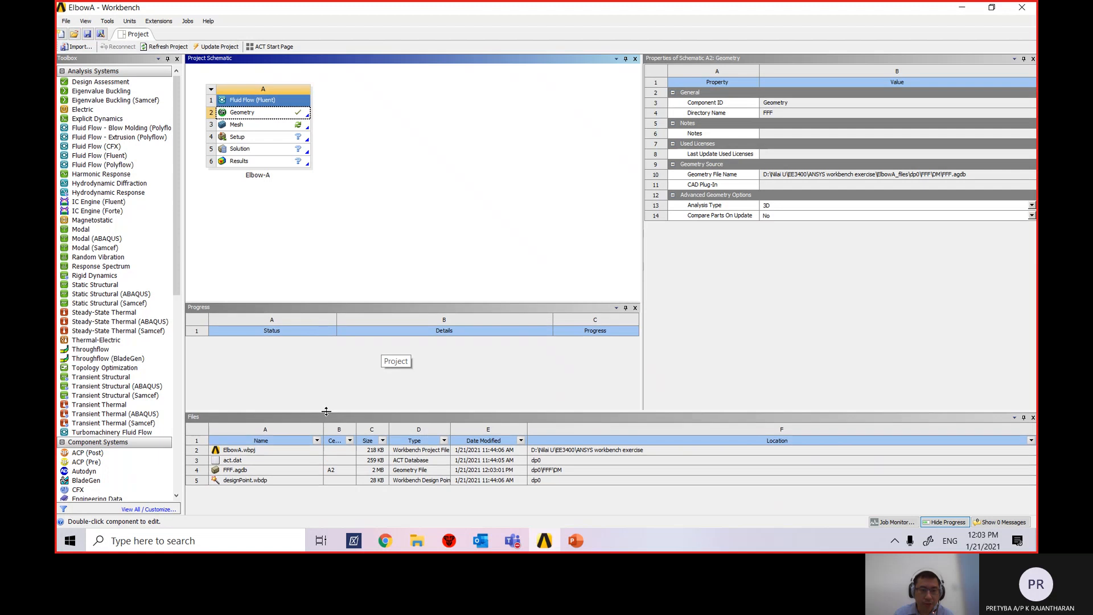
pyautogui.moveTo(334, 300); pyautogui.dragTo(327, 367)
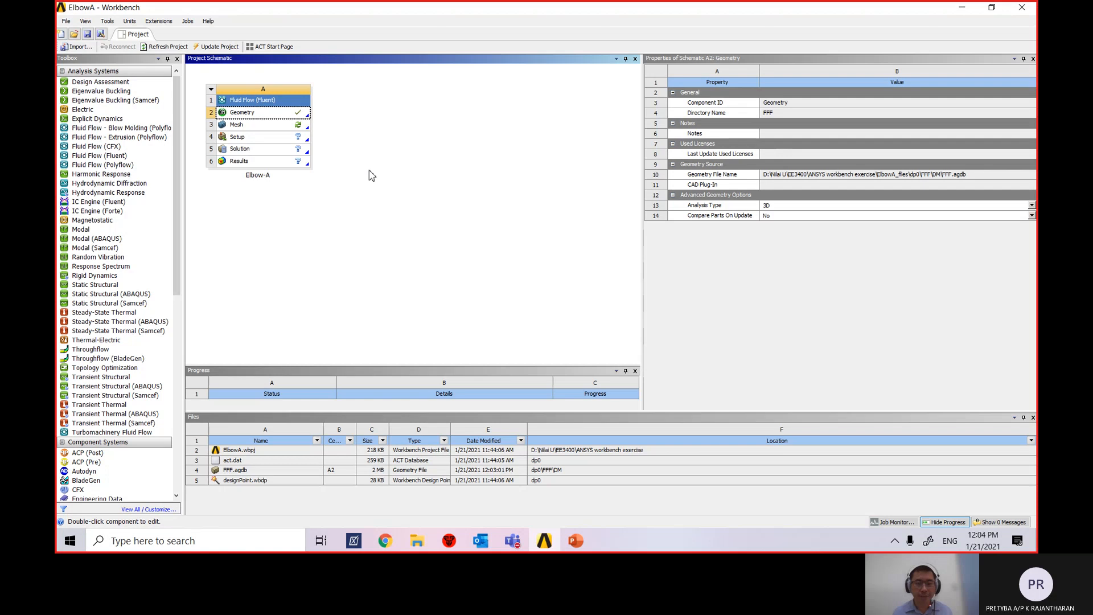
# Edit Elbow-A's Mesh cell to load the half-elbow geometry in Meshing.
pyautogui.click(281, 128)
pyautogui.rightClick(285, 126)
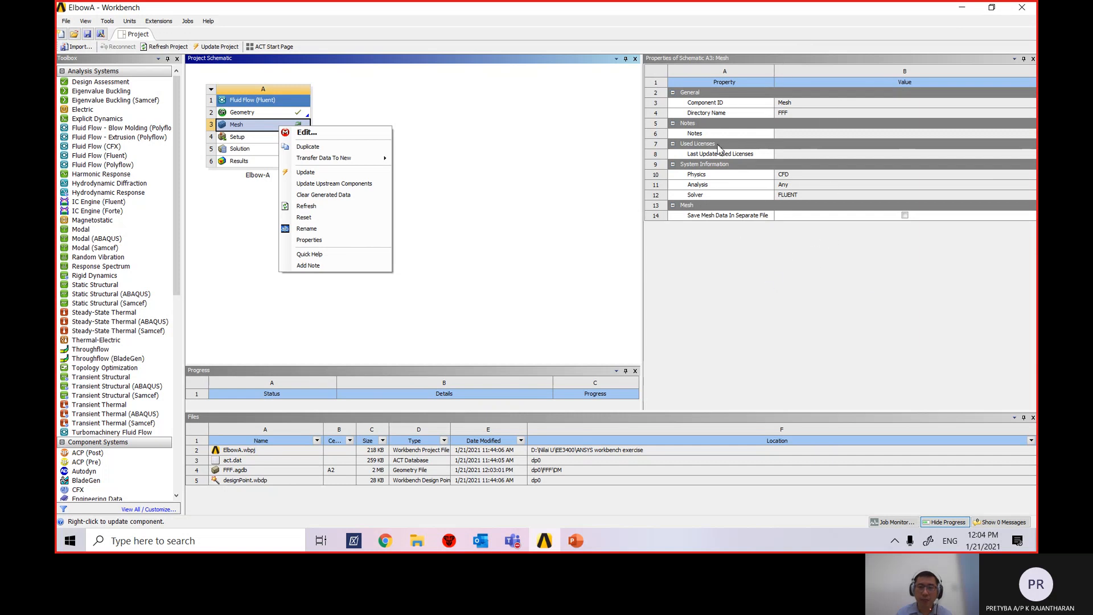
pyautogui.click(330, 134)
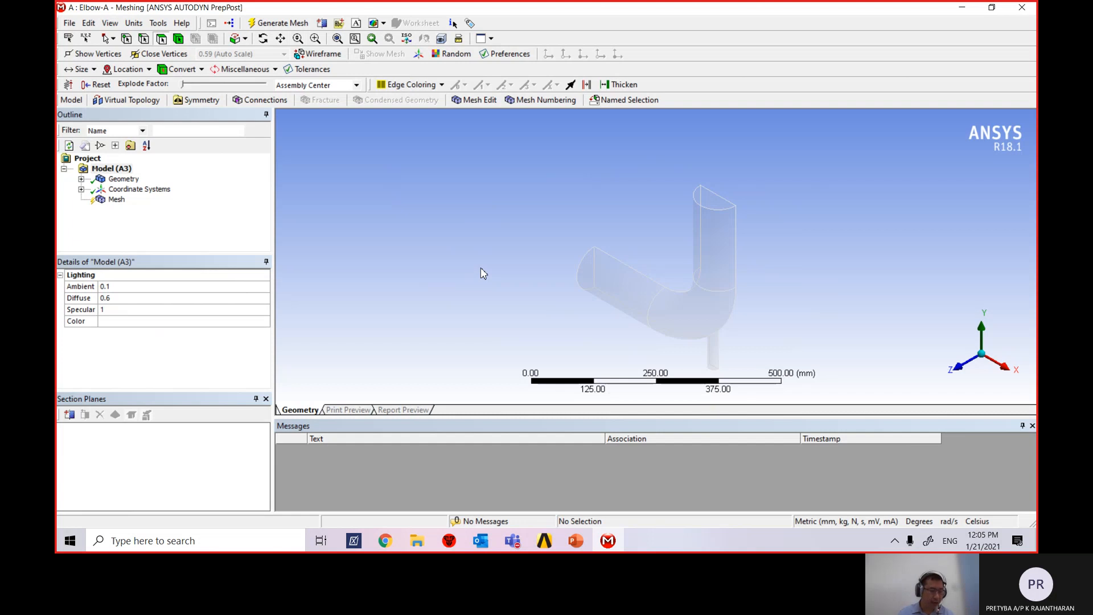
# Leave the Problem Description slides for Meshing and rotate the elbow toward its large inlet.
pyautogui.click(575, 540)
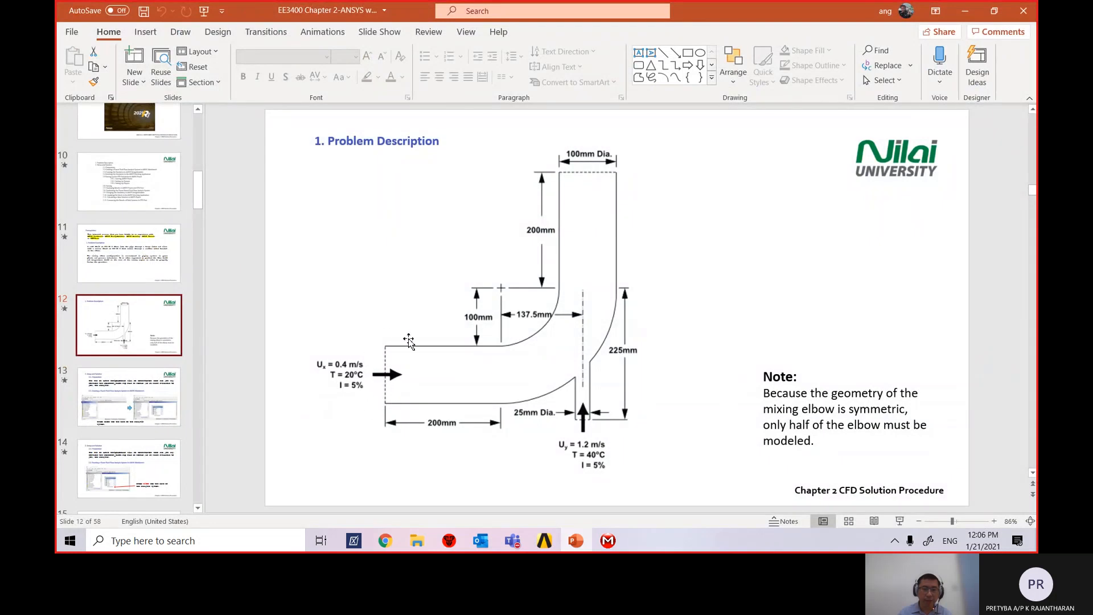
pyautogui.click(608, 542)
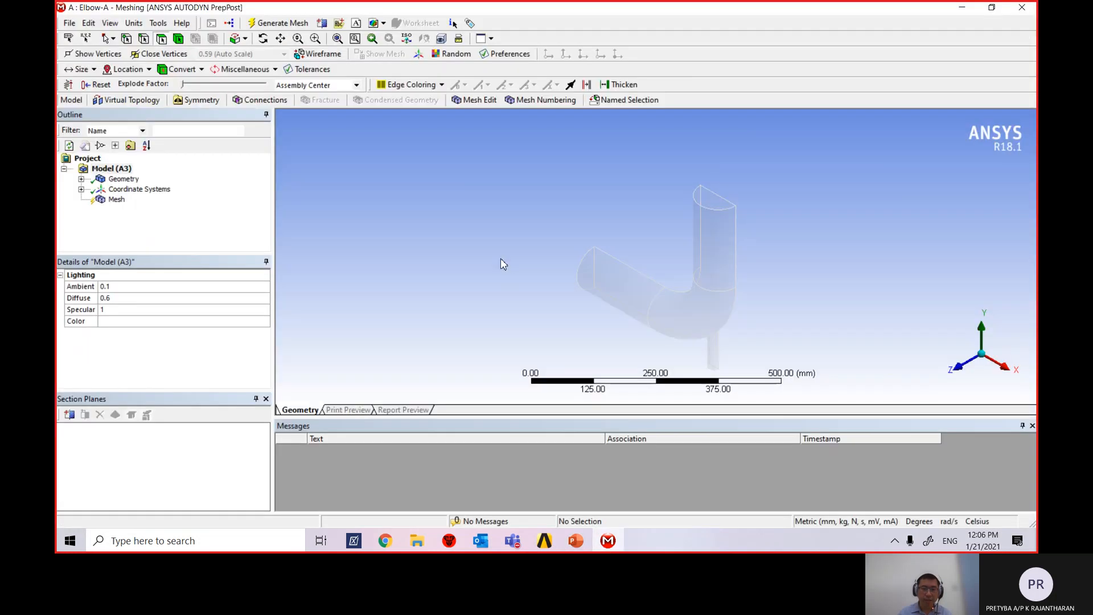
pyautogui.moveTo(501, 262); pyautogui.dragTo(600, 313)
pyautogui.moveTo(465, 239); pyautogui.dragTo(488, 249, button='middle')
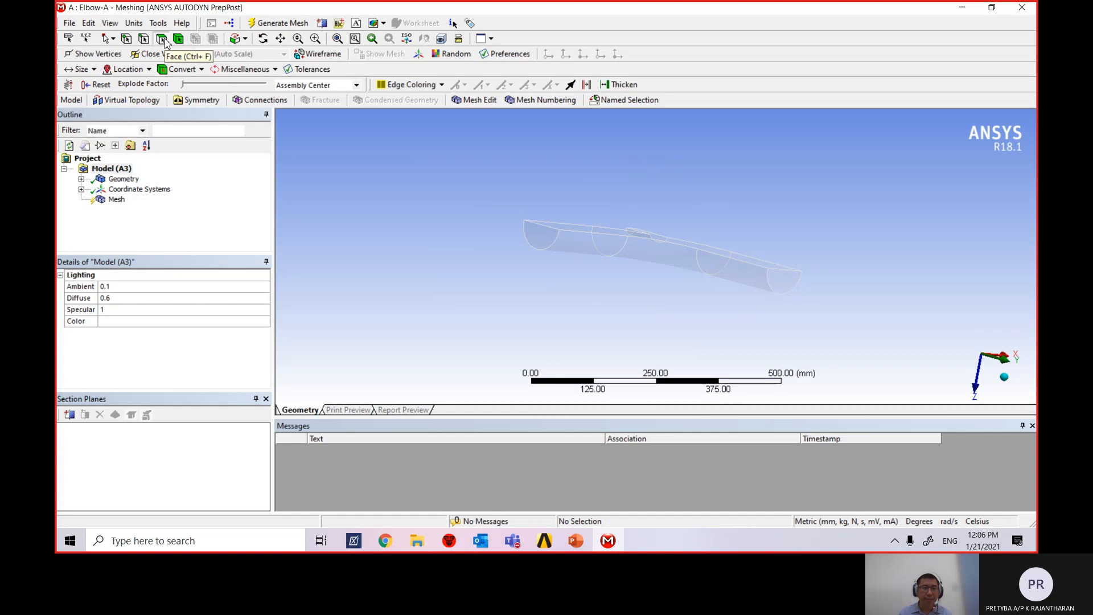
# Name the large 3907.1 mm² inlet face Velocity-inlet-large.
pyautogui.click(539, 239)
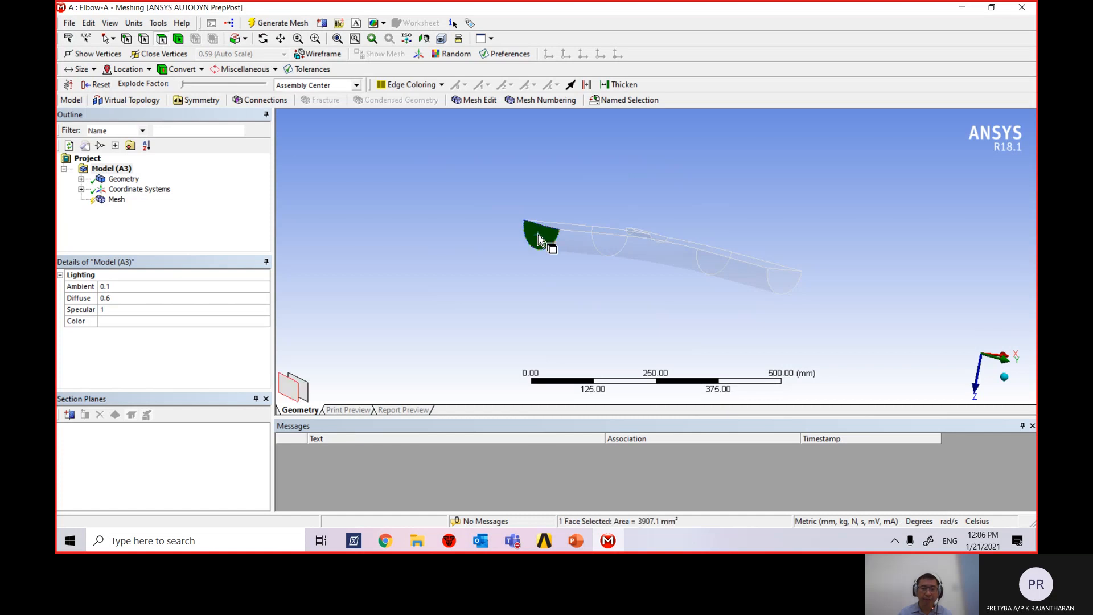
pyautogui.rightClick(544, 243)
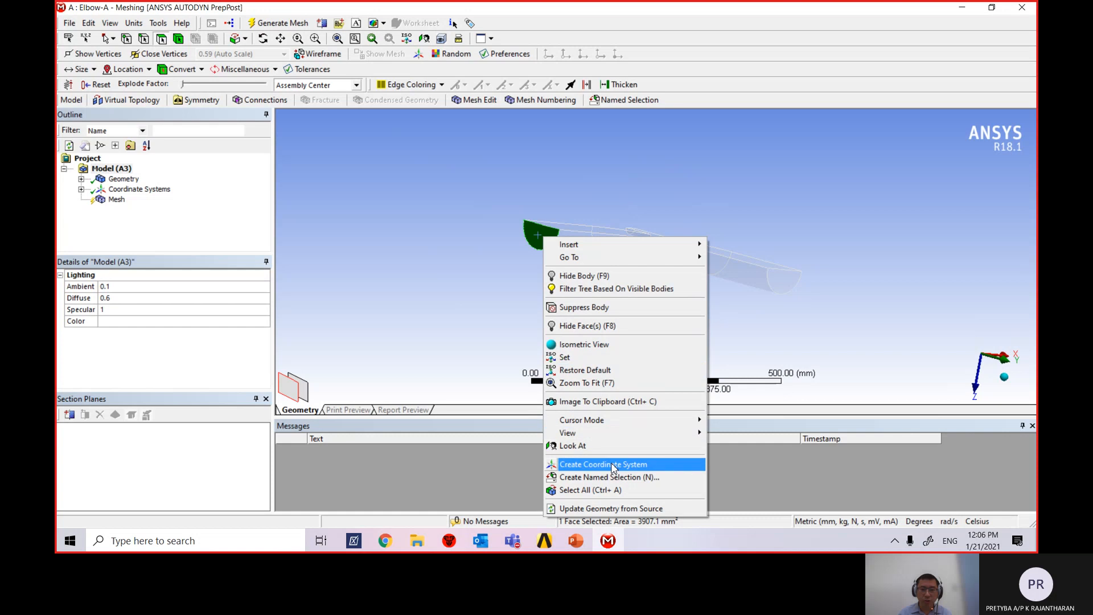
pyautogui.click(636, 483)
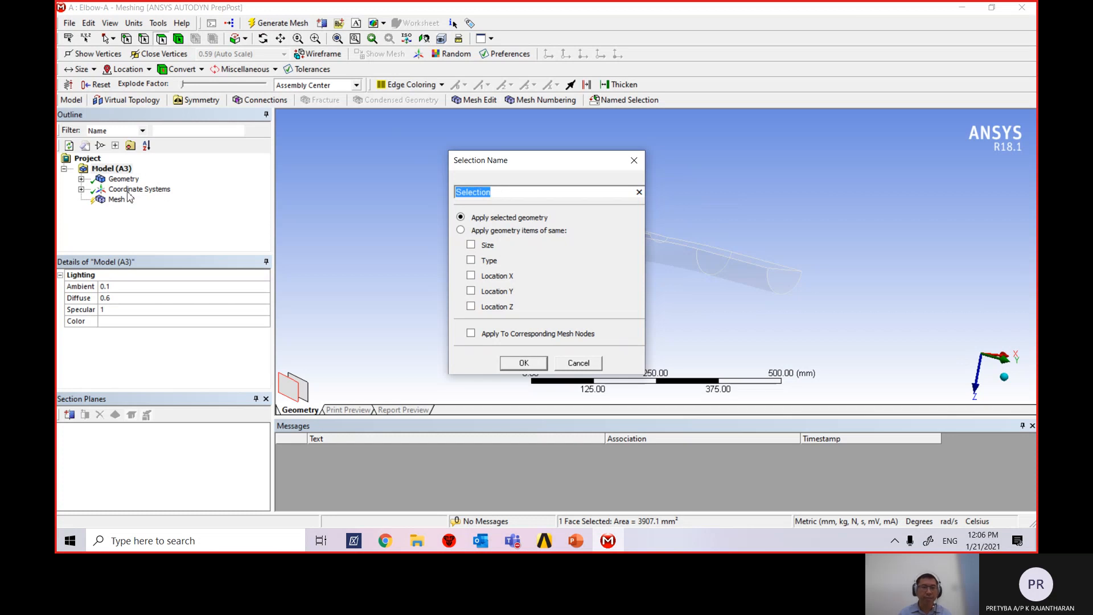
pyautogui.moveTo(509, 196); pyautogui.dragTo(411, 189)
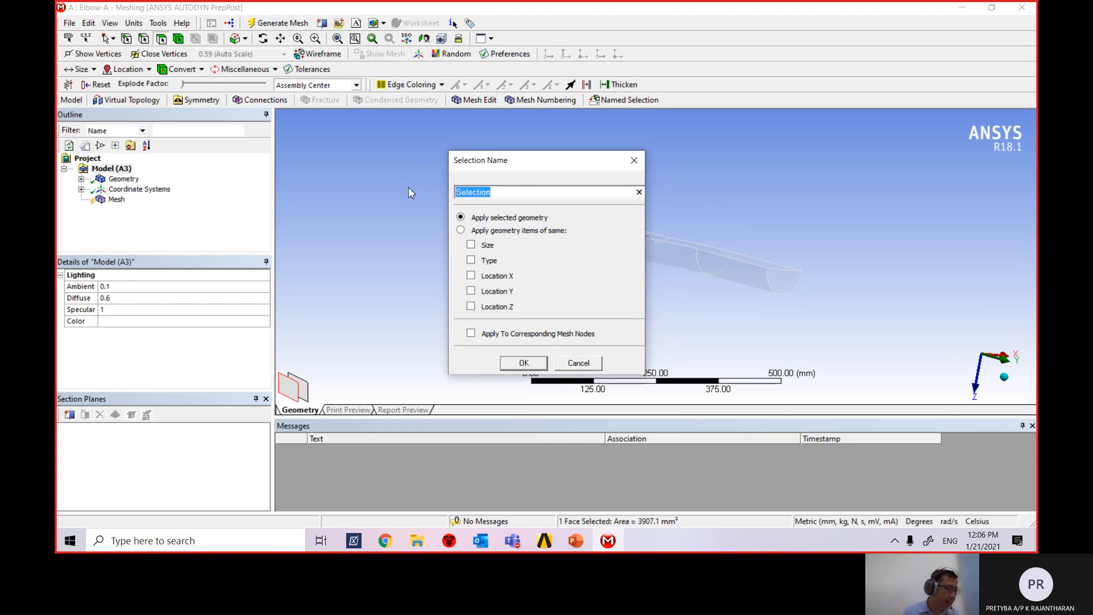
pyautogui.write('Velocity')
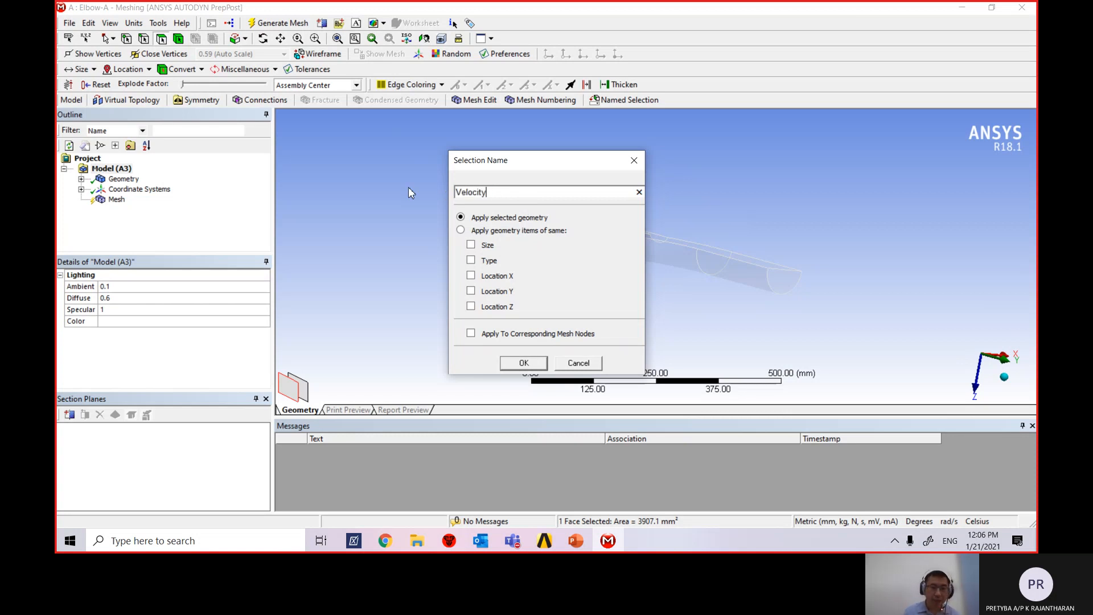
pyautogui.write('-i')
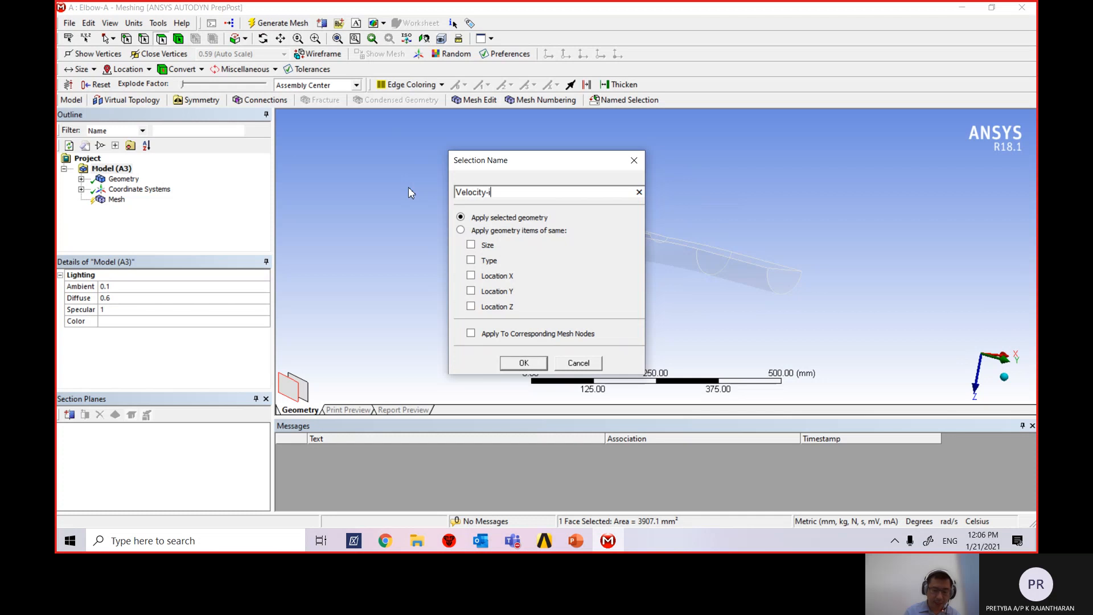
pyautogui.write('nlet-')
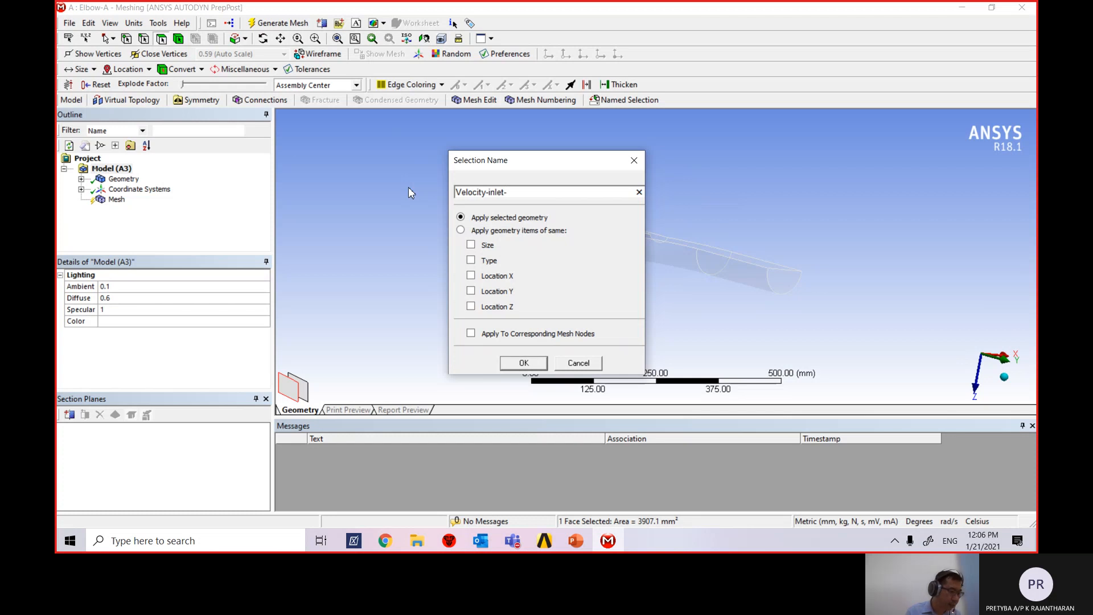
pyautogui.write('large')
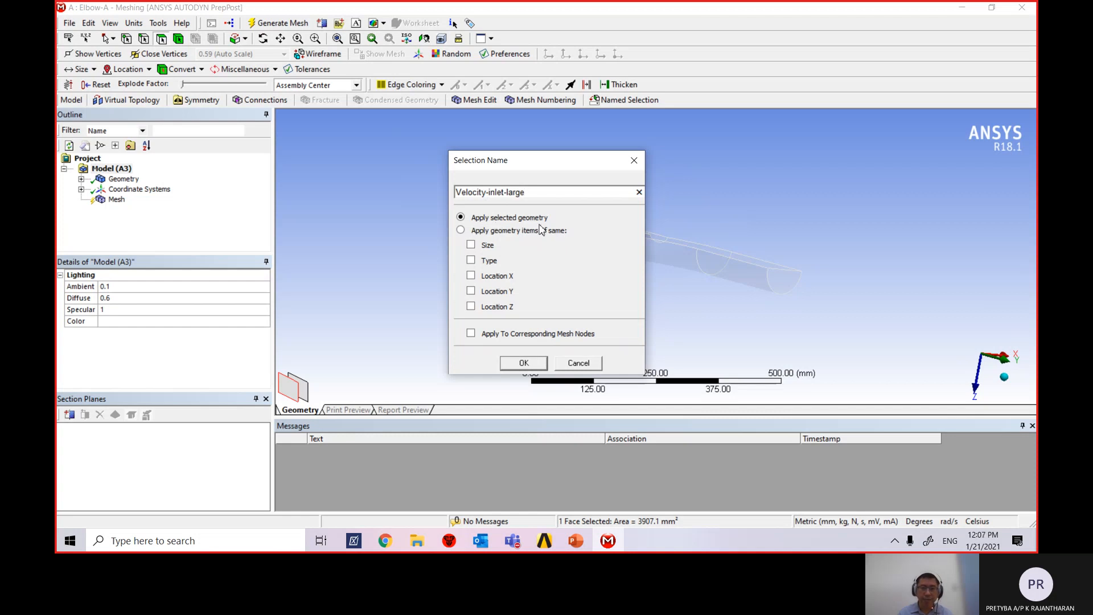
pyautogui.click(524, 363)
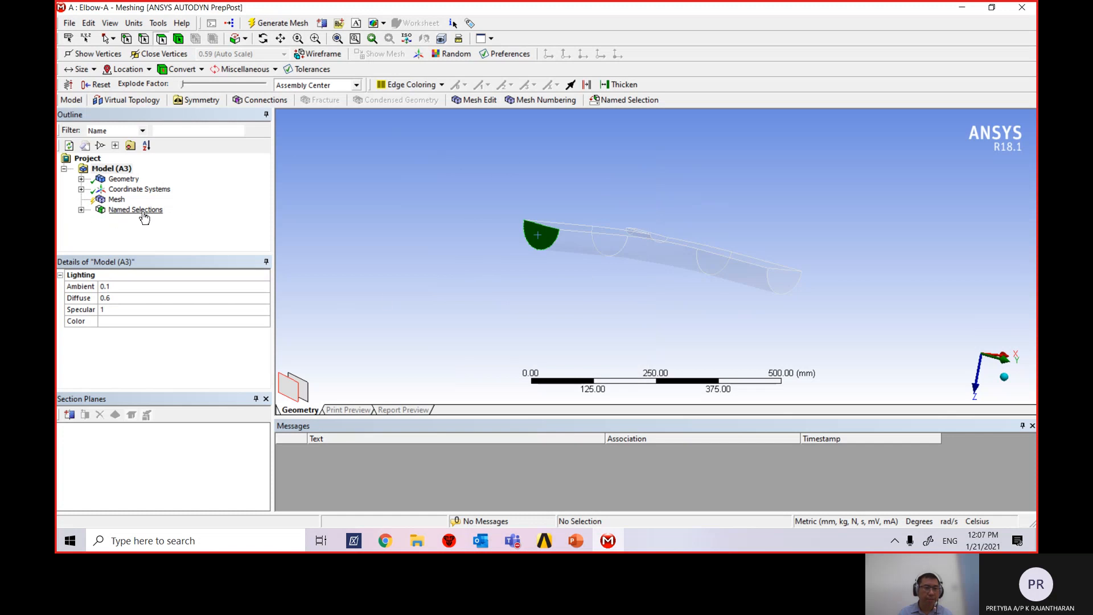
# Expand Named Selections and orbit the elbow to reach the small inlet underneath.
pyautogui.click(81, 210)
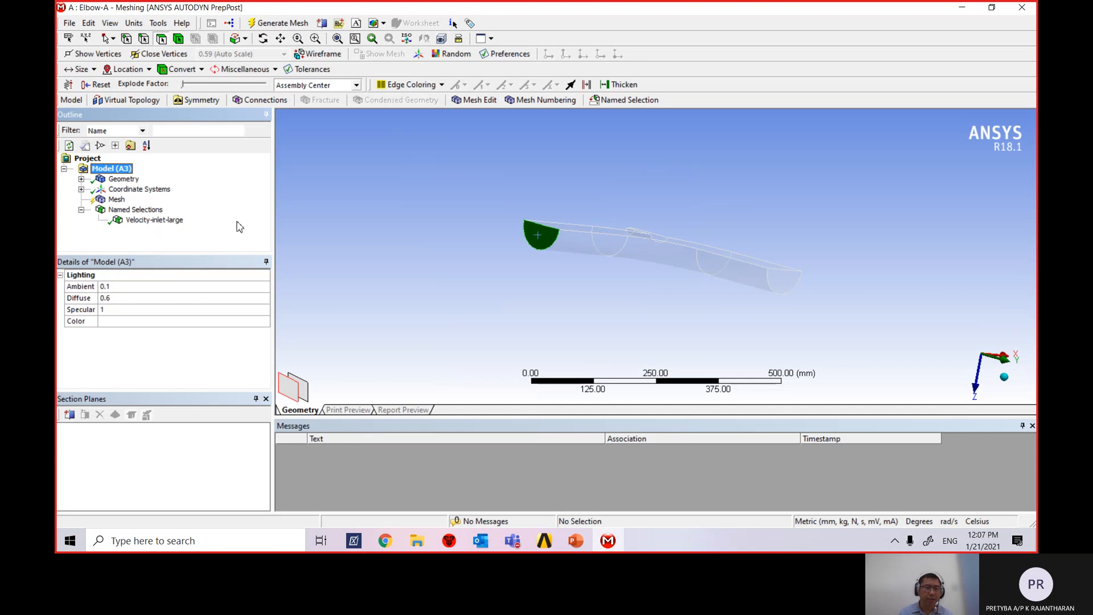
pyautogui.moveTo(897, 333); pyautogui.dragTo(859, 258, button='middle')
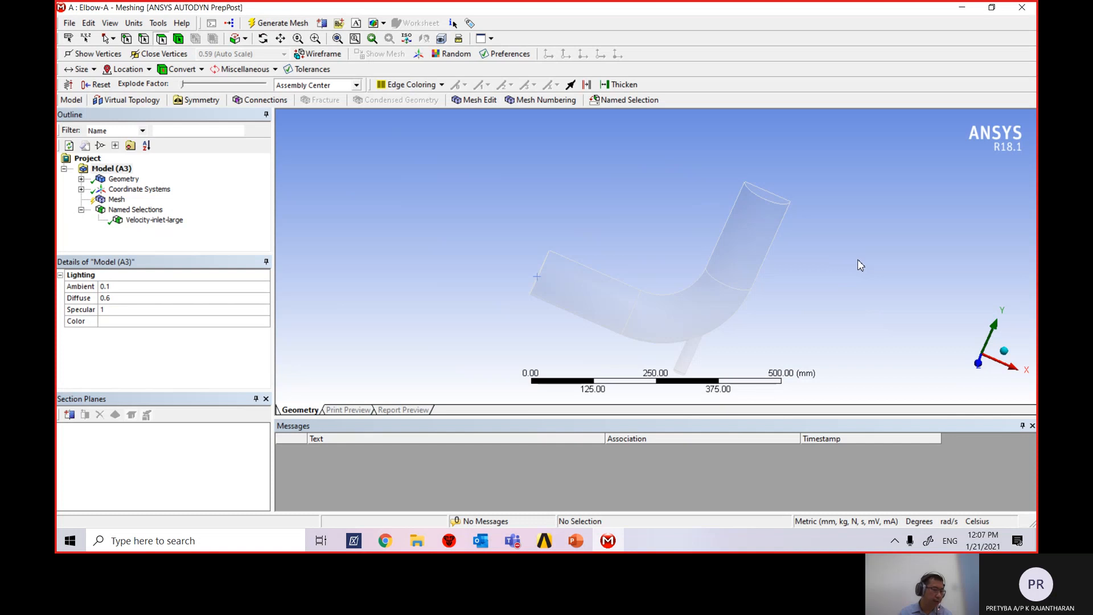
pyautogui.moveTo(818, 358); pyautogui.dragTo(818, 326, button='middle')
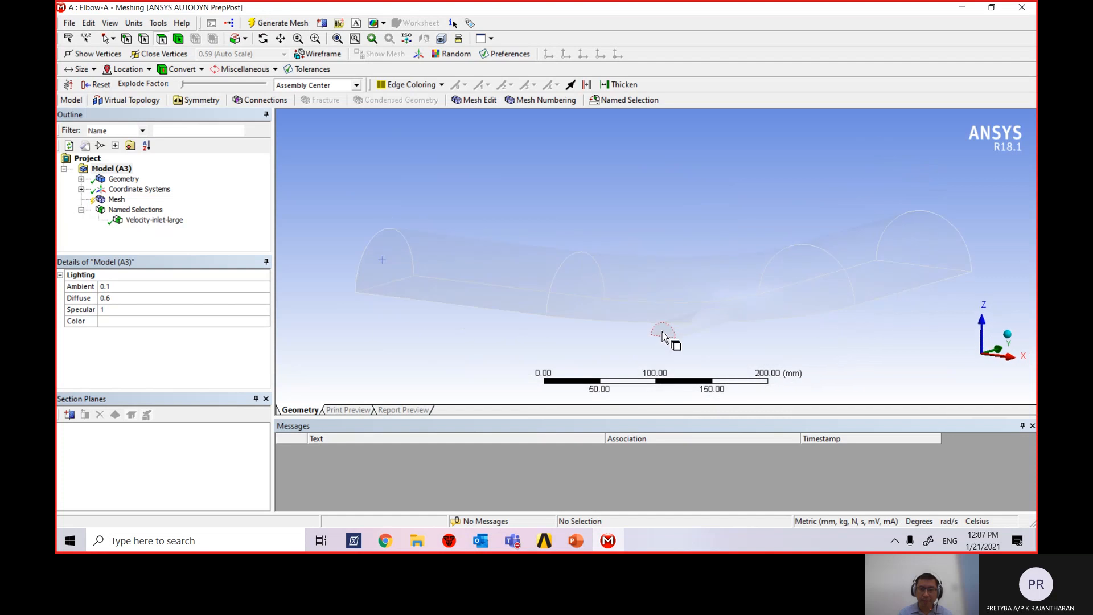
# Name the small semicircular 244.19 mm² inlet face velocity-inlet-small.
pyautogui.click(664, 335)
pyautogui.rightClick(664, 336)
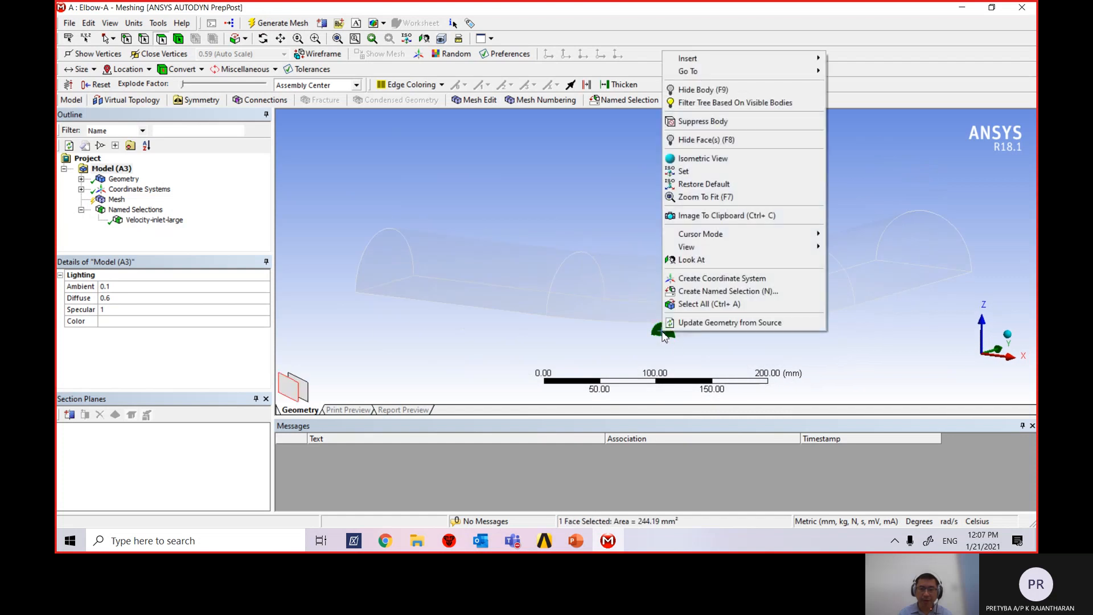
pyautogui.click(738, 294)
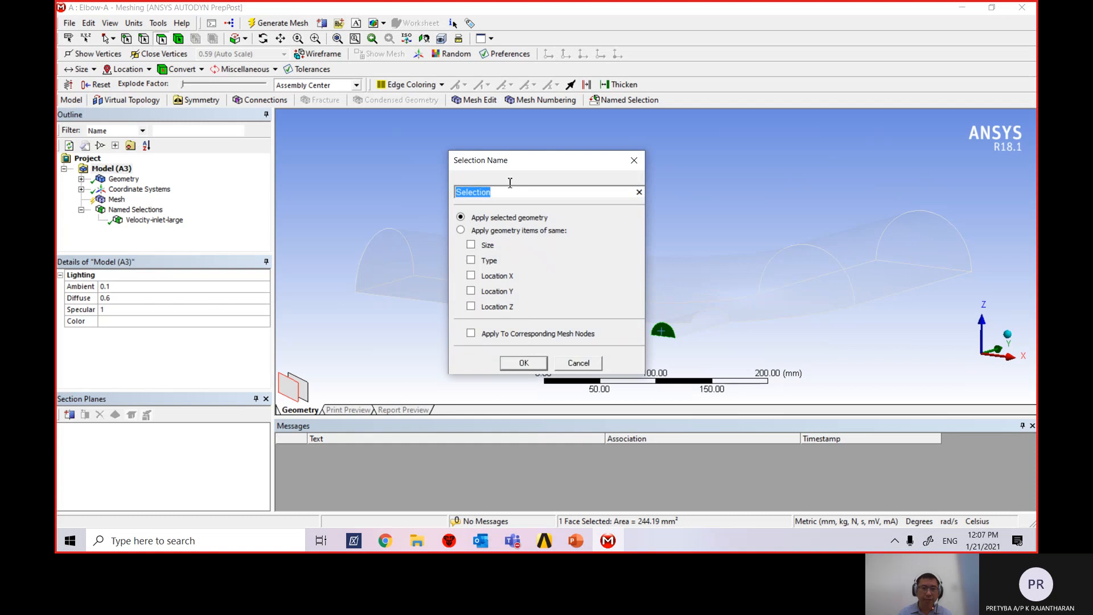
pyautogui.press('End')
pyautogui.hotkey('shift', 'Left')
pyautogui.hotkey('shift', 'Left')
pyautogui.hotkey('shift', 'Left')
pyautogui.hotkey('shift', 'Left')
pyautogui.hotkey('shift', 'Home')
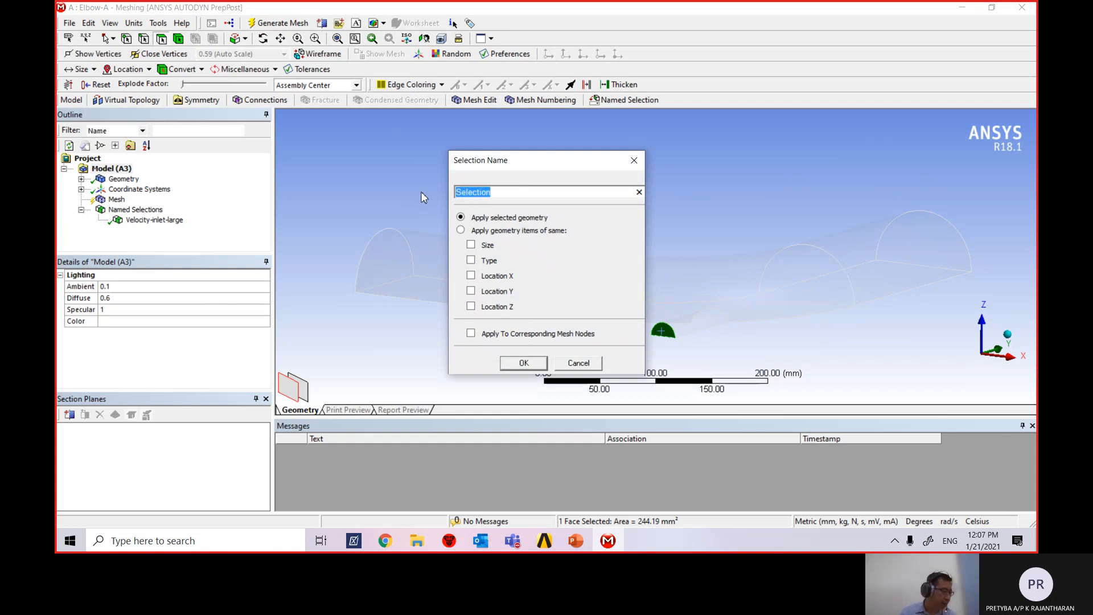
pyautogui.write('small')
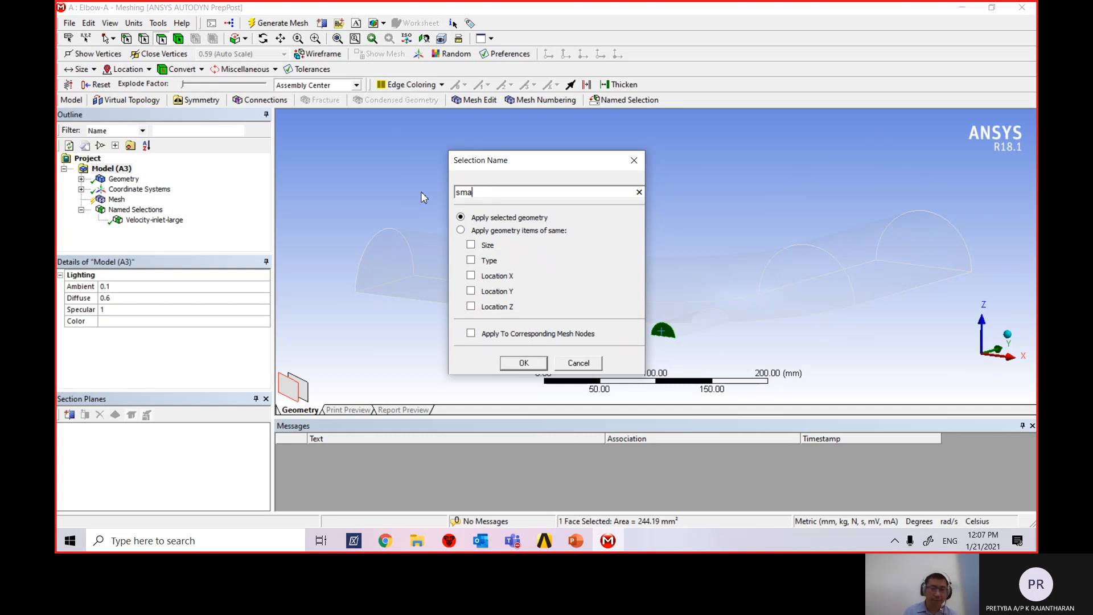
pyautogui.press('BackSpace')
pyautogui.press('BackSpace')
pyautogui.press('BackSpace')
pyautogui.press('BackSpace')
pyautogui.press('BackSpace')
pyautogui.write('velocity')
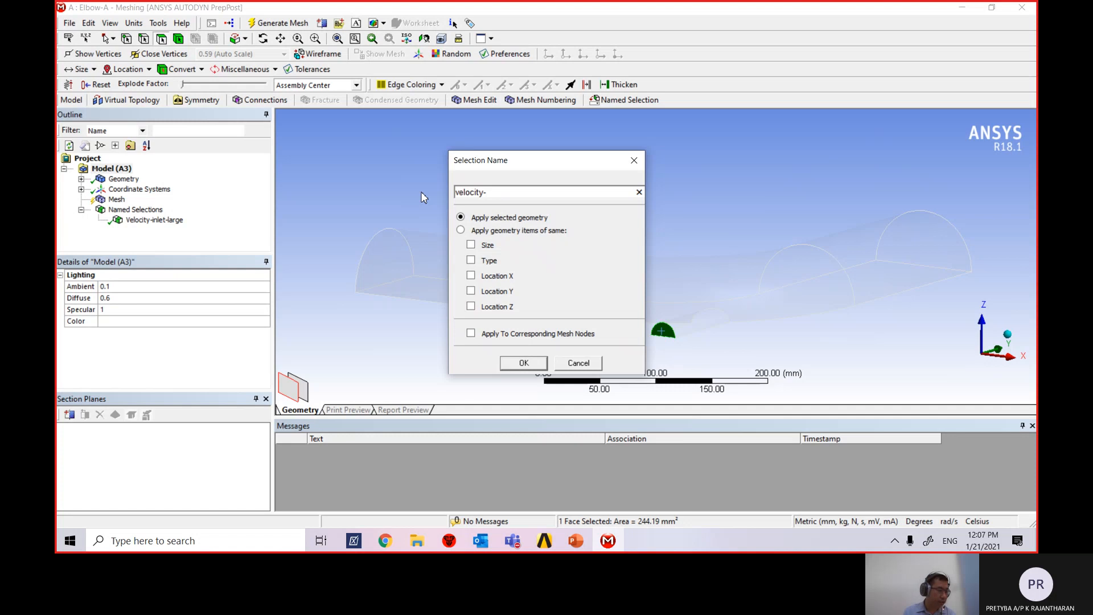
pyautogui.write('-inlet')
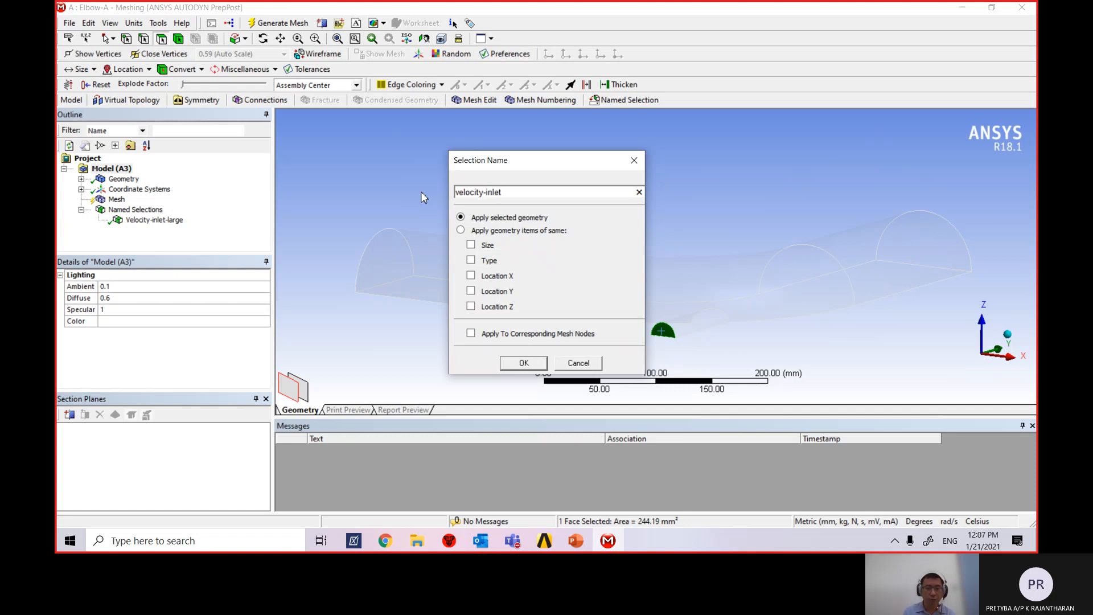
pyautogui.write('-small')
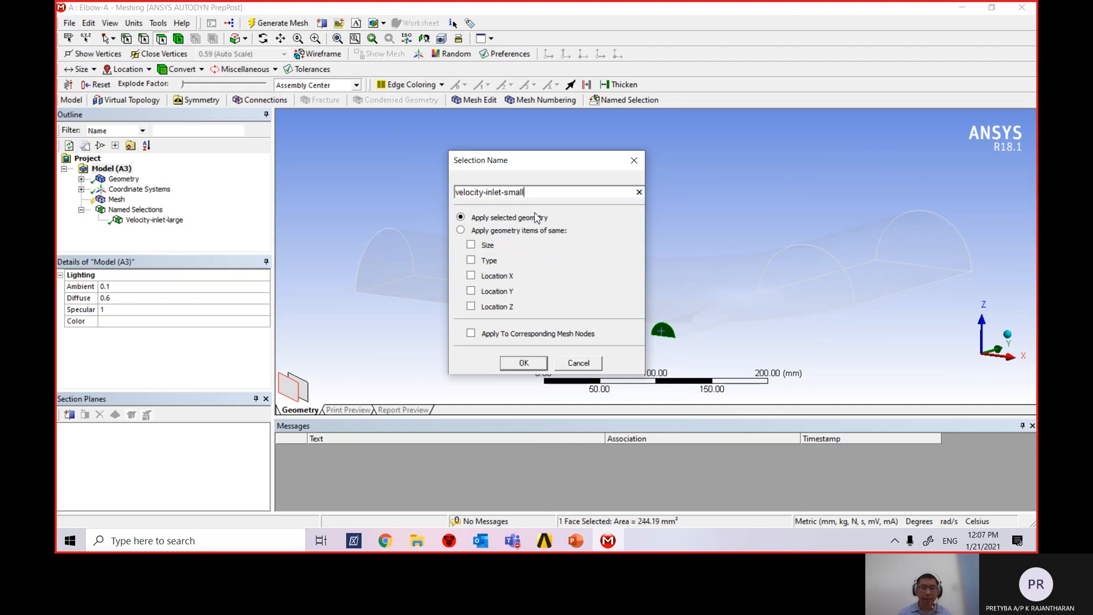
pyautogui.click(529, 365)
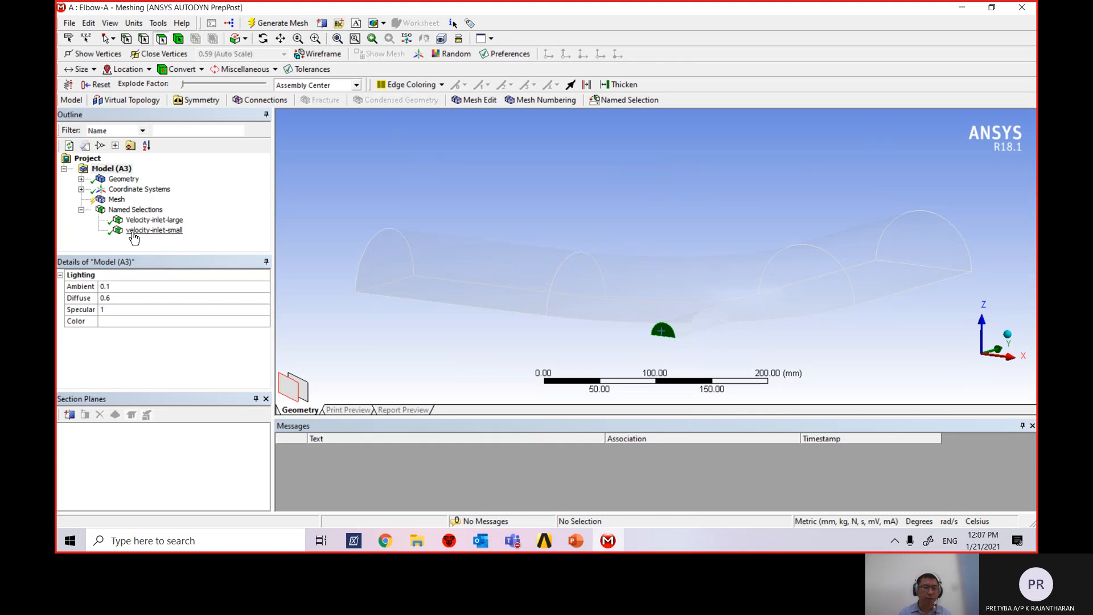
# Name the elbow's outlet end face pressure-outlet.
pyautogui.moveTo(876, 315); pyautogui.dragTo(837, 278, button='middle')
pyautogui.click(813, 225)
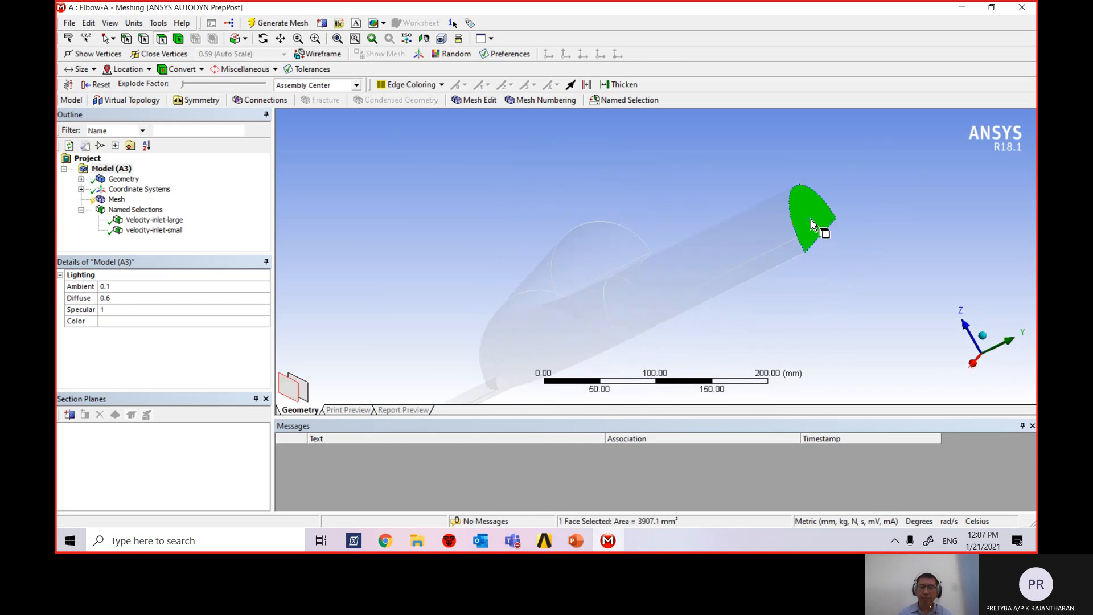
pyautogui.rightClick(813, 216)
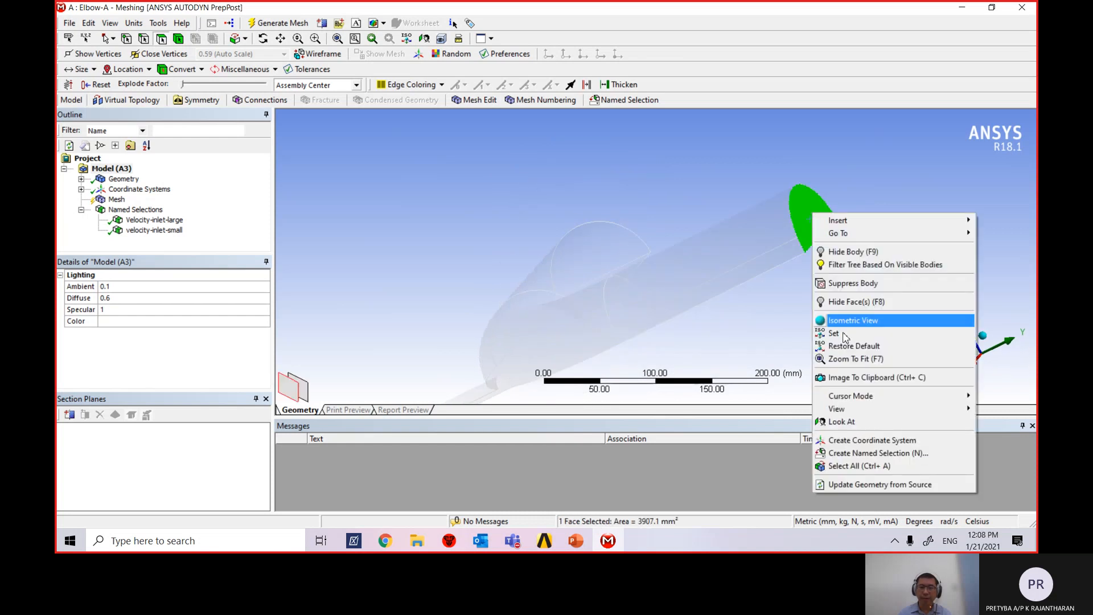
pyautogui.click(892, 454)
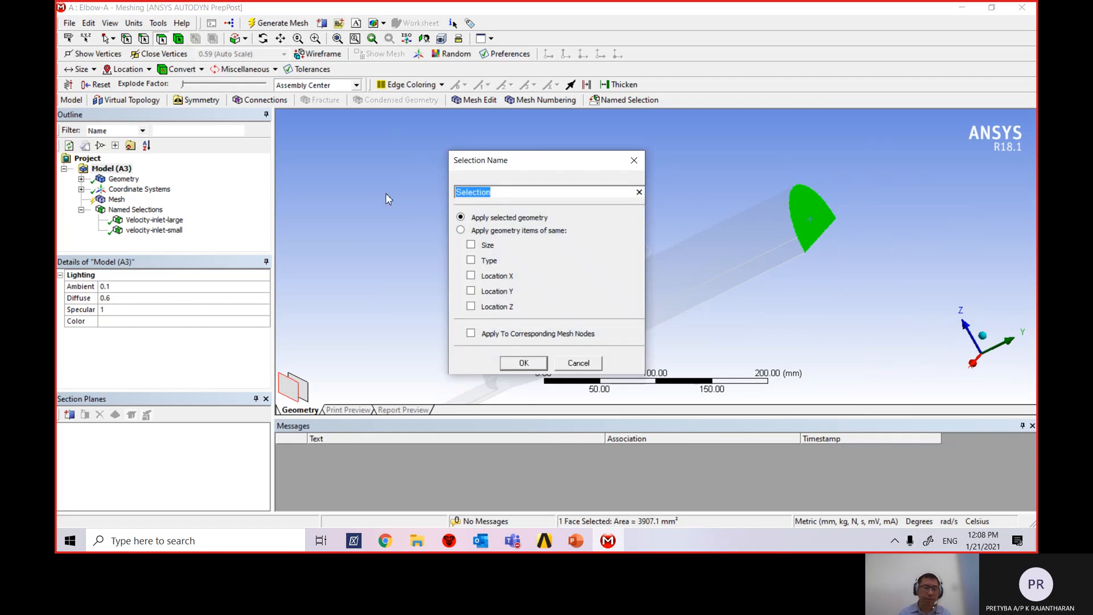
pyautogui.write('p')
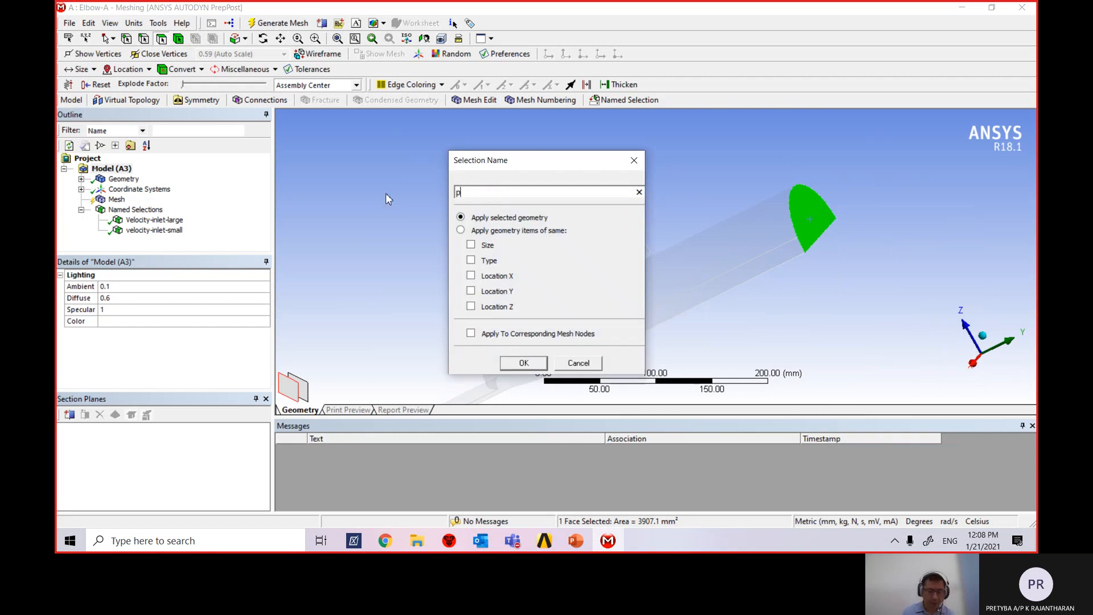
pyautogui.write('ressure-')
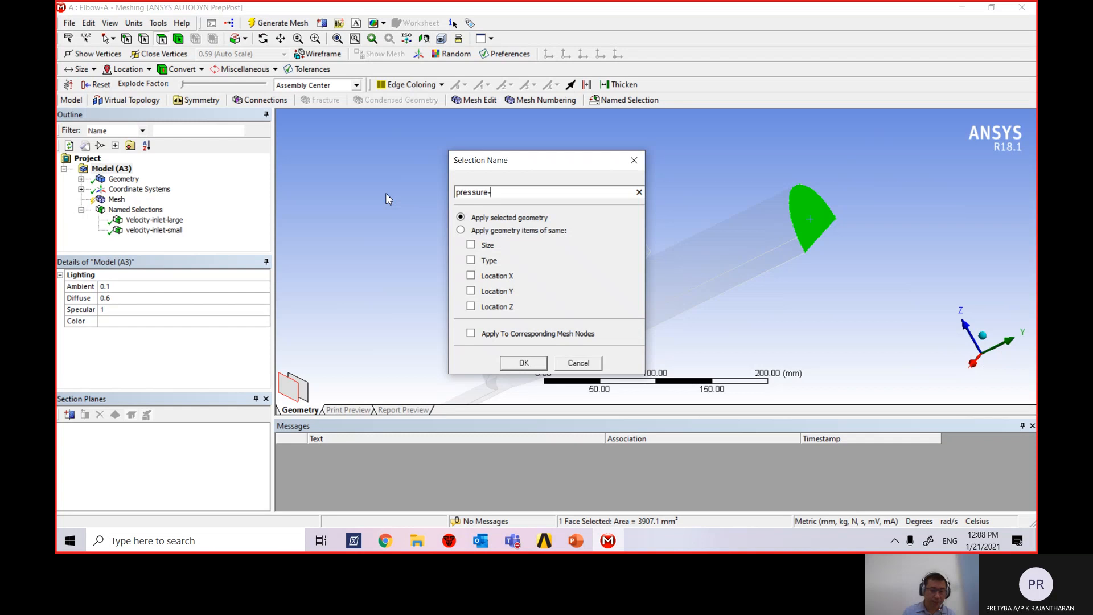
pyautogui.write('outlet')
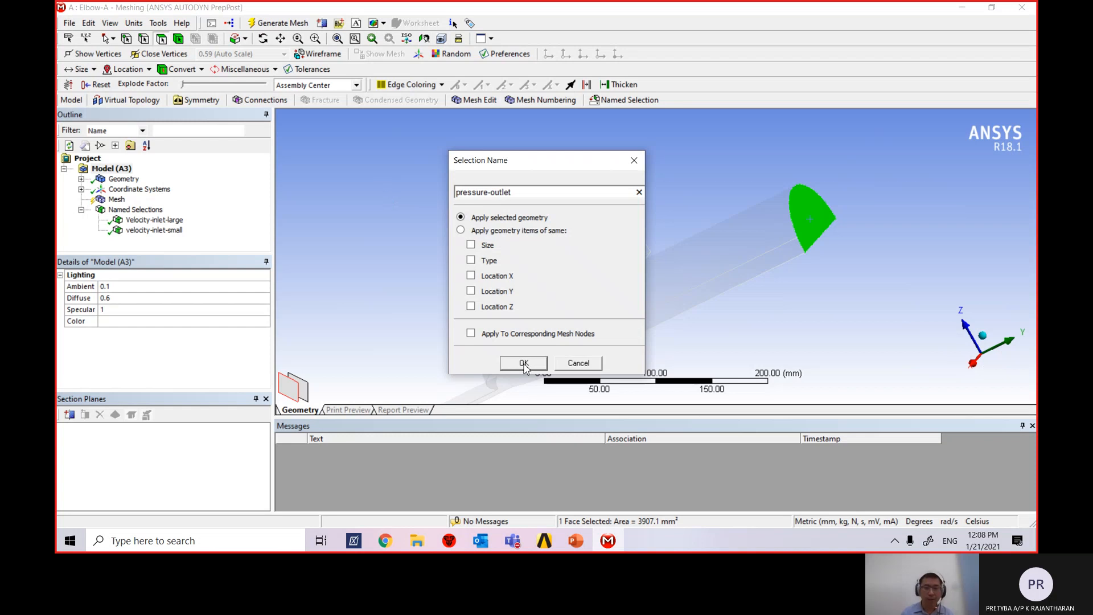
pyautogui.click(523, 364)
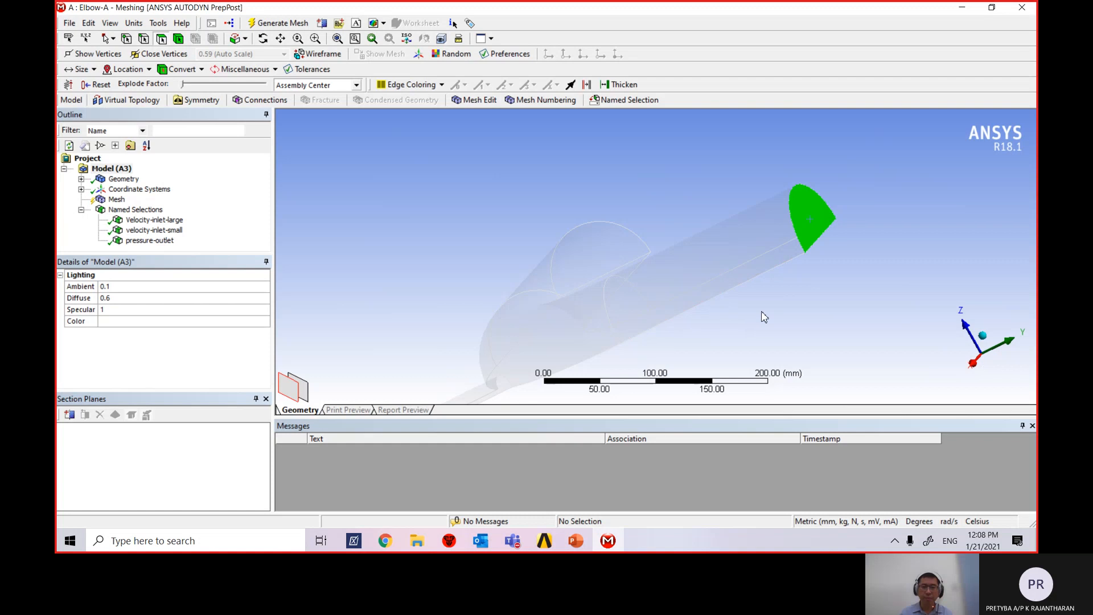
# Name the half elbow's flat 65530 mm² cut face Symmetry.
pyautogui.moveTo(816, 315); pyautogui.dragTo(723, 285, button='middle')
pyautogui.scroll(-3, 718, 307)
pyautogui.moveTo(720, 306); pyautogui.dragTo(635, 246, button='middle')
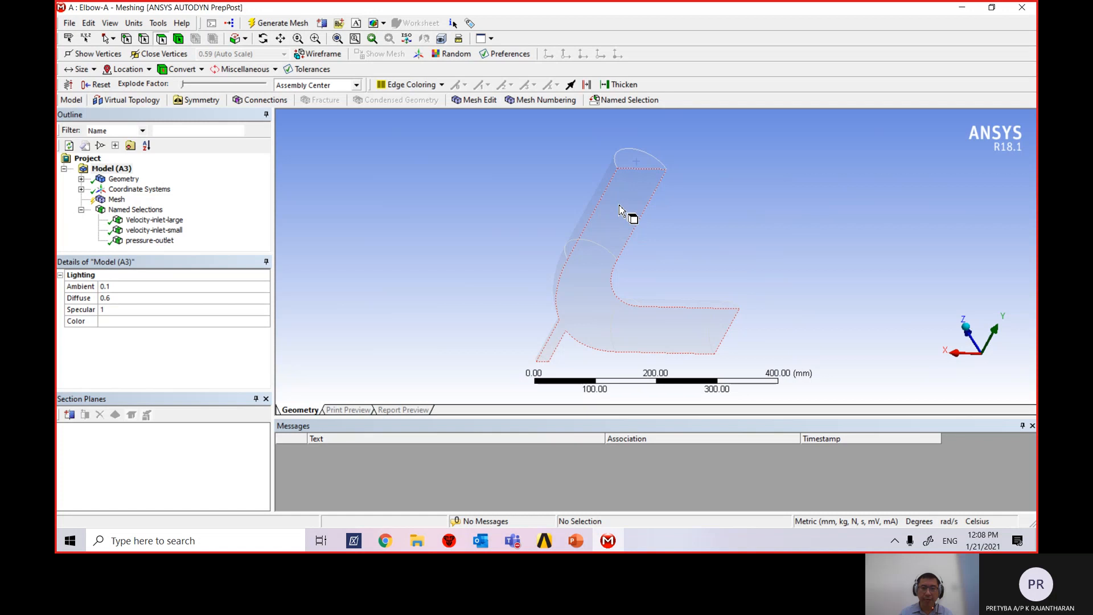
pyautogui.click(609, 225)
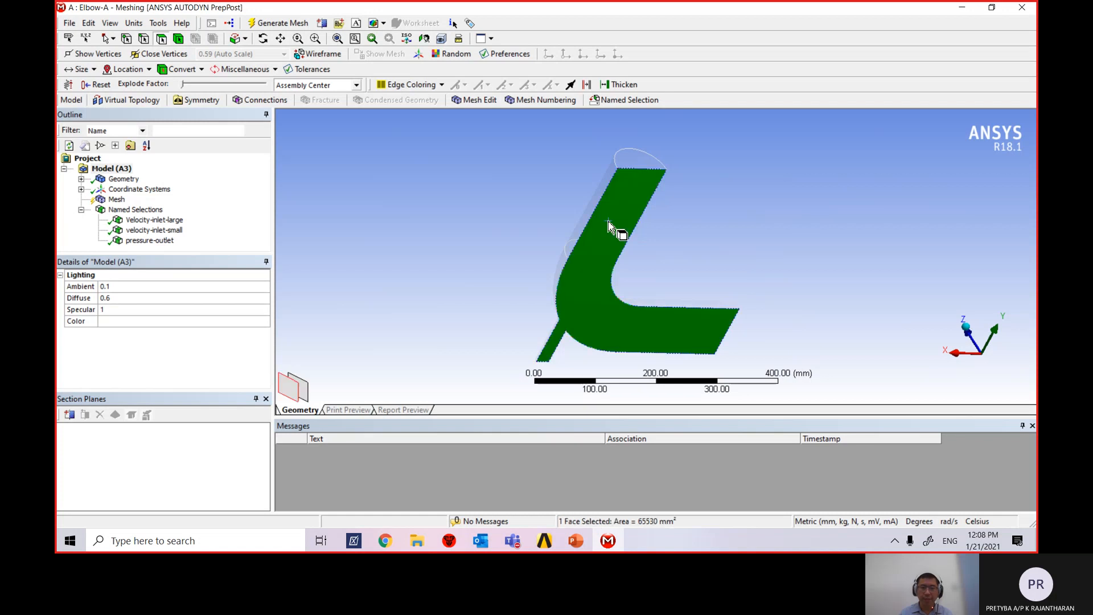
pyautogui.rightClick(609, 221)
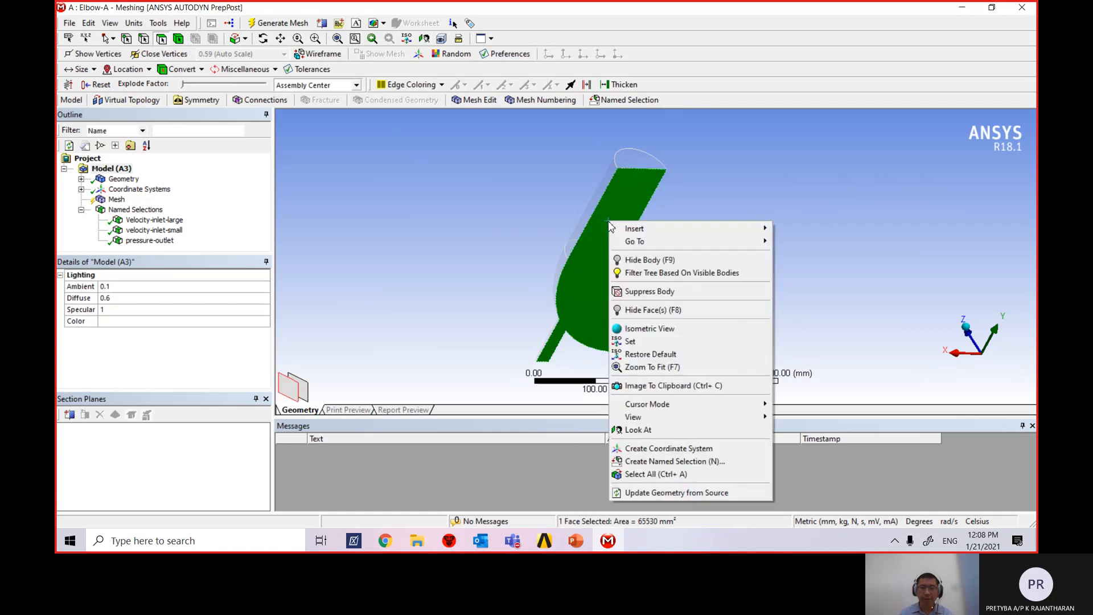
pyautogui.click(723, 464)
pyautogui.moveTo(502, 194); pyautogui.dragTo(422, 200)
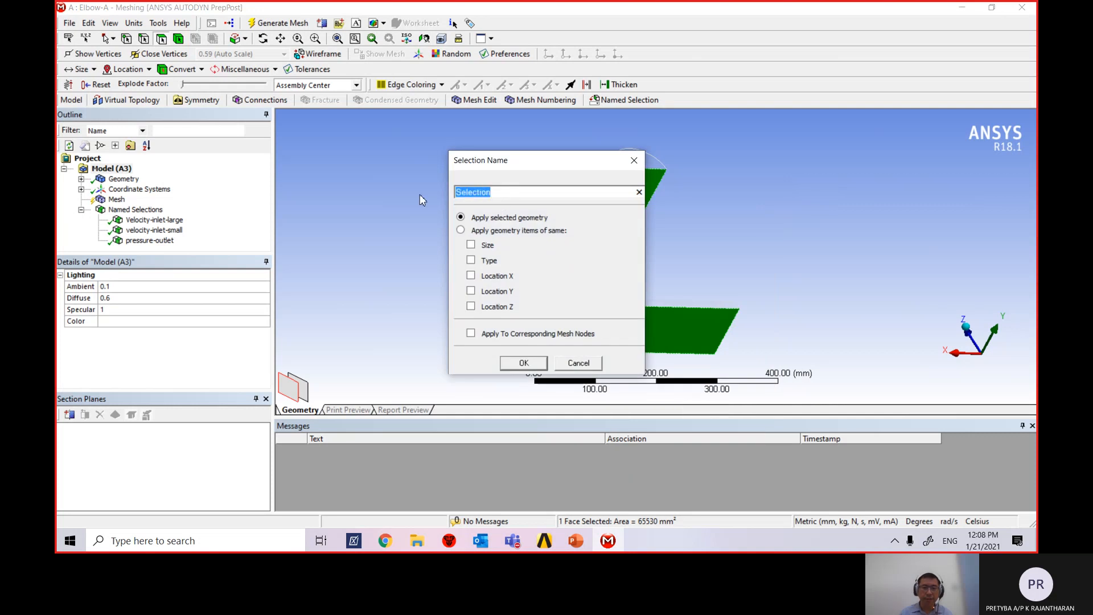
pyautogui.write('Sym')
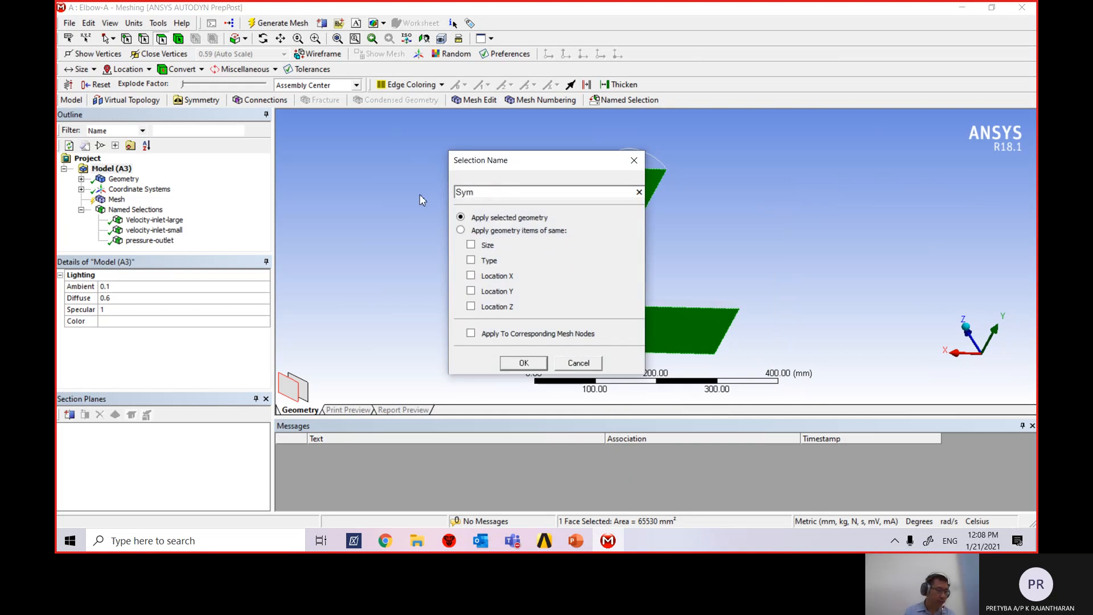
pyautogui.write('metry')
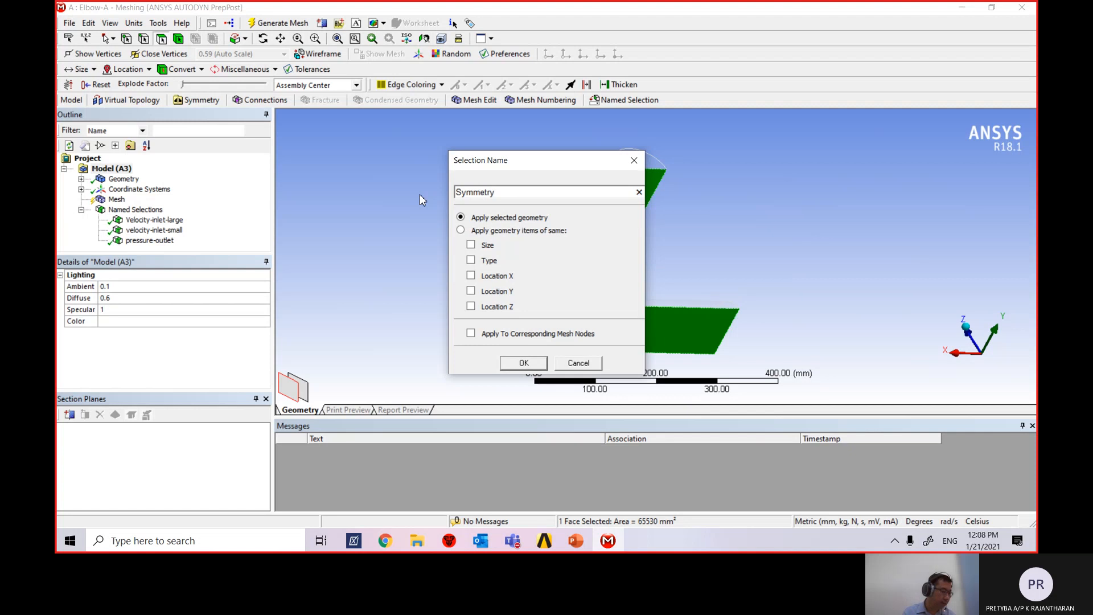
pyautogui.click(529, 365)
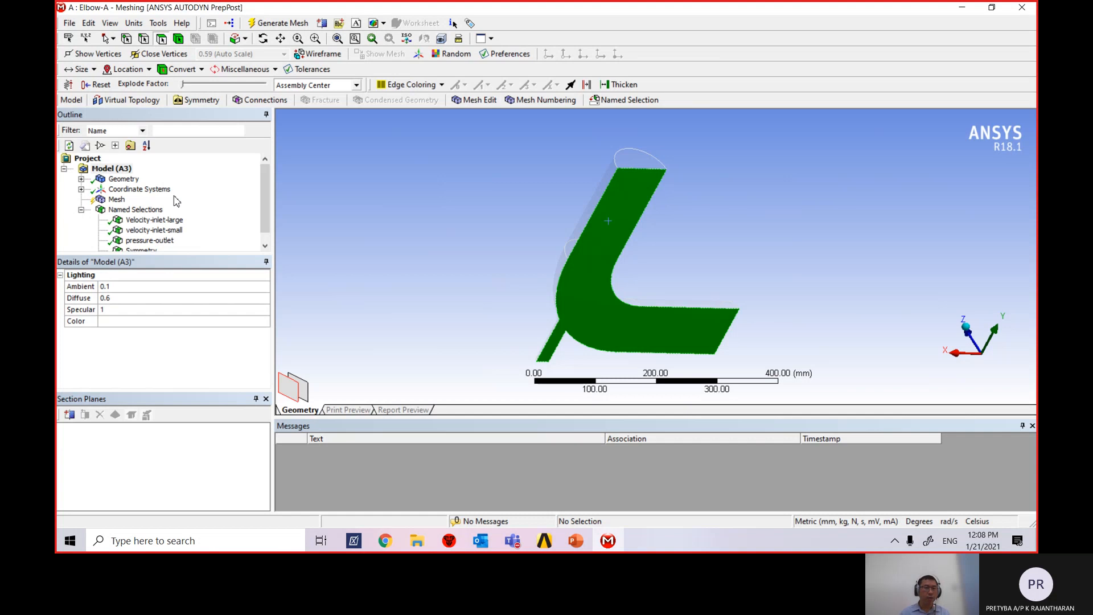
# Zoom out and rotate to see the whole elbow from its curved side.
pyautogui.scroll(-1, 175, 203)
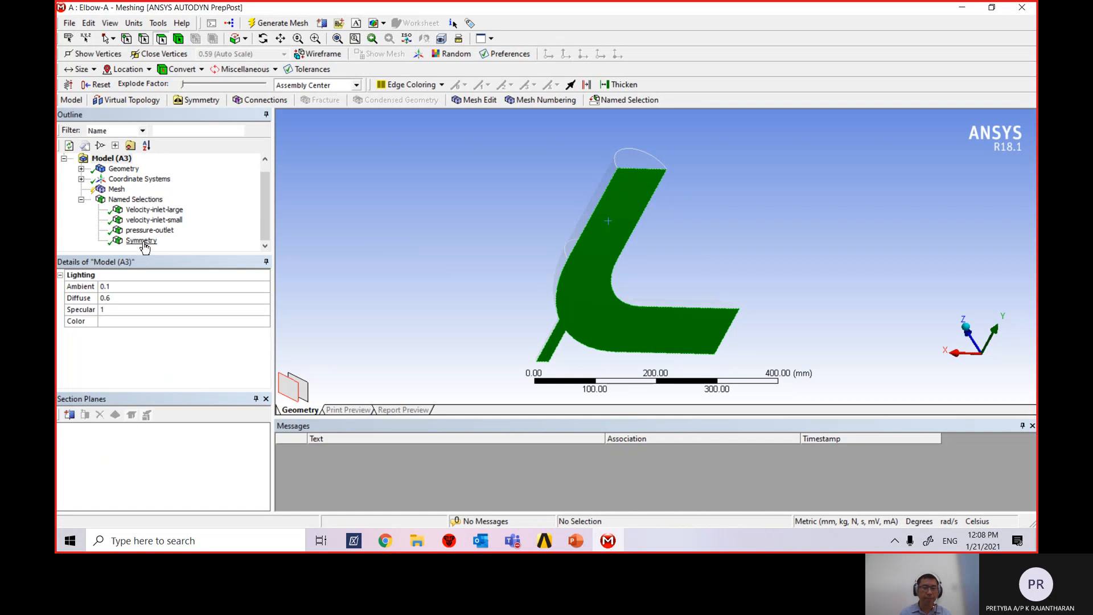
pyautogui.moveTo(332, 252); pyautogui.dragTo(564, 366, button='middle')
pyautogui.scroll(-1, 549, 288)
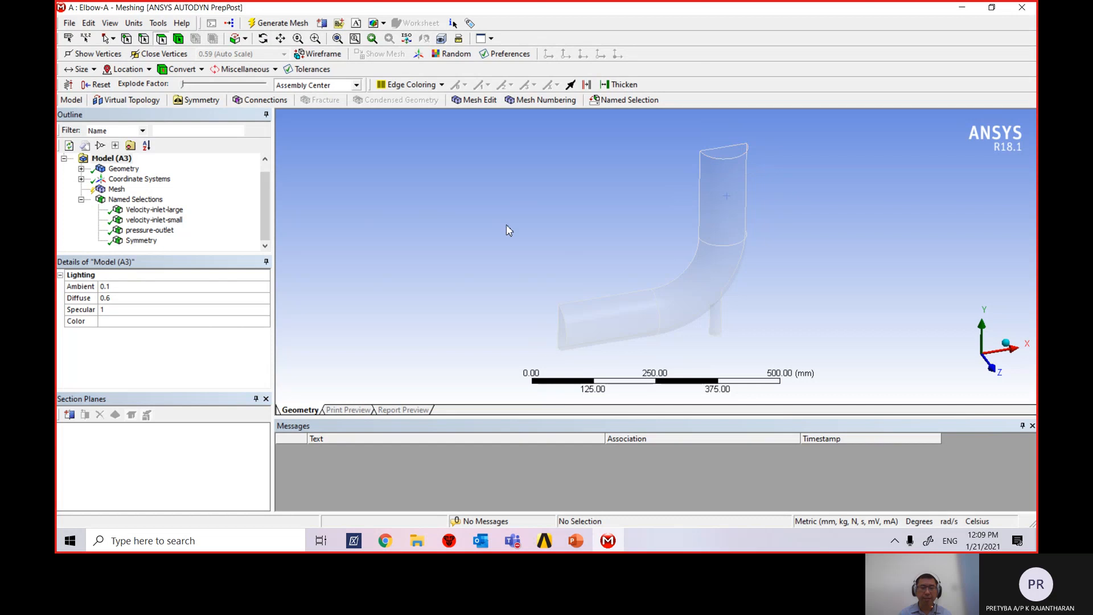
# Using the Body filter, name the entire half-elbow body fluid.
pyautogui.click(178, 38)
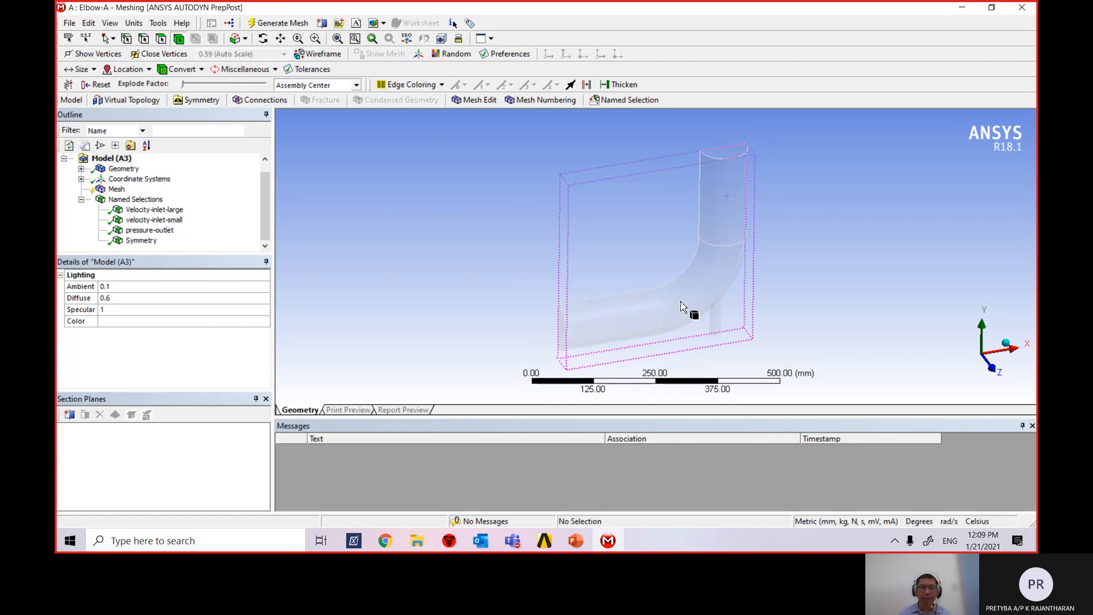
pyautogui.click(708, 291)
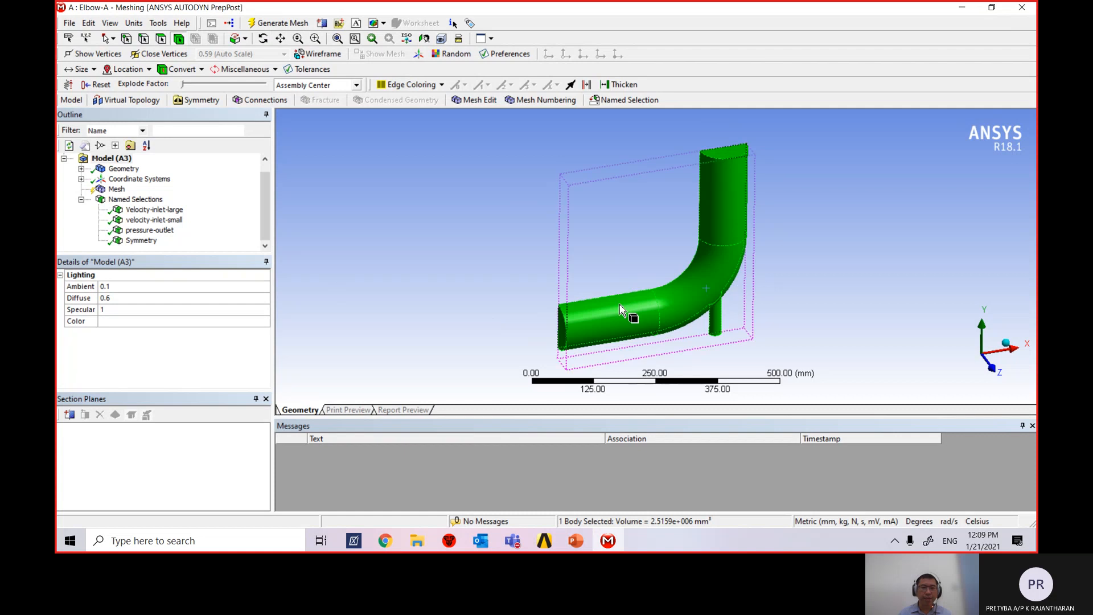
pyautogui.rightClick(685, 301)
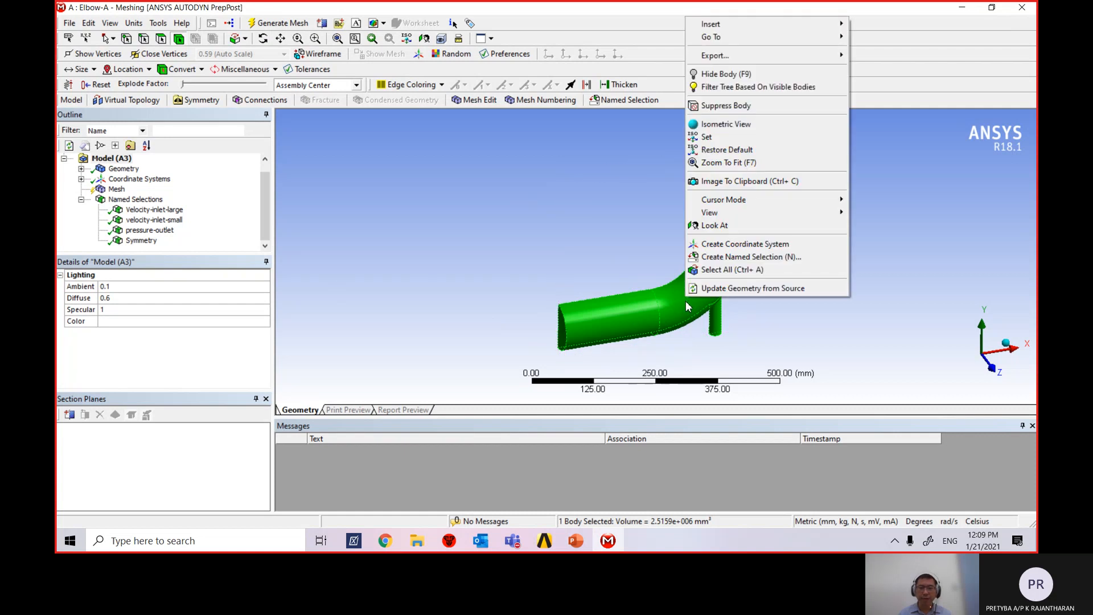
pyautogui.click(739, 258)
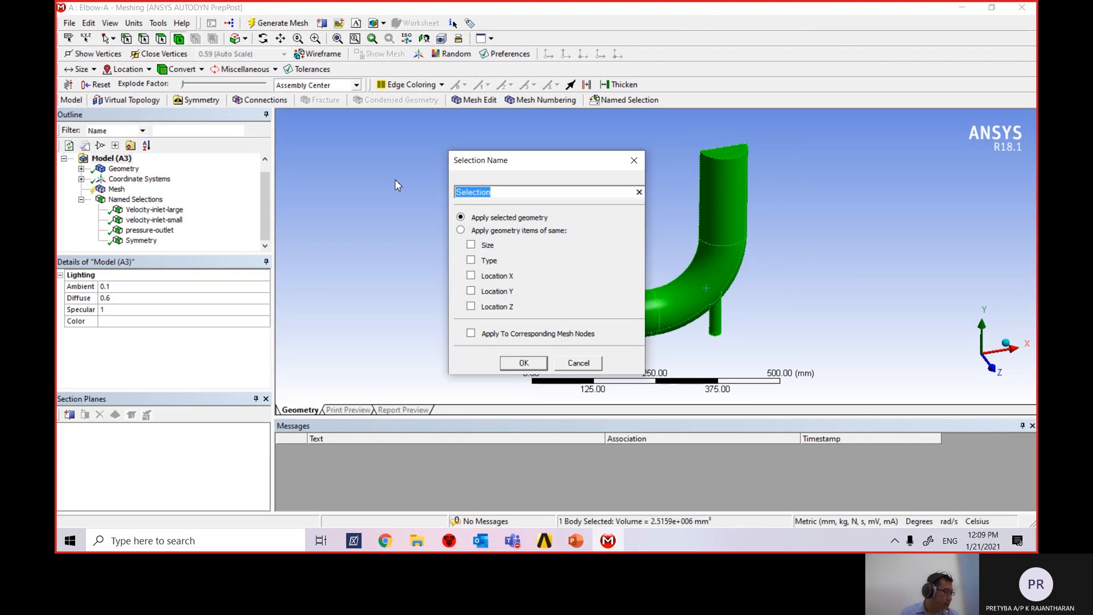
pyautogui.write('fluid')
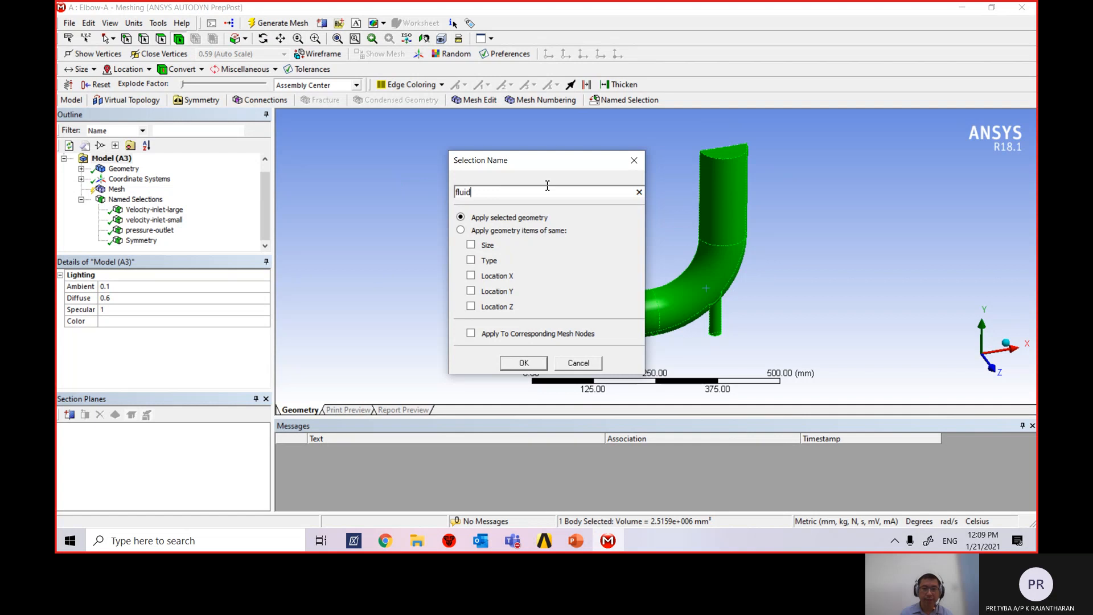
pyautogui.click(524, 363)
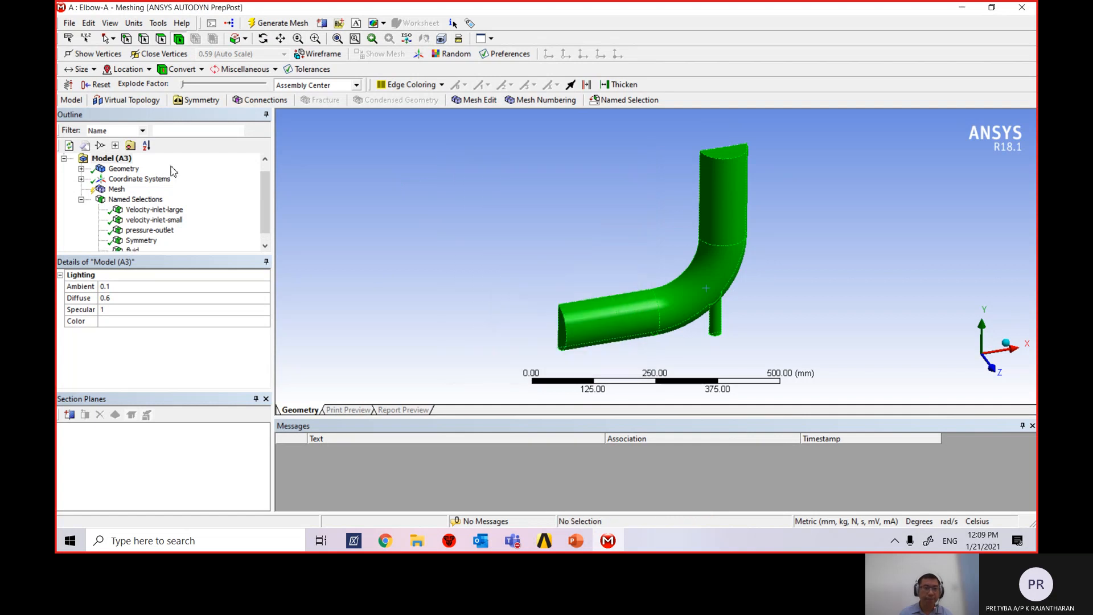
pyautogui.moveTo(262, 186); pyautogui.dragTo(263, 202)
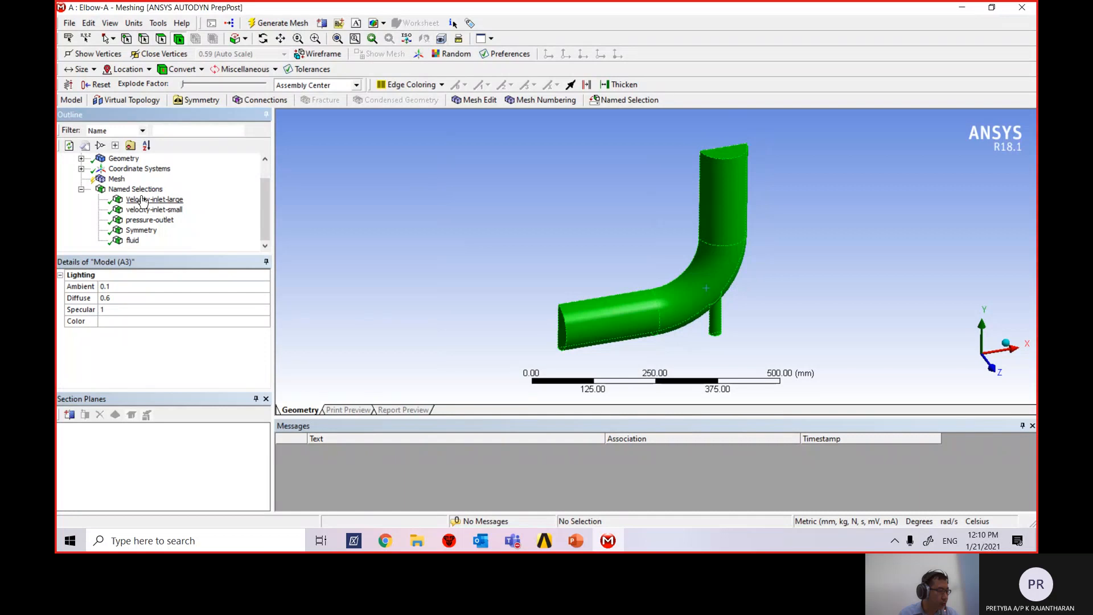
# Select Mesh in the Outline and look through its Details, collapsing the Defaults group.
pyautogui.click(117, 180)
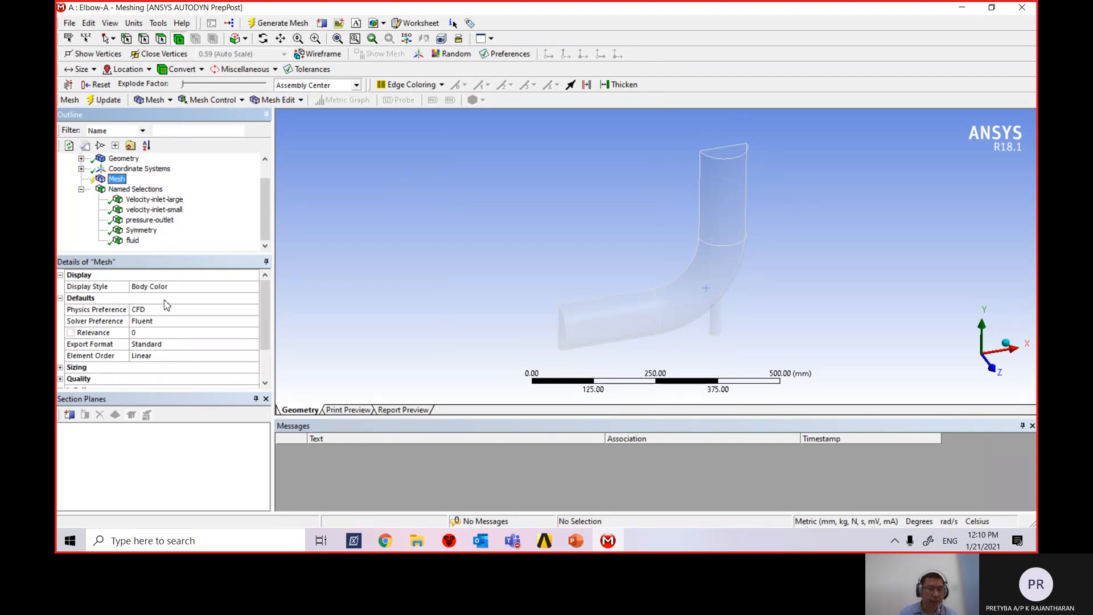
pyautogui.scroll(-2, 182, 332)
pyautogui.scroll(2, 182, 331)
pyautogui.scroll(-1, 158, 325)
pyautogui.scroll(1, 110, 328)
pyautogui.click(60, 298)
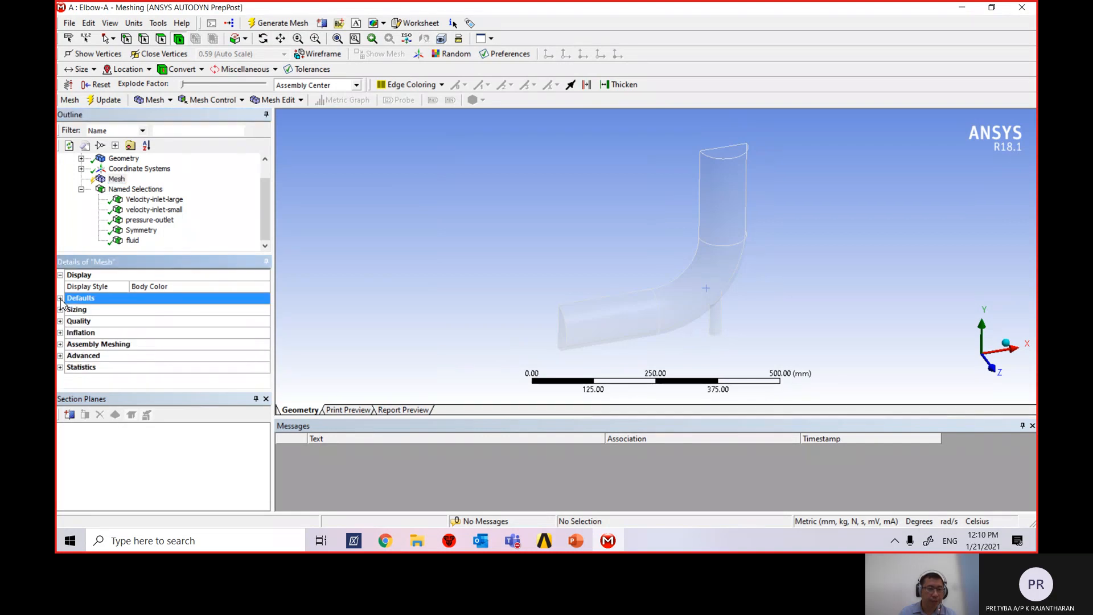
pyautogui.click(60, 298)
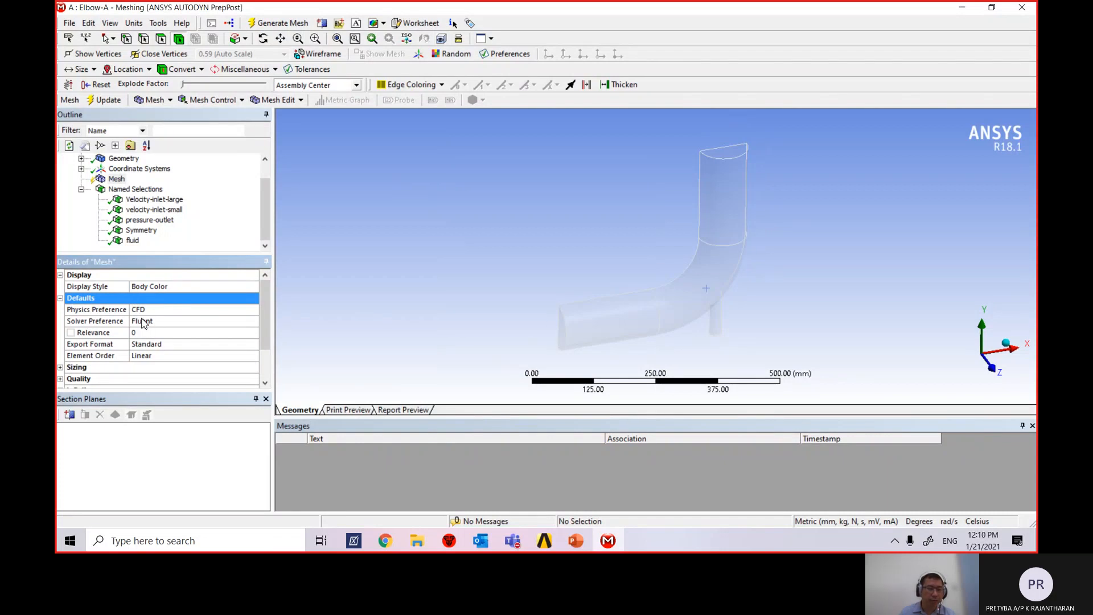
pyautogui.click(61, 298)
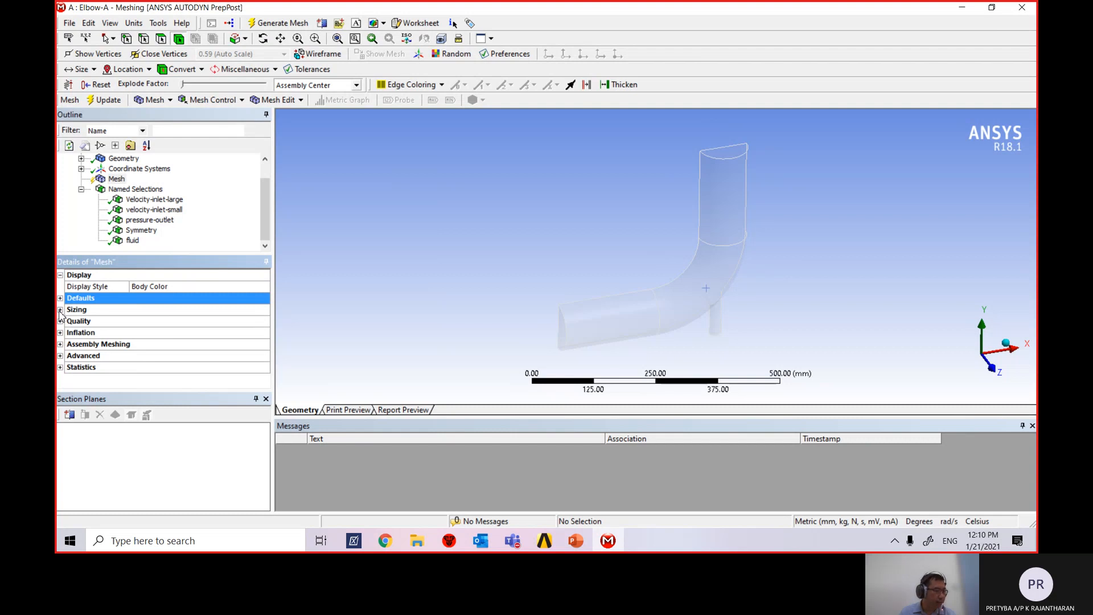
# Expand the Quality group and change Smoothing from Medium to High.
pyautogui.click(61, 321)
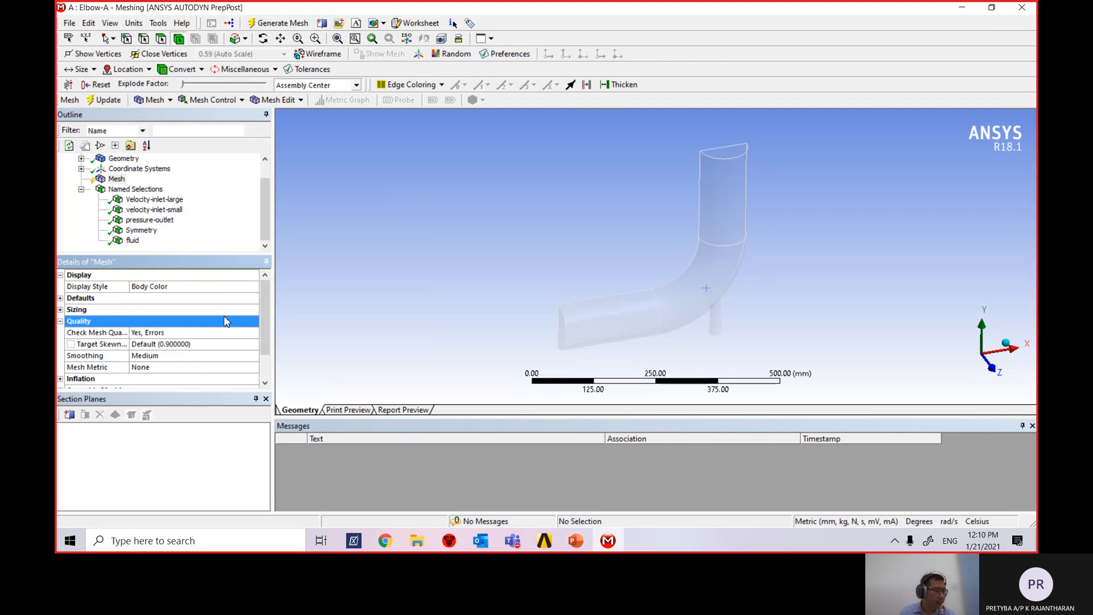
pyautogui.moveTo(264, 317); pyautogui.dragTo(264, 327)
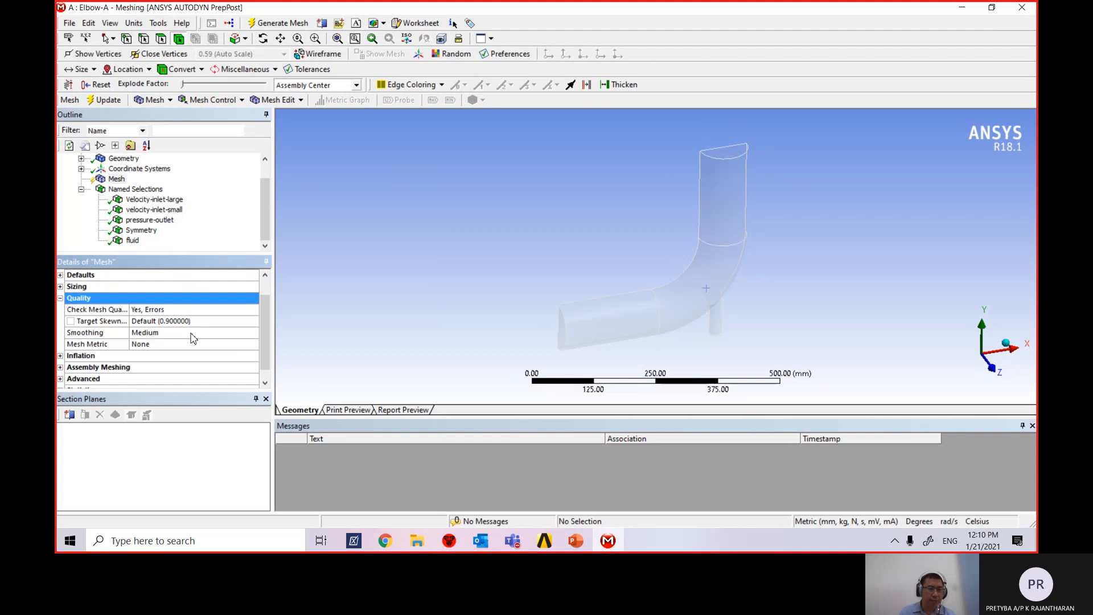
pyautogui.click(194, 338)
pyautogui.click(253, 333)
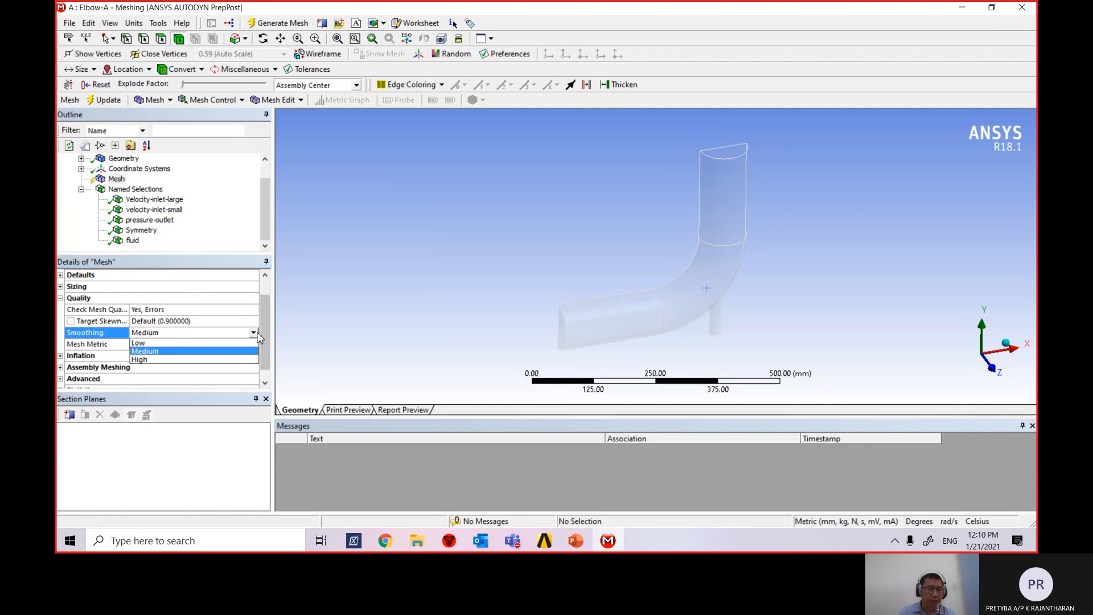
pyautogui.click(226, 360)
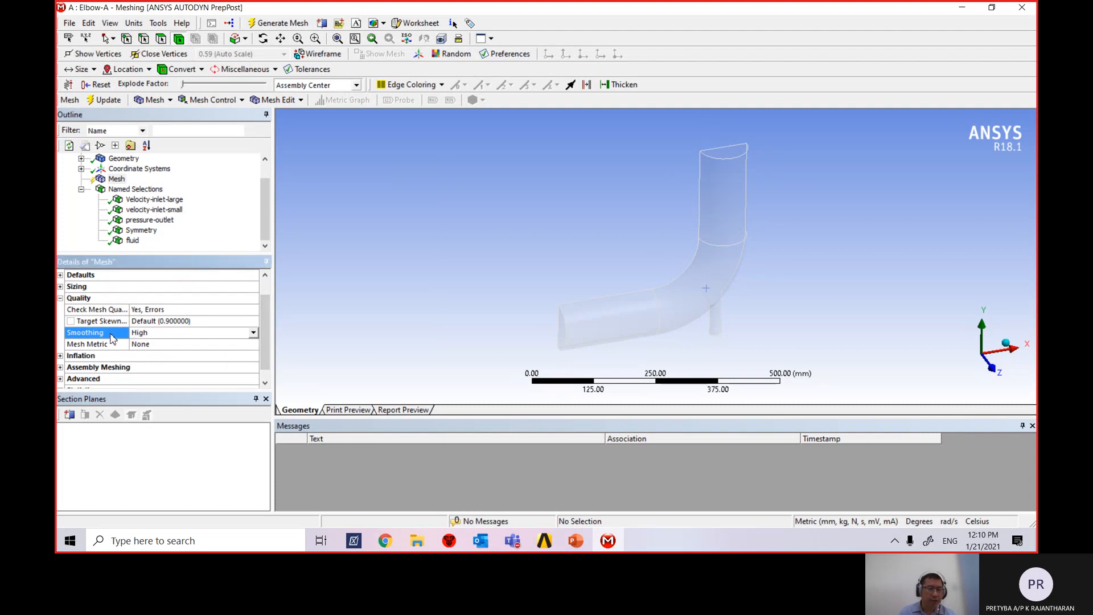
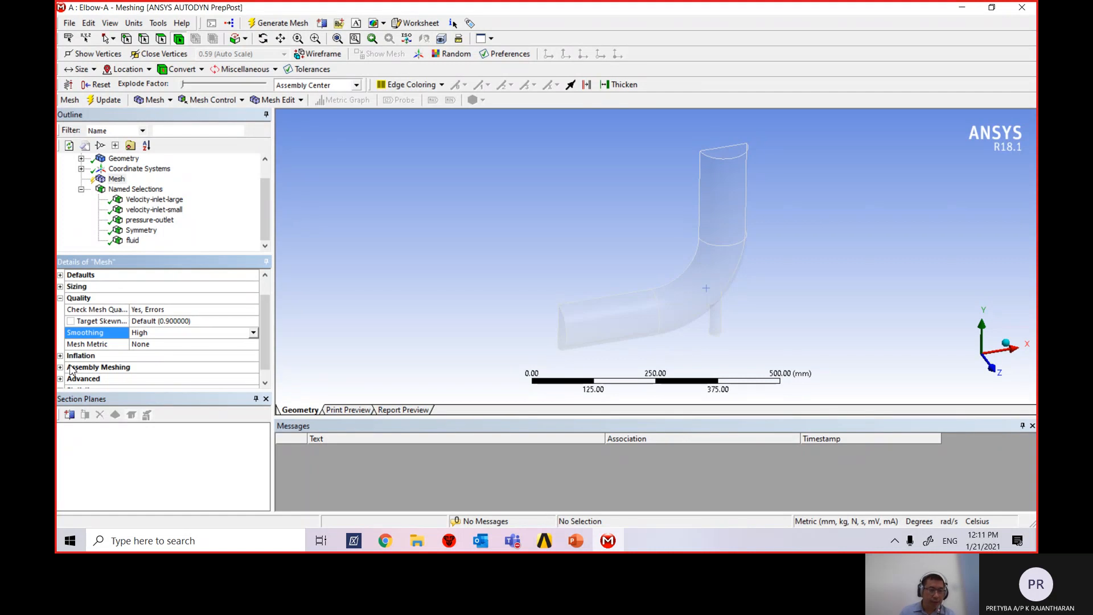
# Expand the Sizing group of the Mesh details and look through its values.
pyautogui.scroll(-1, 265, 362)
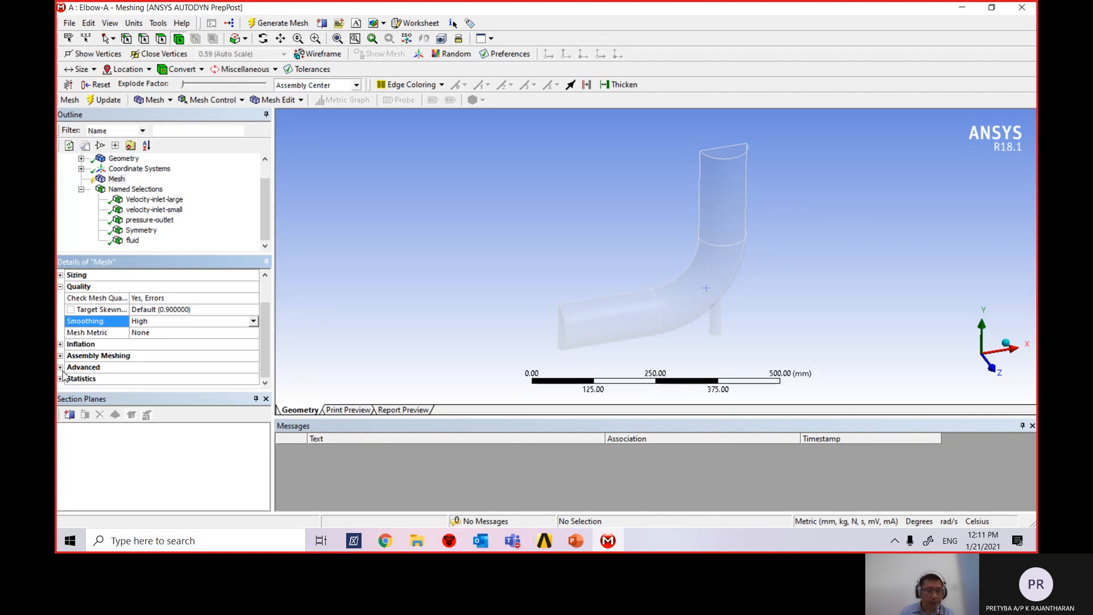
pyautogui.scroll(2, 94, 338)
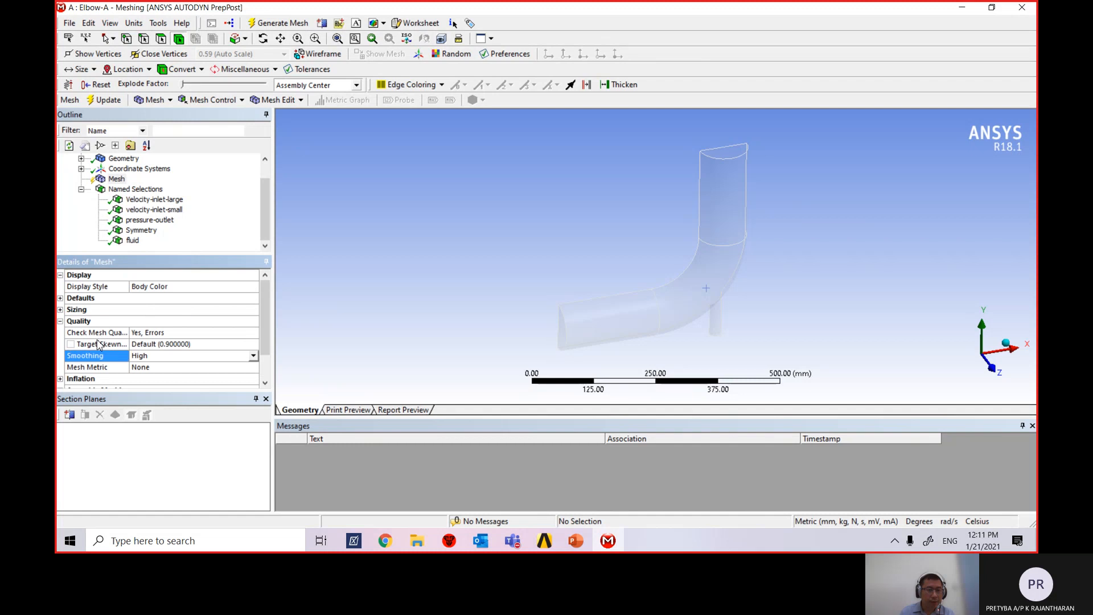
pyautogui.click(59, 310)
pyautogui.scroll(-2, 232, 327)
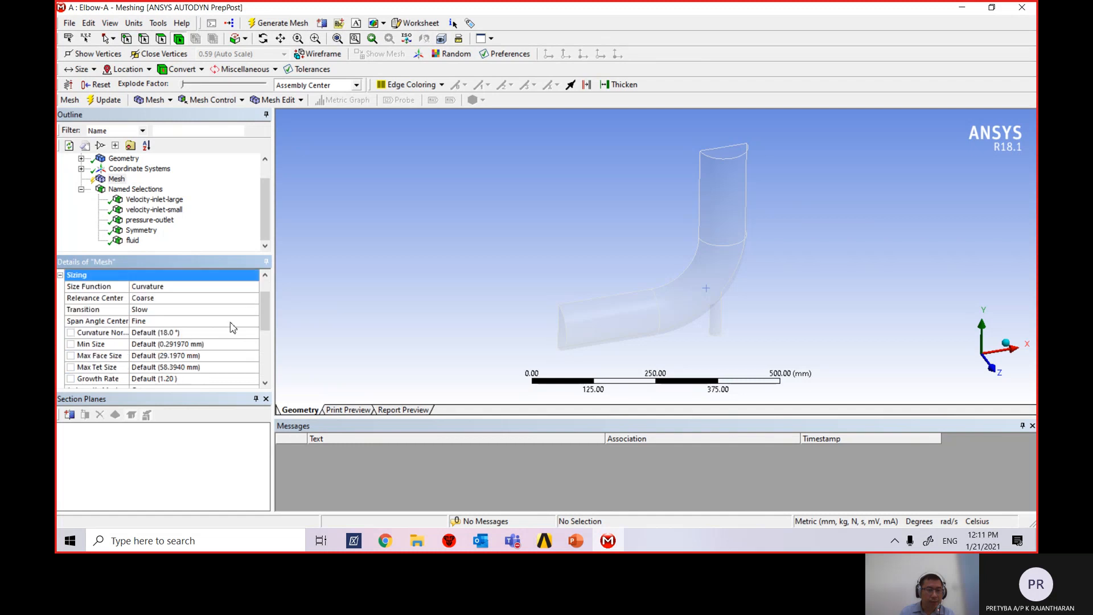
pyautogui.scroll(1, 236, 336)
pyautogui.scroll(-3, 225, 314)
pyautogui.scroll(-1, 205, 345)
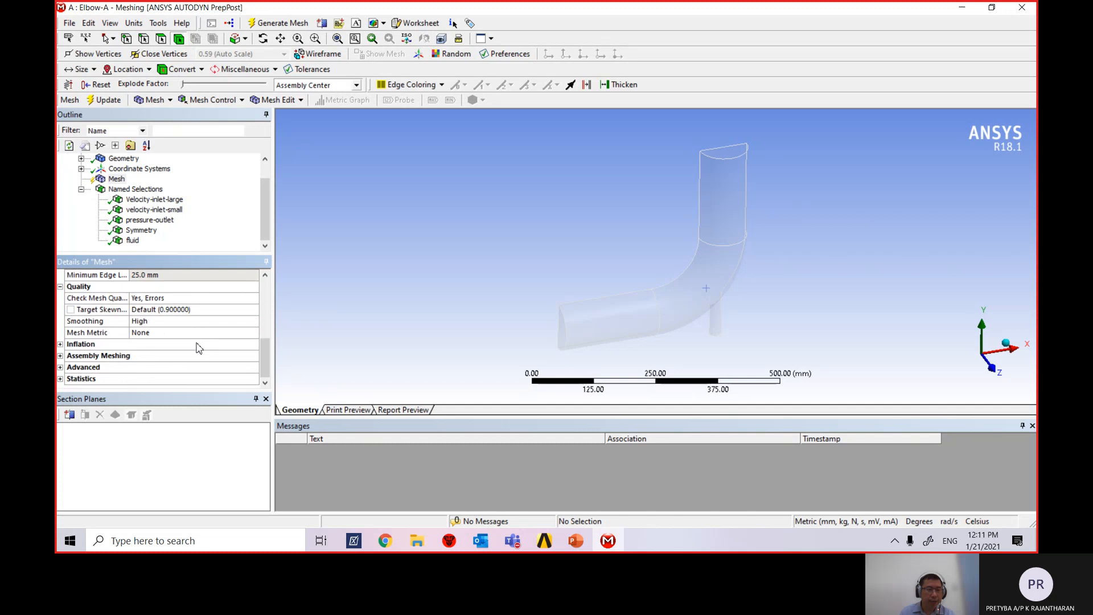
# Expand the Advanced mesh settings and review them.
pyautogui.click(60, 368)
pyautogui.scroll(-2, 211, 349)
pyautogui.scroll(1, 212, 348)
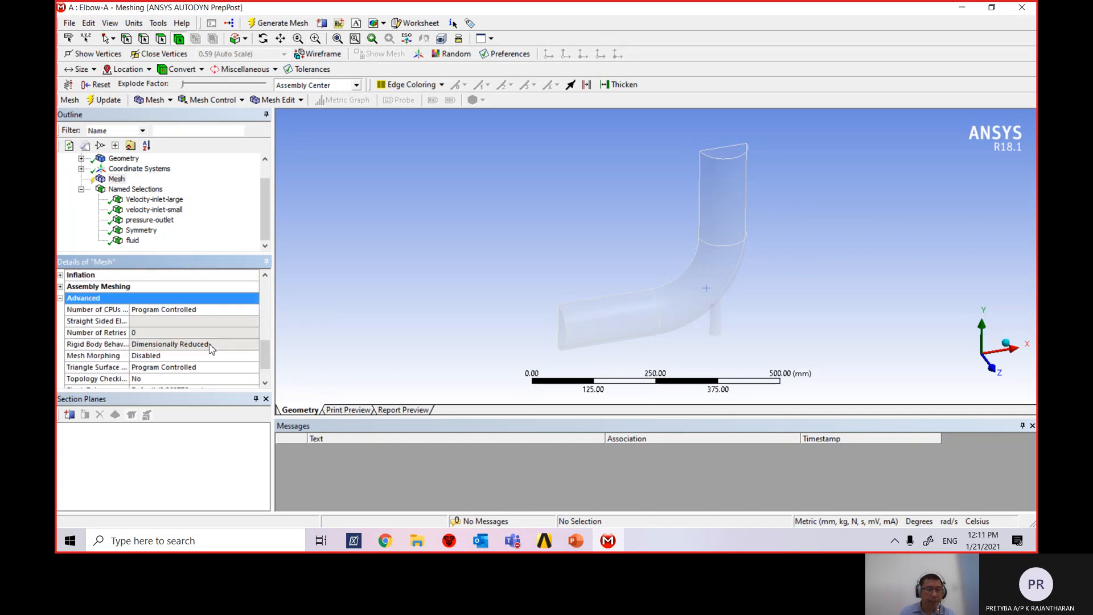
pyautogui.scroll(4, 224, 352)
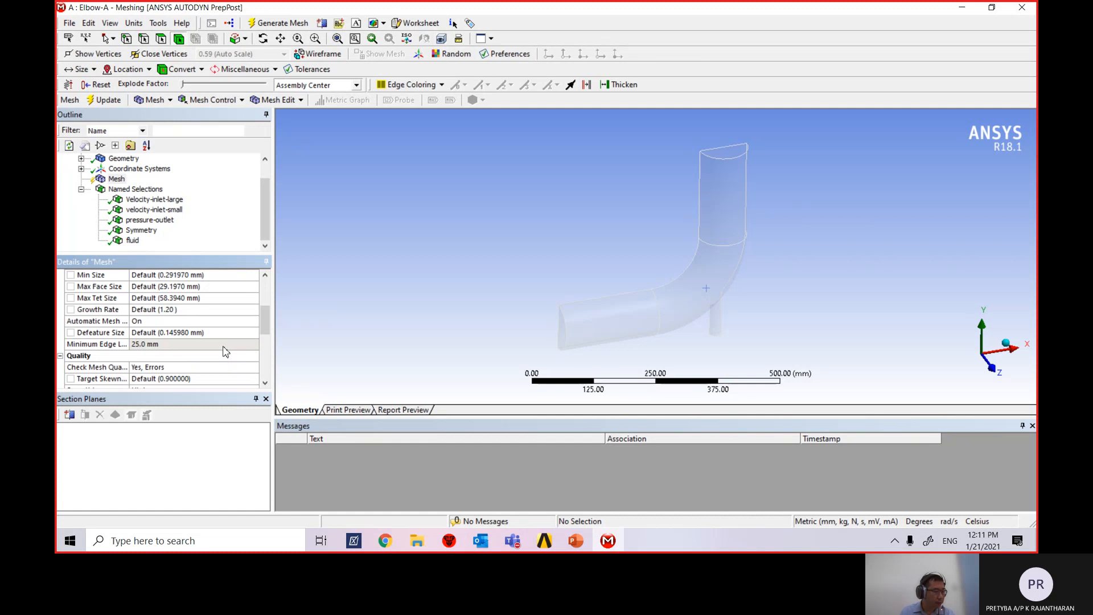
pyautogui.scroll(3, 225, 351)
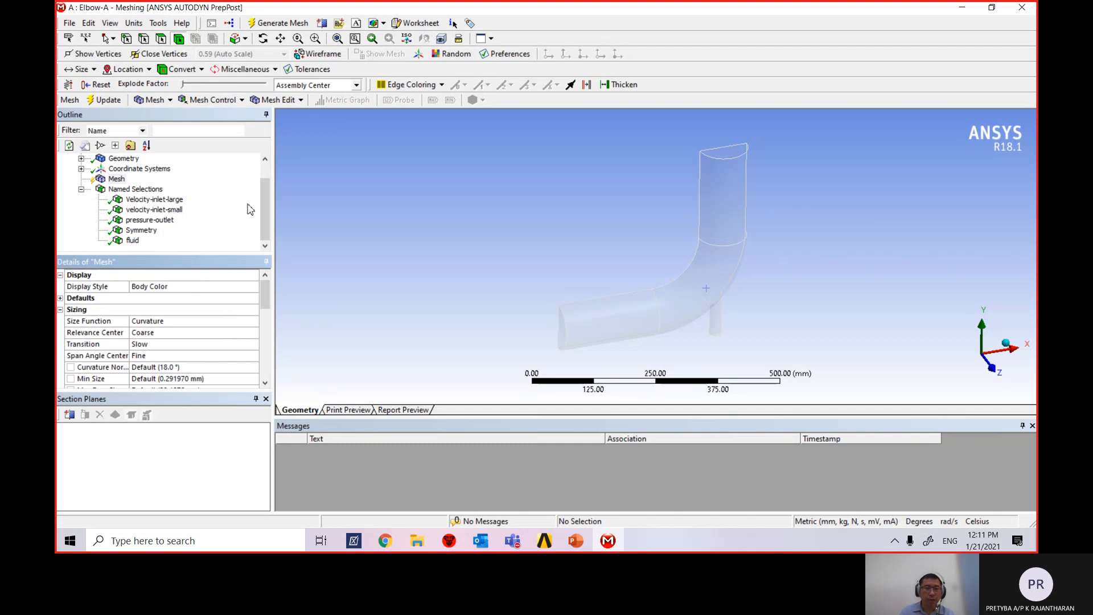
pyautogui.scroll(-2, 231, 349)
pyautogui.scroll(-1, 227, 341)
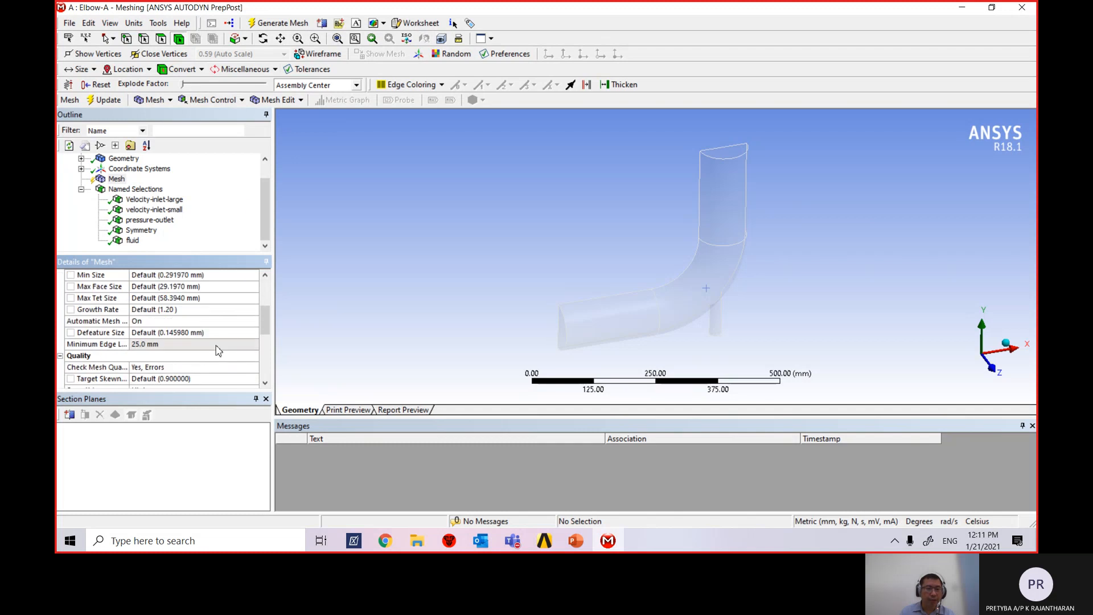
pyautogui.scroll(3, 212, 349)
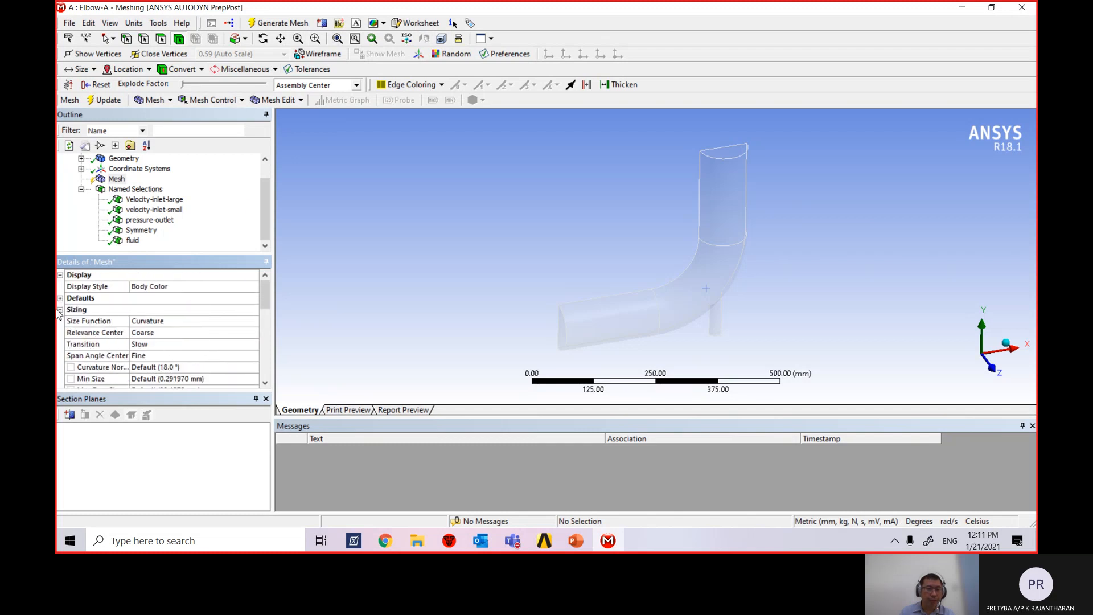
# Collapse the Sizing, Quality and Advanced groups in the Mesh details.
pyautogui.click(58, 310)
pyautogui.click(60, 309)
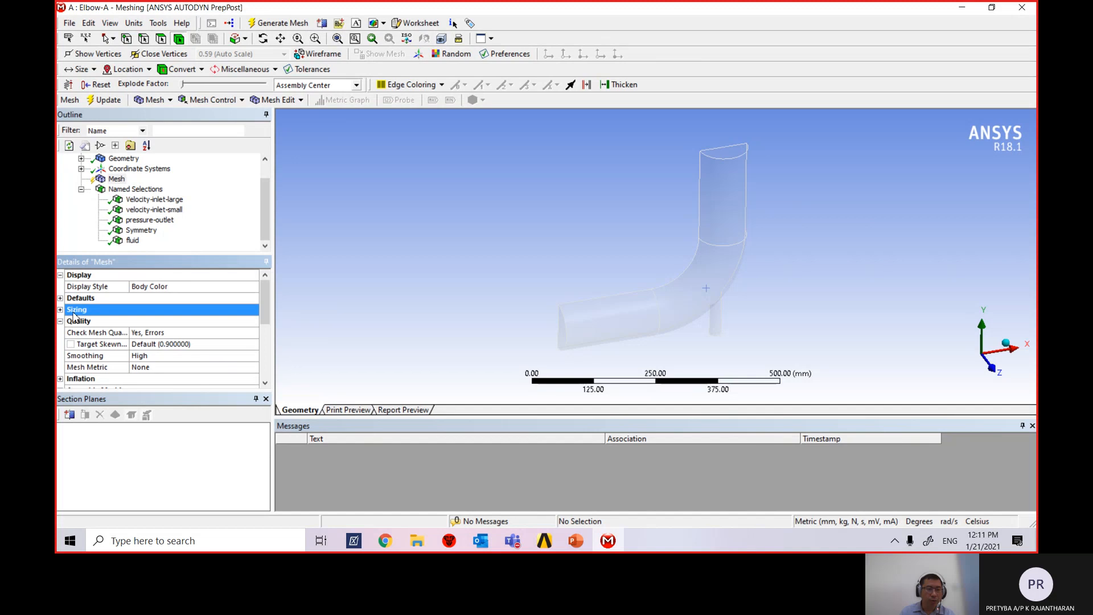
pyautogui.click(60, 321)
pyautogui.click(61, 356)
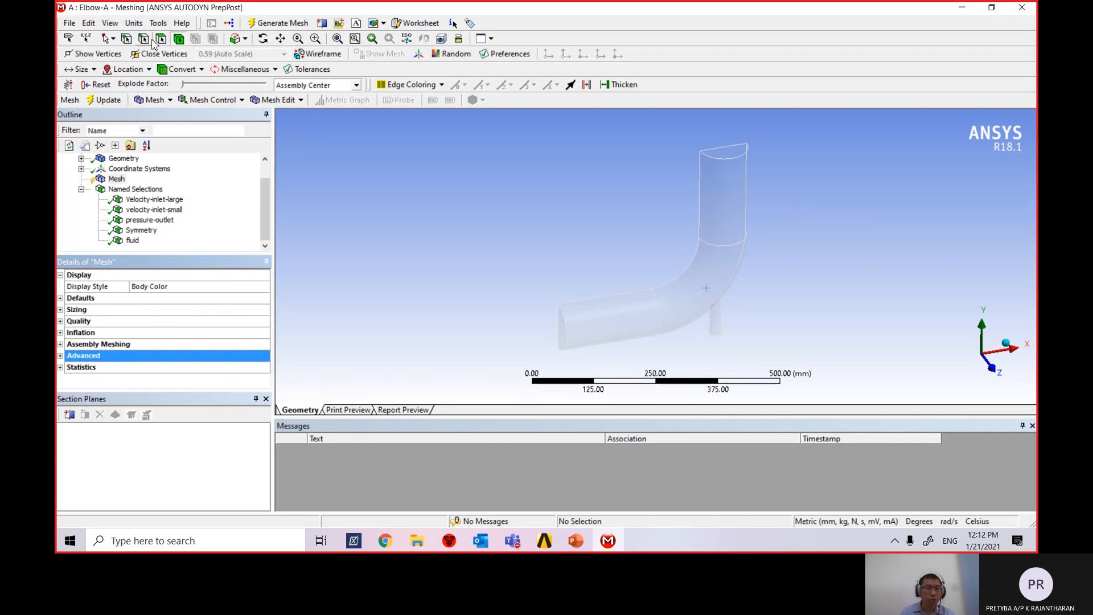
# Insert a Sizing control under Mesh, left with no geometry and a default 29.197 mm element size.
pyautogui.click(171, 102)
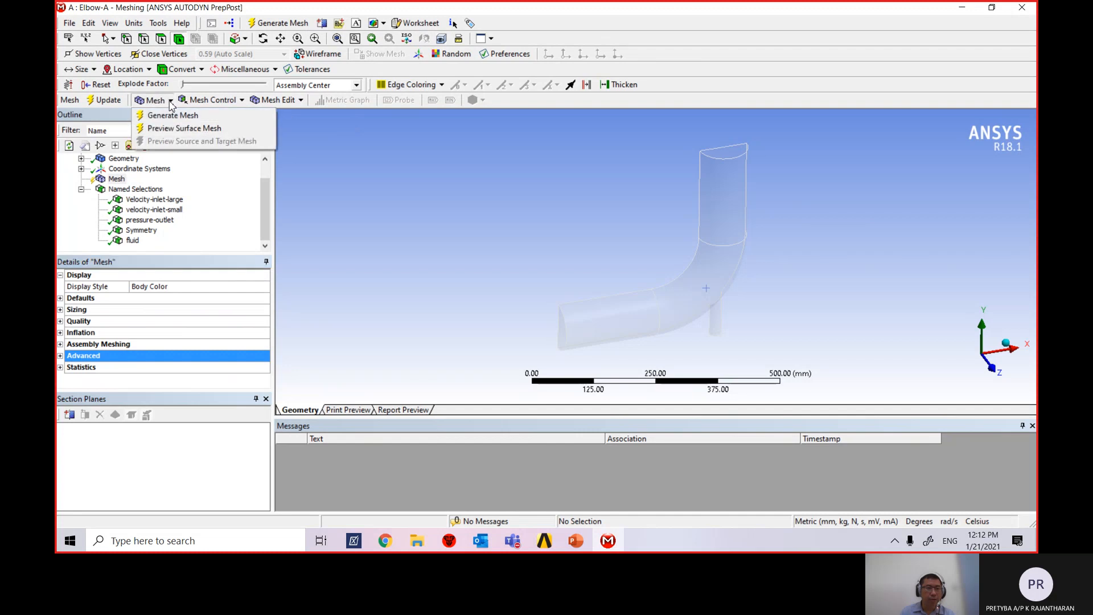
pyautogui.click(555, 103)
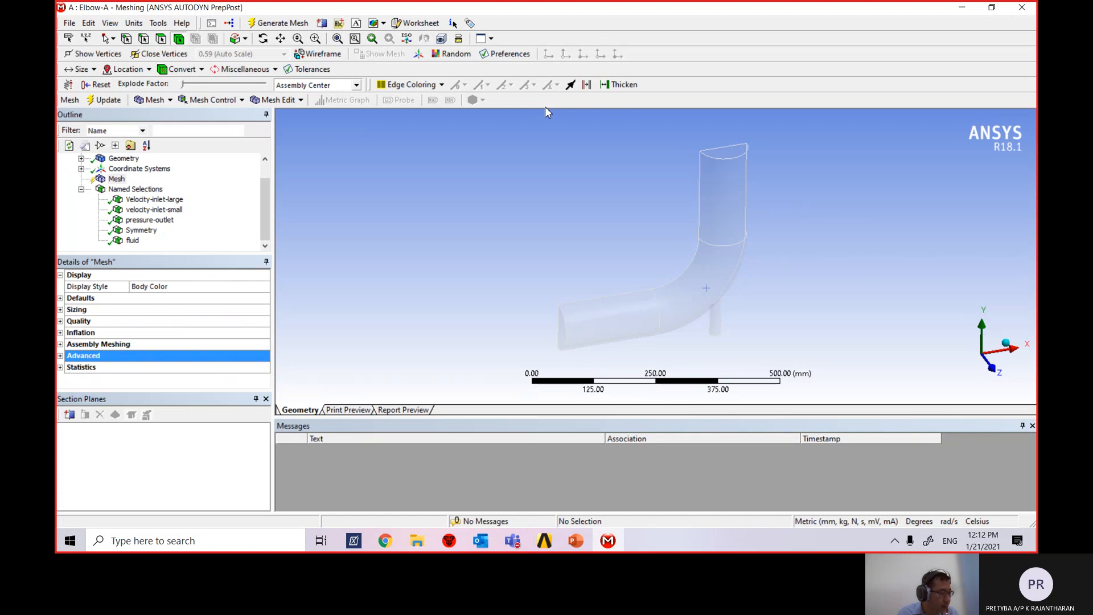
pyautogui.click(118, 179)
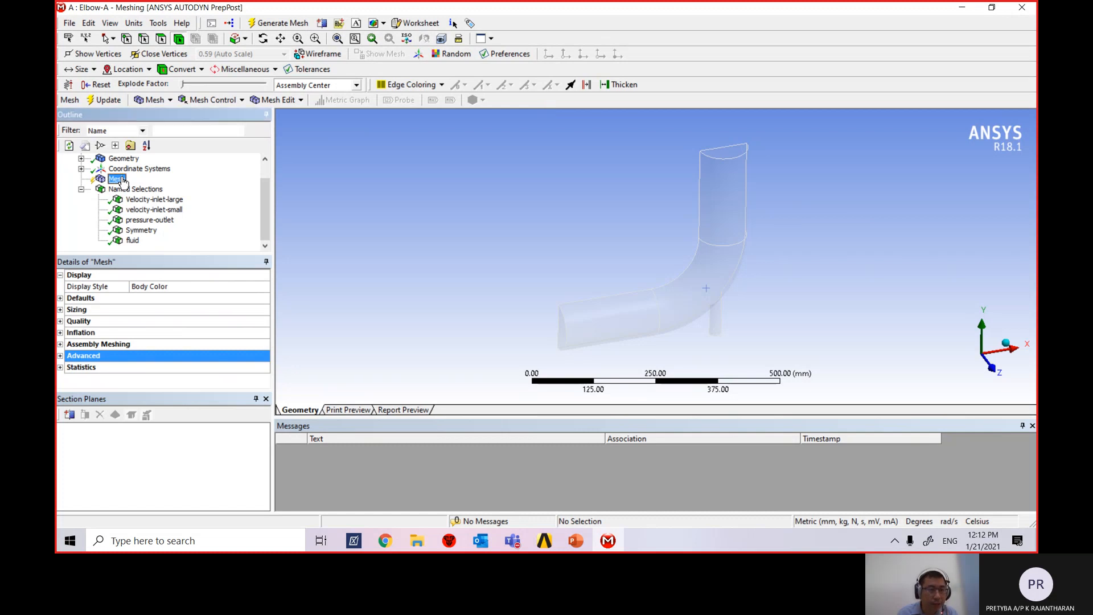
pyautogui.rightClick(121, 182)
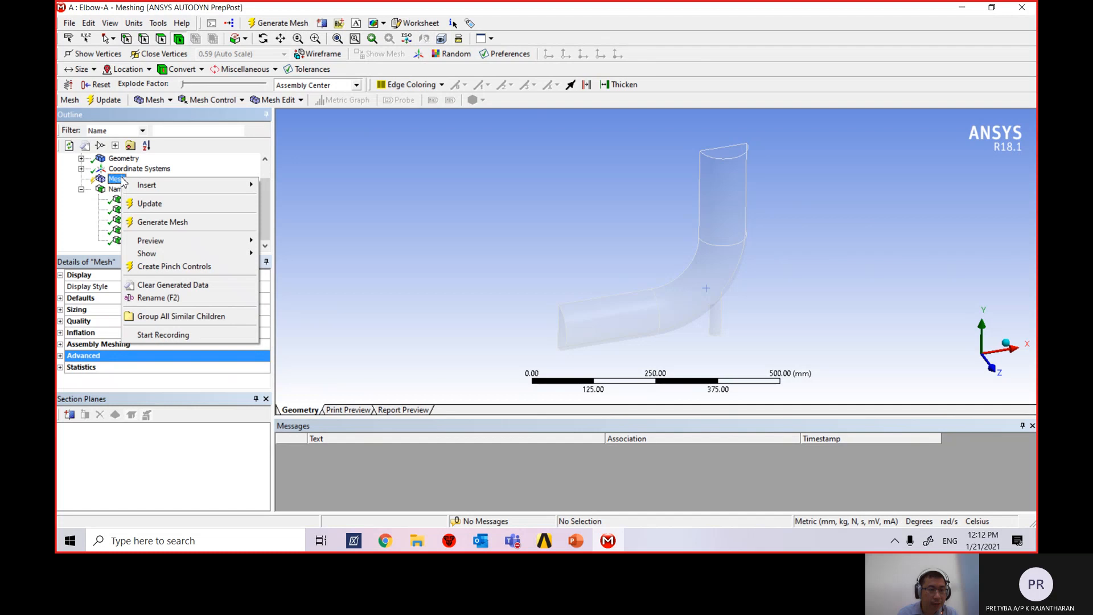
pyautogui.moveTo(178, 191)
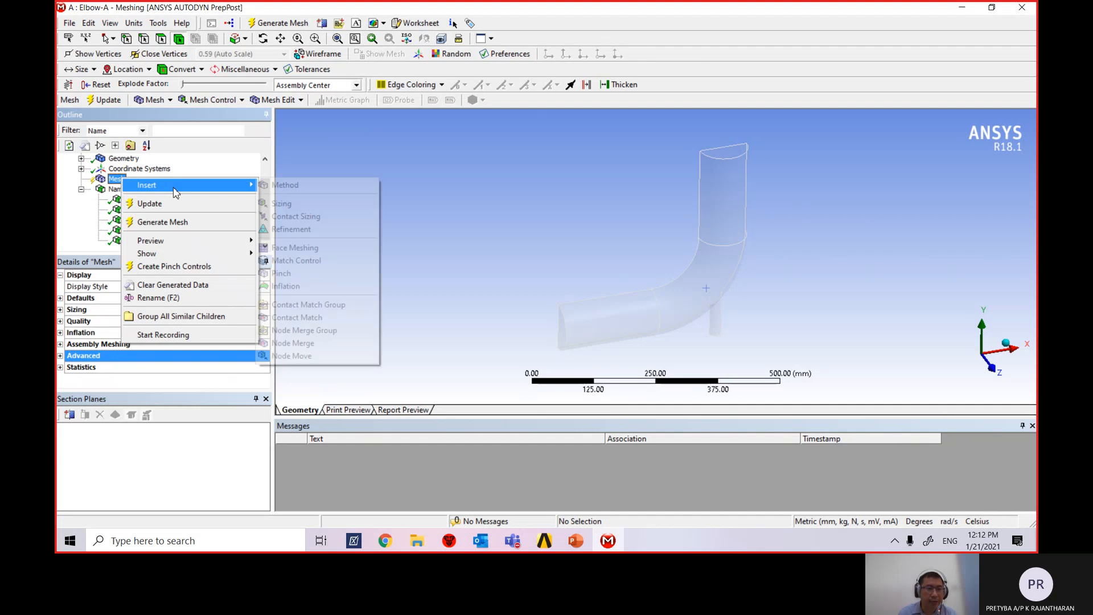
pyautogui.click(328, 206)
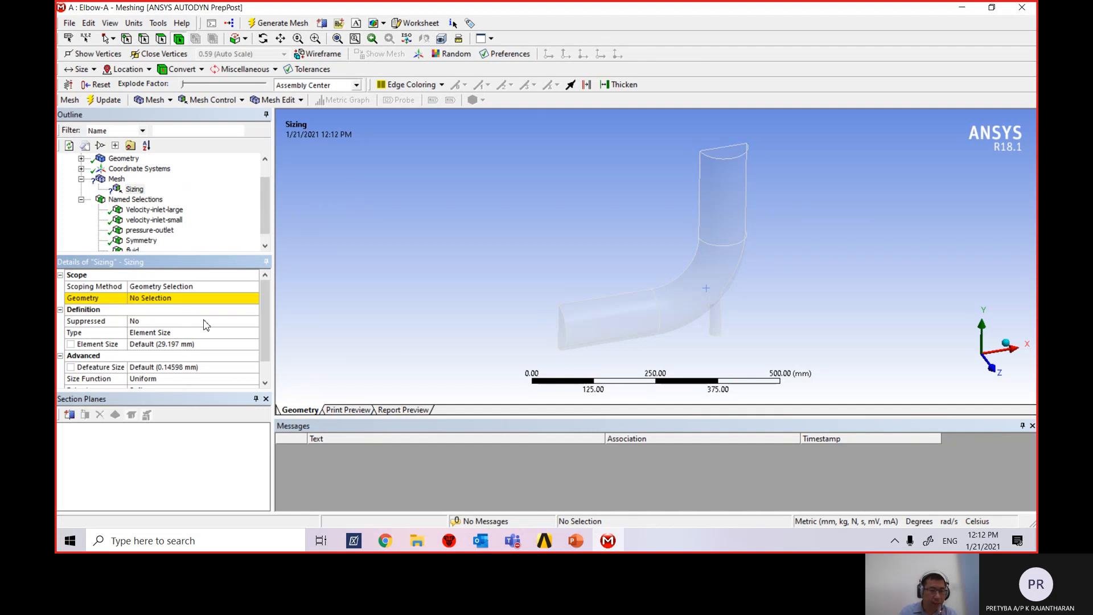
# Assign the elbow fluid body as the sizing control's geometry, making it a Body Sizing.
pyautogui.click(161, 299)
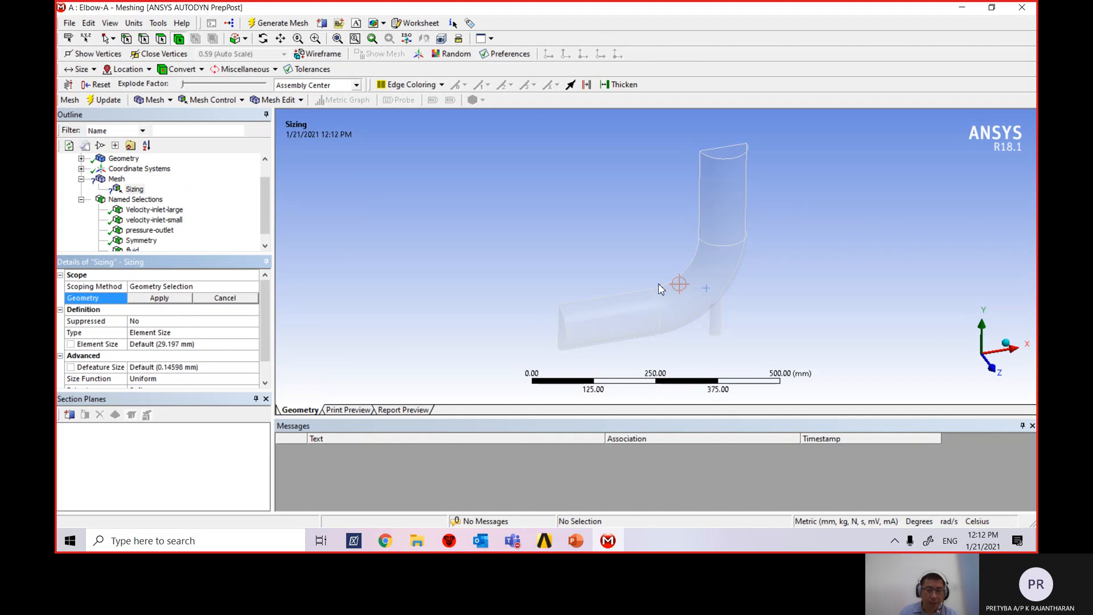
pyautogui.click(686, 310)
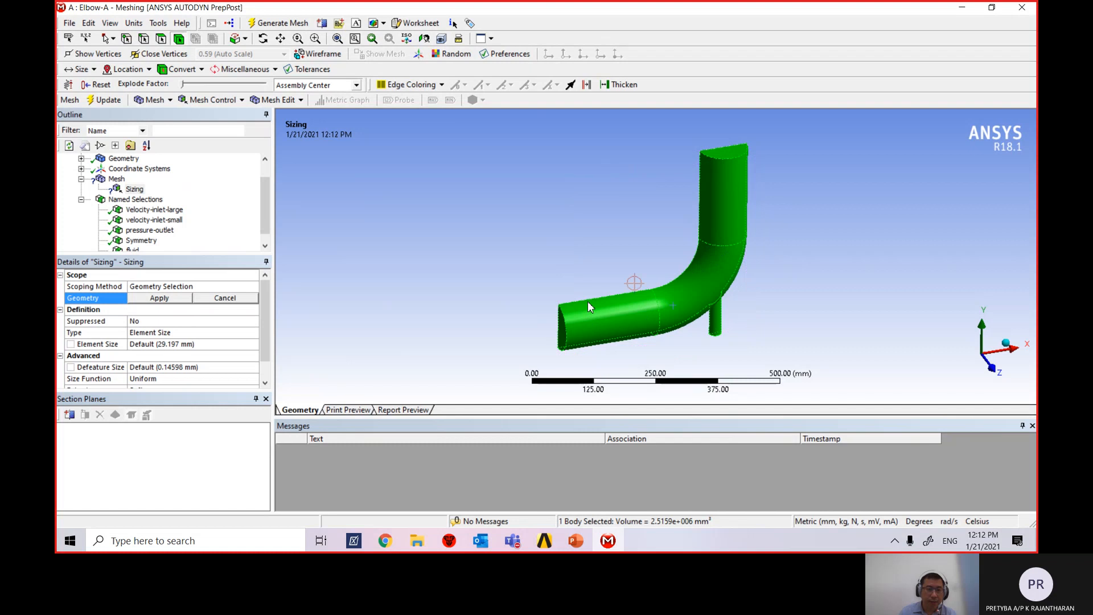
pyautogui.click(160, 300)
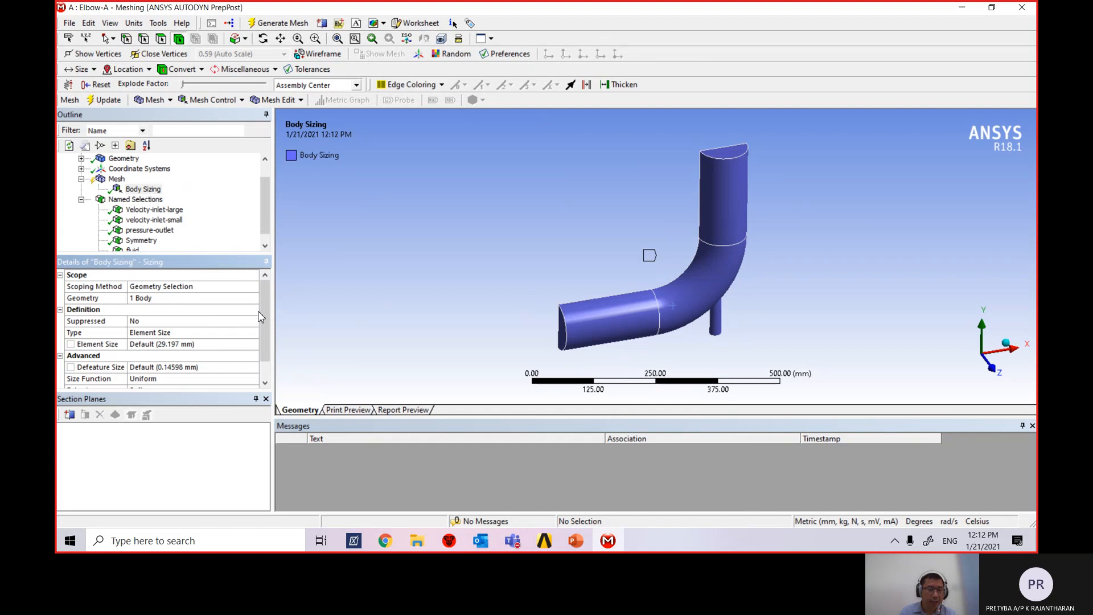
pyautogui.moveTo(264, 306)
pyautogui.mouseDown()
pyautogui.moveTo(265, 325)
pyautogui.moveTo(262, 305)
pyautogui.mouseUp()
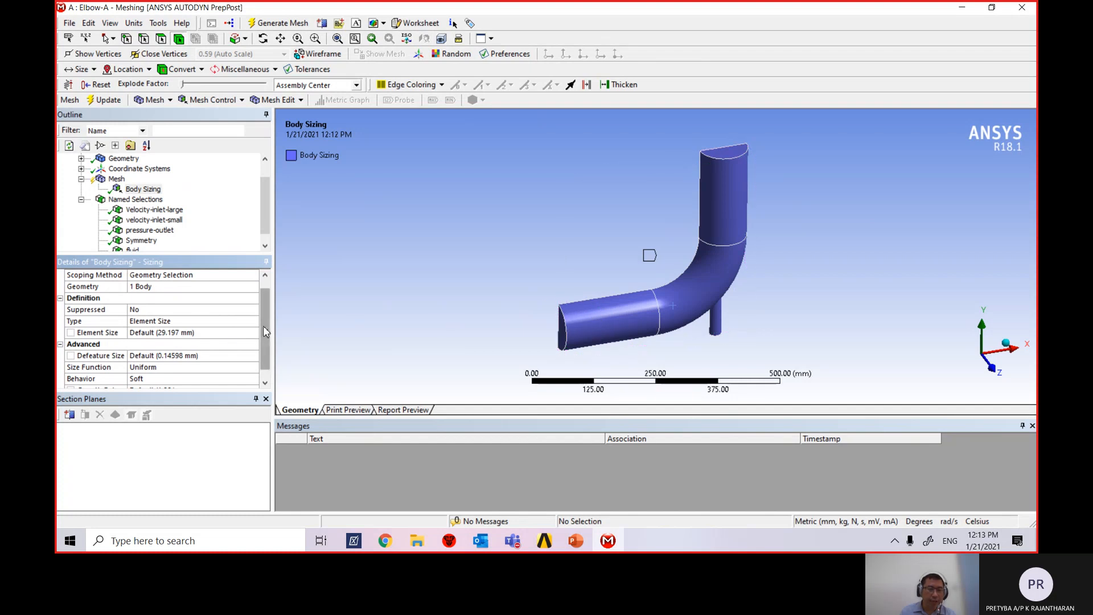
pyautogui.moveTo(263, 327)
pyautogui.mouseDown()
pyautogui.moveTo(266, 343)
pyautogui.moveTo(267, 311)
pyautogui.moveTo(266, 332)
pyautogui.mouseUp()
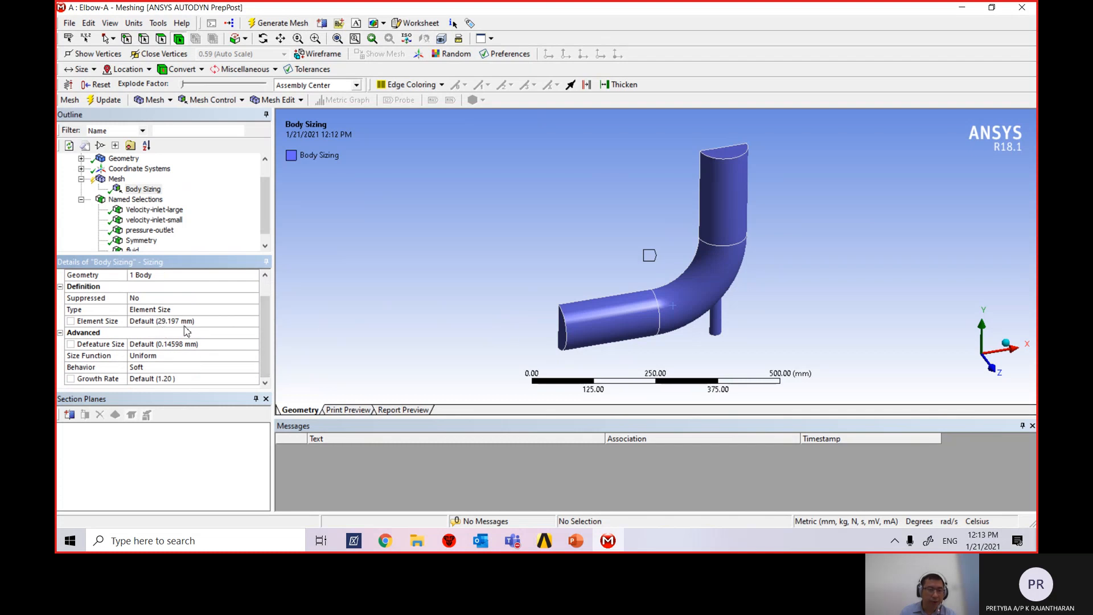
# Bring up PowerPoint slide 12 showing the elbow problem description and dimensions.
pyautogui.click(576, 541)
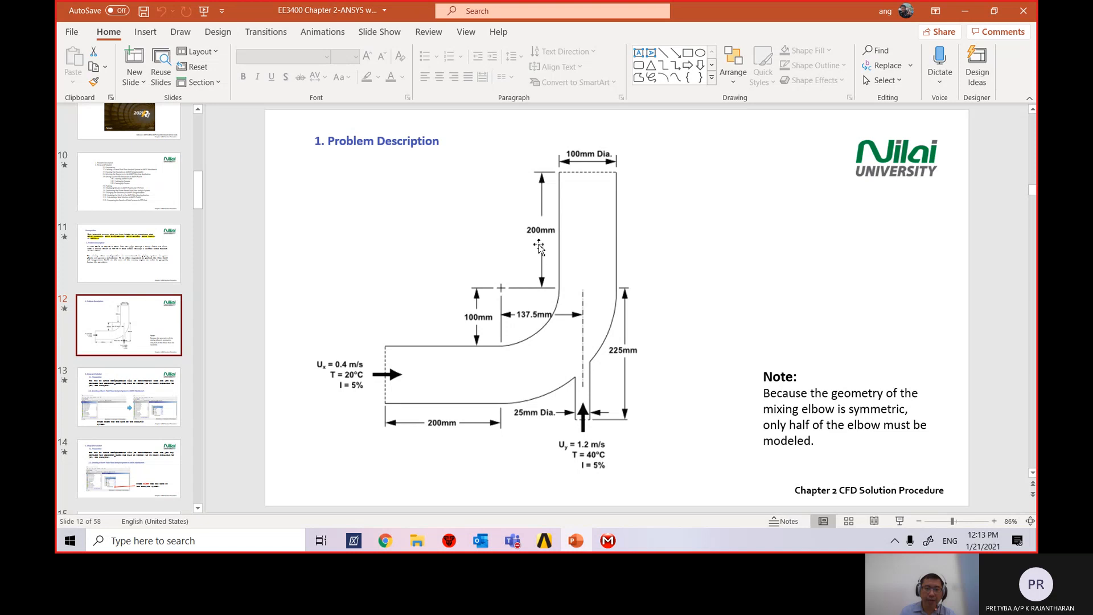
pyautogui.click(608, 545)
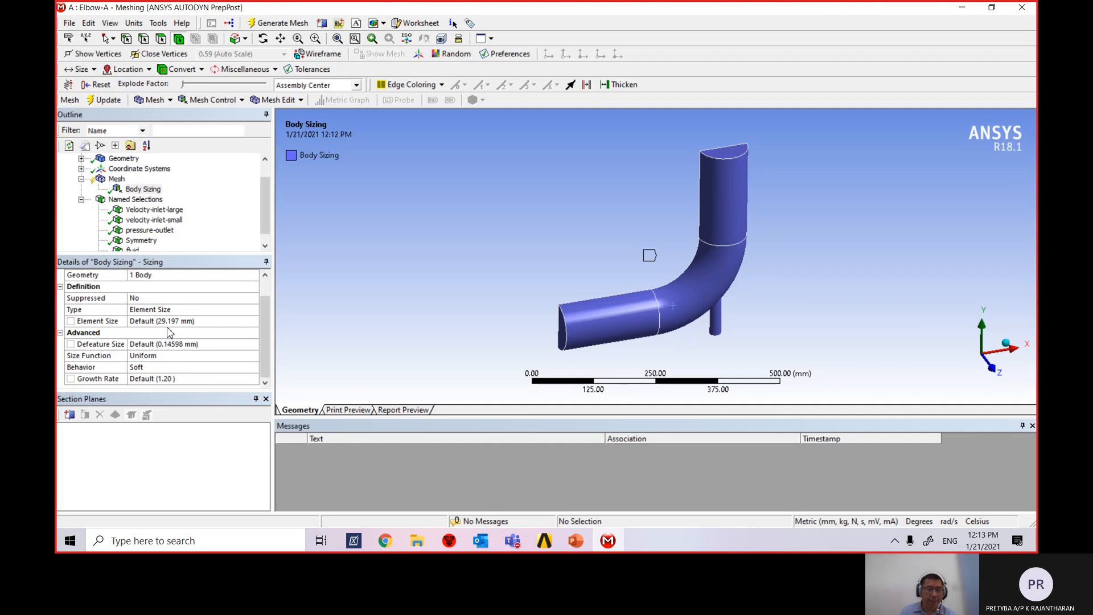
pyautogui.click(575, 541)
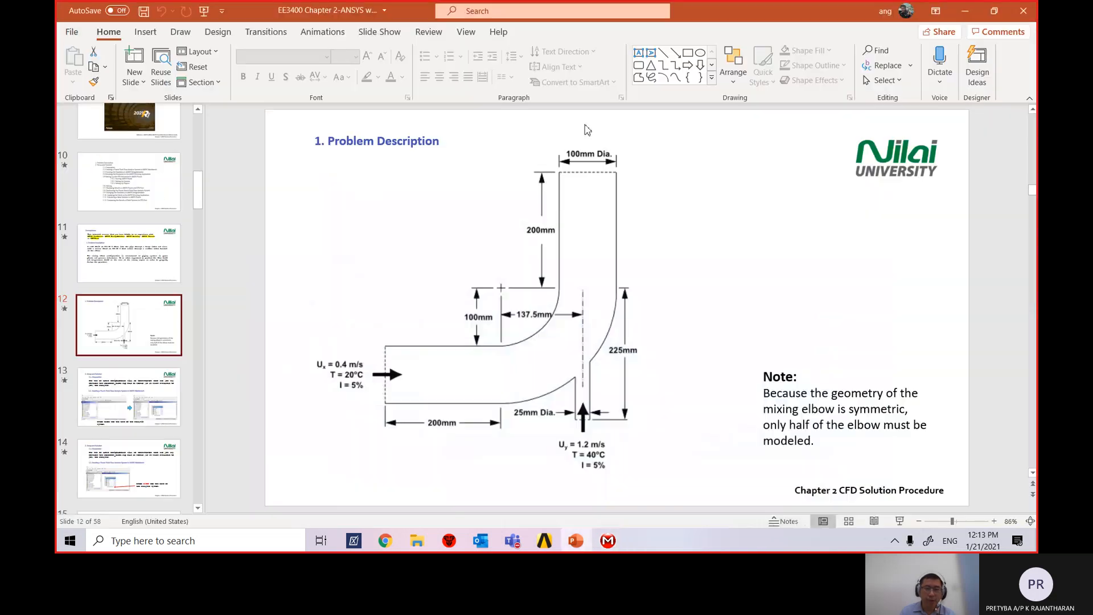
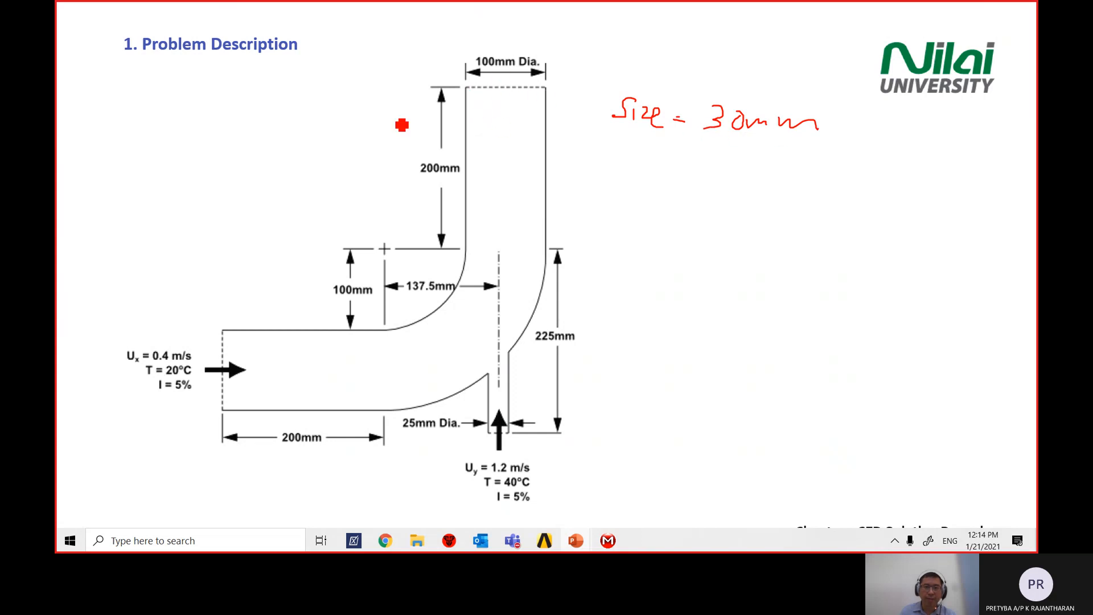
# Sketch element-division ticks on the top pipe, then end the slideshow and discard the ink.
pyautogui.moveTo(468, 114)
pyautogui.mouseDown()
pyautogui.moveTo(544, 113)
pyautogui.moveTo(495, 118)
pyautogui.moveTo(514, 118)
pyautogui.mouseUp()
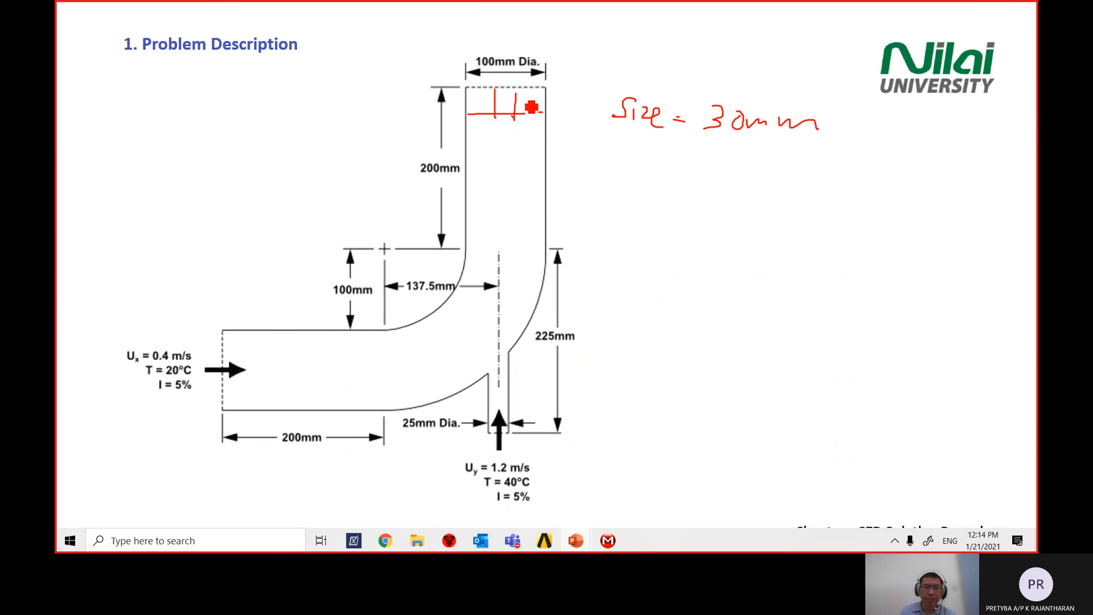
pyautogui.moveTo(467, 131)
pyautogui.mouseDown()
pyautogui.moveTo(491, 138)
pyautogui.moveTo(472, 134)
pyautogui.mouseUp()
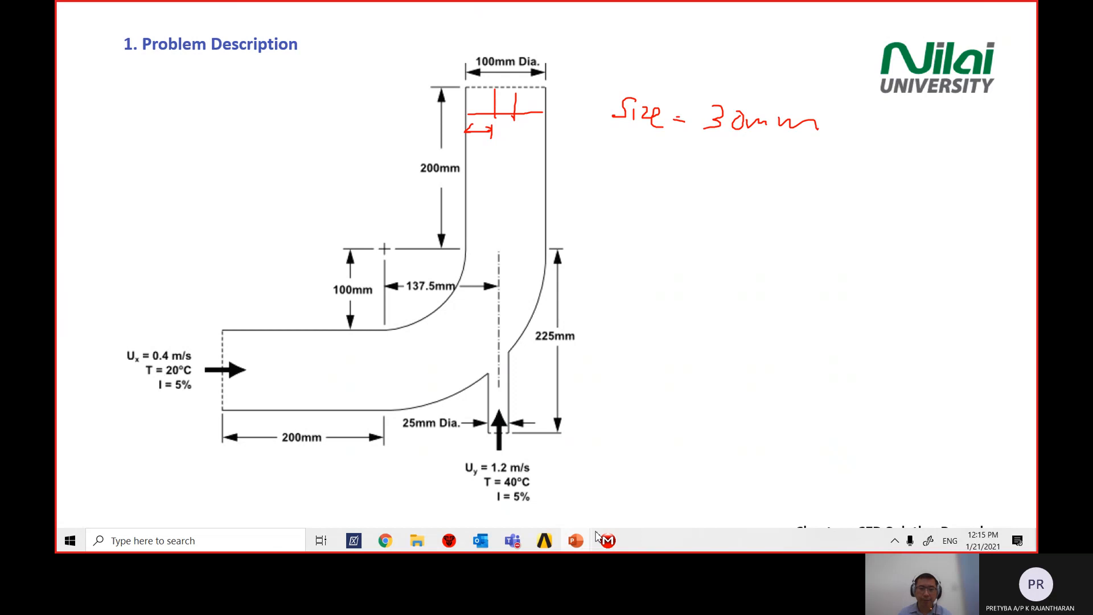
pyautogui.press('Escape')
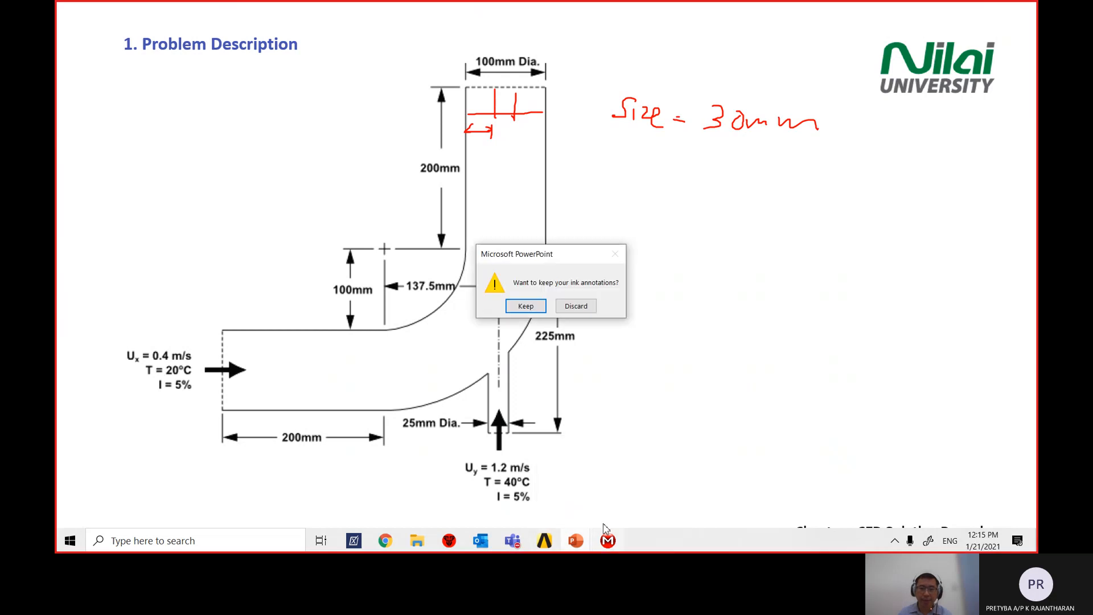
pyautogui.click(584, 312)
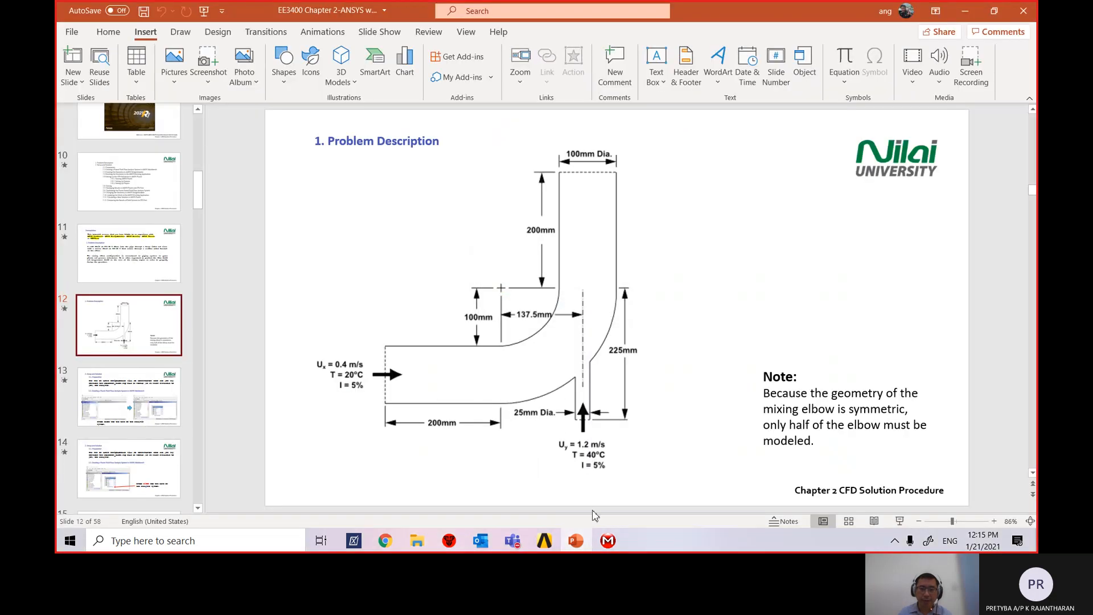
pyautogui.click(608, 541)
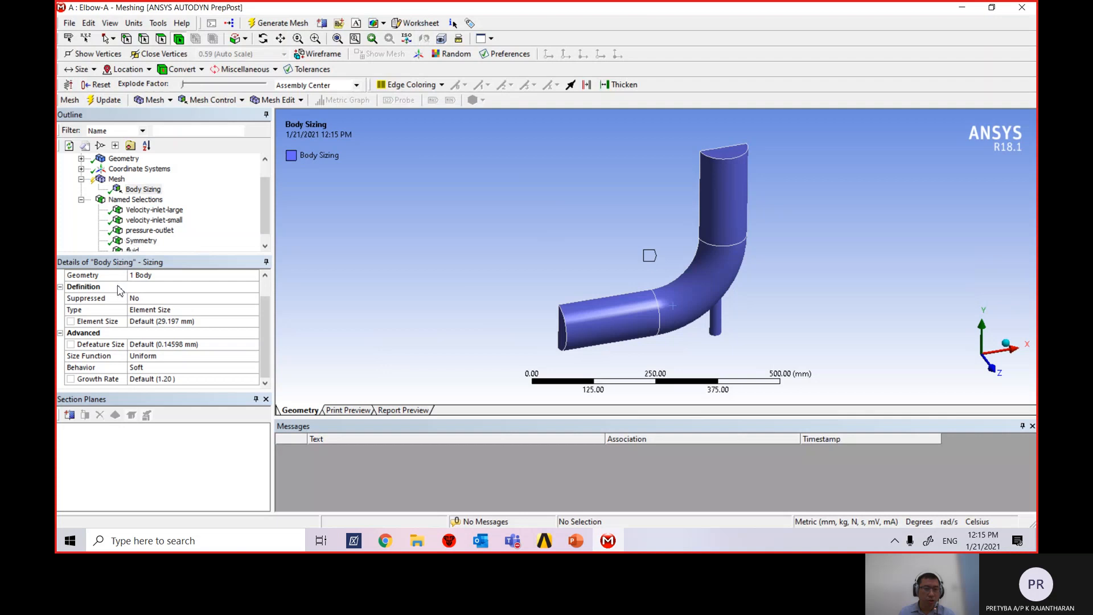
# Set the body element size to 30 mm and generate the elbow mesh.
pyautogui.click(183, 322)
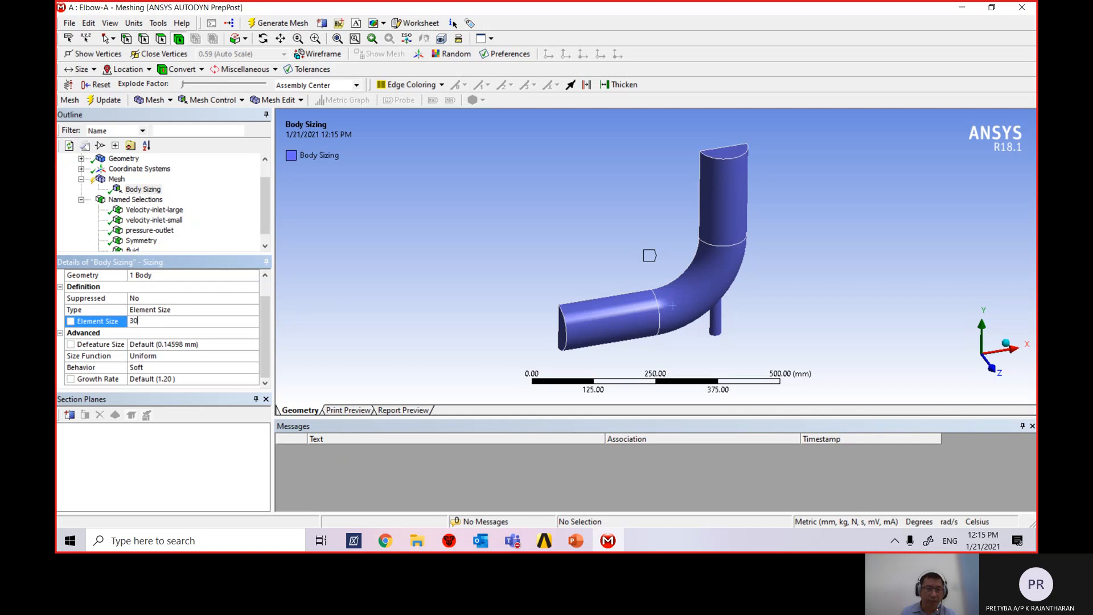
pyautogui.press('Return')
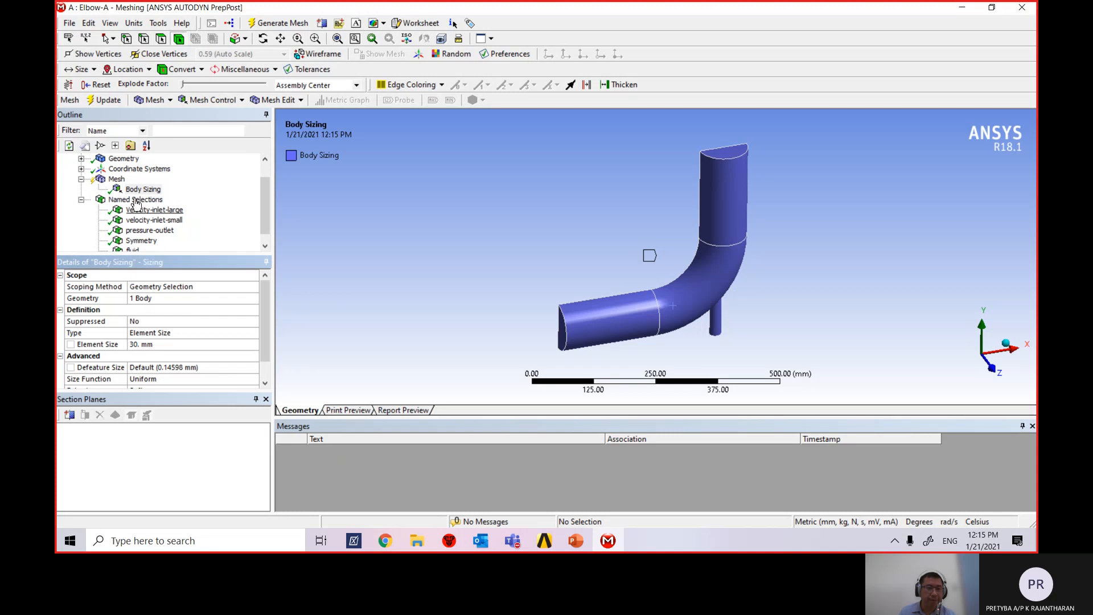
pyautogui.click(101, 105)
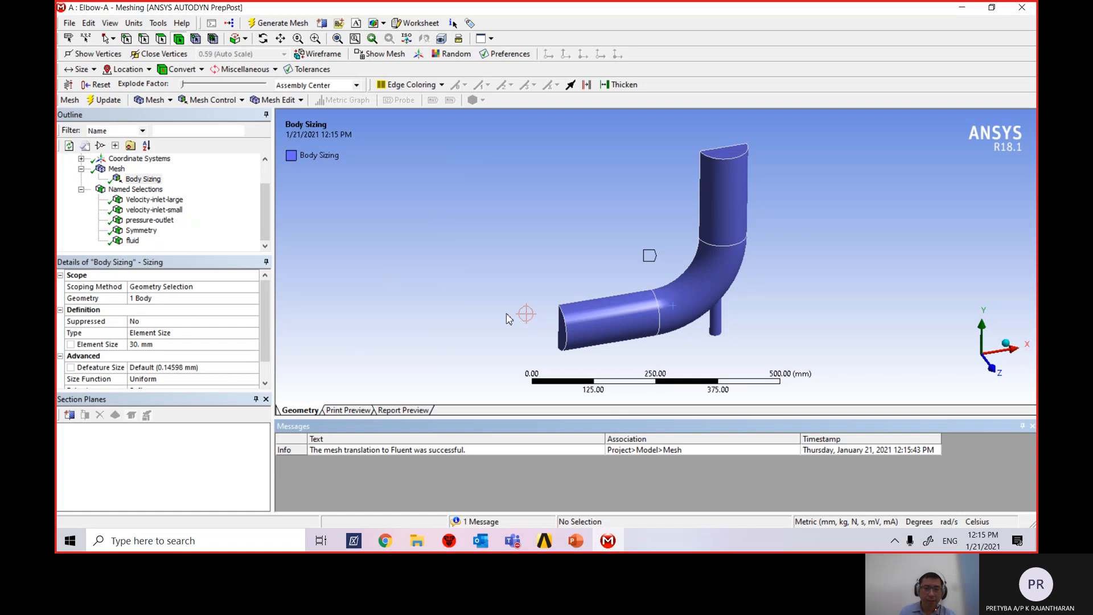
pyautogui.moveTo(519, 325)
pyautogui.mouseDown(button='middle')
pyautogui.moveTo(678, 349)
pyautogui.moveTo(586, 312)
pyautogui.moveTo(722, 271)
pyautogui.mouseUp(button='middle')
pyautogui.scroll(8, 709, 265)
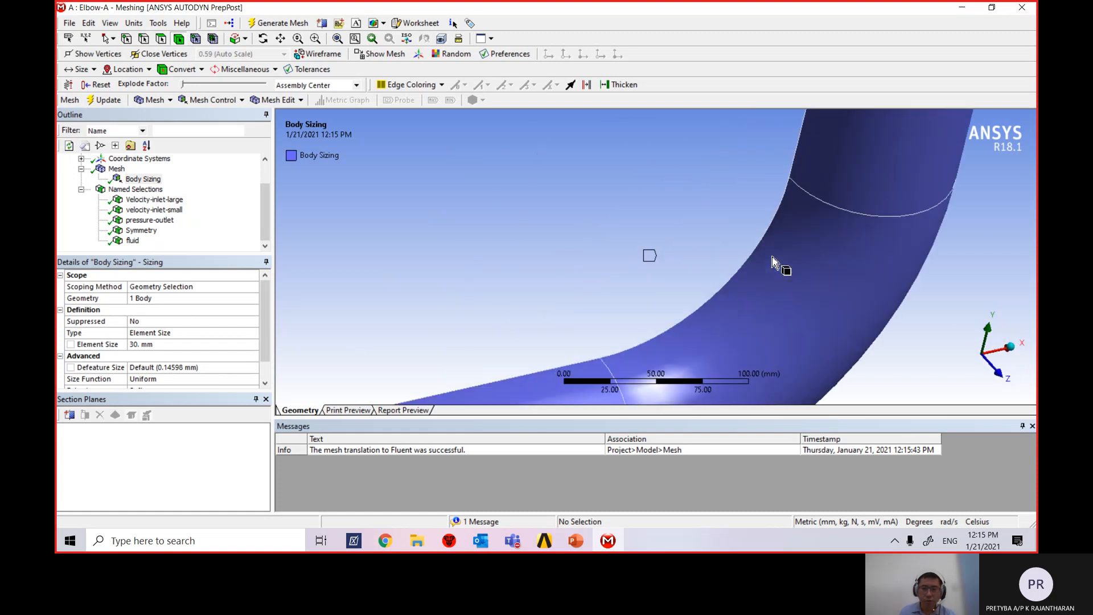
pyautogui.scroll(-7, 774, 262)
pyautogui.scroll(-3, 797, 244)
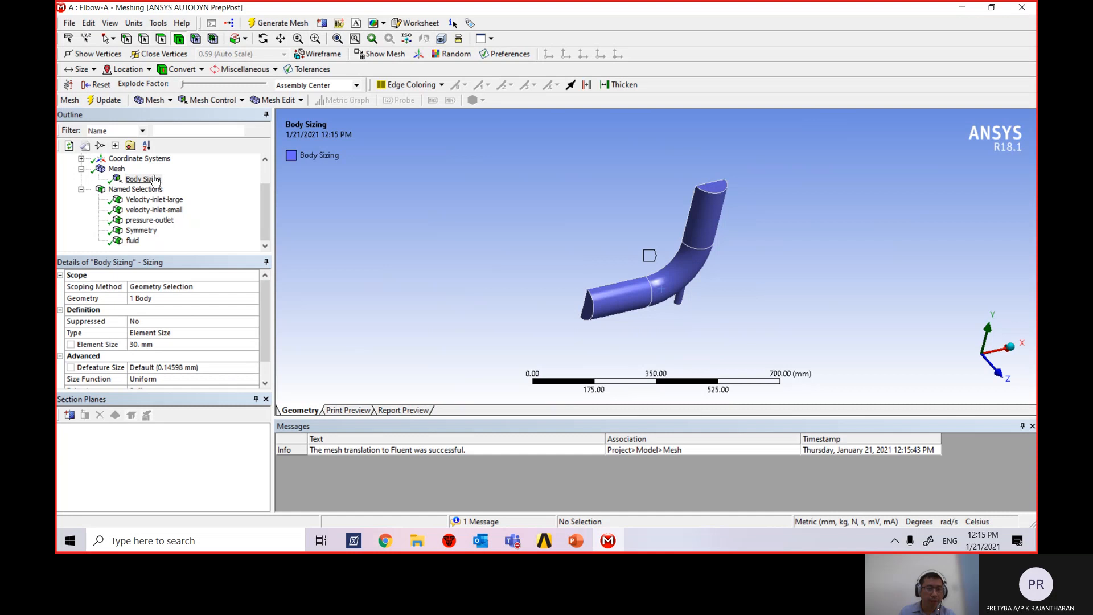
pyautogui.scroll(-1, 261, 307)
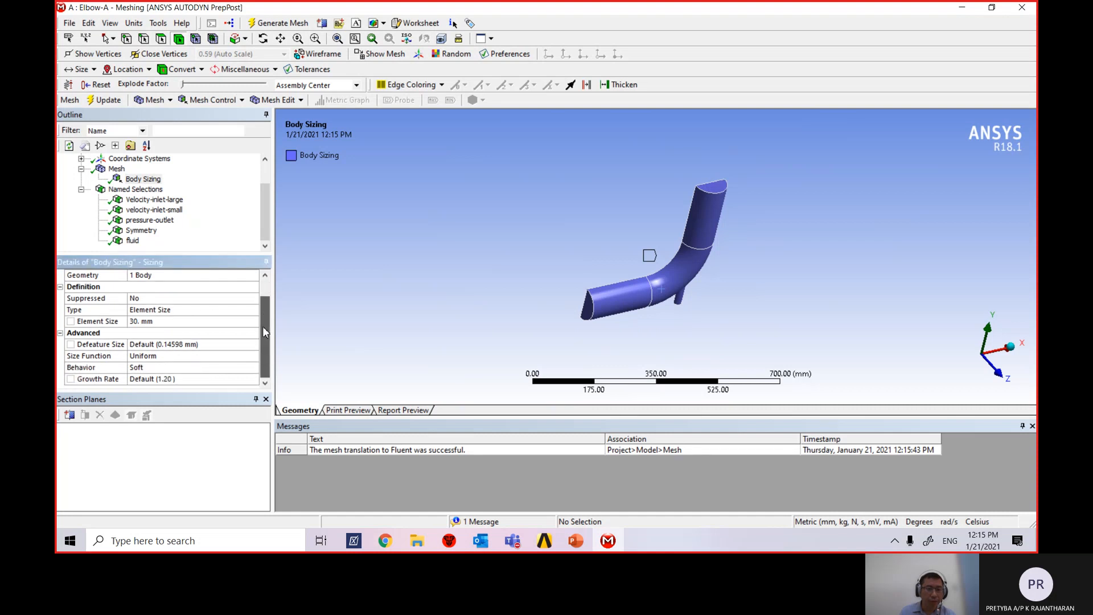
# Change the body element size to 6 mm and regenerate the mesh.
pyautogui.click(150, 322)
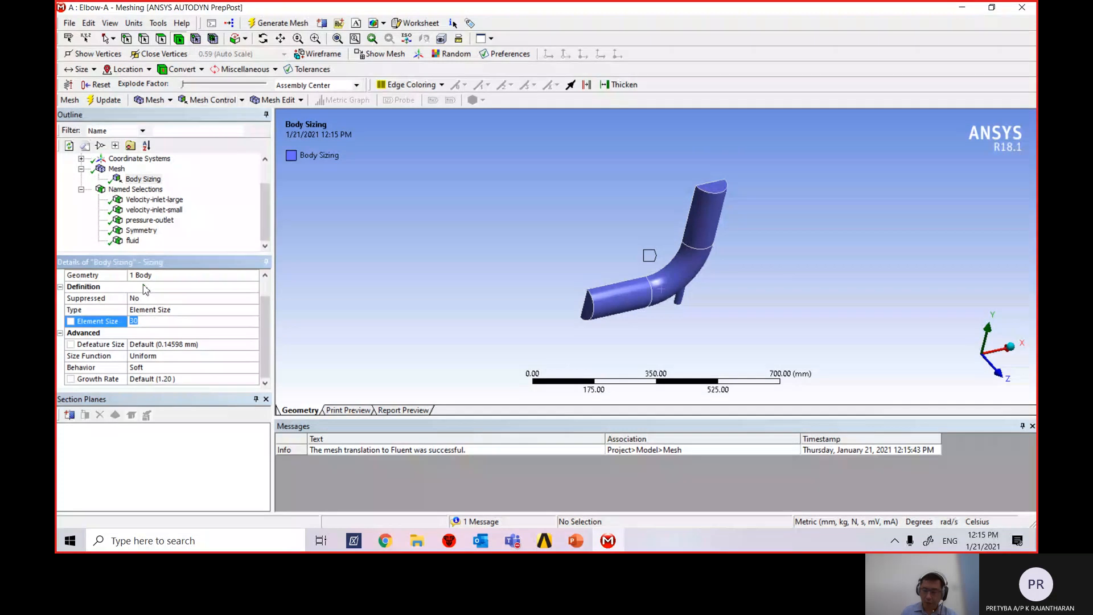
pyautogui.write('6')
pyautogui.press('Return')
pyautogui.scroll(1, 145, 289)
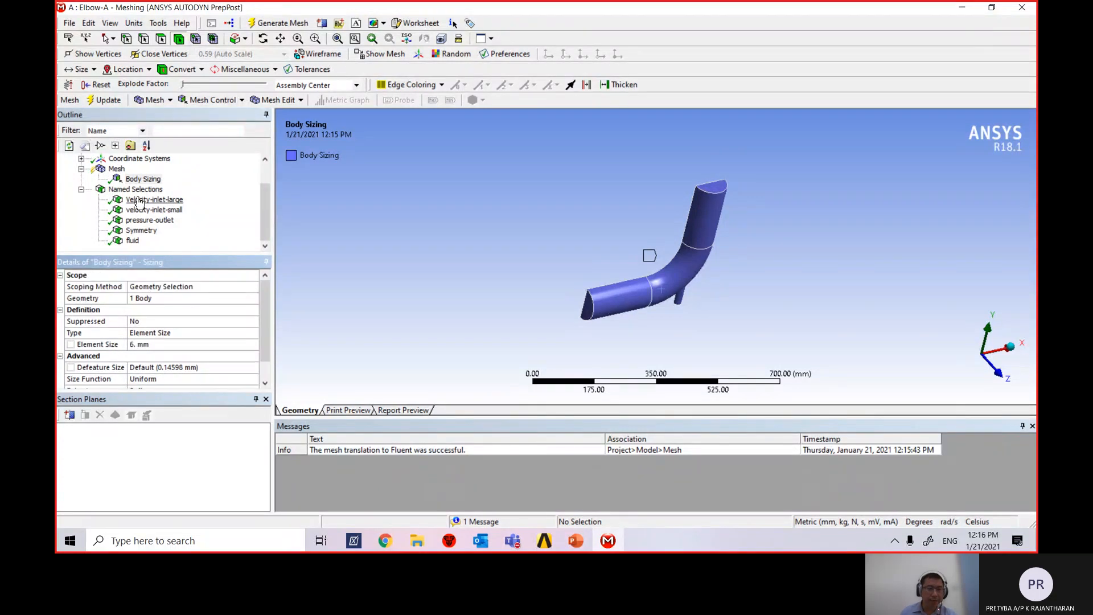
pyautogui.click(105, 100)
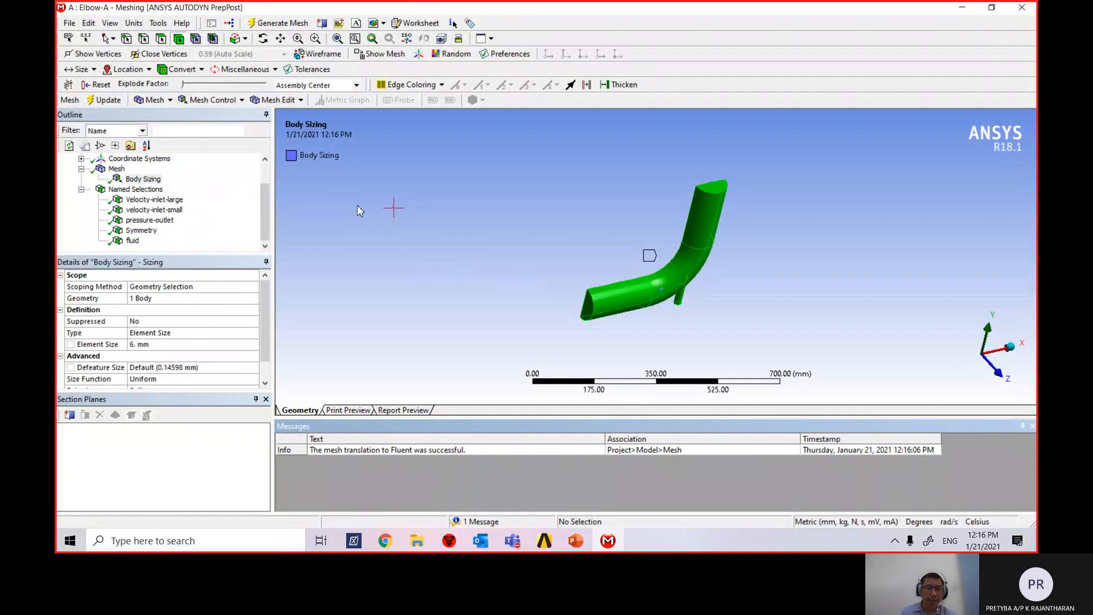
# Display the fine 6 mm mesh on the elbow and rotate it to inspect the elements.
pyautogui.moveTo(511, 285)
pyautogui.mouseDown(button='middle')
pyautogui.moveTo(689, 330)
pyautogui.moveTo(510, 296)
pyautogui.moveTo(506, 285)
pyautogui.mouseUp(button='middle')
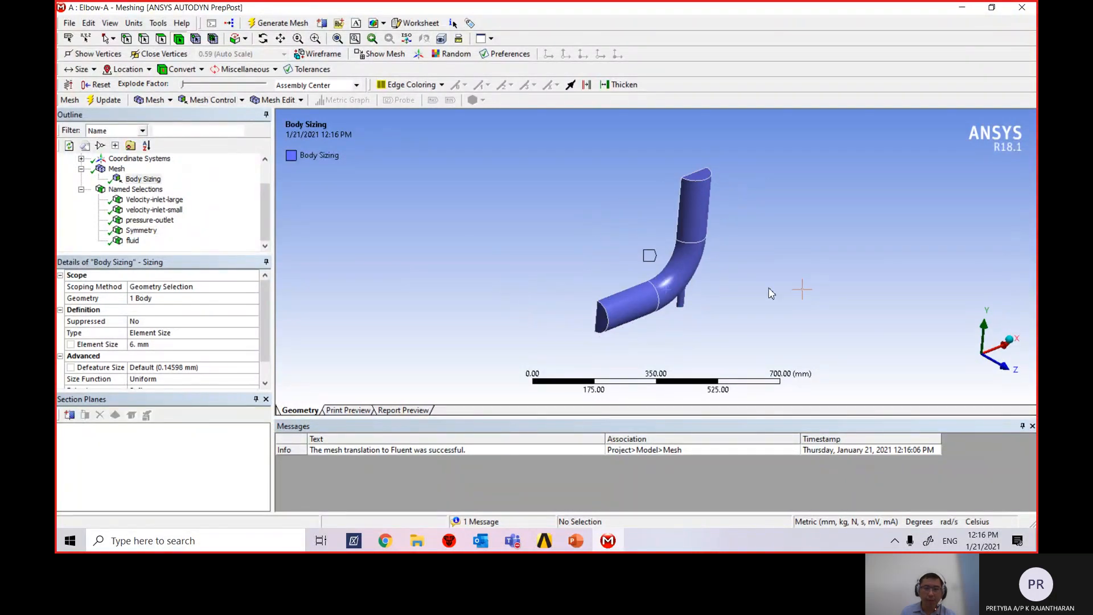
pyautogui.scroll(-5, 769, 290)
pyautogui.scroll(5, 661, 321)
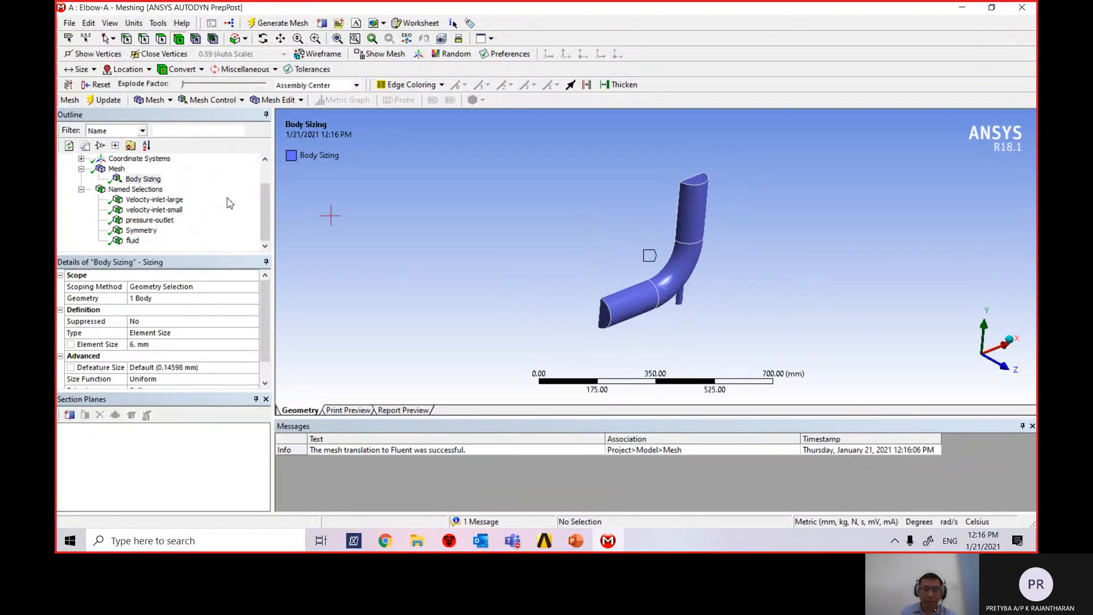
pyautogui.click(117, 169)
pyautogui.moveTo(678, 268); pyautogui.dragTo(656, 292, button='middle')
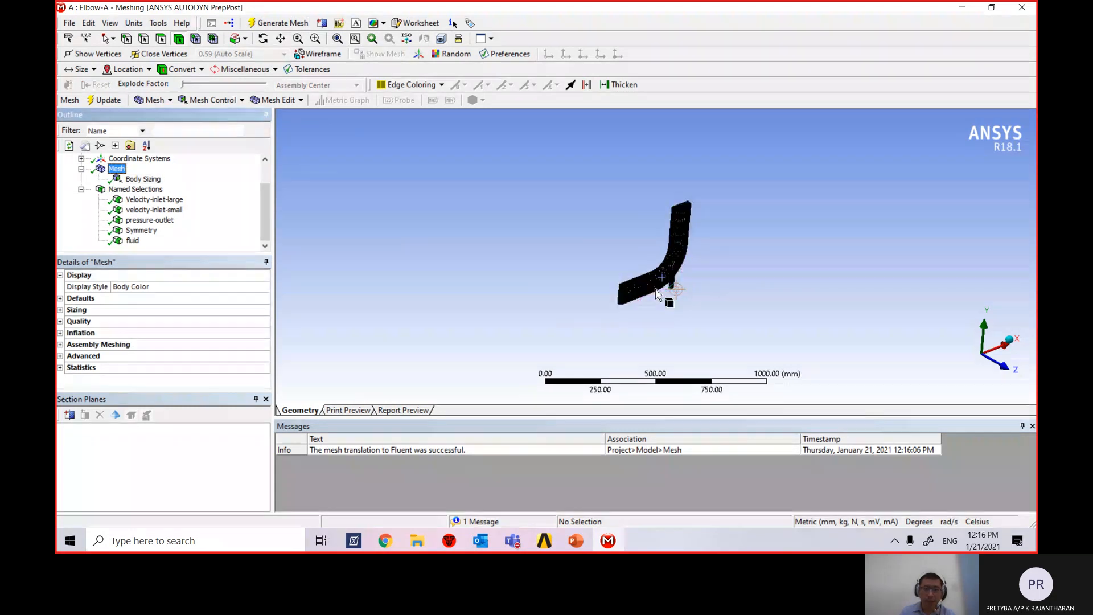
pyautogui.scroll(8, 656, 296)
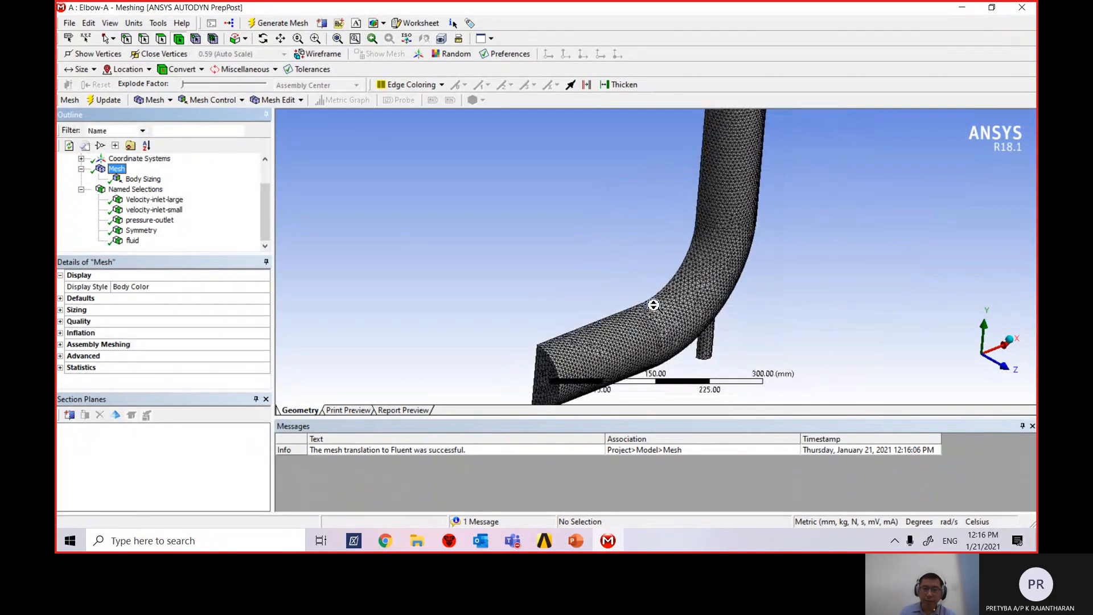
pyautogui.scroll(-3, 654, 305)
pyautogui.moveTo(576, 291)
pyautogui.mouseDown(button='middle')
pyautogui.moveTo(739, 317)
pyautogui.moveTo(574, 285)
pyautogui.mouseUp(button='middle')
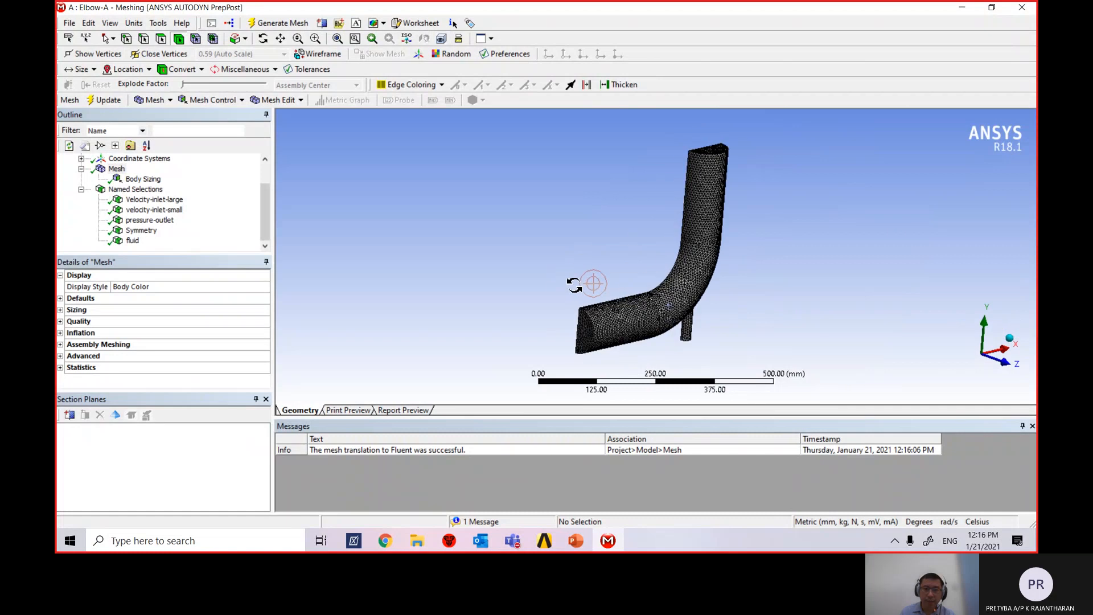
# Set the Body Sizing element size back to 30 mm and regenerate the mesh.
pyautogui.click(135, 180)
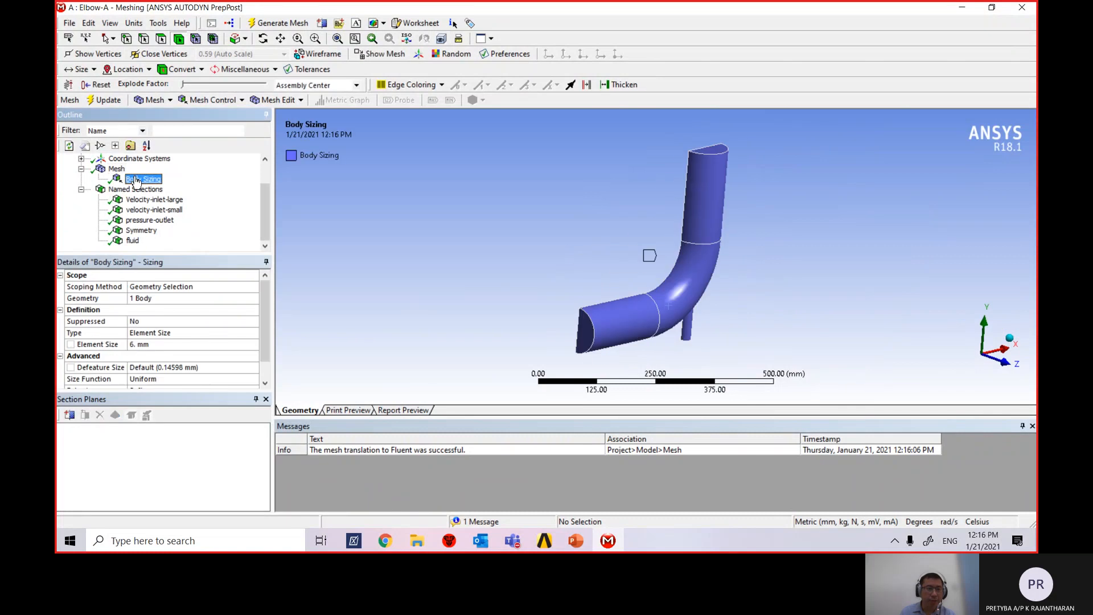
pyautogui.click(153, 344)
pyautogui.write('8')
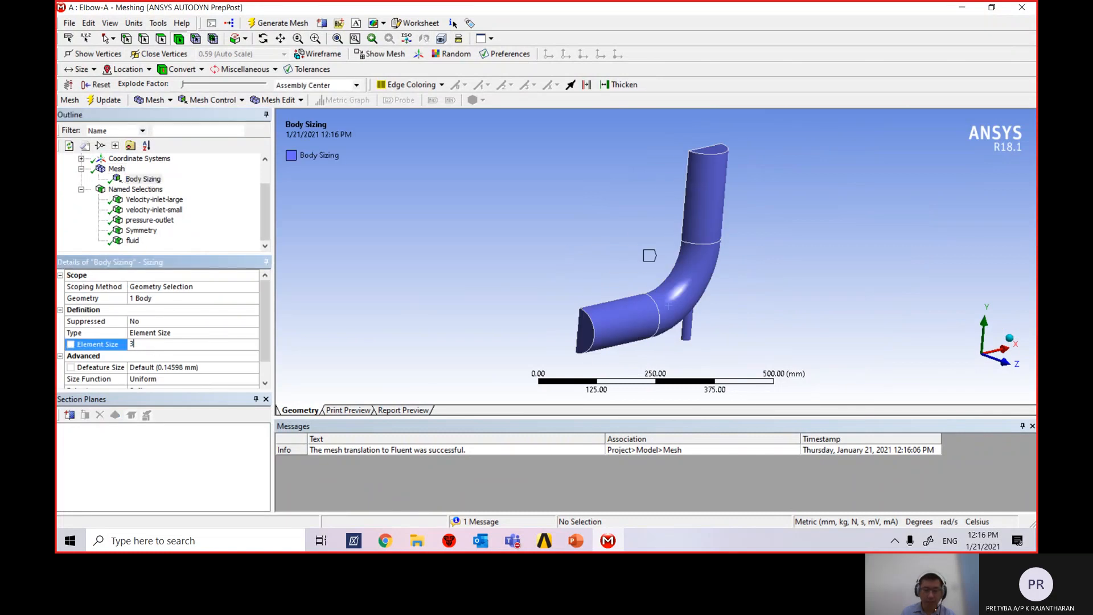
pyautogui.press('Return')
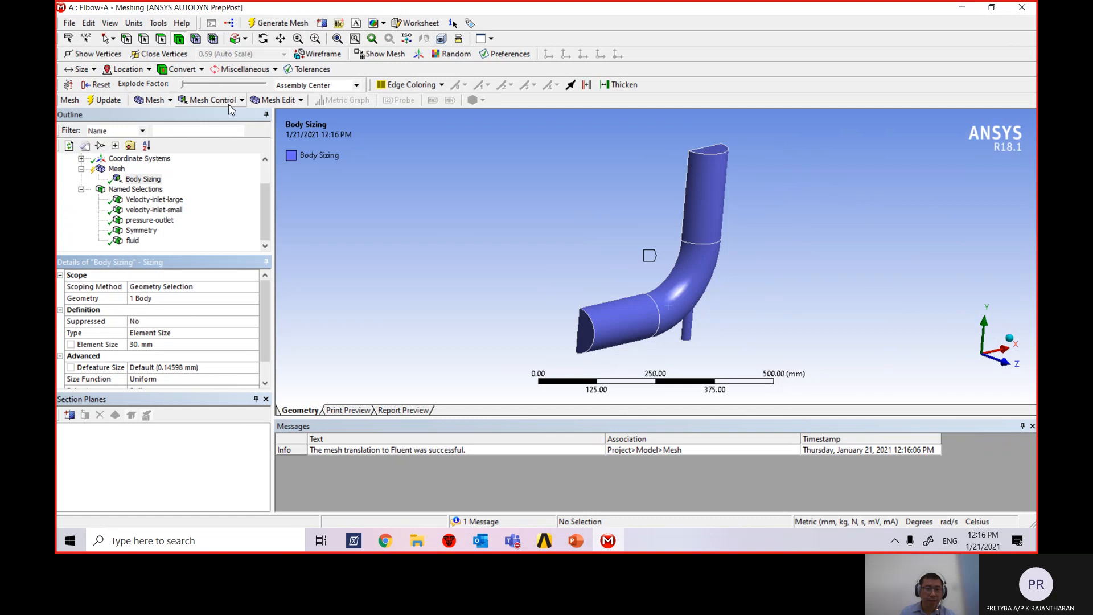
pyautogui.click(104, 100)
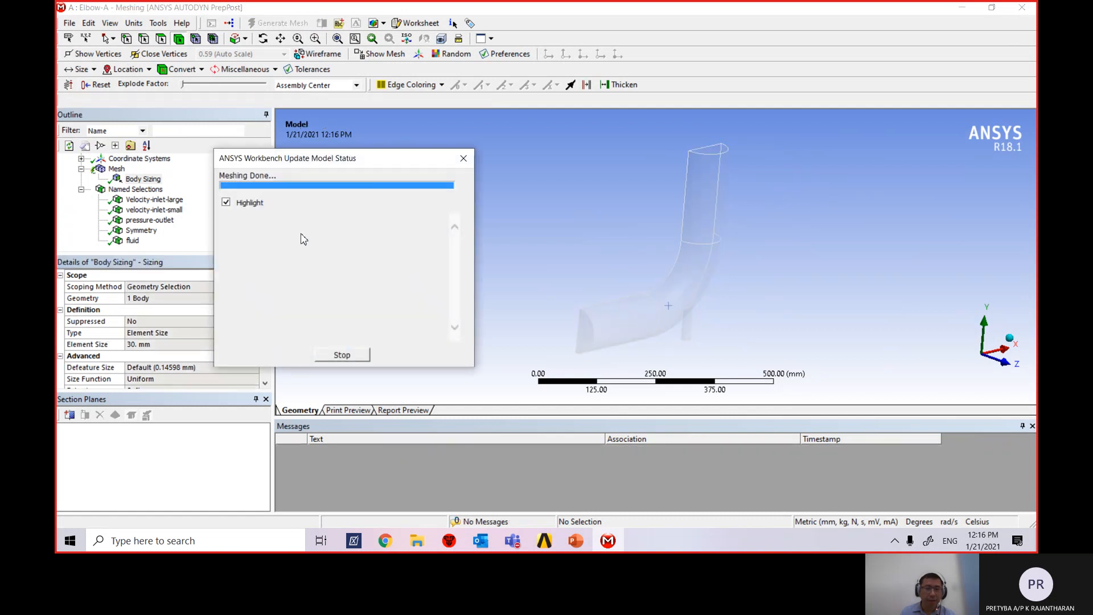
# Display the coarser 30 mm mesh and tumble it to inspect the elements.
pyautogui.click(116, 169)
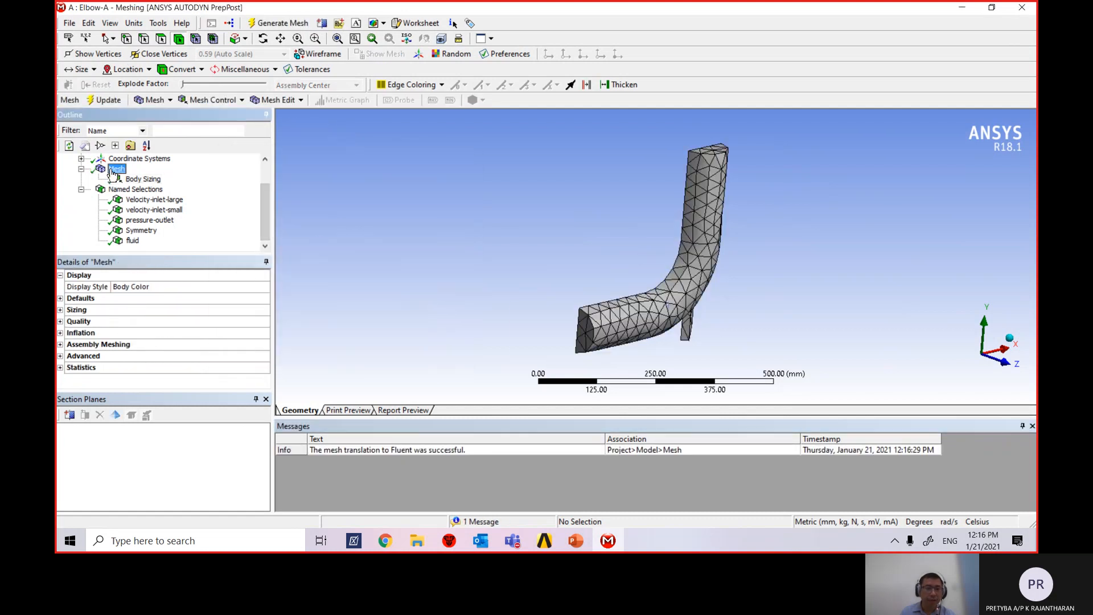
pyautogui.scroll(3, 737, 245)
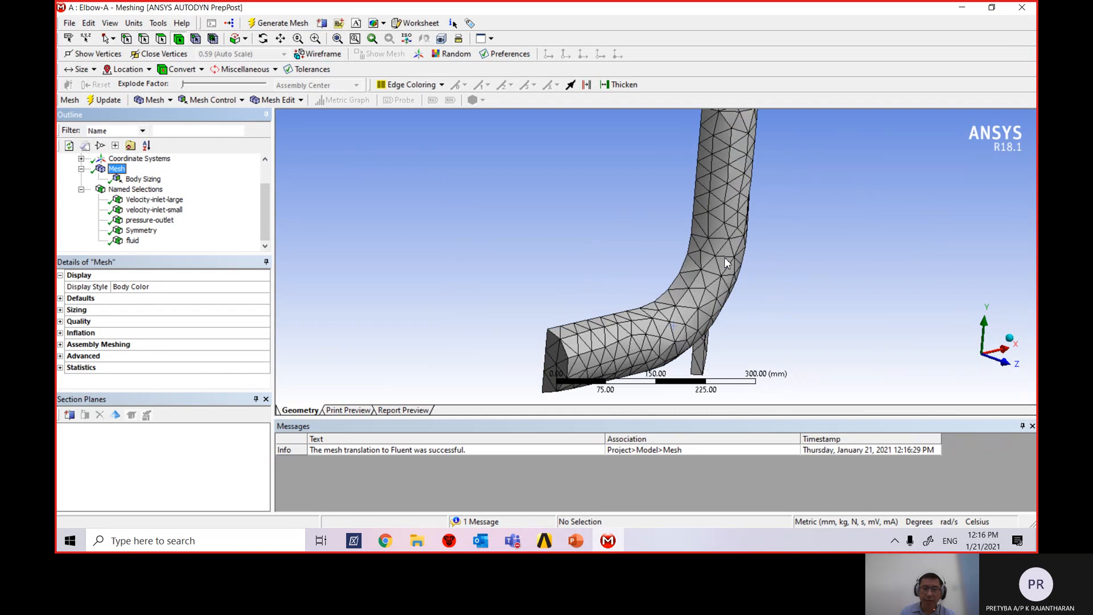
pyautogui.scroll(-2, 734, 213)
pyautogui.scroll(-3, 733, 186)
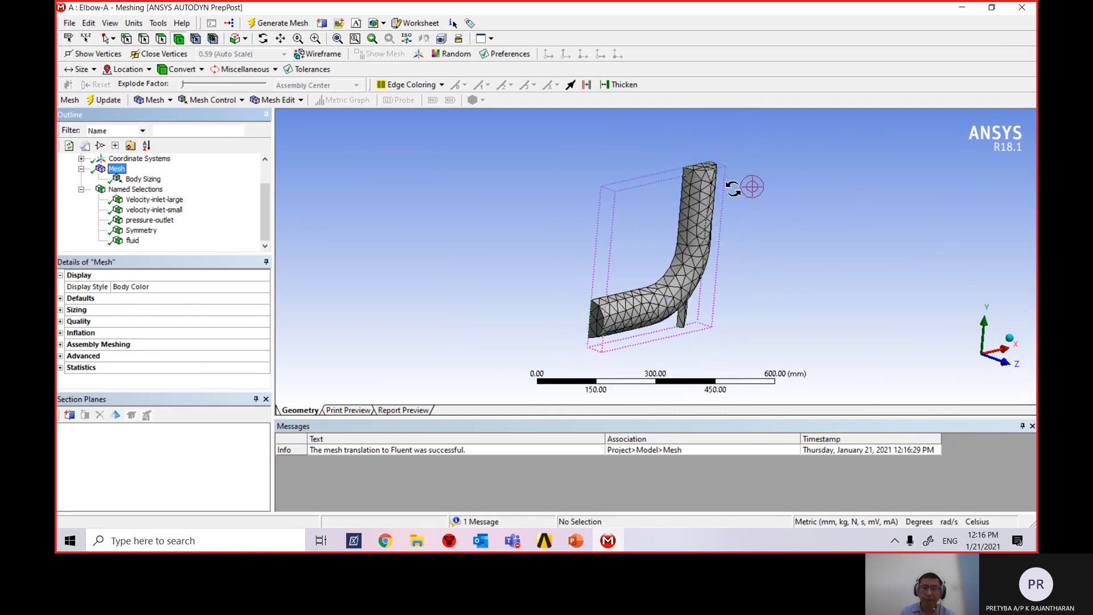
pyautogui.moveTo(734, 186); pyautogui.dragTo(549, 252, button='middle')
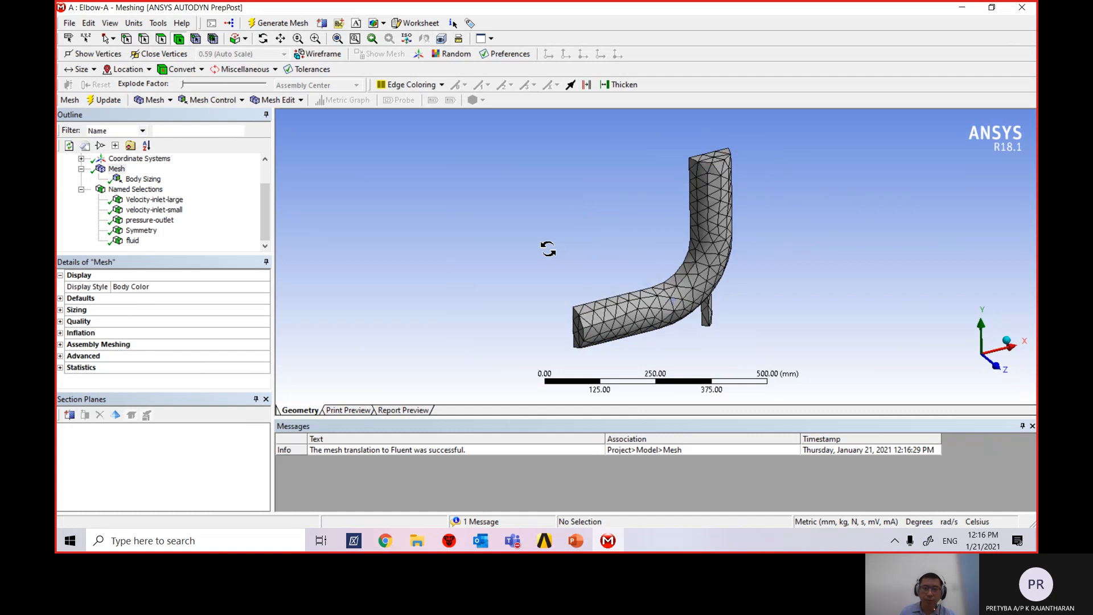
pyautogui.moveTo(763, 286); pyautogui.dragTo(455, 305, button='middle')
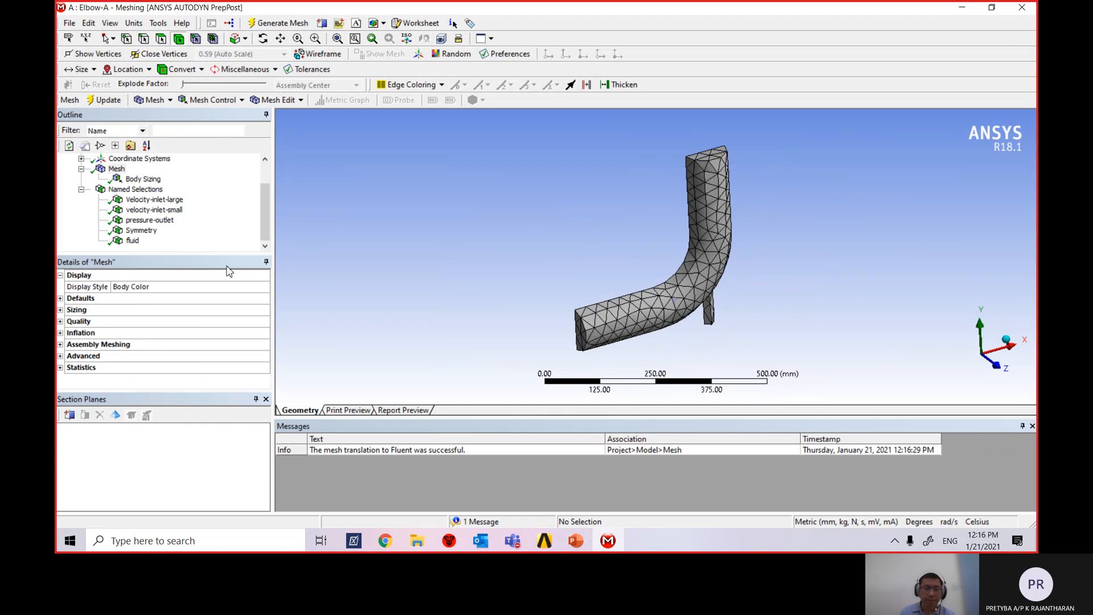
pyautogui.click(142, 179)
# Set the Body Sizing element size to 6 mm and regenerate the mesh.
pyautogui.click(159, 345)
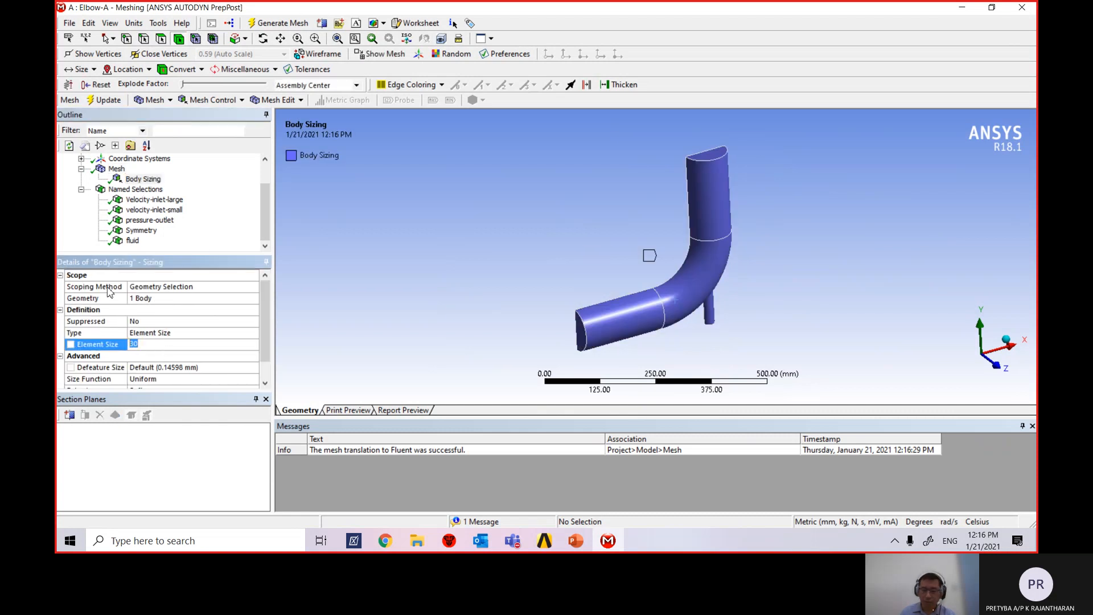
pyautogui.write('6')
pyautogui.press('Return')
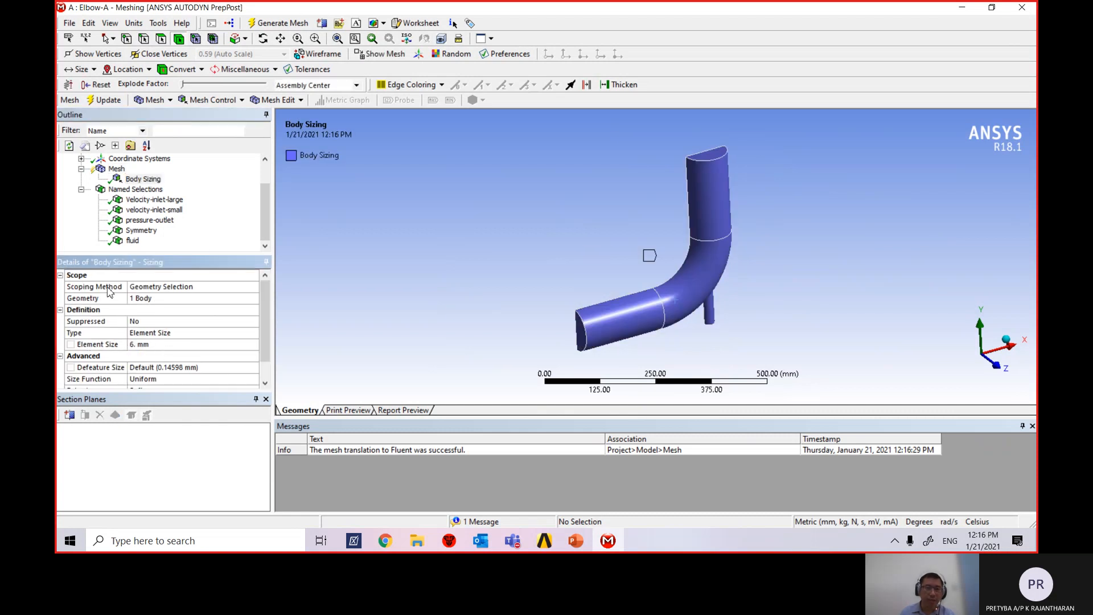
pyautogui.click(103, 100)
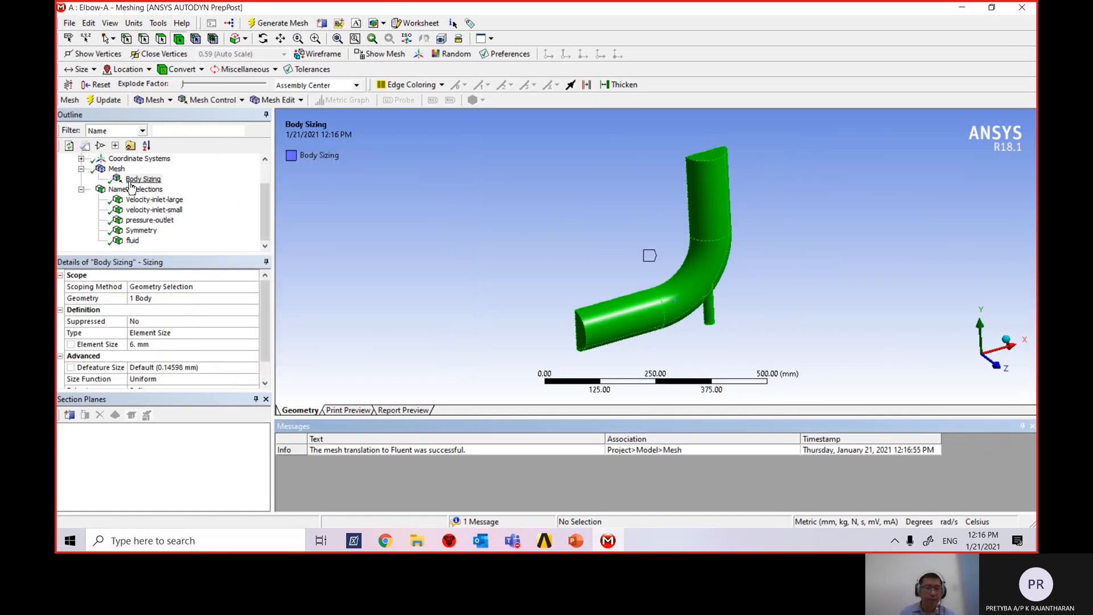
# Inspect the fine 6 mm elbow mesh from several angles, then close ANSYS Meshing.
pyautogui.click(117, 168)
pyautogui.scroll(5, 580, 273)
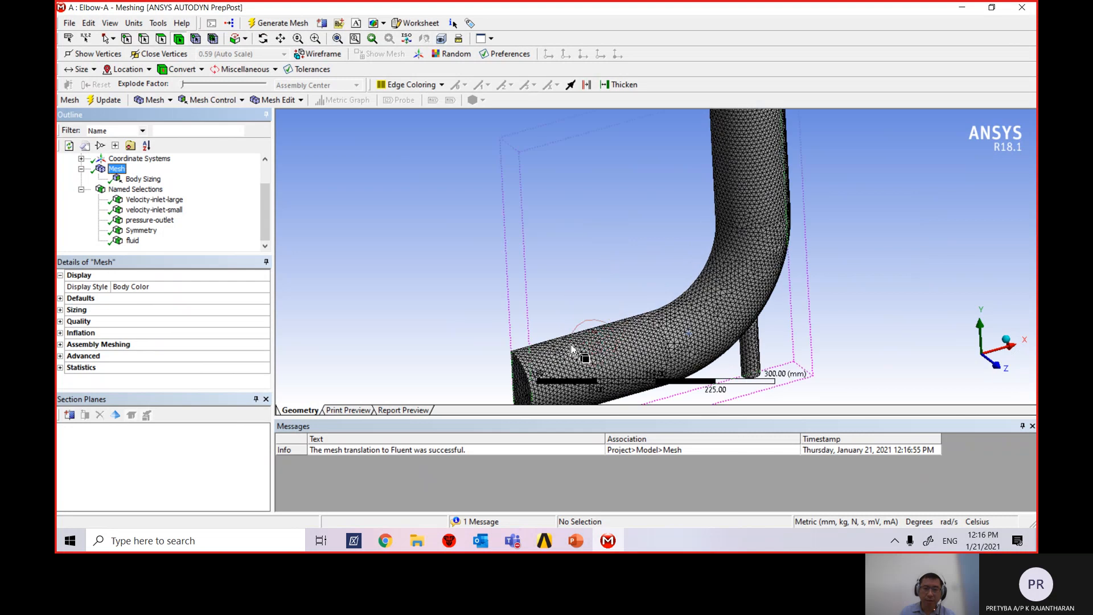
pyautogui.scroll(-5, 813, 149)
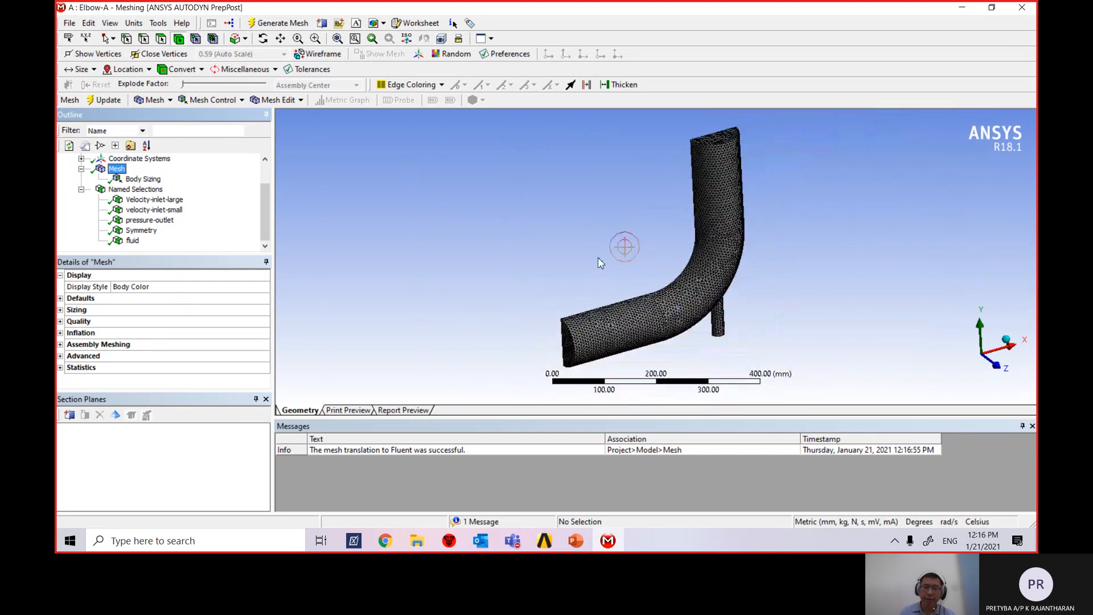
pyautogui.moveTo(599, 260); pyautogui.dragTo(753, 279, button='middle')
pyautogui.scroll(4, 698, 359)
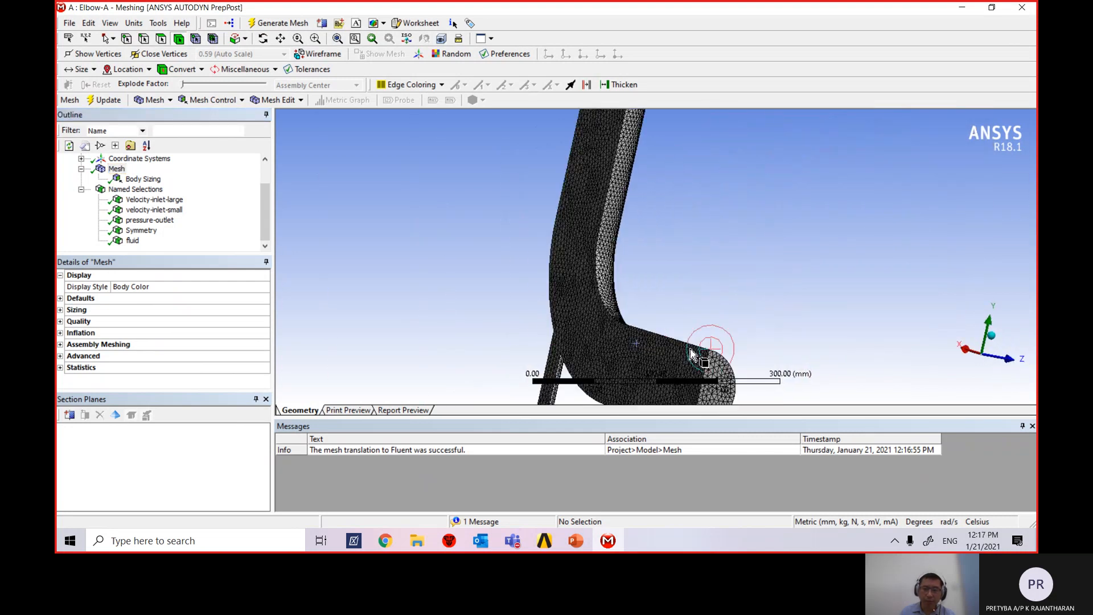
pyautogui.scroll(-4, 723, 347)
pyautogui.scroll(3, 699, 343)
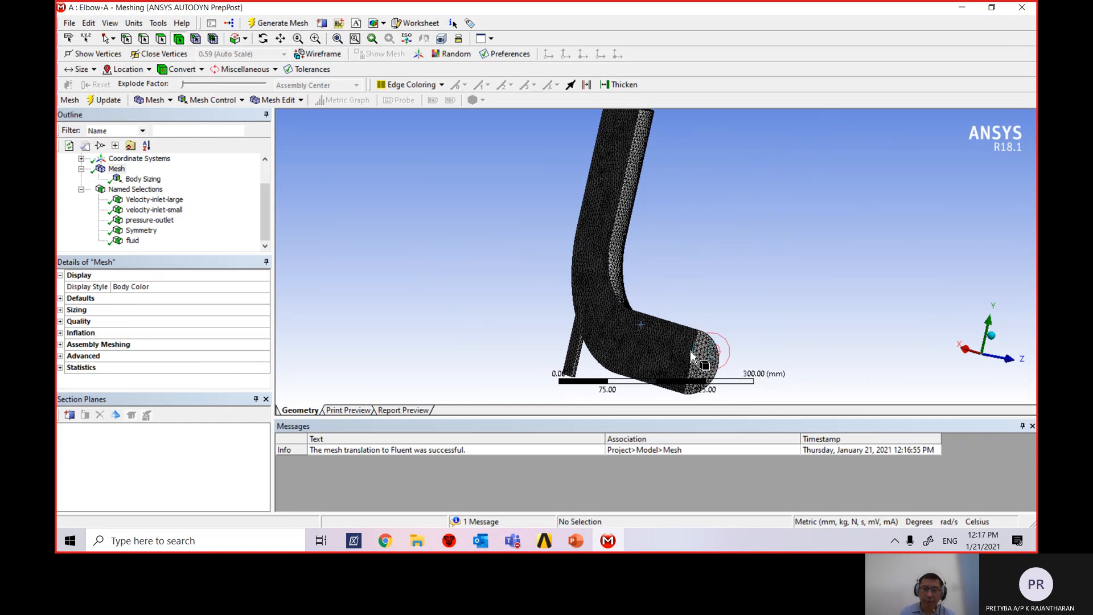
pyautogui.scroll(-5, 717, 319)
pyautogui.moveTo(712, 283); pyautogui.dragTo(674, 284, button='middle')
pyautogui.scroll(2, 667, 293)
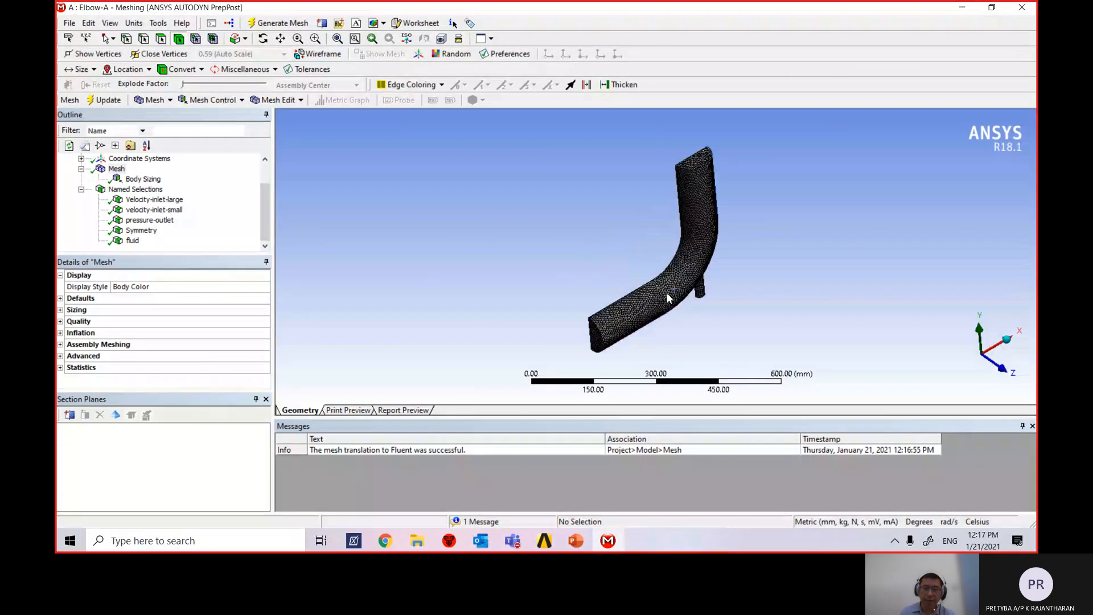
pyautogui.scroll(1, 557, 275)
pyautogui.scroll(-2, 549, 278)
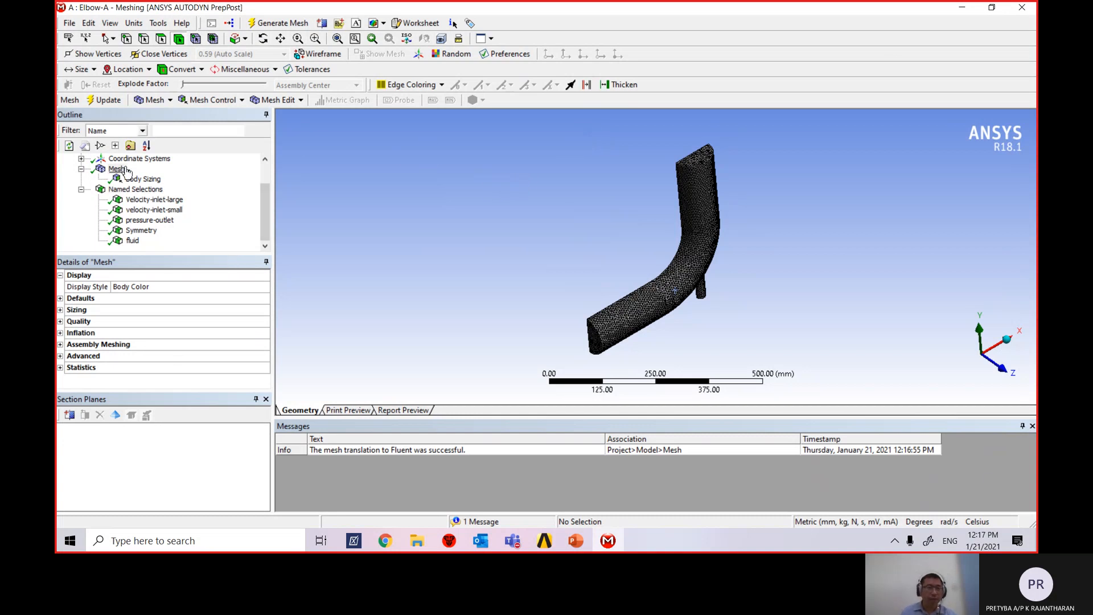
pyautogui.click(1021, 7)
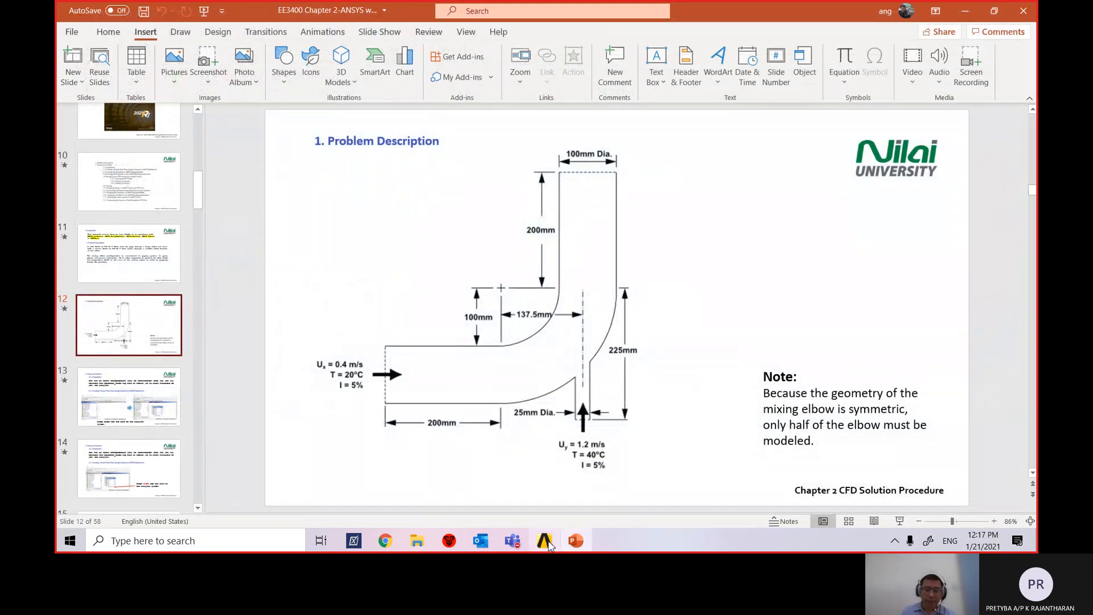
# Switch back to the Workbench project schematic and clear the Mesh cell selection.
pyautogui.click(545, 541)
pyautogui.click(396, 187)
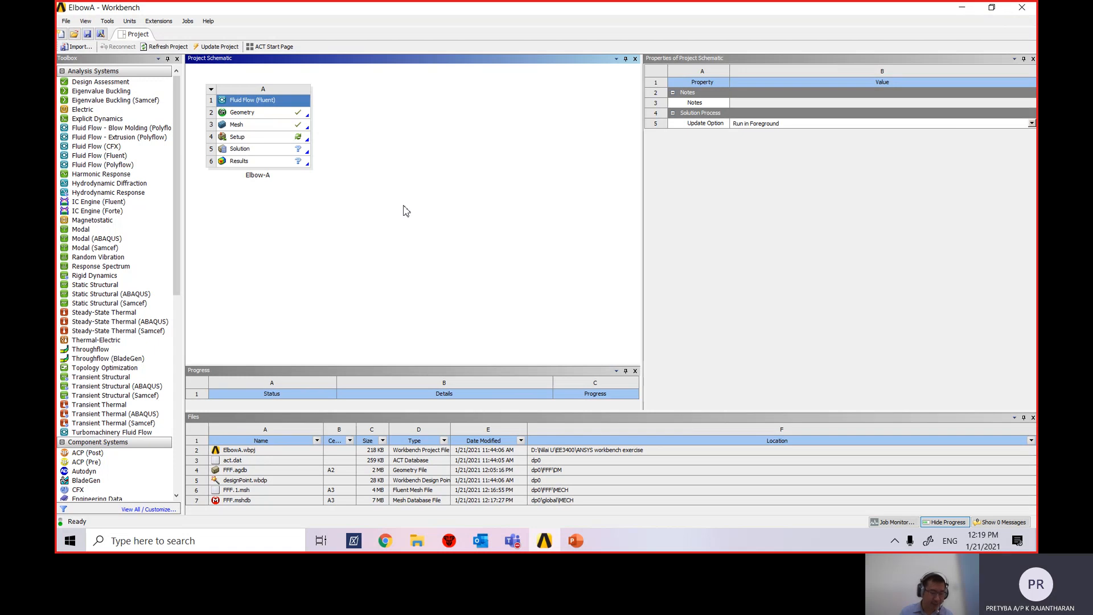
# Edit the elbow analysis's Setup cell (A4) to bring up the Fluent Launcher.
pyautogui.click(294, 141)
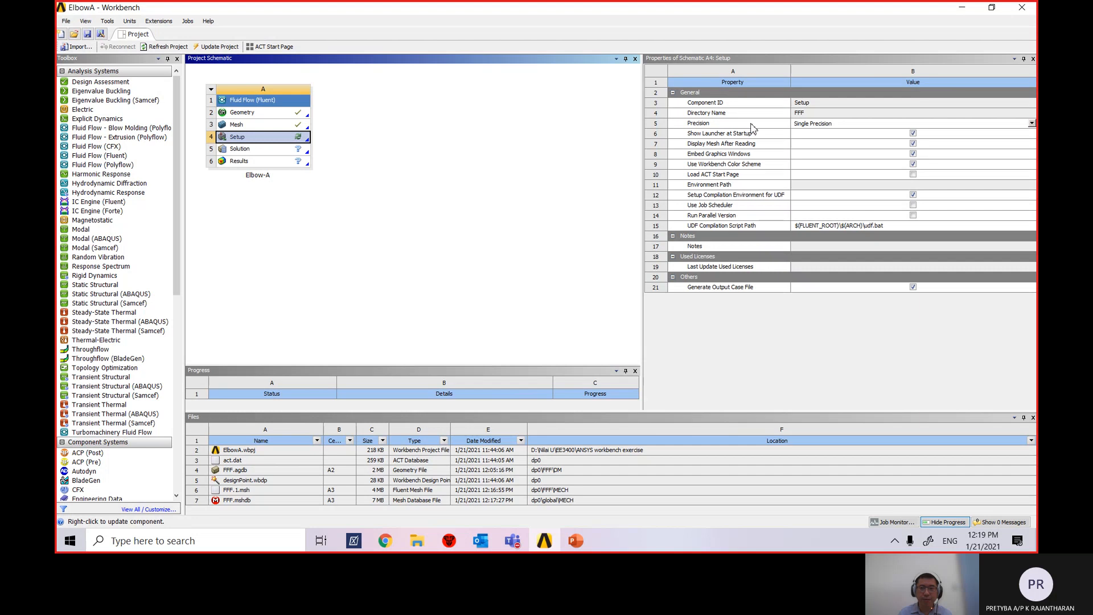
pyautogui.rightClick(294, 142)
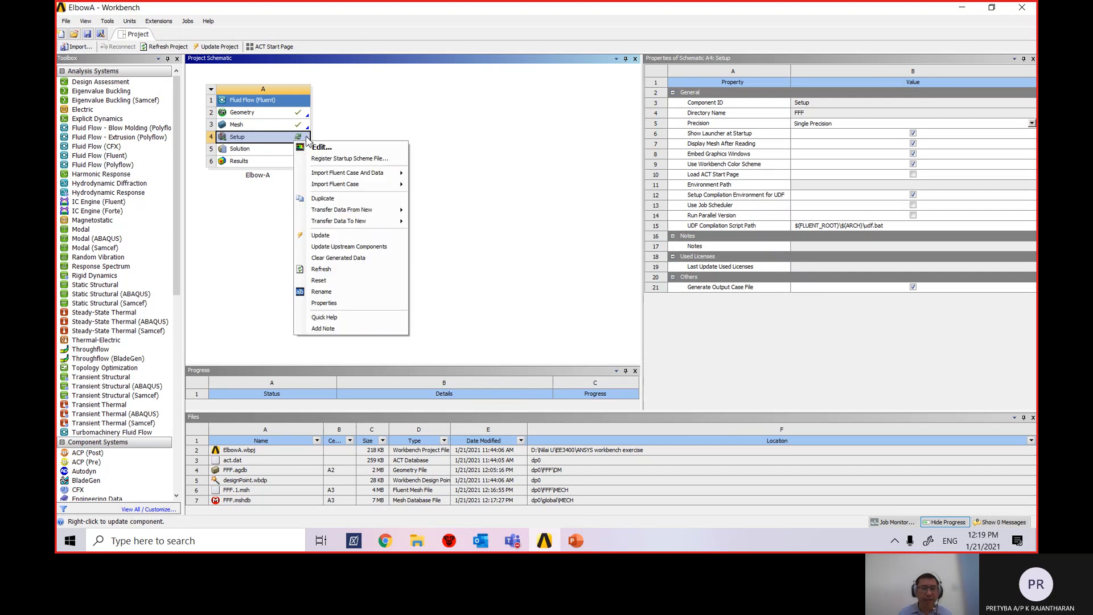
pyautogui.click(347, 149)
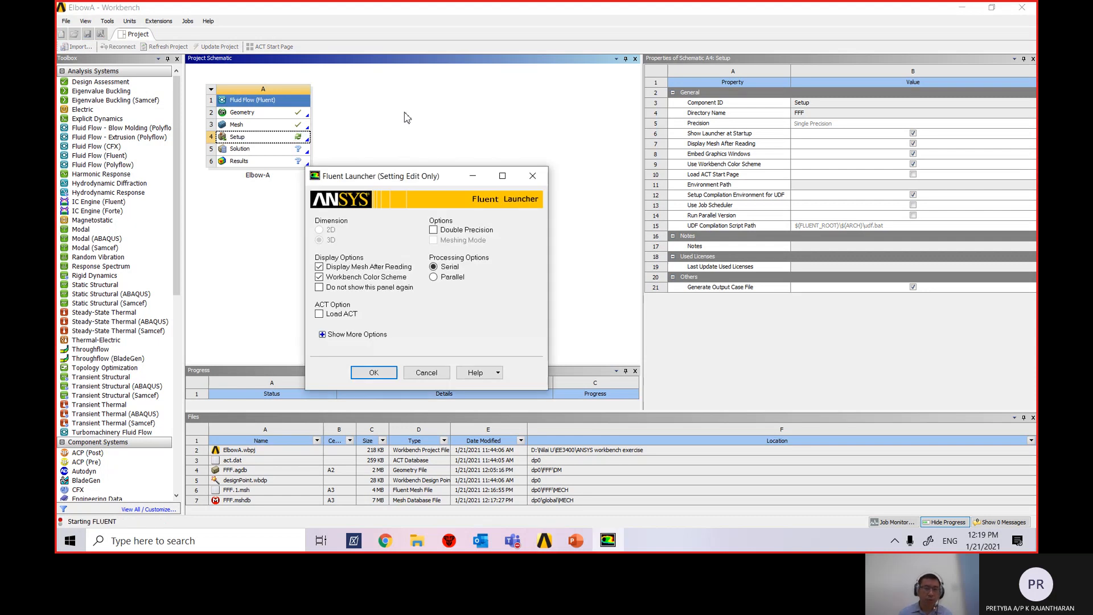
# Enable Double Precision and run in parallel on the local machine with 4 processes.
pyautogui.click(433, 230)
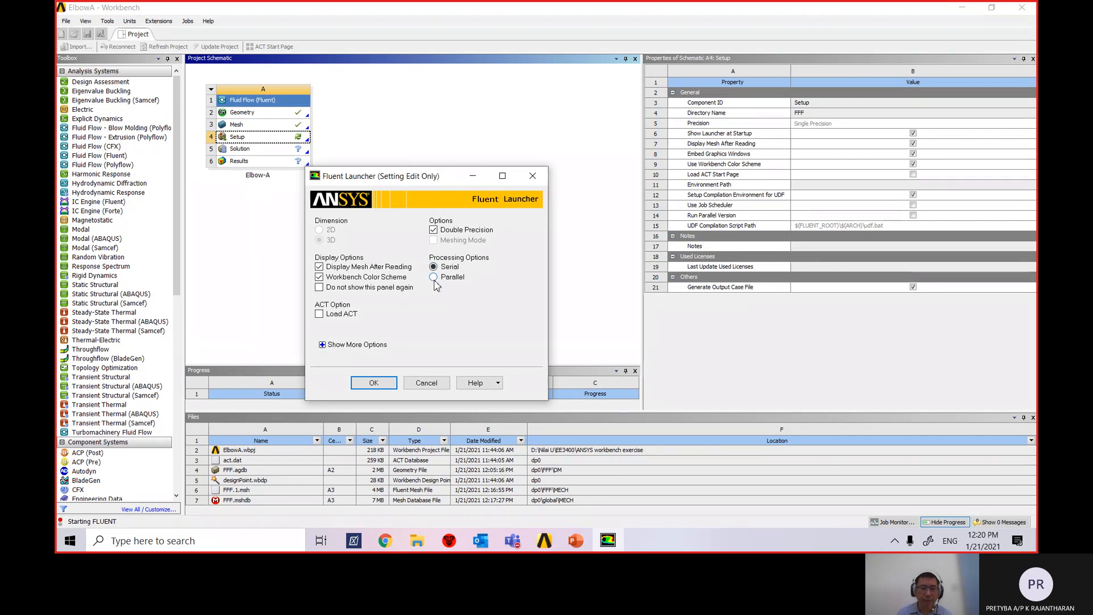
pyautogui.click(434, 279)
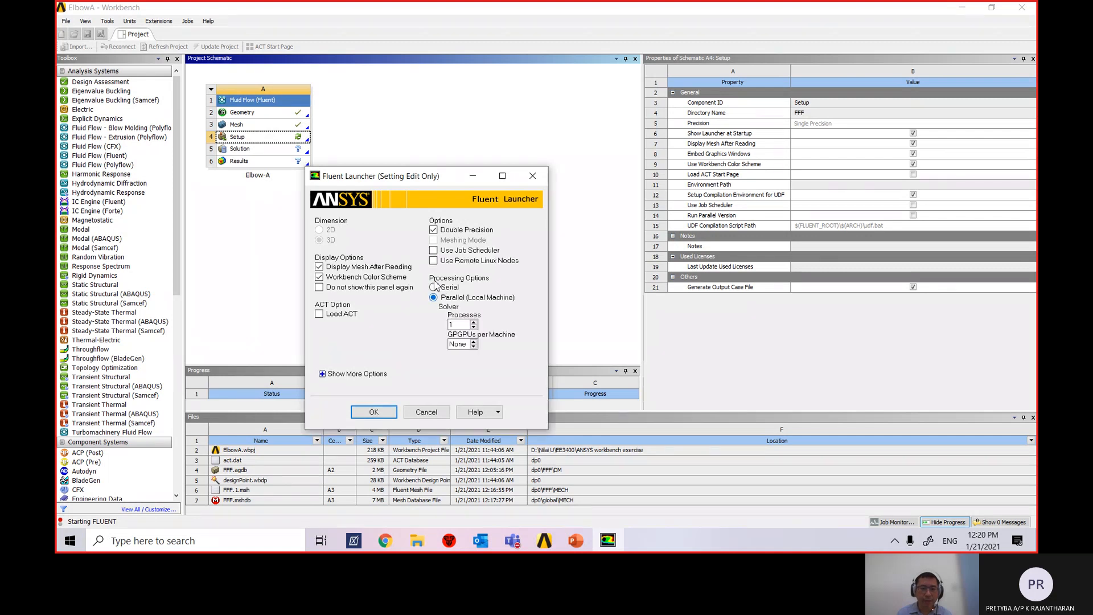
pyautogui.click(474, 323)
pyautogui.click(473, 323)
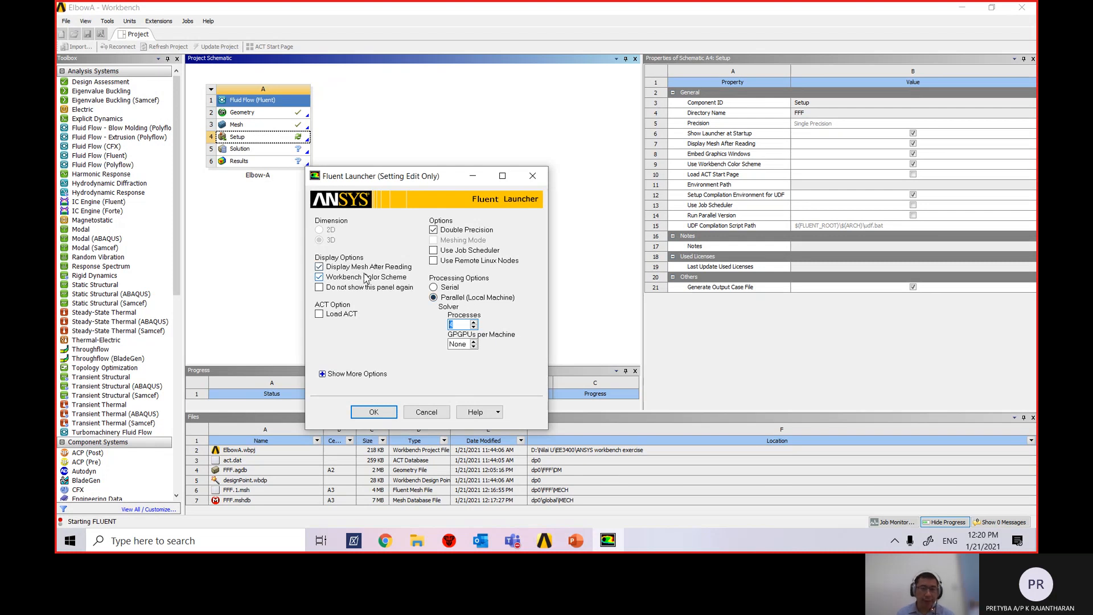
# Review the extra General, Parallel and Environment launch options, then hide them.
pyautogui.click(323, 375)
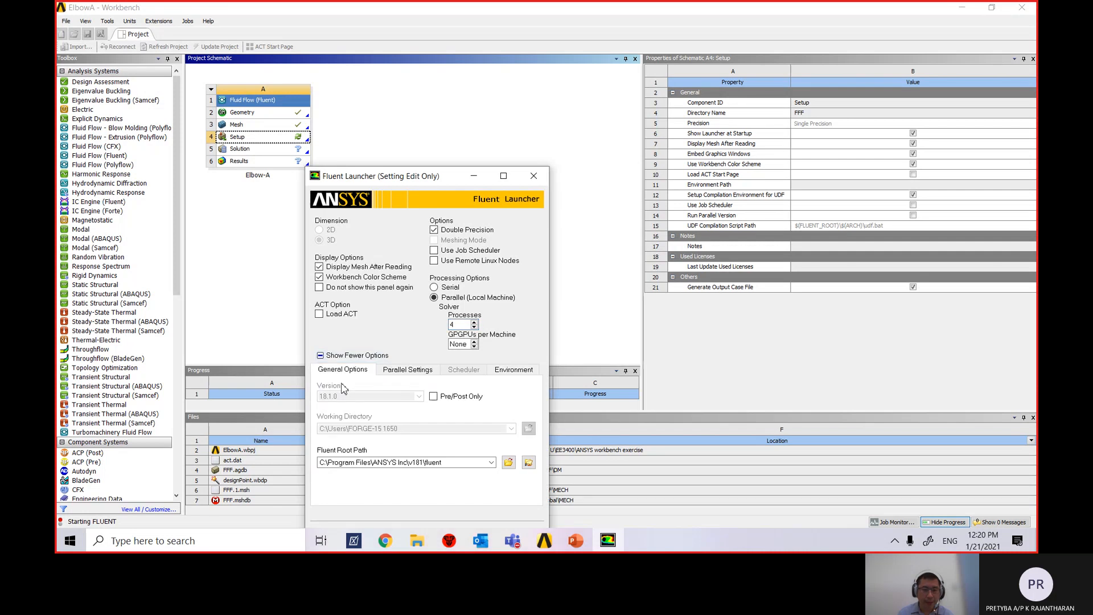
pyautogui.click(403, 373)
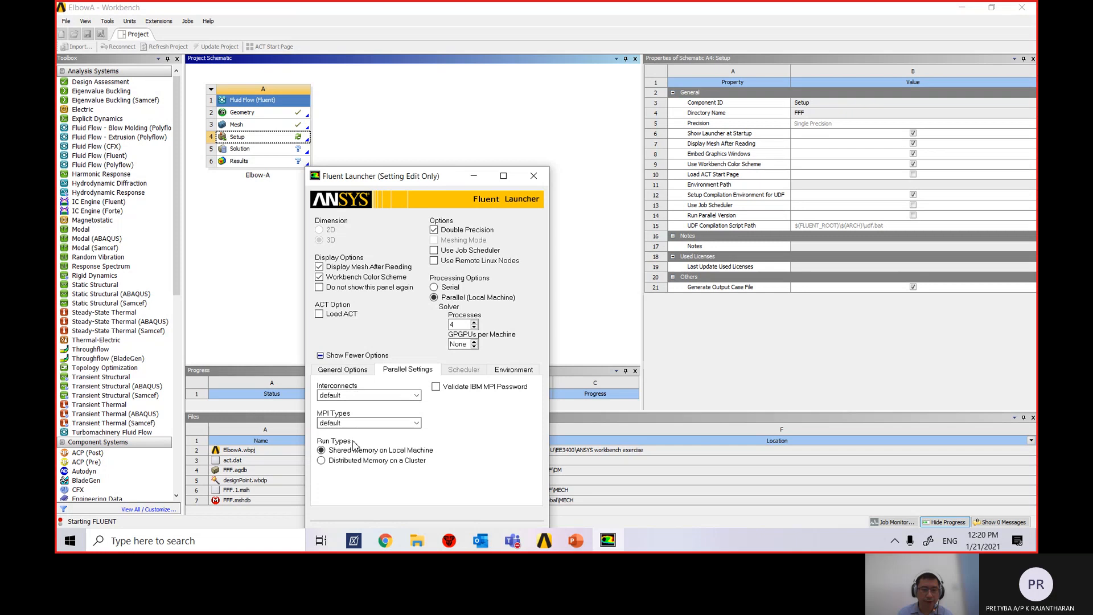
pyautogui.click(510, 377)
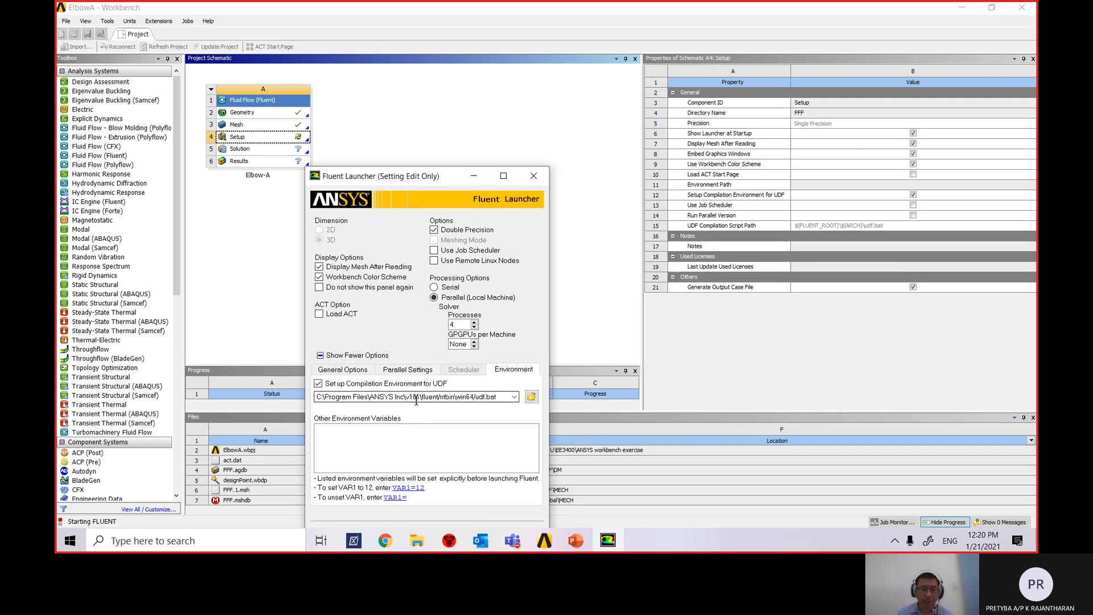
pyautogui.click(344, 369)
pyautogui.click(321, 355)
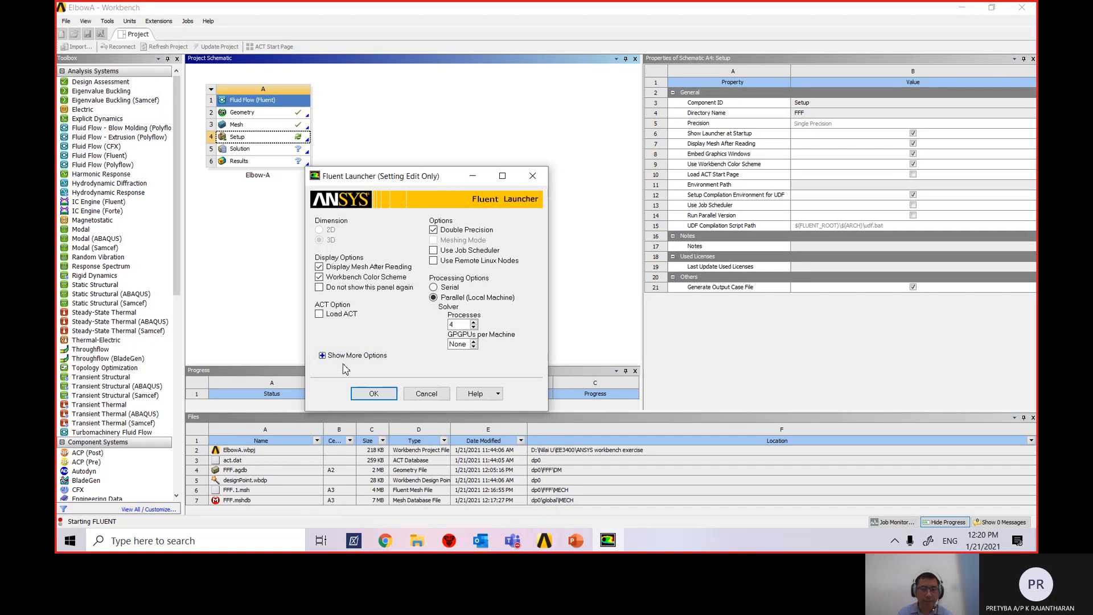
# Launch Fluent in double-precision parallel mode and wait for the elbow mesh to load.
pyautogui.click(374, 394)
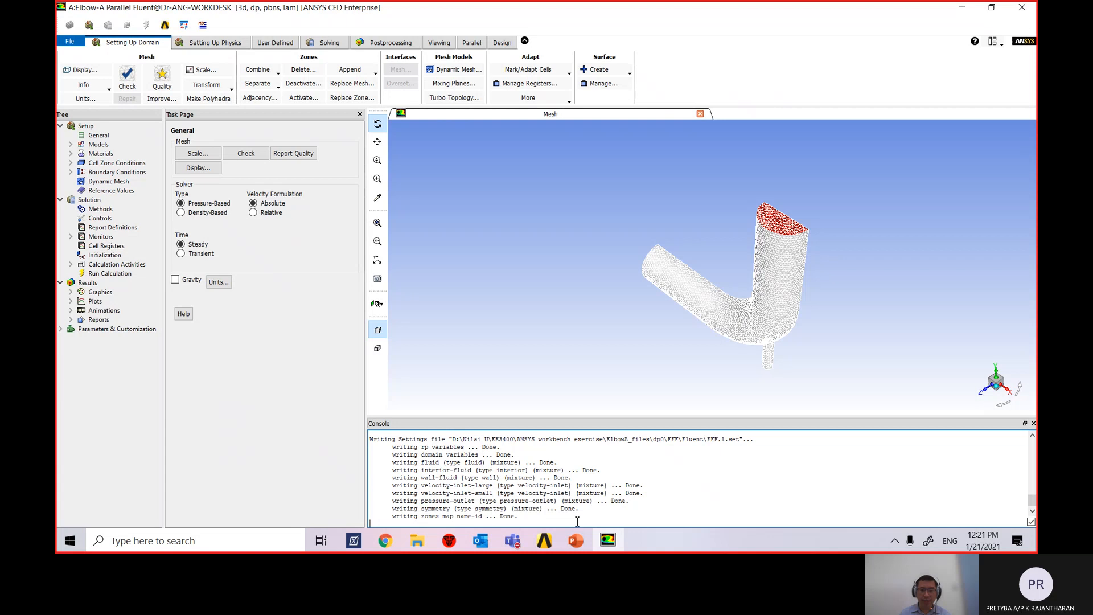
pyautogui.scroll(2, 446, 496)
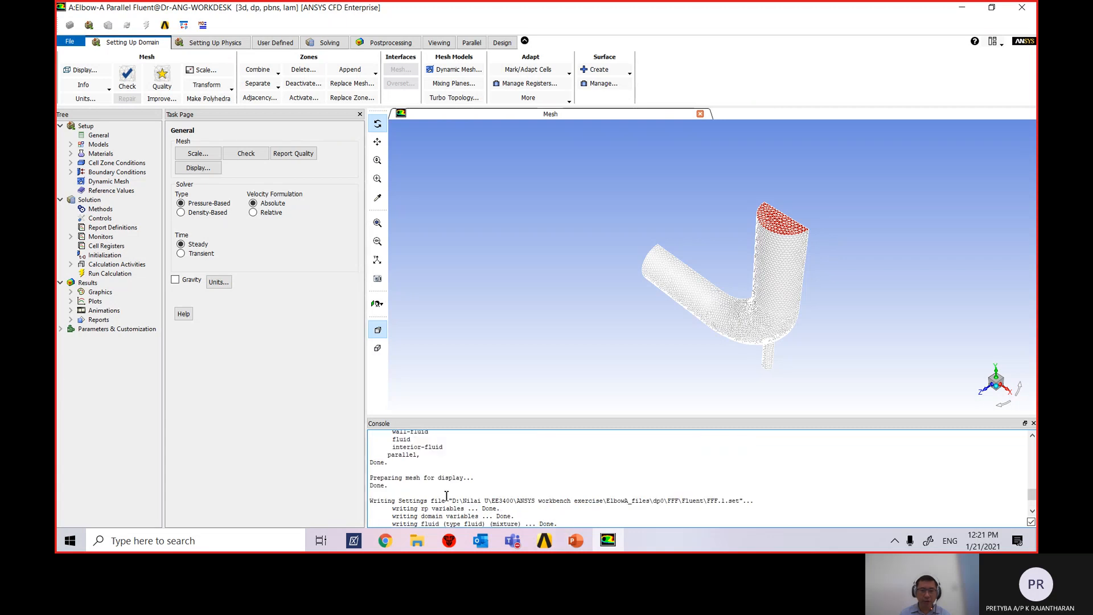
pyautogui.scroll(-3, 447, 496)
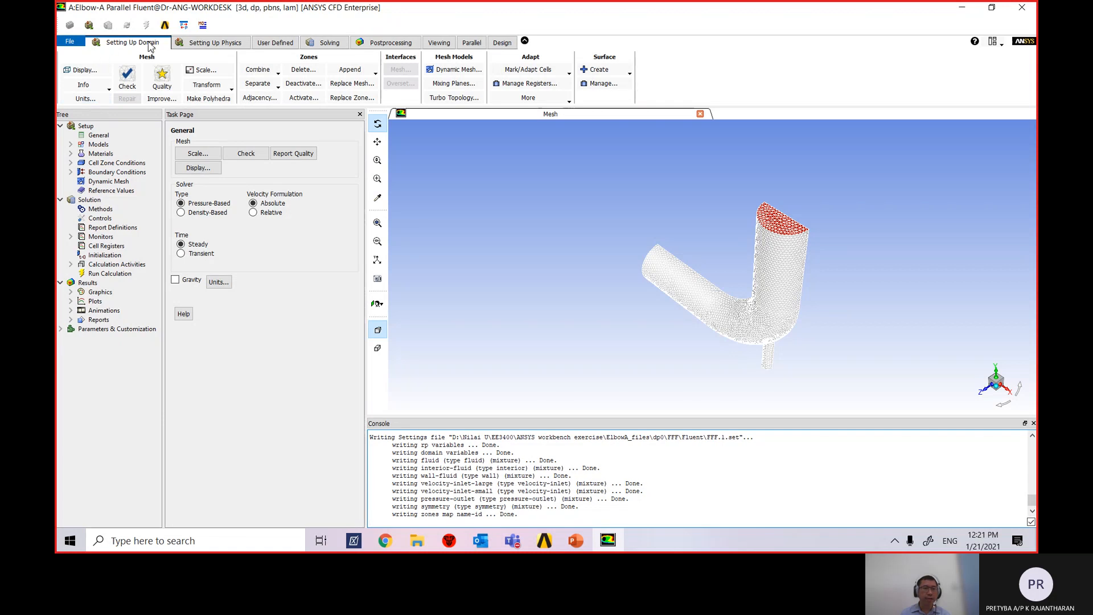
pyautogui.click(96, 101)
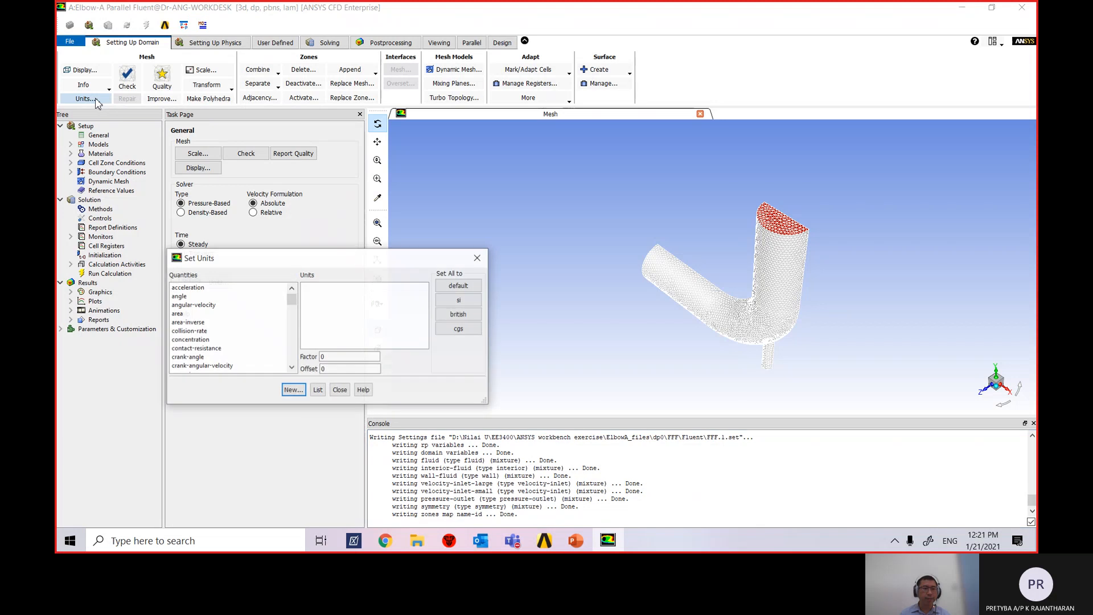
pyautogui.moveTo(302, 263); pyautogui.dragTo(346, 173)
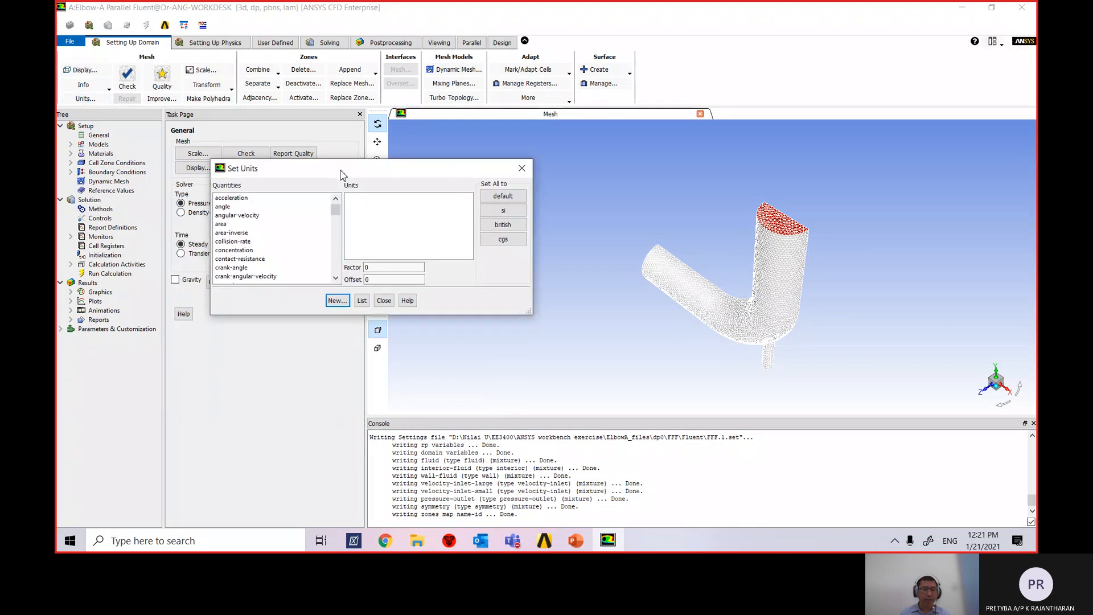
pyautogui.scroll(-4, 291, 251)
pyautogui.scroll(-6, 289, 272)
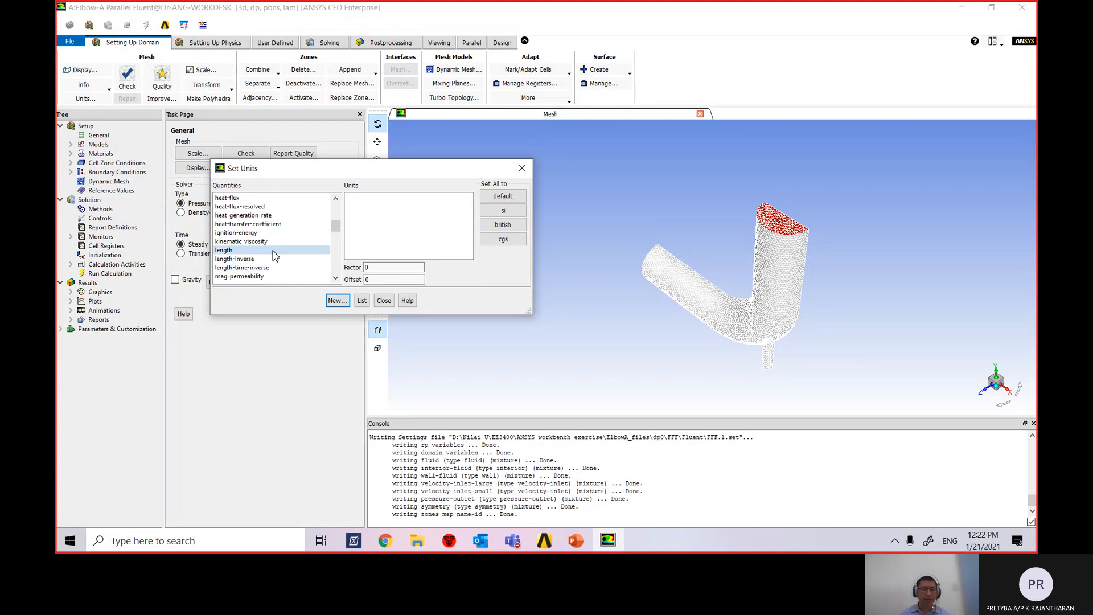
pyautogui.click(226, 251)
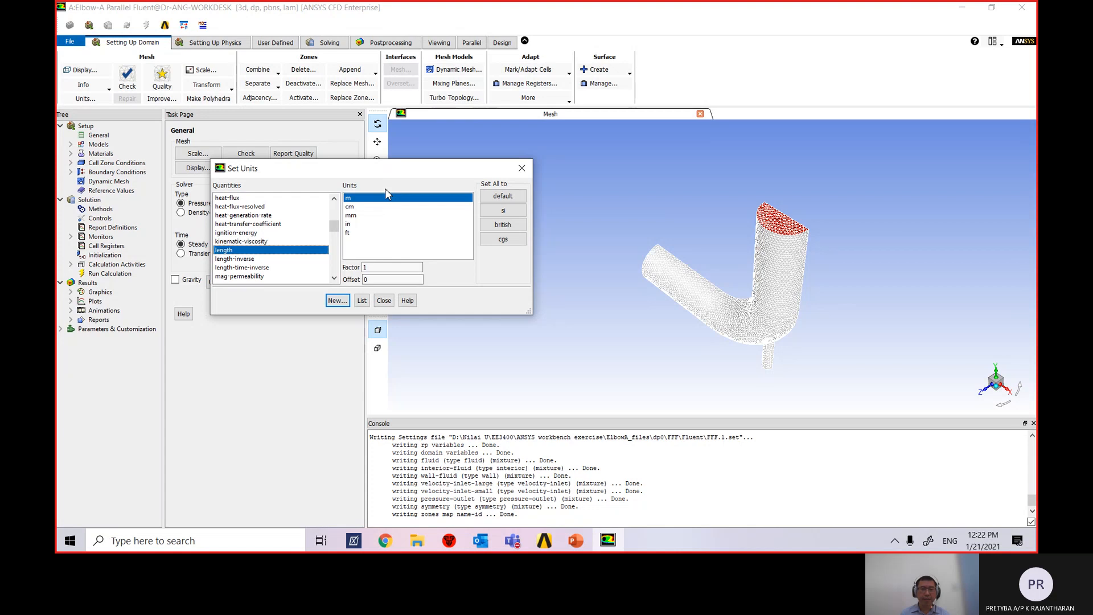
pyautogui.click(359, 216)
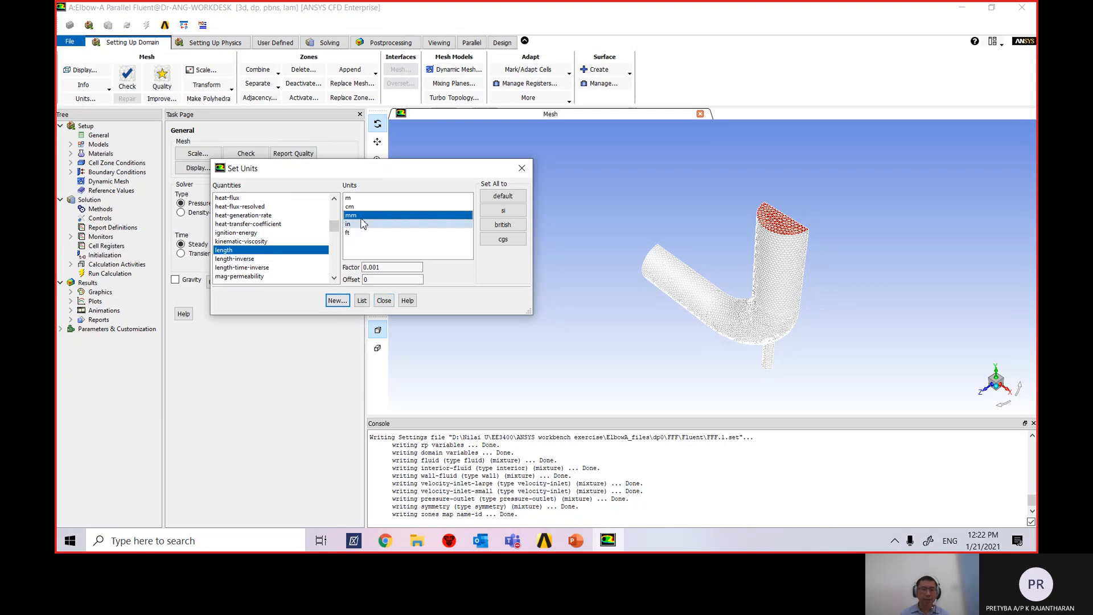
pyautogui.click(383, 300)
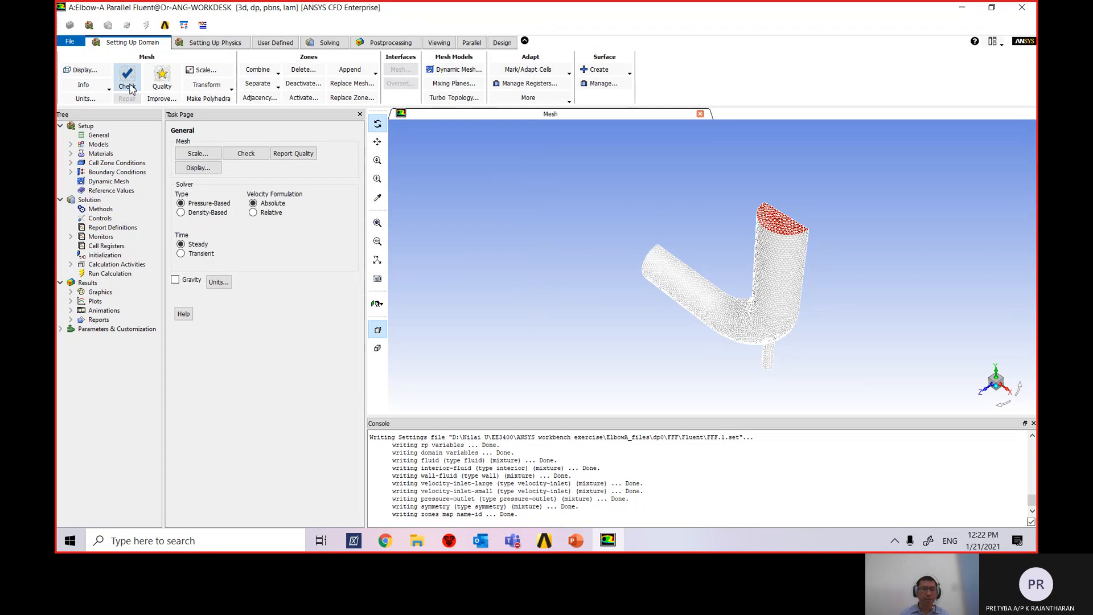
pyautogui.click(86, 99)
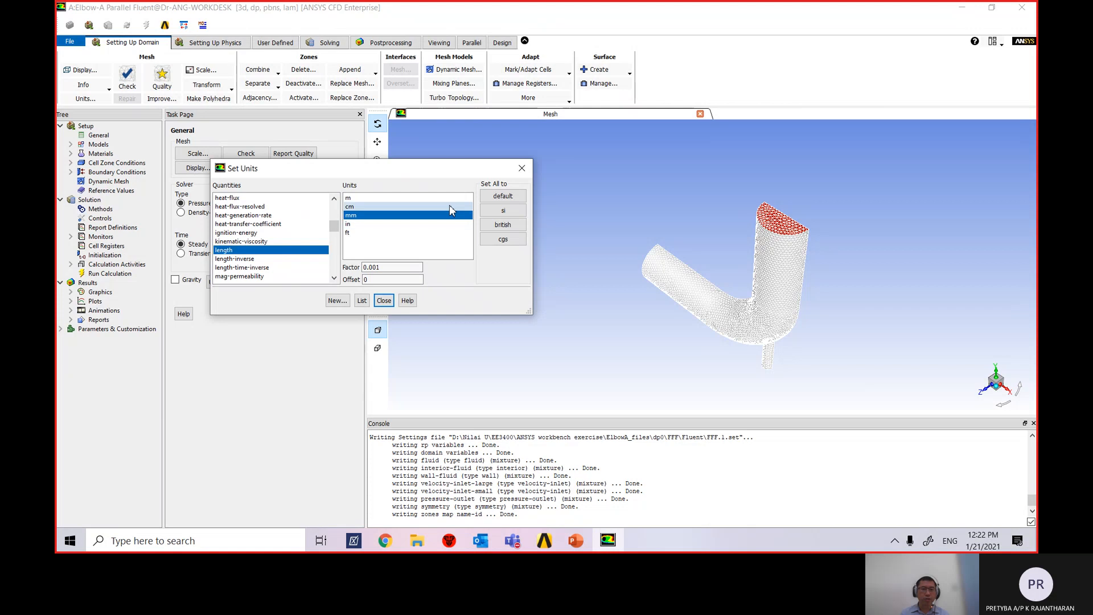
pyautogui.click(384, 301)
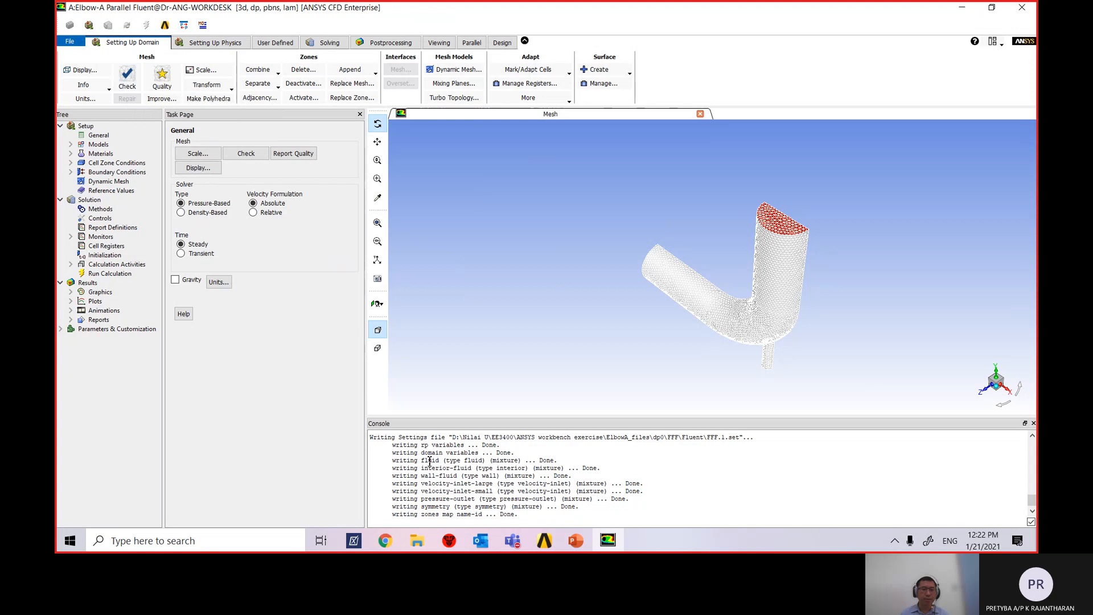
# Check the mesh and print its quality report: minimum orthogonal quality 2.12e-01, maximum aspect ratio 13.04.
pyautogui.click(126, 74)
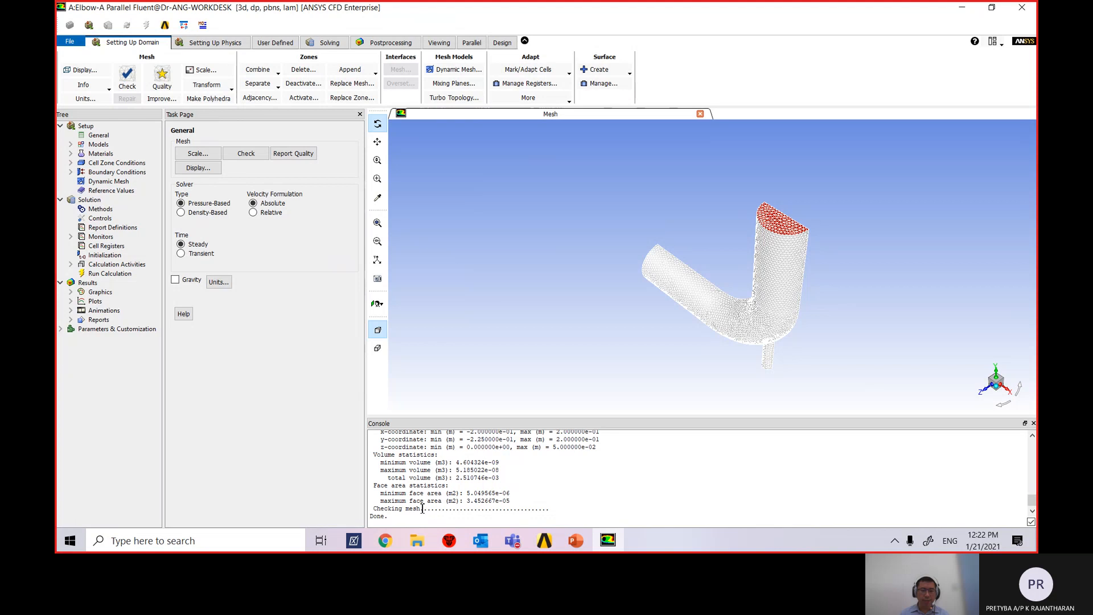
pyautogui.scroll(1, 410, 470)
pyautogui.scroll(-1, 410, 470)
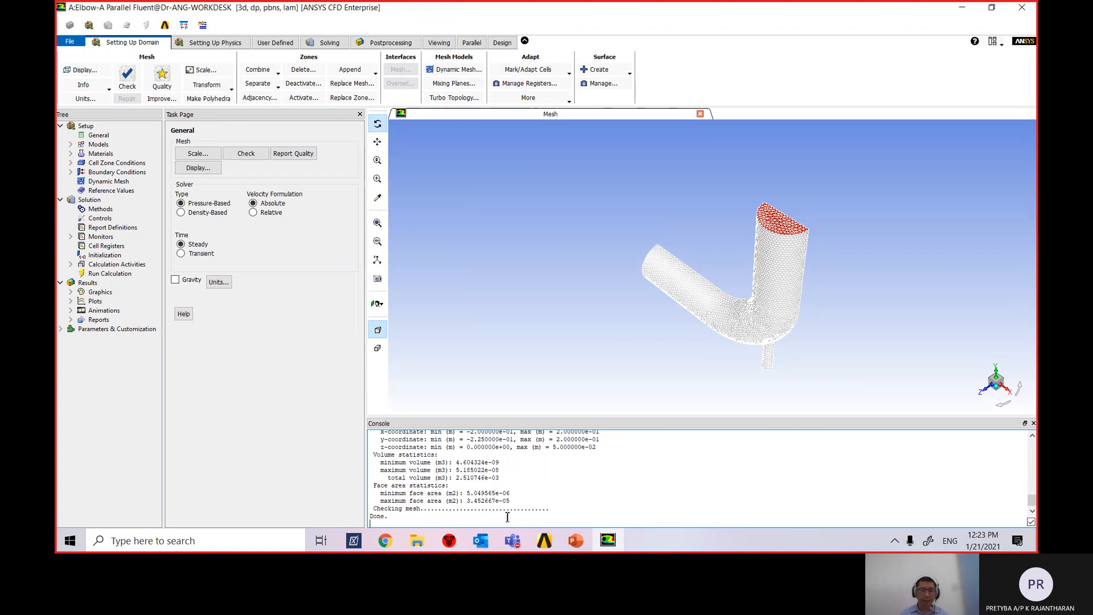
pyautogui.scroll(2, 527, 491)
pyautogui.scroll(-3, 516, 489)
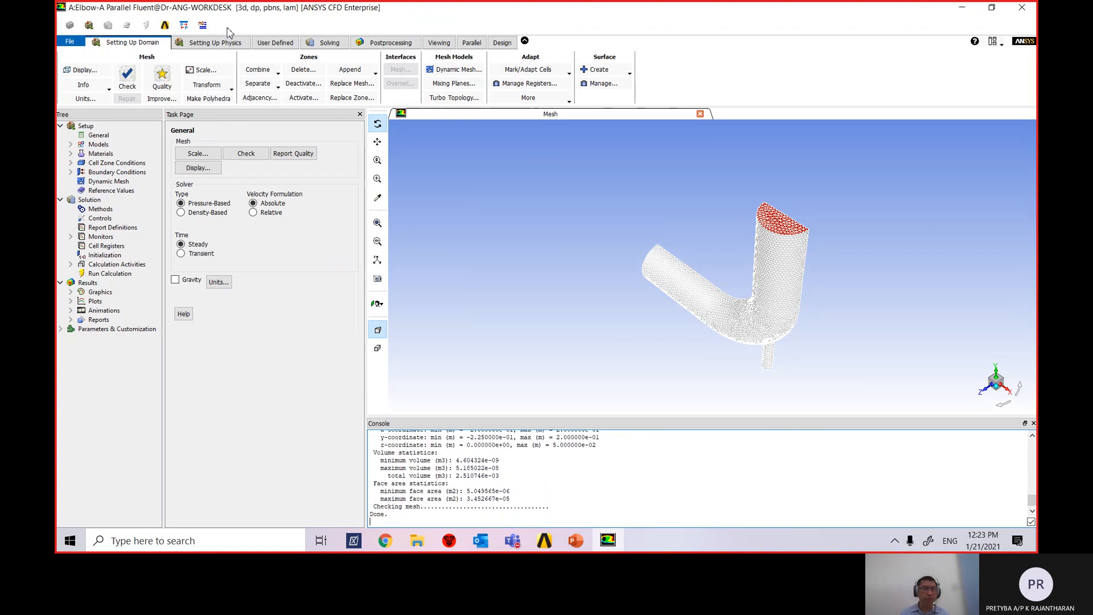
pyautogui.click(165, 82)
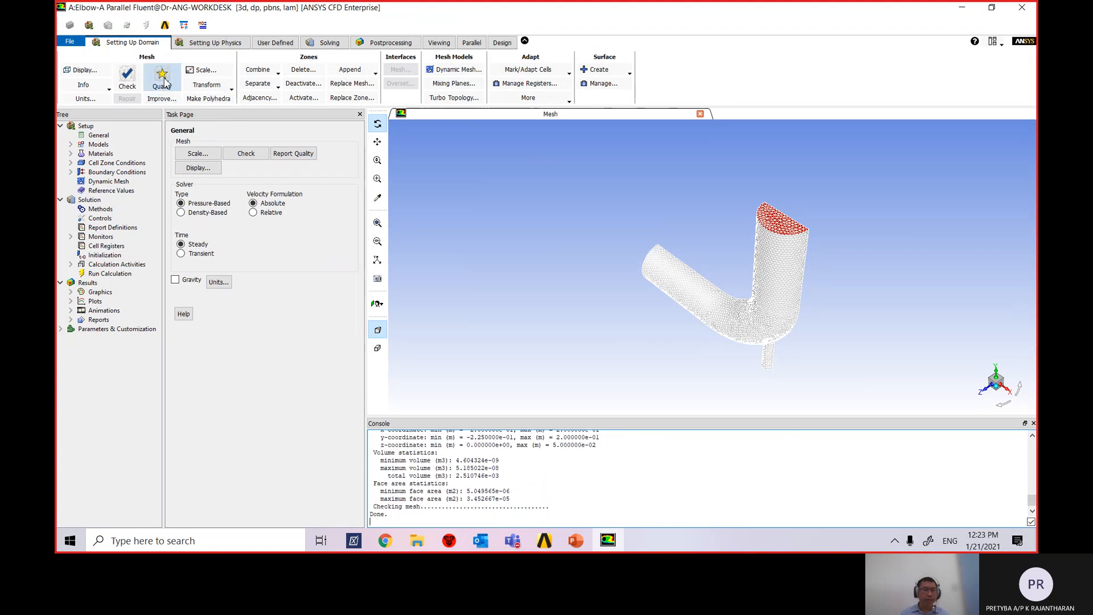
pyautogui.click(164, 82)
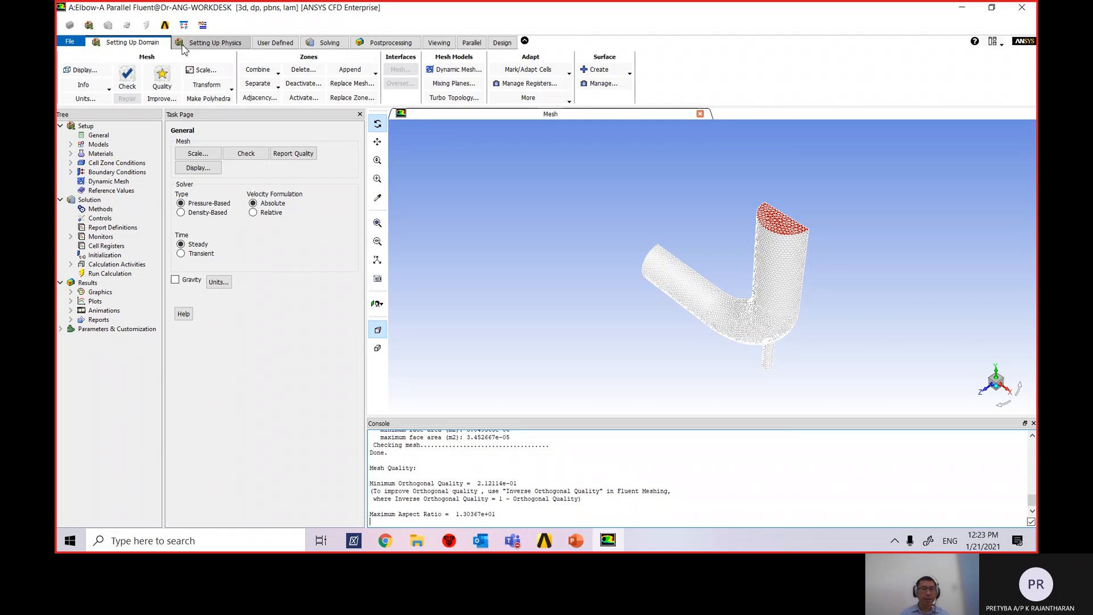
pyautogui.click(202, 44)
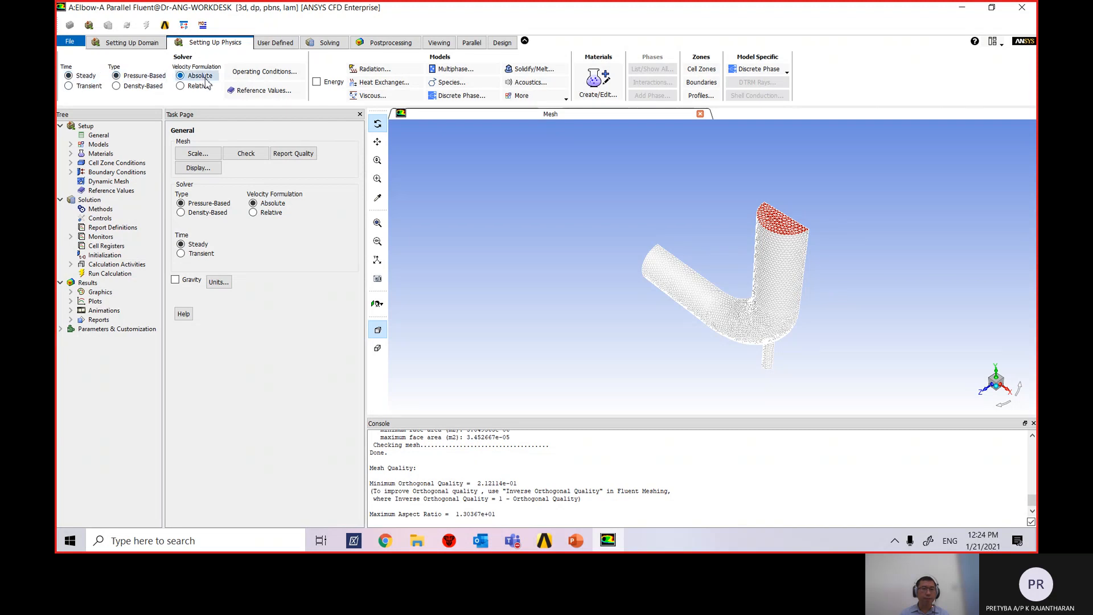
# Expand the Models list under Setup, showing Energy off and Viscous laminar, and select Energy.
pyautogui.click(98, 136)
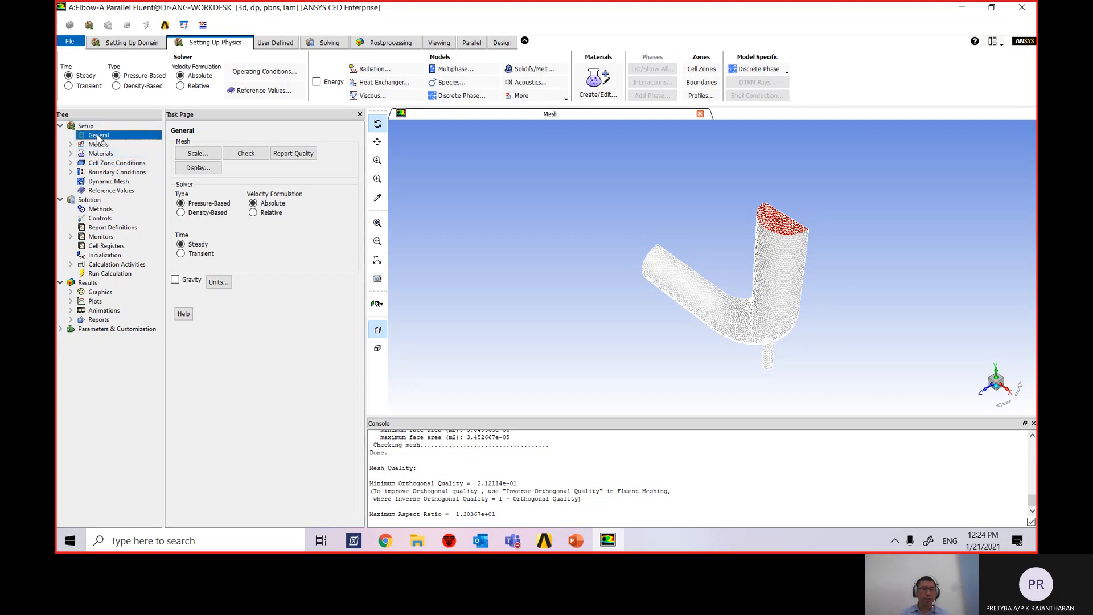
pyautogui.click(116, 146)
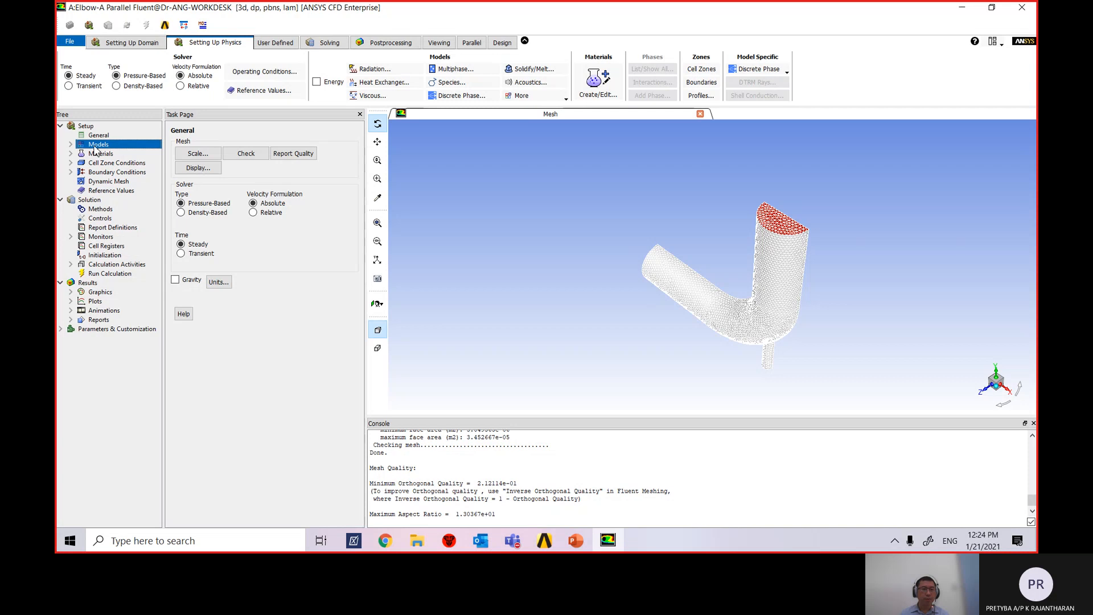
pyautogui.click(71, 145)
pyautogui.click(70, 145)
pyautogui.click(71, 145)
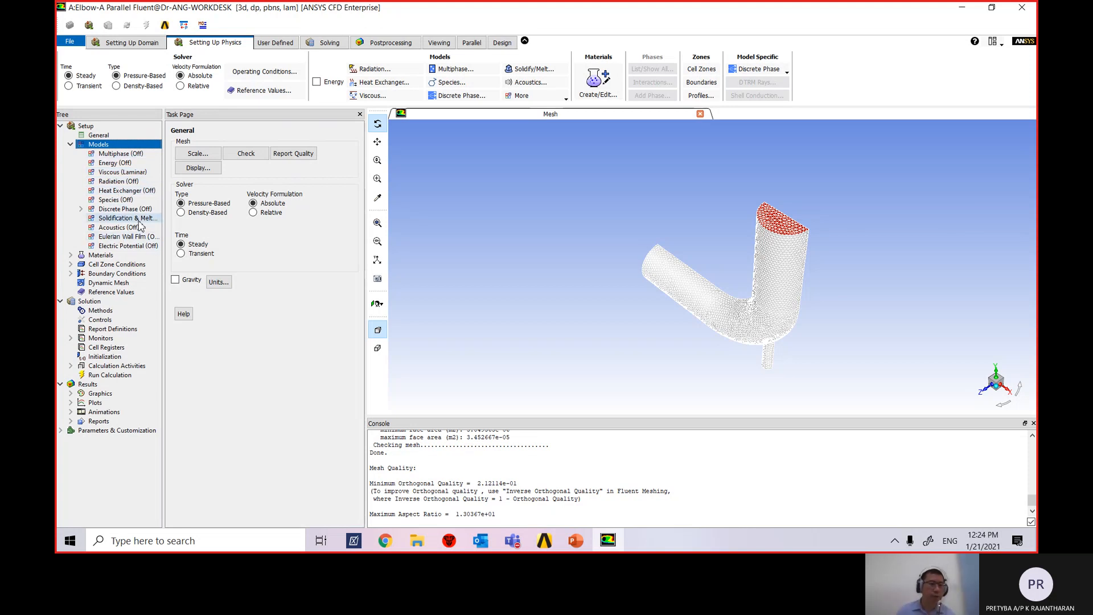
pyautogui.click(114, 163)
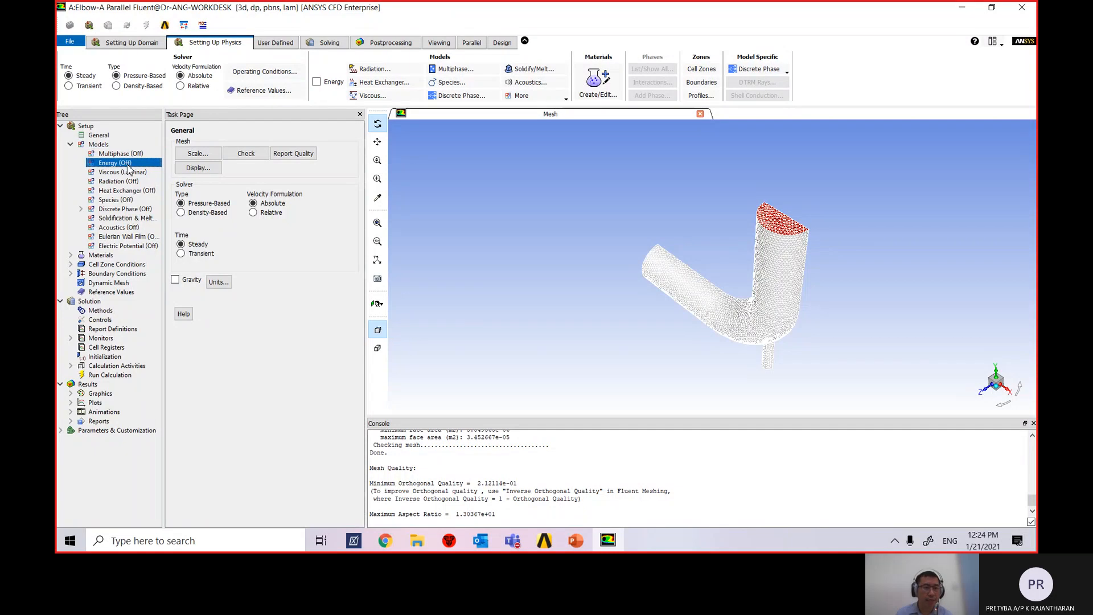
# Enable the Energy Equation in the Energy model settings.
pyautogui.doubleClick(128, 165)
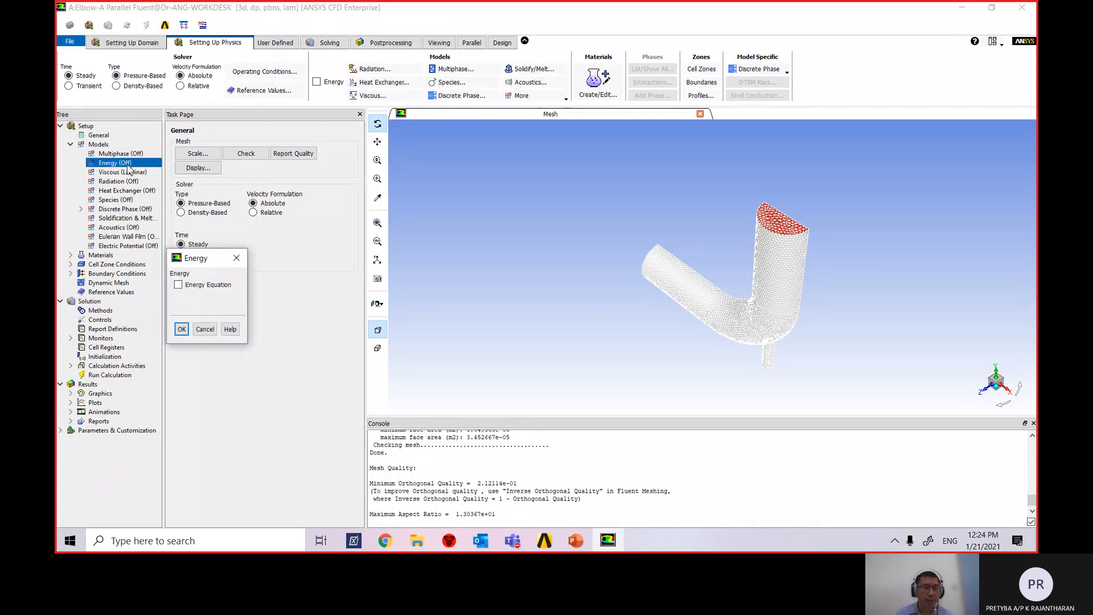
pyautogui.click(179, 285)
pyautogui.click(182, 329)
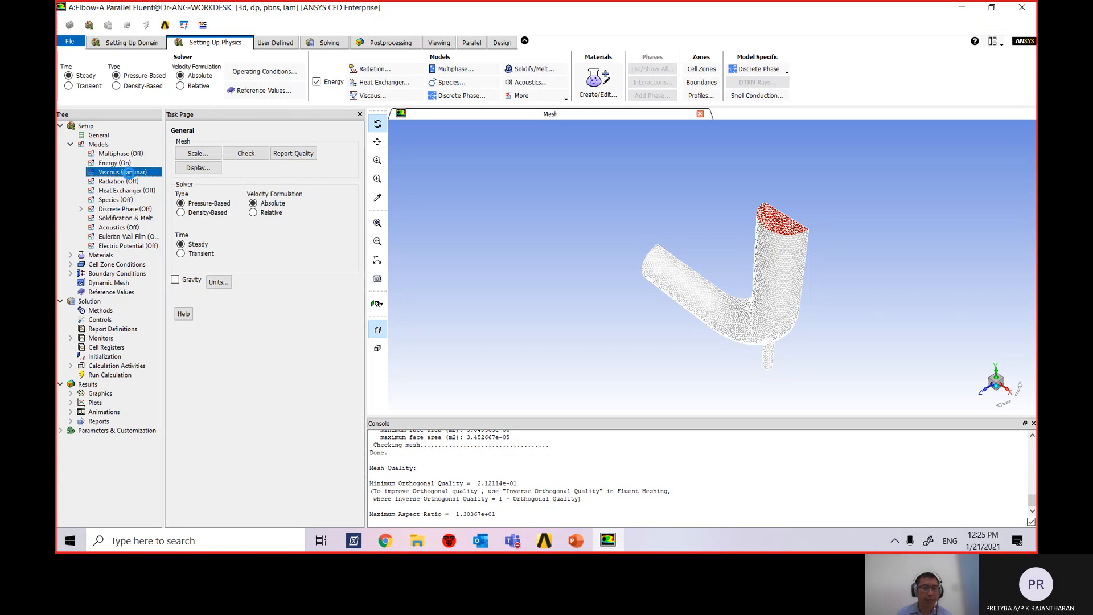
# Switch the Viscous model from Laminar to k-omega (2 eqn) with the SST variant.
pyautogui.doubleClick(128, 172)
pyautogui.moveTo(221, 260); pyautogui.dragTo(291, 135)
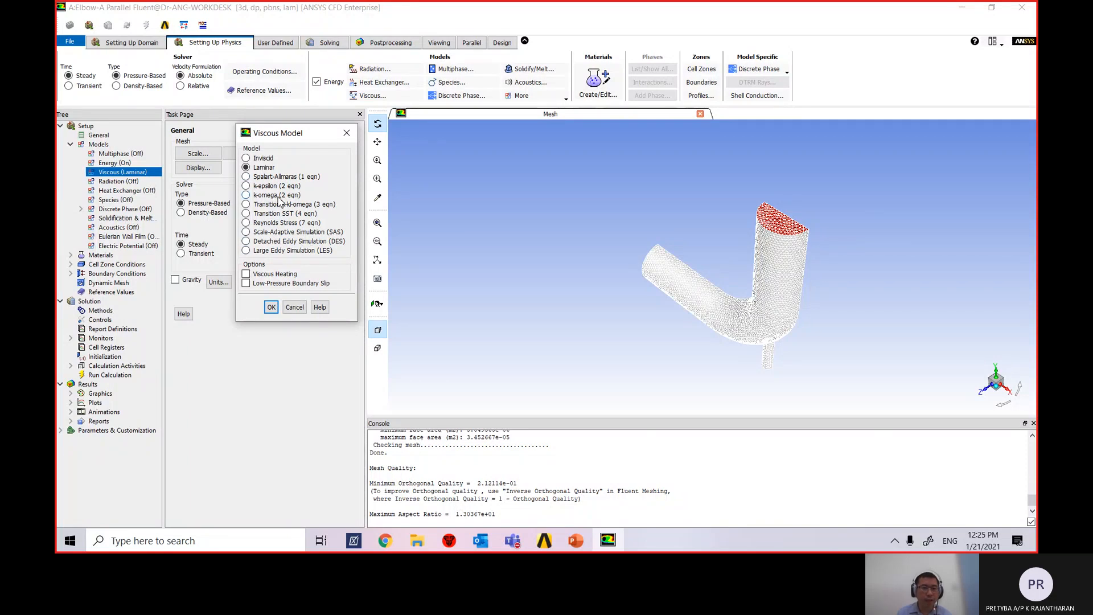
pyautogui.click(248, 198)
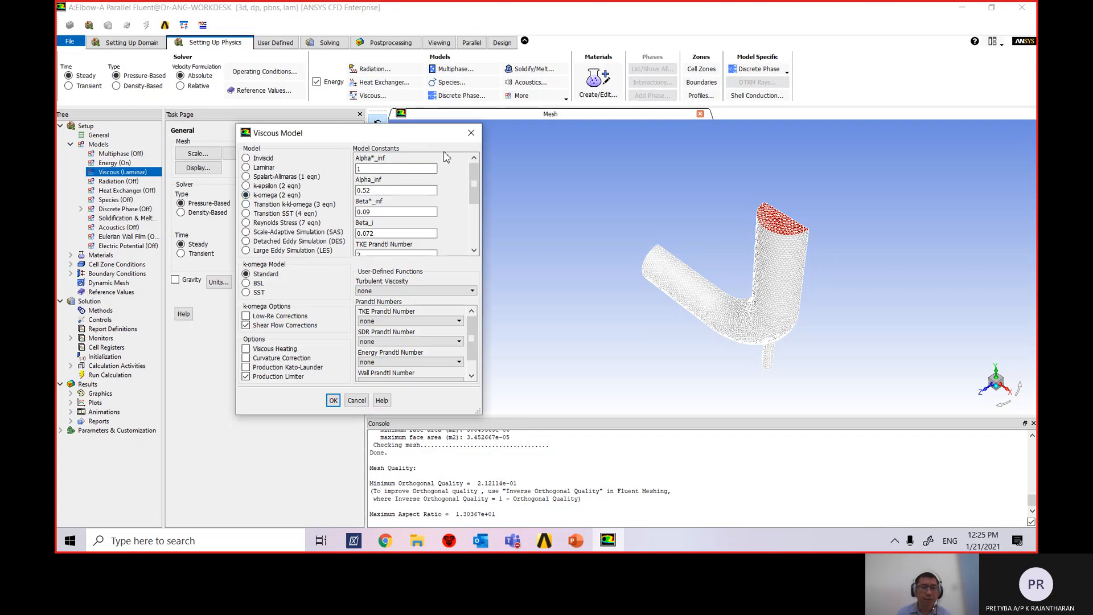
pyautogui.moveTo(475, 178); pyautogui.dragTo(479, 234)
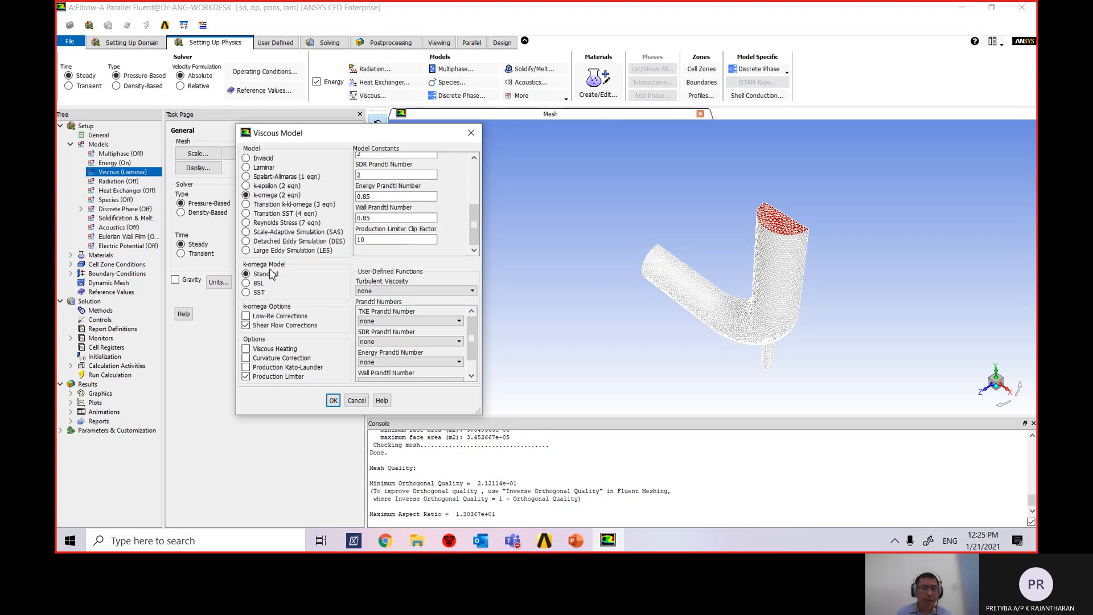
pyautogui.click(247, 292)
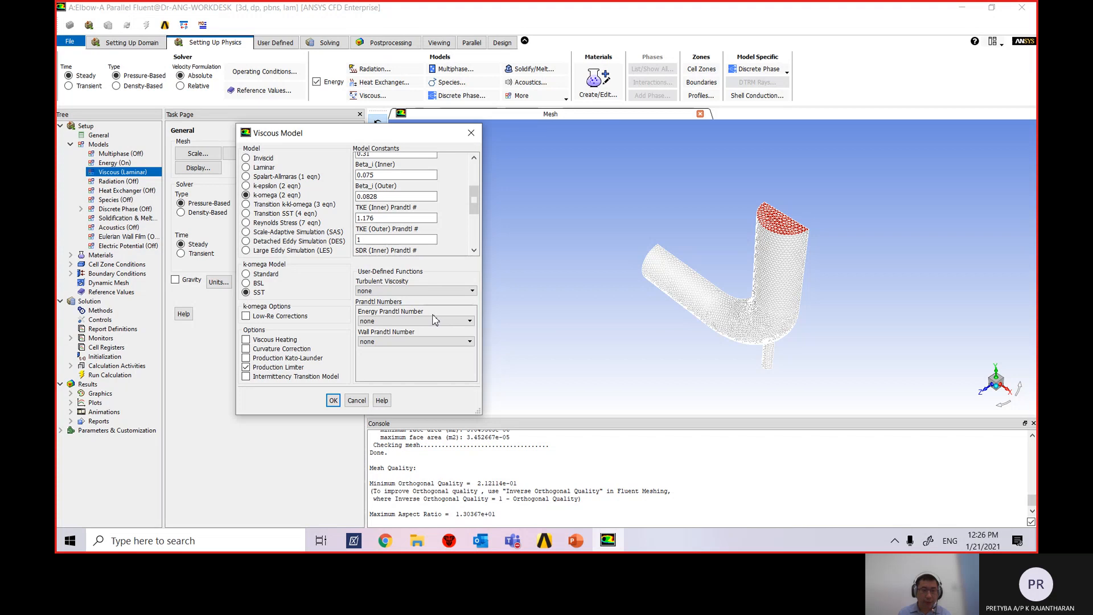
pyautogui.click(334, 401)
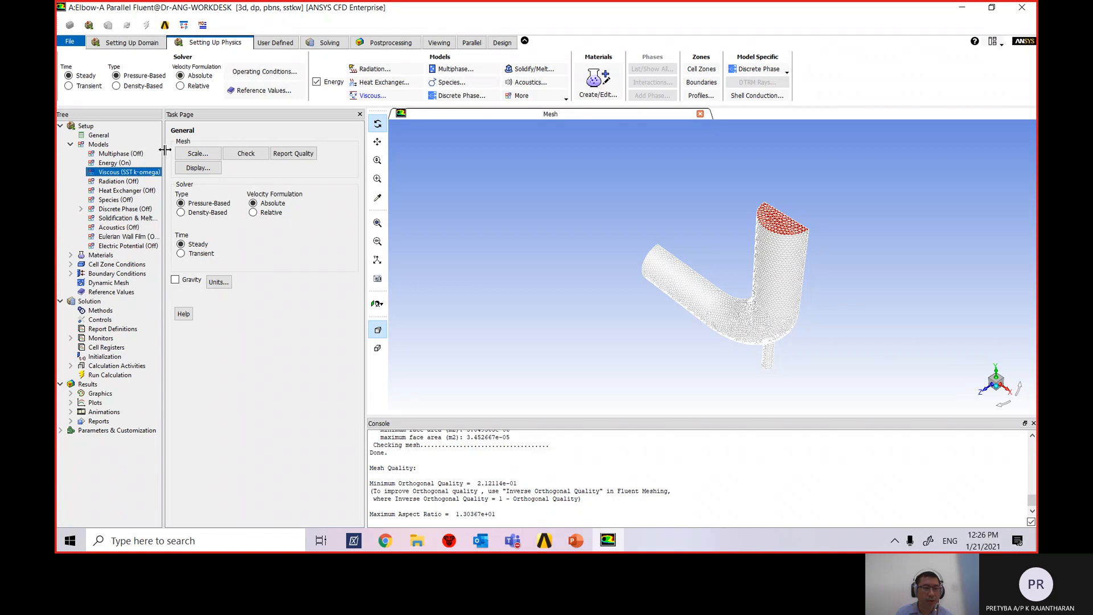
# Widen the tree, collapse Models and show Materials with air (fluid) and aluminum (solid).
pyautogui.moveTo(164, 150); pyautogui.dragTo(187, 151)
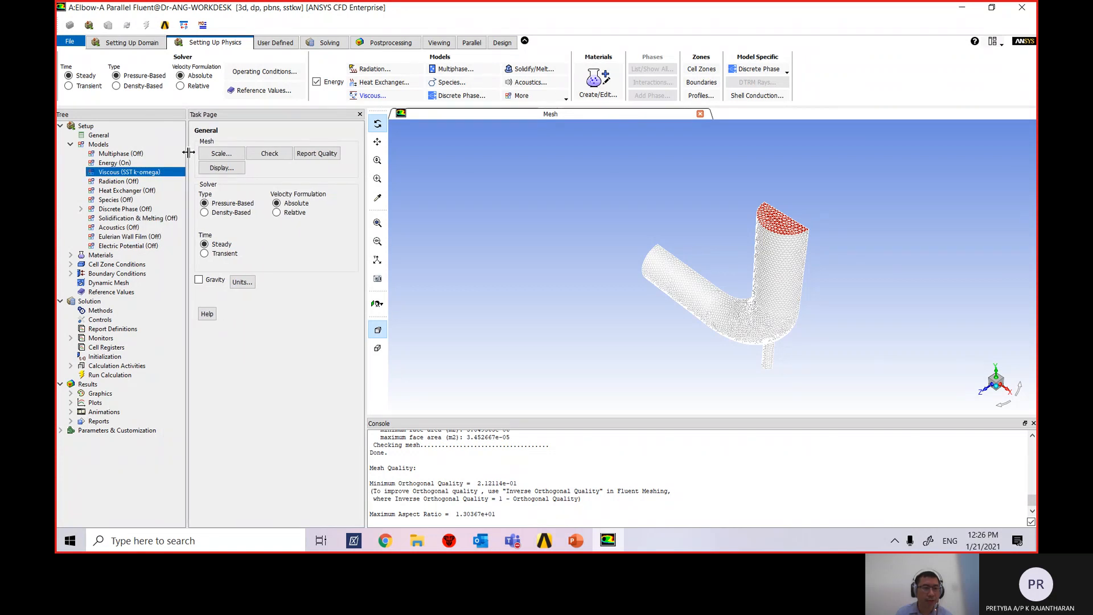
pyautogui.click(70, 145)
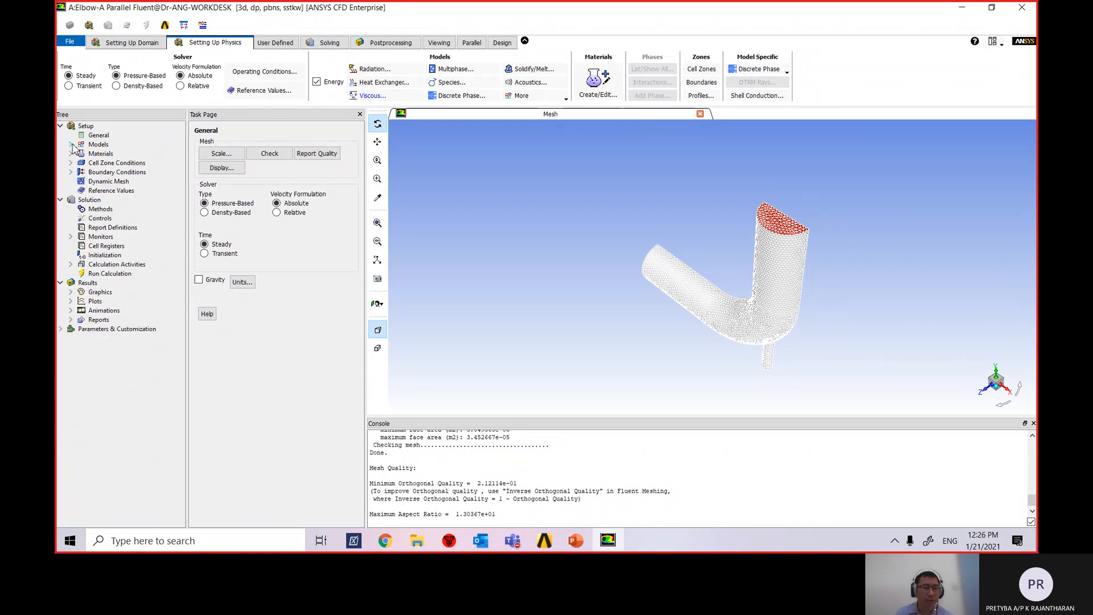
pyautogui.doubleClick(99, 156)
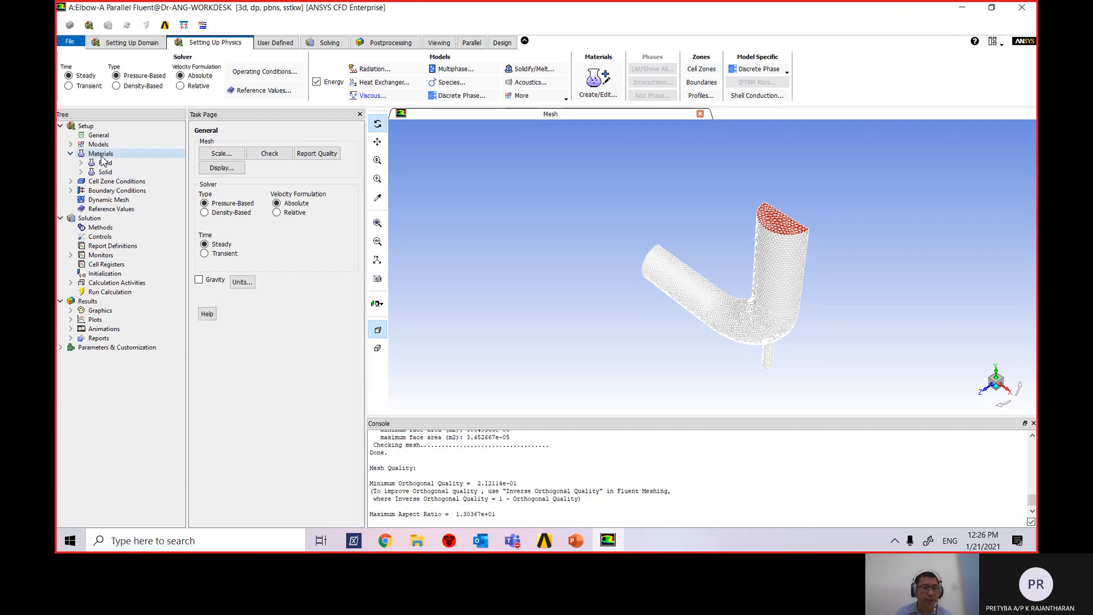
pyautogui.click(102, 157)
pyautogui.click(71, 154)
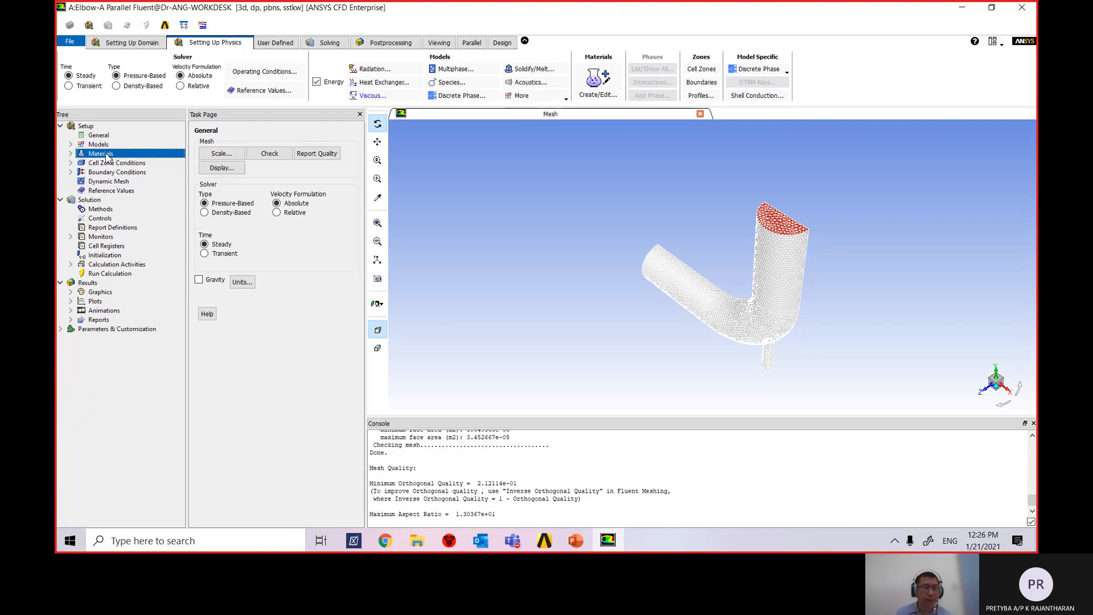
pyautogui.click(71, 154)
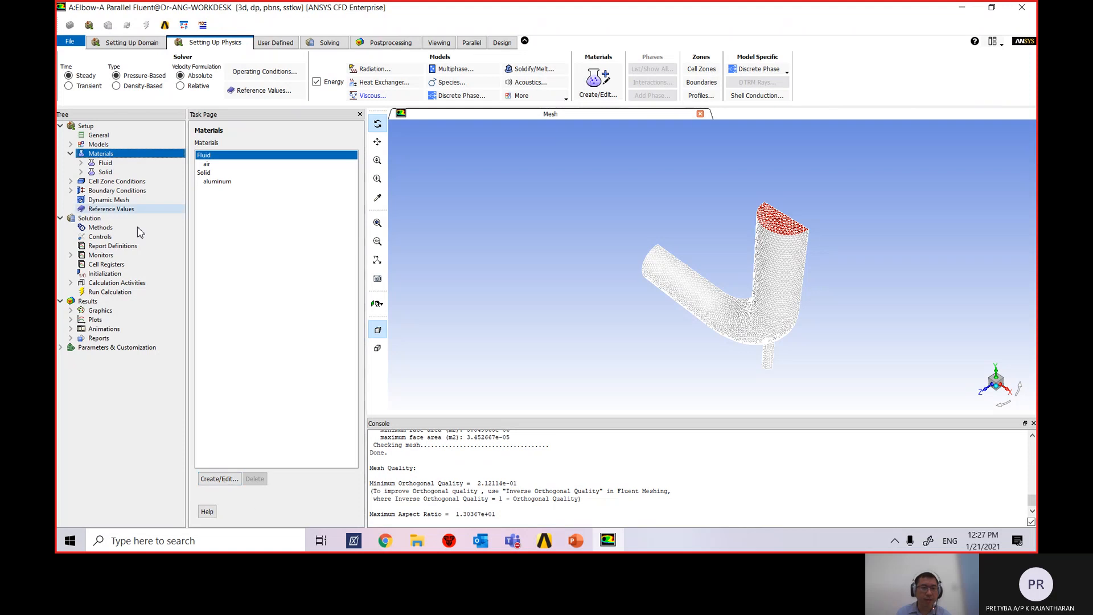
# Copy water-liquid from the Fluent materials database into the case, then close both dialogs.
pyautogui.click(220, 479)
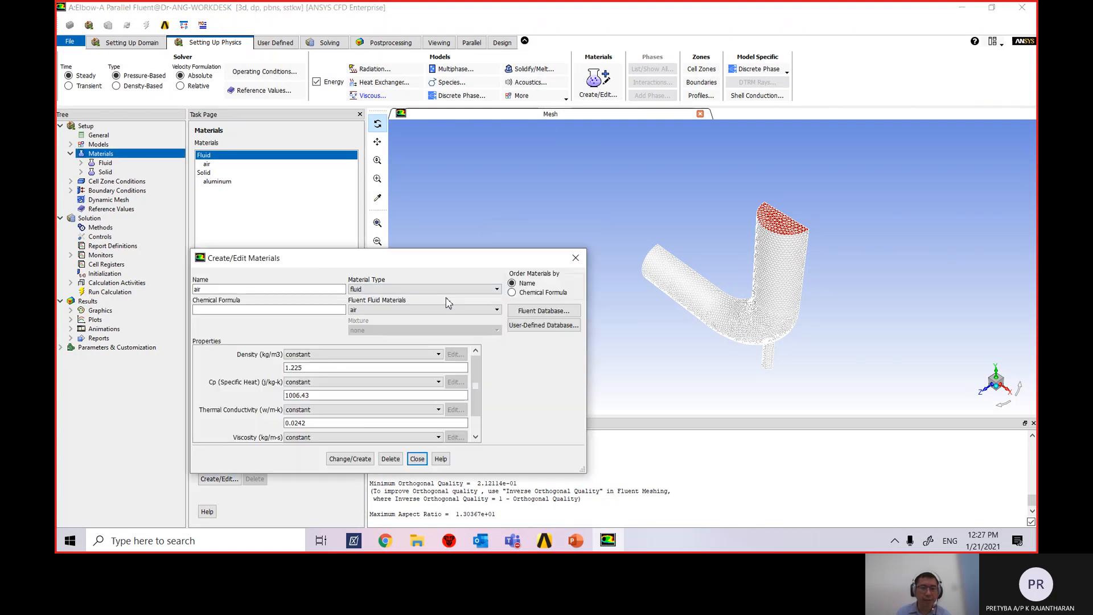
pyautogui.moveTo(436, 264); pyautogui.dragTo(633, 74)
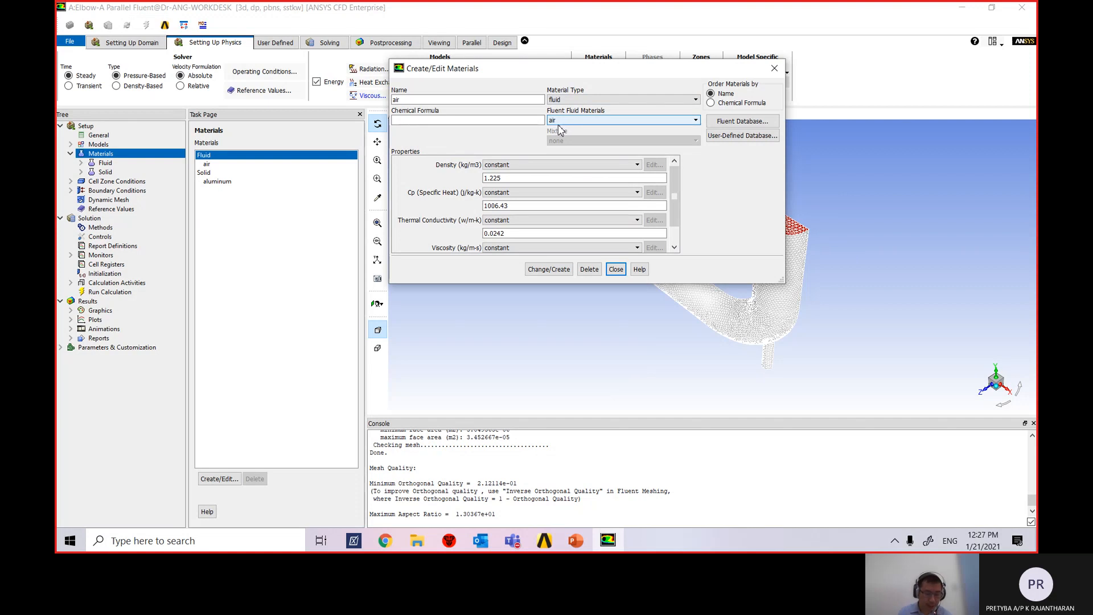
pyautogui.click(436, 98)
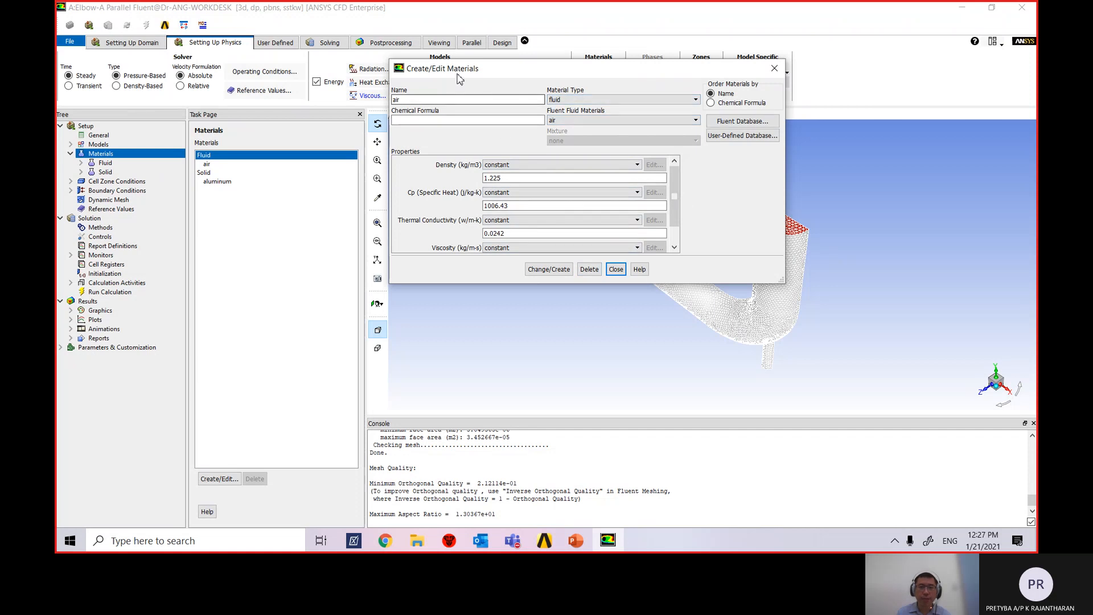
pyautogui.click(738, 124)
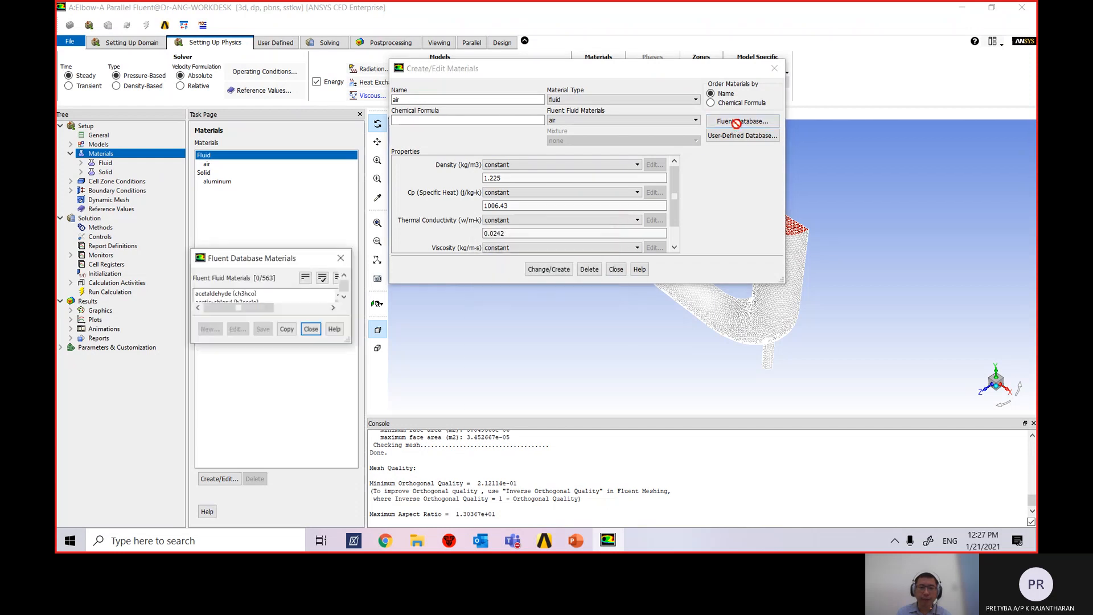
pyautogui.moveTo(349, 263); pyautogui.dragTo(603, 122)
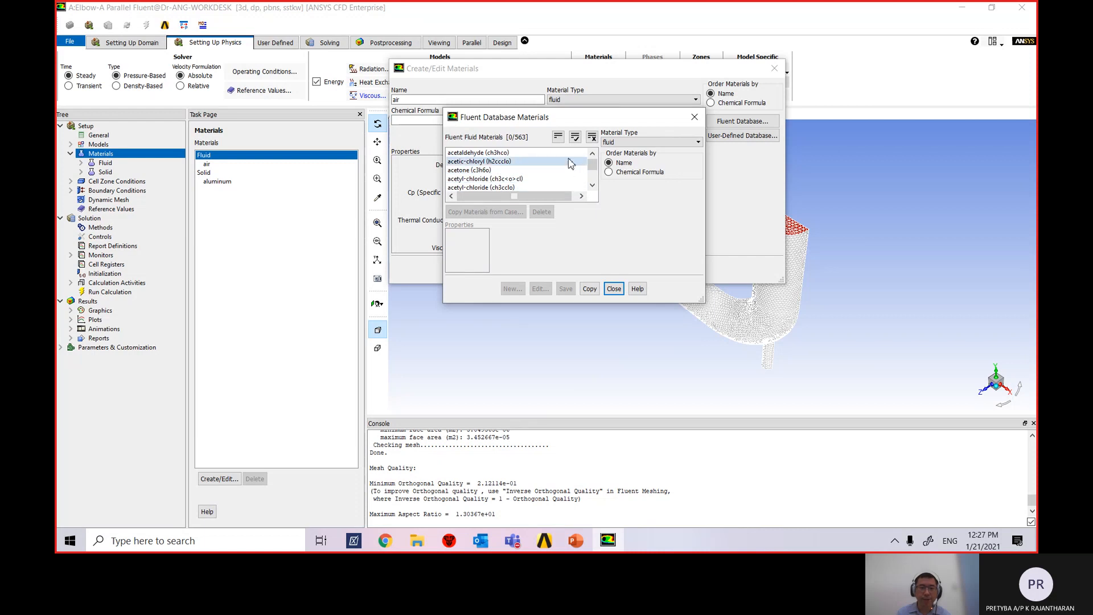
pyautogui.moveTo(591, 166); pyautogui.dragTo(593, 177)
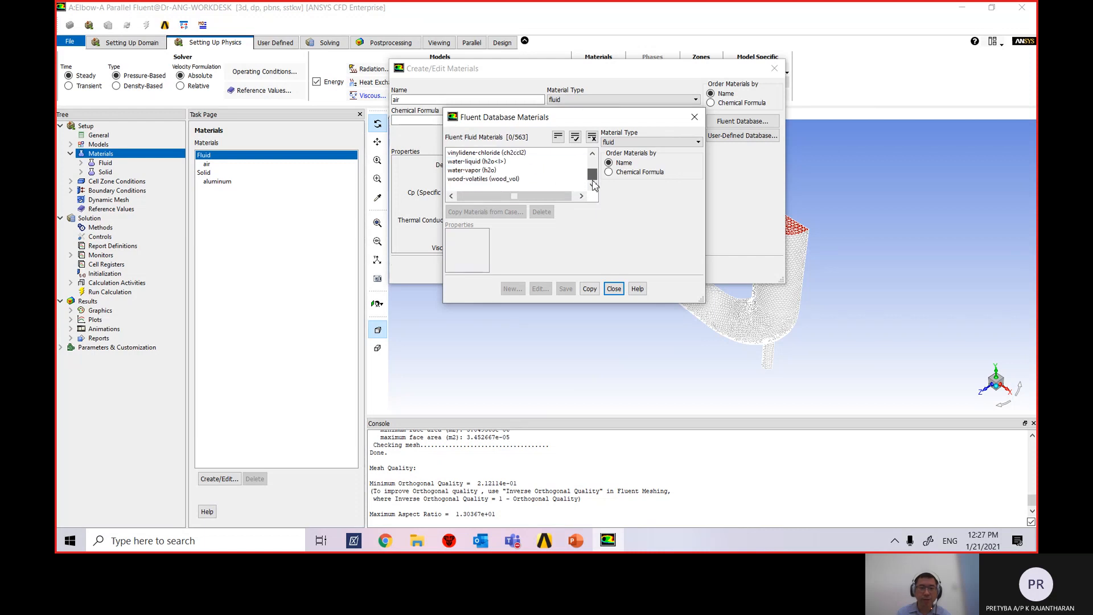
pyautogui.click(476, 163)
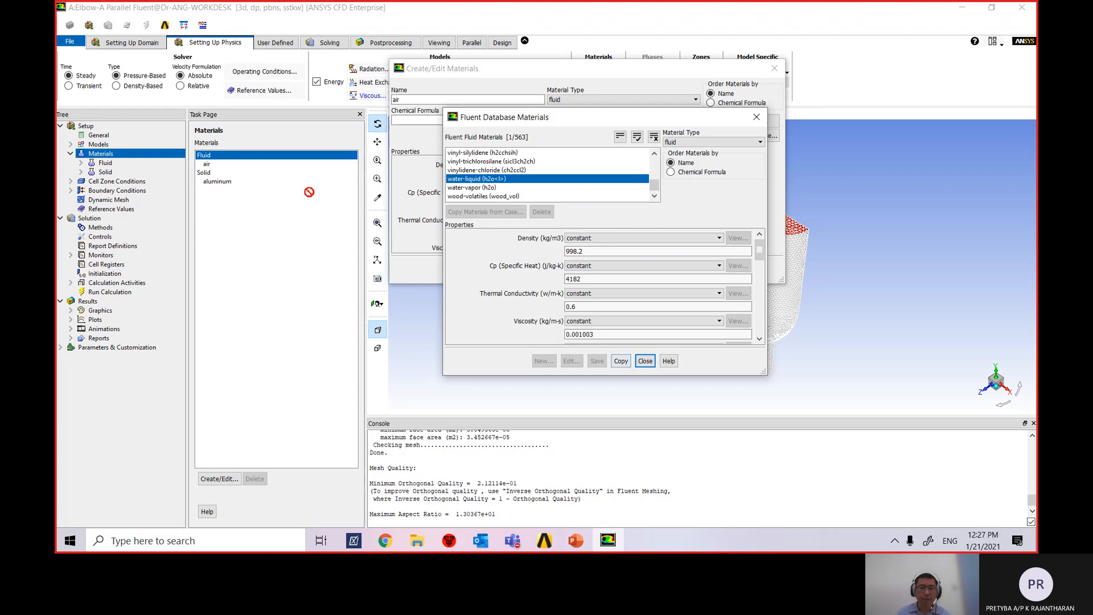
pyautogui.click(620, 361)
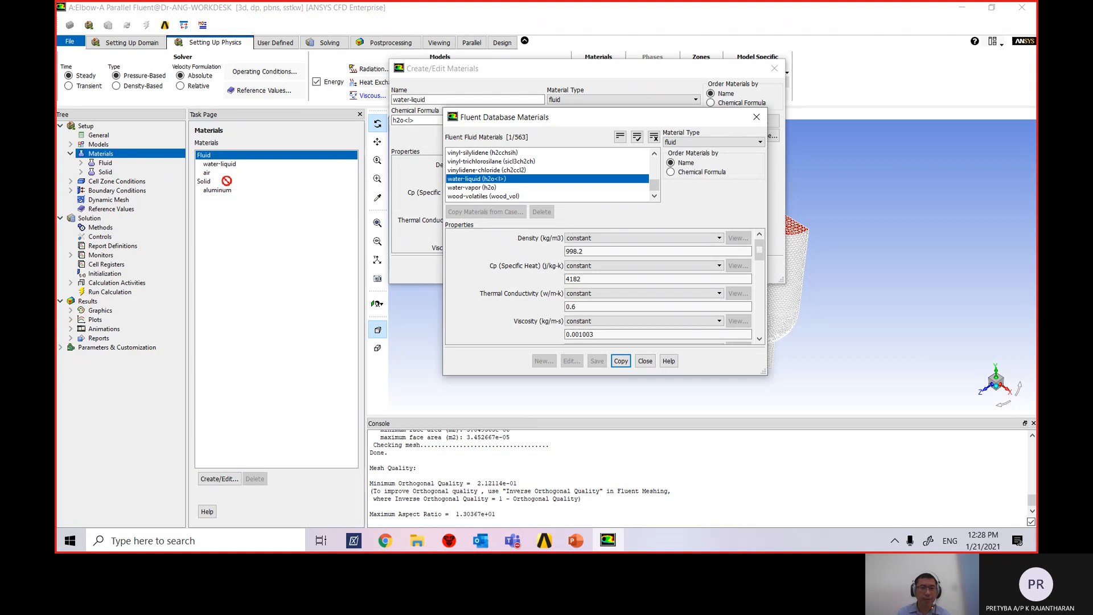
pyautogui.click(646, 361)
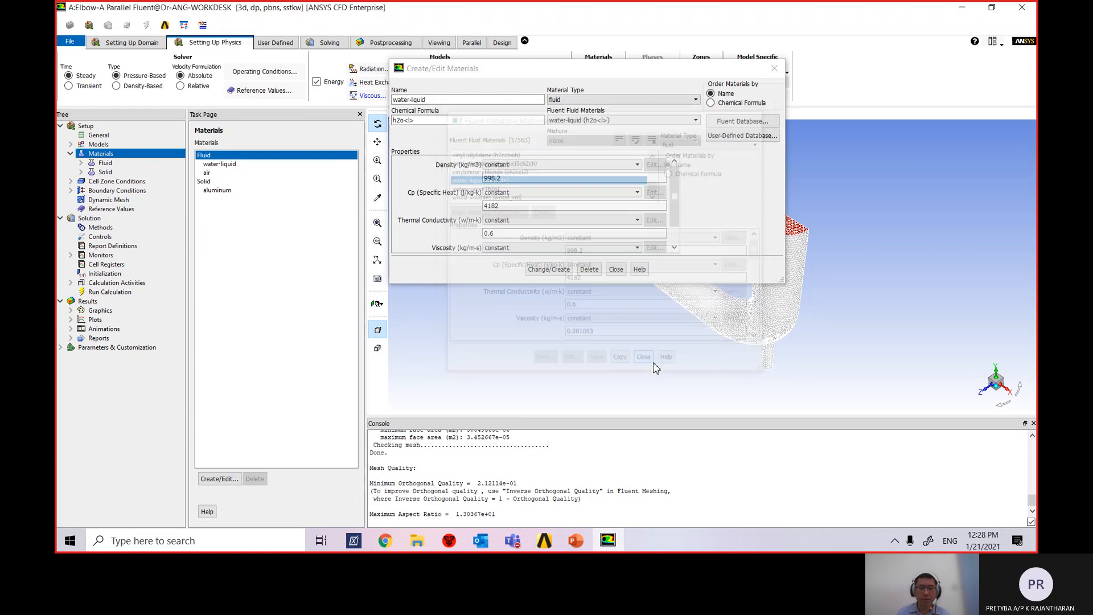
pyautogui.click(614, 275)
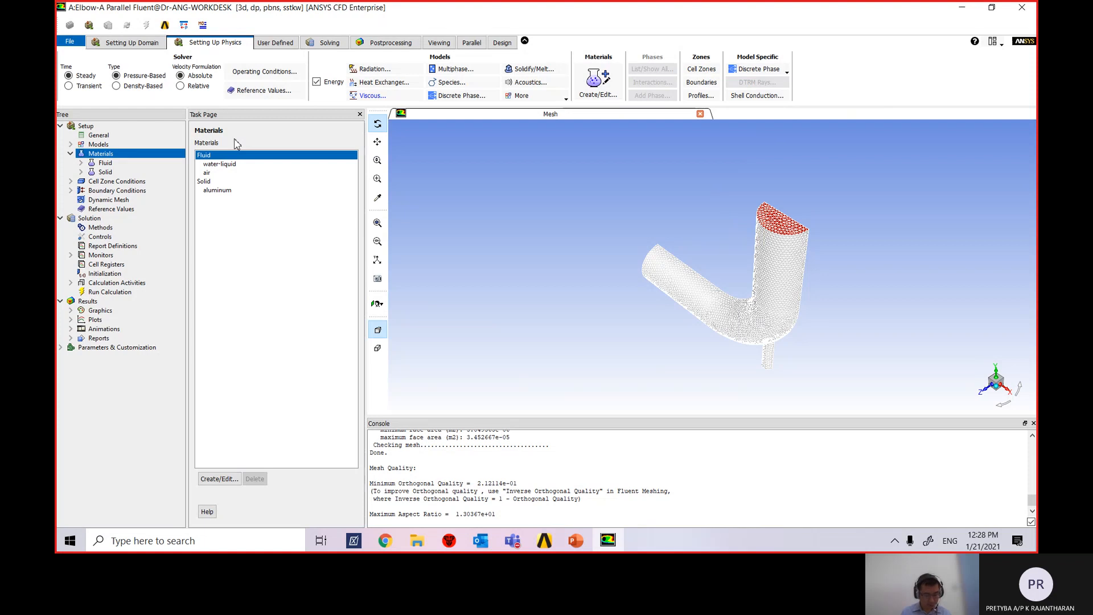
# Open the Cell Zone Conditions page and the settings of the fluid zone.
pyautogui.click(71, 154)
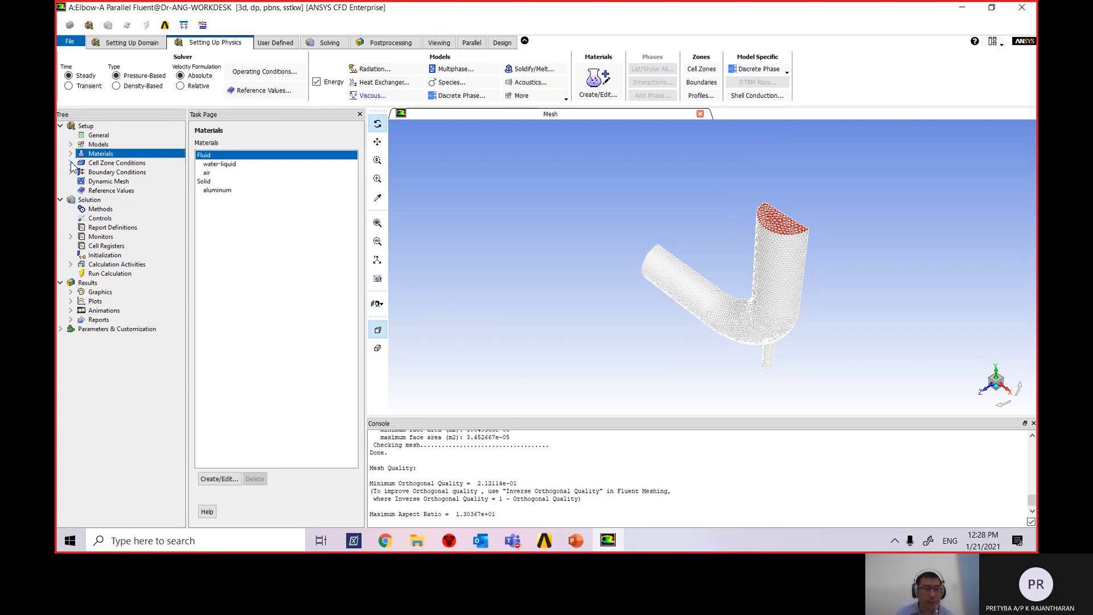
pyautogui.click(70, 163)
pyautogui.click(108, 163)
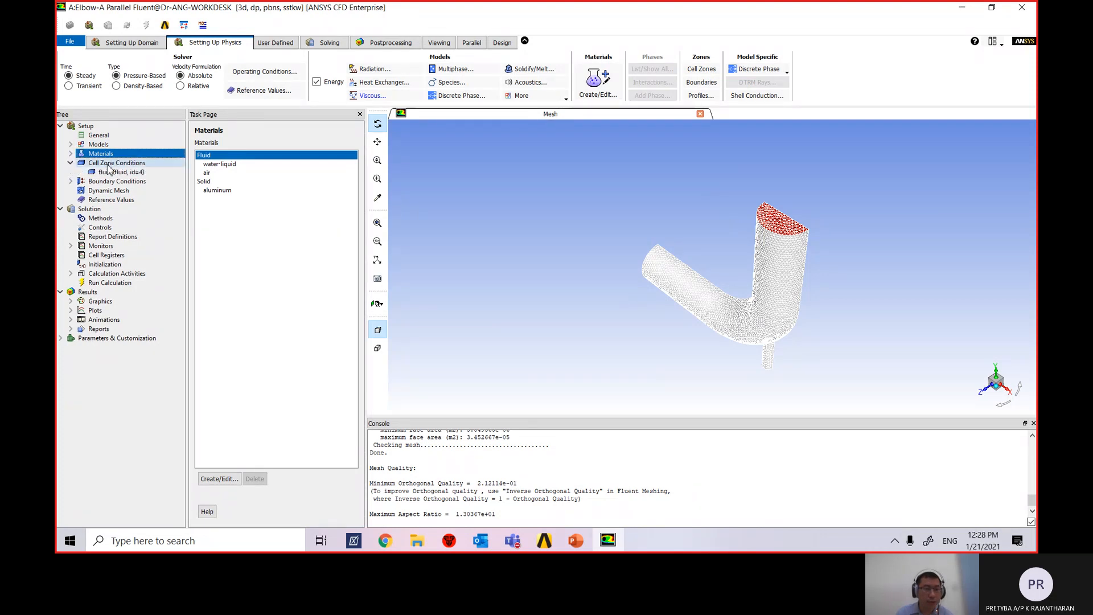
pyautogui.doubleClick(114, 163)
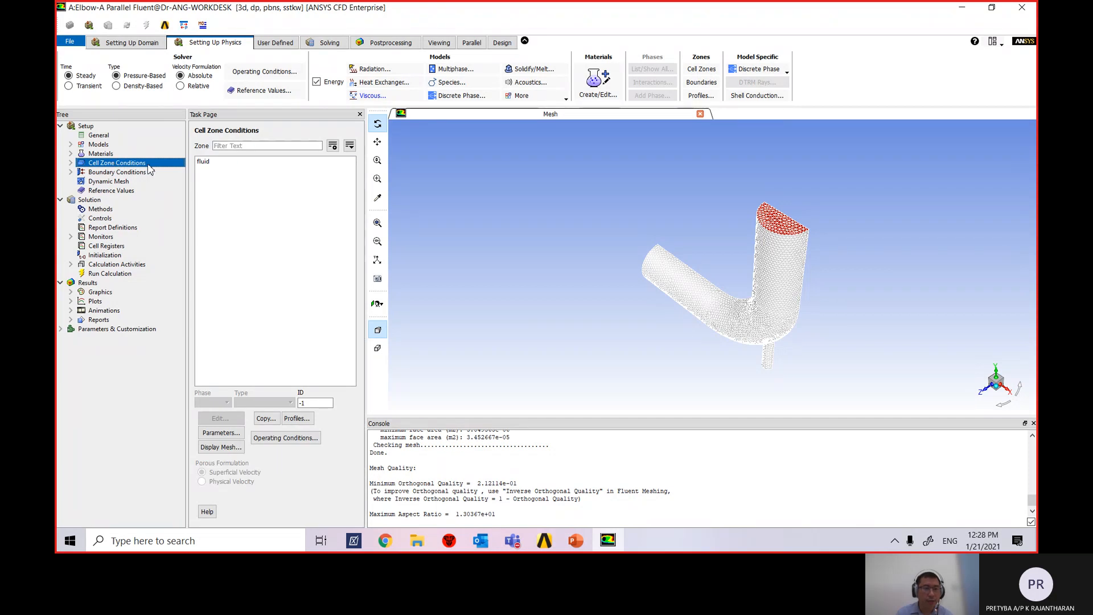
pyautogui.click(205, 163)
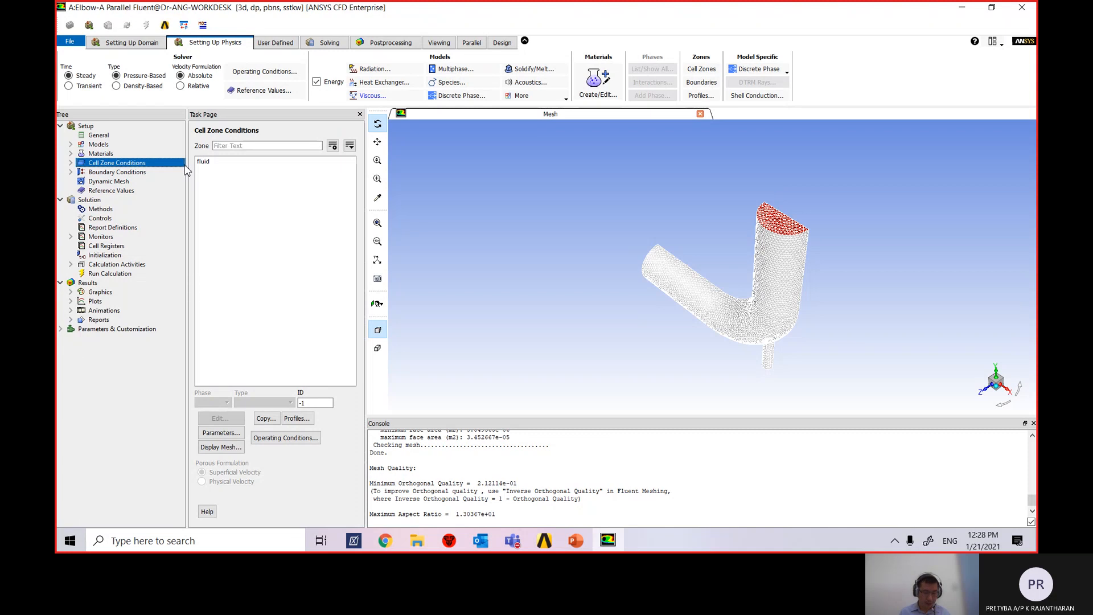
pyautogui.doubleClick(219, 164)
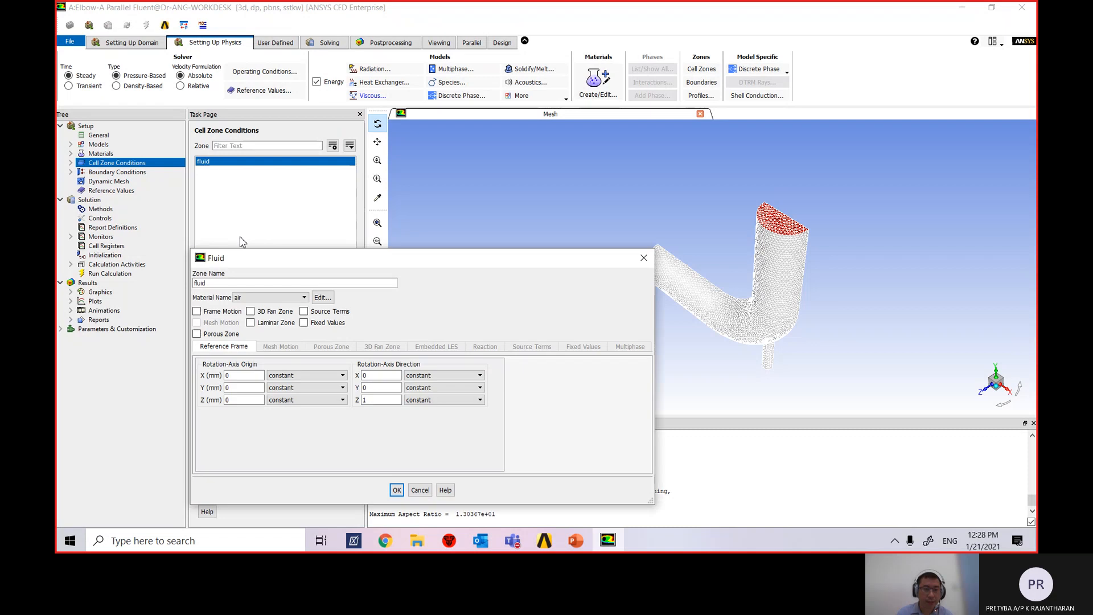
# Set the fluid zone's material to water-liquid, keeping its type as fluid.
pyautogui.moveTo(341, 259); pyautogui.dragTo(366, 146)
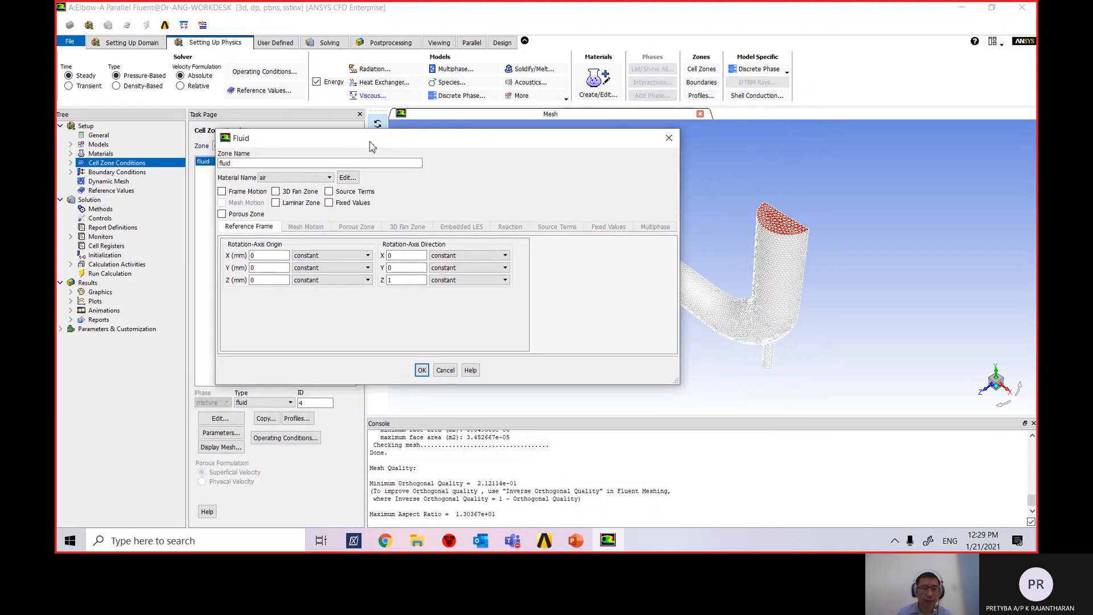
pyautogui.moveTo(274, 140); pyautogui.dragTo(334, 127)
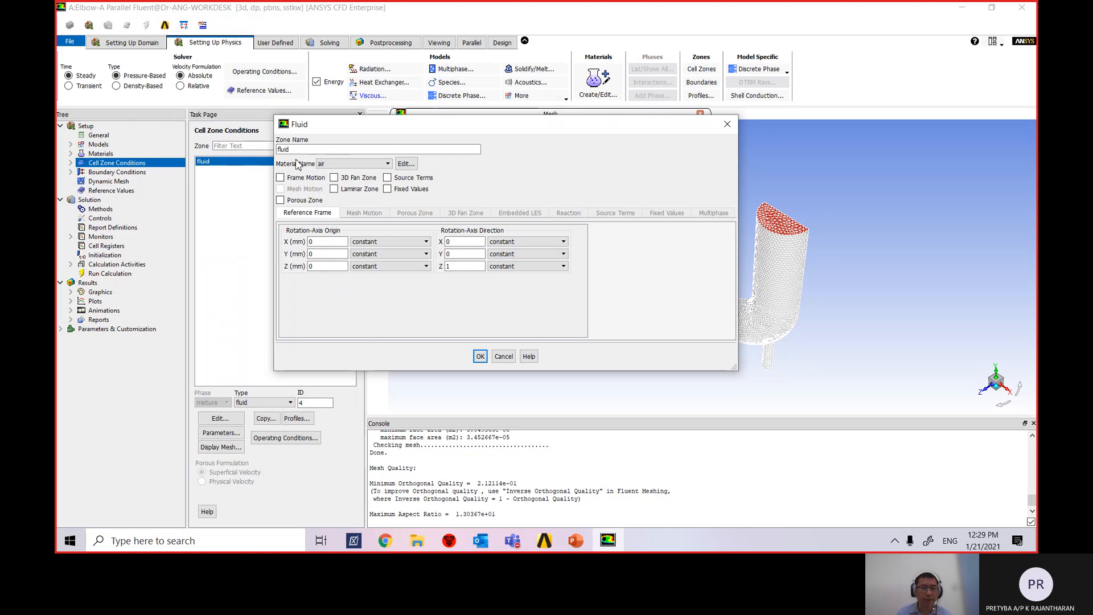
pyautogui.click(374, 165)
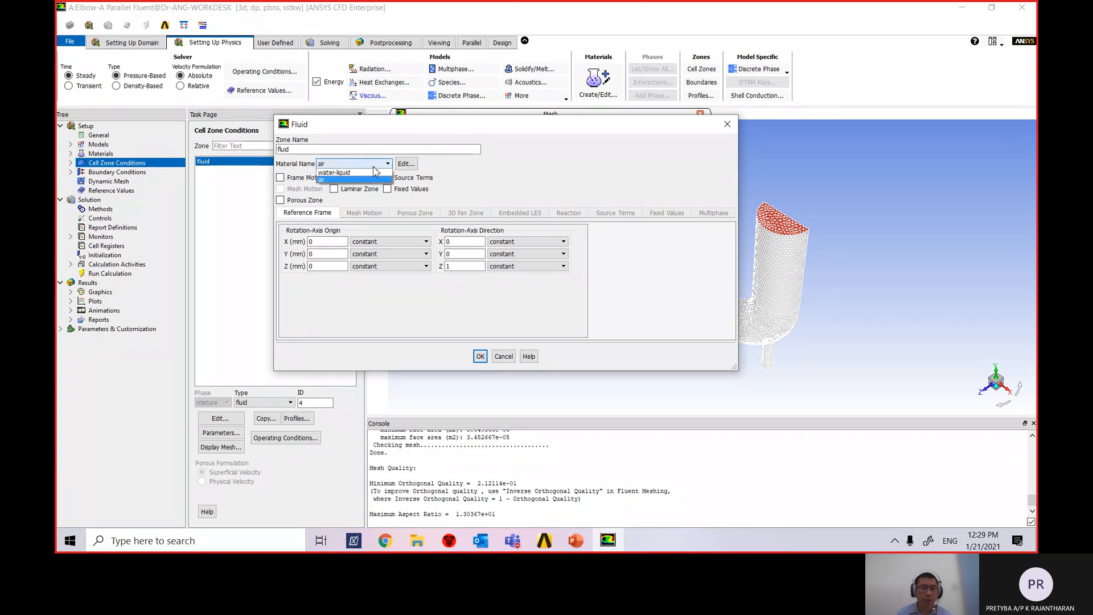
pyautogui.click(342, 172)
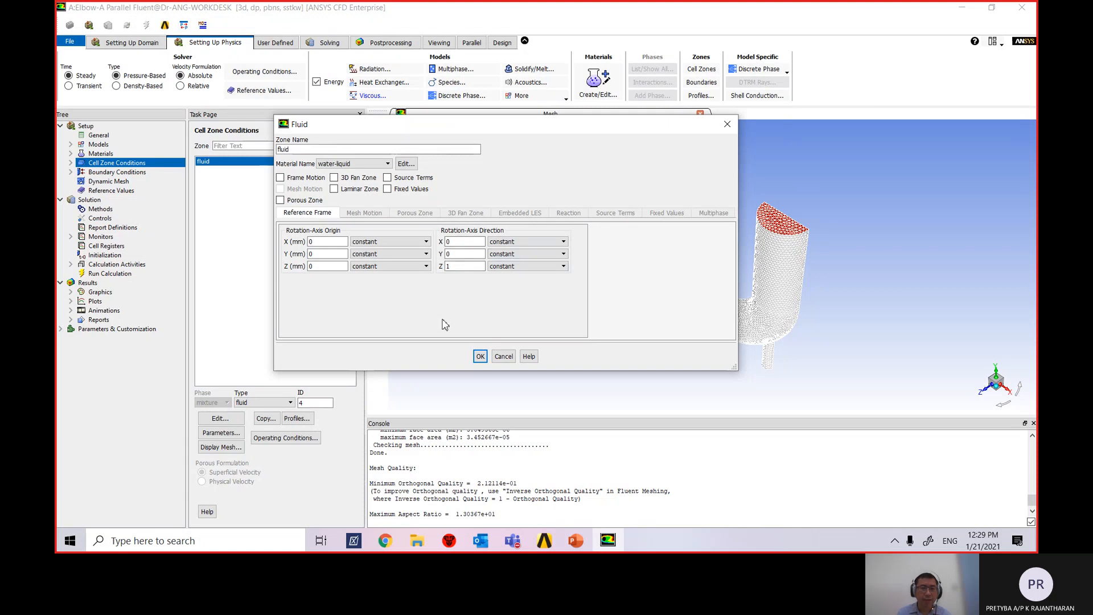
pyautogui.click(480, 357)
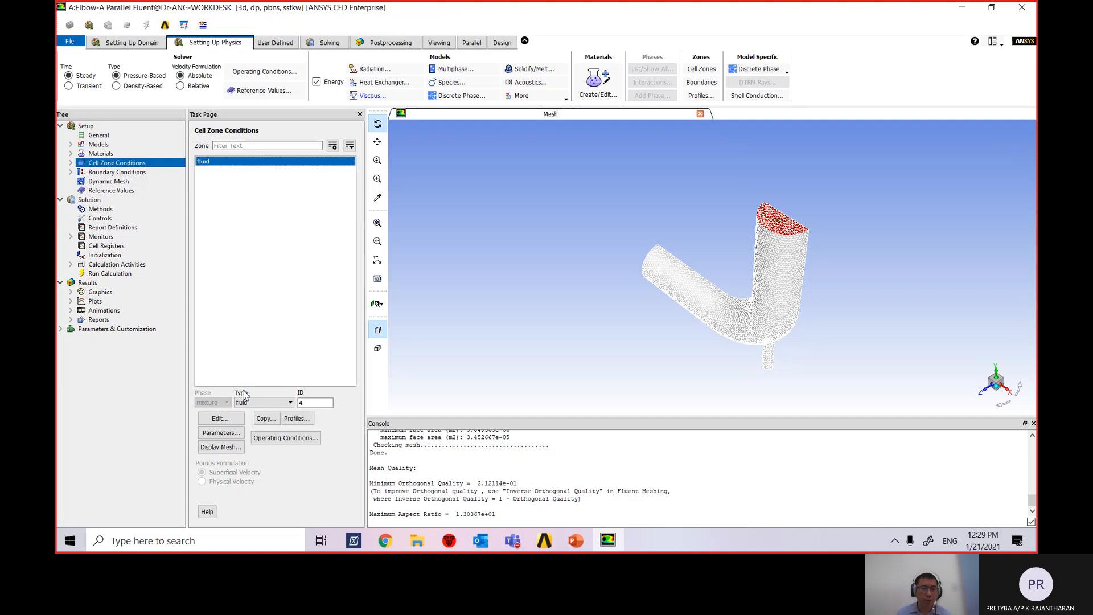
pyautogui.click(262, 403)
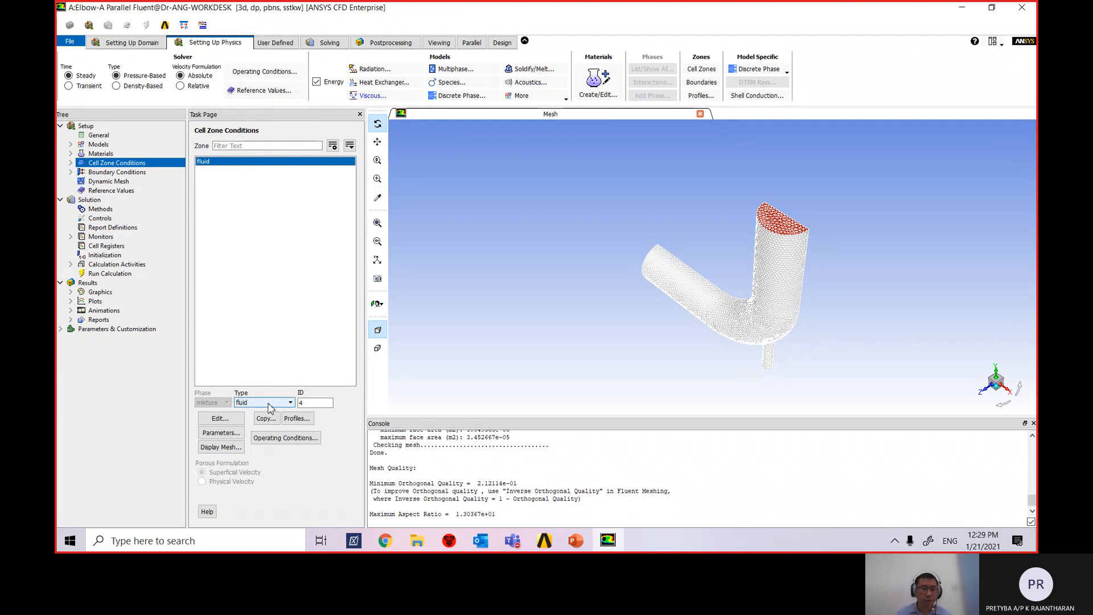
pyautogui.click(269, 410)
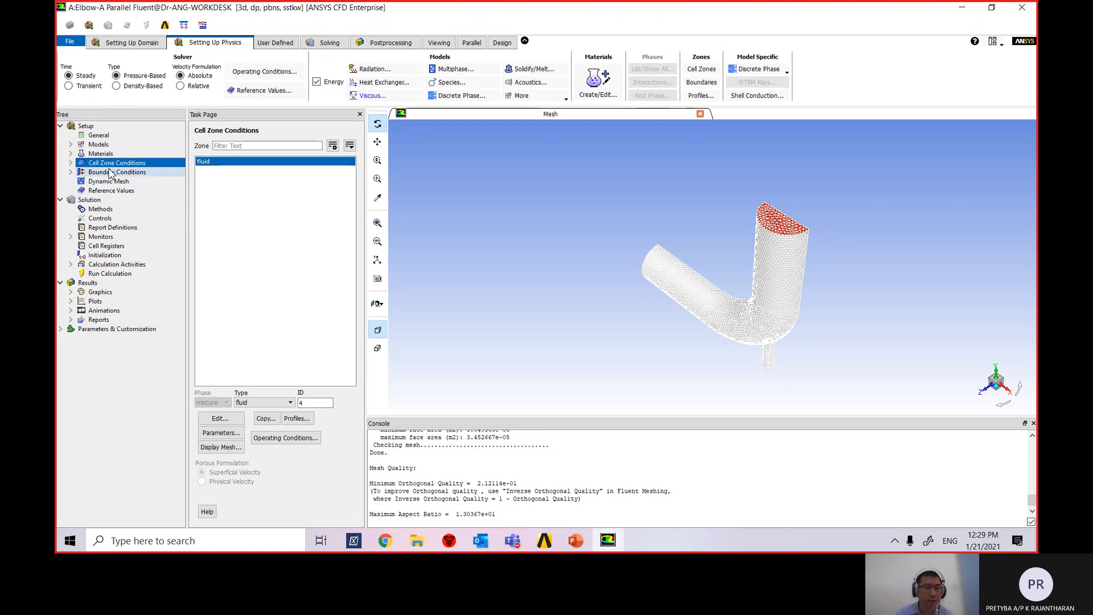
# Open the Boundary Conditions zone list and select velocity-inlet-large.
pyautogui.click(71, 172)
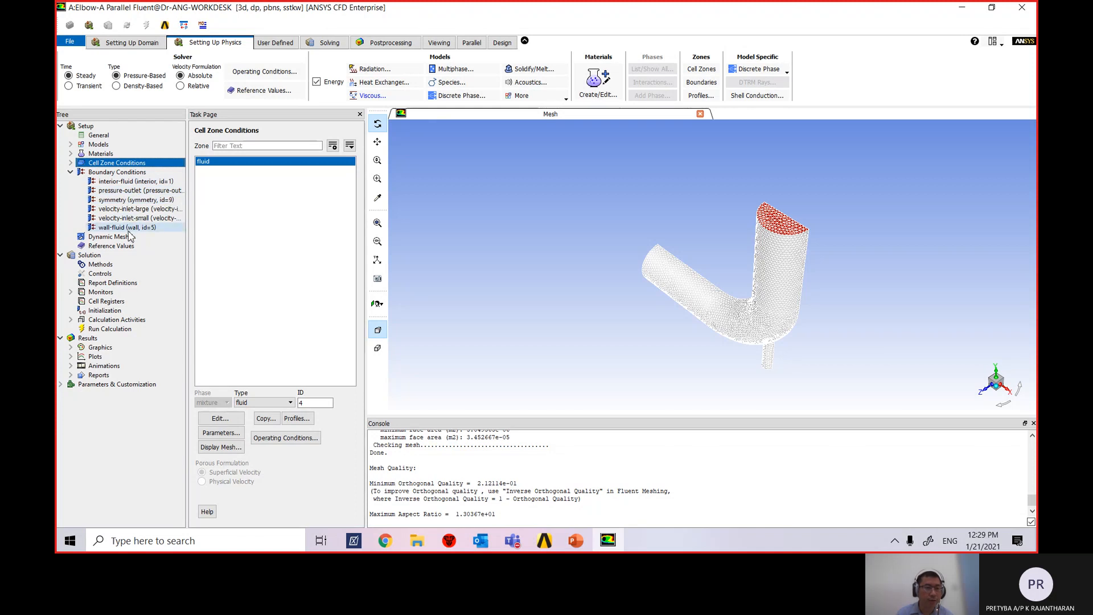
pyautogui.click(113, 173)
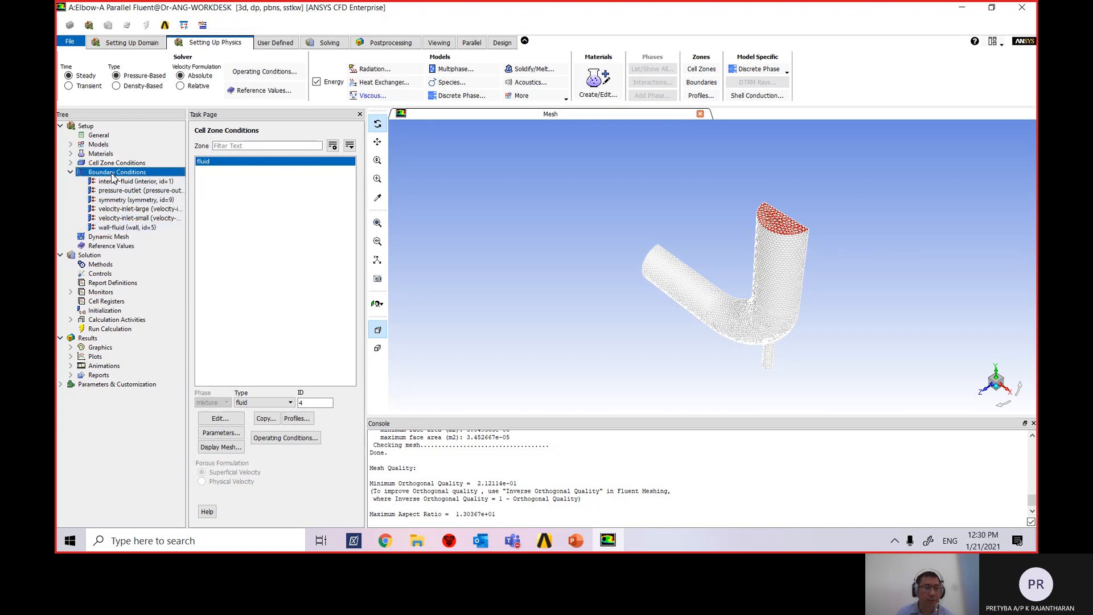
pyautogui.doubleClick(113, 173)
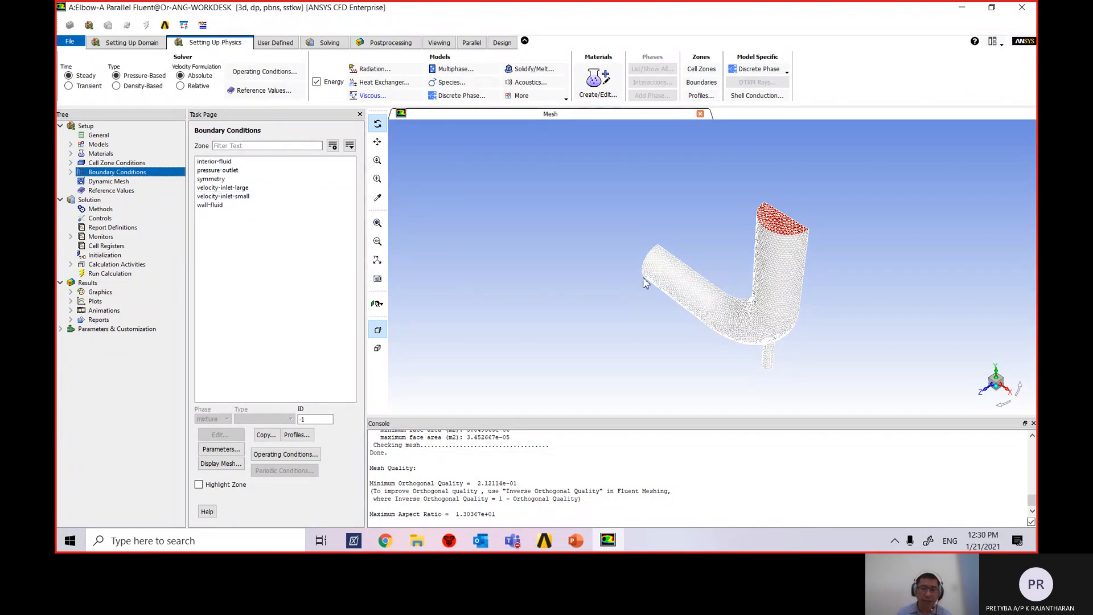
pyautogui.moveTo(611, 285); pyautogui.dragTo(606, 279, button='middle')
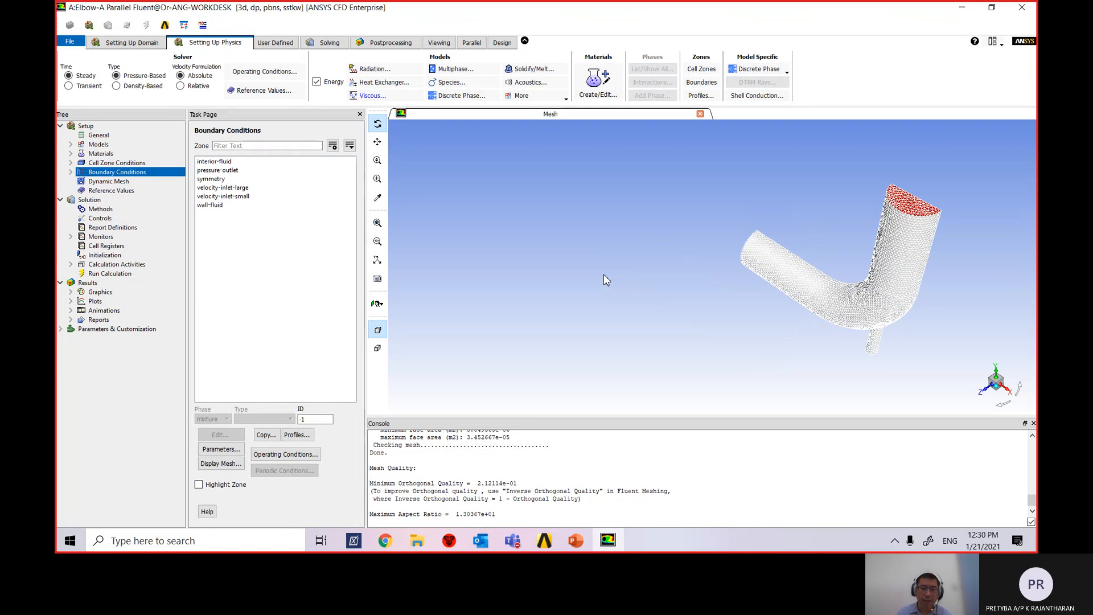
pyautogui.click(245, 189)
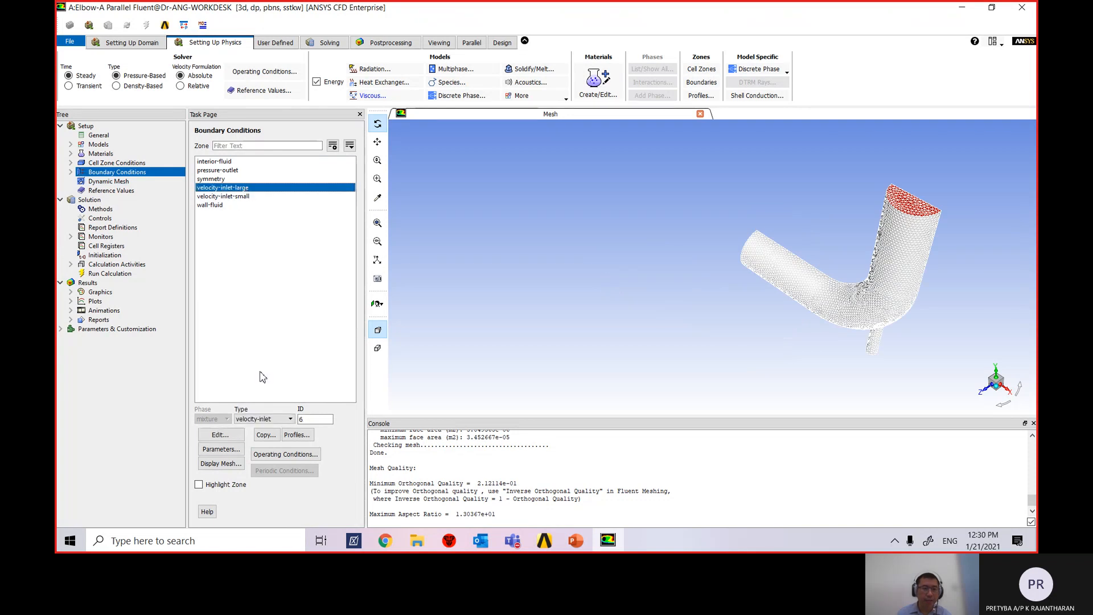
# Open velocity-inlet-large's settings, move them over the mesh, and view PowerPoint slide 12.
pyautogui.click(222, 436)
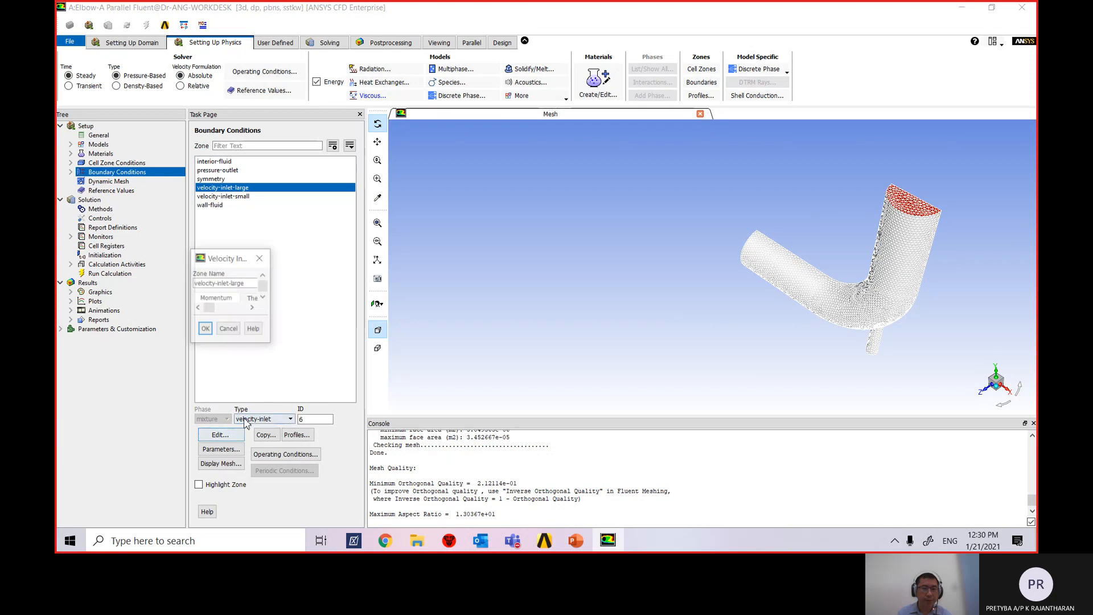
pyautogui.moveTo(353, 248); pyautogui.dragTo(548, 128)
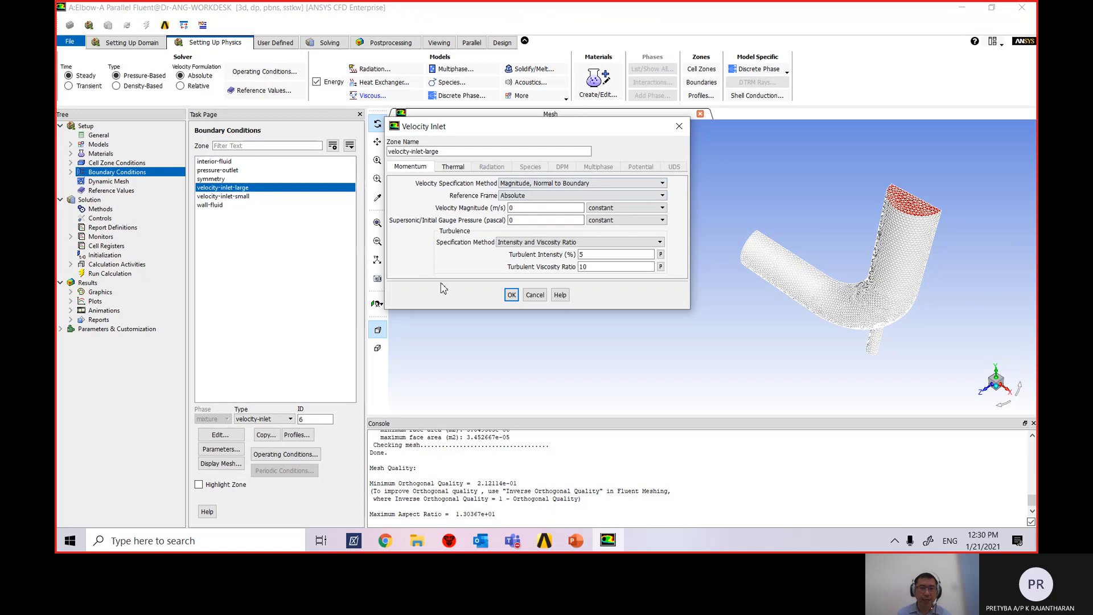
pyautogui.click(575, 540)
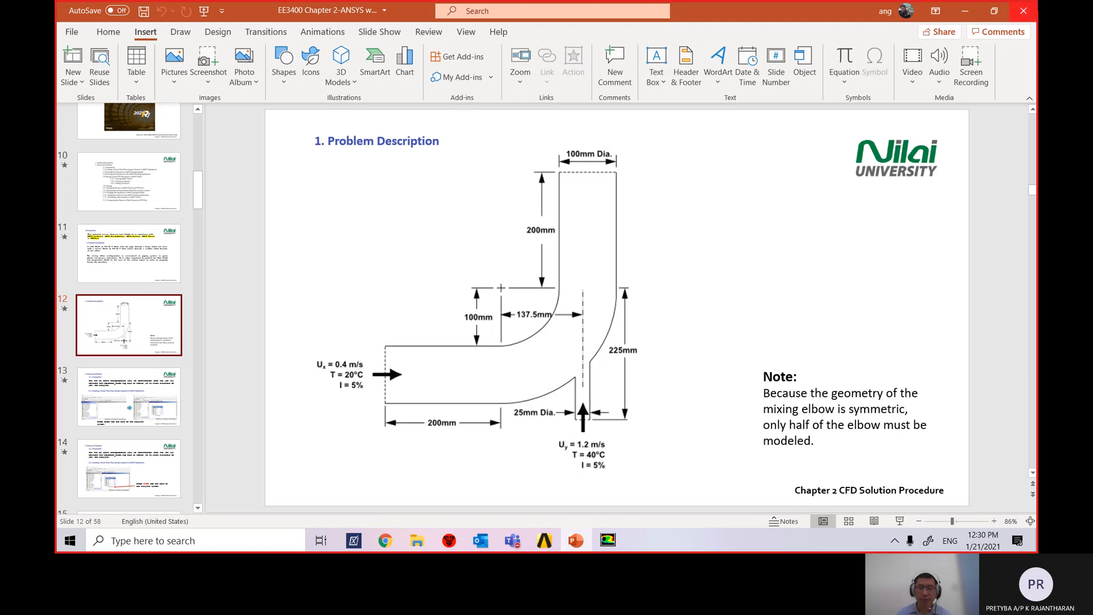
# Minimize PowerPoint to get back to Fluent's Velocity Inlet dialog.
pyautogui.click(965, 11)
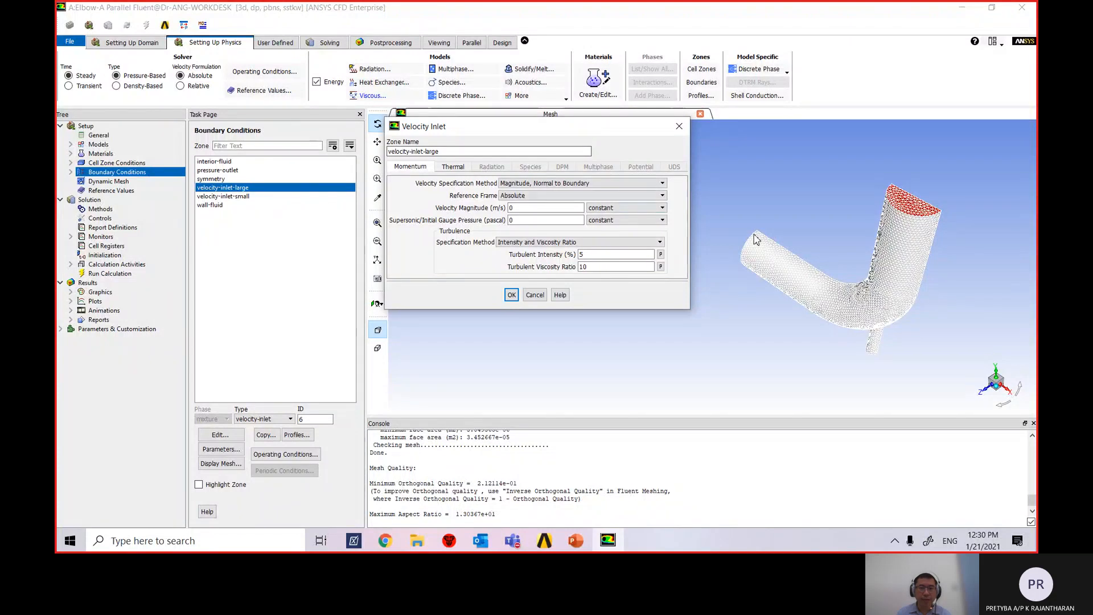
# Set the large inlet's velocity magnitude to 0.4 m/s, normal to boundary.
pyautogui.doubleClick(504, 209)
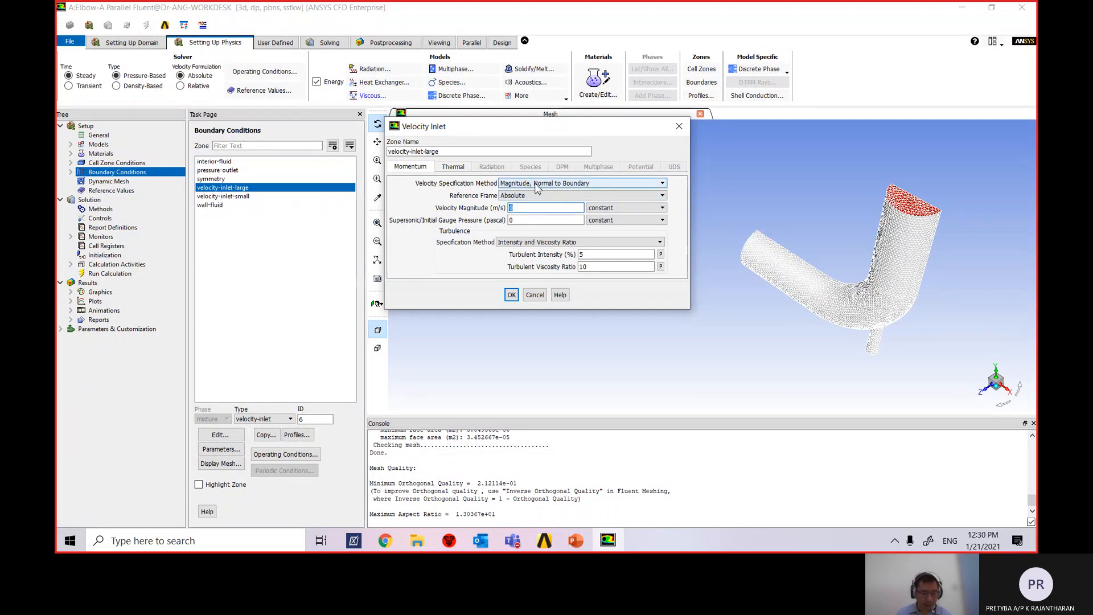
pyautogui.click(560, 185)
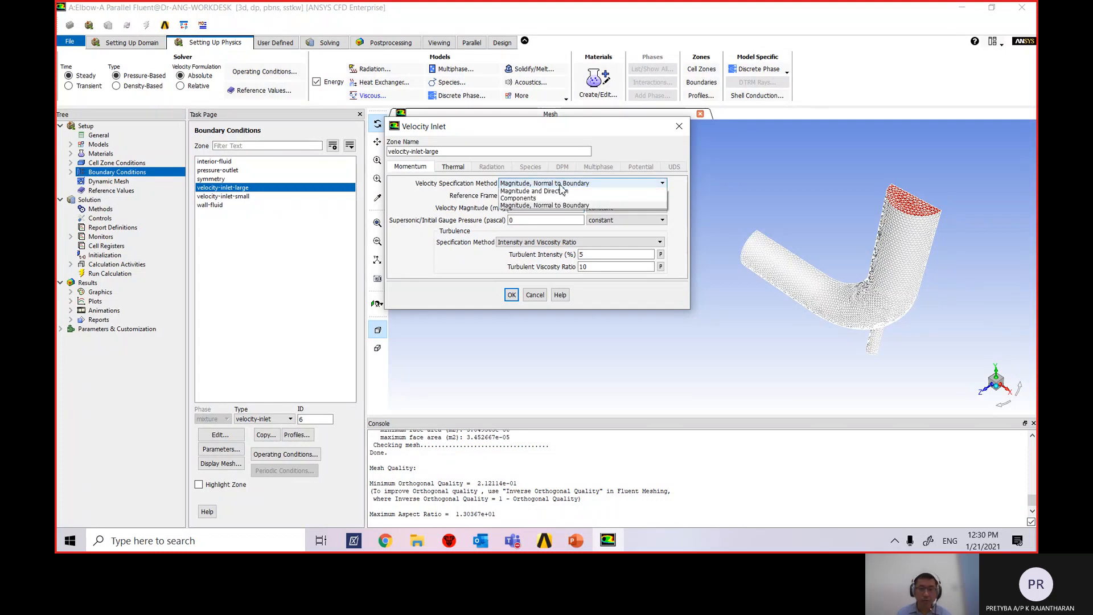
pyautogui.click(568, 190)
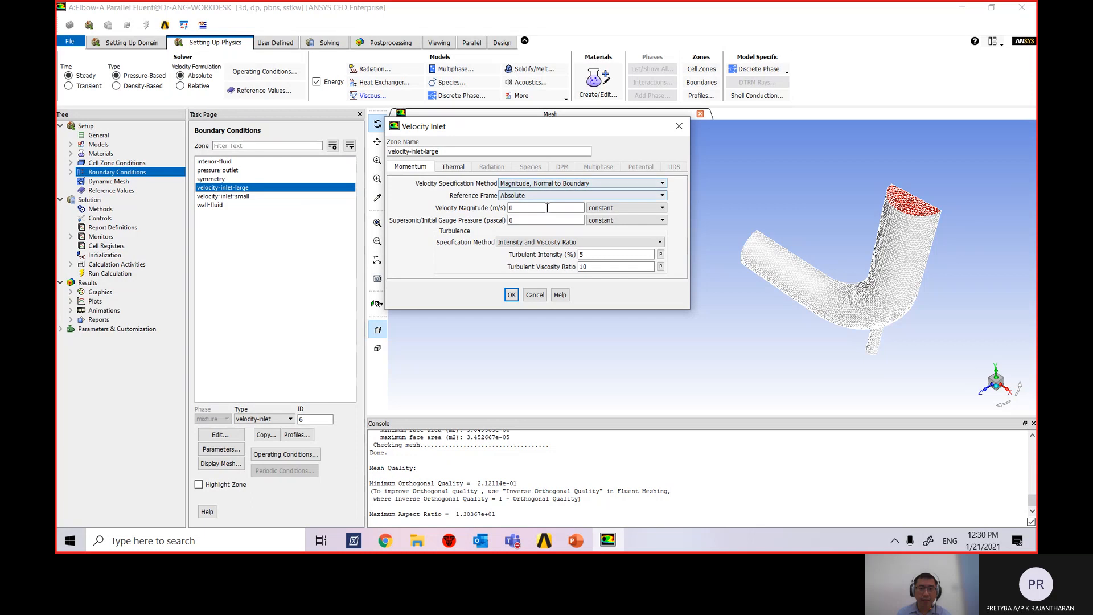
pyautogui.moveTo(528, 208); pyautogui.dragTo(493, 214)
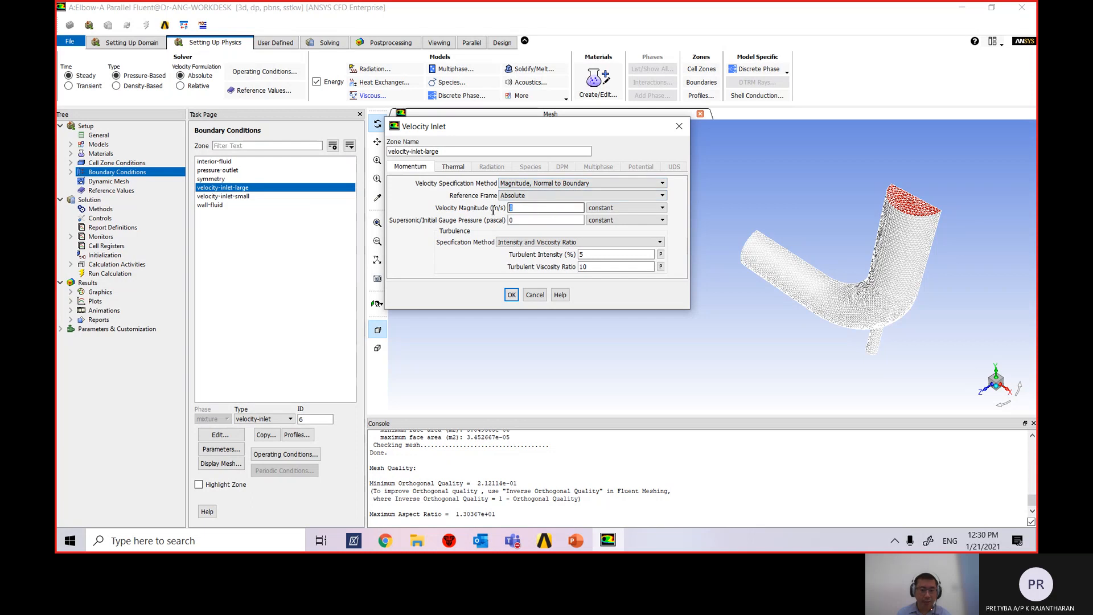
pyautogui.write('0.4')
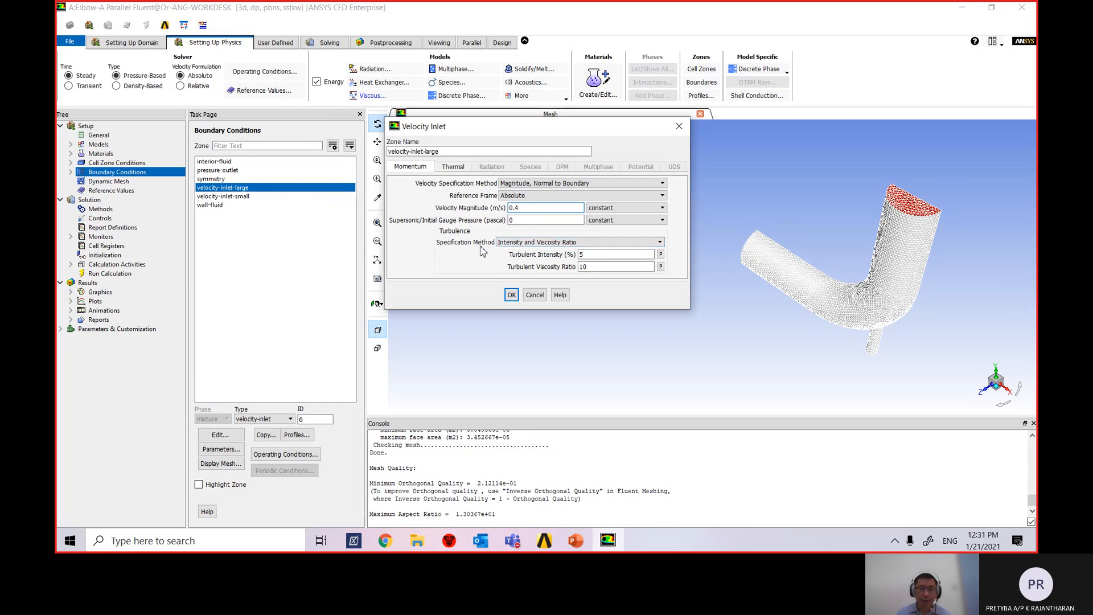
# Use Intensity and Hydraulic Diameter turbulence, with the hydraulic diameter set to 100 mm.
pyautogui.click(586, 245)
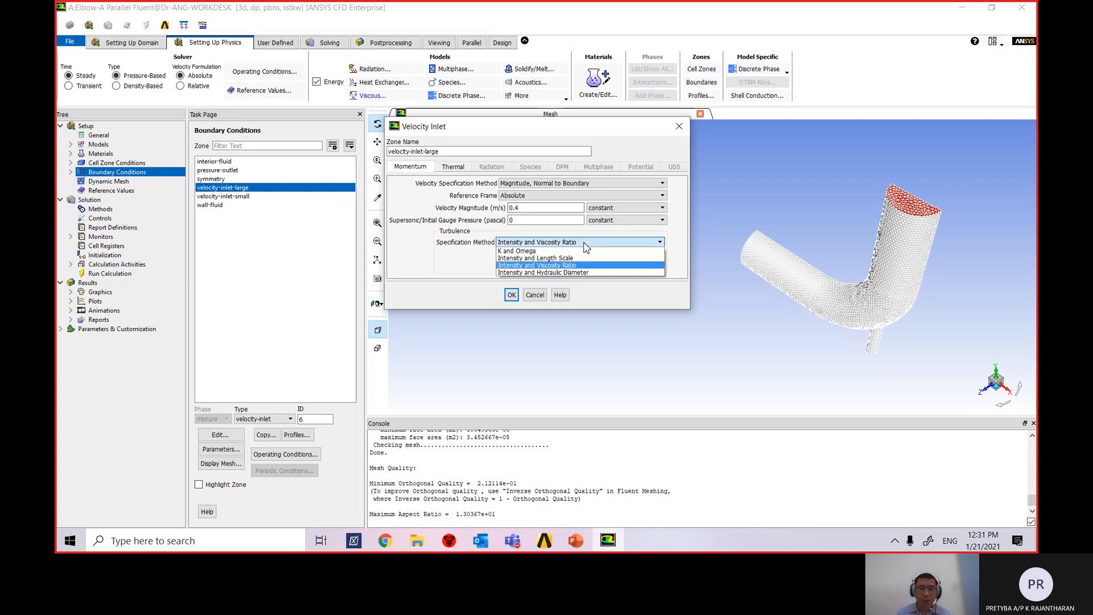
pyautogui.click(588, 273)
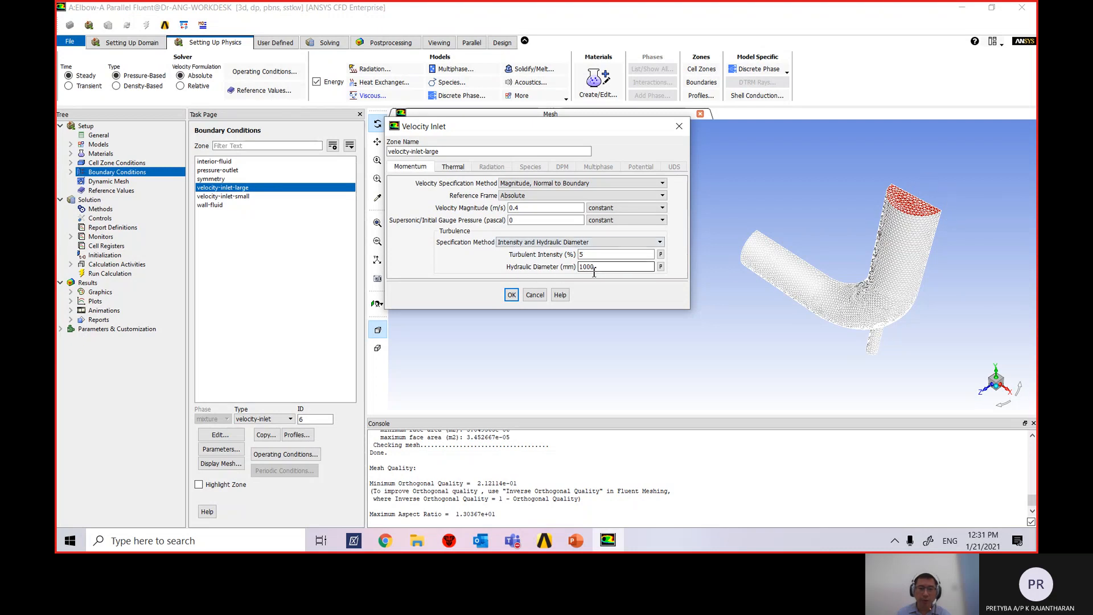
pyautogui.click(576, 540)
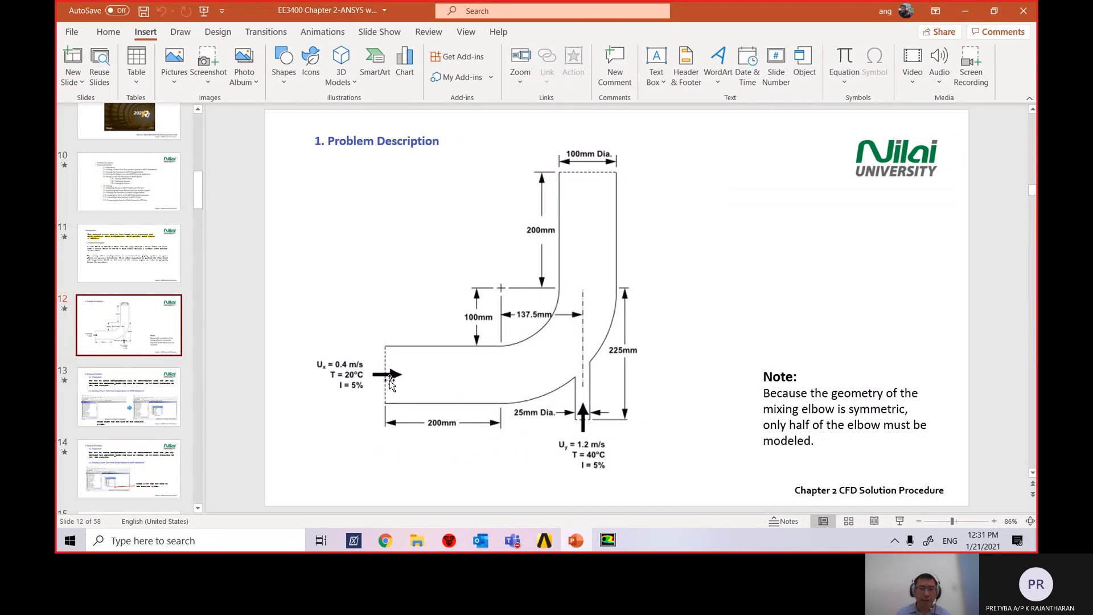
pyautogui.click(608, 540)
pyautogui.doubleClick(592, 266)
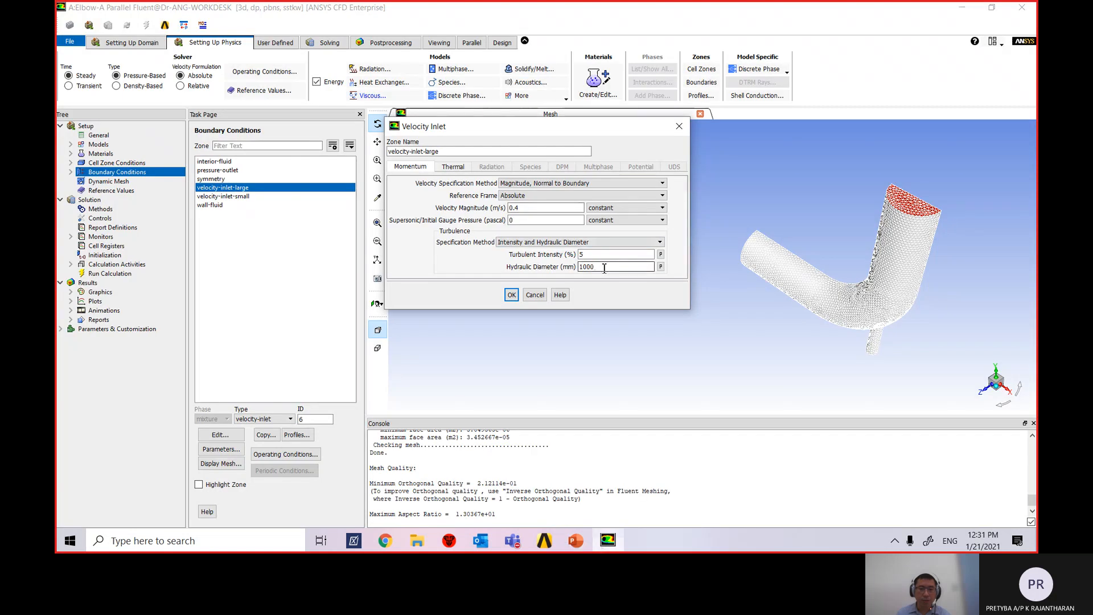
pyautogui.write('100')
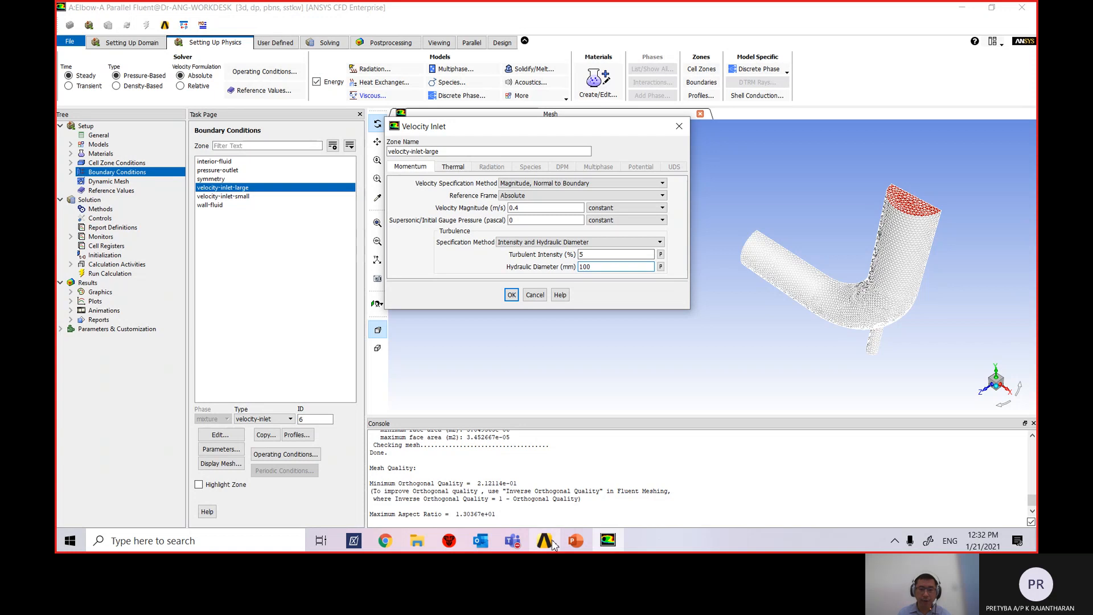
# Browse the lecture slides in PowerPoint and select slide 30 with the inlet conditions.
pyautogui.click(574, 543)
pyautogui.scroll(-10, 131, 319)
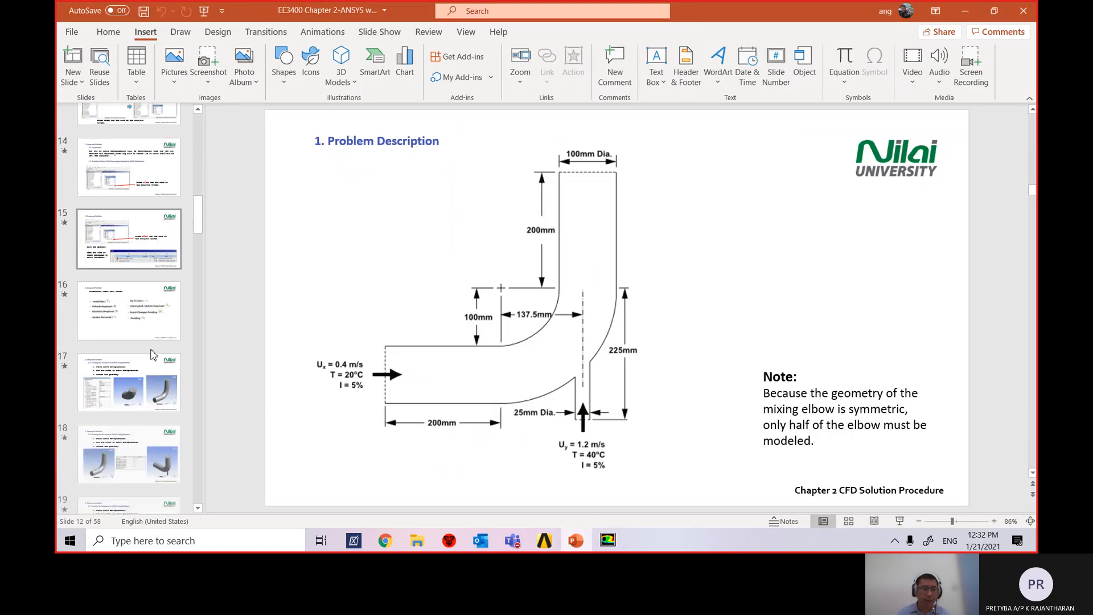
pyautogui.scroll(-5, 153, 349)
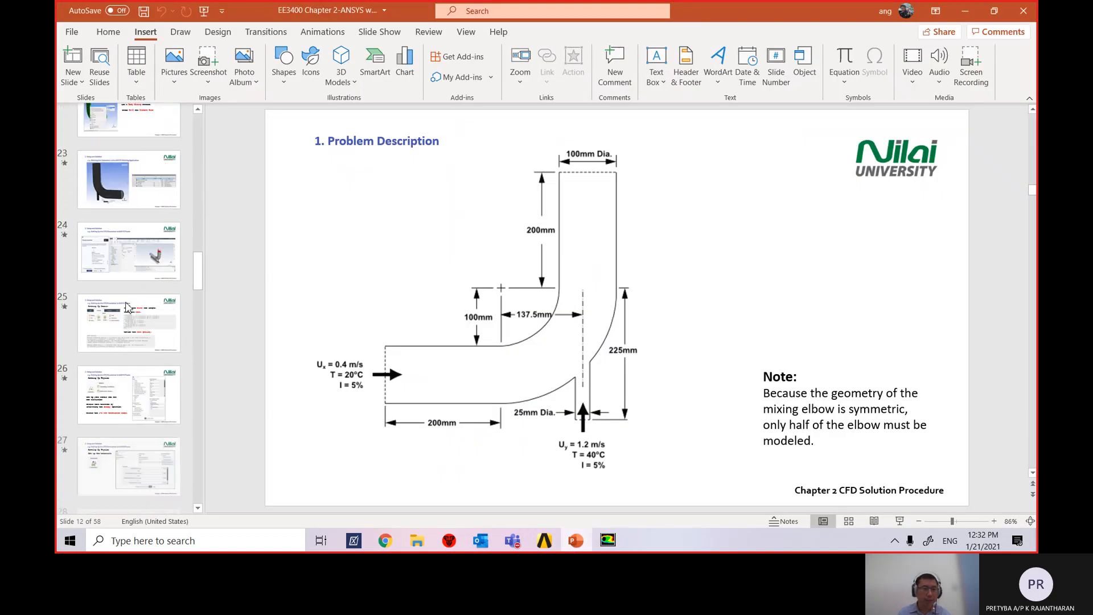
pyautogui.scroll(-6, 131, 319)
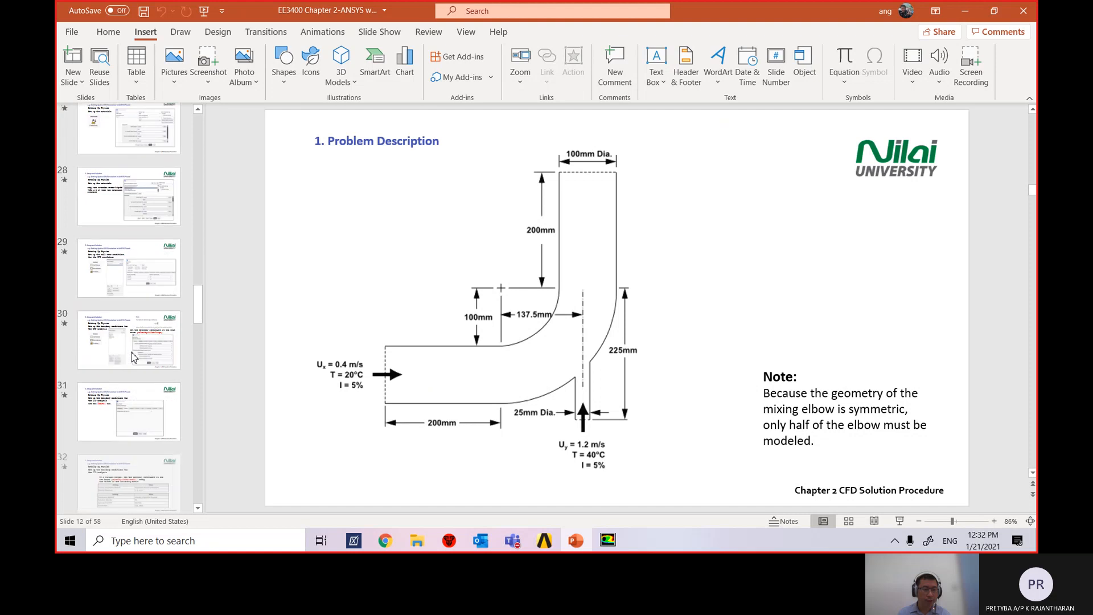
pyautogui.scroll(-5, 132, 357)
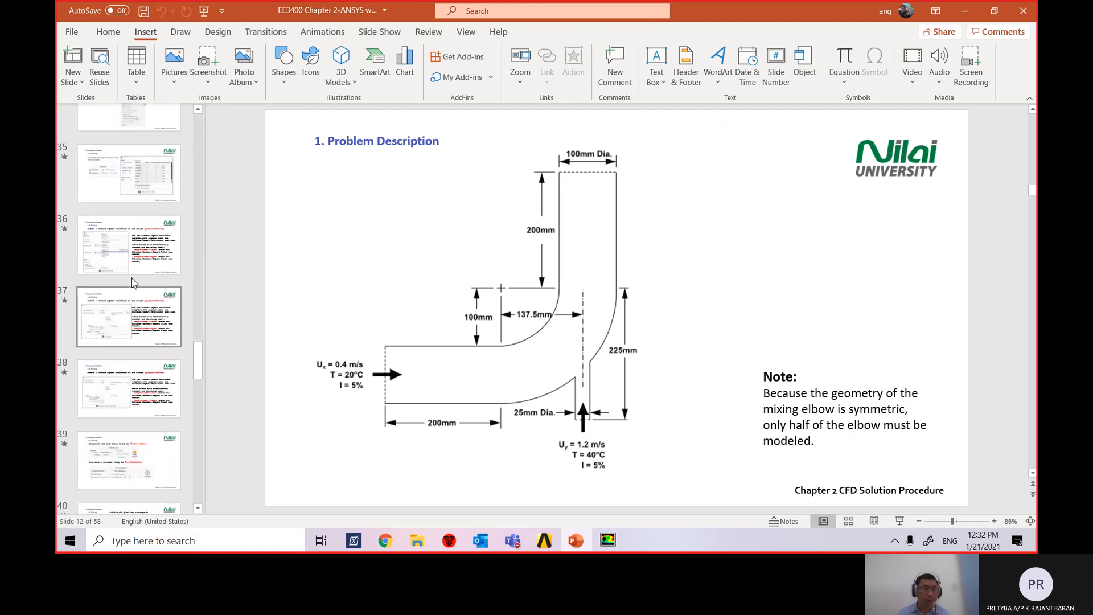
pyautogui.click(139, 189)
pyautogui.scroll(4, 142, 319)
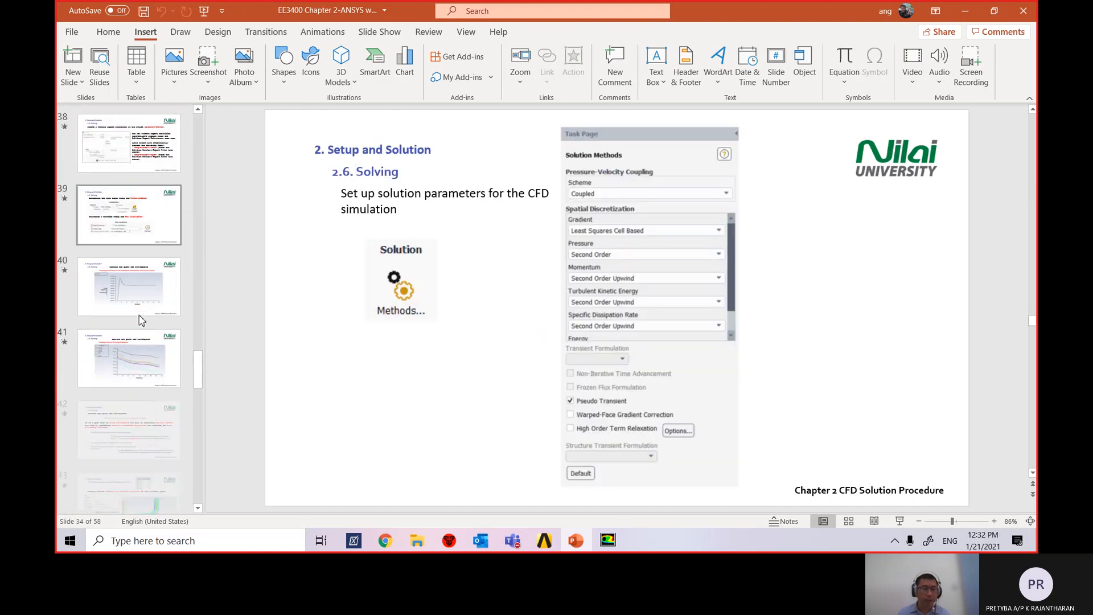
pyautogui.scroll(8, 137, 237)
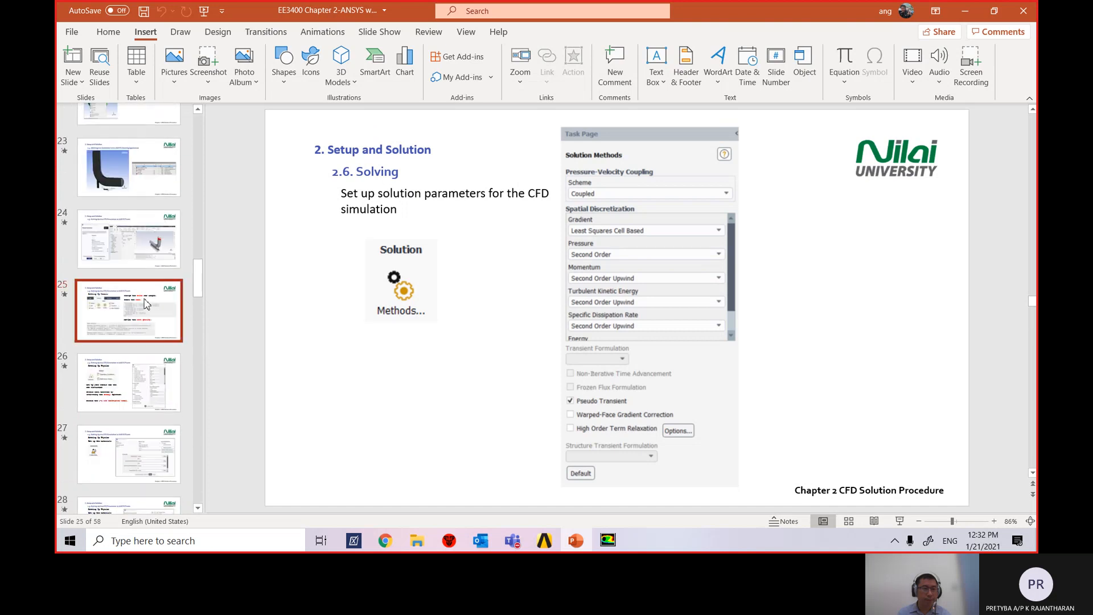
pyautogui.scroll(2, 136, 211)
pyautogui.scroll(-8, 140, 220)
pyautogui.scroll(3, 147, 231)
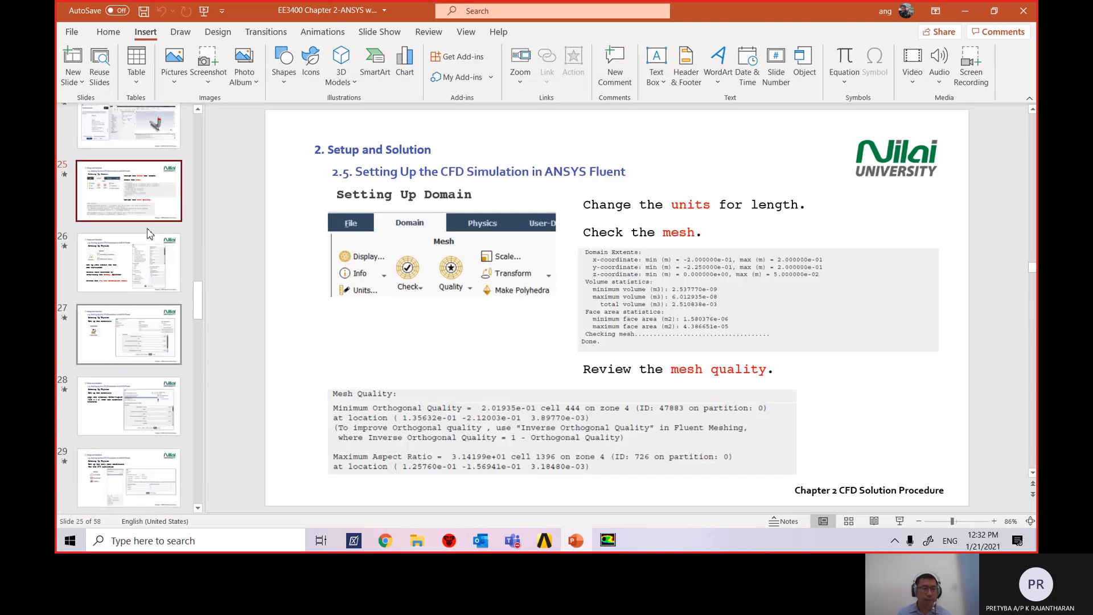
pyautogui.scroll(-3, 147, 233)
pyautogui.click(140, 259)
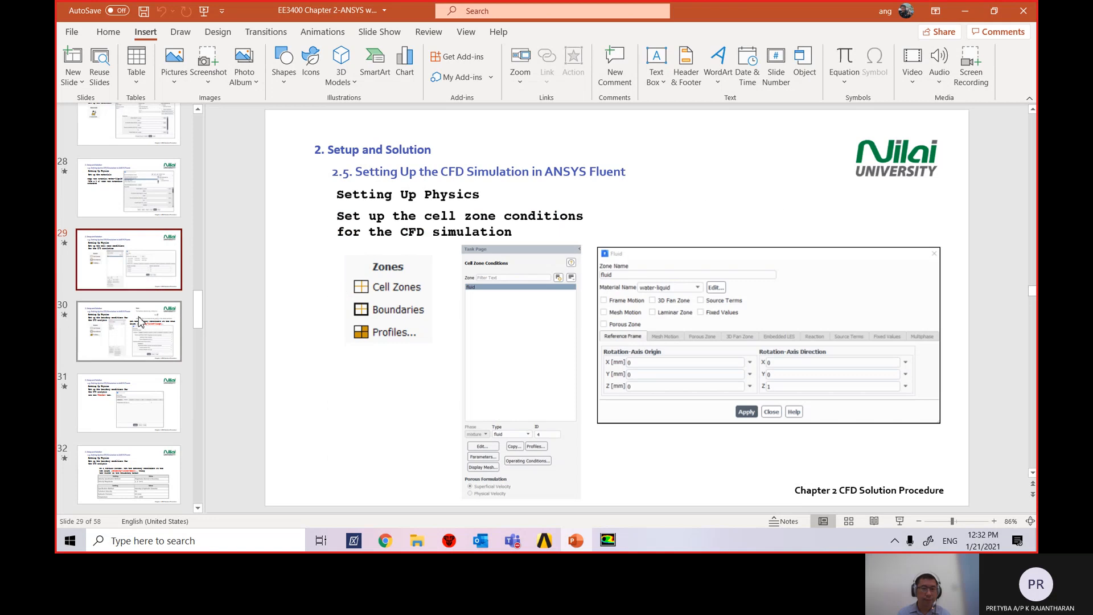
pyautogui.click(139, 321)
pyautogui.scroll(-3, 139, 322)
pyautogui.click(139, 273)
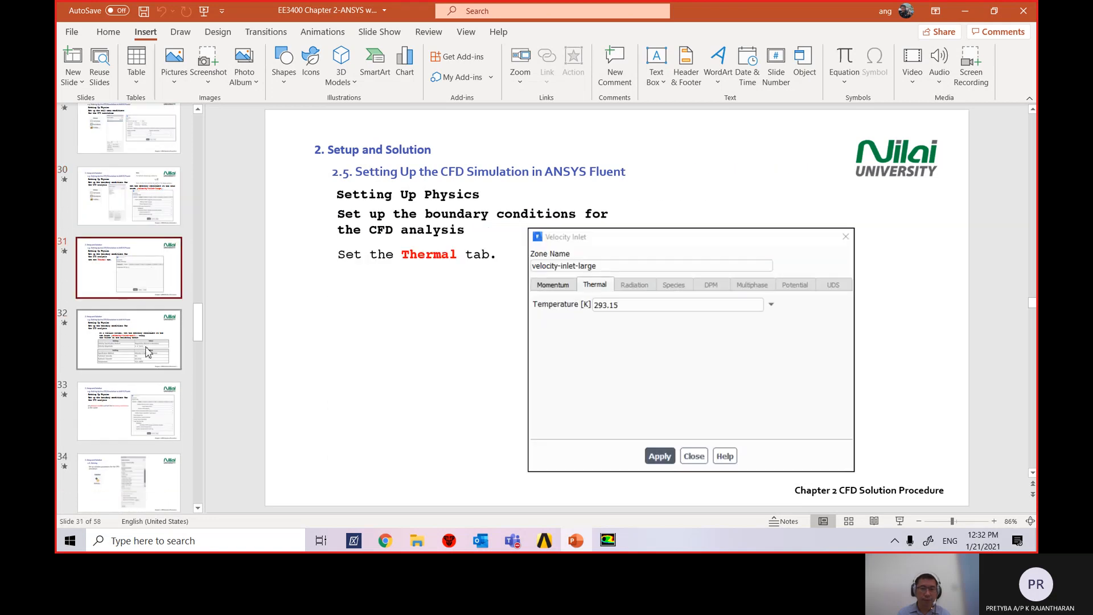
pyautogui.click(163, 222)
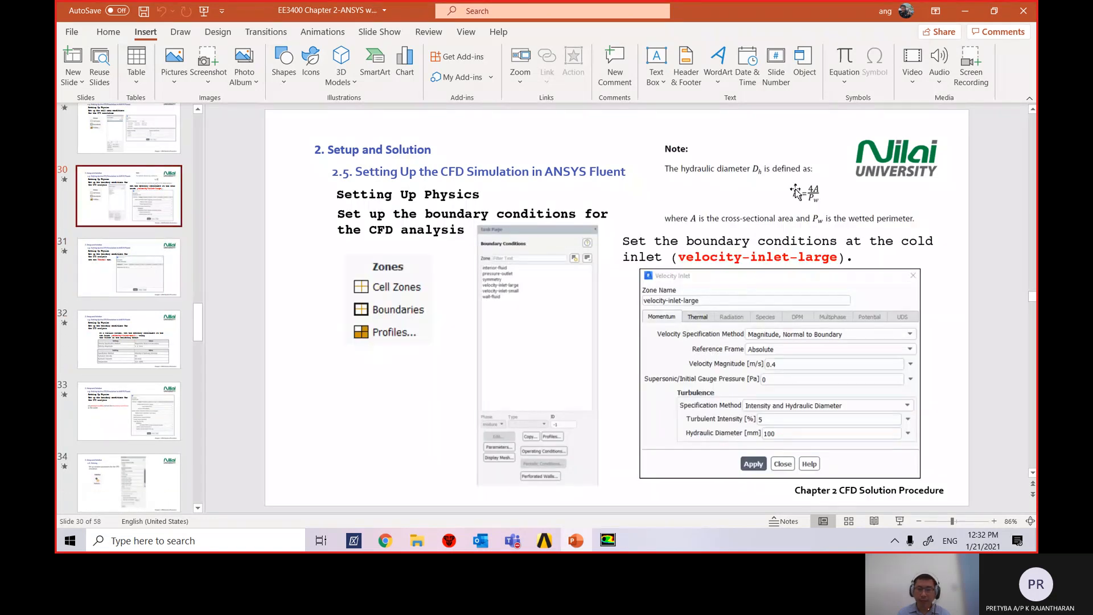
# Present slide 30 full screen, then exit the show and return to Fluent's inlet settings.
pyautogui.click(899, 521)
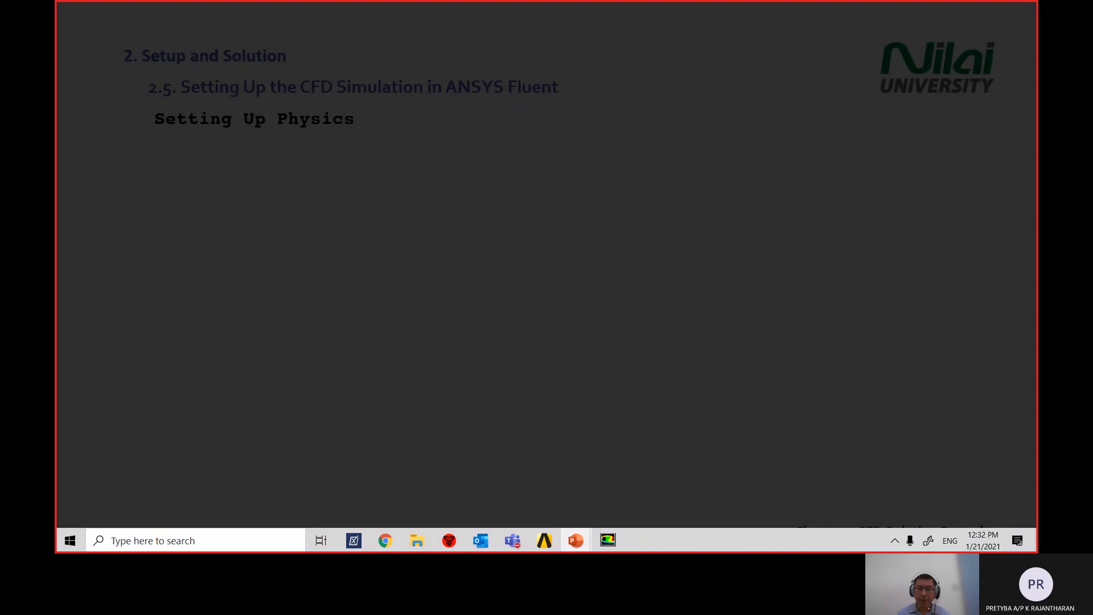
pyautogui.click(793, 247)
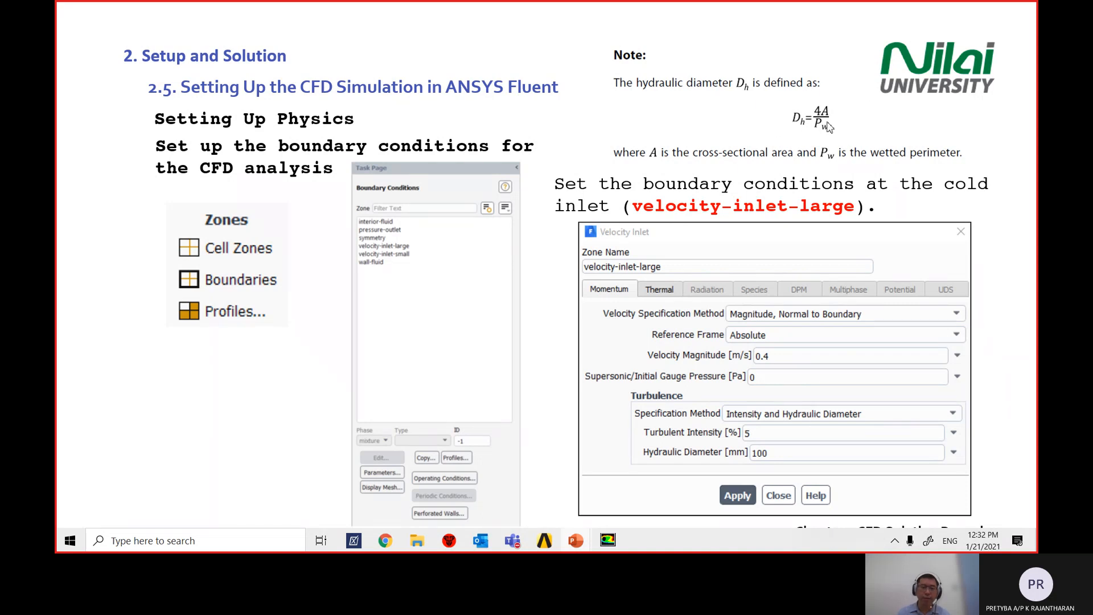
pyautogui.press('Escape')
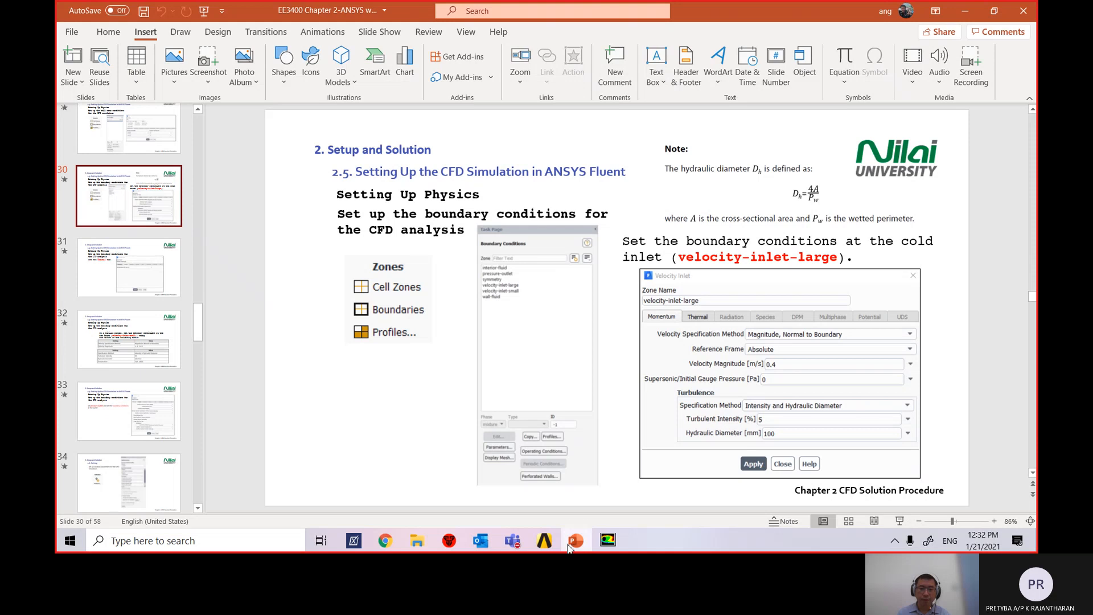
pyautogui.click(574, 542)
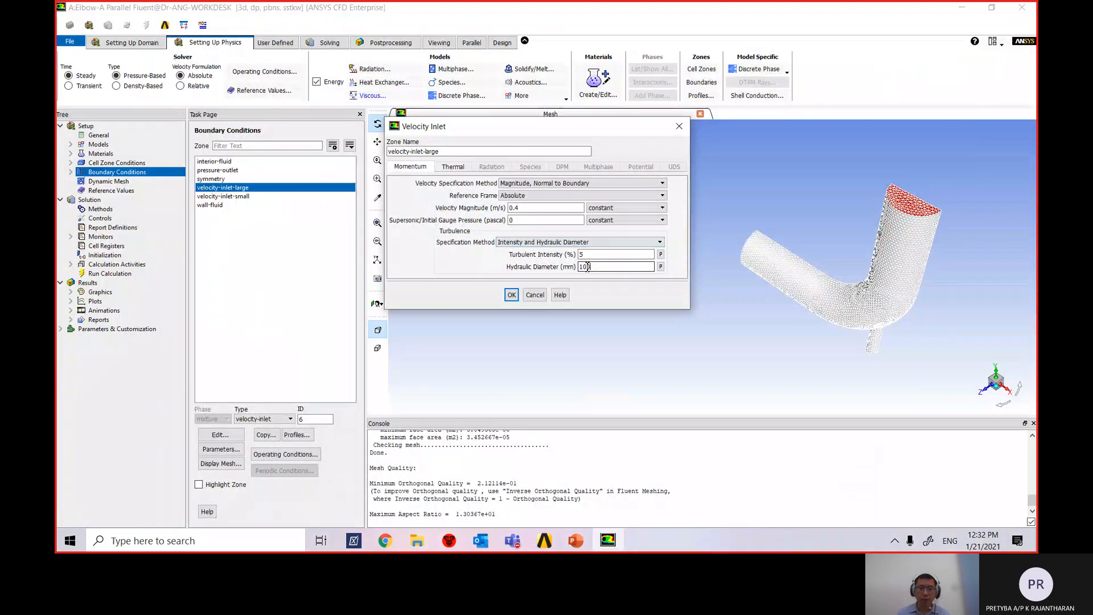
# Apply the large inlet's 0.4 m/s, 5%, 100 mm settings and reopen its thermal settings, still at 300 K.
pyautogui.click(511, 295)
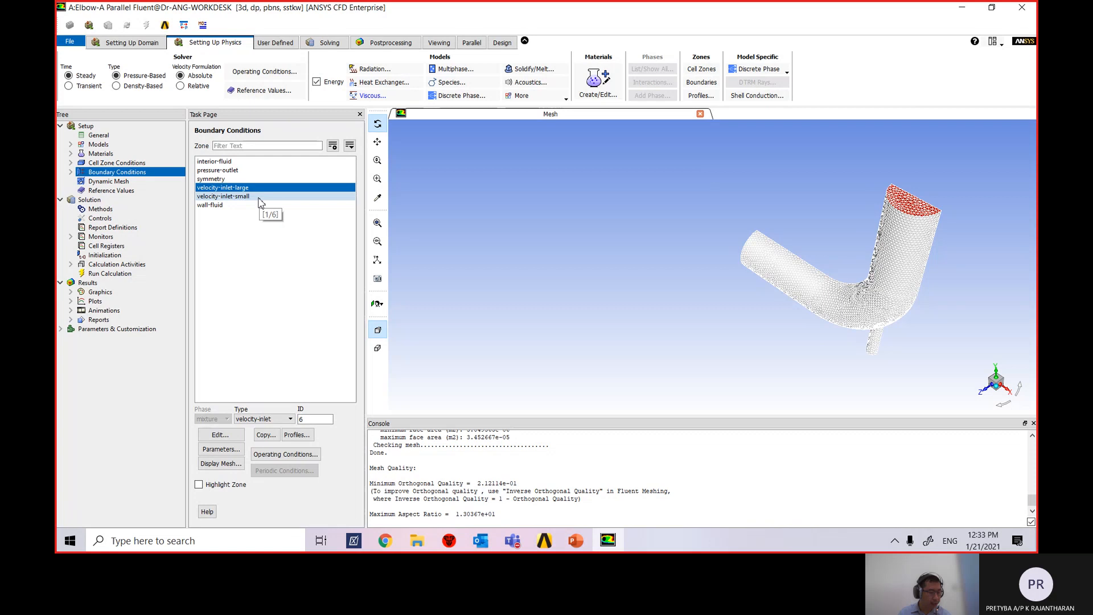
pyautogui.doubleClick(239, 187)
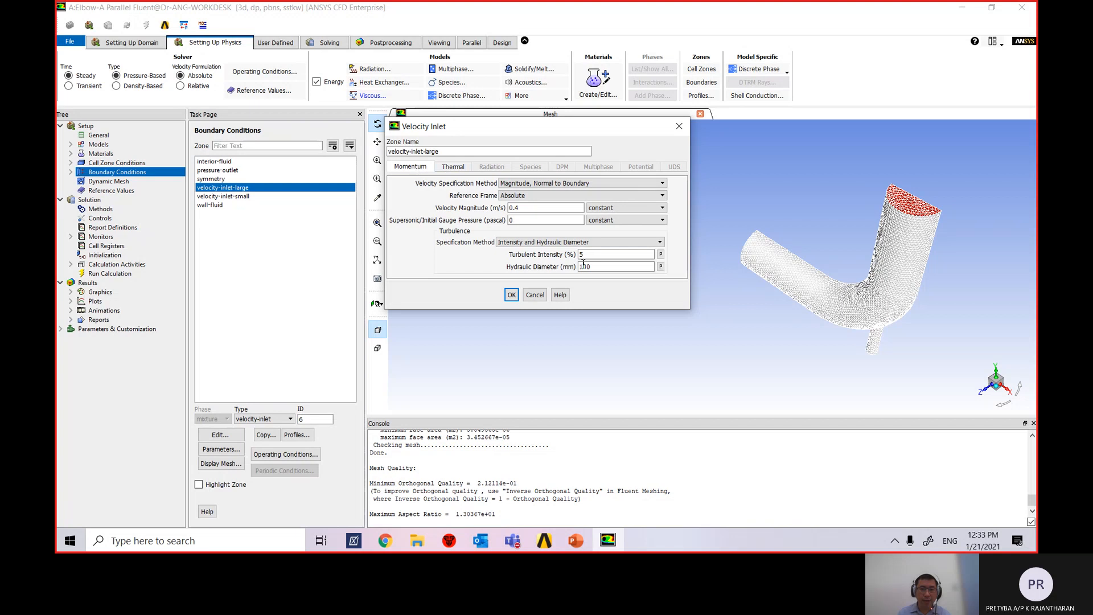
pyautogui.click(453, 166)
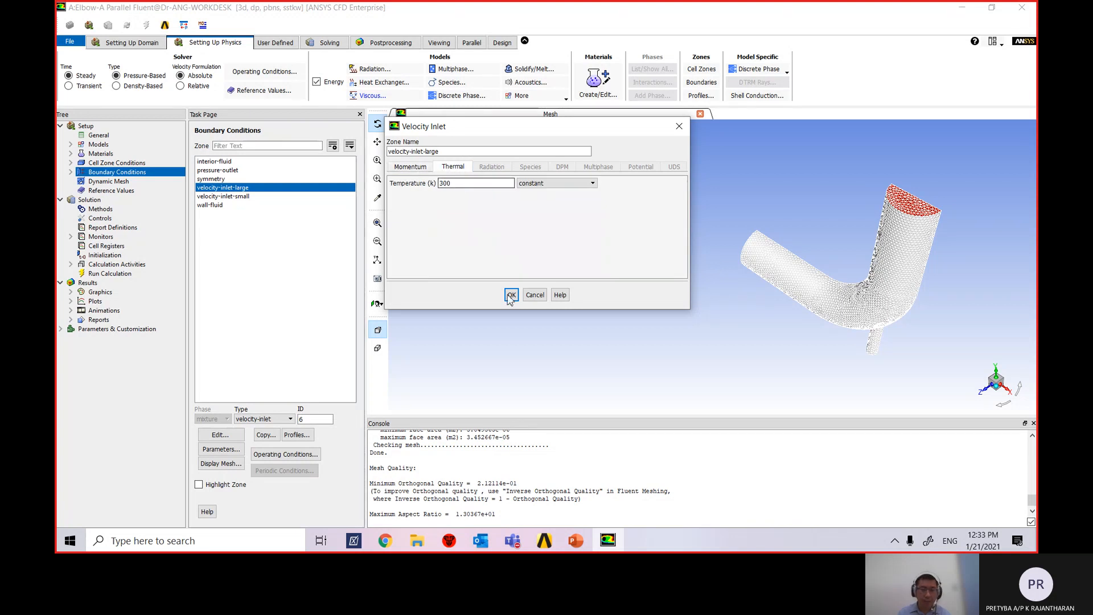
pyautogui.click(581, 549)
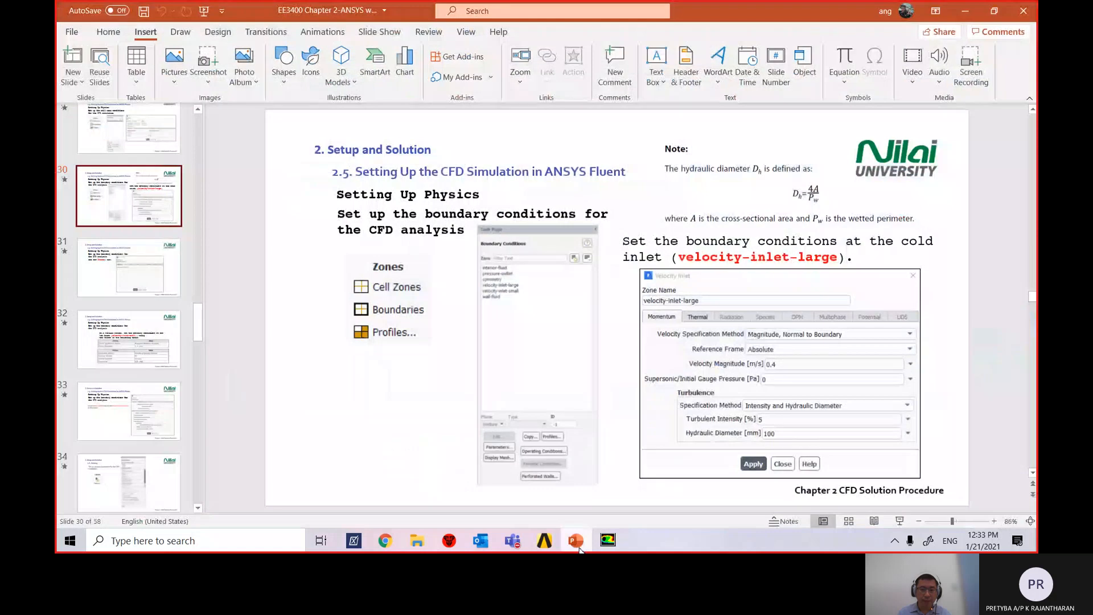
# Check slide 12's 20°C cold-inlet temperature in PowerPoint, then return to Fluent.
pyautogui.scroll(-1, 205, 311)
pyautogui.moveTo(204, 306); pyautogui.dragTo(203, 172)
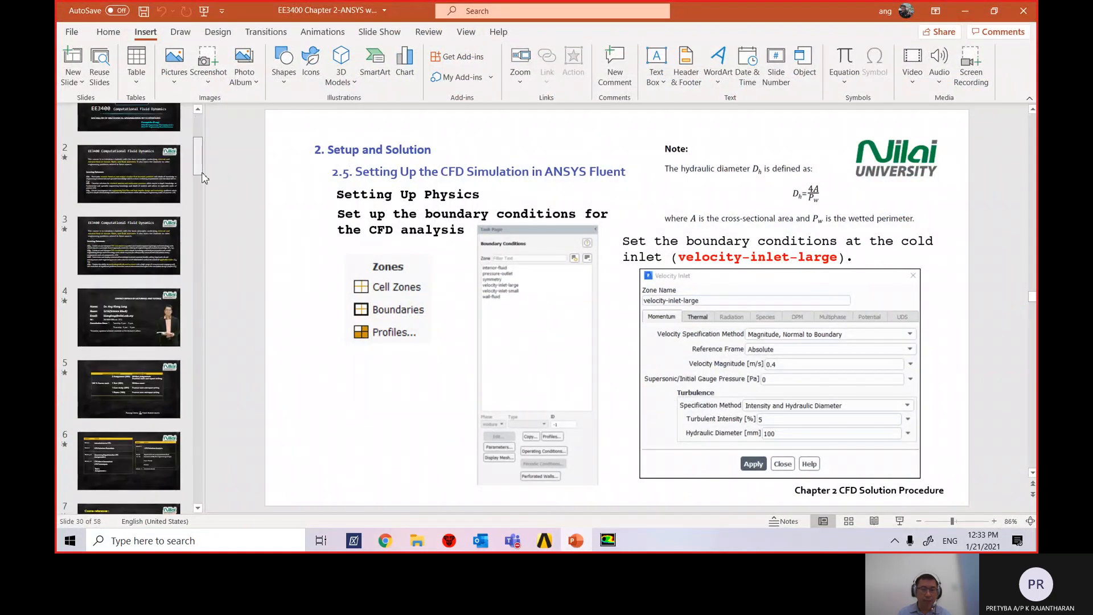
pyautogui.moveTo(202, 174); pyautogui.dragTo(202, 212)
pyautogui.click(129, 274)
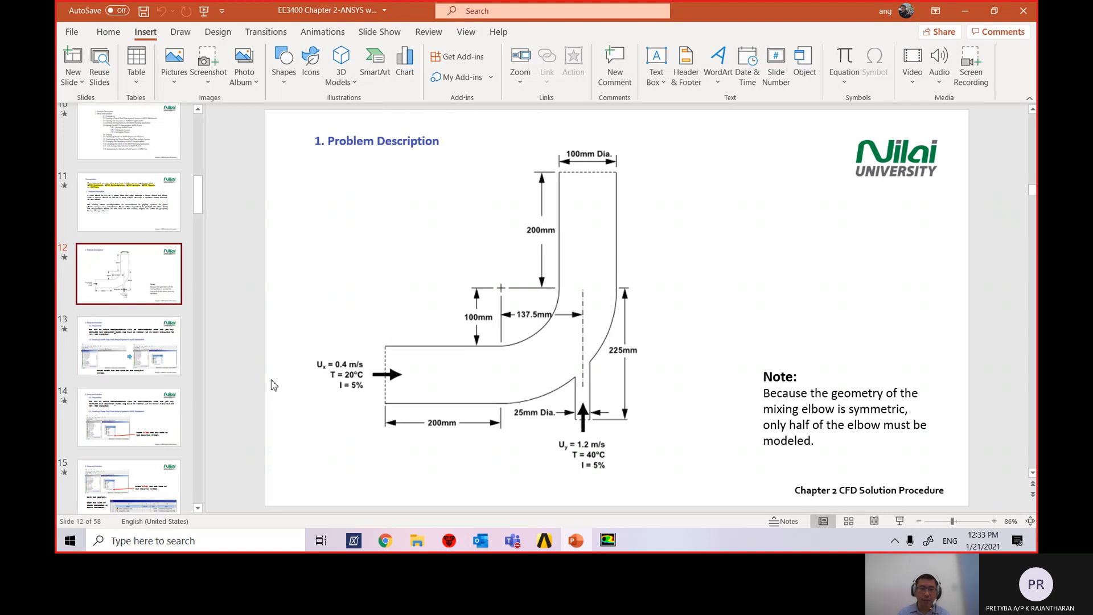
pyautogui.hotkey('alt', 'Tab')
# Set velocity-inlet-large's temperature to 293.15 K, then recheck its momentum and thermal values.
pyautogui.write('2')
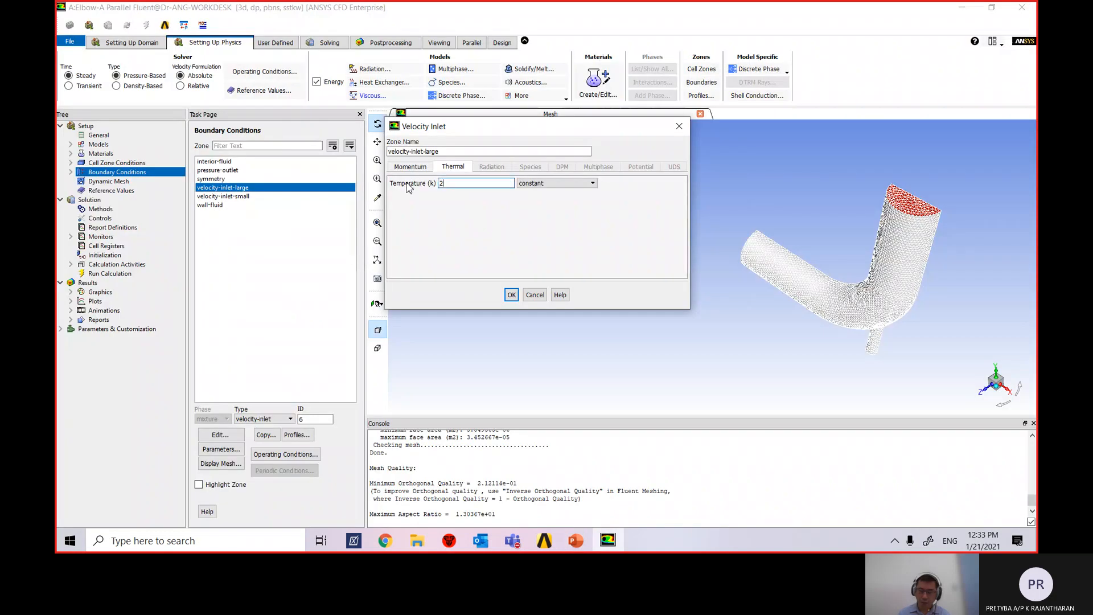
pyautogui.write('93.15')
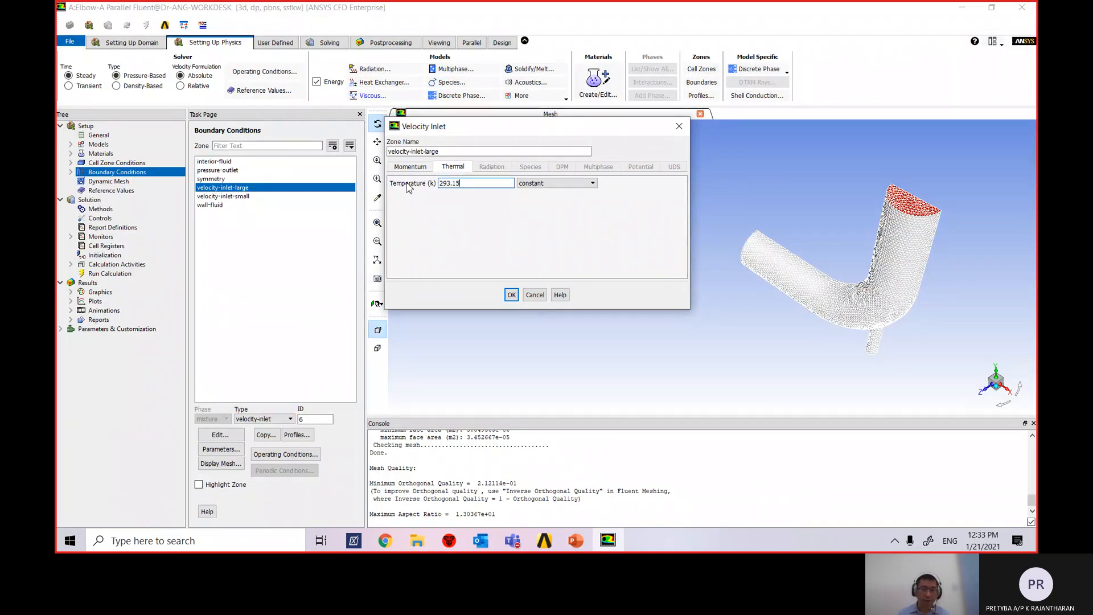
pyautogui.click(512, 295)
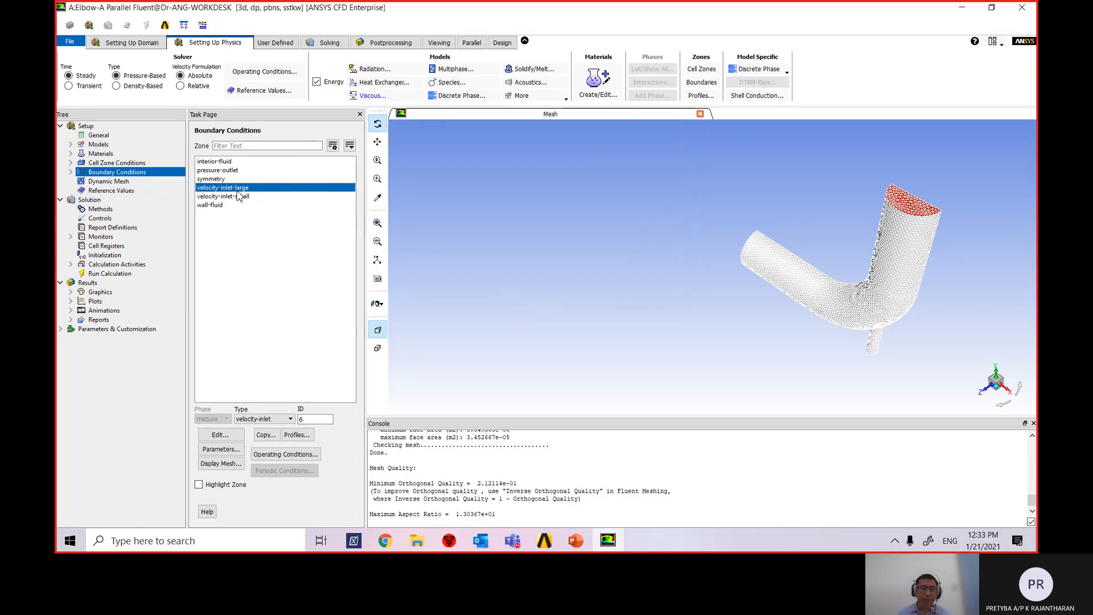
pyautogui.doubleClick(238, 191)
pyautogui.click(411, 168)
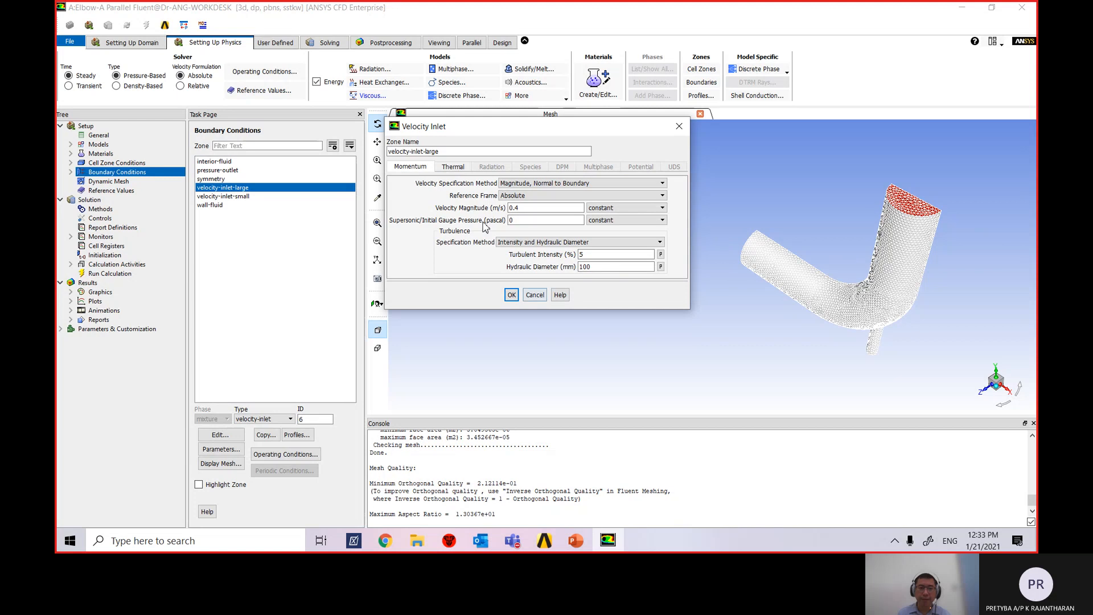
pyautogui.click(454, 167)
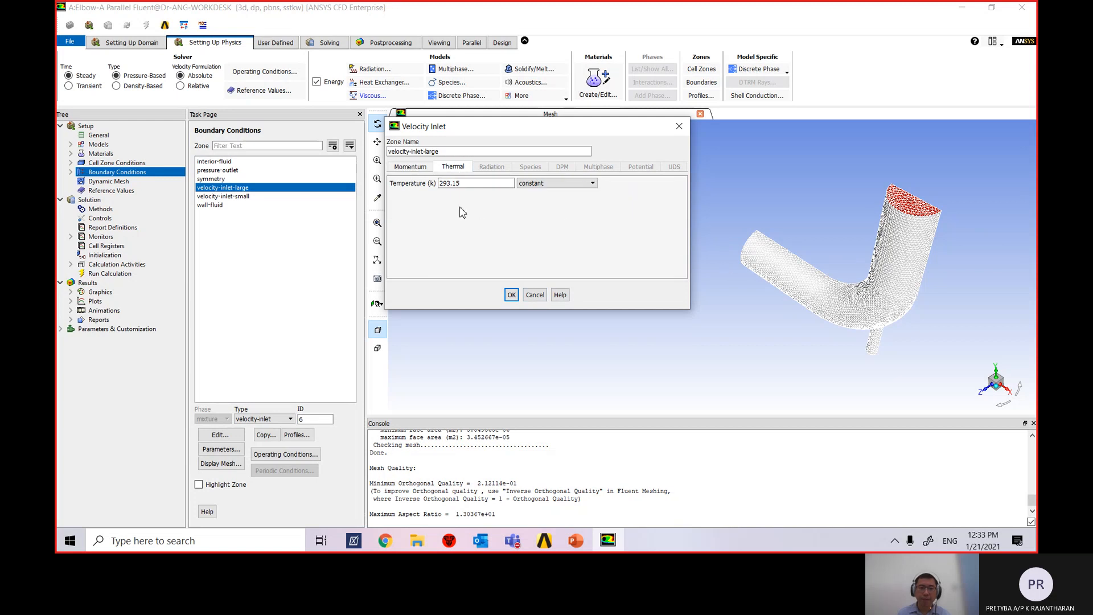
pyautogui.click(511, 295)
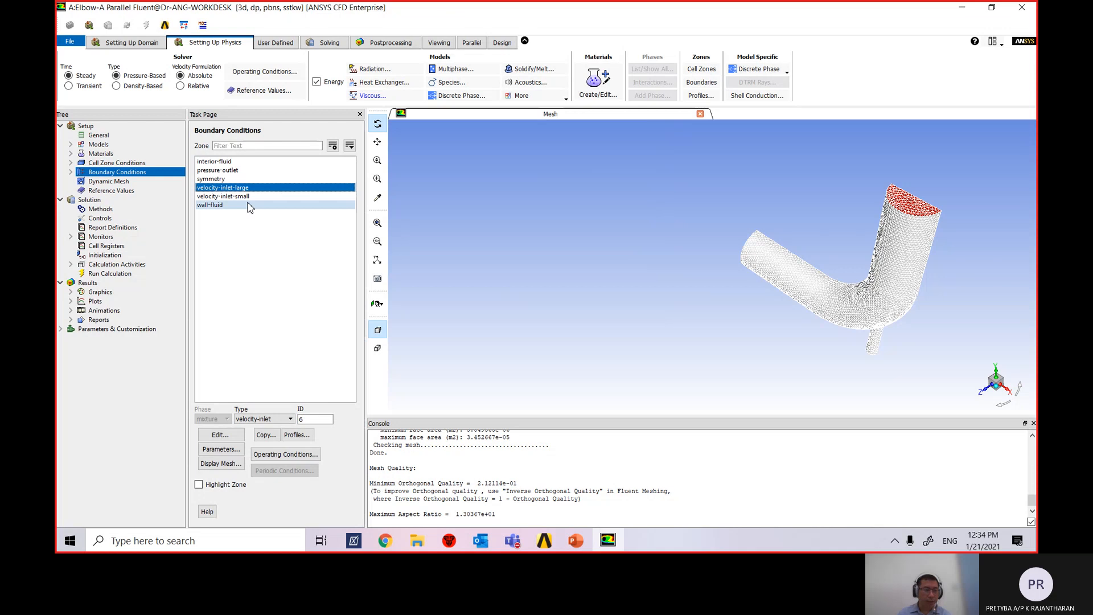
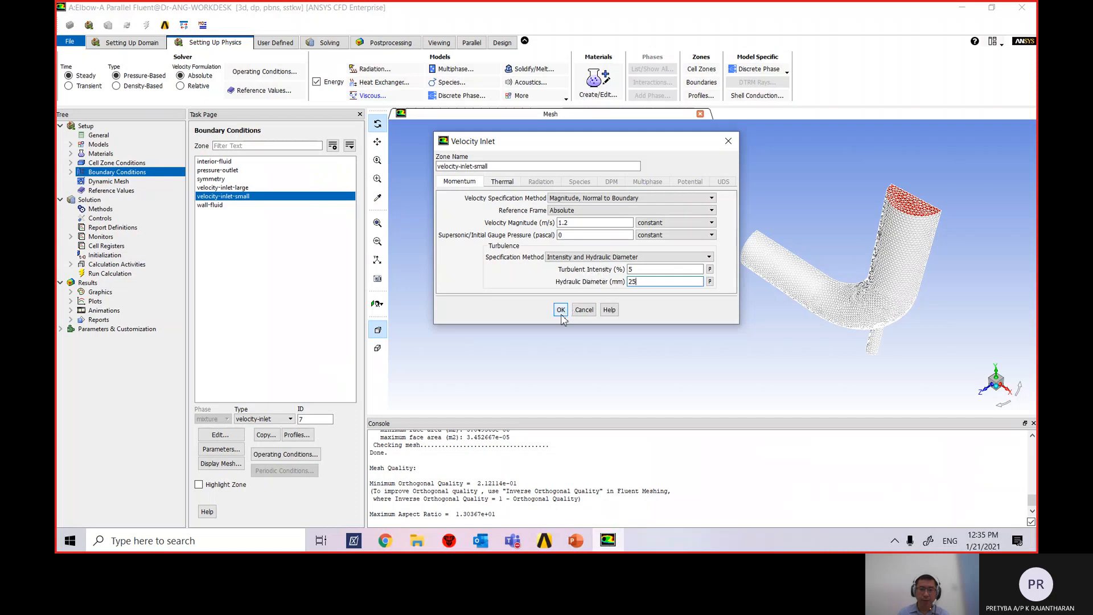
# Apply velocity-inlet-small's 1.2 m/s velocity, 5% intensity and 25 mm hydraulic diameter.
pyautogui.click(561, 309)
# After checking the slide, change velocity-inlet-small's temperature from 300 K to 313.15 K and apply.
pyautogui.doubleClick(246, 197)
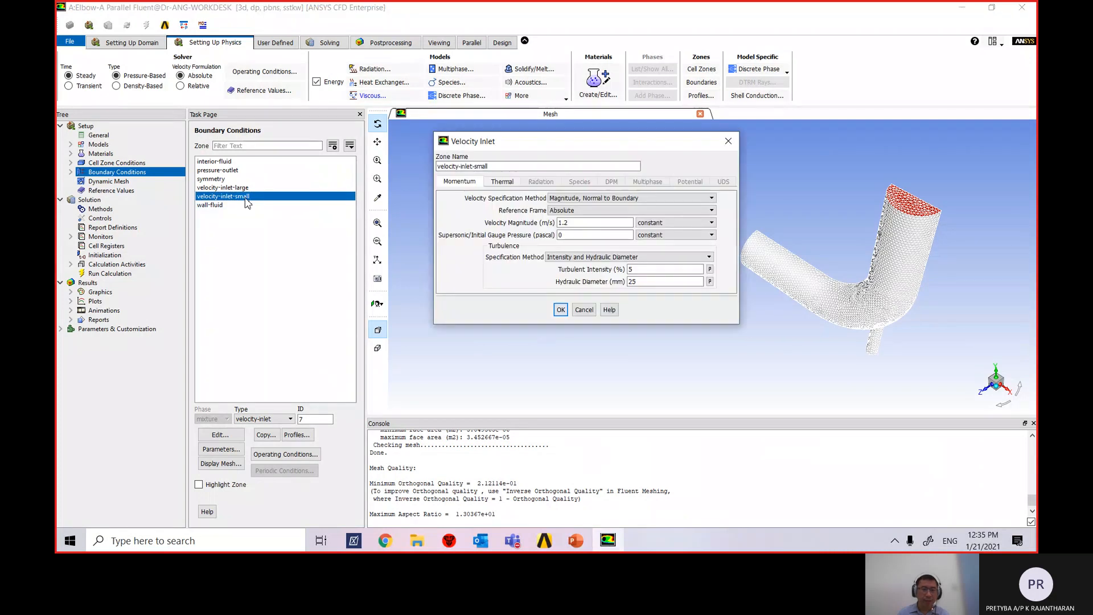
pyautogui.click(503, 182)
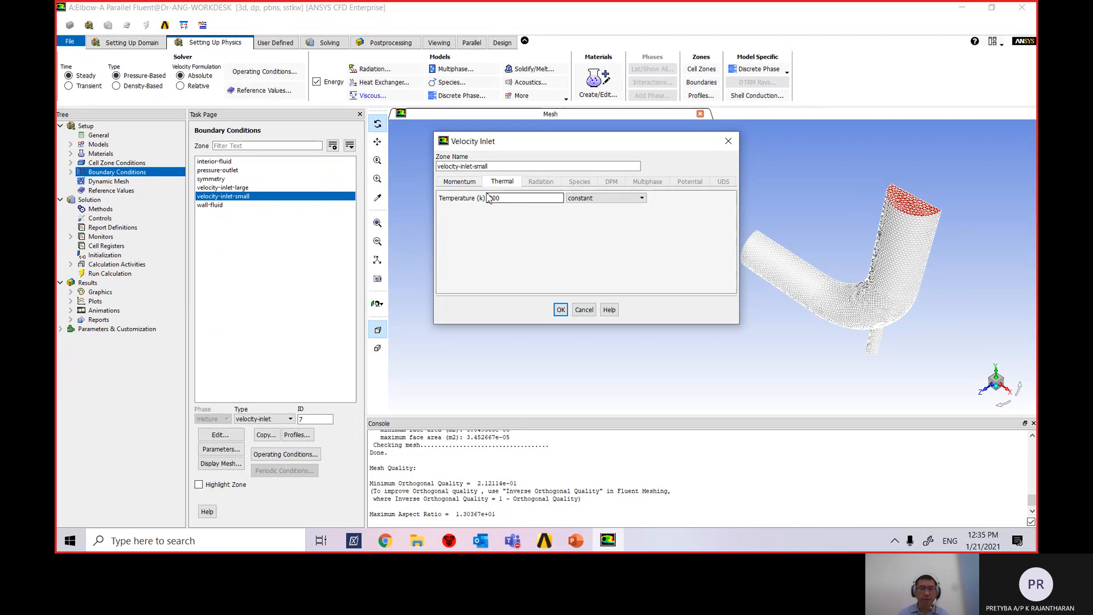
pyautogui.click(576, 541)
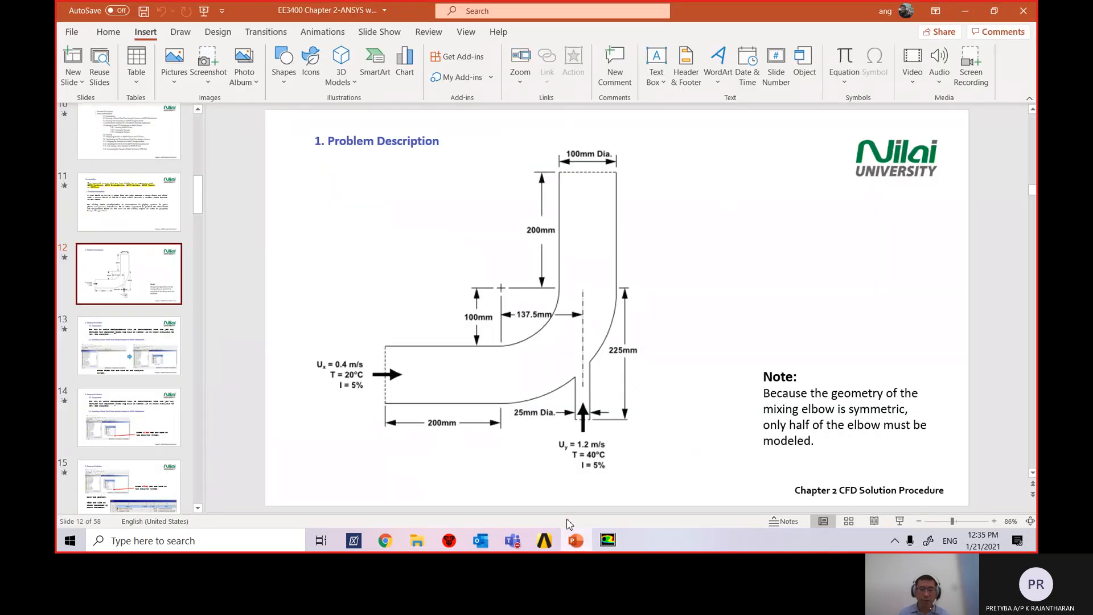
pyautogui.click(545, 540)
pyautogui.click(609, 540)
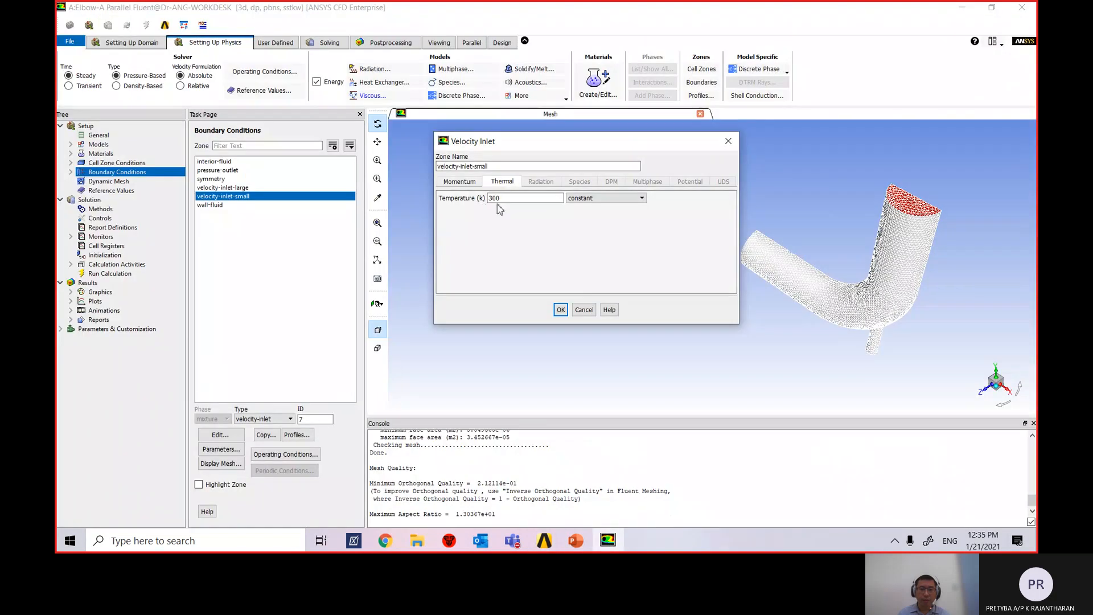
pyautogui.moveTo(501, 198); pyautogui.dragTo(473, 201)
pyautogui.write('3')
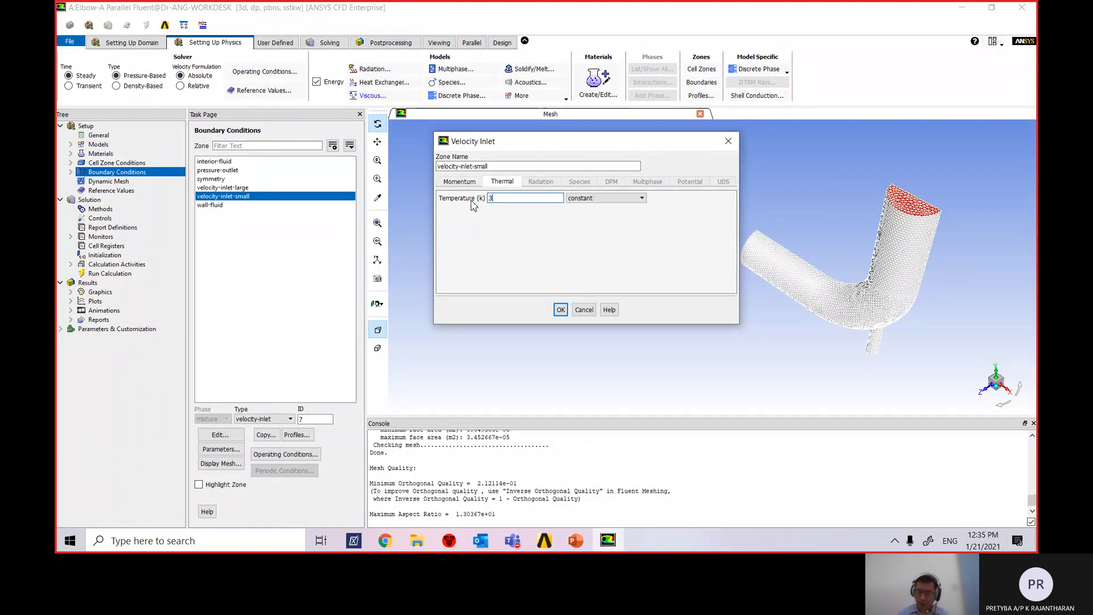
pyautogui.write('13.15')
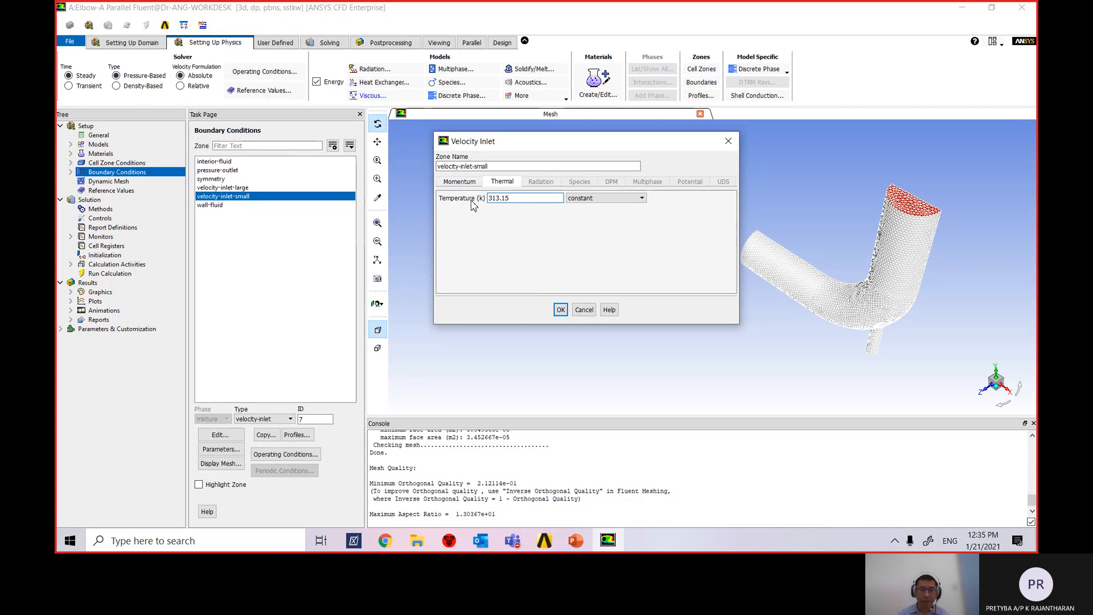
pyautogui.click(561, 310)
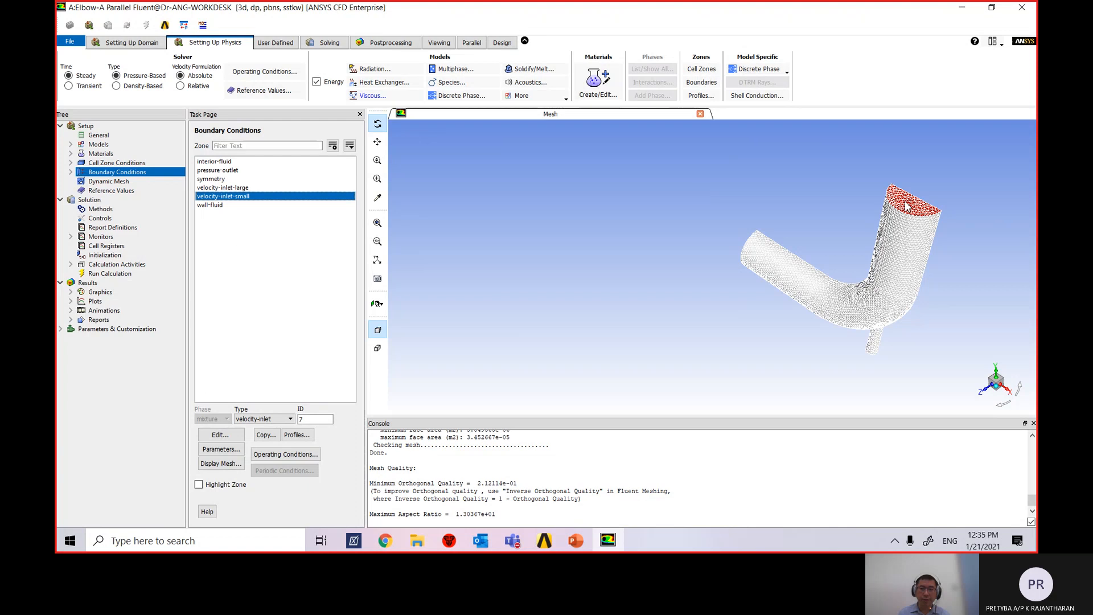
# Open the pressure-outlet settings and look up its outlet conditions on the problem slide.
pyautogui.click(257, 170)
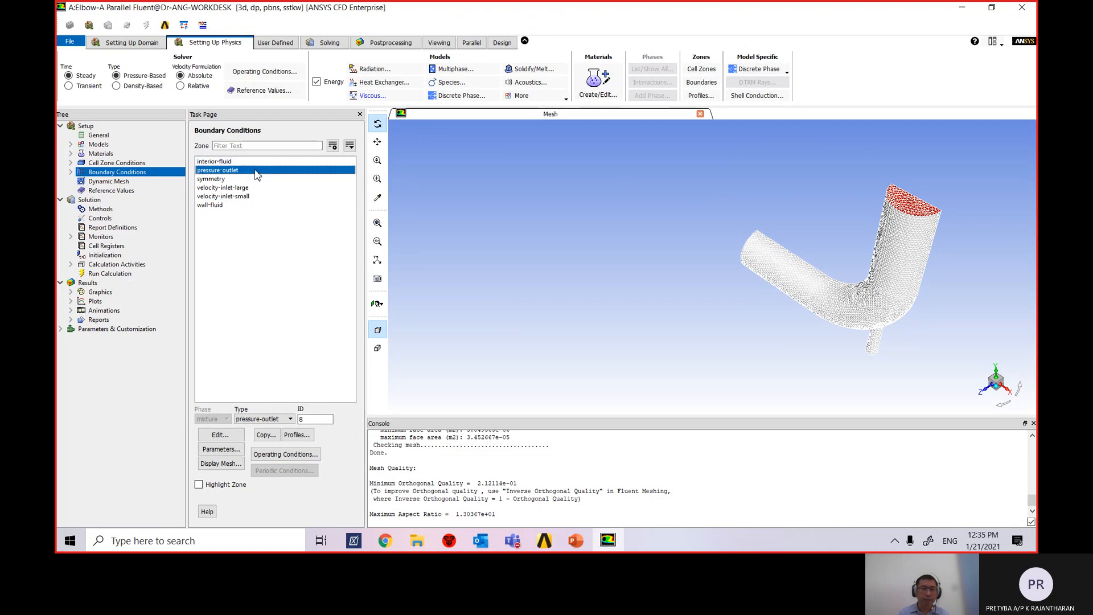
pyautogui.doubleClick(254, 170)
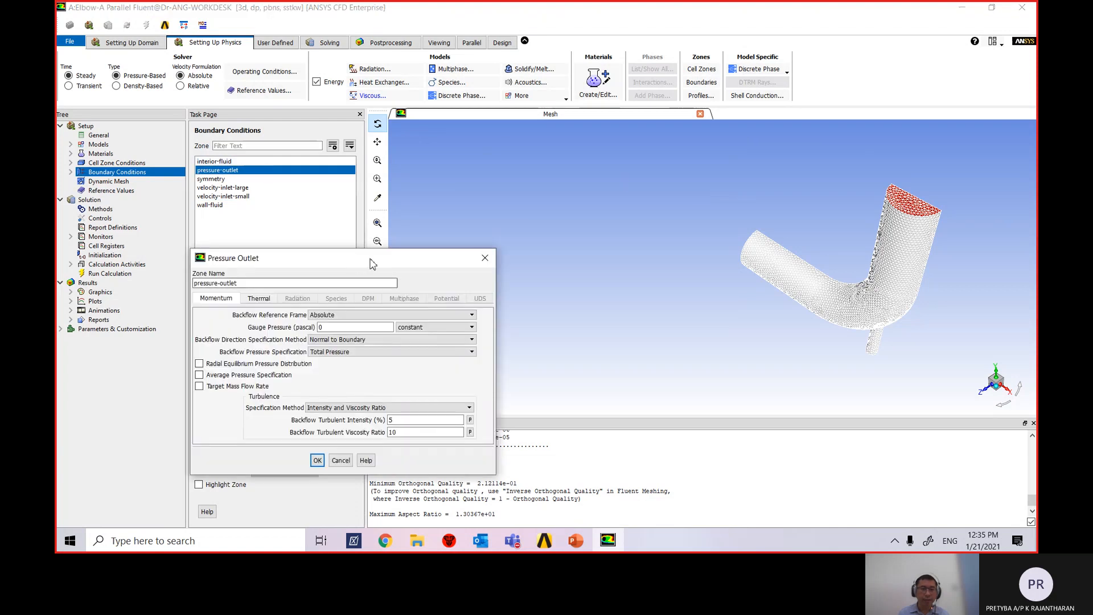
pyautogui.moveTo(378, 262); pyautogui.dragTo(516, 144)
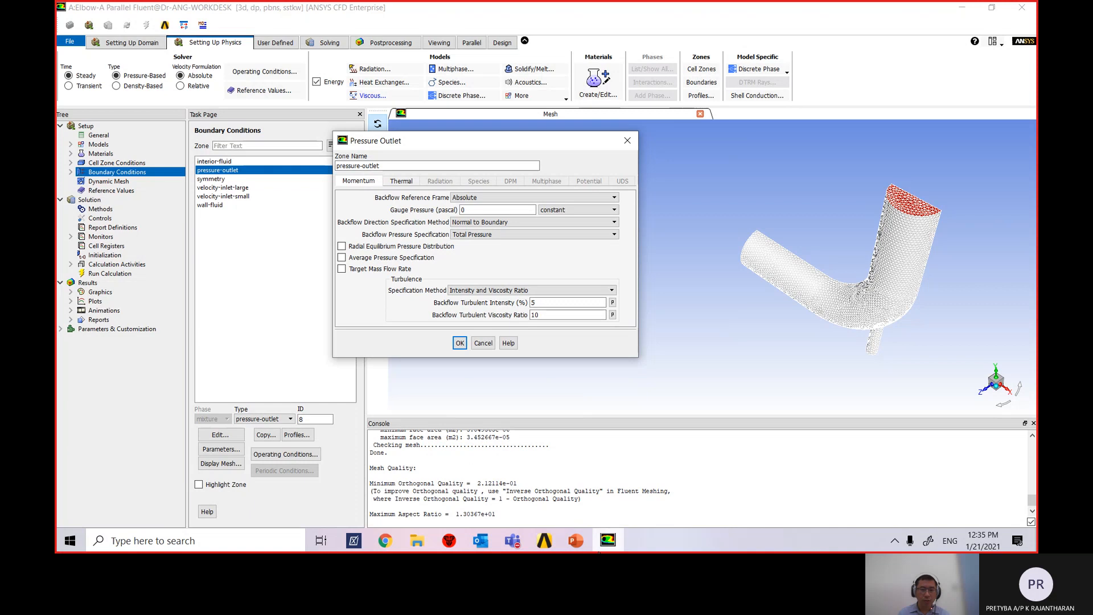
pyautogui.click(576, 539)
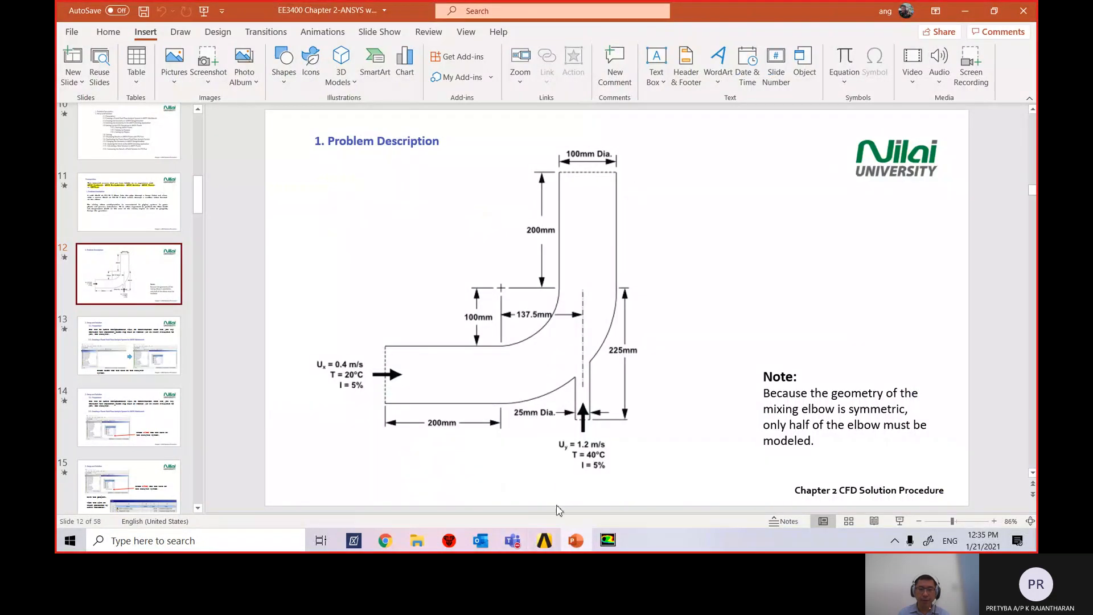
pyautogui.click(605, 542)
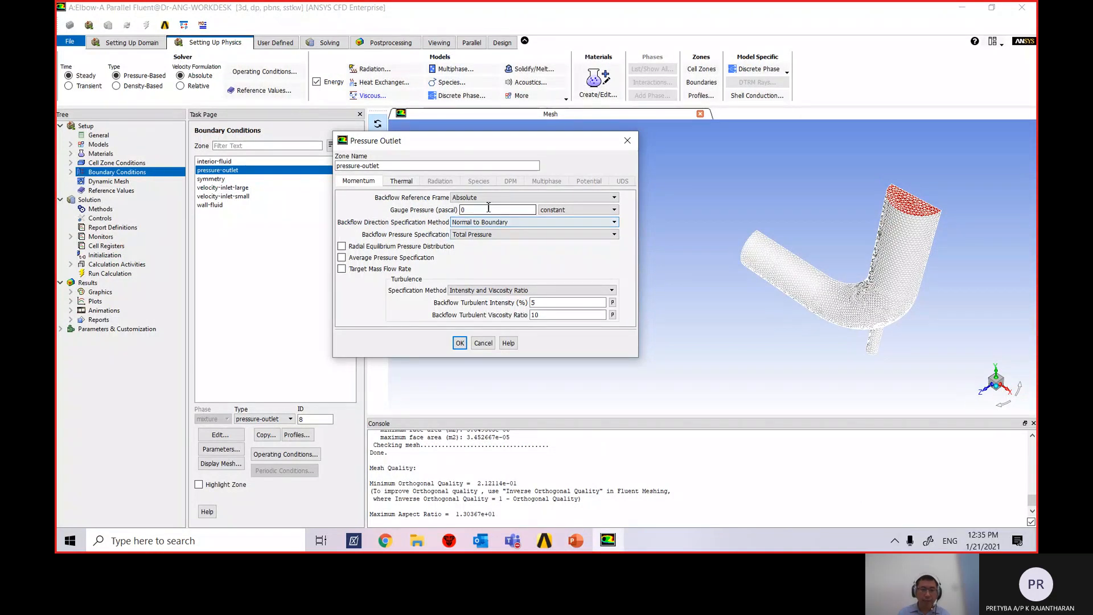
# Specify the outlet's backflow turbulence by intensity and 100 mm hydraulic diameter, then apply.
pyautogui.click(516, 290)
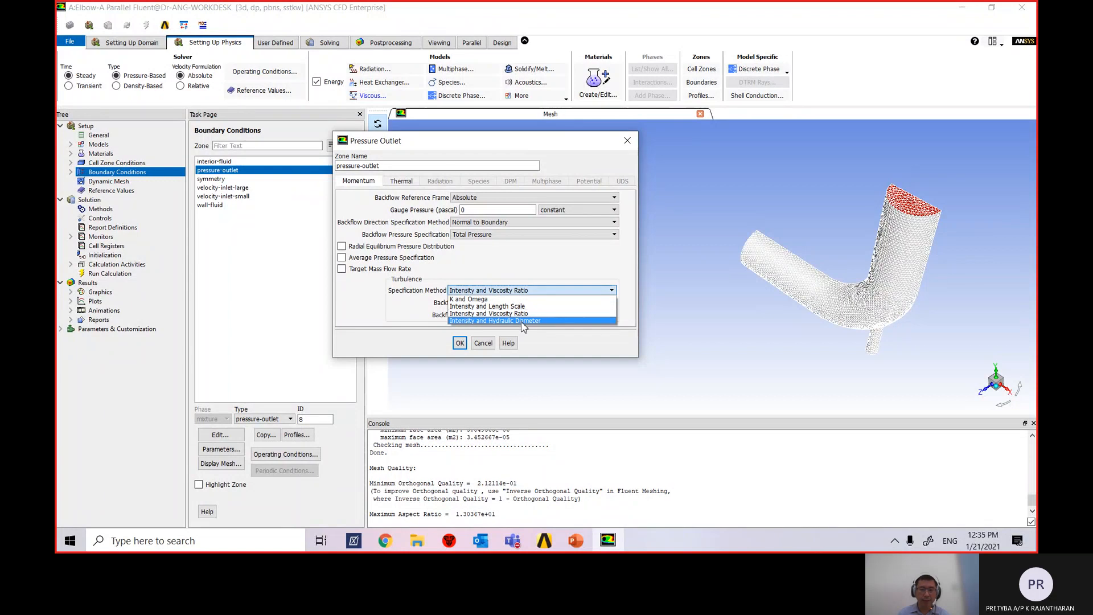
pyautogui.click(522, 320)
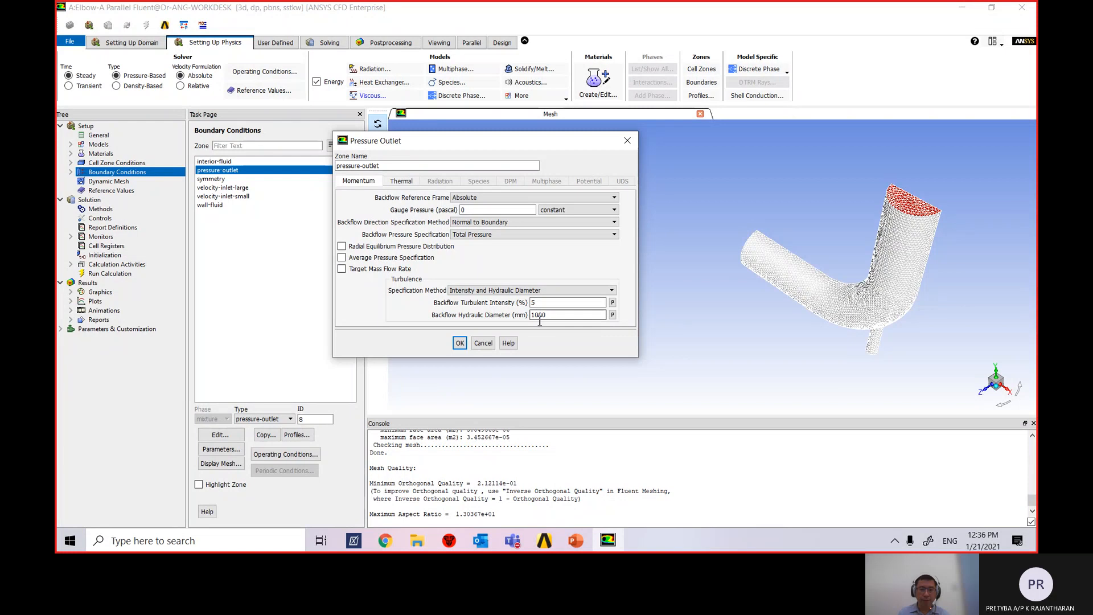
pyautogui.moveTo(549, 316); pyautogui.dragTo(511, 318)
pyautogui.write('100')
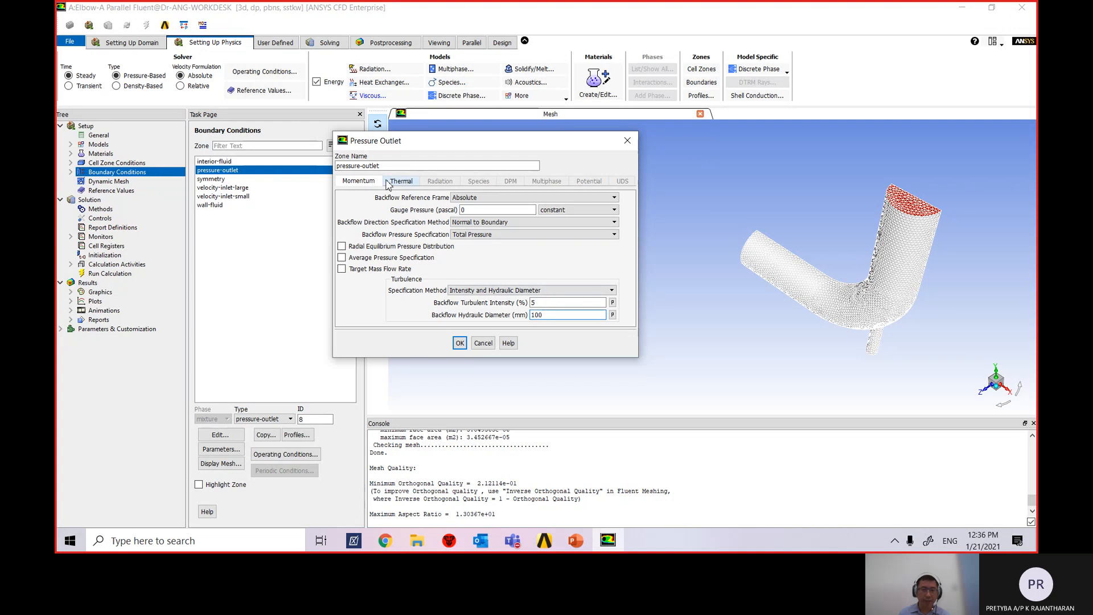
pyautogui.click(406, 182)
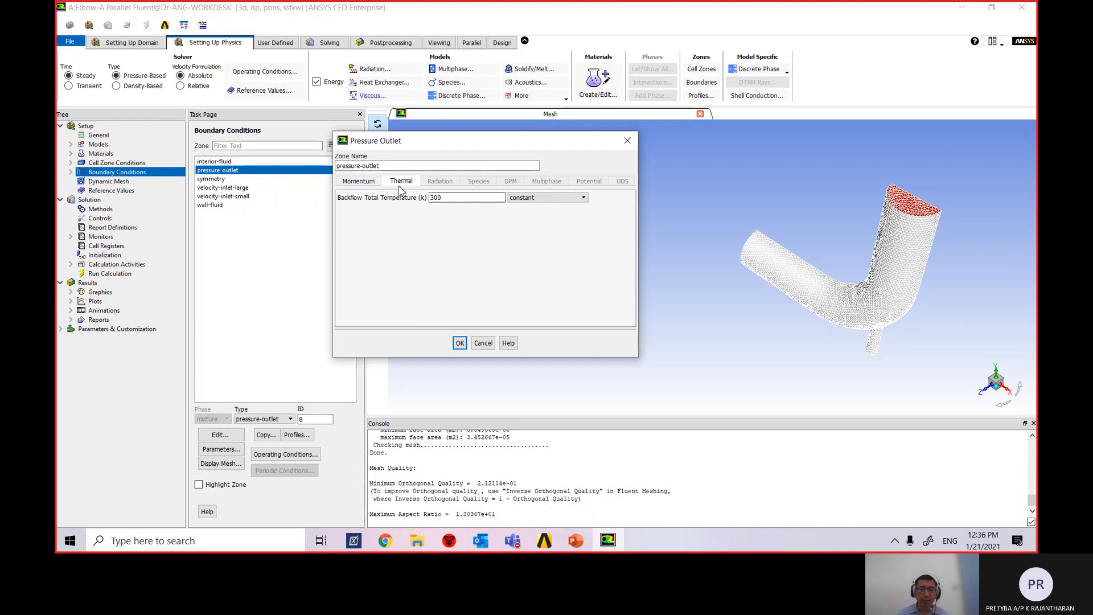
pyautogui.click(360, 181)
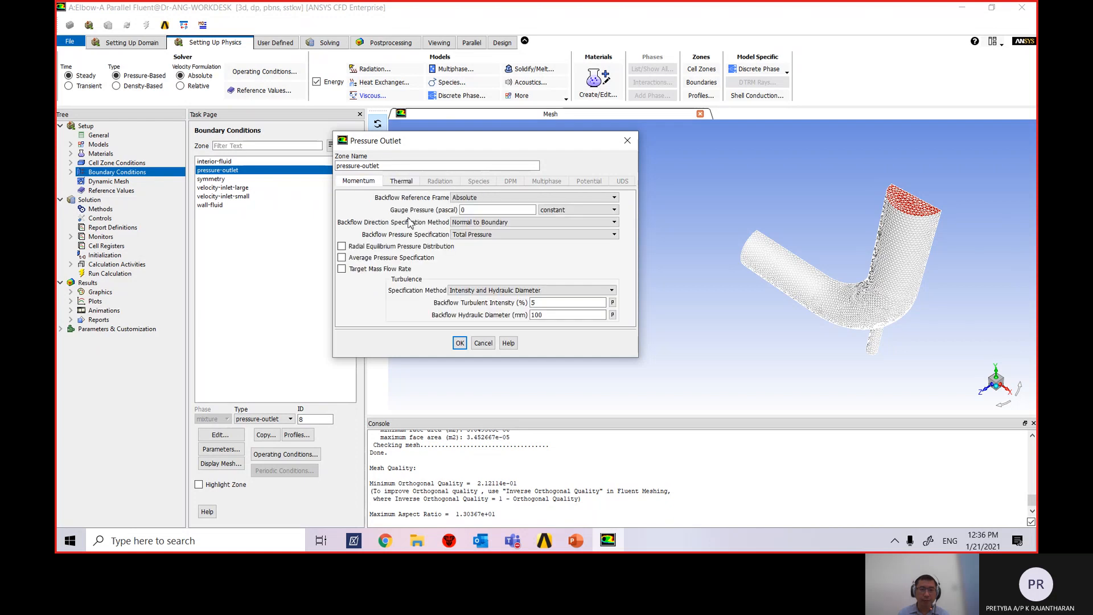
pyautogui.click(460, 344)
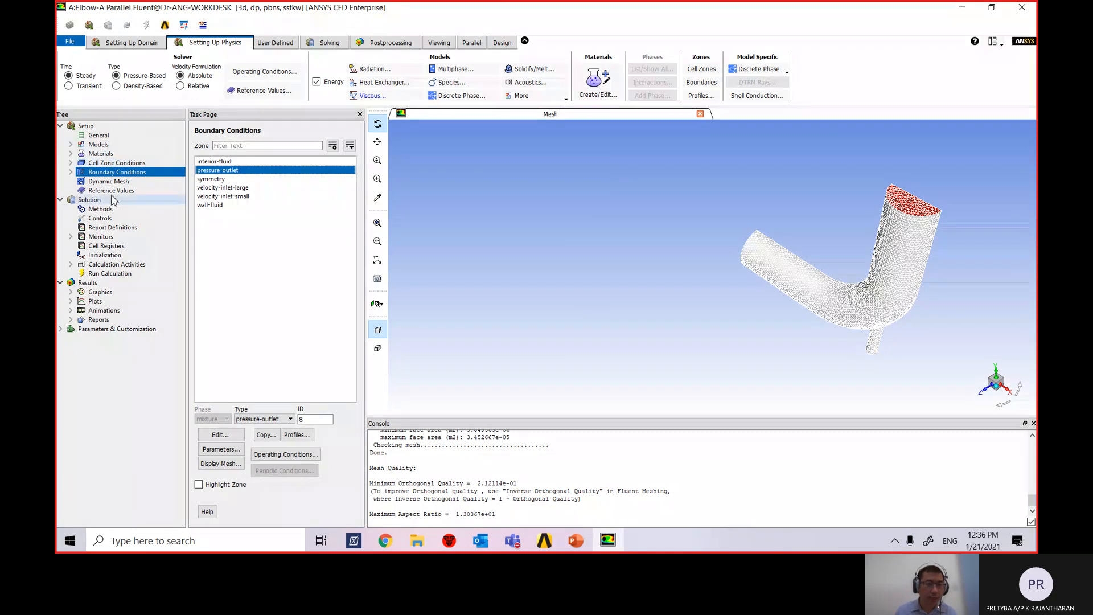
# Recheck the inlet zones against the slide, then view Dynamic Mesh and Reference Values (1.225 density, 288.16 K).
pyautogui.click(228, 197)
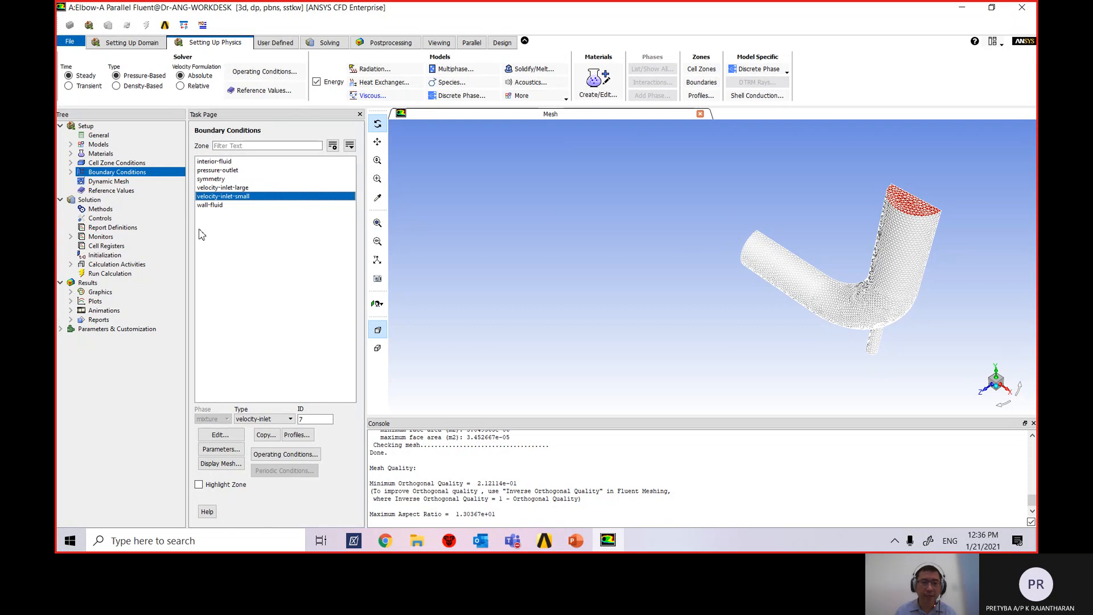
pyautogui.click(241, 189)
pyautogui.click(243, 198)
pyautogui.hotkey('alt', 'Tab')
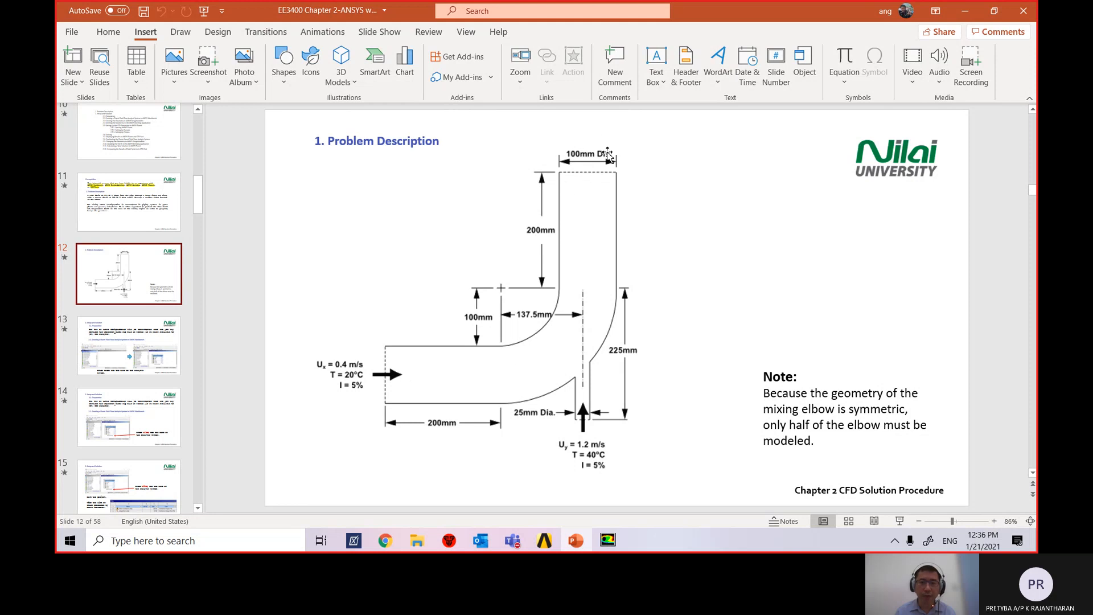
pyautogui.click(616, 544)
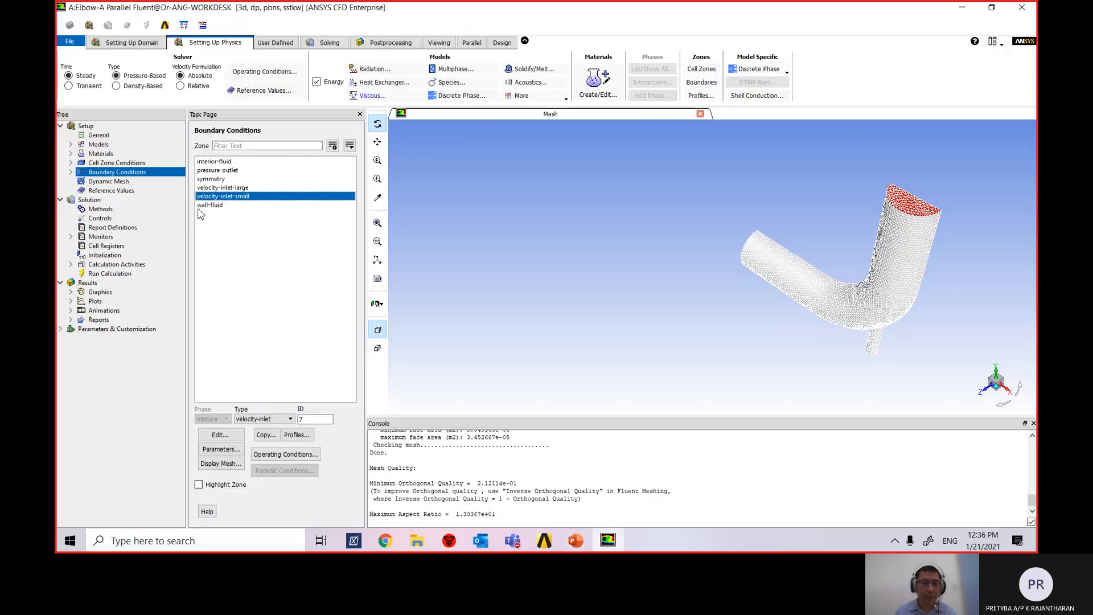
pyautogui.click(108, 181)
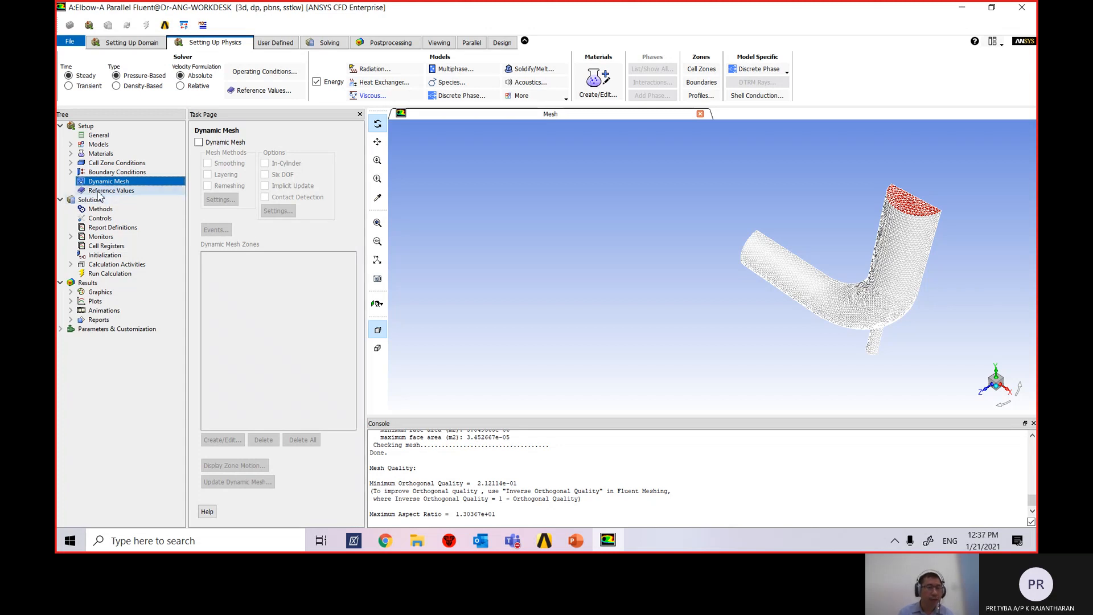
pyautogui.click(123, 192)
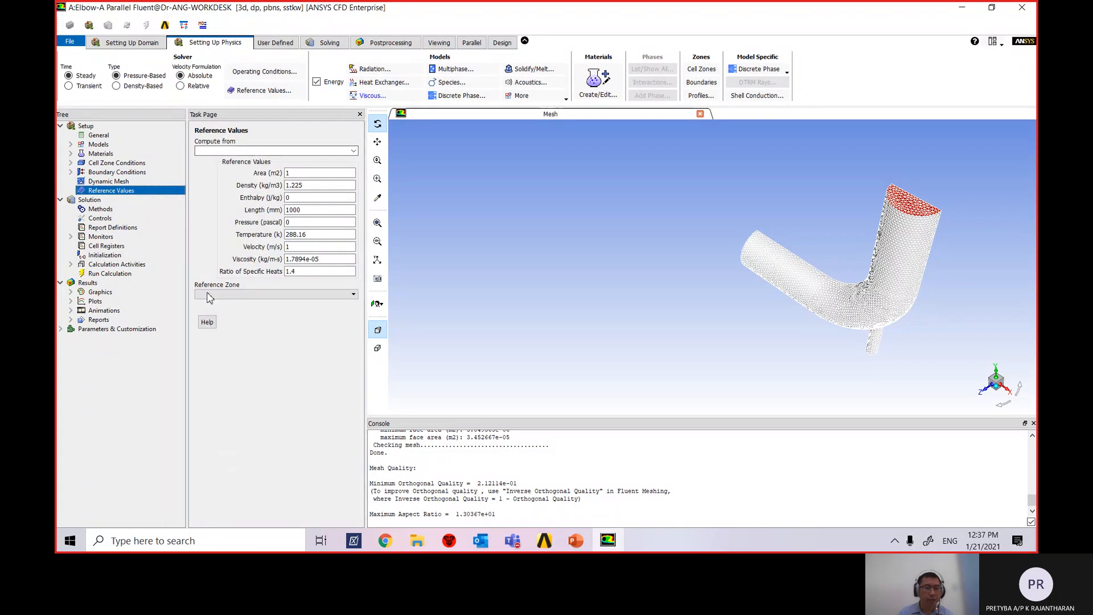
# In Solution Methods, switch the coupling scheme to Coupled, keeping Least Squares Cell Based gradient.
pyautogui.click(100, 202)
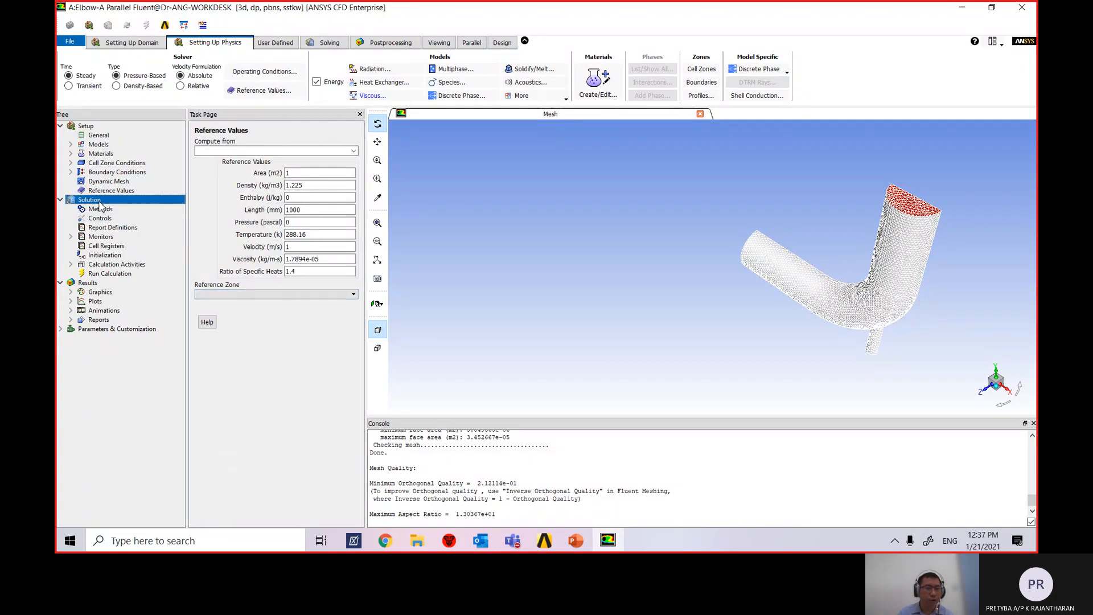
pyautogui.doubleClick(94, 204)
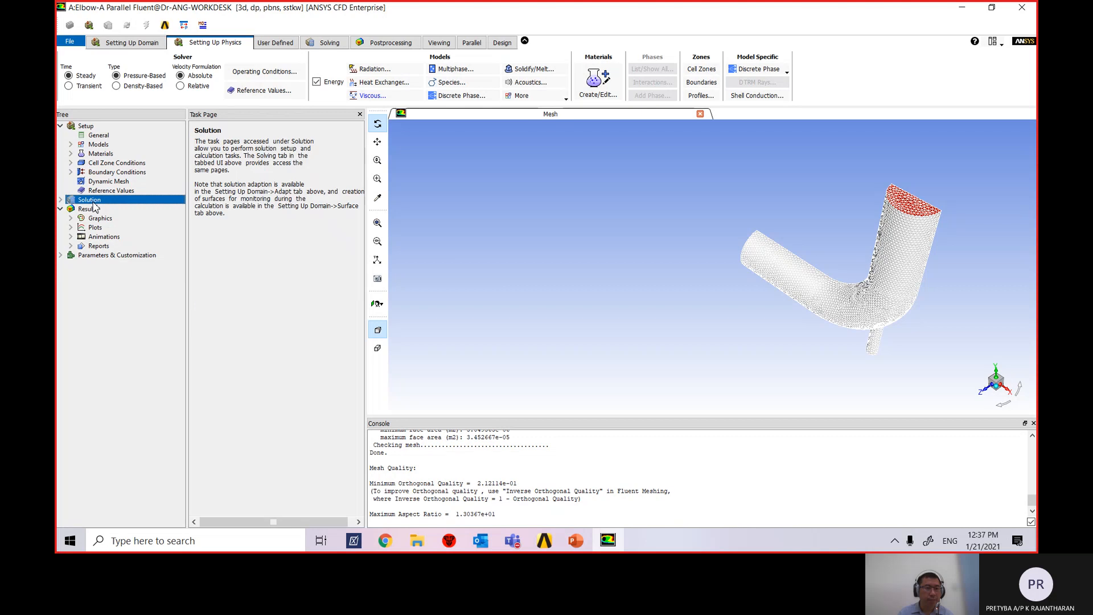
pyautogui.click(61, 200)
pyautogui.click(100, 209)
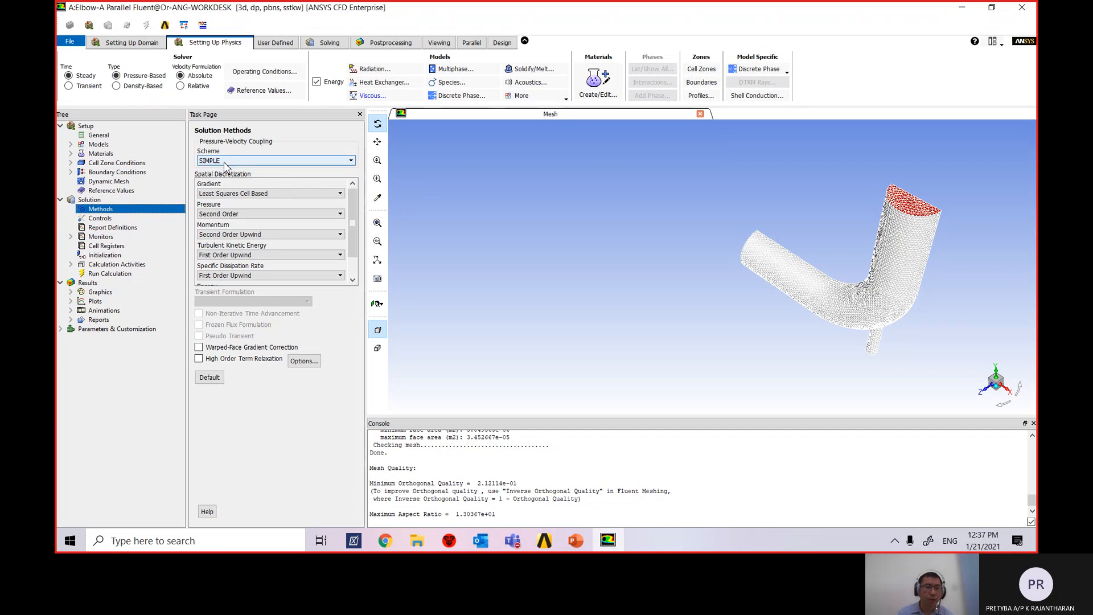
pyautogui.click(244, 162)
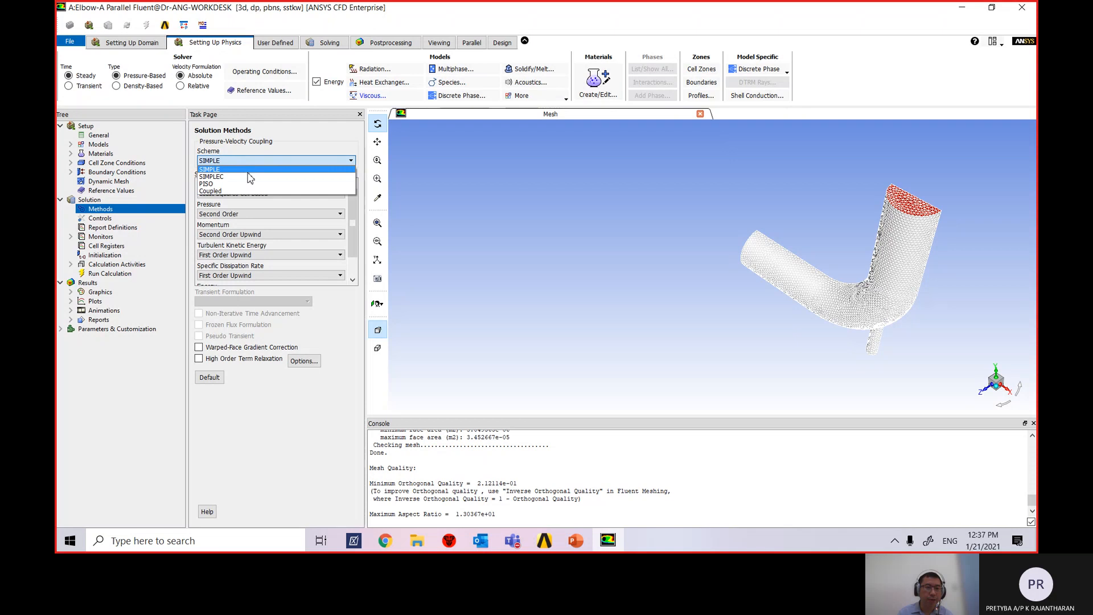
pyautogui.click(248, 192)
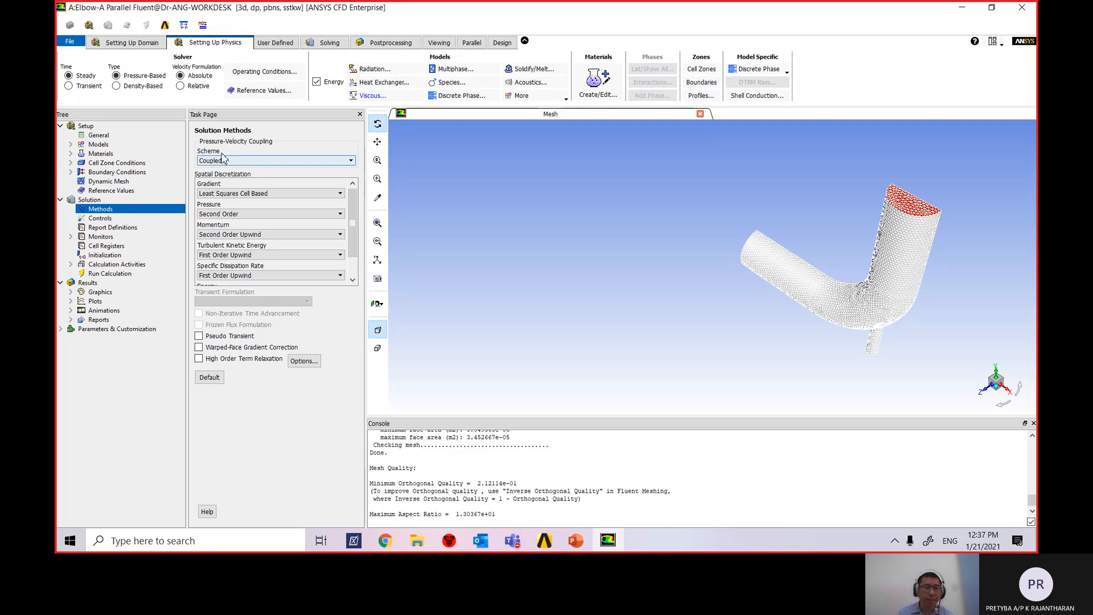
pyautogui.click(257, 194)
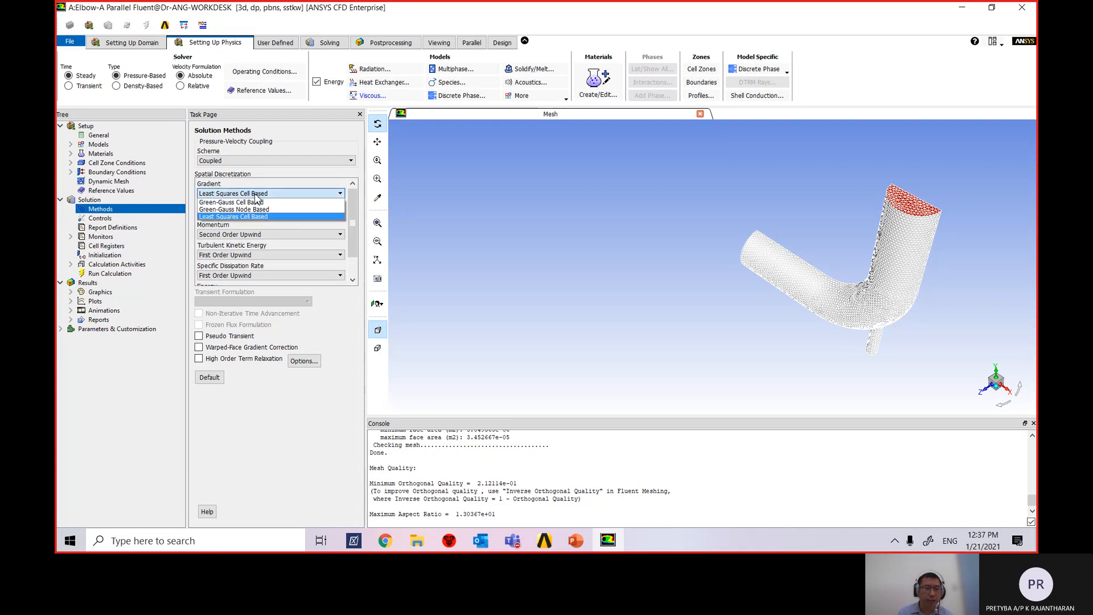
pyautogui.click(256, 195)
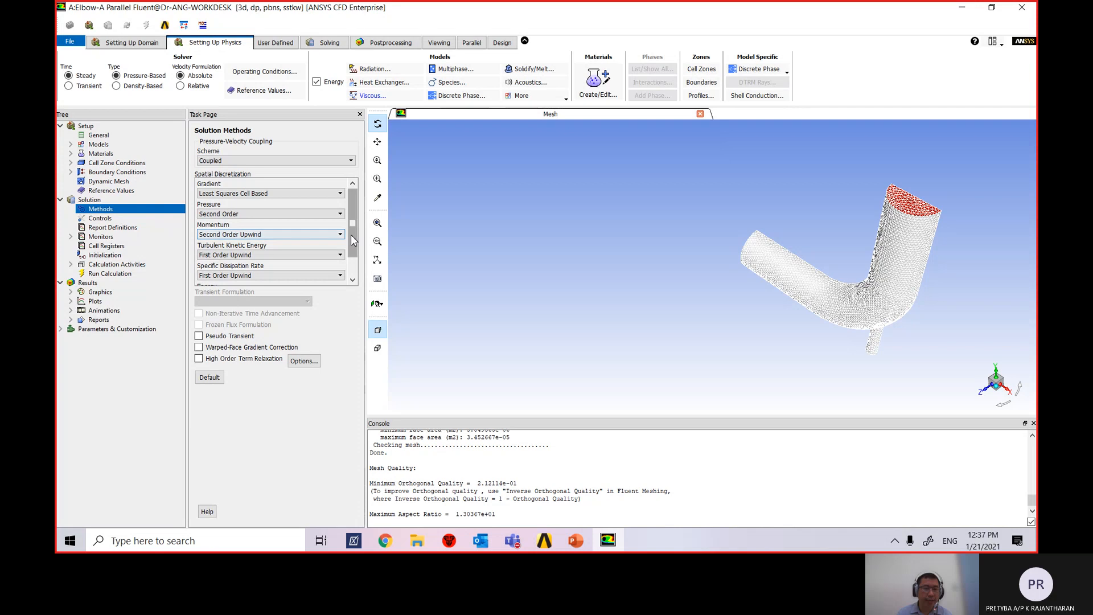
# Set turbulent kinetic energy and specific dissipation rate to Second Order Upwind, and enable Pseudo Transient.
pyautogui.moveTo(351, 235); pyautogui.dragTo(351, 251)
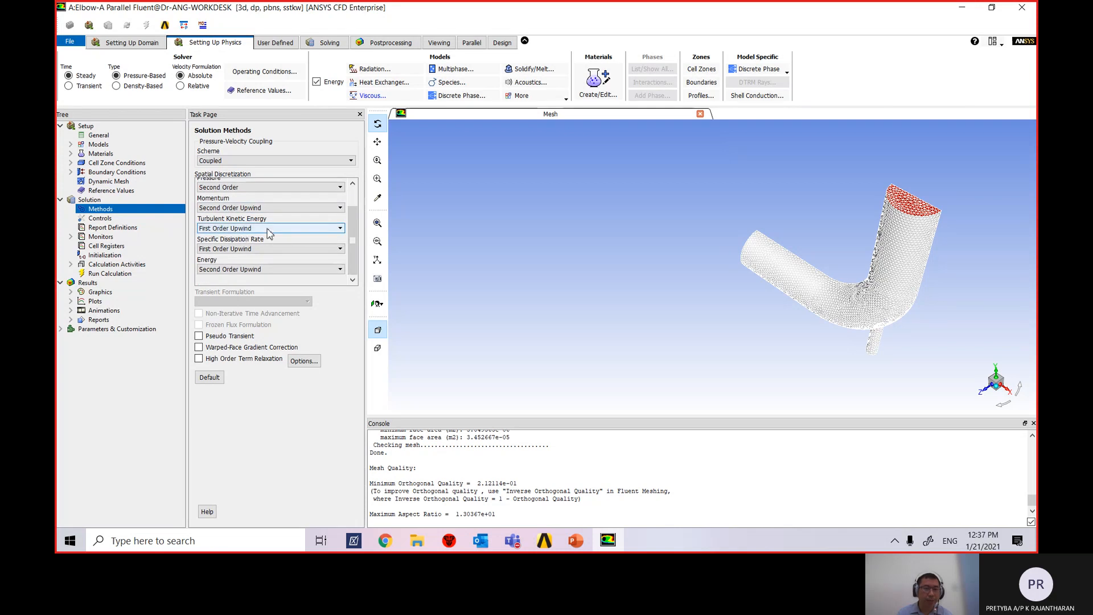
pyautogui.click(231, 229)
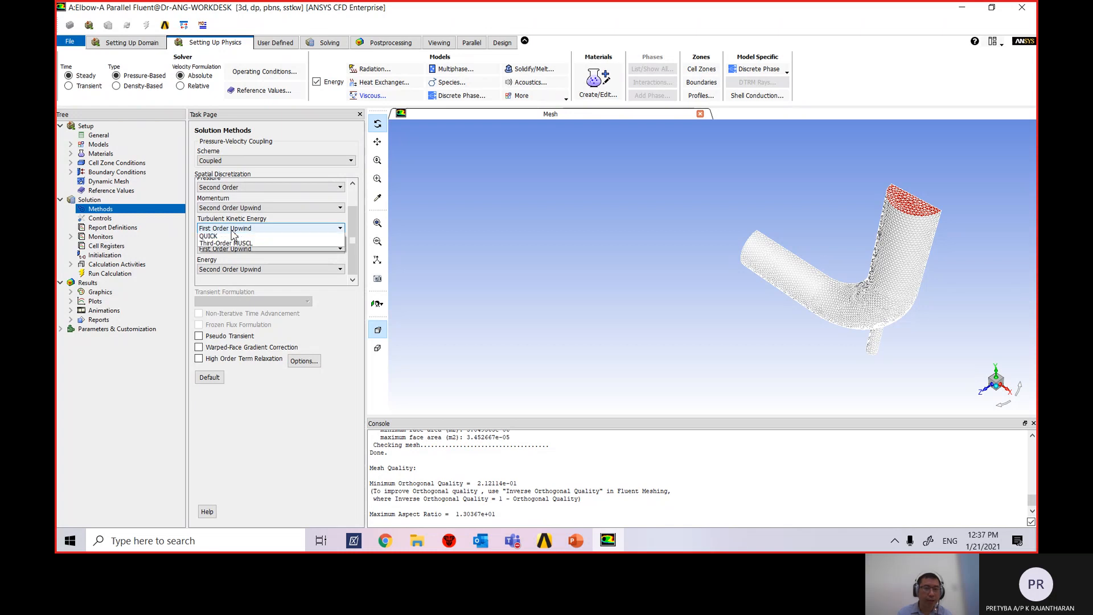
pyautogui.click(228, 242)
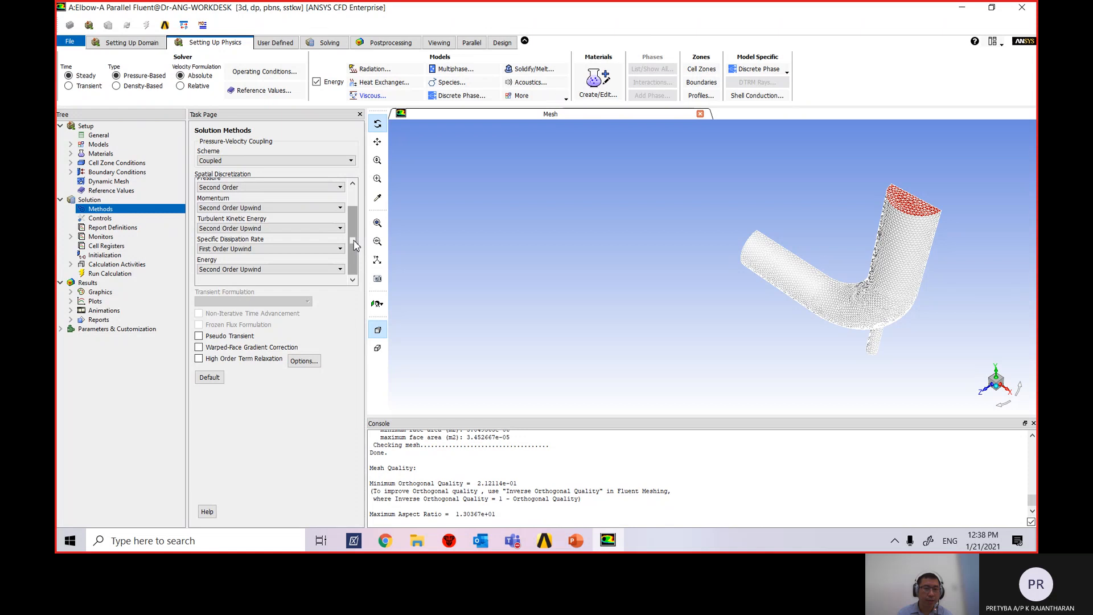
pyautogui.click(292, 251)
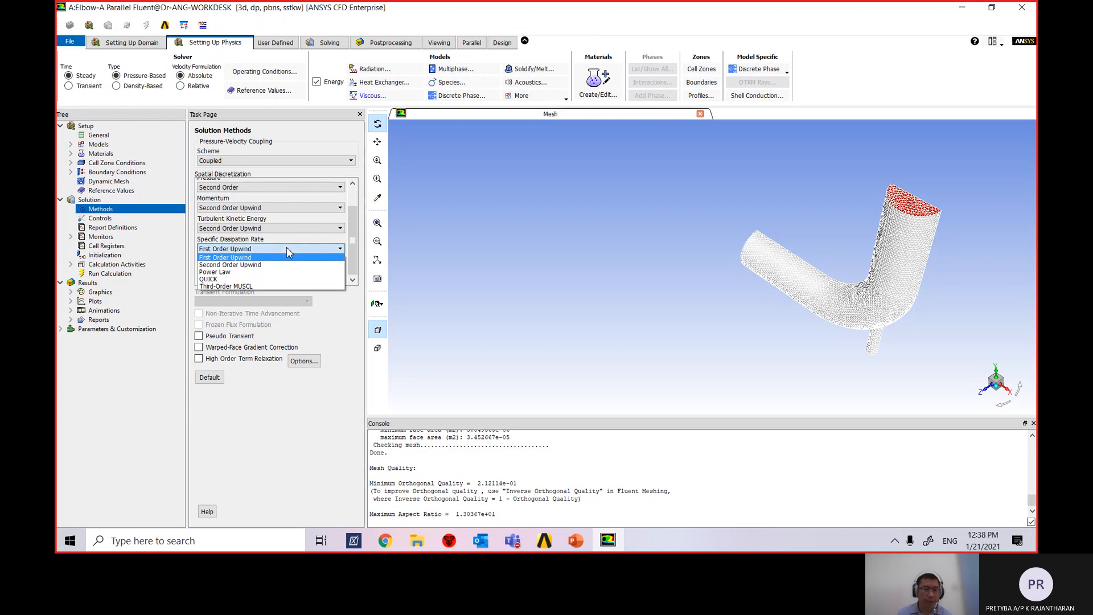
pyautogui.click(280, 265)
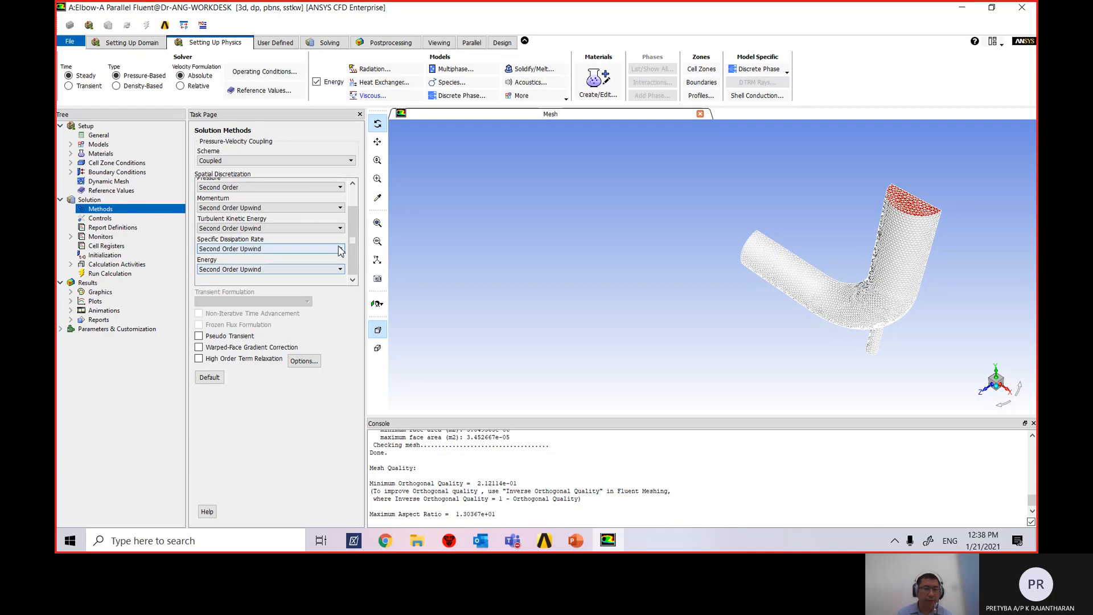
pyautogui.moveTo(353, 245)
pyautogui.mouseDown()
pyautogui.moveTo(354, 220)
pyautogui.moveTo(354, 253)
pyautogui.mouseUp()
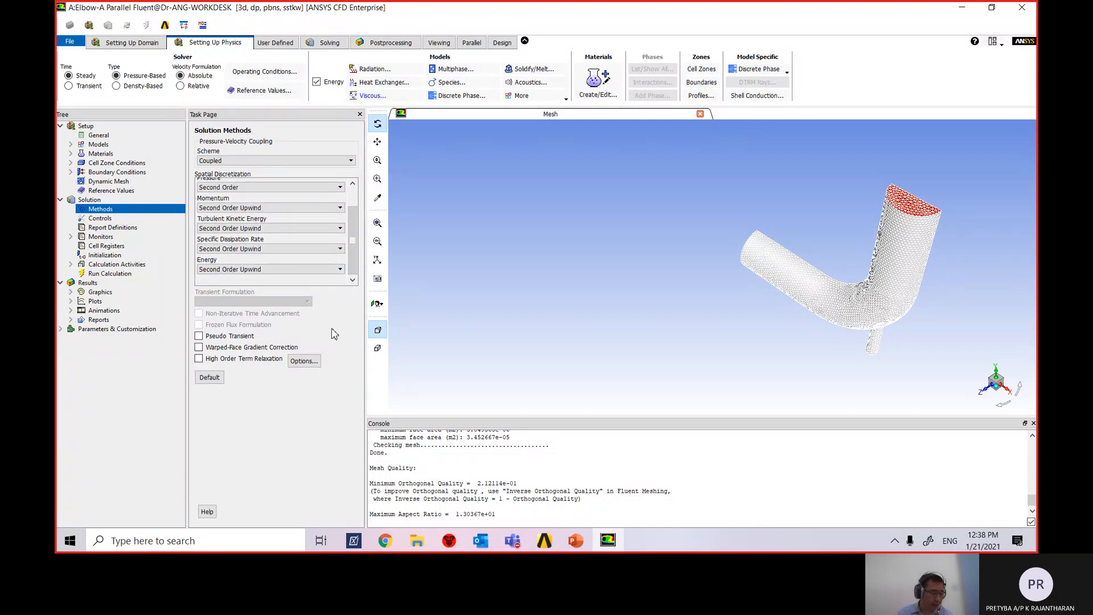
pyautogui.click(199, 336)
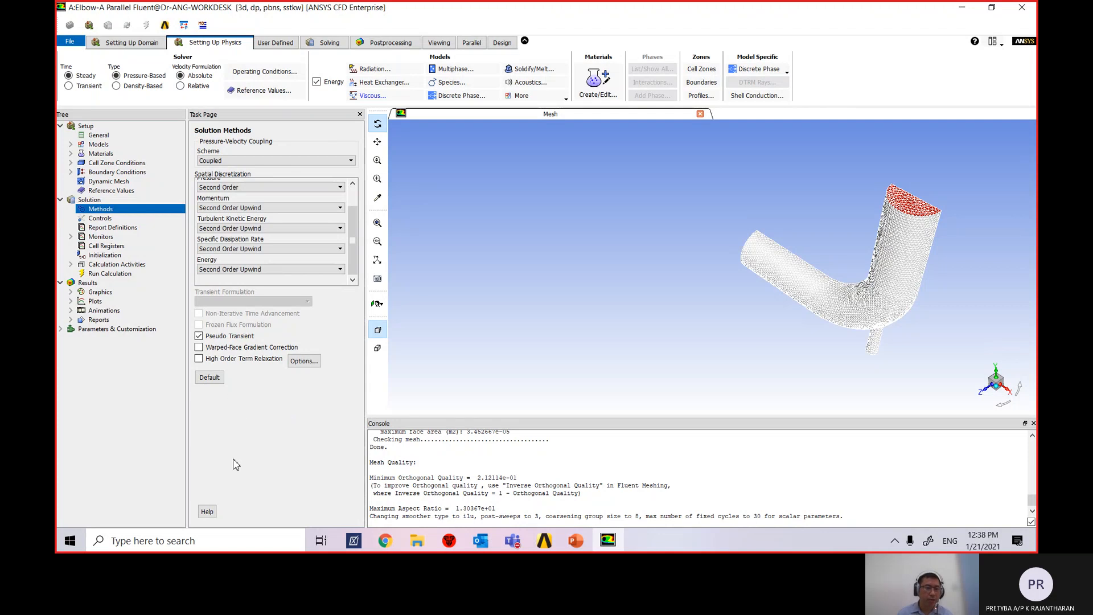
# Review the Solution Controls relaxation factors: 0.5 pressure and momentum, 0.75 energy.
pyautogui.click(101, 218)
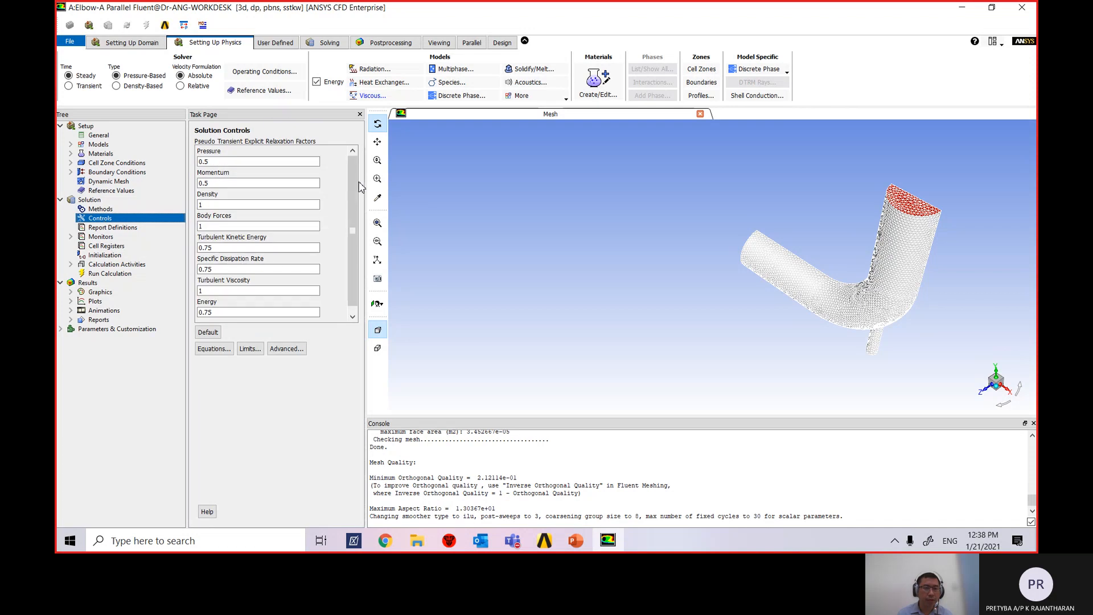
pyautogui.moveTo(352, 234); pyautogui.dragTo(354, 261)
pyautogui.scroll(-1, 226, 239)
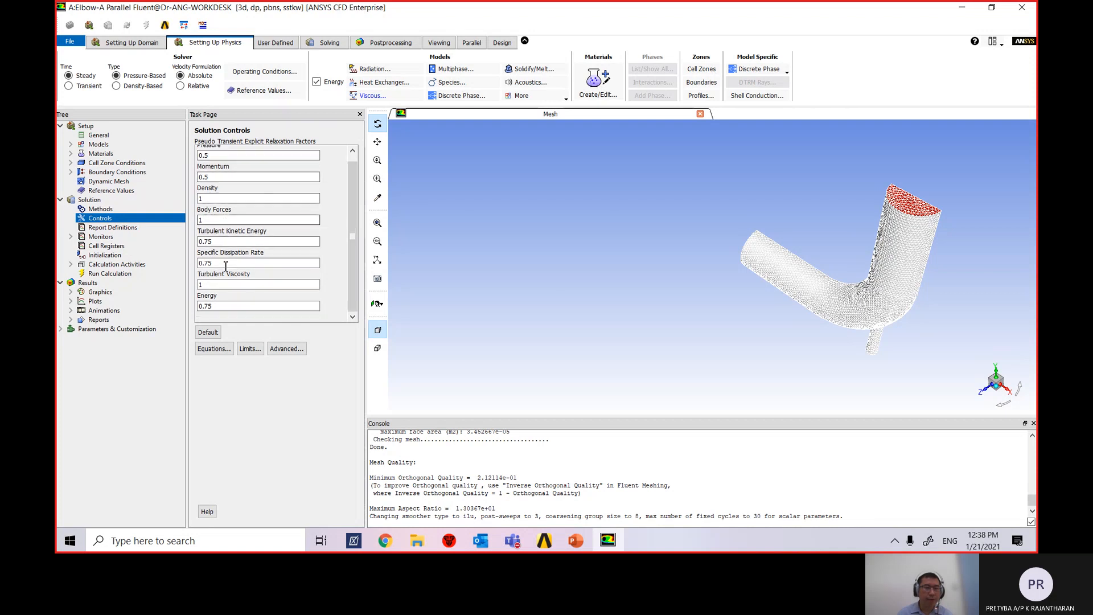
pyautogui.scroll(1, 224, 288)
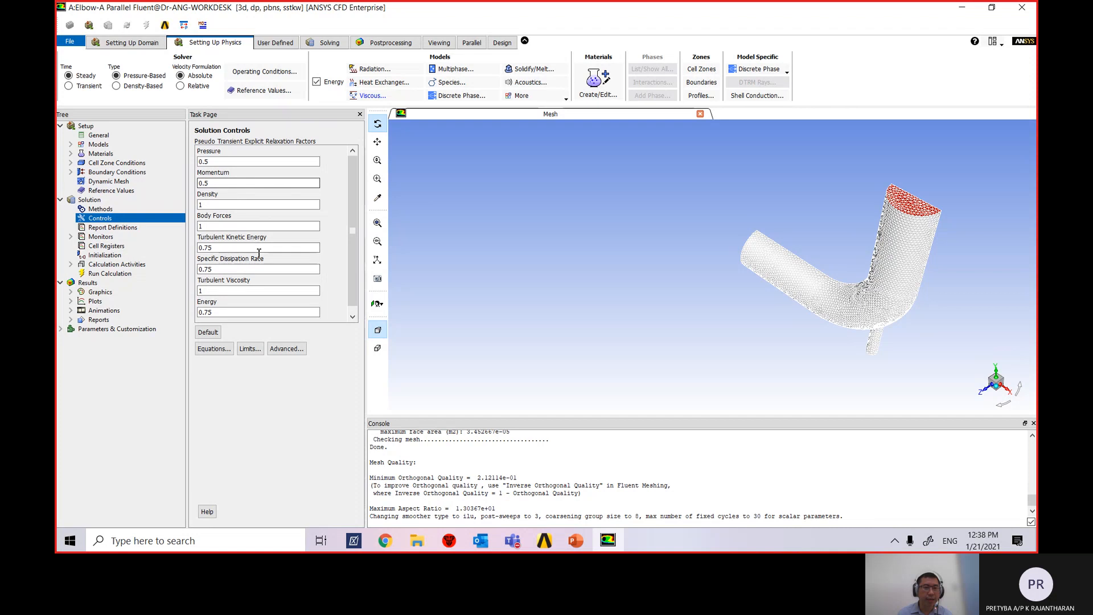
pyautogui.scroll(-1, 273, 251)
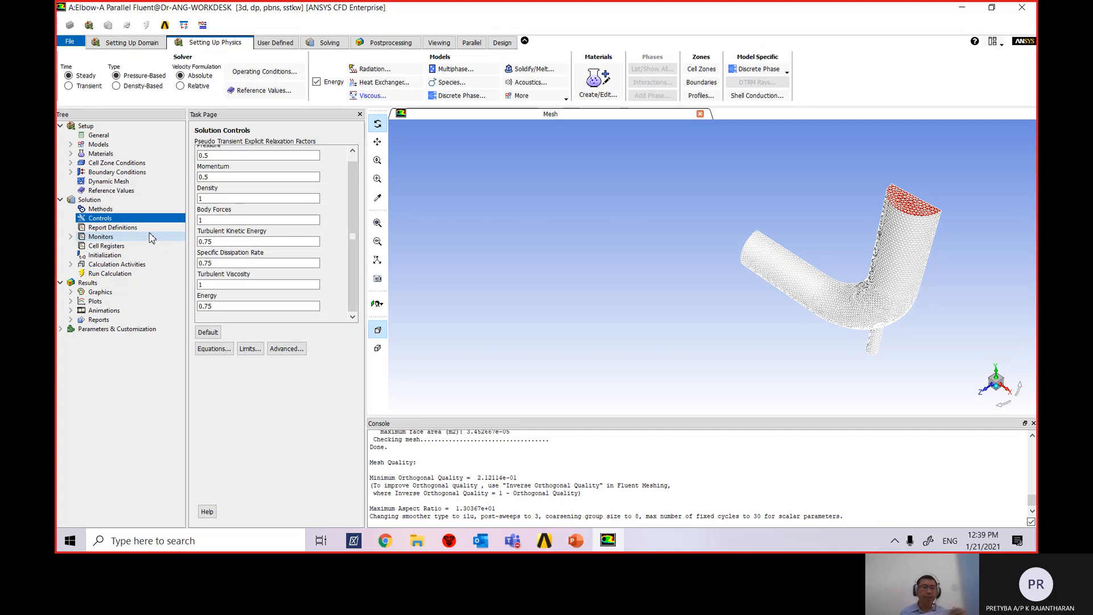
pyautogui.click(213, 242)
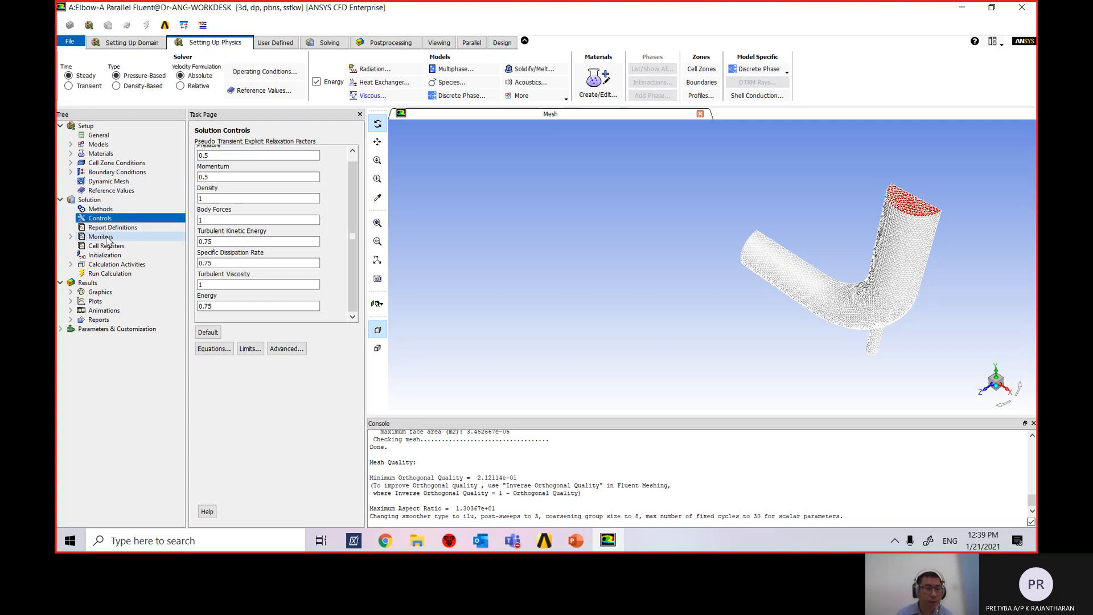
# Close Report Definitions without adding any, then expand Monitors to list Residual, Report Files and Report Plots.
pyautogui.click(72, 237)
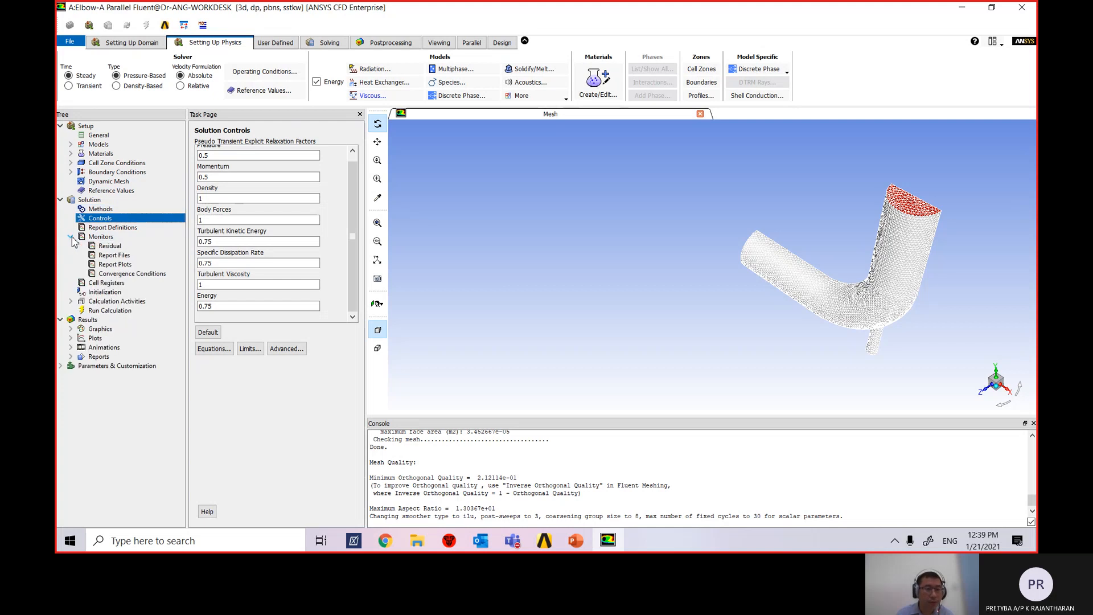
pyautogui.click(71, 237)
pyautogui.click(113, 228)
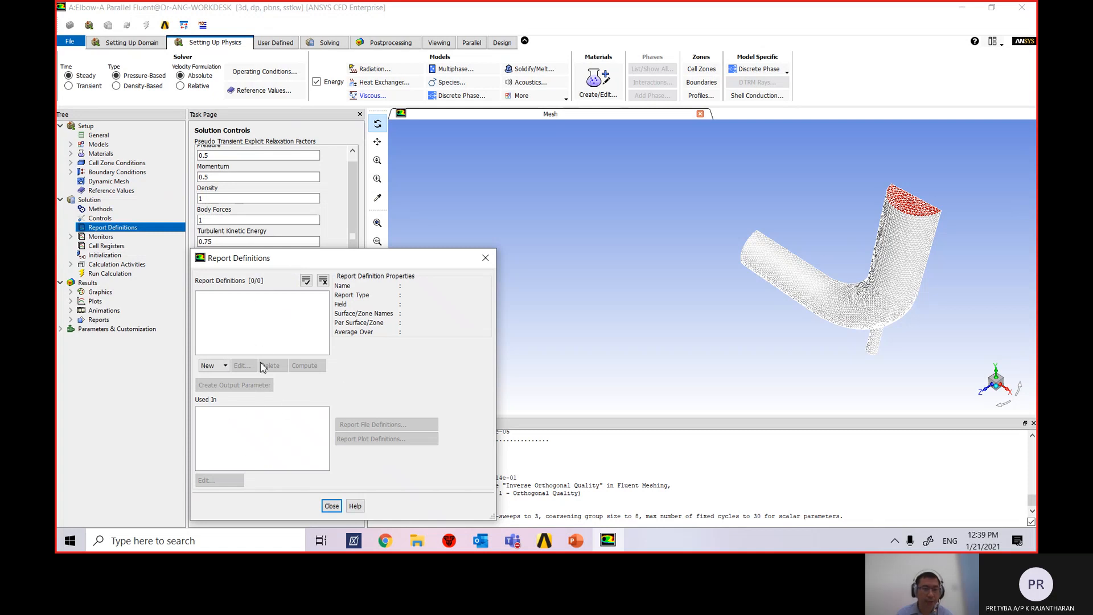
pyautogui.click(485, 258)
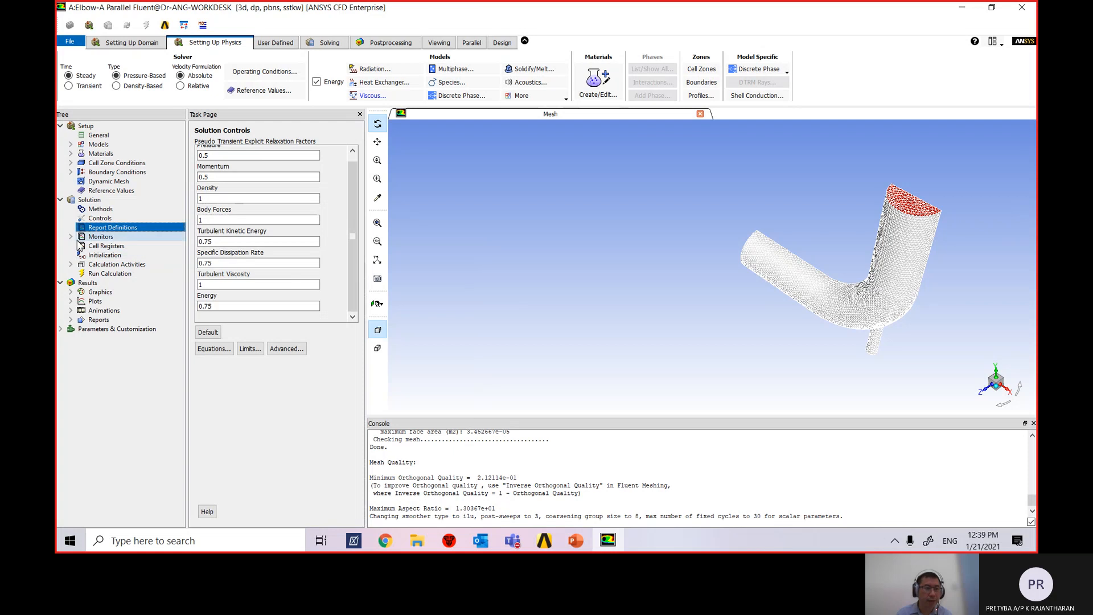
pyautogui.doubleClick(96, 237)
pyautogui.click(97, 240)
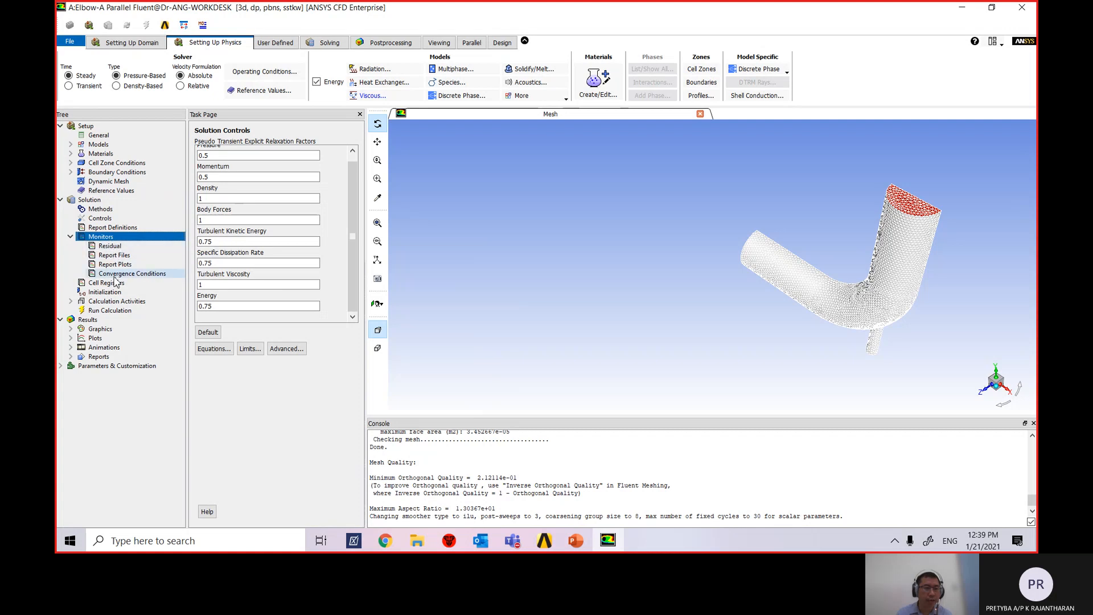
pyautogui.click(117, 247)
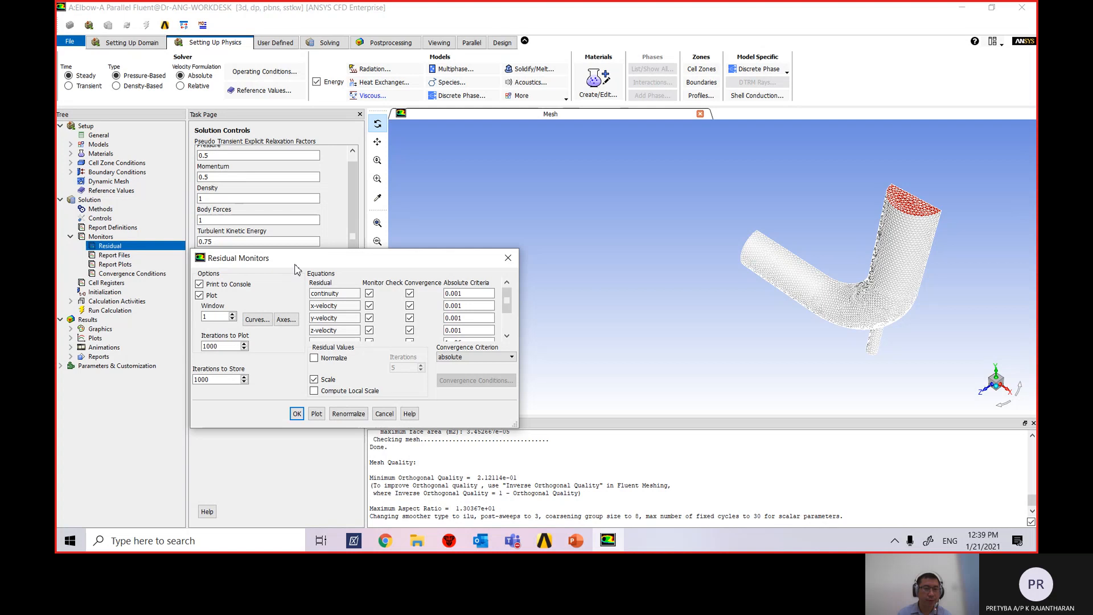
pyautogui.moveTo(295, 269); pyautogui.dragTo(382, 151)
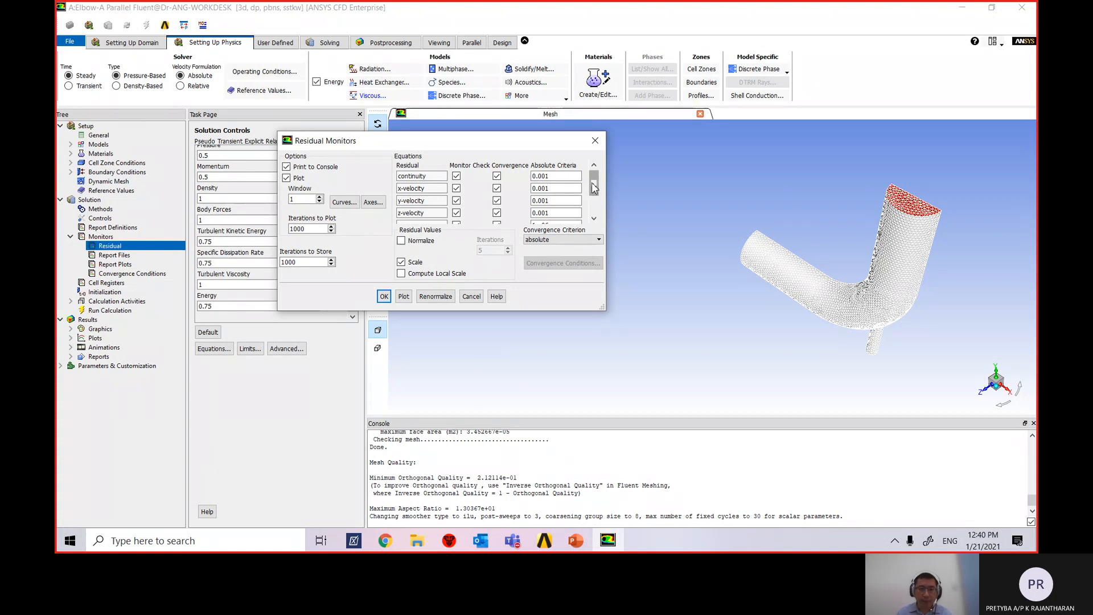
pyautogui.moveTo(594, 183)
pyautogui.mouseDown()
pyautogui.moveTo(595, 195)
pyautogui.moveTo(596, 175)
pyautogui.mouseUp()
pyautogui.moveTo(595, 185)
pyautogui.mouseDown()
pyautogui.moveTo(602, 211)
pyautogui.moveTo(601, 186)
pyautogui.mouseUp()
pyautogui.moveTo(595, 185); pyautogui.dragTo(600, 215)
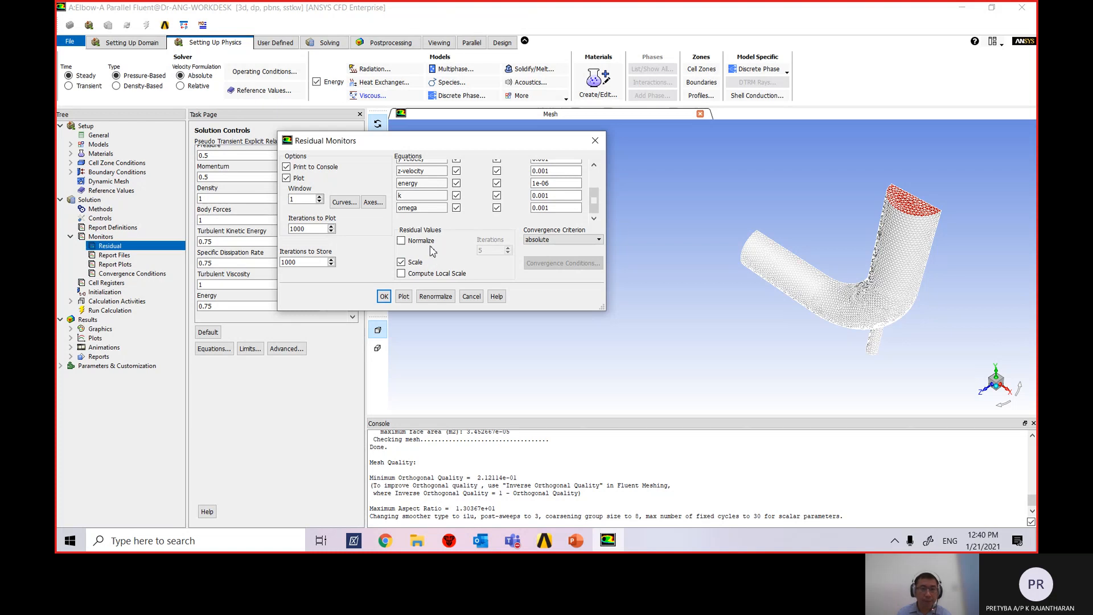
pyautogui.click(384, 297)
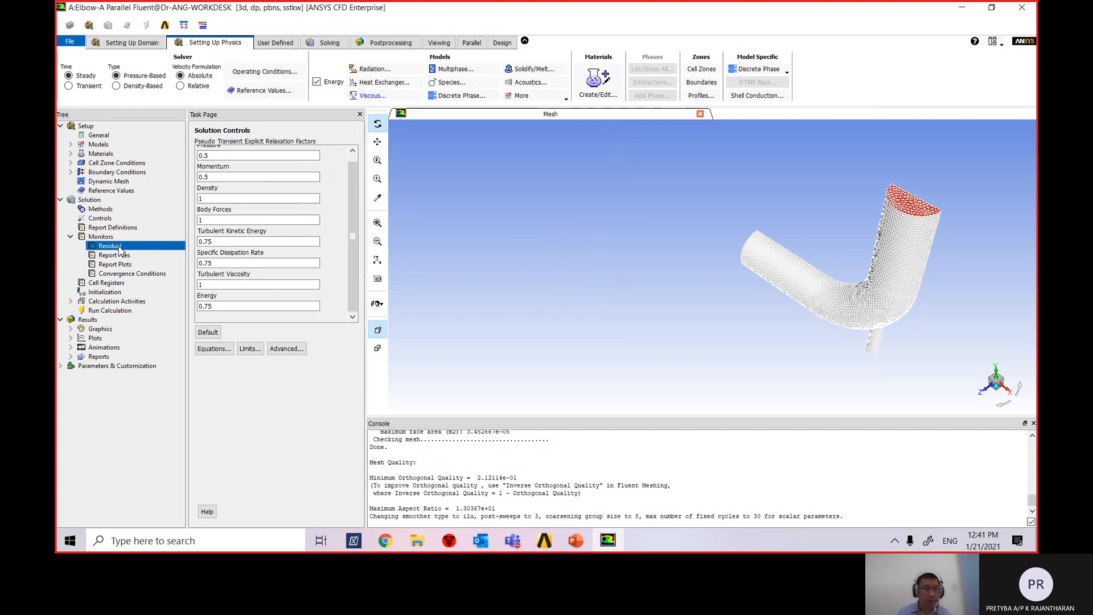
pyautogui.rightClick(119, 247)
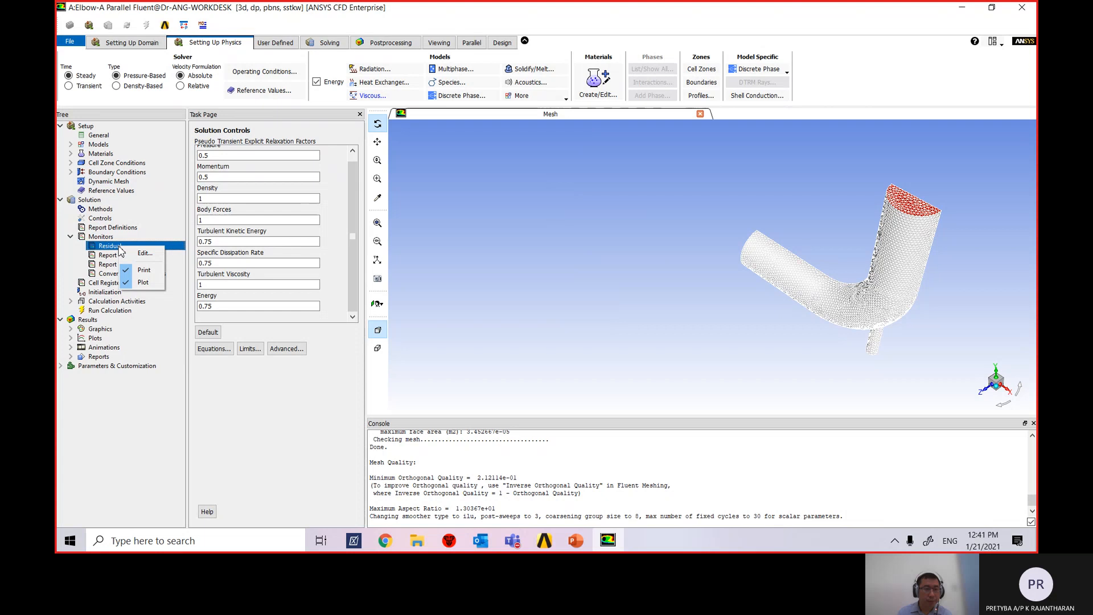
pyautogui.click(141, 253)
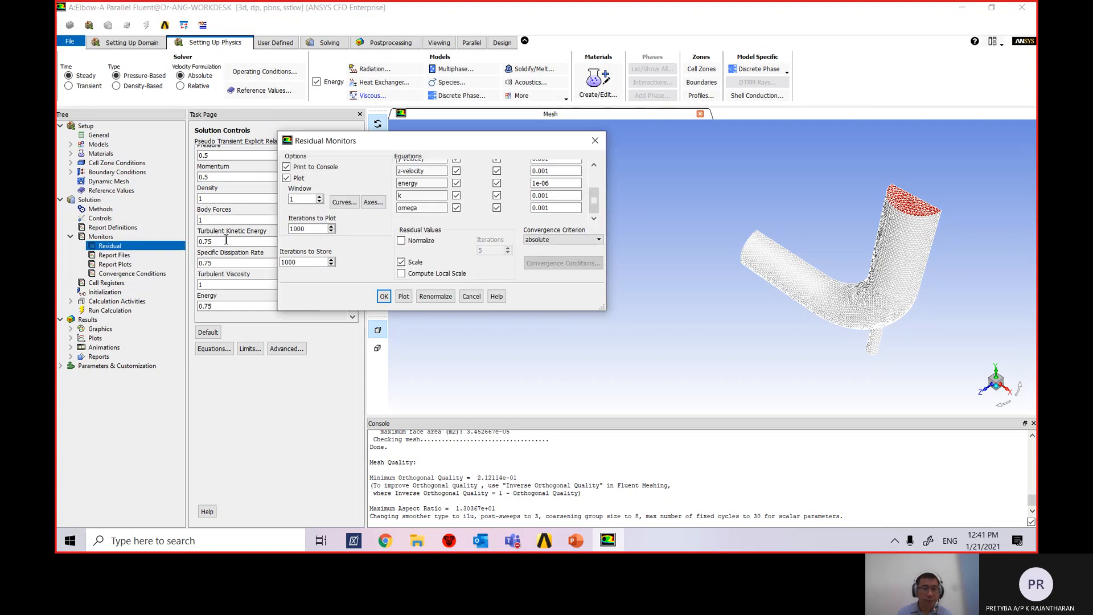
pyautogui.click(593, 140)
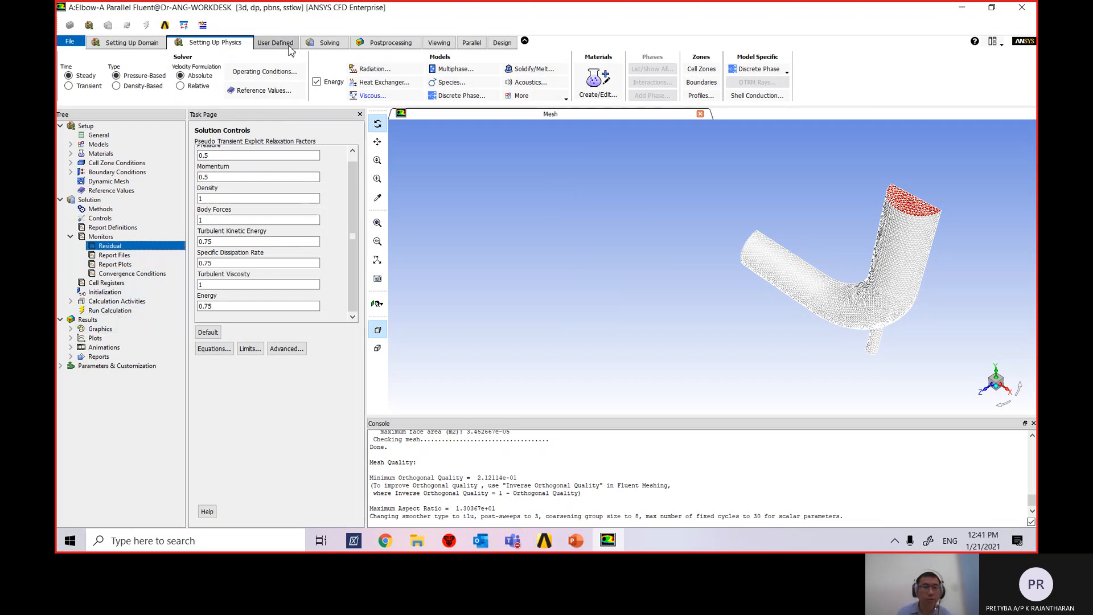
# Browse the User-Defined and Physics ribbon tabs, then return to the solution controls.
pyautogui.click(331, 43)
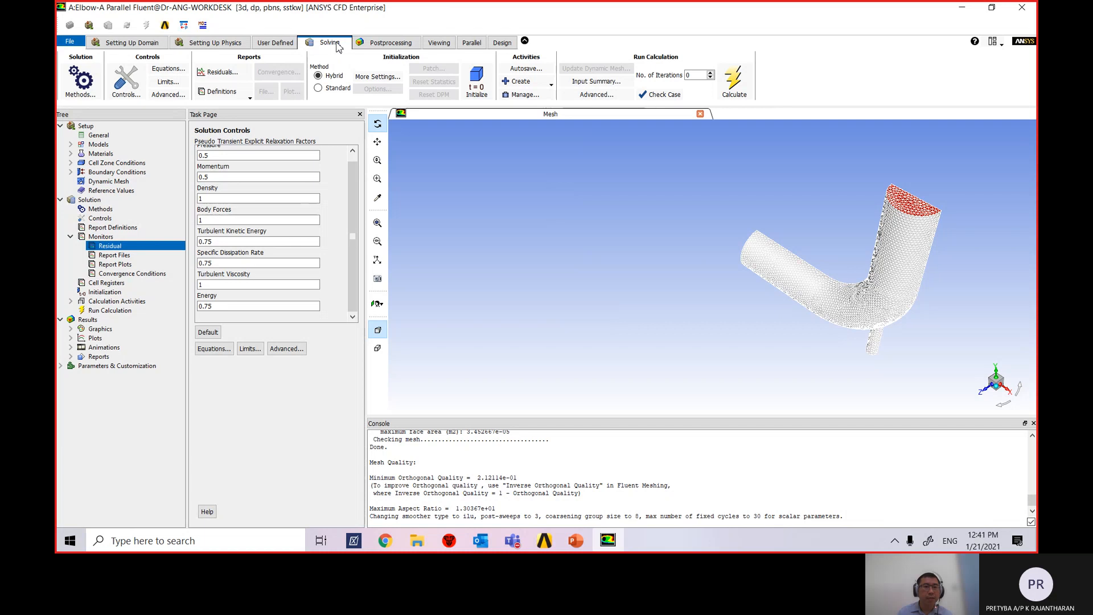
pyautogui.click(283, 45)
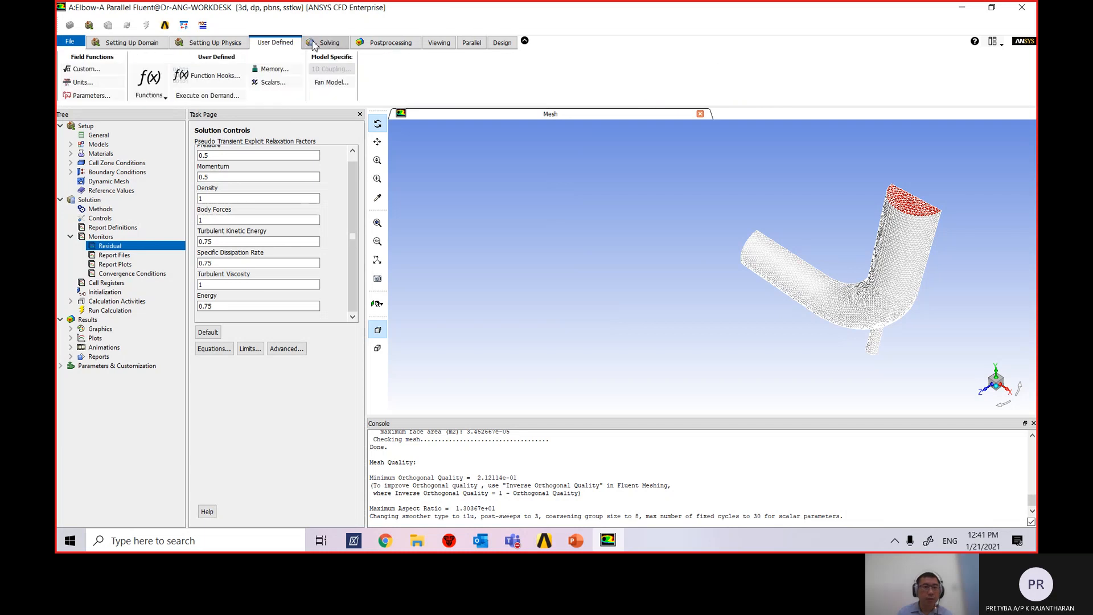
pyautogui.click(328, 45)
pyautogui.click(281, 46)
pyautogui.click(233, 46)
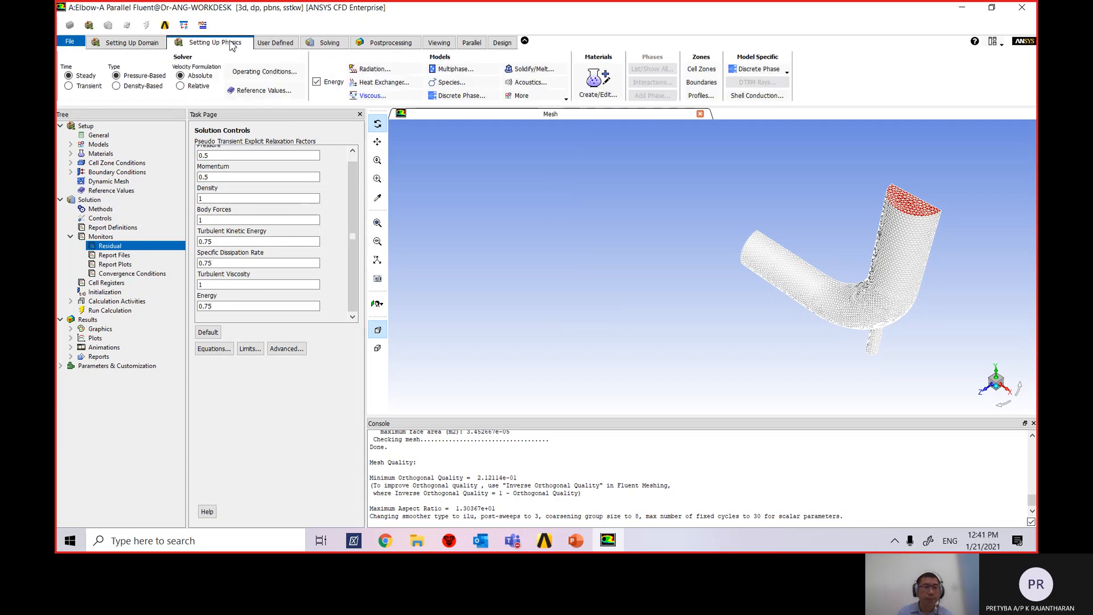
pyautogui.click(313, 44)
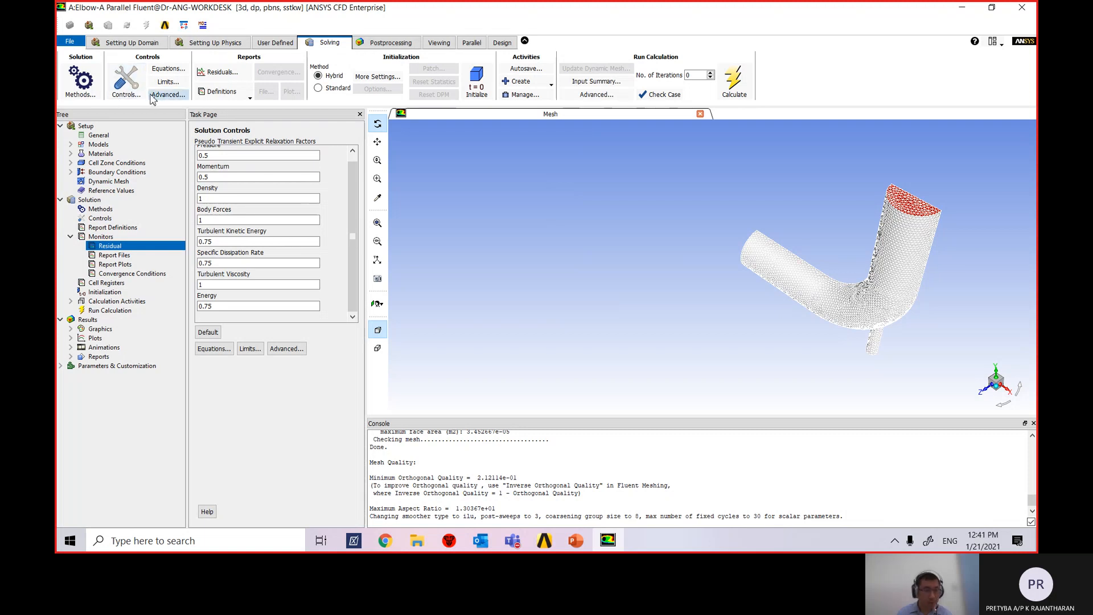
# Navigate Definitions > New > Surface Report toward Facet Maximum.
pyautogui.click(249, 100)
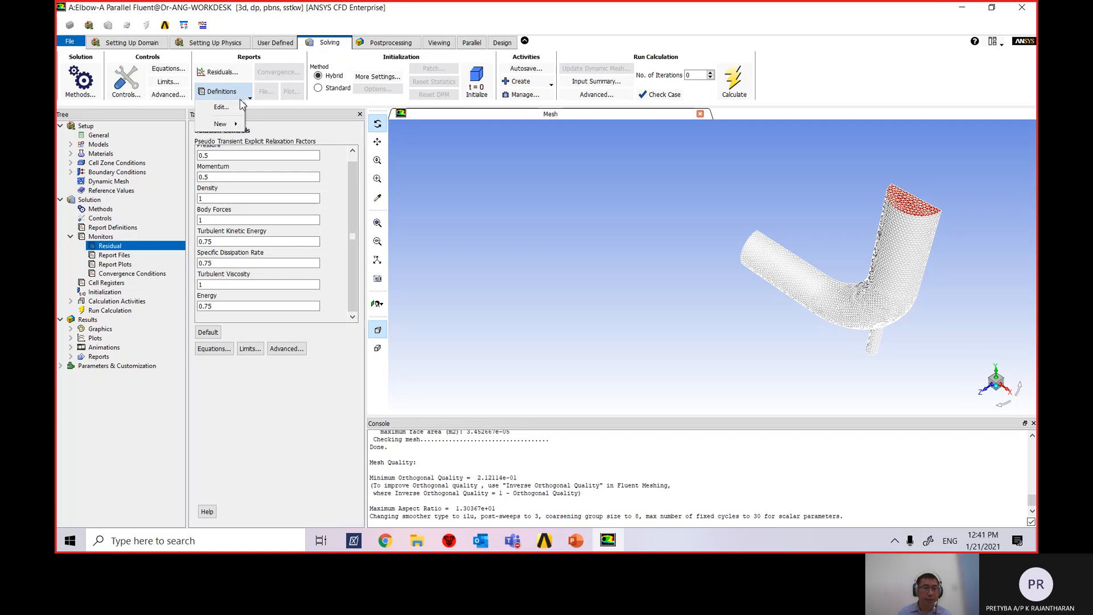
pyautogui.moveTo(233, 126)
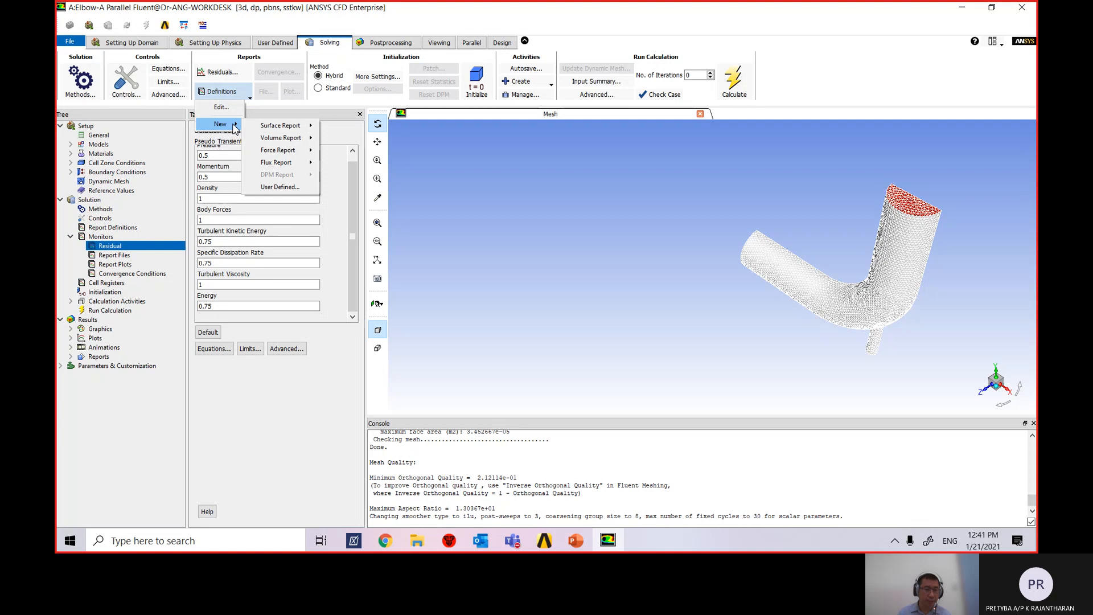
pyautogui.moveTo(284, 126)
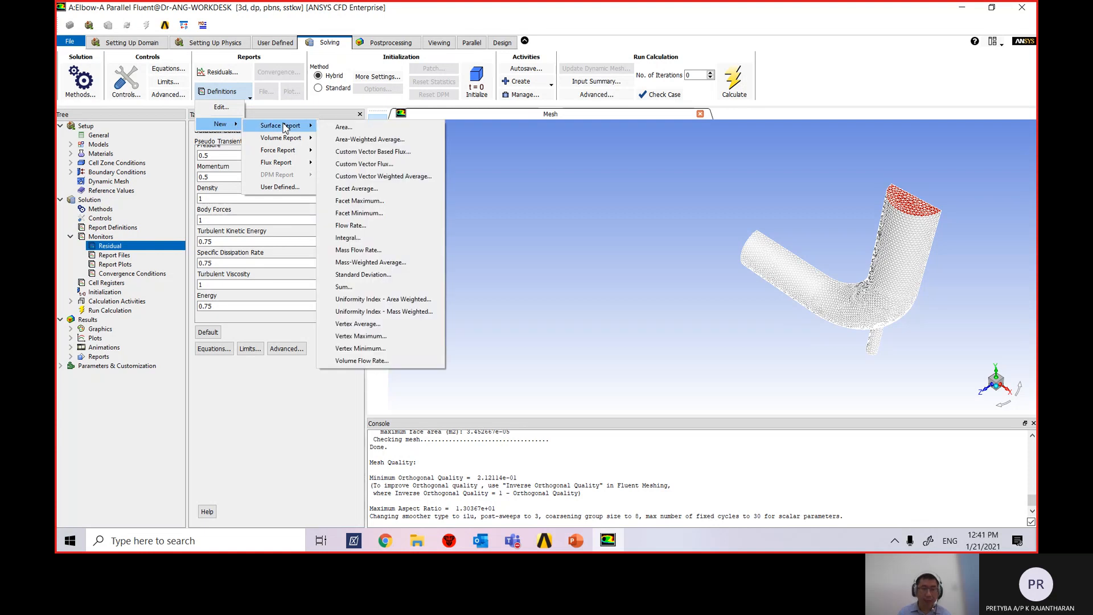
# Create a Facet Maximum surface report and name it temp-outlet.
pyautogui.click(392, 203)
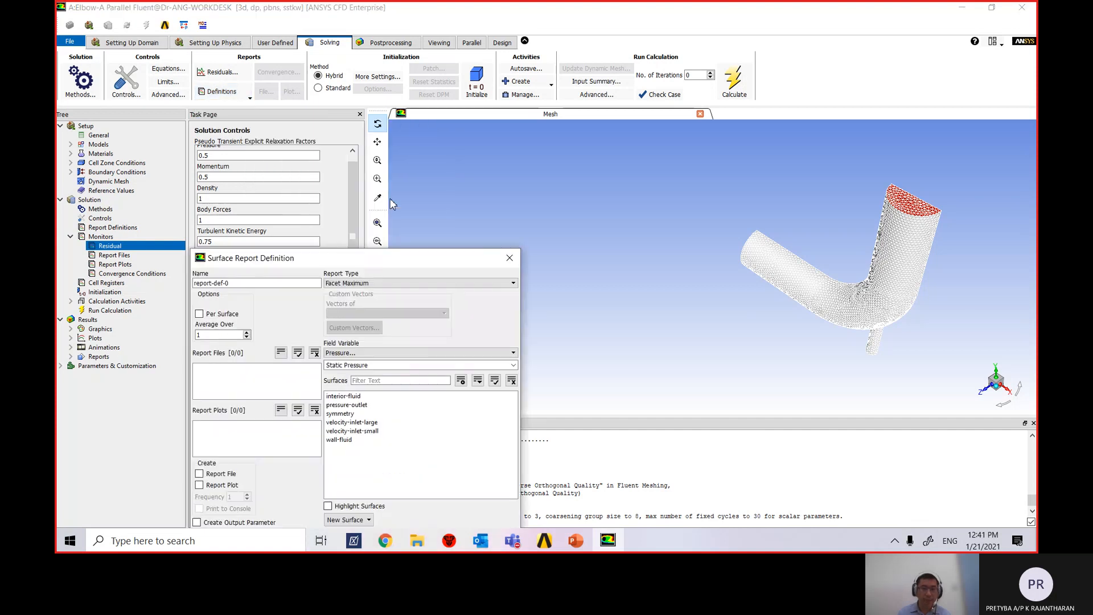
pyautogui.moveTo(404, 262); pyautogui.dragTo(580, 78)
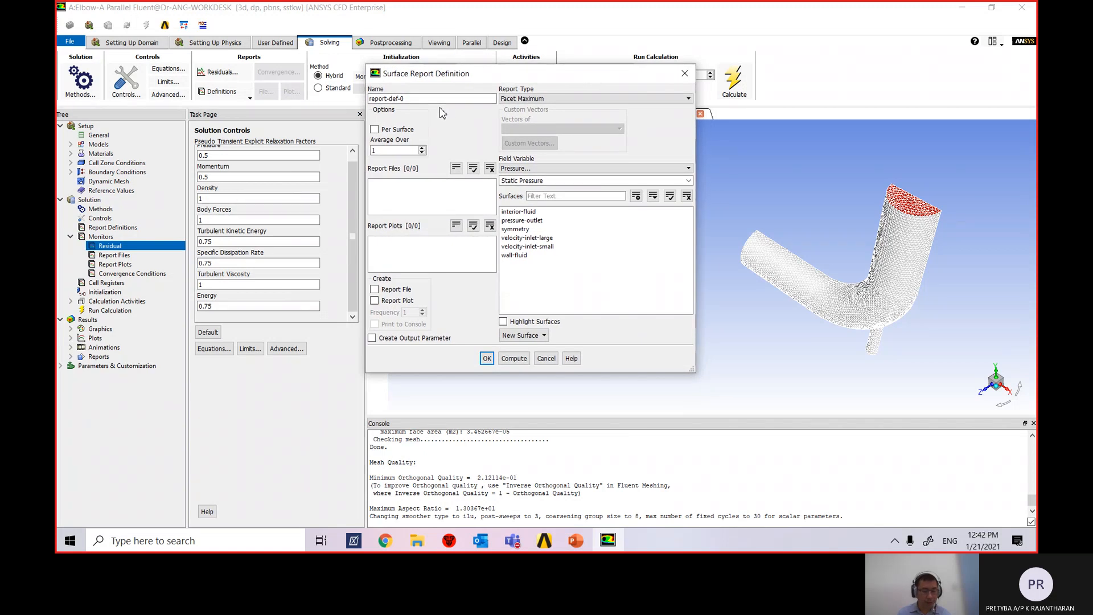
pyautogui.moveTo(405, 99); pyautogui.dragTo(321, 95)
pyautogui.write('temp')
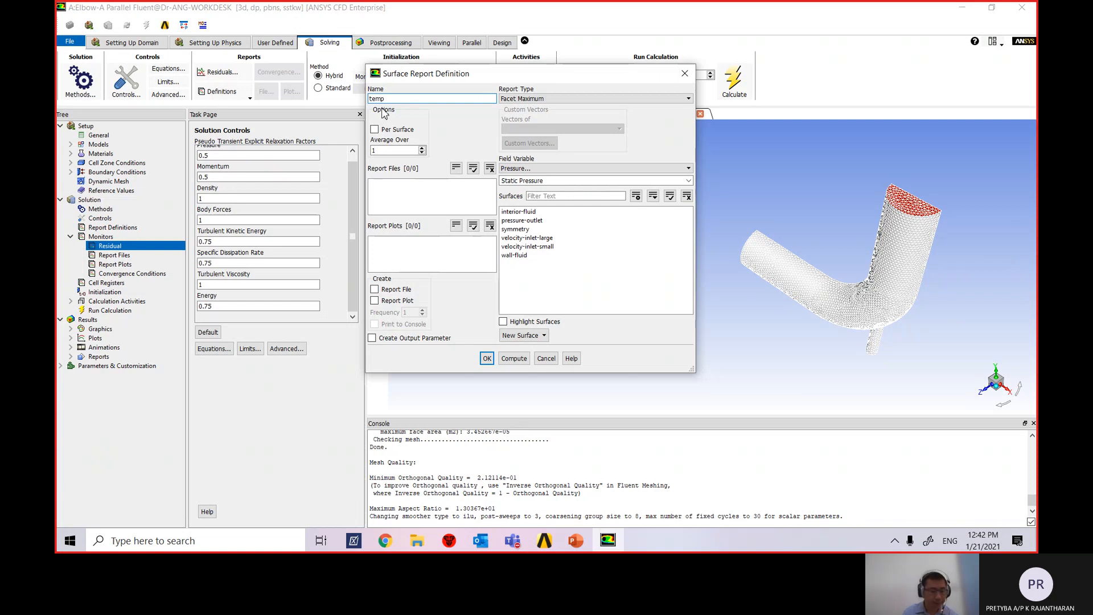
pyautogui.write('-outlet-o')
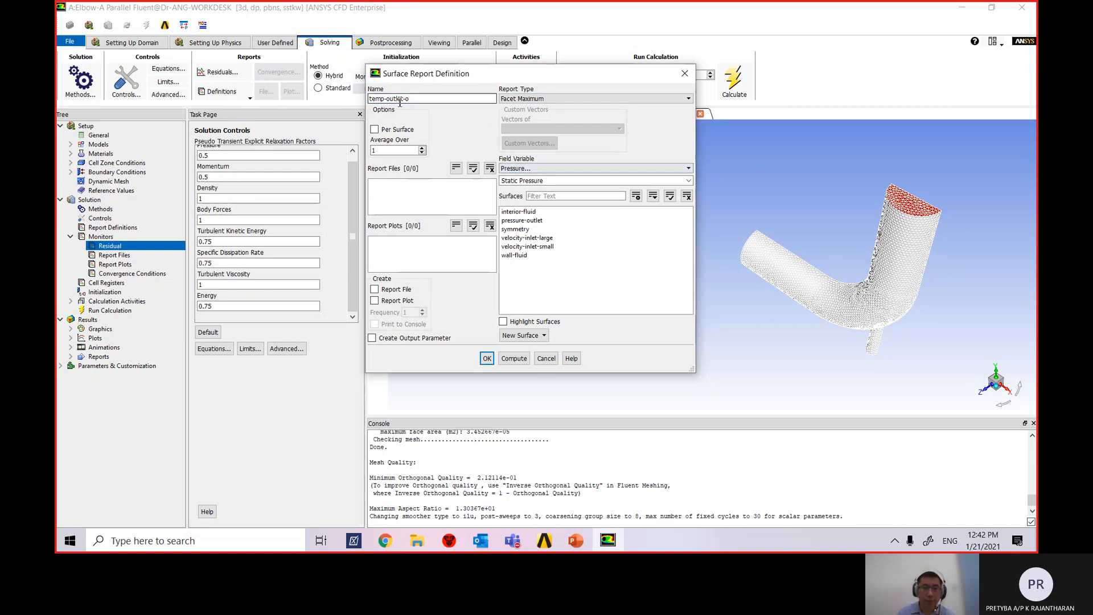
# Report Static Temperature on pressure-outlet, with both a report file and a report plot.
pyautogui.click(536, 170)
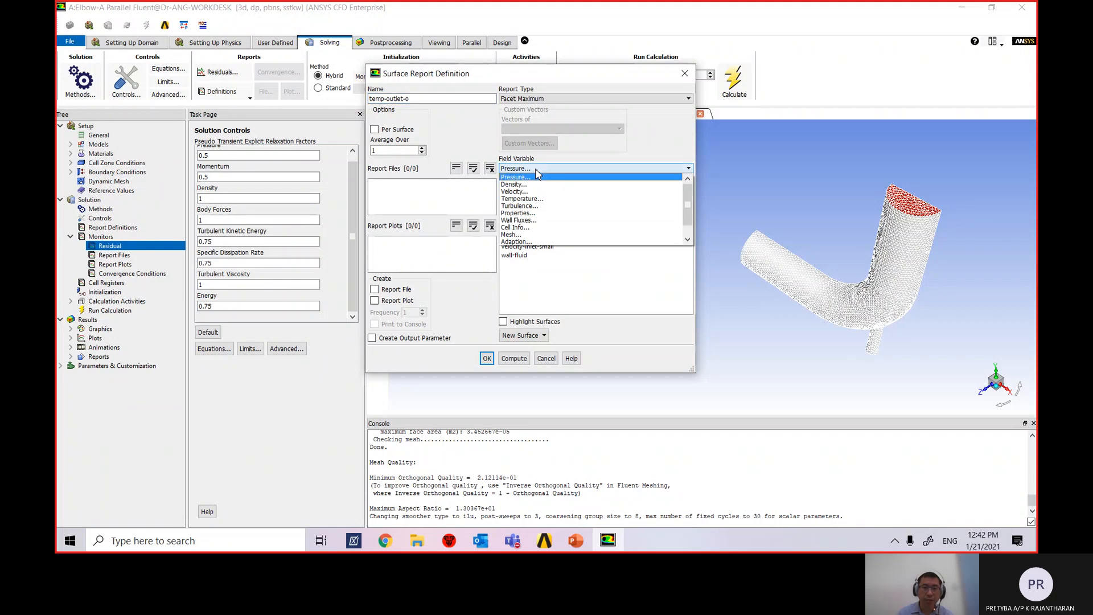
pyautogui.click(532, 199)
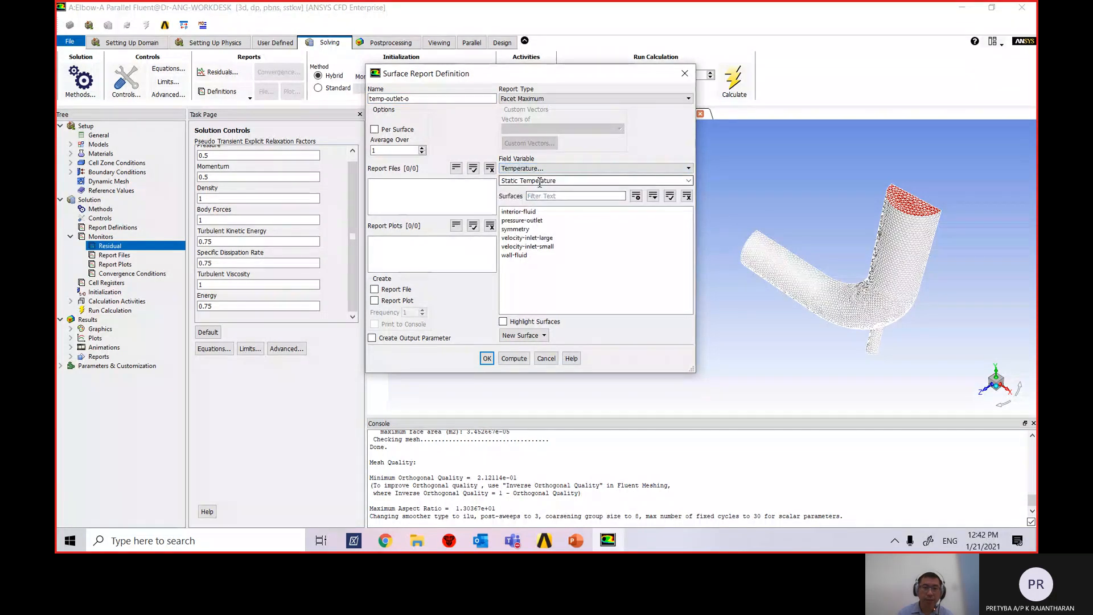
pyautogui.click(606, 181)
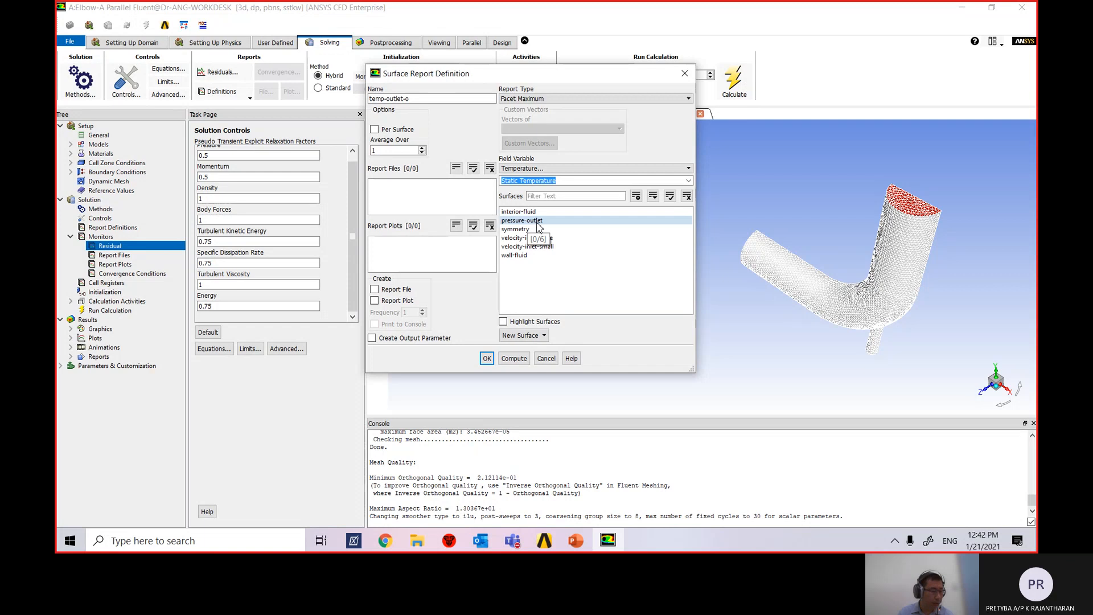
pyautogui.click(541, 222)
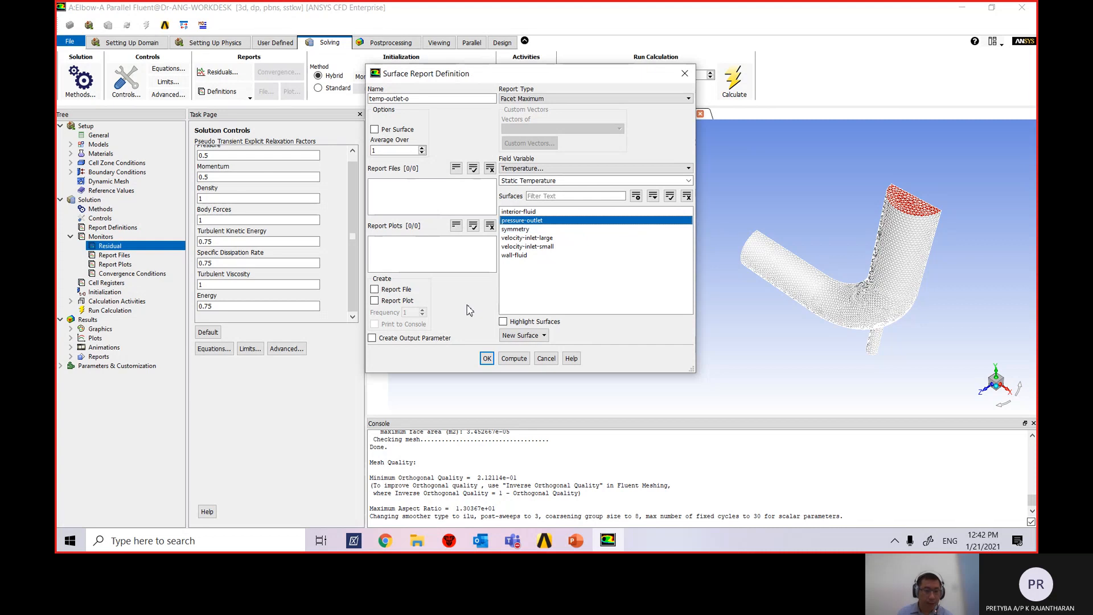
pyautogui.click(374, 290)
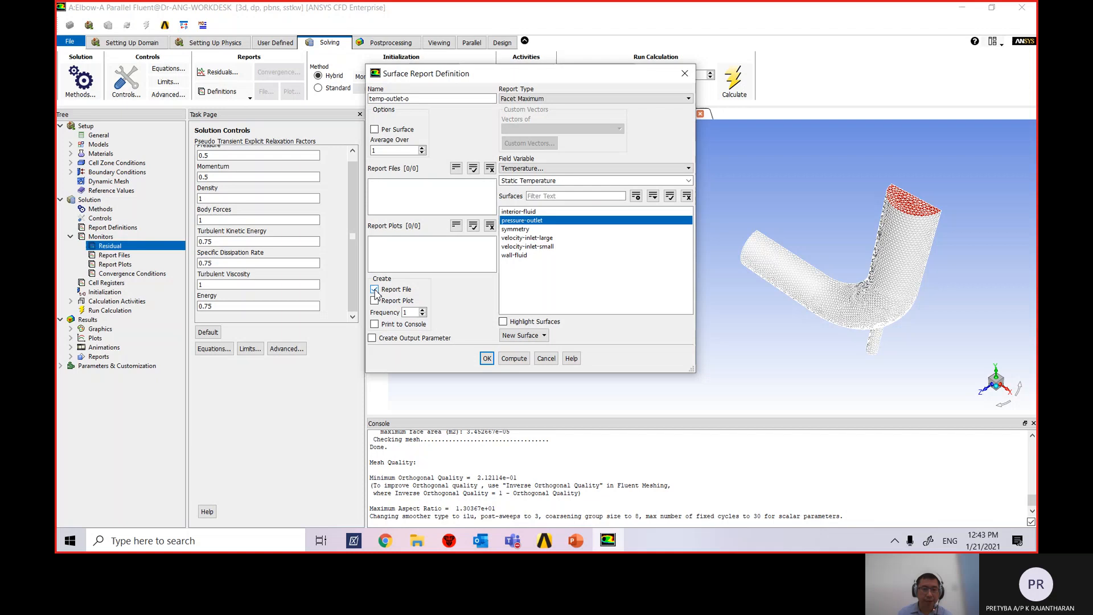
pyautogui.click(374, 301)
# Save the temp-outlet-o report definition and expand Report Plots to show temp-outlet-o-rplot.
pyautogui.click(486, 358)
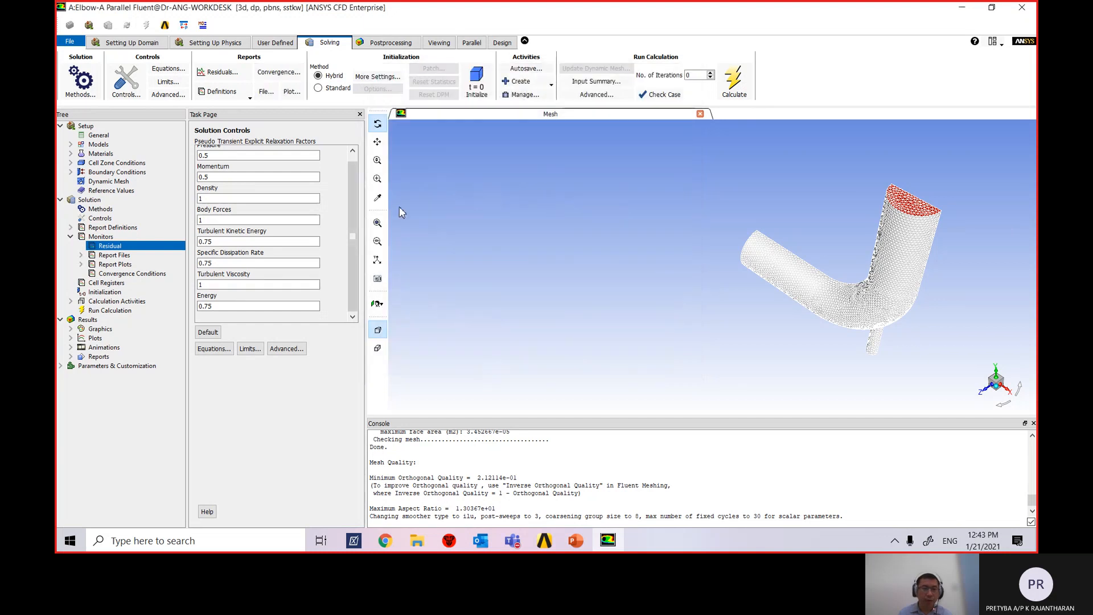
pyautogui.click(82, 265)
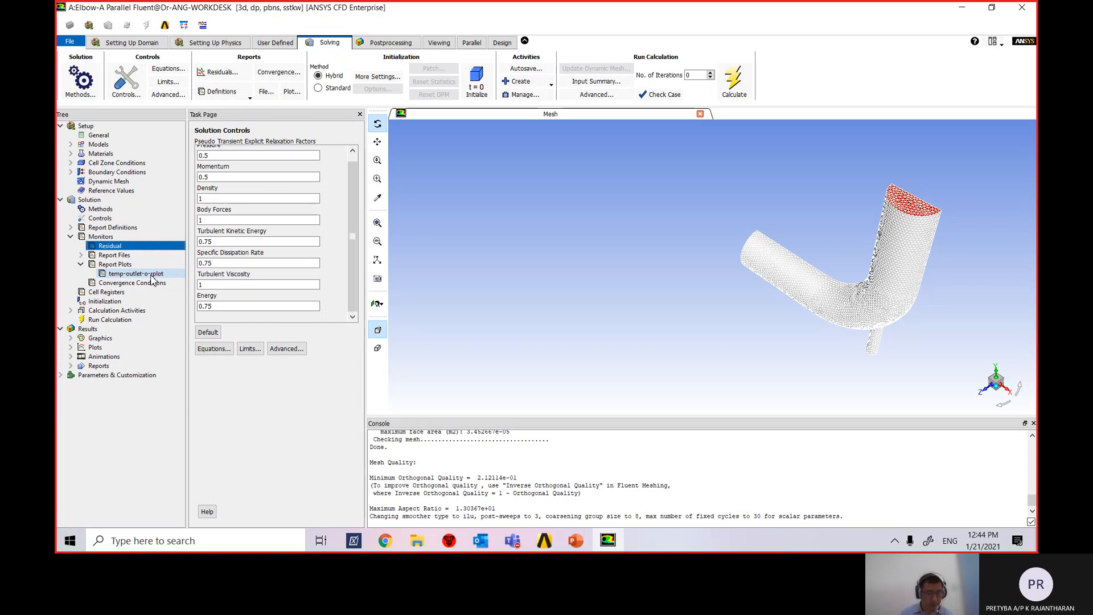
# Review temp-outlet-o-rplot's settings, then expand Report Files to show temp-outlet-o-rfile.
pyautogui.click(82, 264)
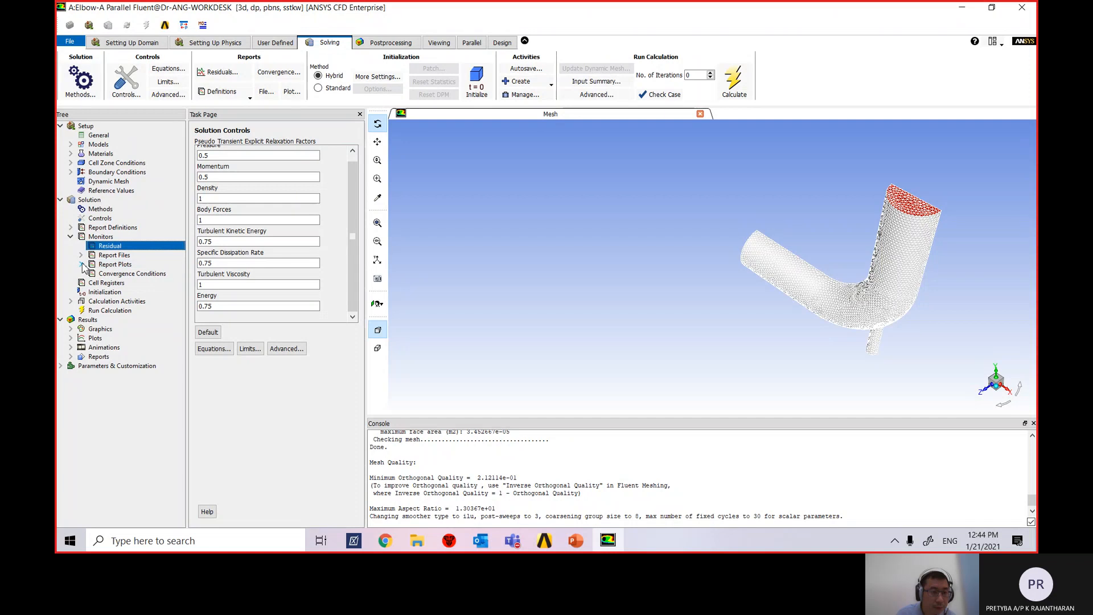
pyautogui.click(81, 264)
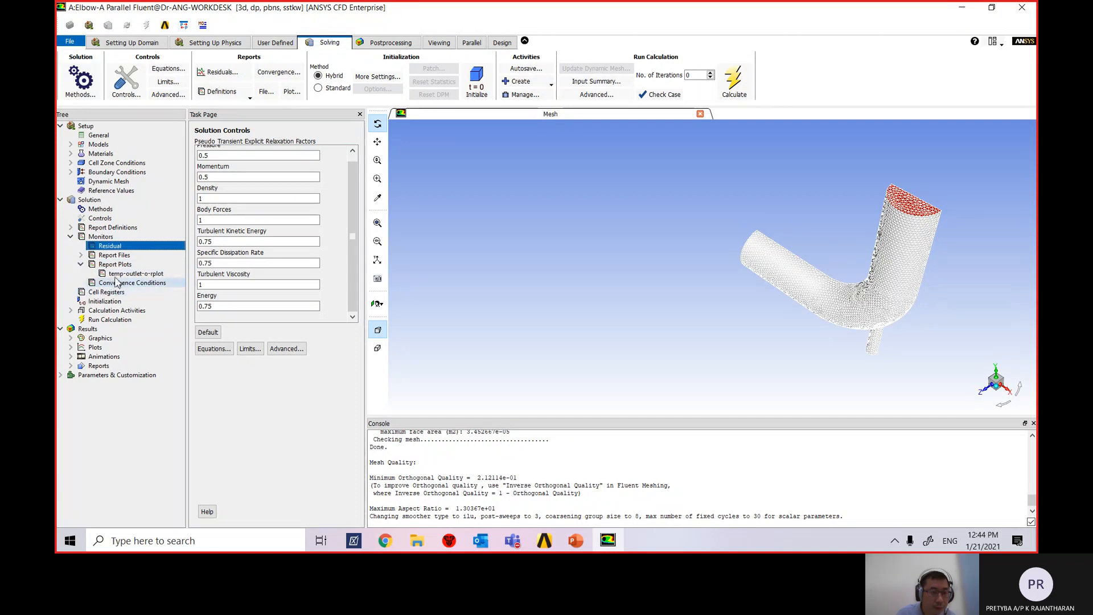
pyautogui.doubleClick(139, 274)
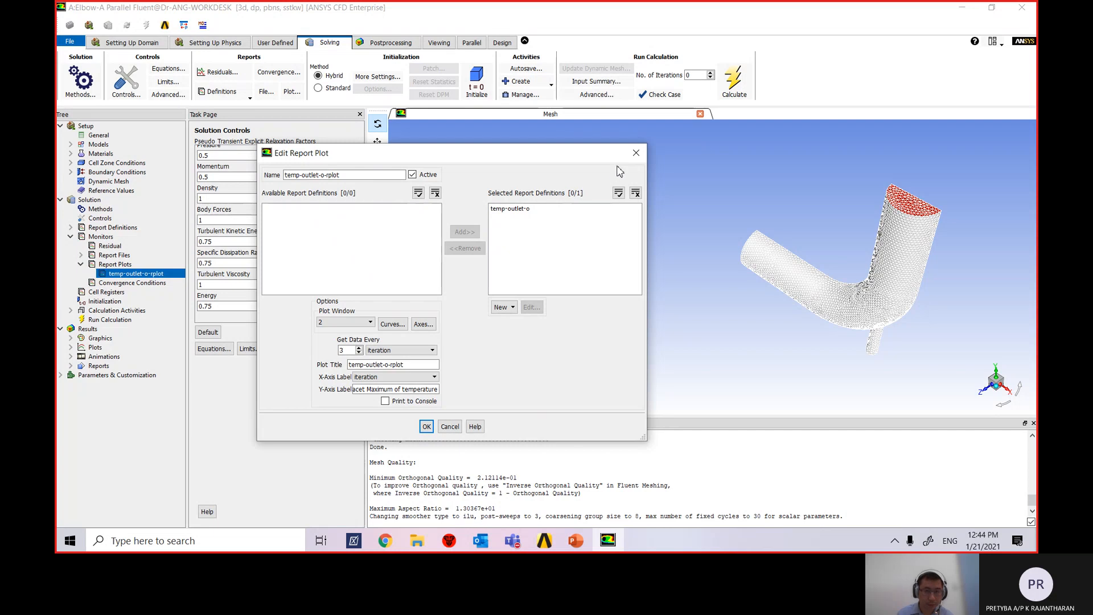
pyautogui.click(636, 153)
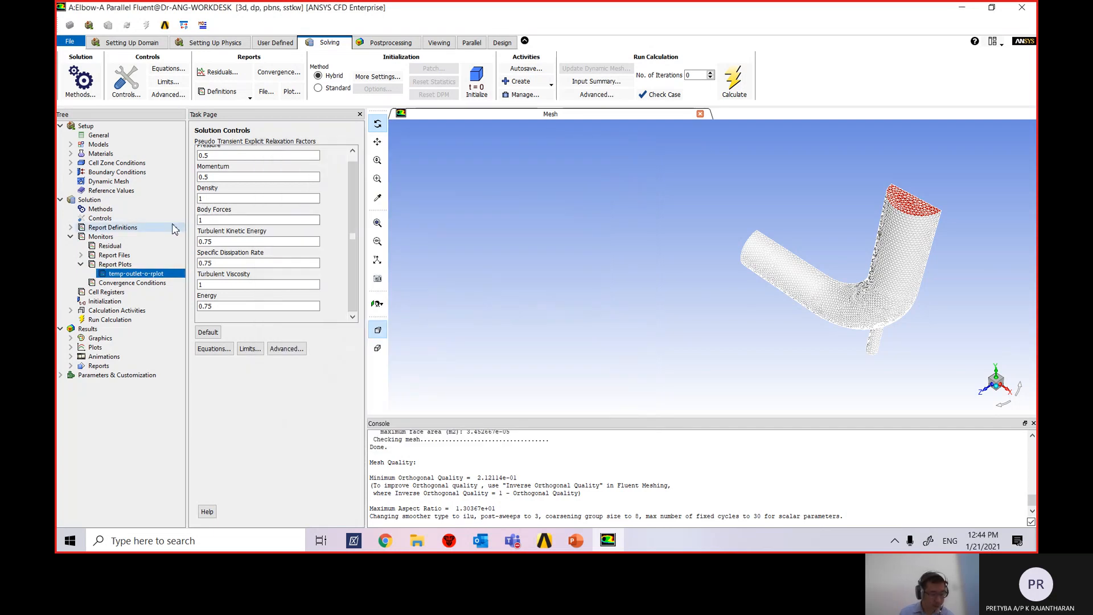
pyautogui.click(81, 256)
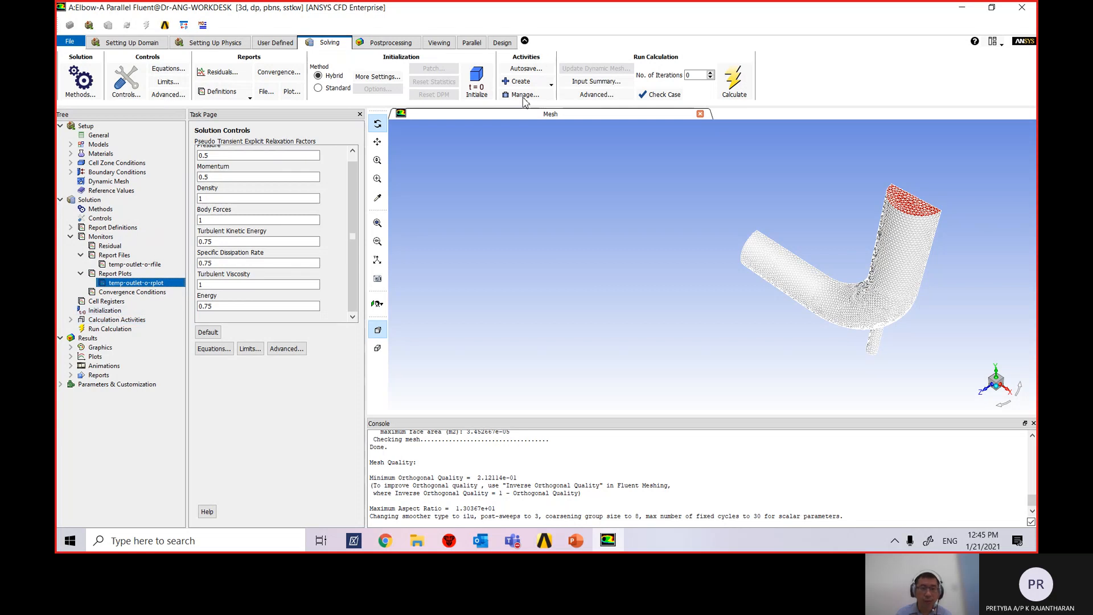
# Hybrid-initialize the elbow flow field from the Initialization page.
pyautogui.click(105, 311)
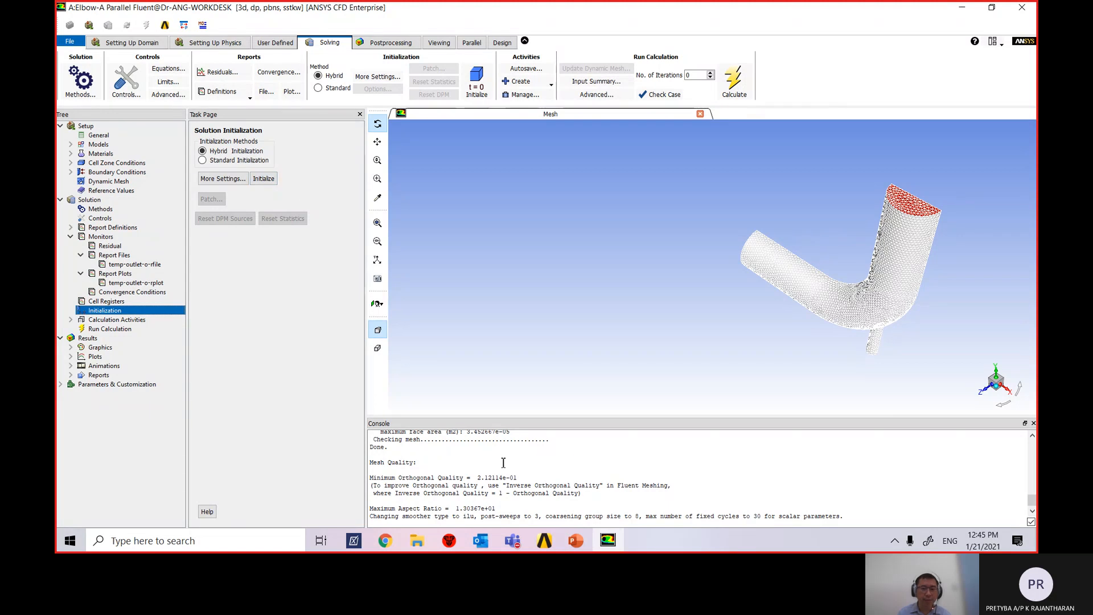
pyautogui.click(264, 180)
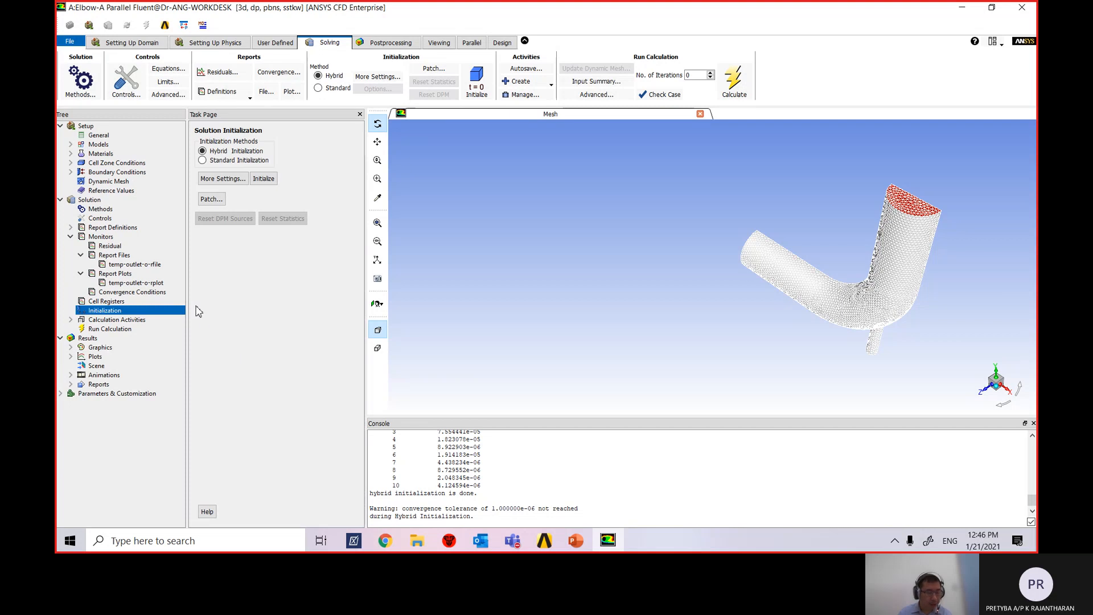
pyautogui.click(124, 330)
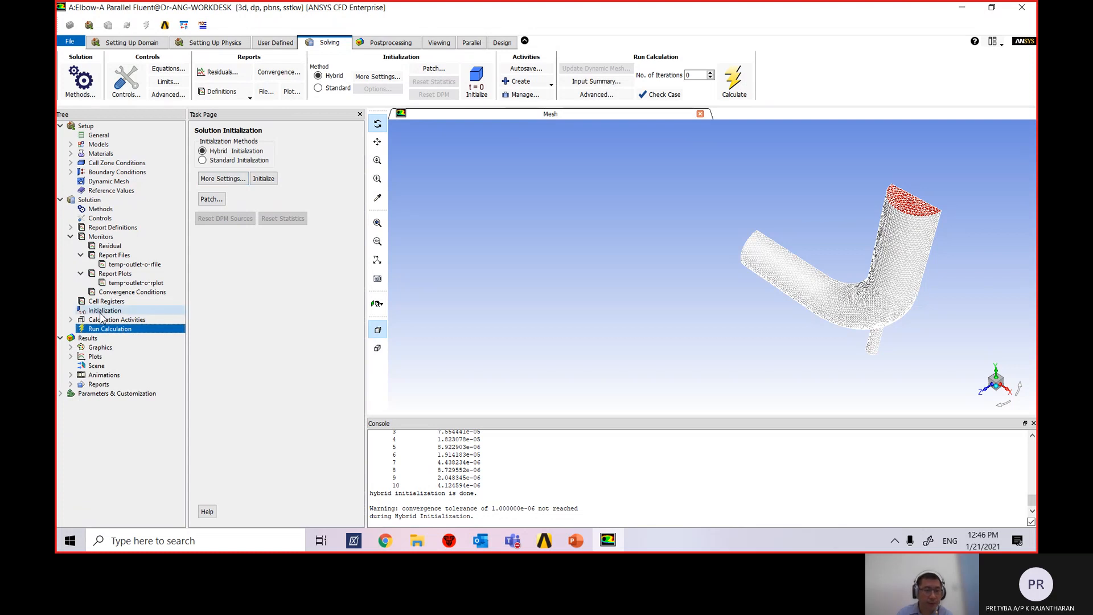
# Change the Run Calculation iteration count to 250.
pyautogui.click(105, 330)
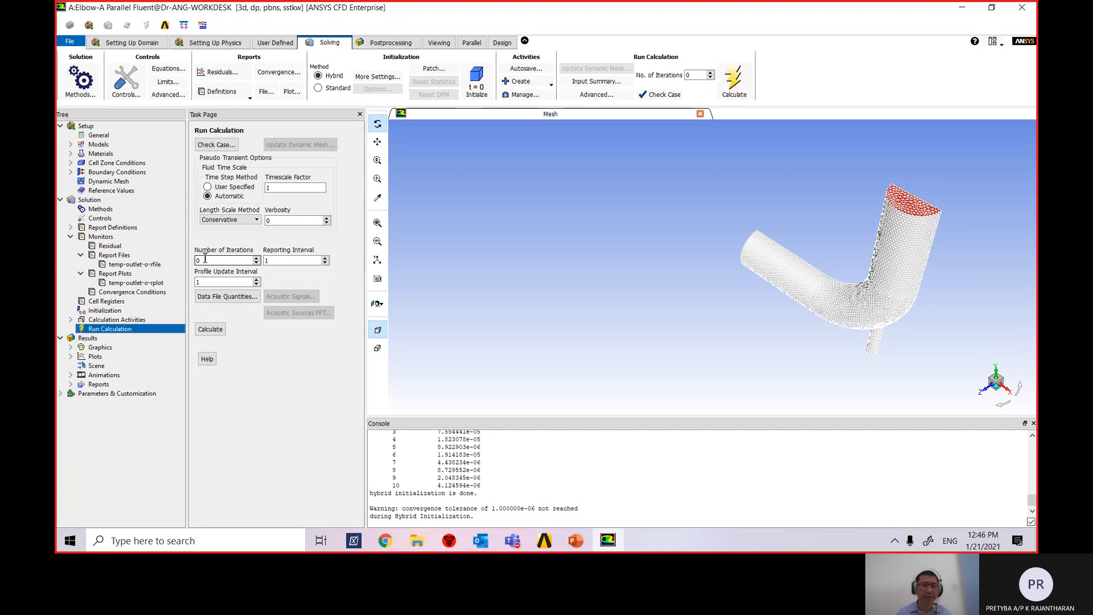
pyautogui.moveTo(205, 260); pyautogui.dragTo(188, 262)
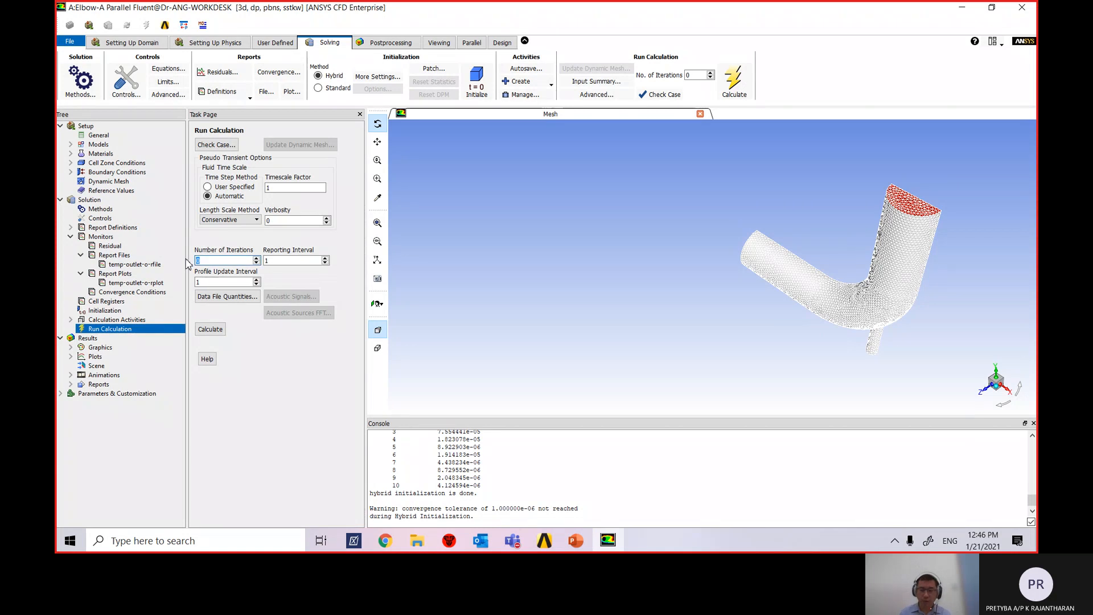
pyautogui.write('1')
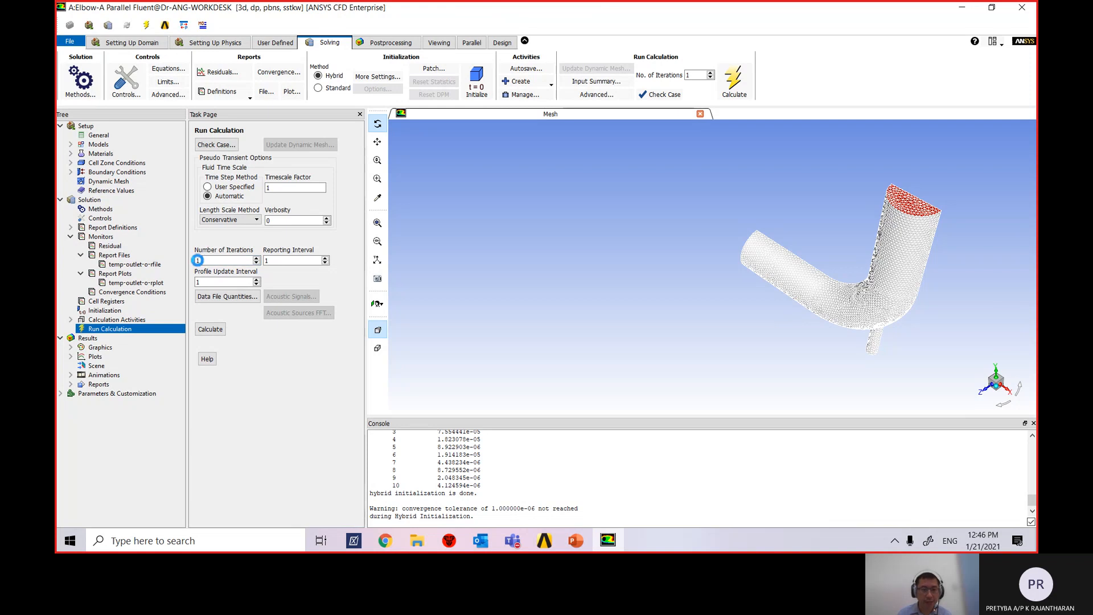
pyautogui.write('250')
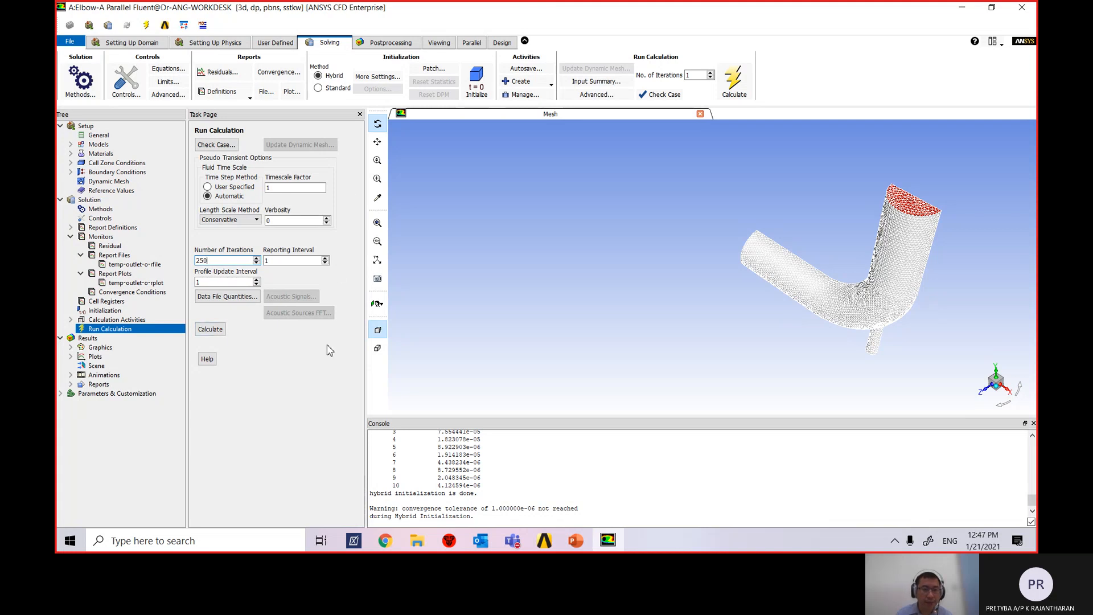
# Run the solution to completion at about 146 iterations, checking the residual and outlet-temperature plots.
pyautogui.click(210, 329)
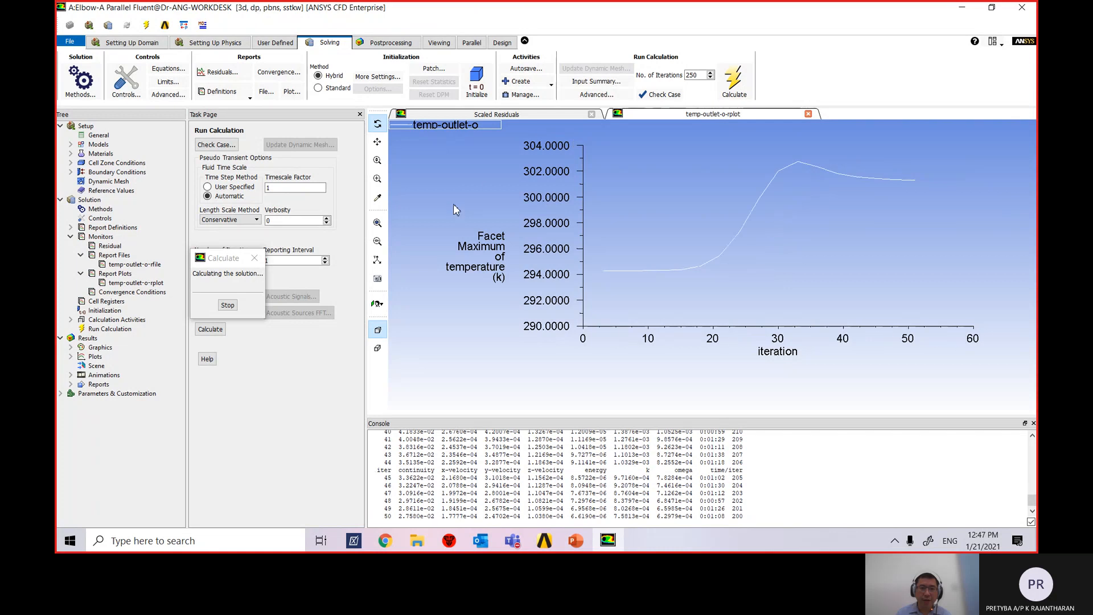
pyautogui.click(505, 114)
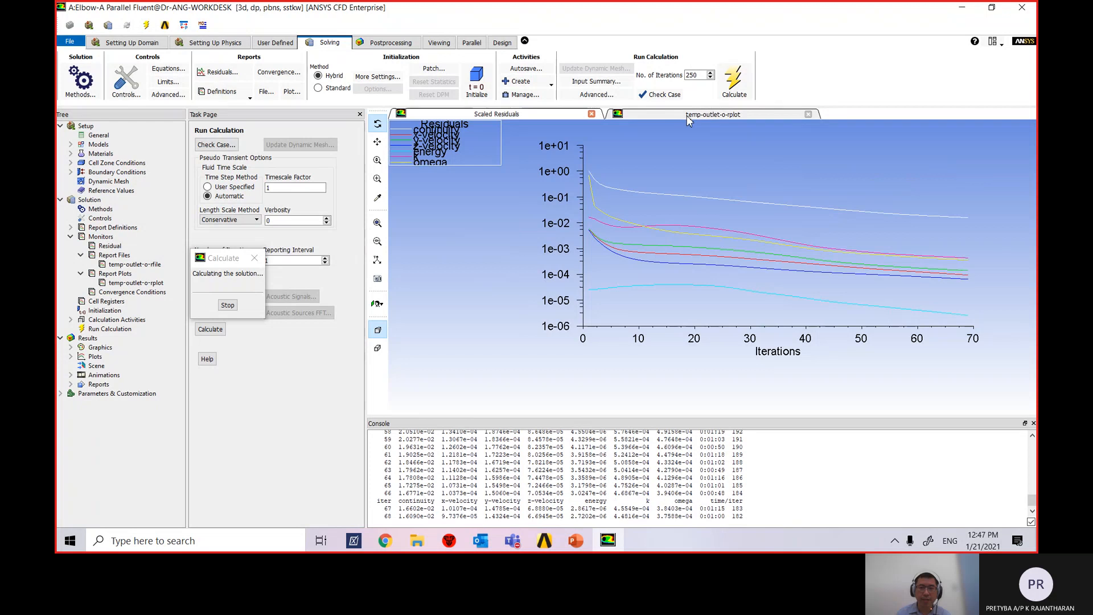
pyautogui.click(708, 116)
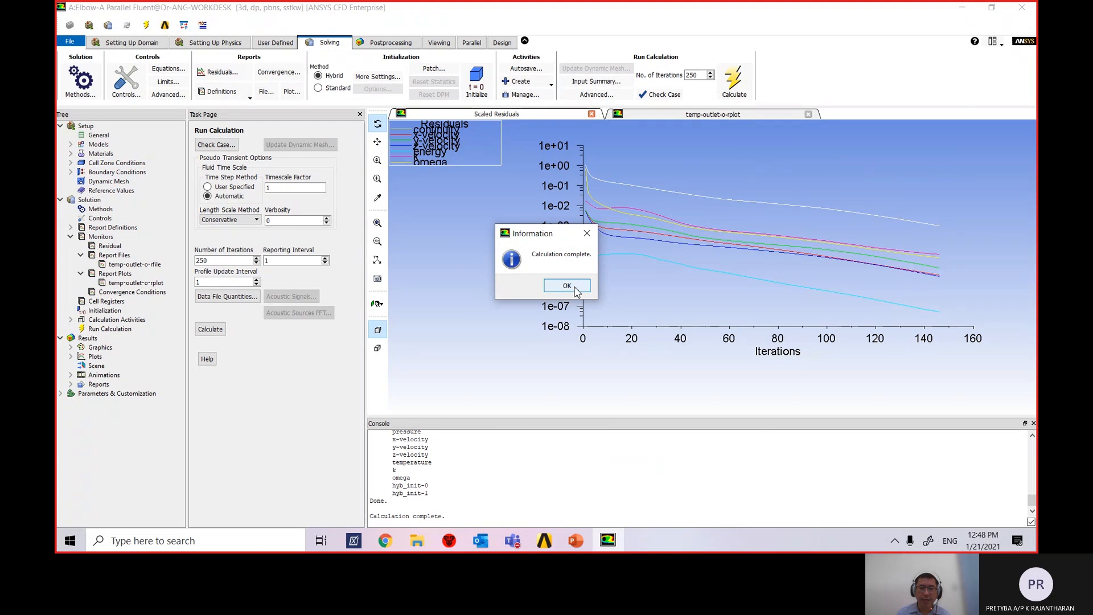
pyautogui.click(567, 285)
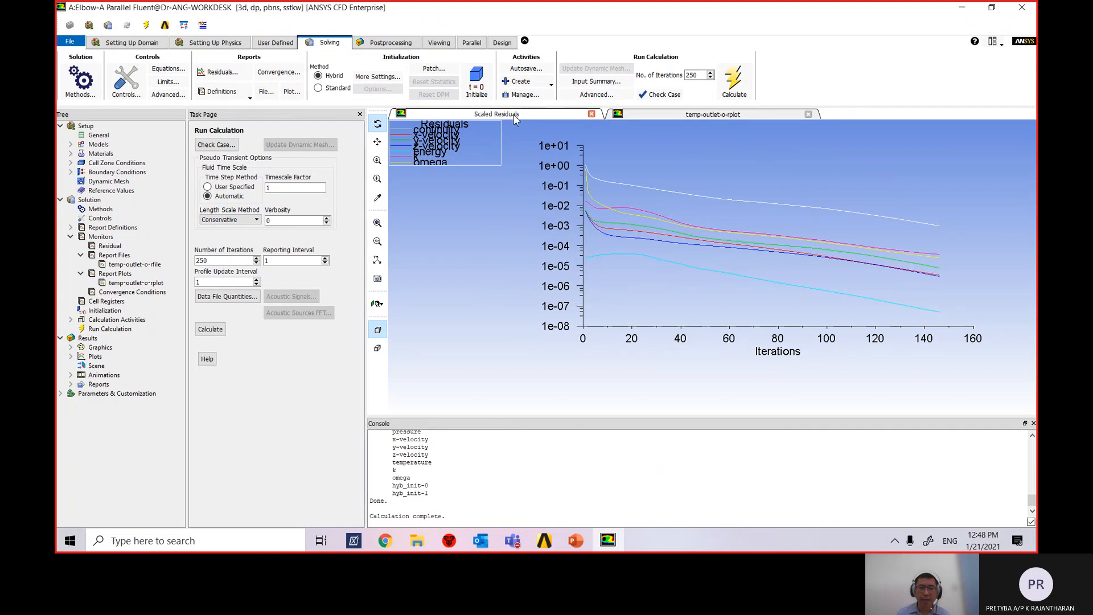
pyautogui.click(683, 114)
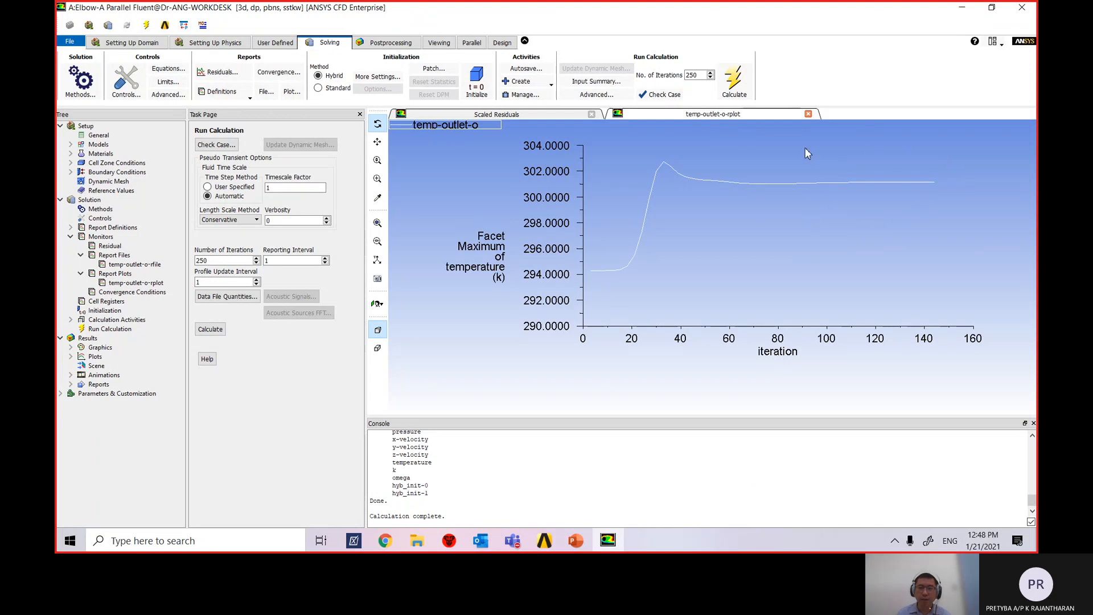
pyautogui.click(516, 114)
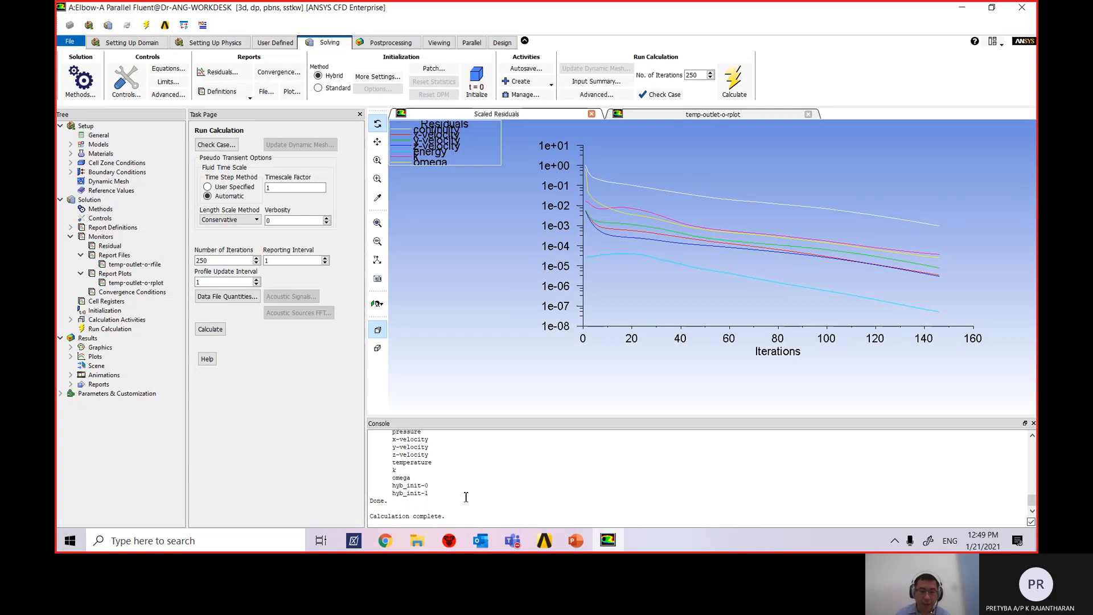
pyautogui.scroll(4, 465, 462)
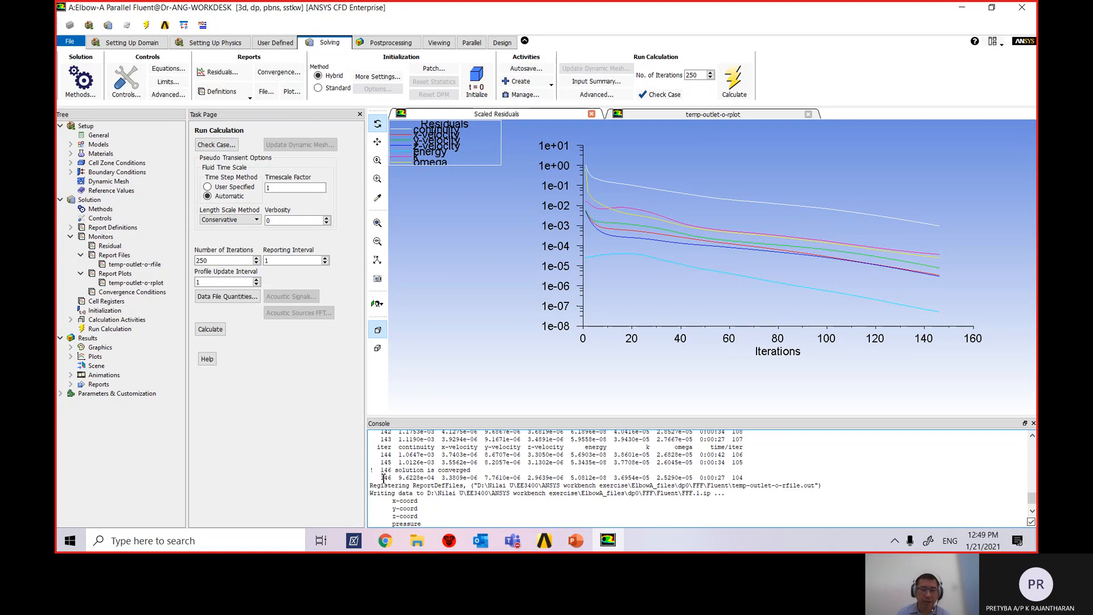
pyautogui.click(777, 115)
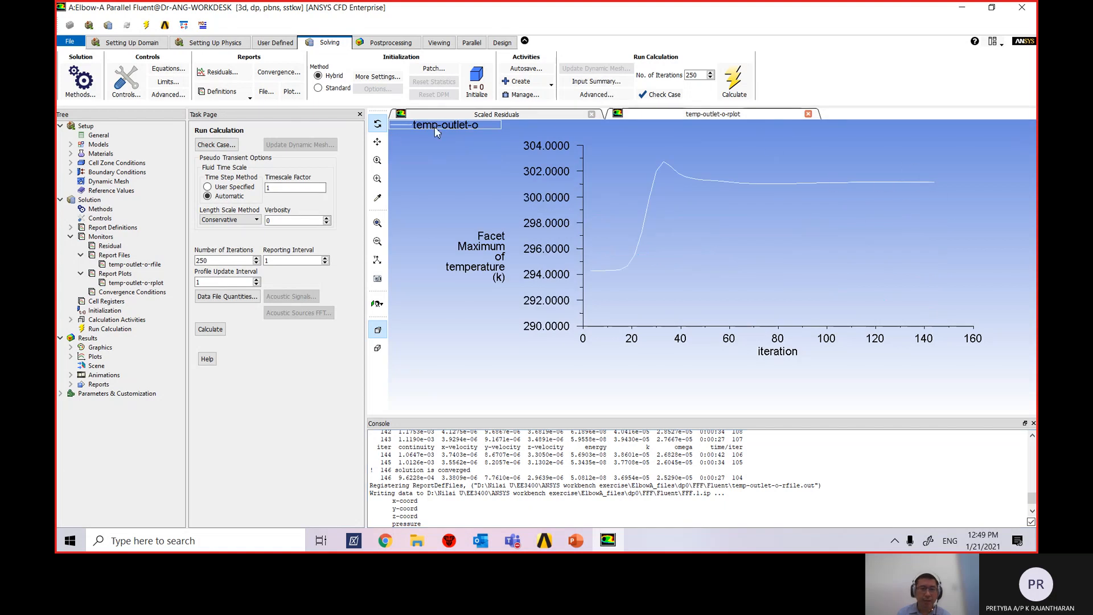
pyautogui.click(555, 117)
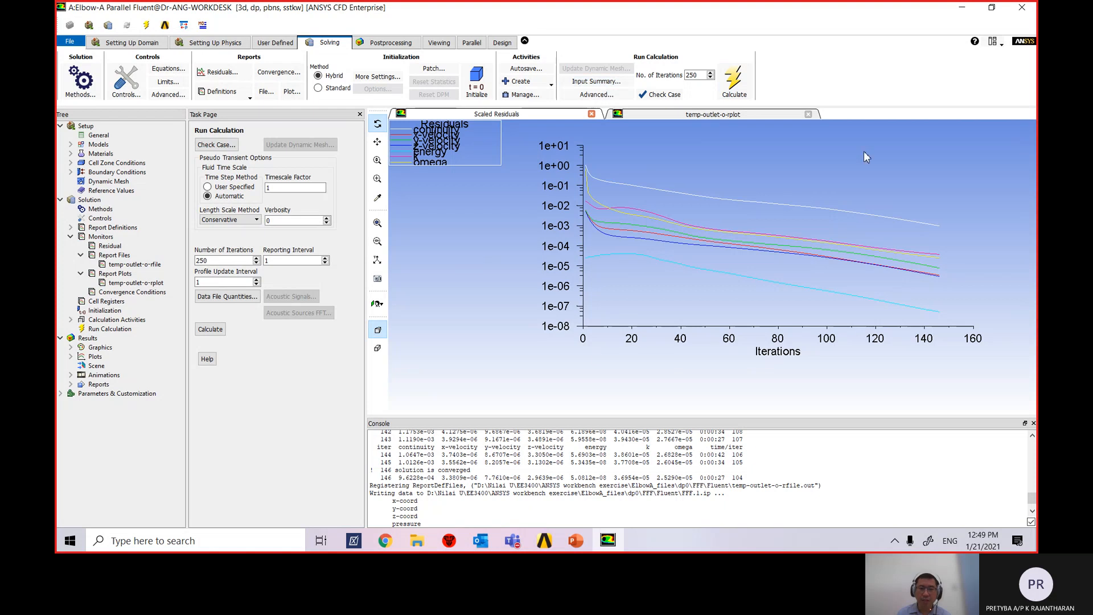
pyautogui.click(655, 116)
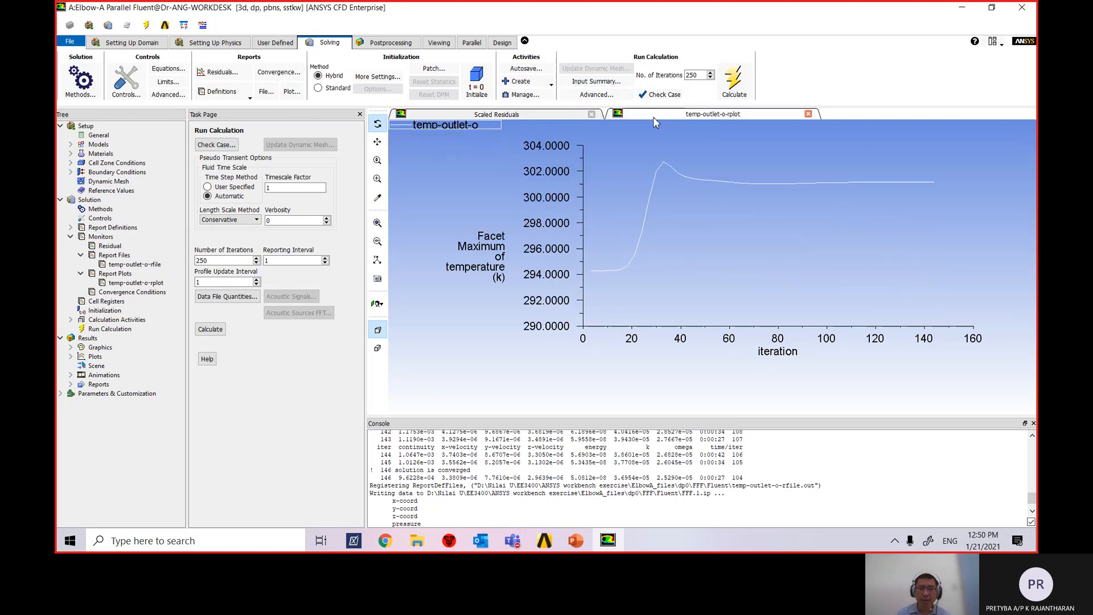
pyautogui.click(511, 116)
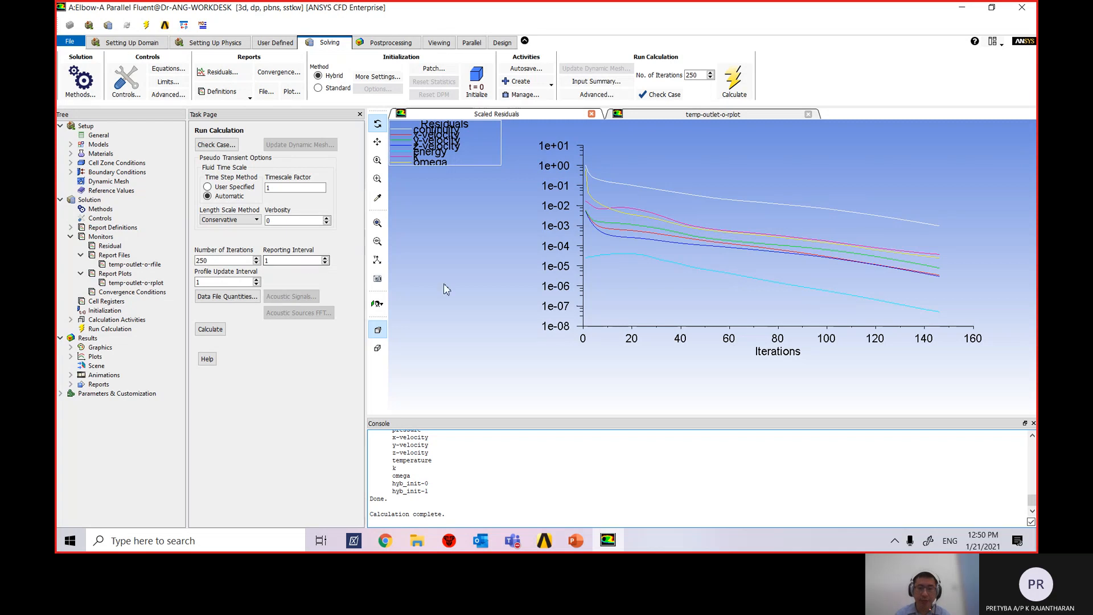
# Quit Fluent and confirm, so the case and data files are written.
pyautogui.click(1024, 8)
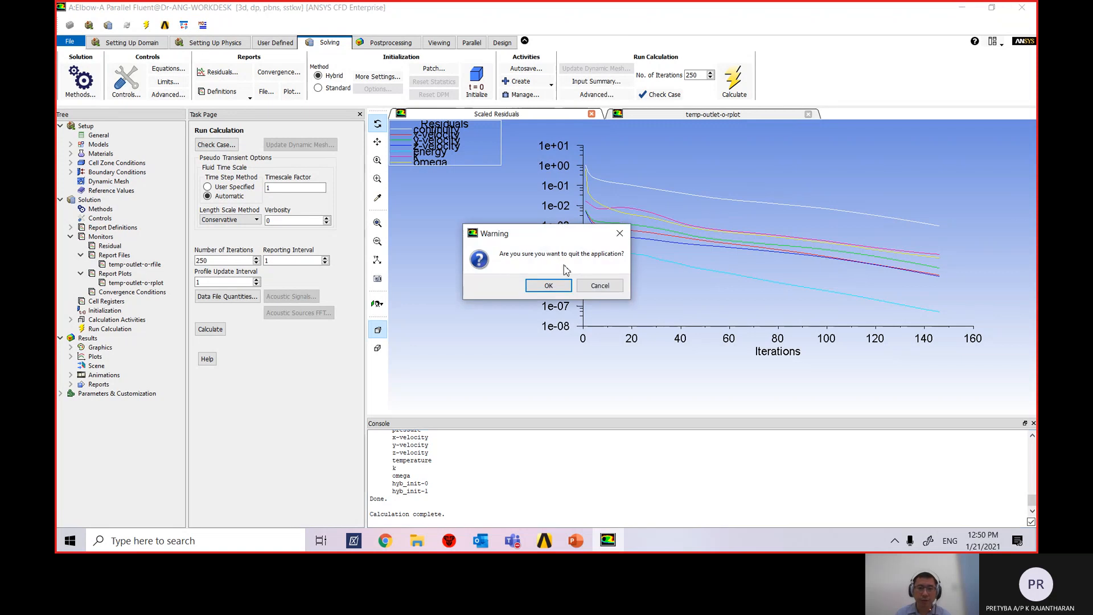
pyautogui.click(562, 288)
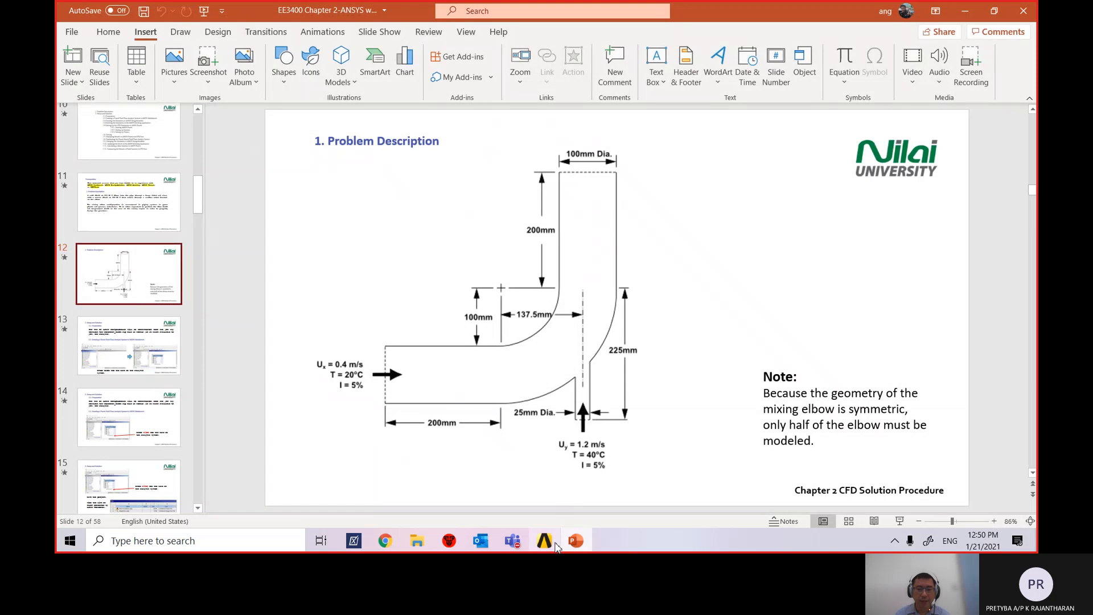
# Bring the ElbowA Workbench project to the front from the taskbar.
pyautogui.click(556, 546)
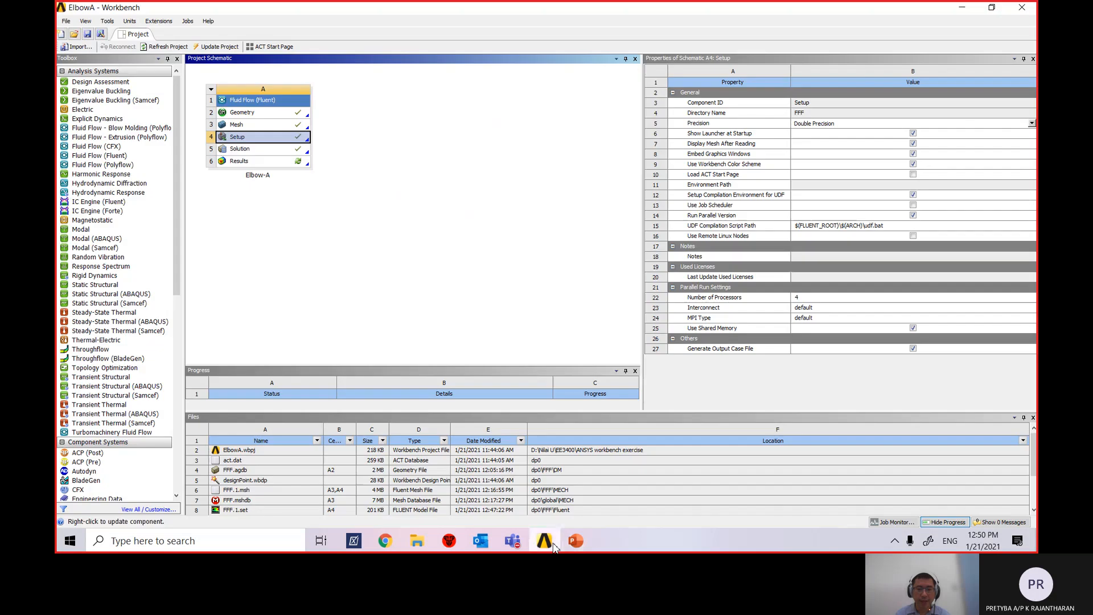
# Open the Results cell of the ElbowA schematic in CFD-Post via Edit.
pyautogui.click(291, 164)
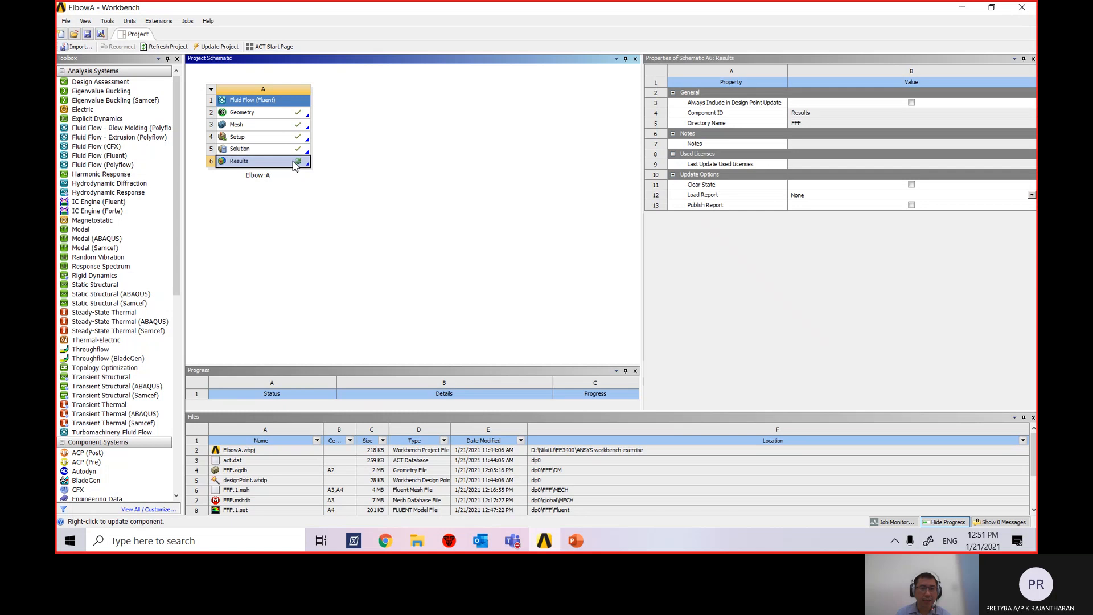
pyautogui.rightClick(295, 166)
pyautogui.click(312, 169)
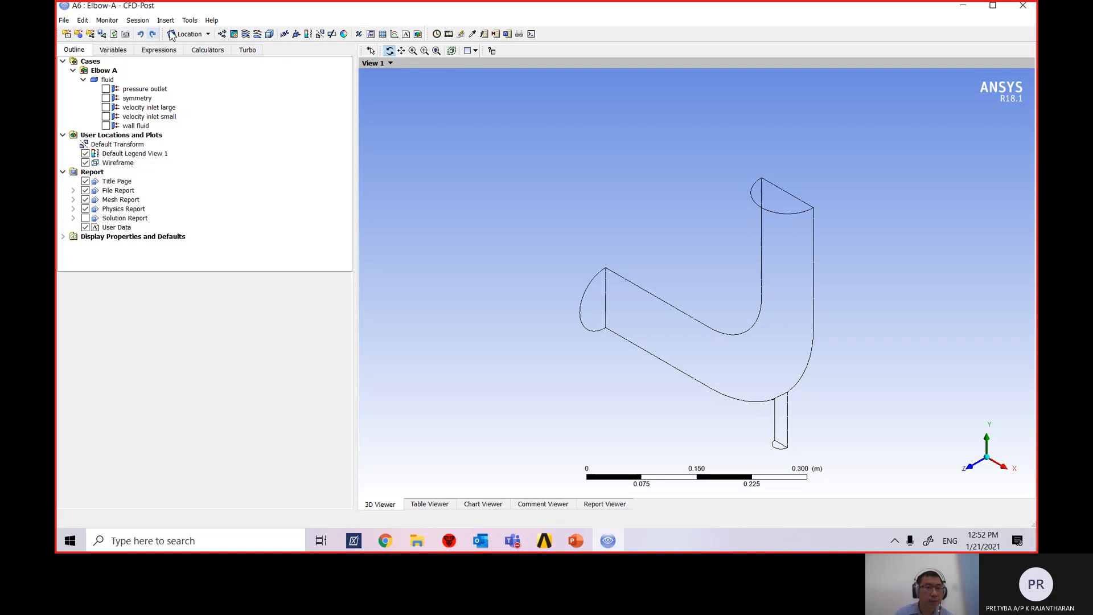
# Select symmetry in the Outline and insert a contour named Contour 1.
pyautogui.click(190, 21)
pyautogui.moveTo(166, 22)
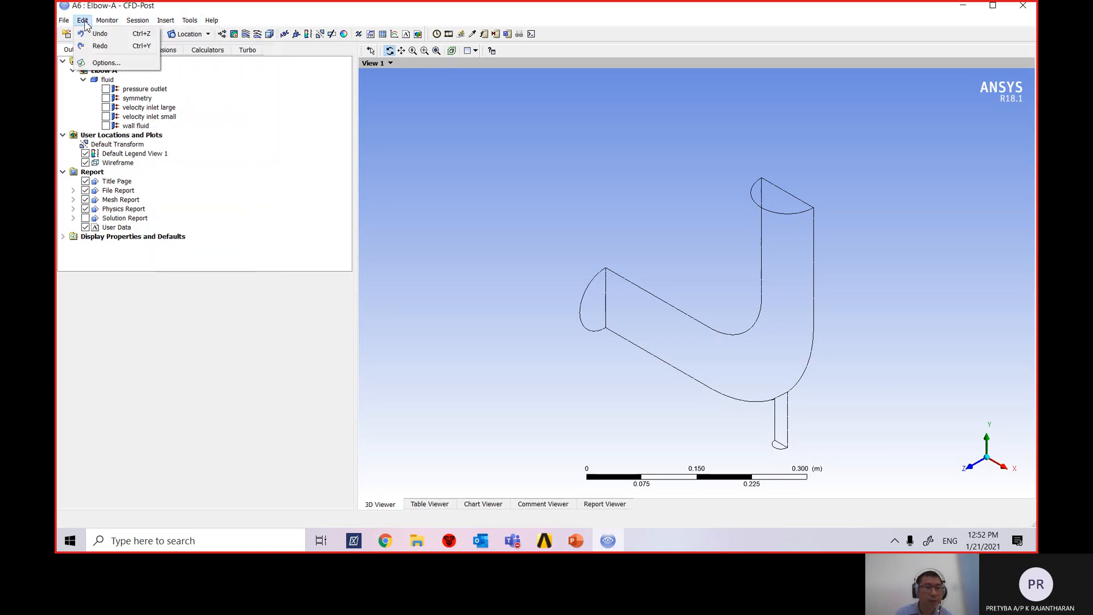
pyautogui.moveTo(60, 22)
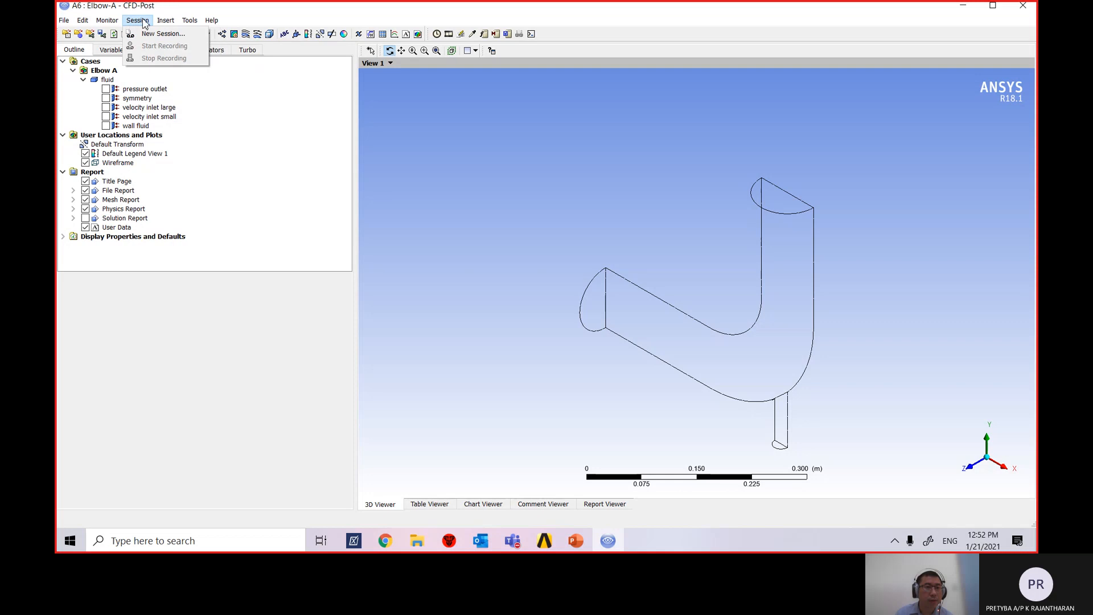
pyautogui.click(286, 100)
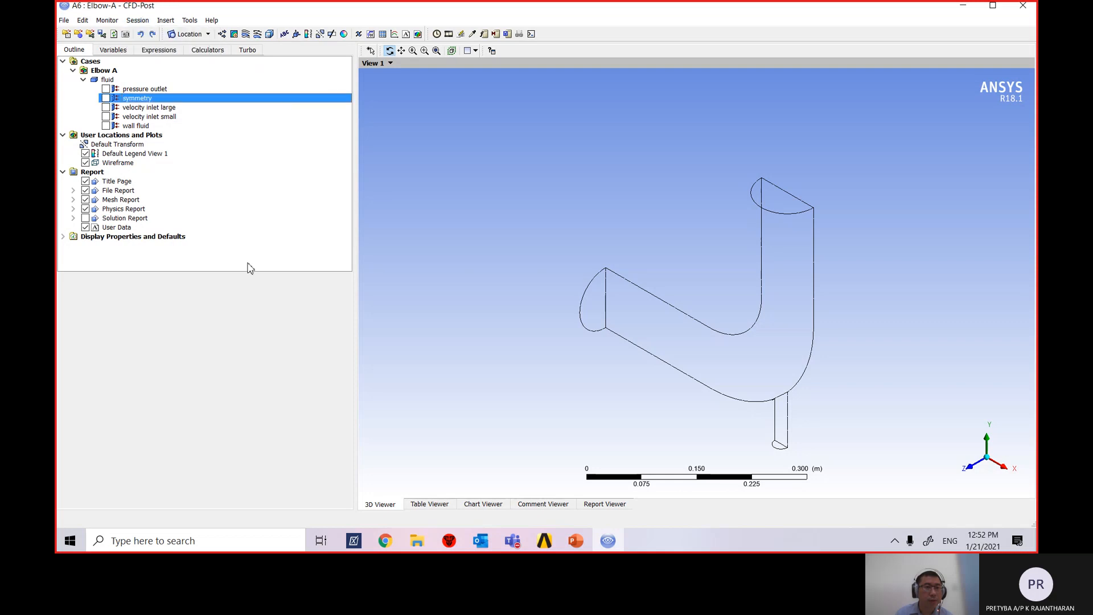
pyautogui.click(234, 35)
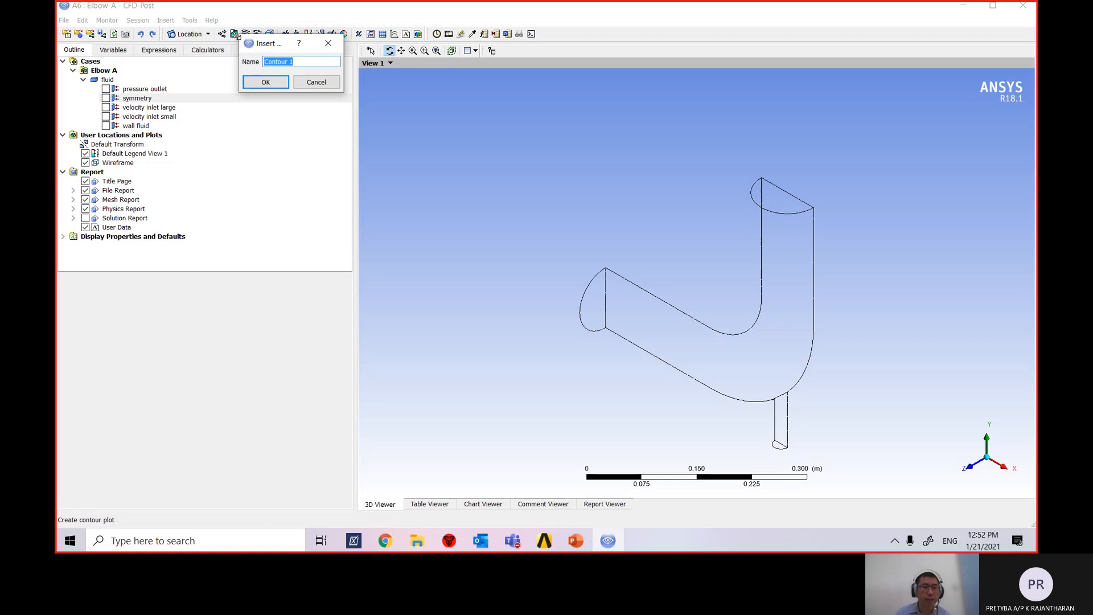
pyautogui.click(266, 83)
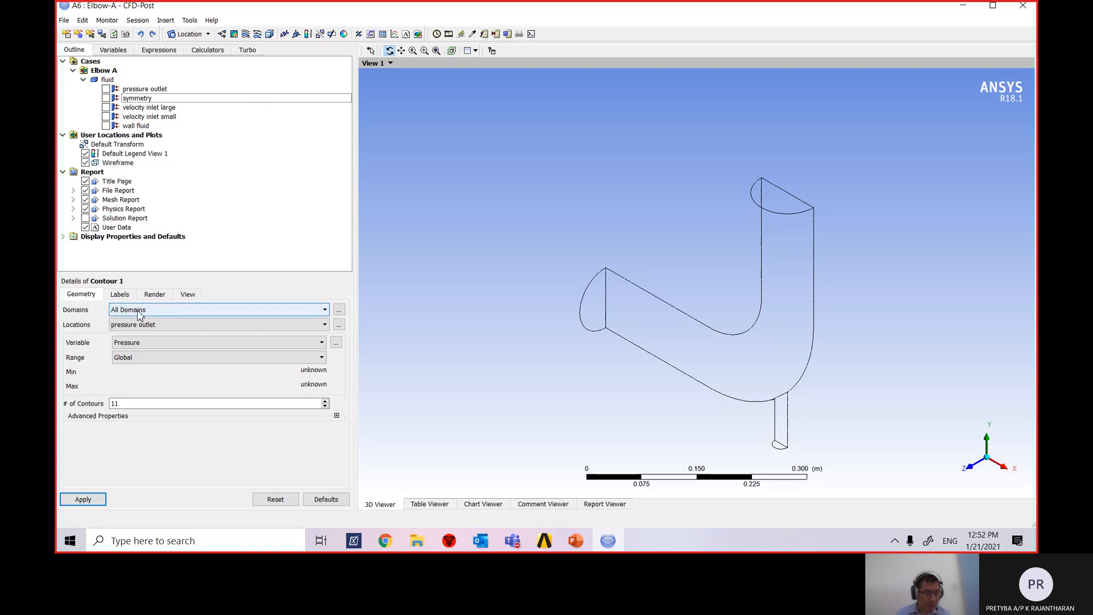
pyautogui.click(139, 314)
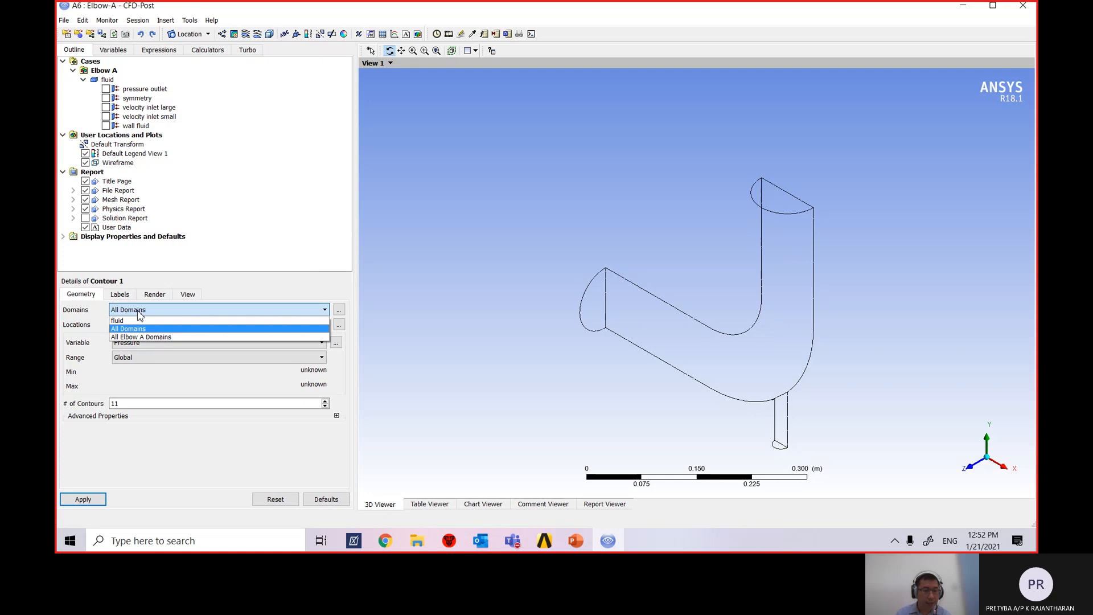
pyautogui.click(139, 314)
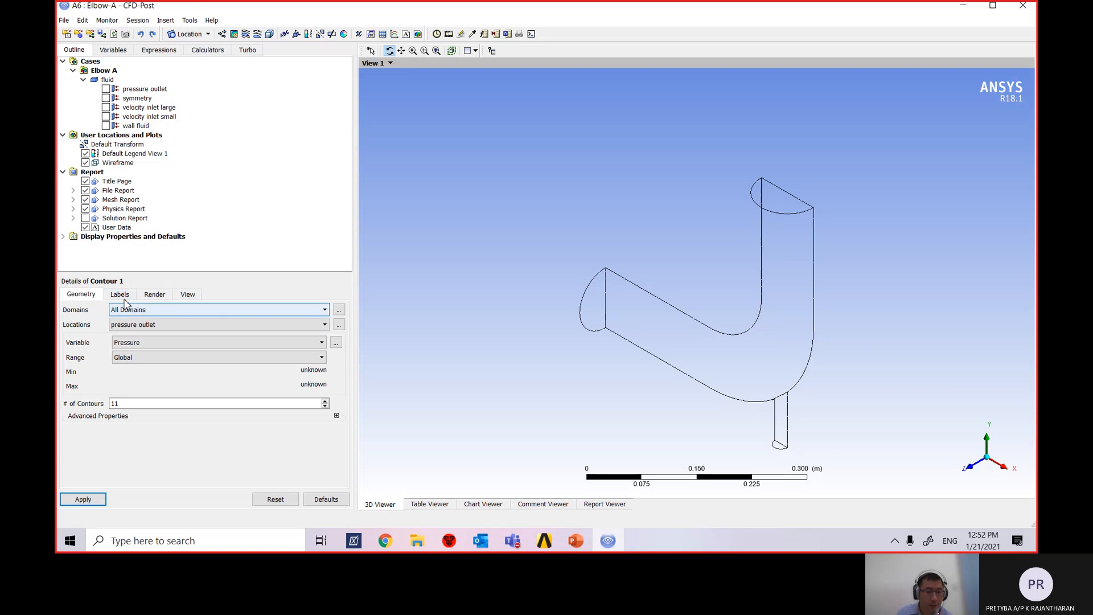
pyautogui.click(119, 296)
pyautogui.click(81, 296)
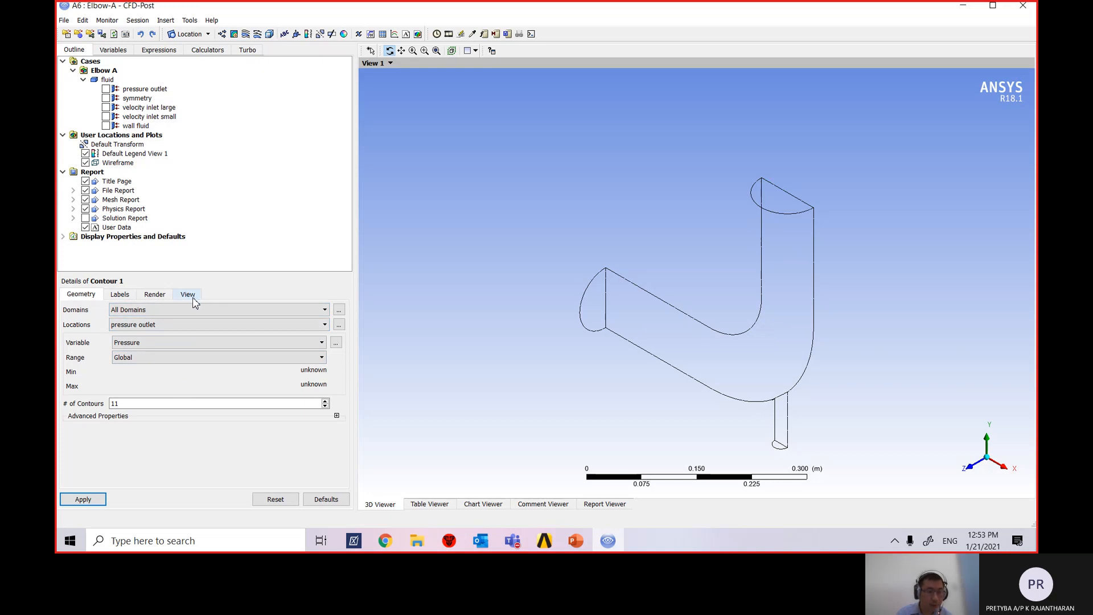
pyautogui.click(119, 294)
pyautogui.click(155, 294)
pyautogui.click(188, 295)
pyautogui.click(156, 296)
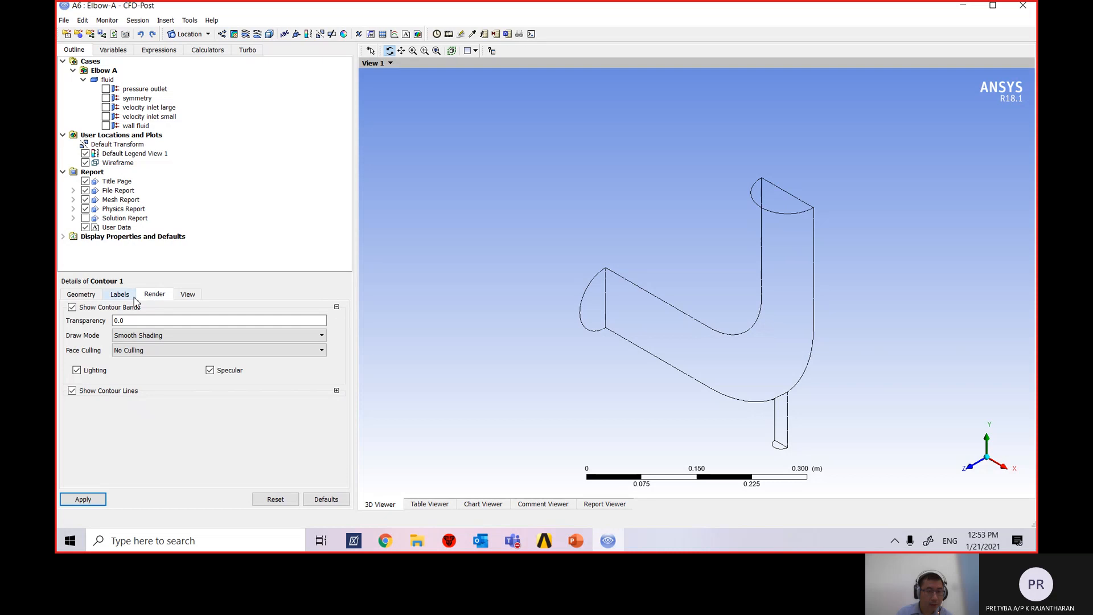
pyautogui.click(75, 296)
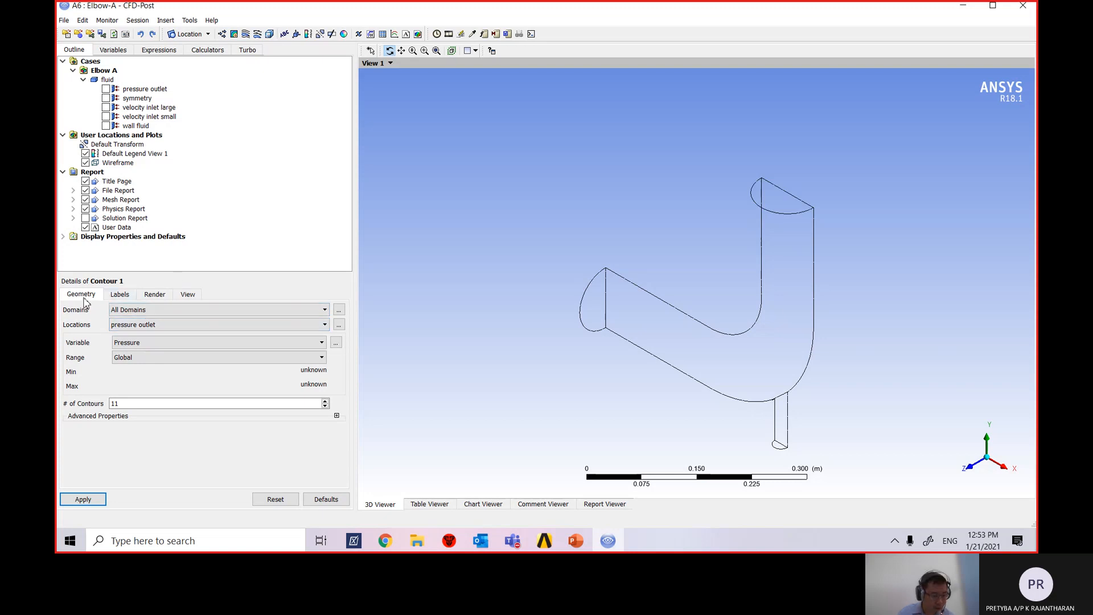
pyautogui.click(138, 317)
pyautogui.click(138, 318)
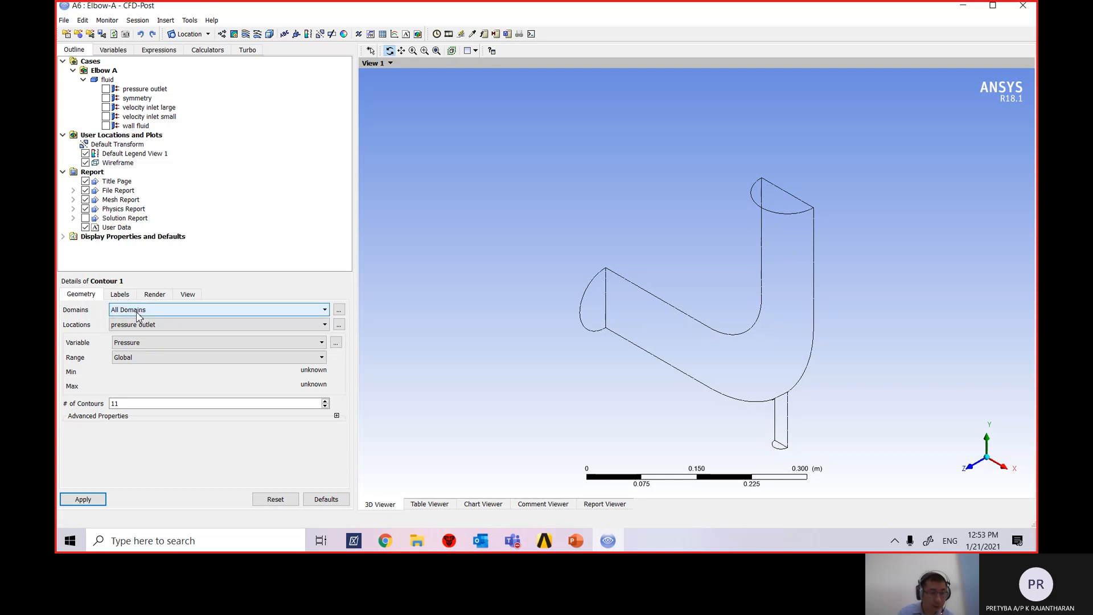
pyautogui.click(148, 326)
pyautogui.click(151, 315)
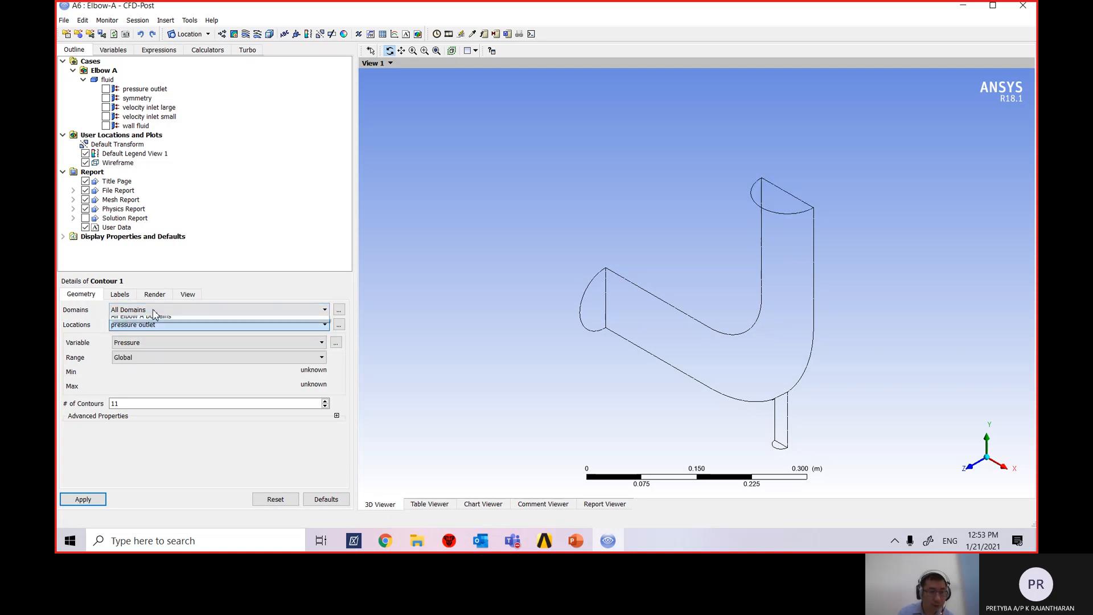
pyautogui.click(153, 313)
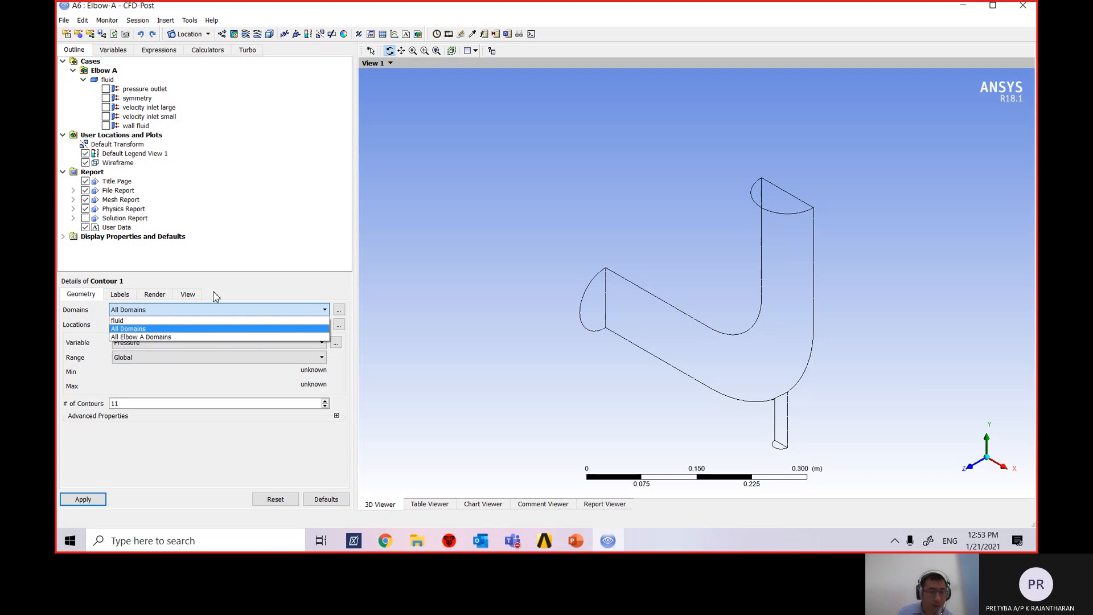
pyautogui.click(244, 289)
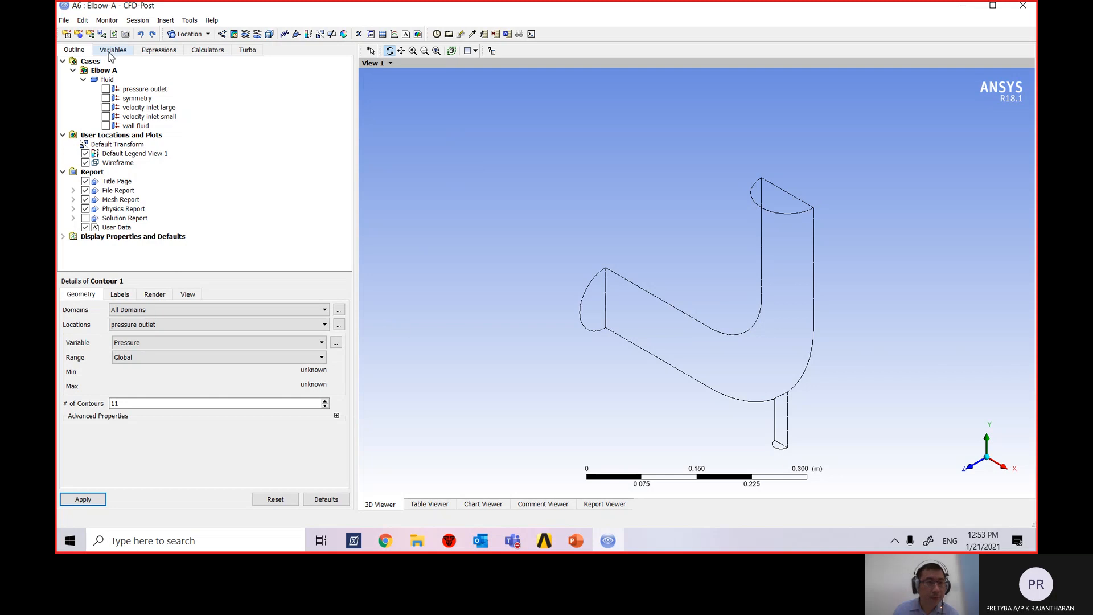
pyautogui.click(64, 22)
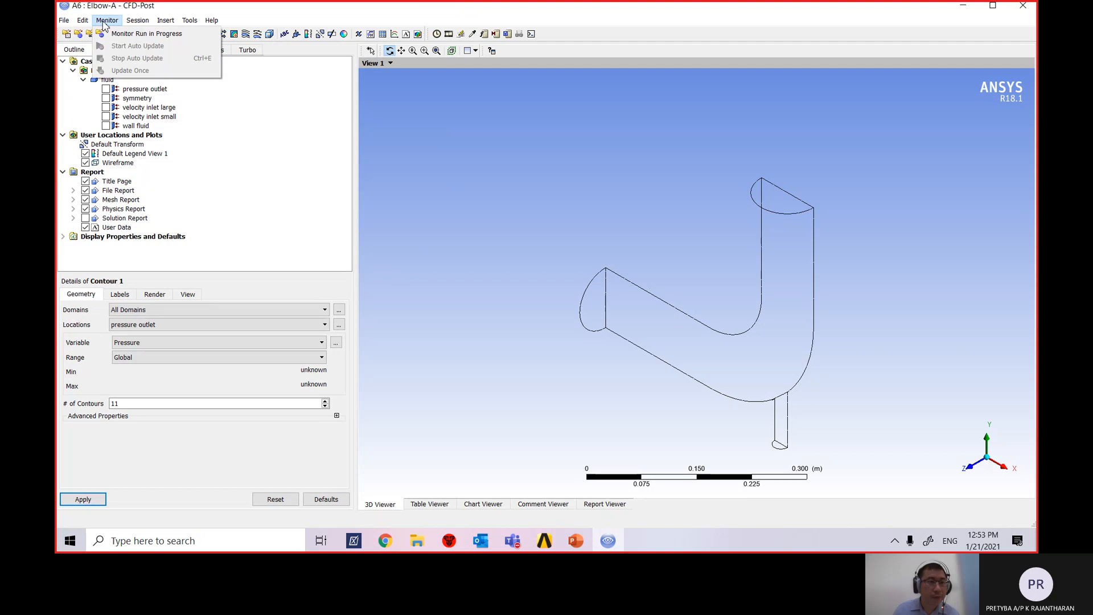
pyautogui.moveTo(131, 27)
pyautogui.moveTo(169, 27)
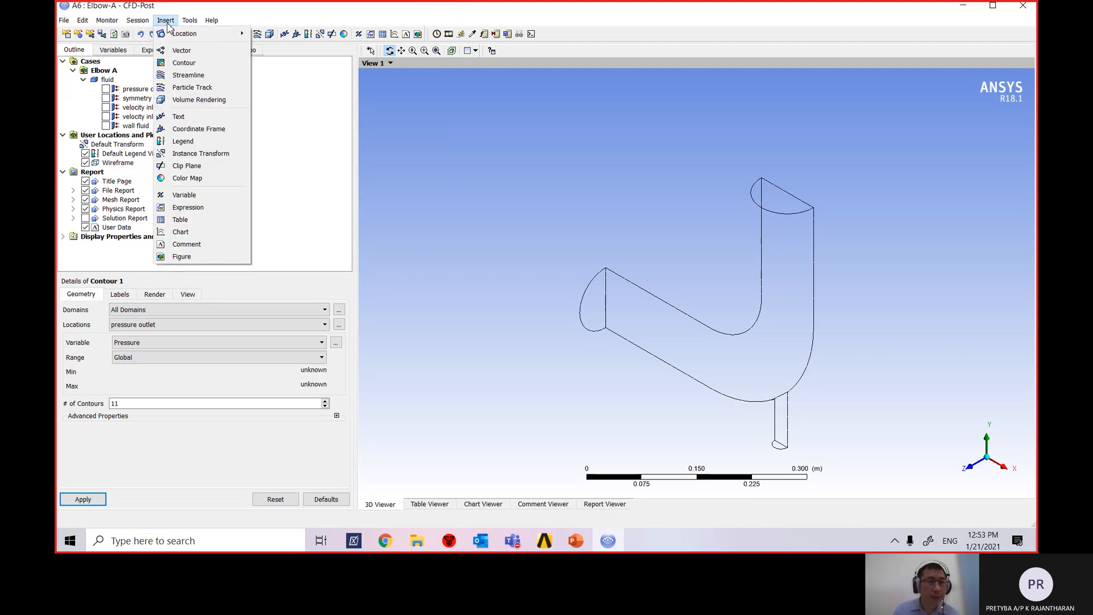
pyautogui.click(192, 64)
pyautogui.click(225, 108)
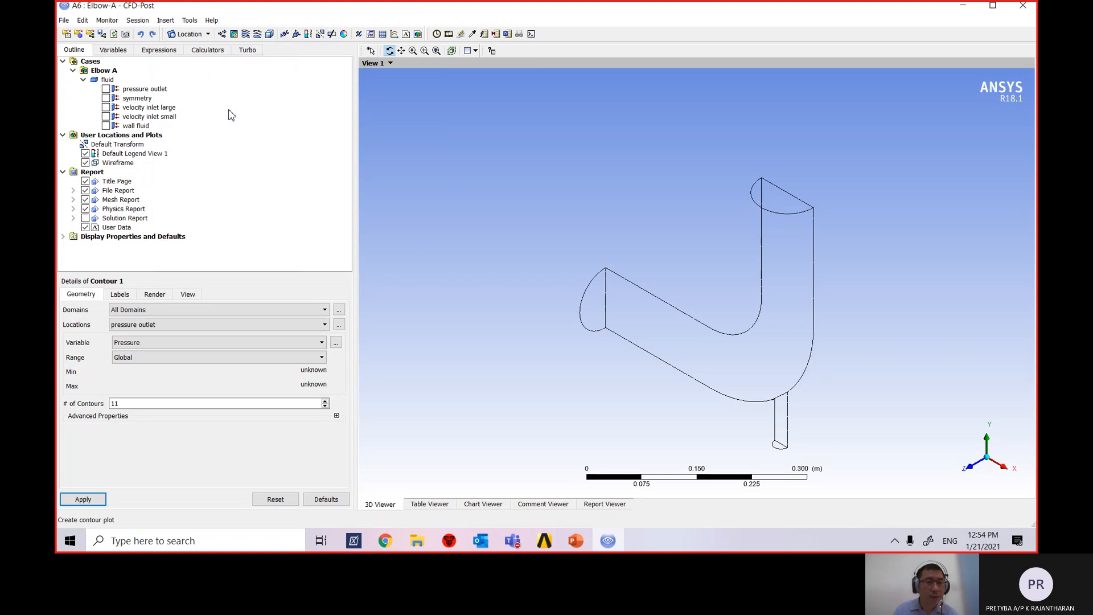
pyautogui.click(133, 297)
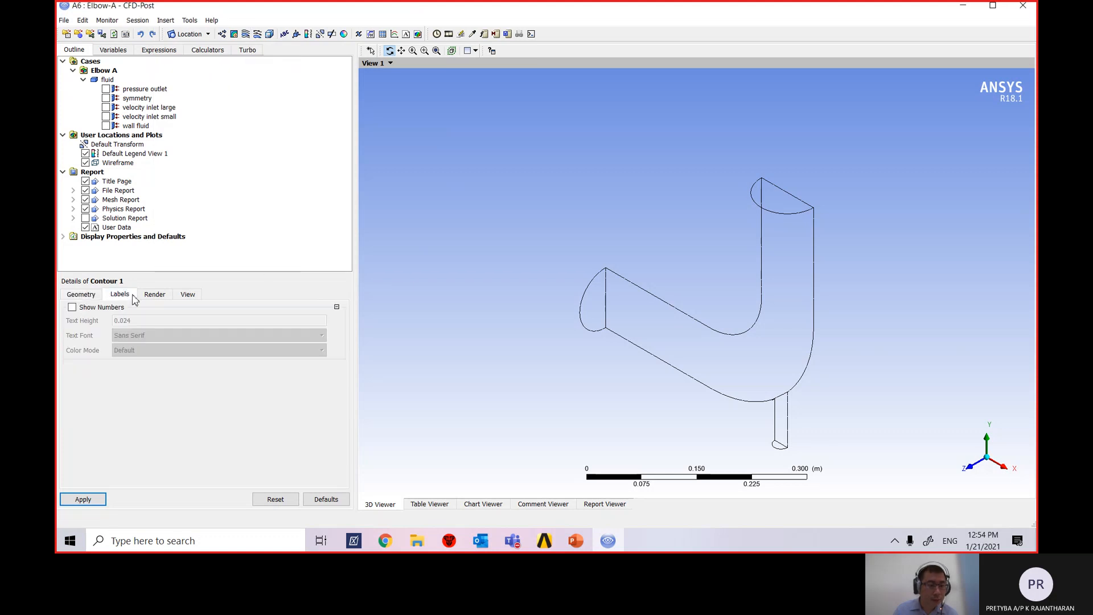
pyautogui.click(155, 294)
pyautogui.click(188, 294)
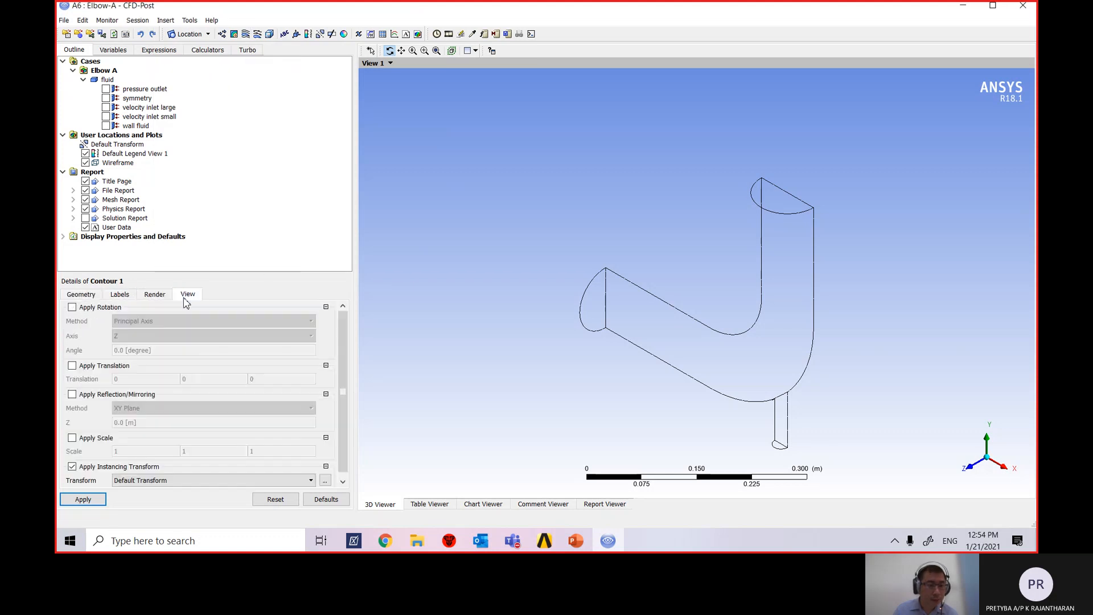
pyautogui.click(81, 294)
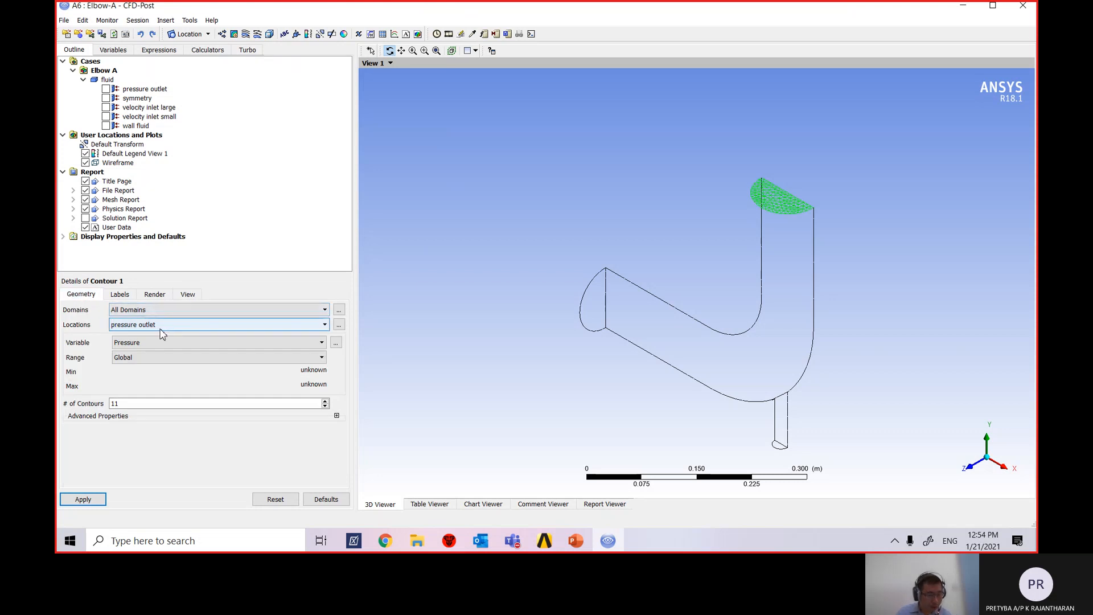
pyautogui.click(130, 295)
pyautogui.click(154, 294)
pyautogui.click(188, 294)
pyautogui.click(120, 294)
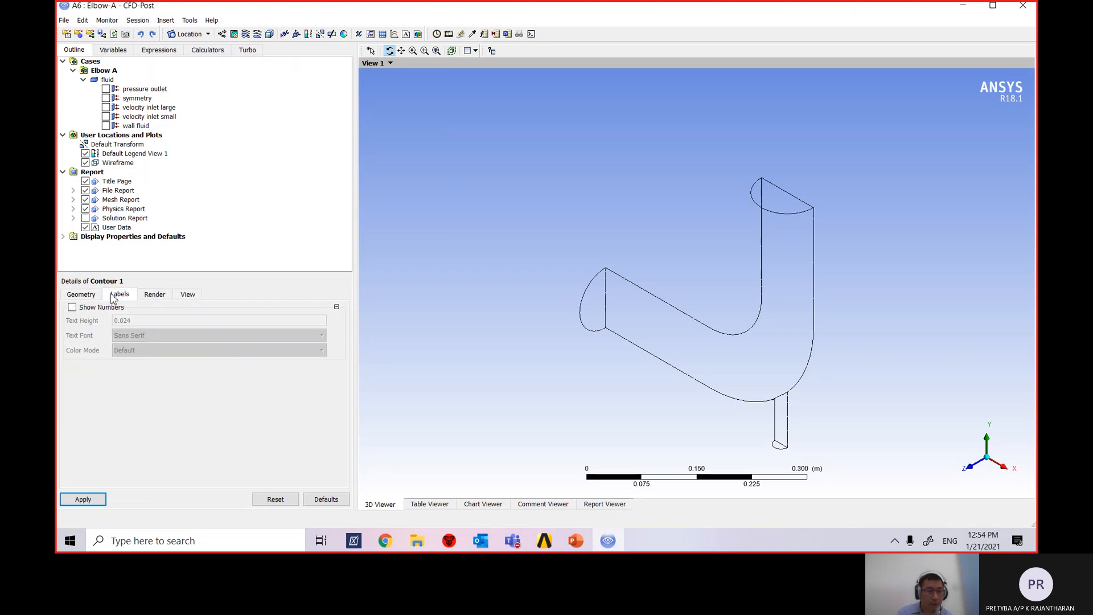
pyautogui.click(81, 294)
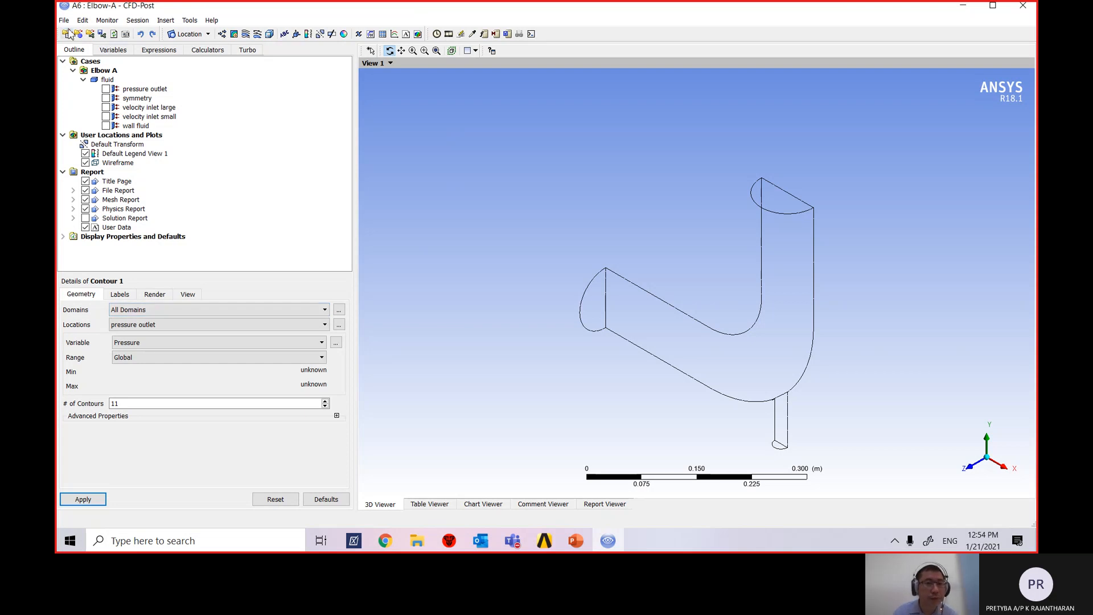
# Browse the Variables and Expressions lists, then return to the Outline tree.
pyautogui.click(112, 51)
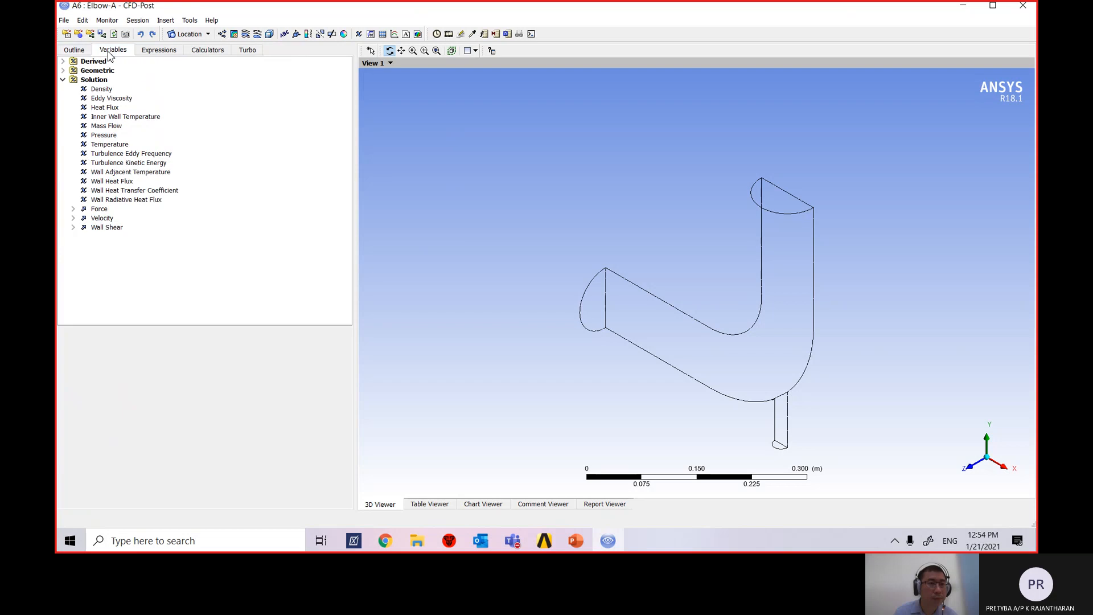
pyautogui.click(84, 51)
pyautogui.click(119, 51)
pyautogui.click(161, 52)
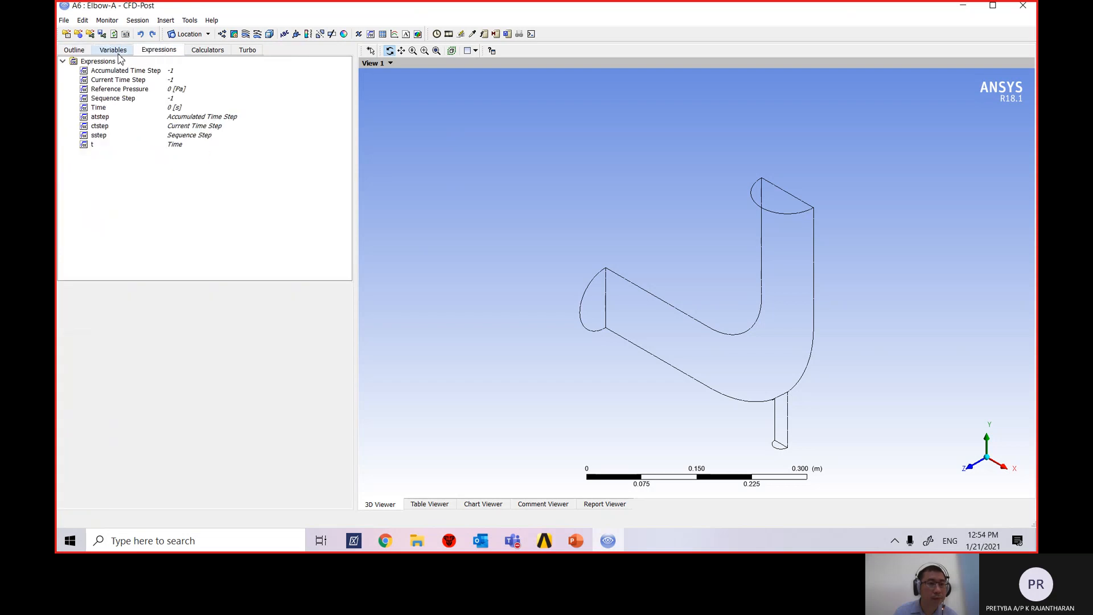
pyautogui.click(114, 52)
pyautogui.click(77, 51)
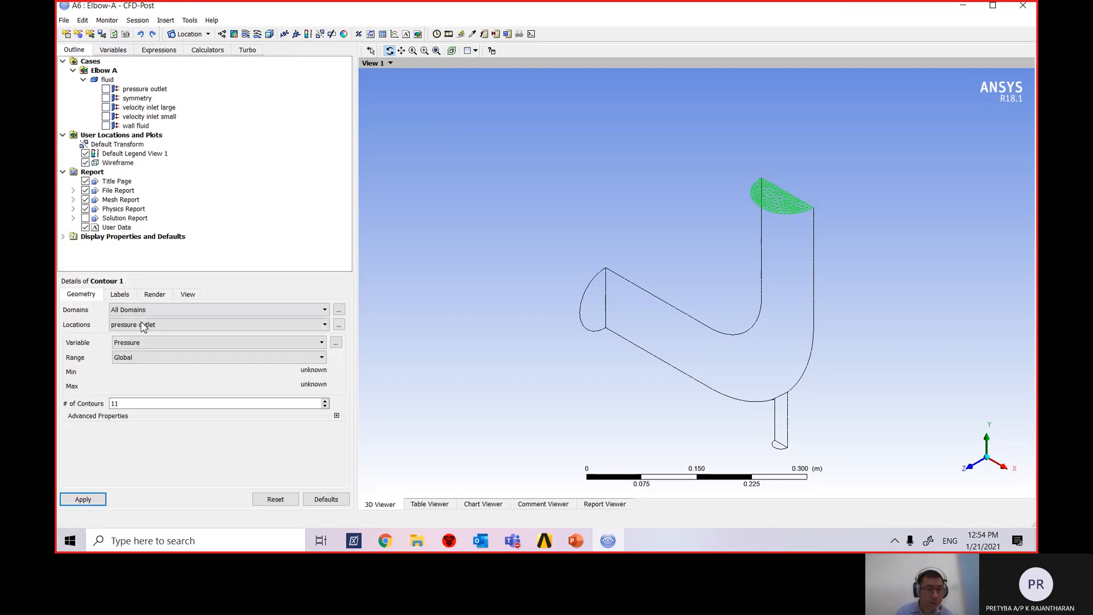
# Place Contour 1 on the symmetry location in the fluid domain with Global range.
pyautogui.click(168, 358)
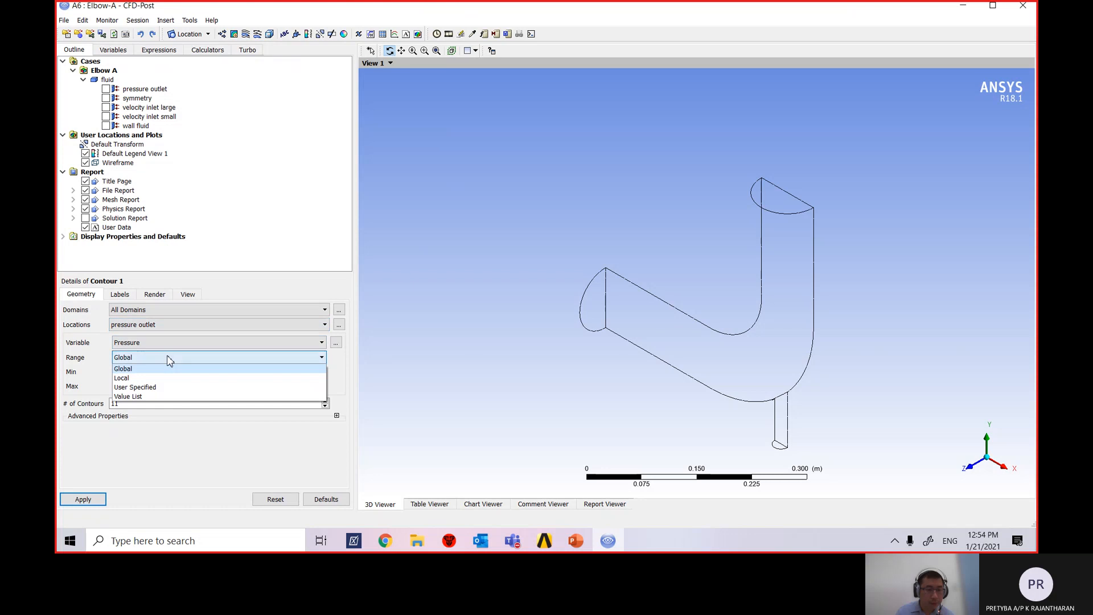
pyautogui.click(169, 359)
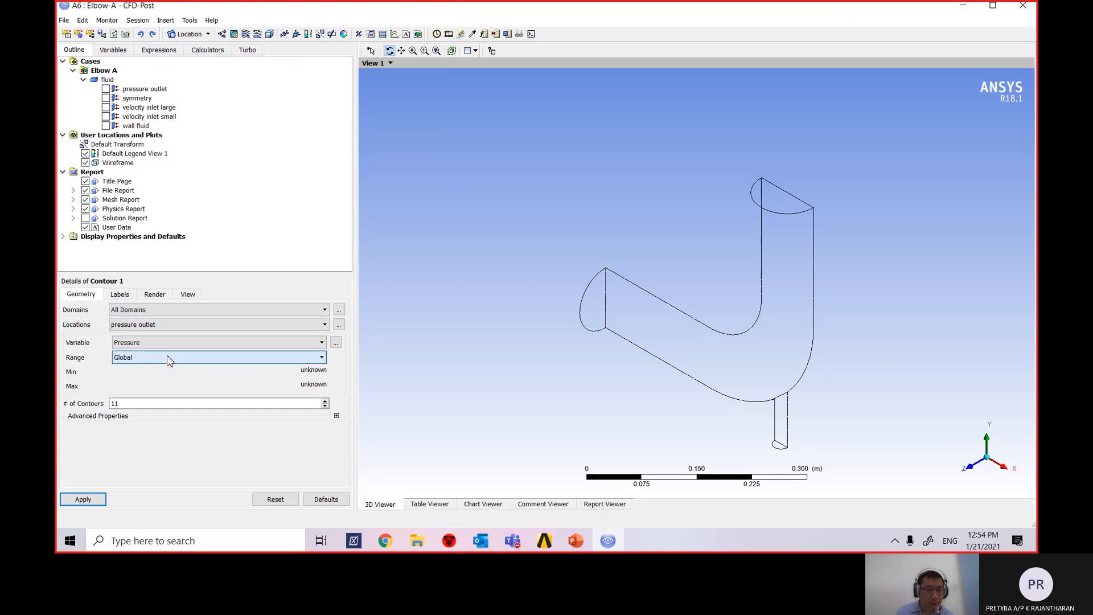
pyautogui.click(179, 309)
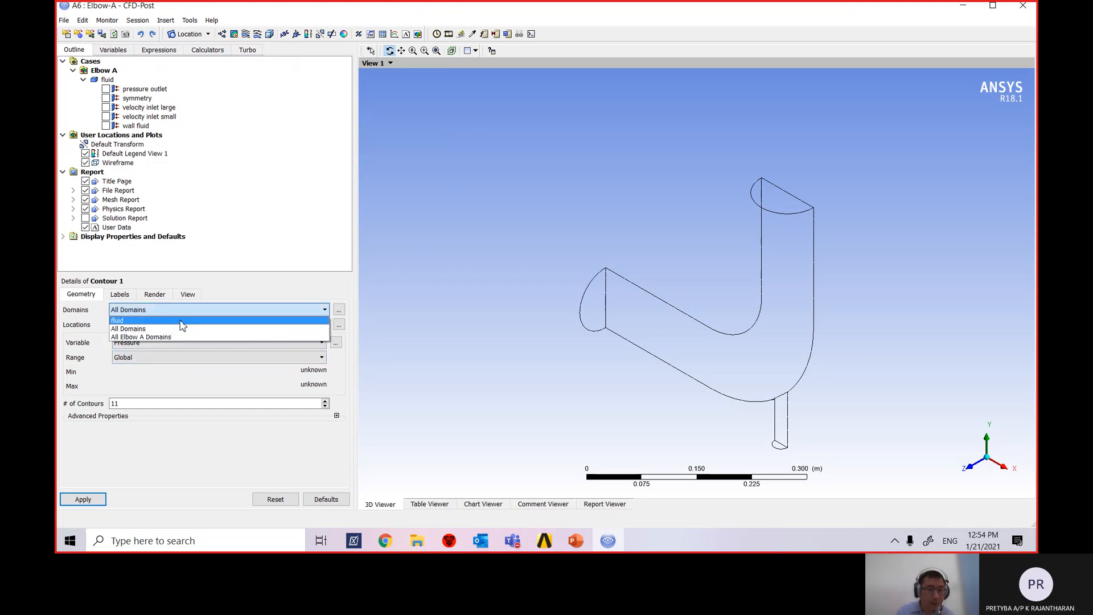
pyautogui.click(182, 321)
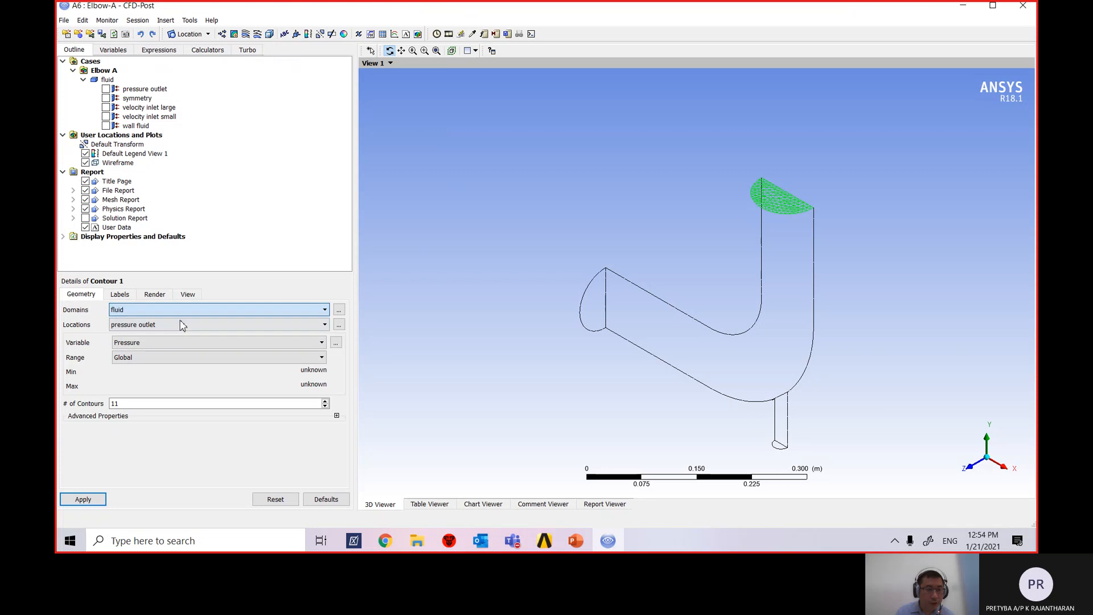
pyautogui.click(182, 324)
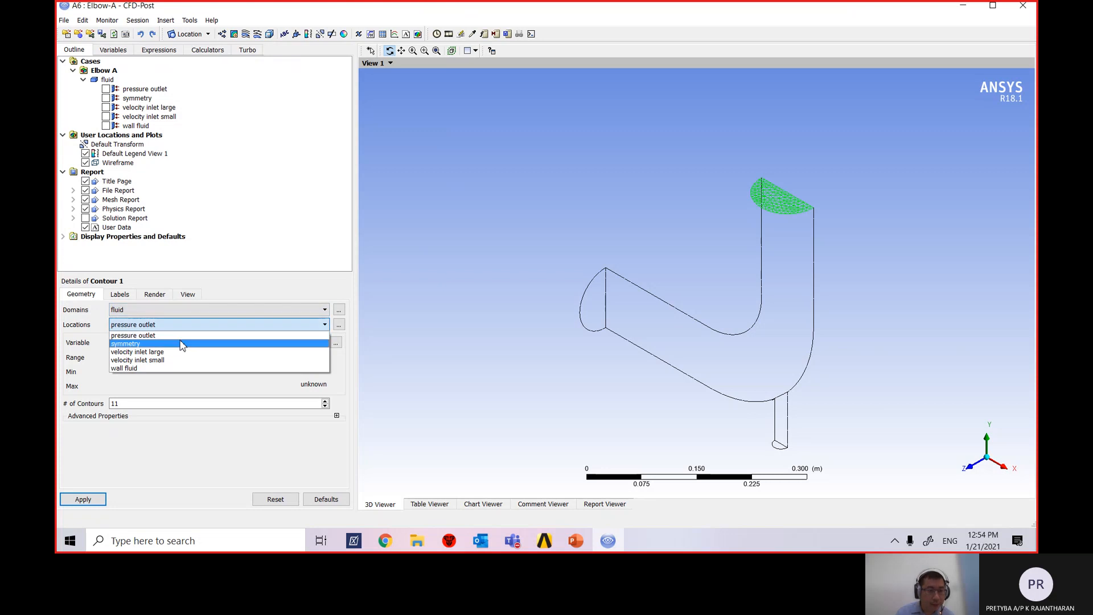
pyautogui.click(182, 345)
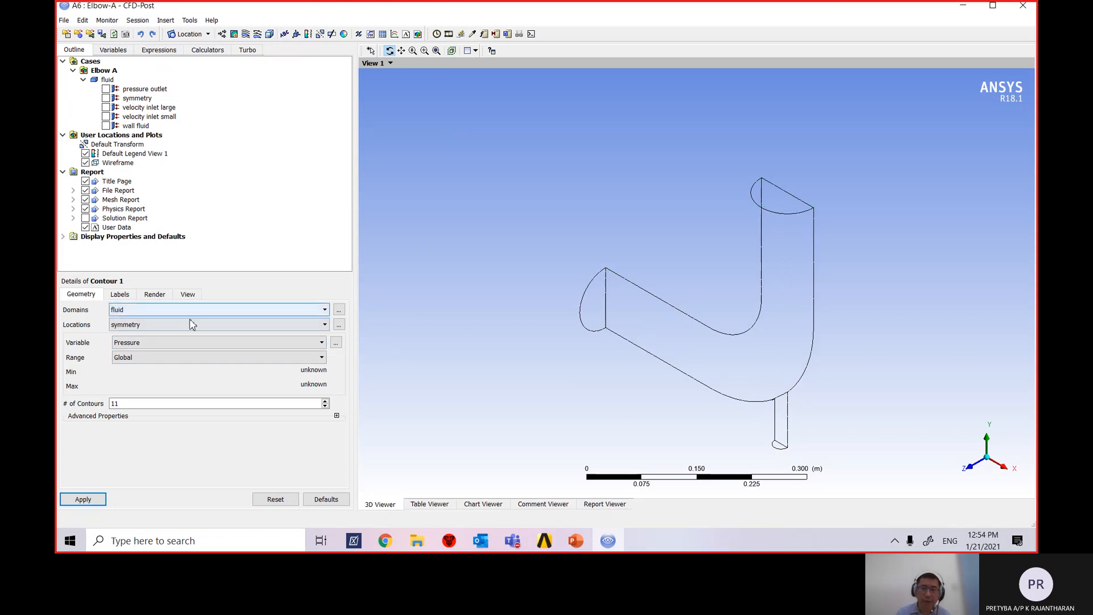
# Plot Velocity on Contour 1 and apply it, coloured 0 to 1.326 m/s.
pyautogui.click(179, 345)
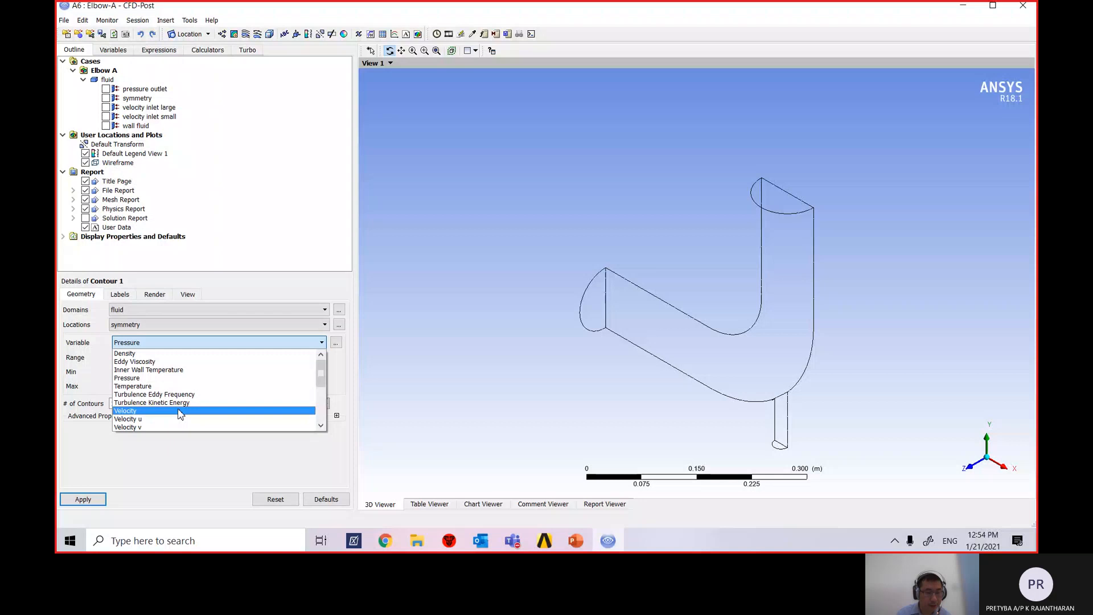
pyautogui.scroll(-1, 179, 414)
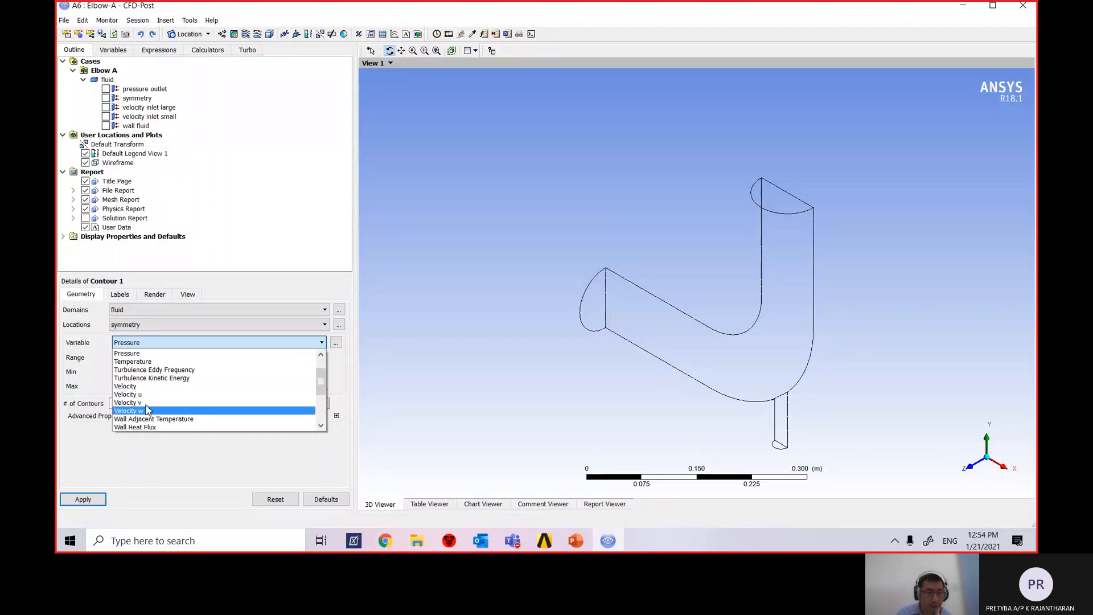
pyautogui.click(152, 388)
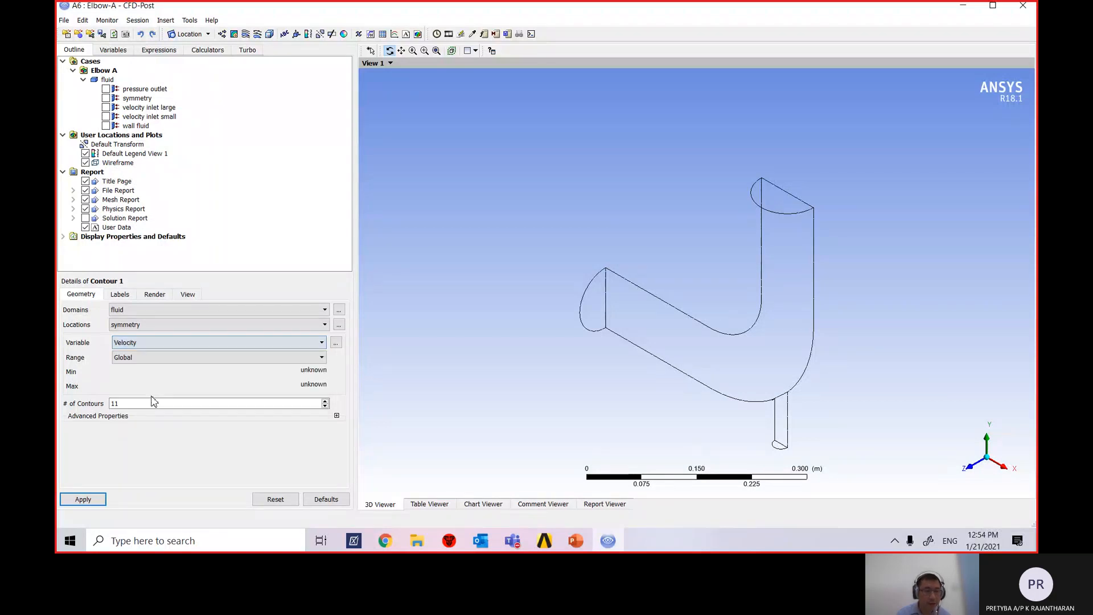
pyautogui.click(159, 357)
pyautogui.click(159, 360)
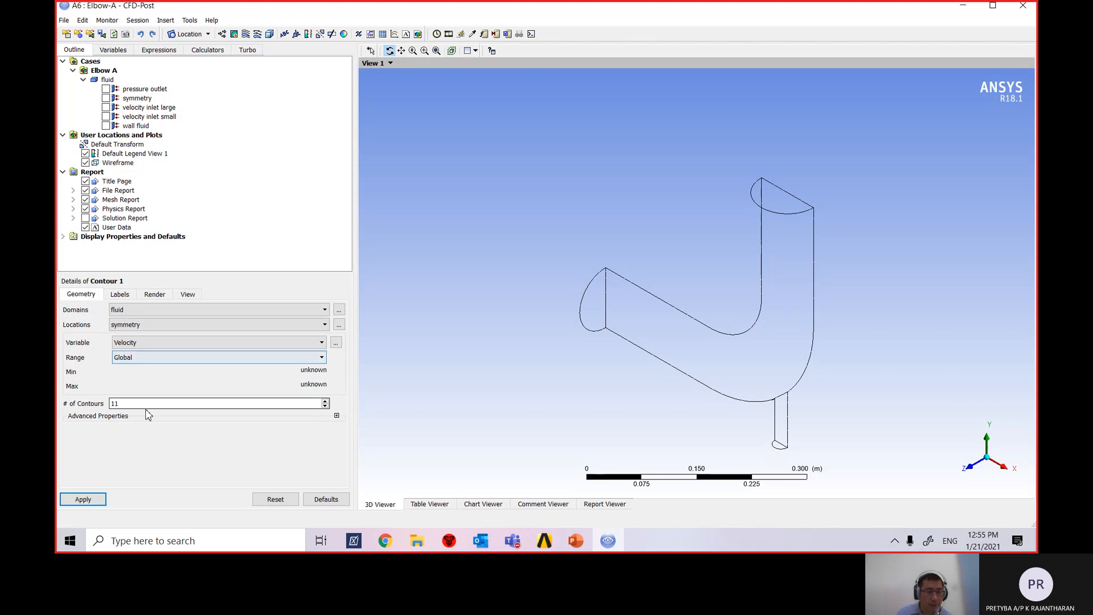
pyautogui.click(83, 499)
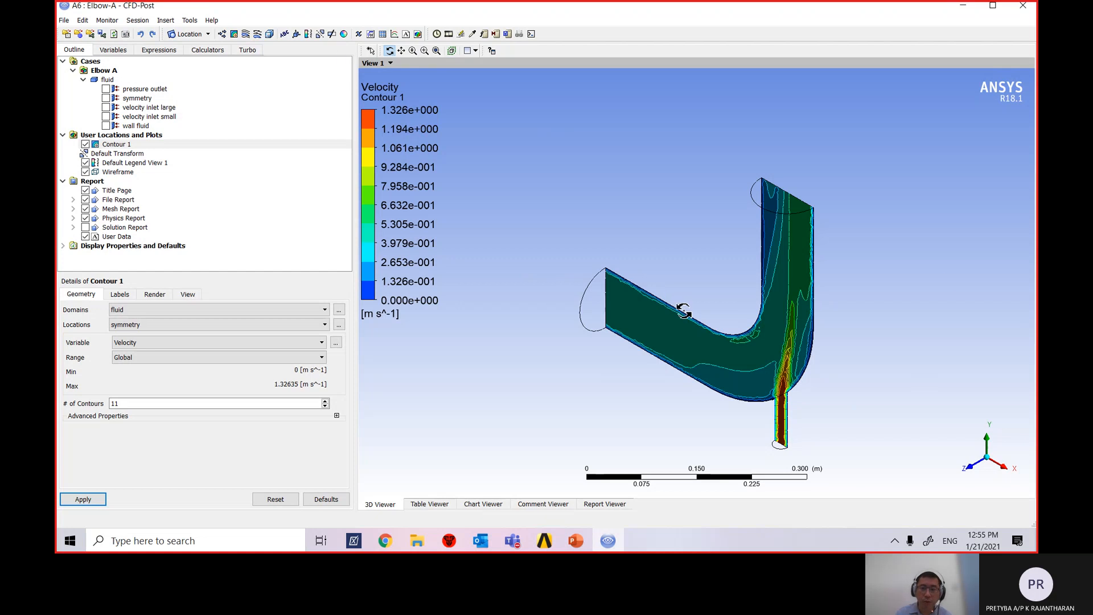
pyautogui.click(974, 471)
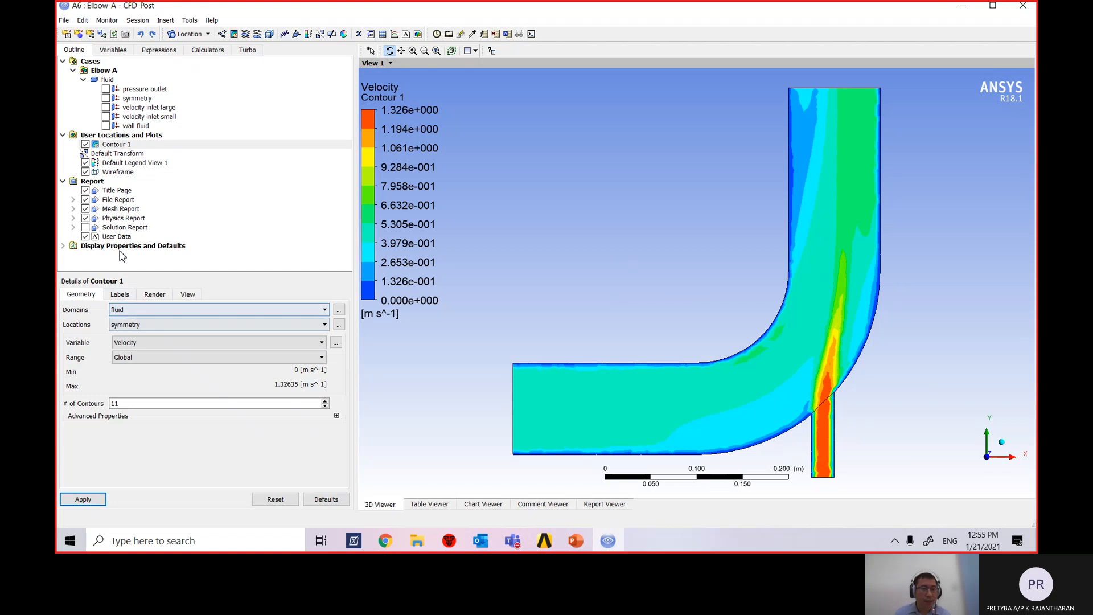
# Insert a second contour named Contour 2 from the Insert menu.
pyautogui.click(83, 23)
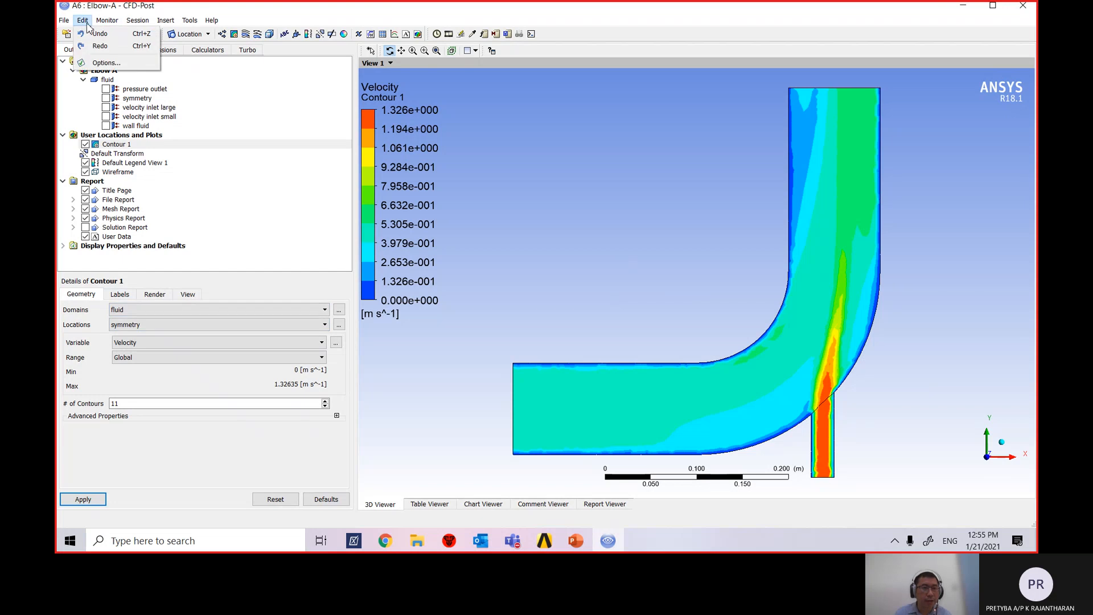
pyautogui.moveTo(173, 25)
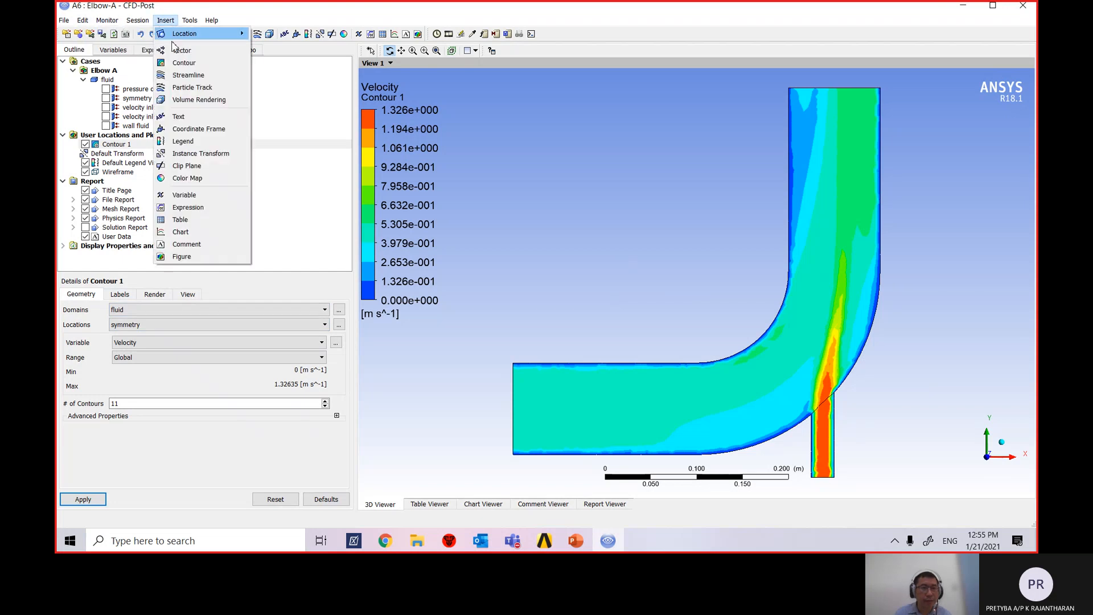
pyautogui.click(187, 68)
pyautogui.click(217, 114)
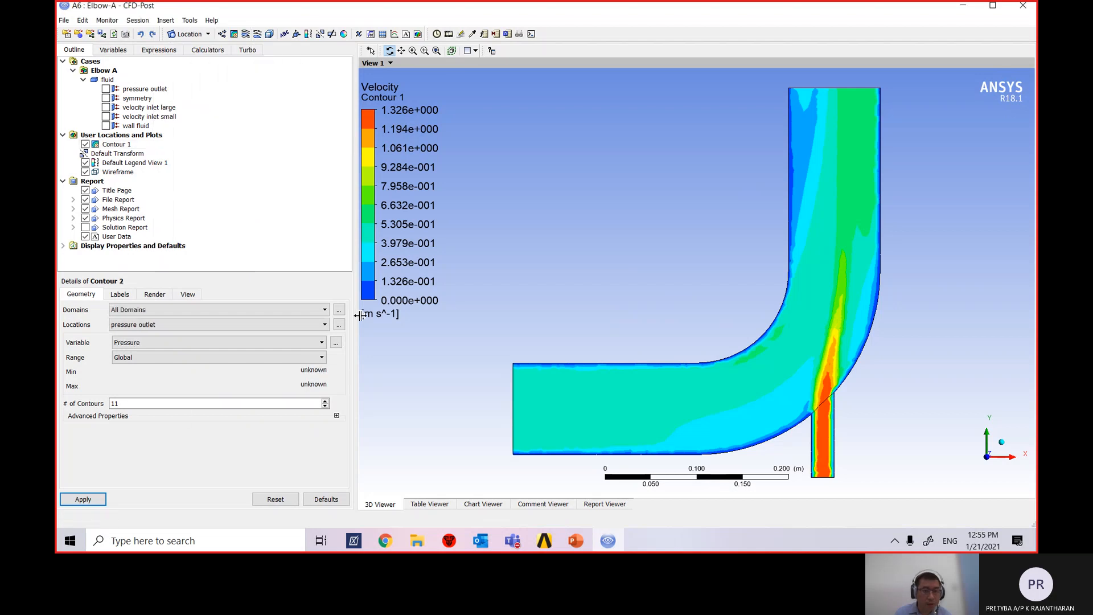
# Widen the details panel, set Contour 2's domain to fluid, and hide Contour 1.
pyautogui.moveTo(361, 315); pyautogui.dragTo(386, 318)
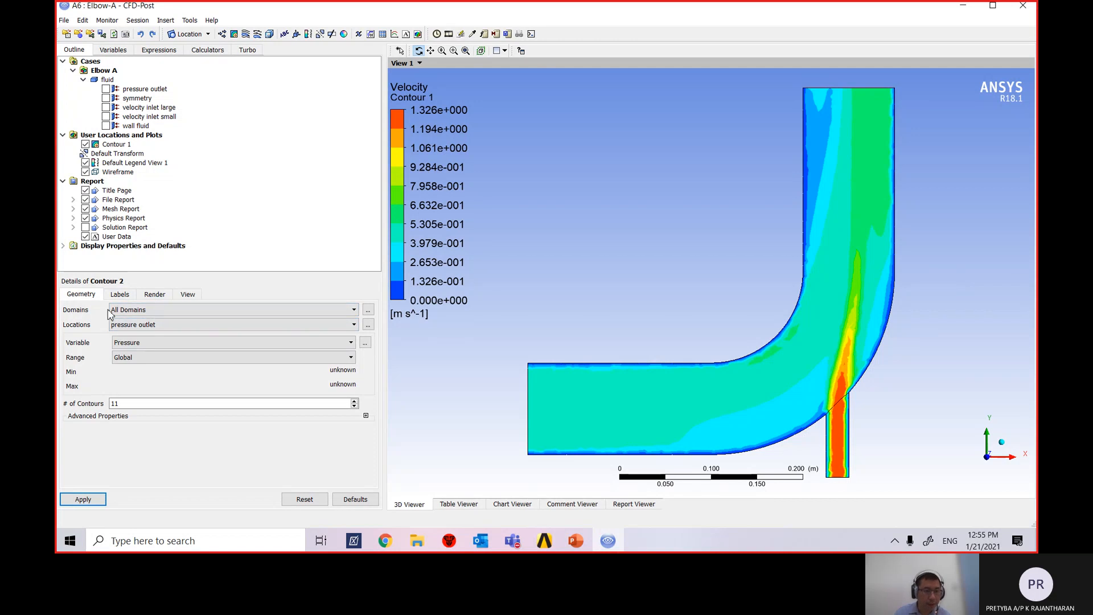
pyautogui.click(139, 314)
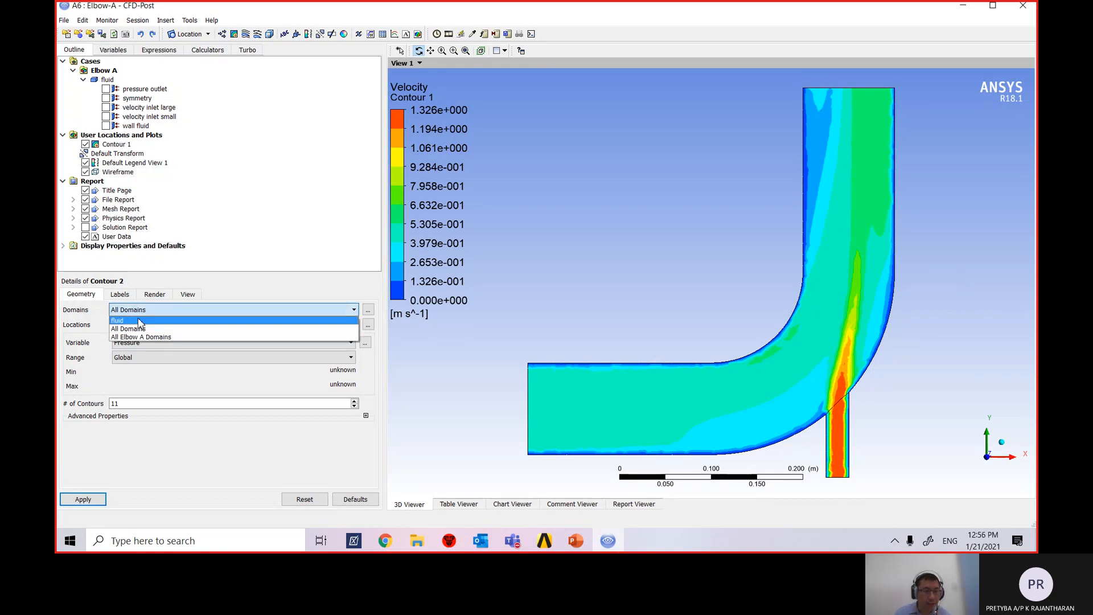
pyautogui.click(141, 320)
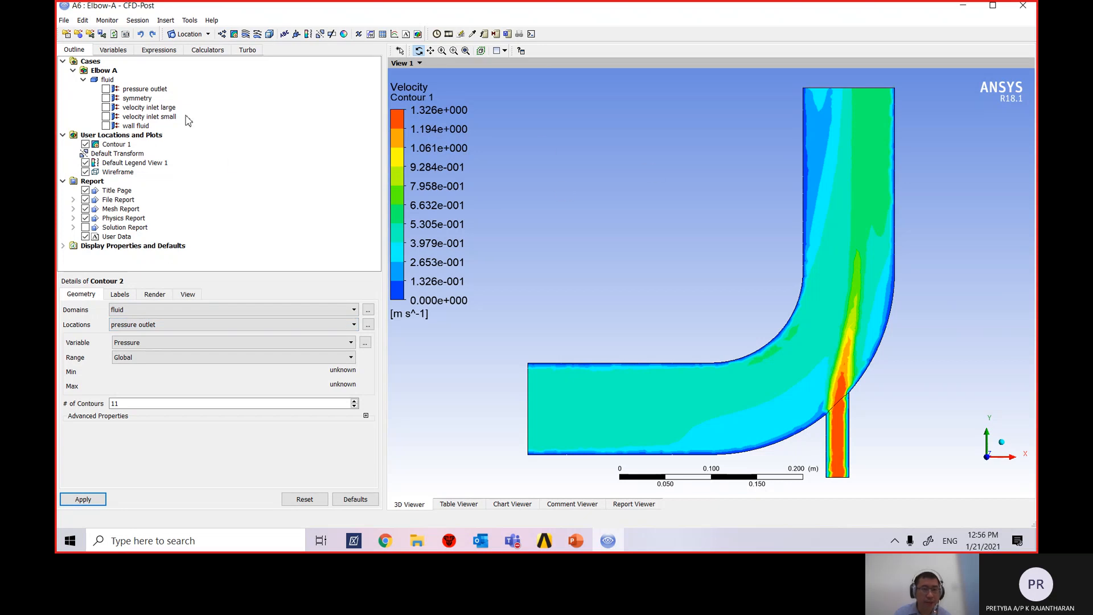
pyautogui.click(86, 144)
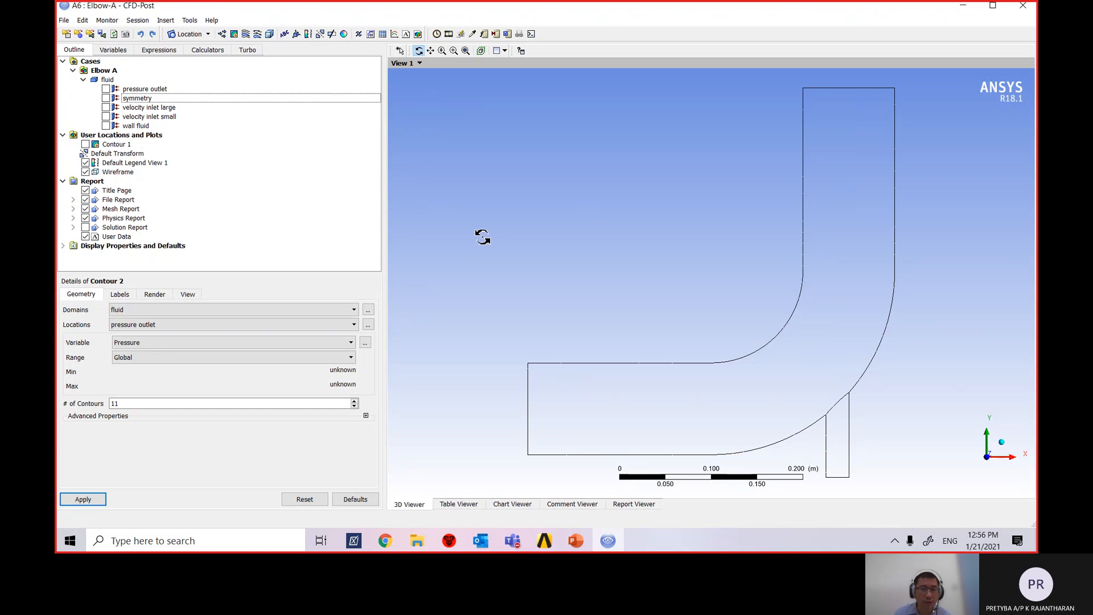
# Set Contour 2 to Temperature on the symmetry plane and apply it (293.1–313.2 K).
pyautogui.click(132, 325)
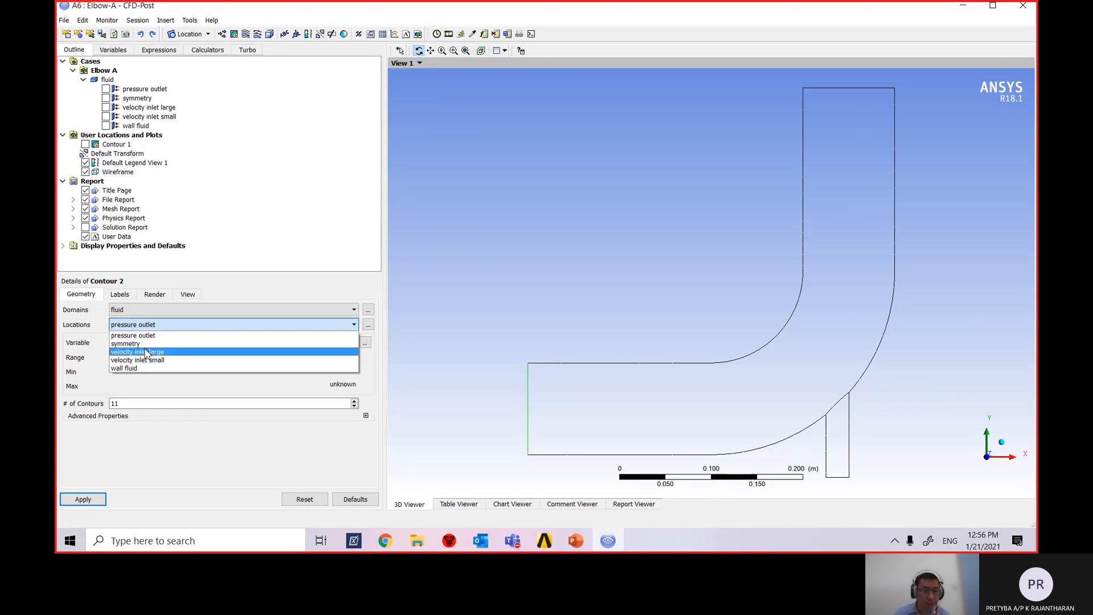
pyautogui.click(195, 344)
pyautogui.click(191, 342)
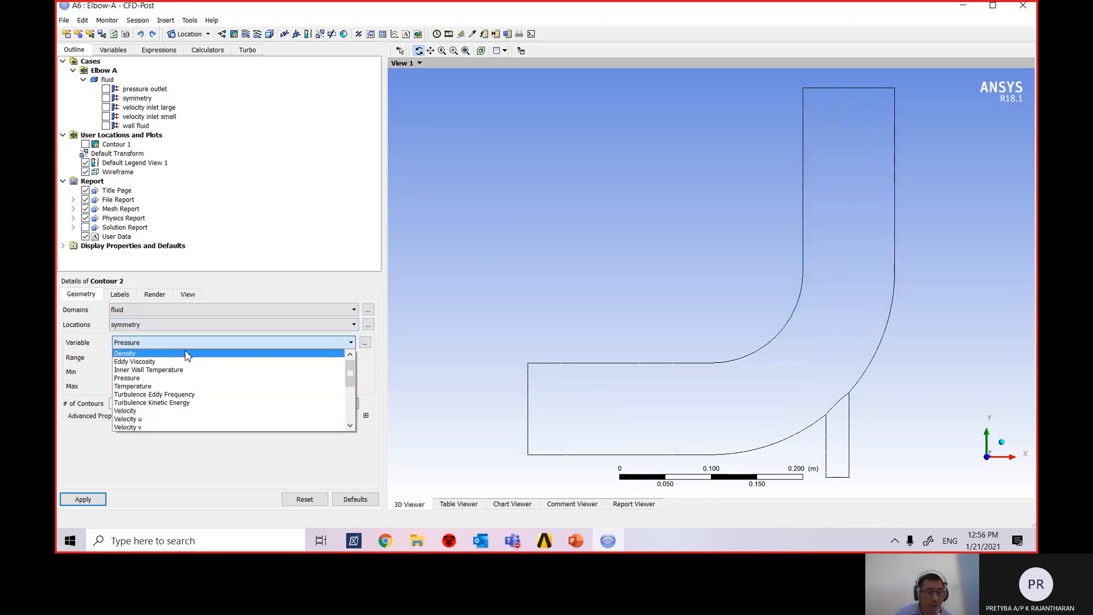
pyautogui.click(187, 386)
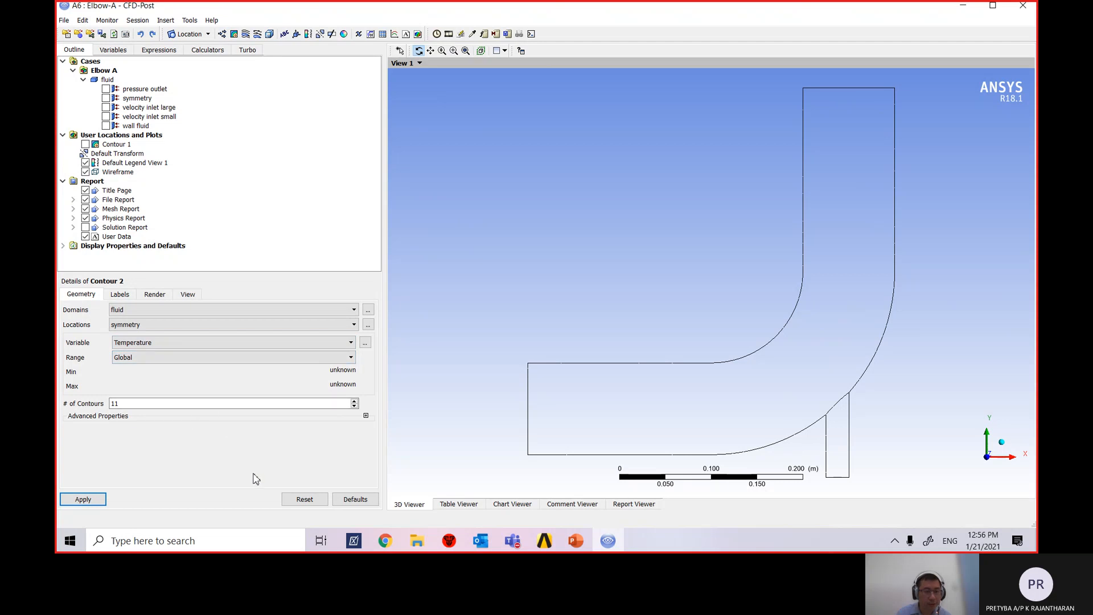
pyautogui.click(120, 295)
pyautogui.click(146, 298)
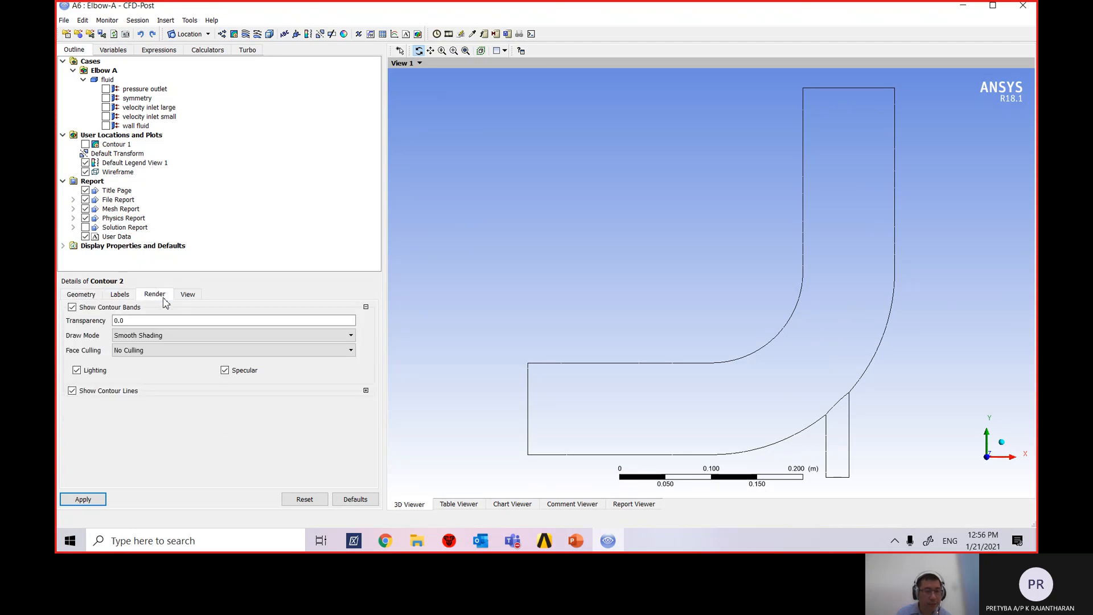
pyautogui.click(185, 298)
pyautogui.click(82, 295)
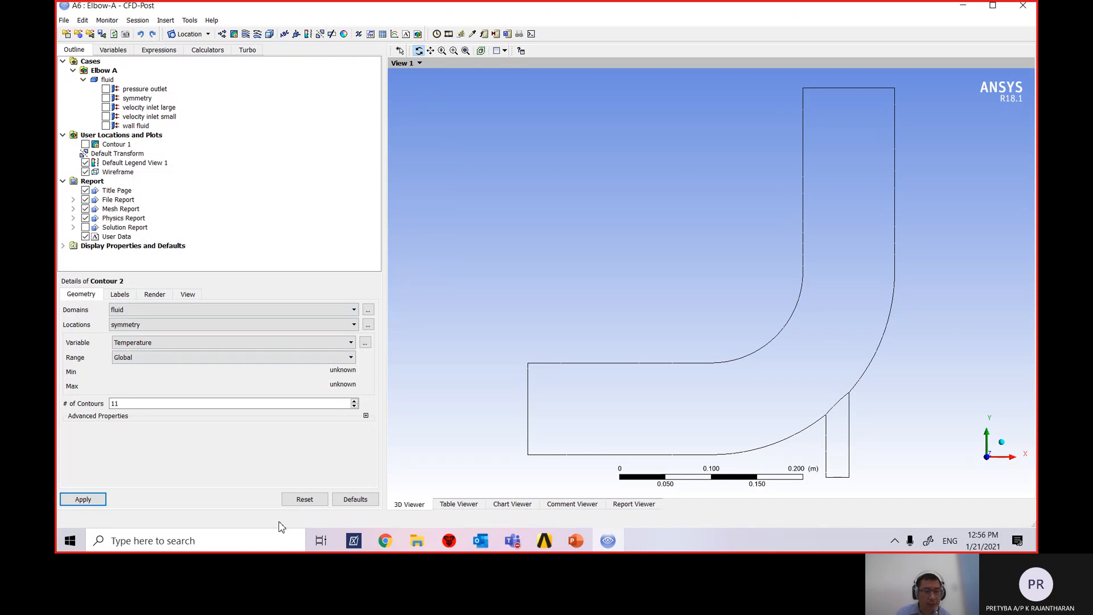
pyautogui.click(80, 499)
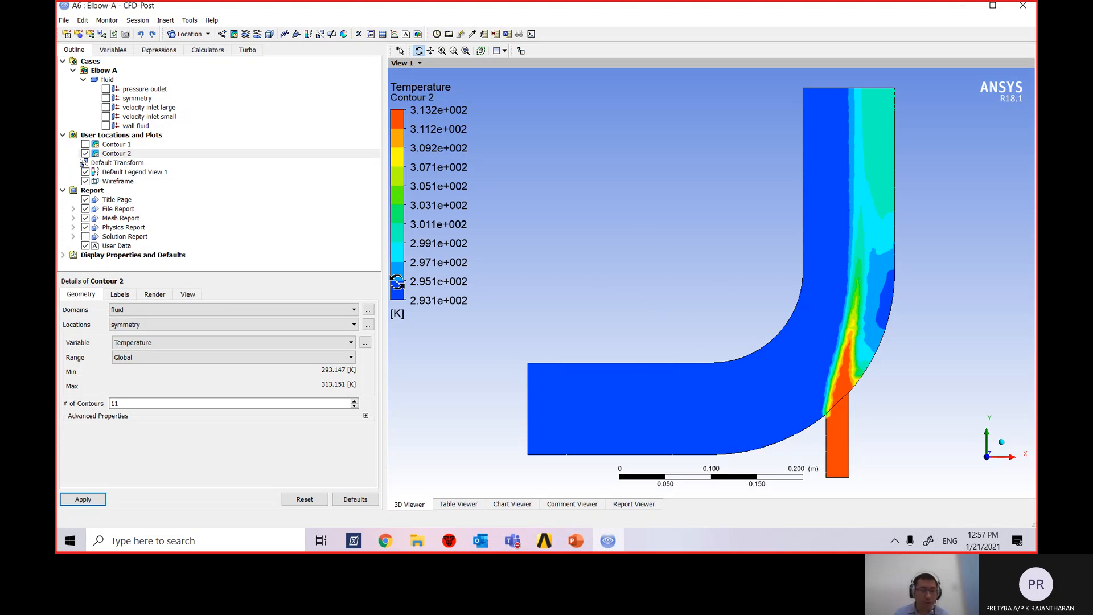
# Alternate visibility of velocity Contour 1 and temperature Contour 2 to compare them, ending with both hidden.
pyautogui.click(86, 153)
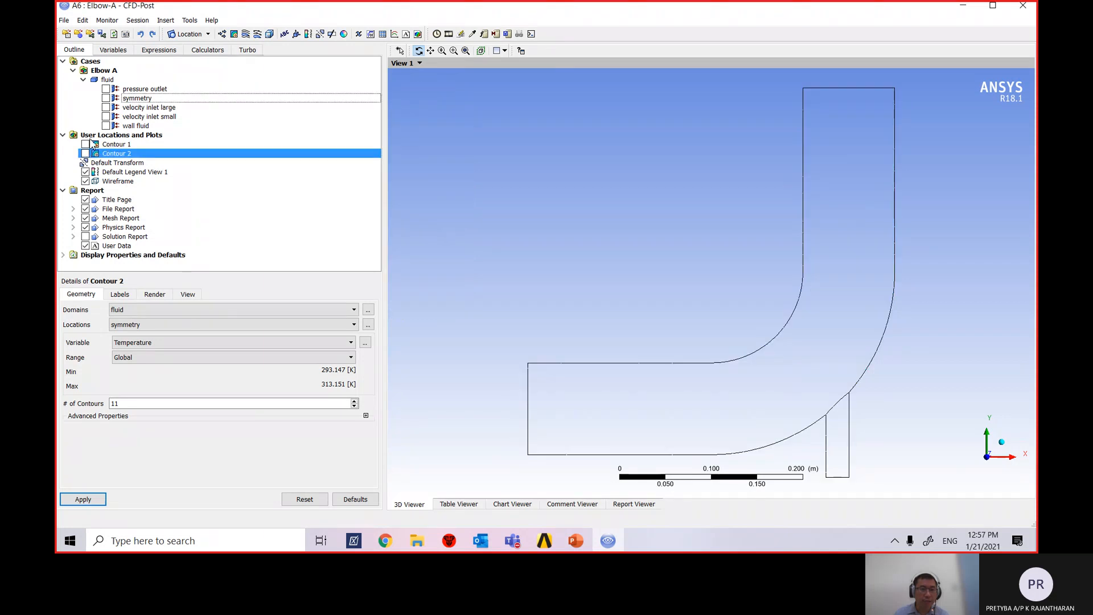
pyautogui.click(86, 145)
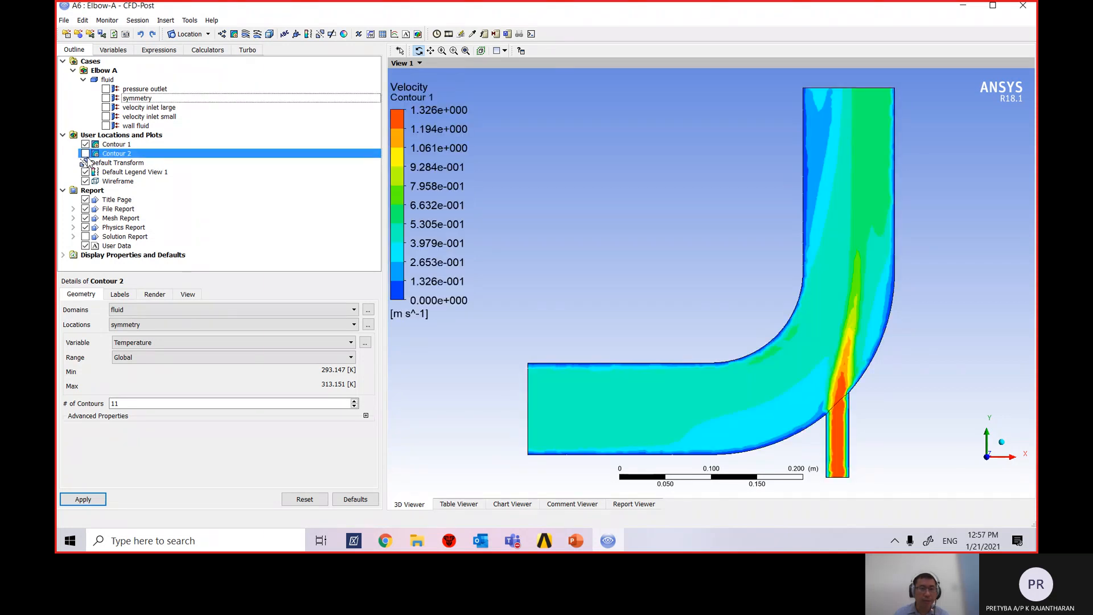
pyautogui.click(86, 153)
pyautogui.click(85, 144)
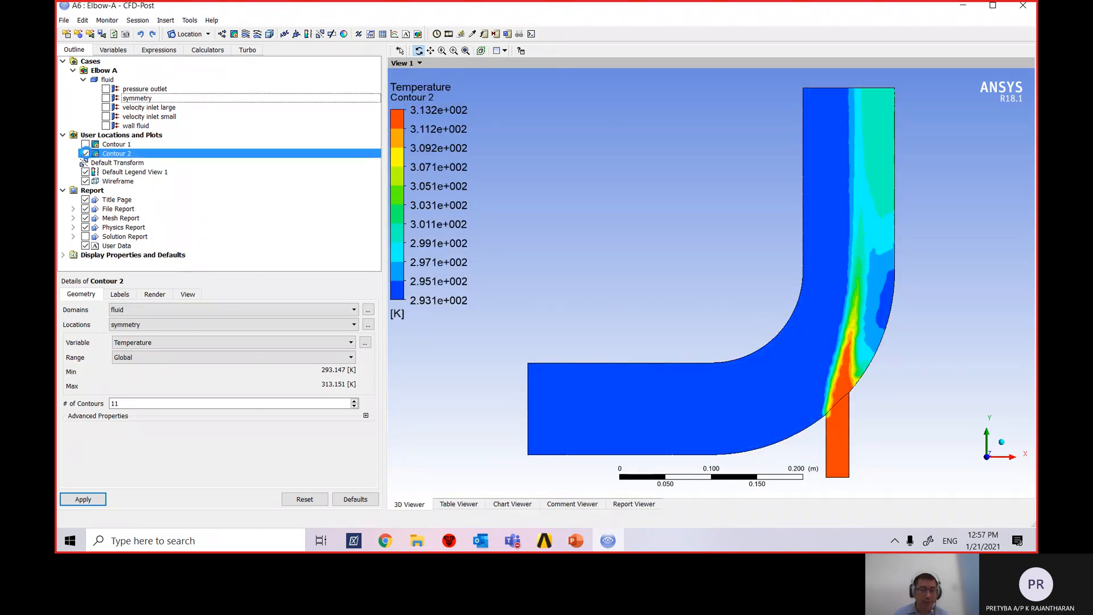
pyautogui.click(85, 153)
pyautogui.click(85, 144)
pyautogui.click(85, 144)
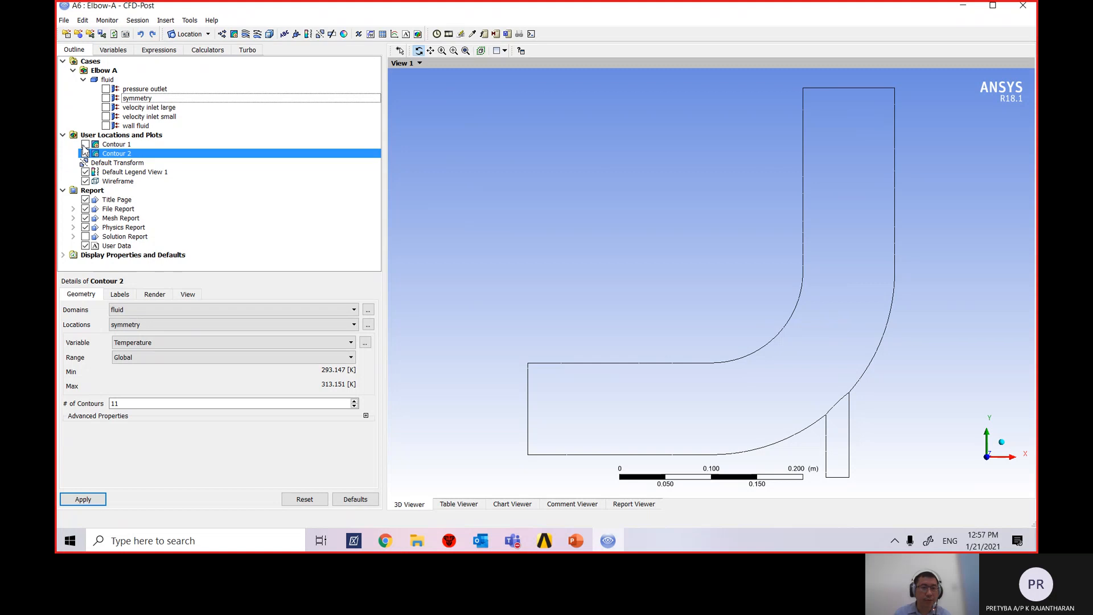
# Close CFD-Post, save the ElbowA project, and open the Teams meeting's more-actions menu.
pyautogui.click(1032, 6)
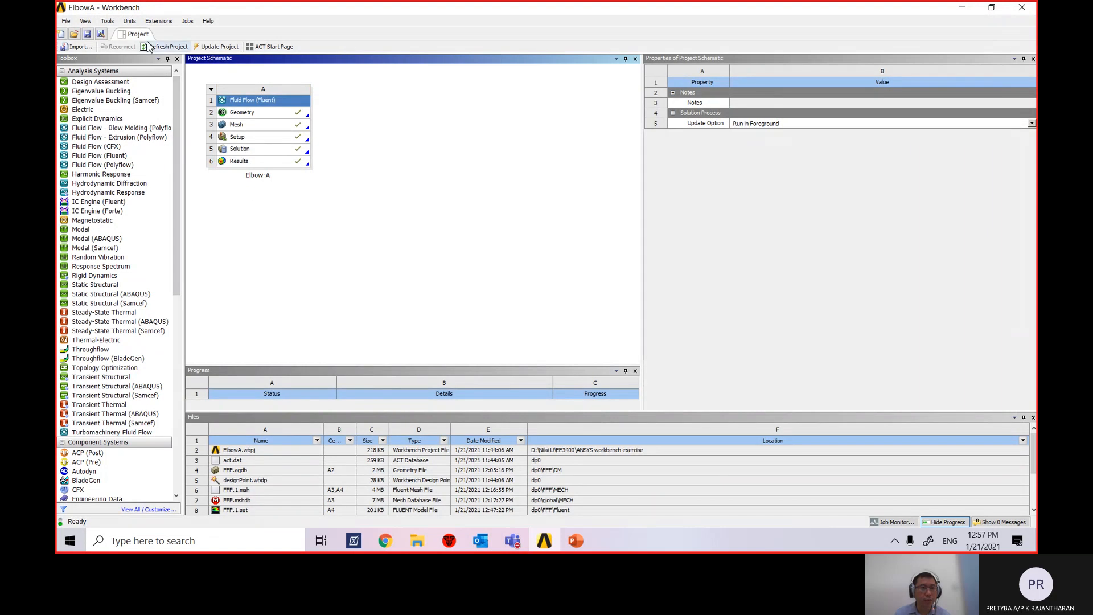
pyautogui.click(87, 35)
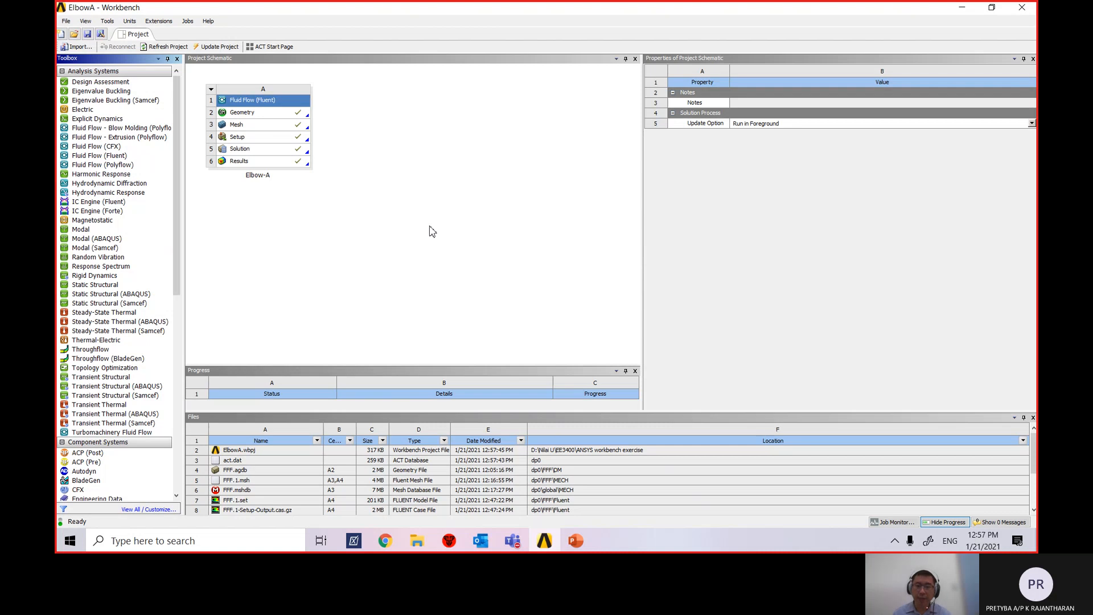
pyautogui.click(516, 538)
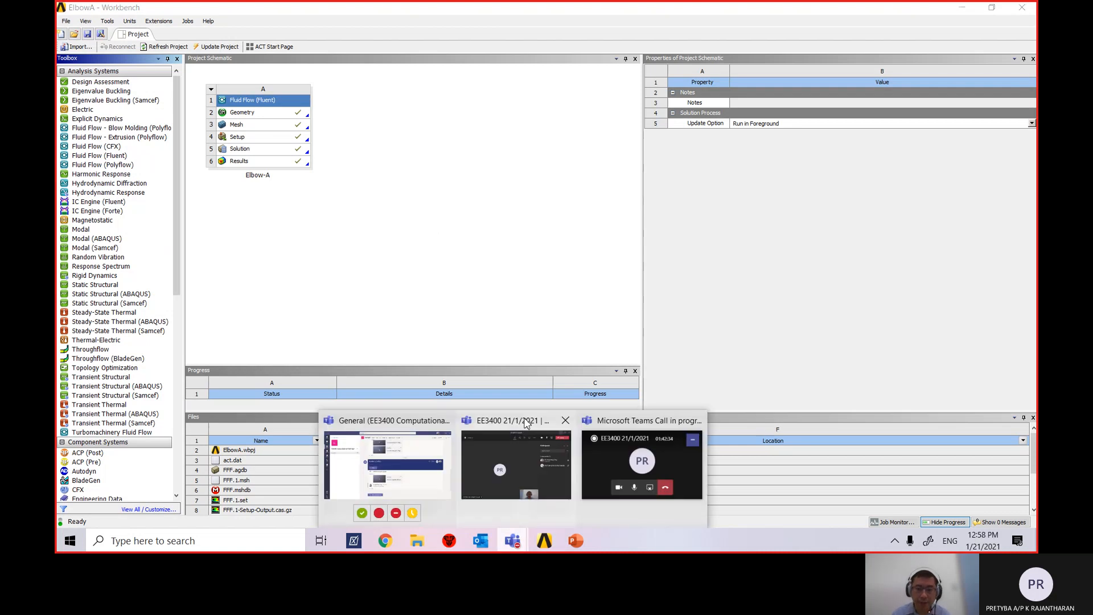
pyautogui.click(527, 428)
pyautogui.click(660, 58)
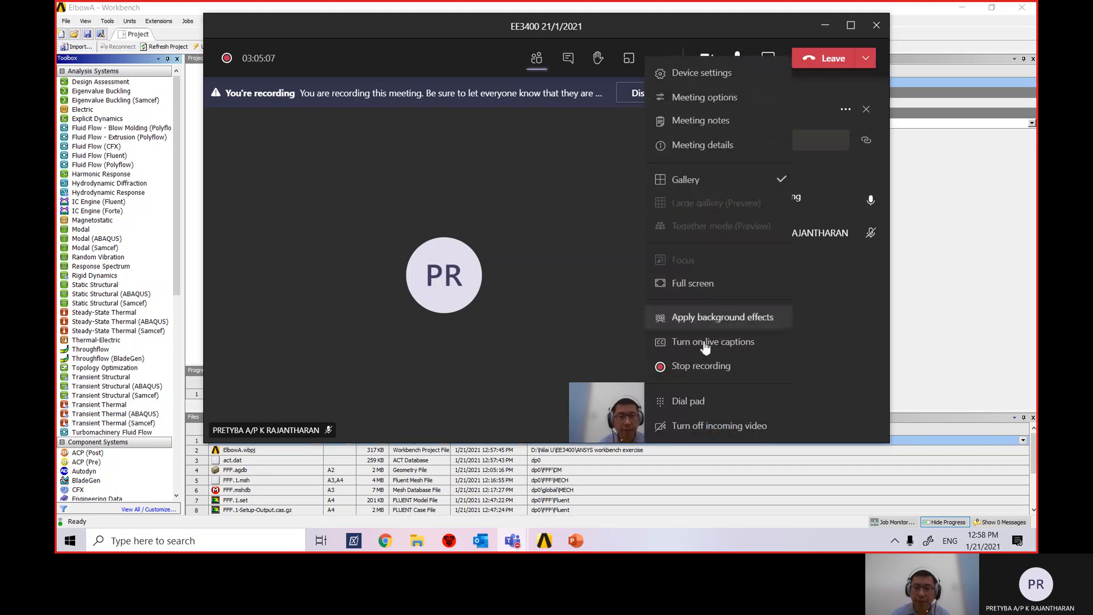